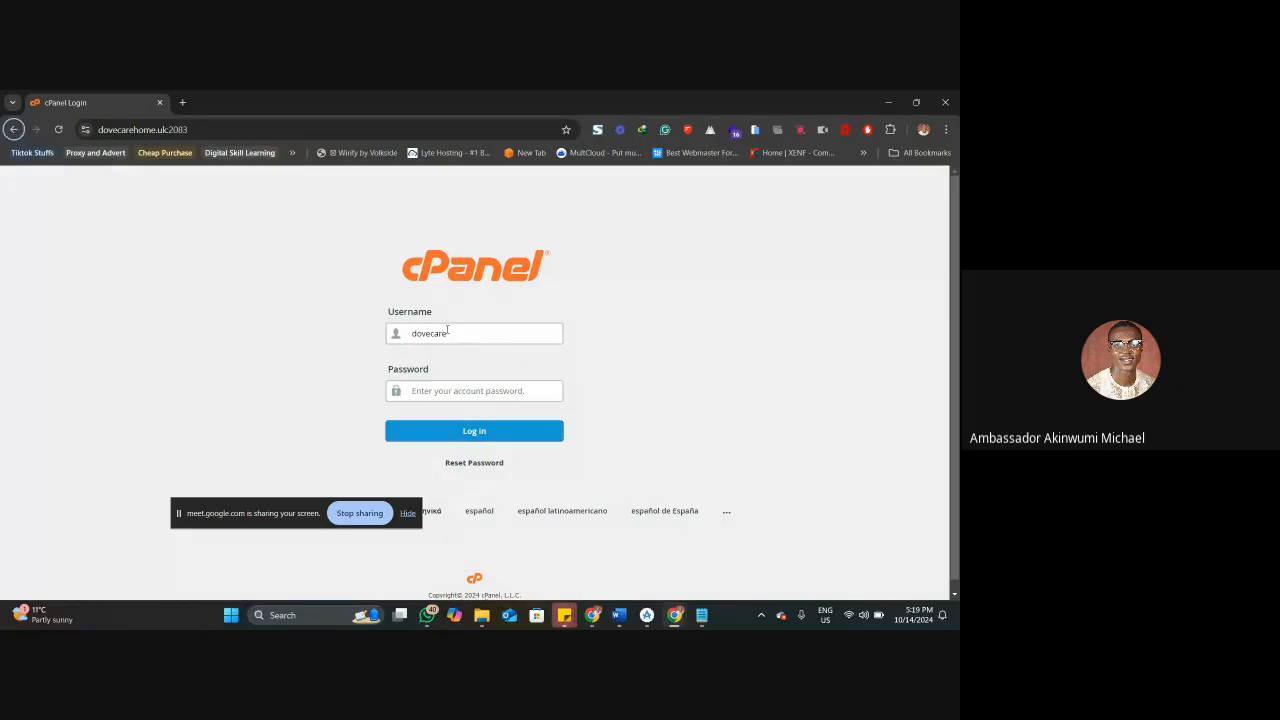
Log in to cPanel with the account password copied from the notes file and save the login in the browser.
key("alt+Tab")
left_click(116, 200)
left_click_drag(116, 200, 38, 196)
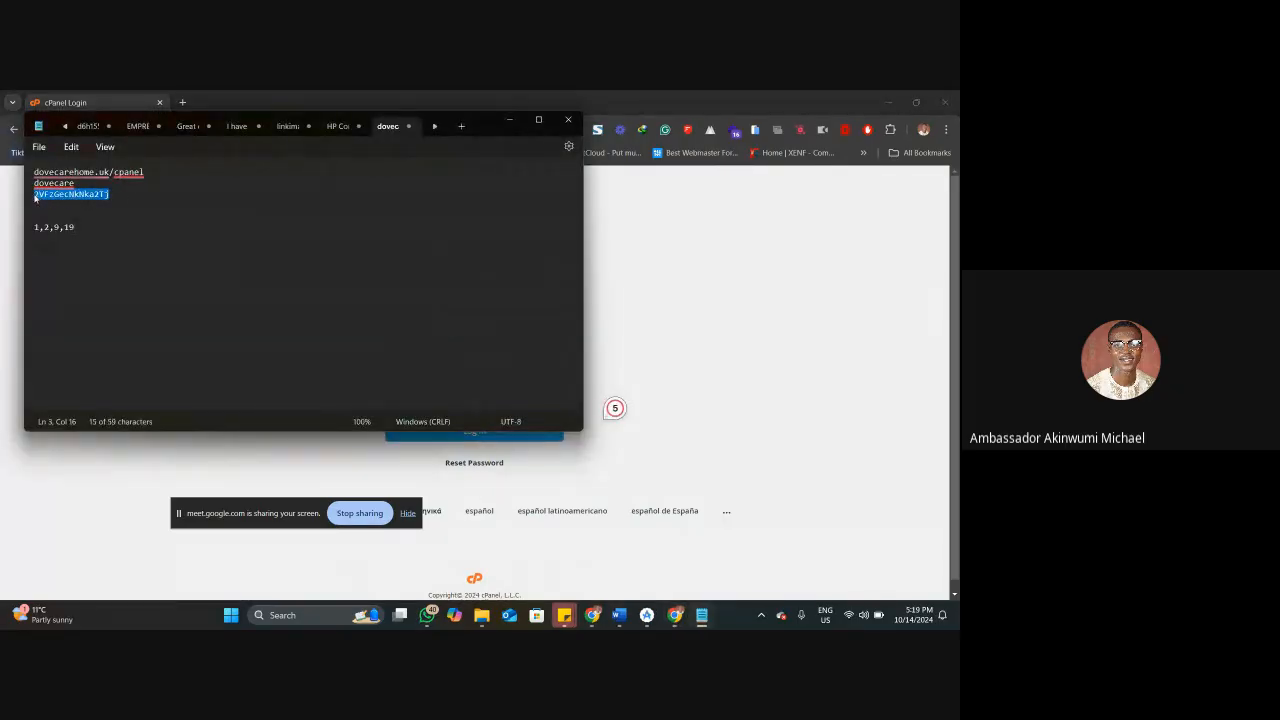
left_click(616, 307)
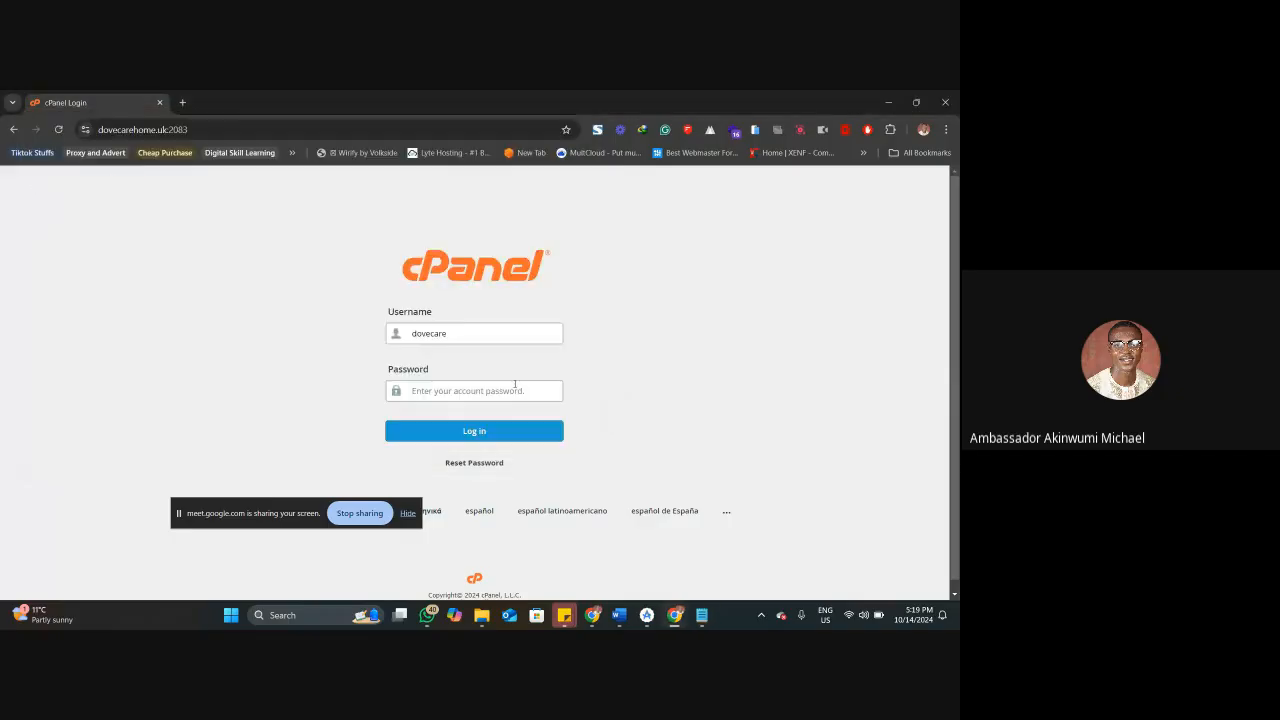
key("ctrl+v")
left_click(493, 433)
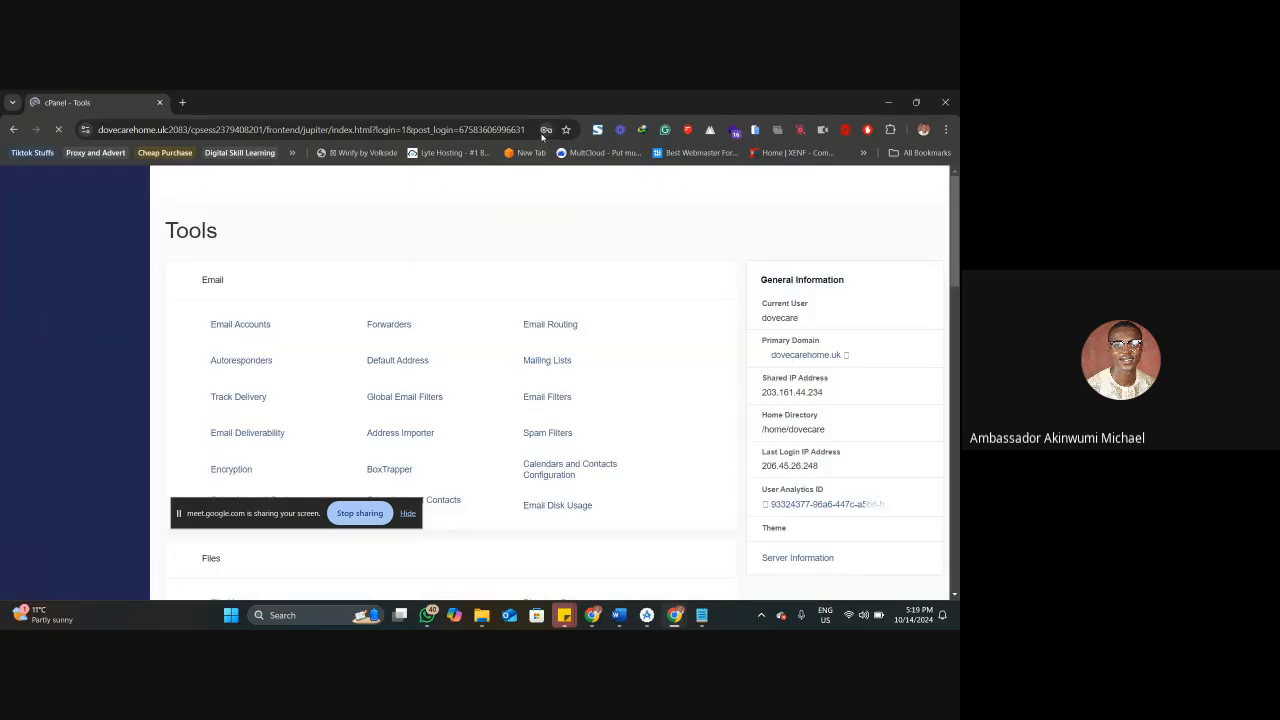
left_click(545, 130)
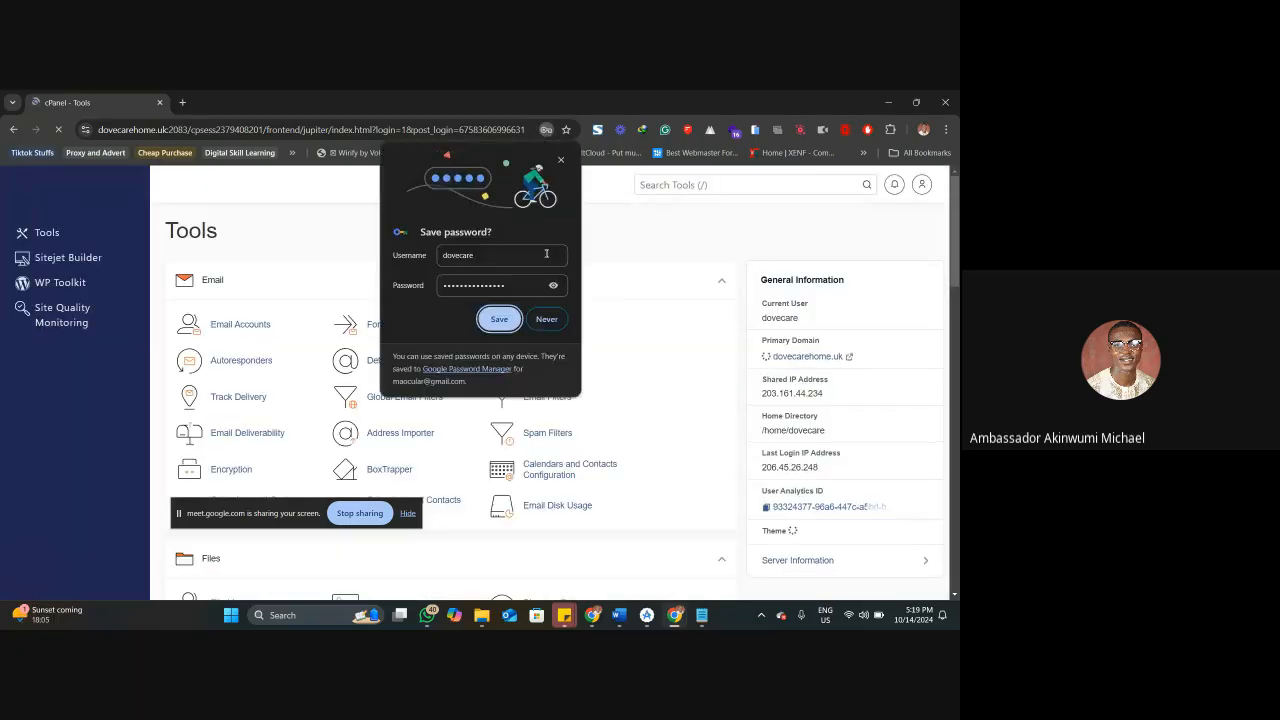
left_click(499, 318)
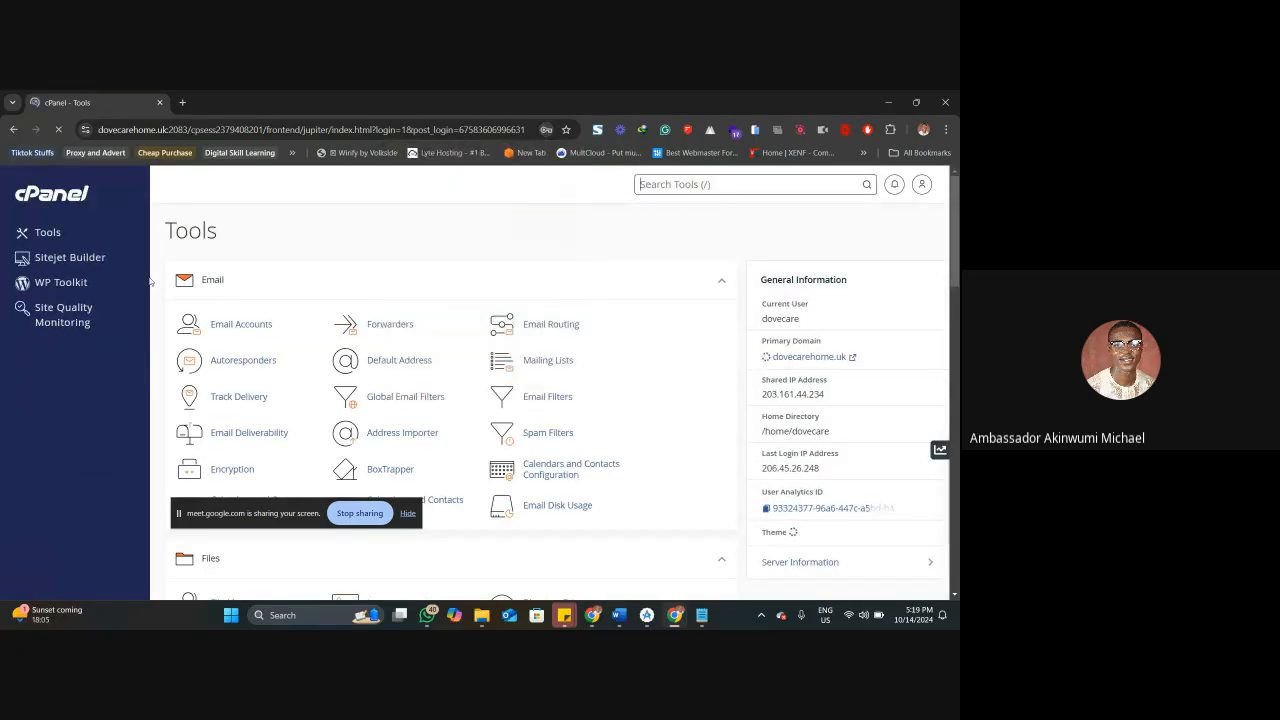
Open WP Toolkit and scan the file system for existing WordPress installations.
left_click(50, 282)
left_click(495, 318)
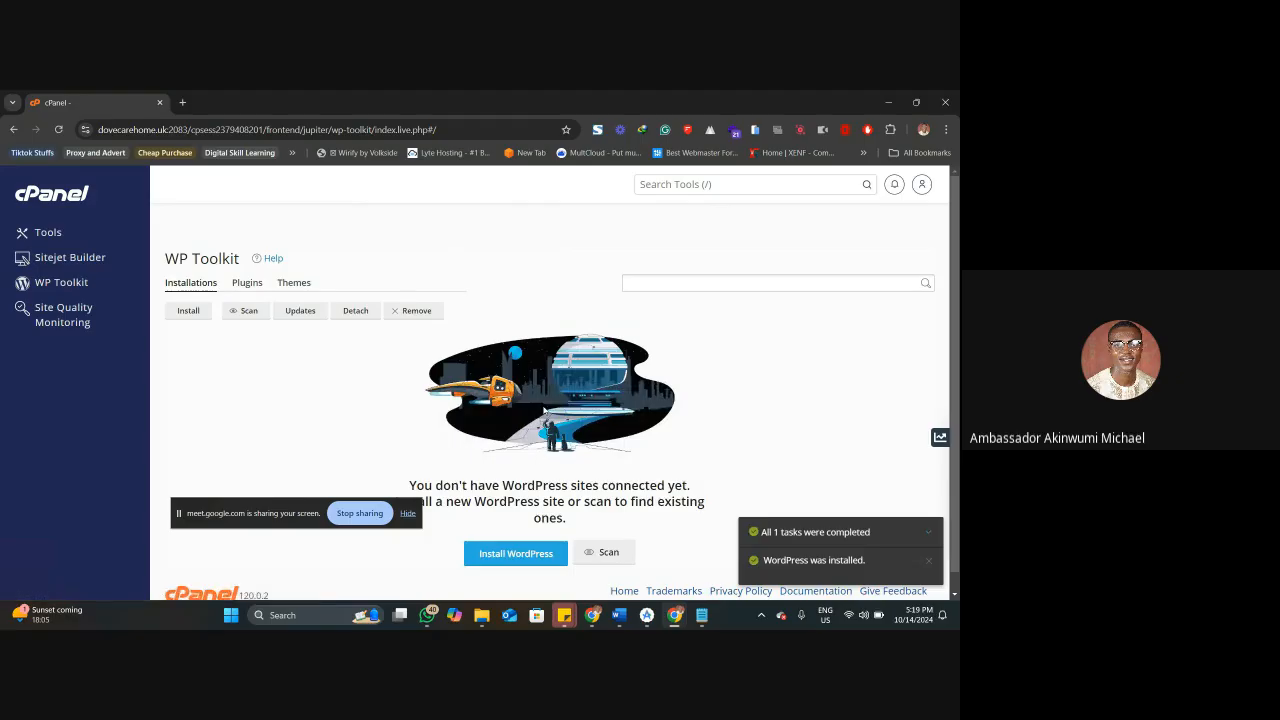
scroll(545, 410, "down", 1)
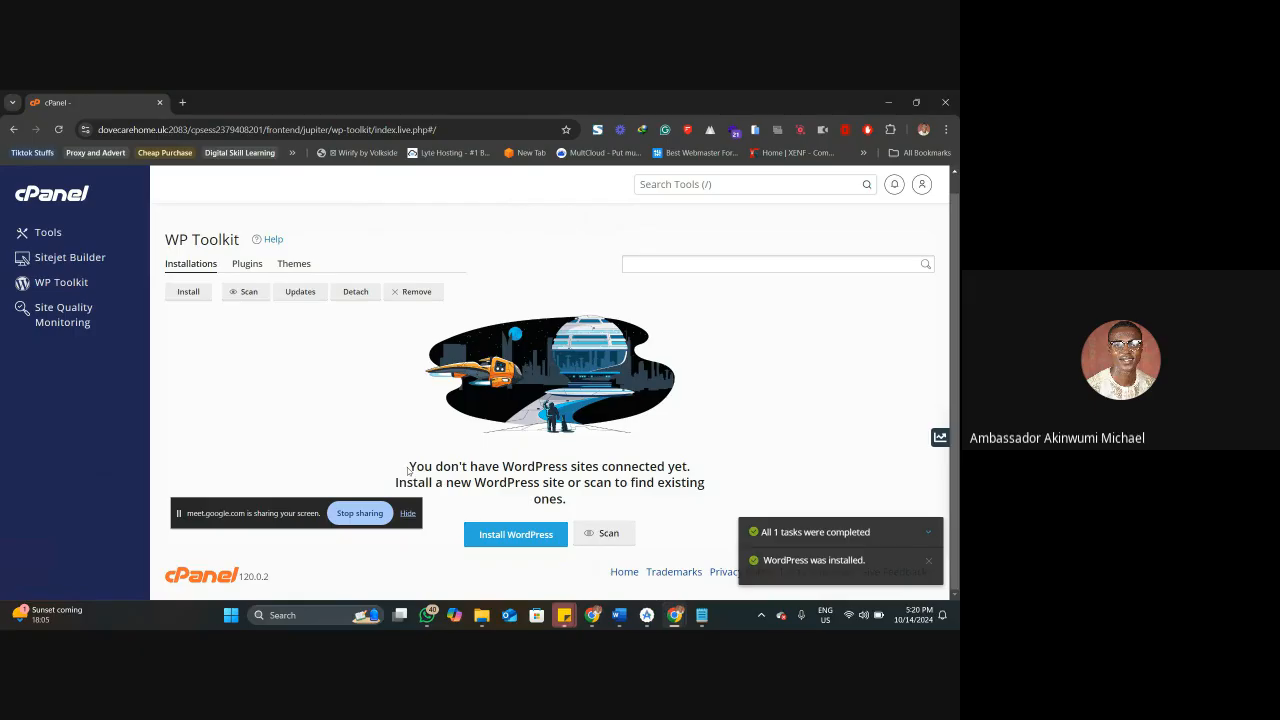
left_click(607, 536)
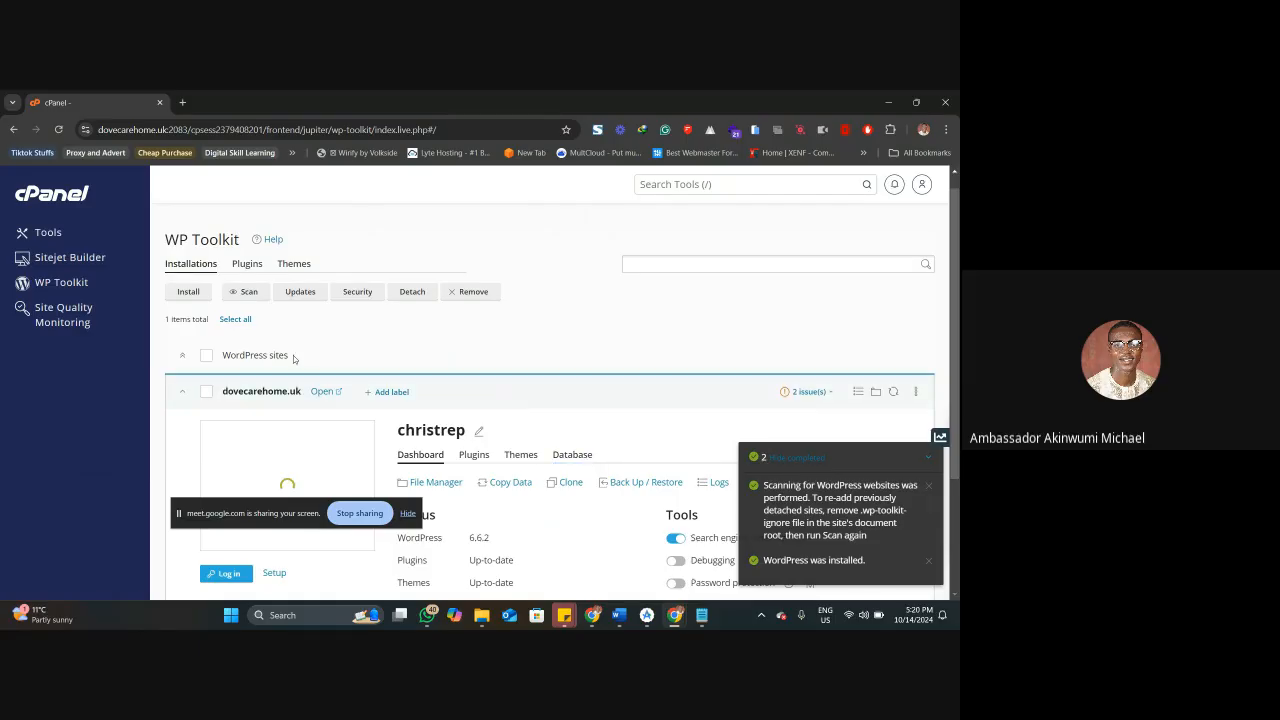
Generate a new administrator password in the dovecarehome.uk site's login setup, reveal it and apply the change.
scroll(308, 370, "down", 2)
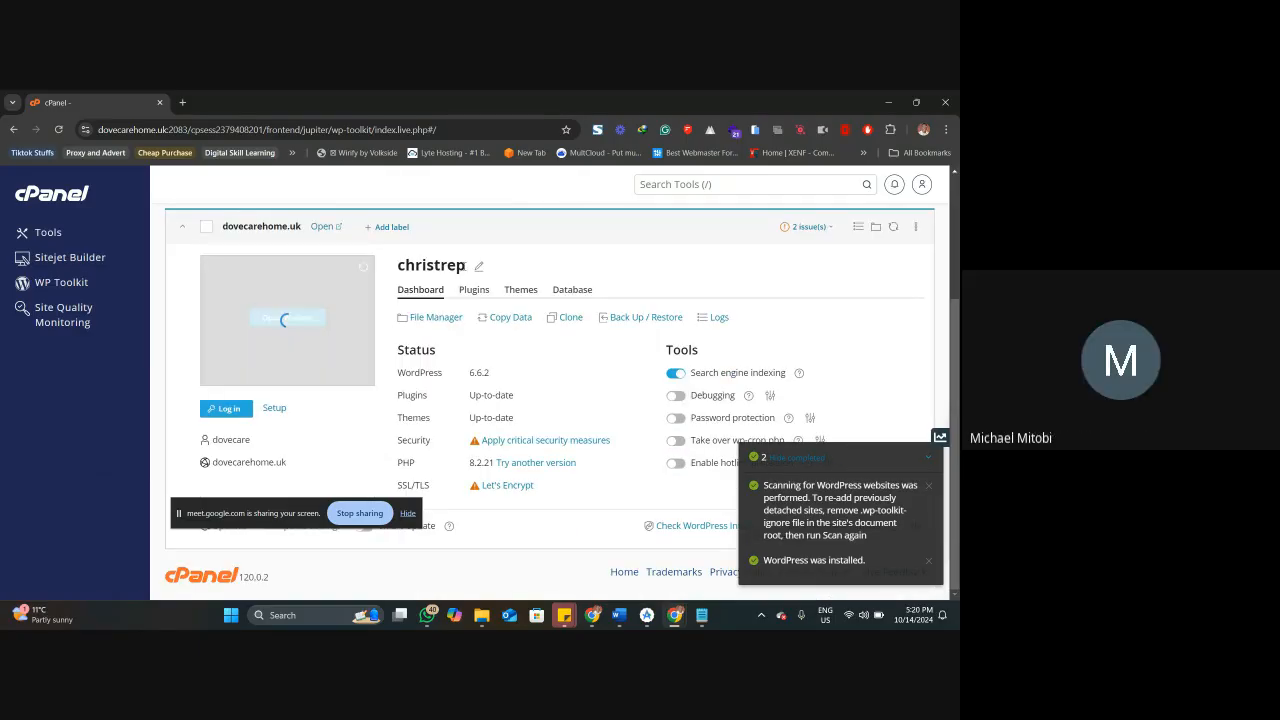
mouse_move(276, 358)
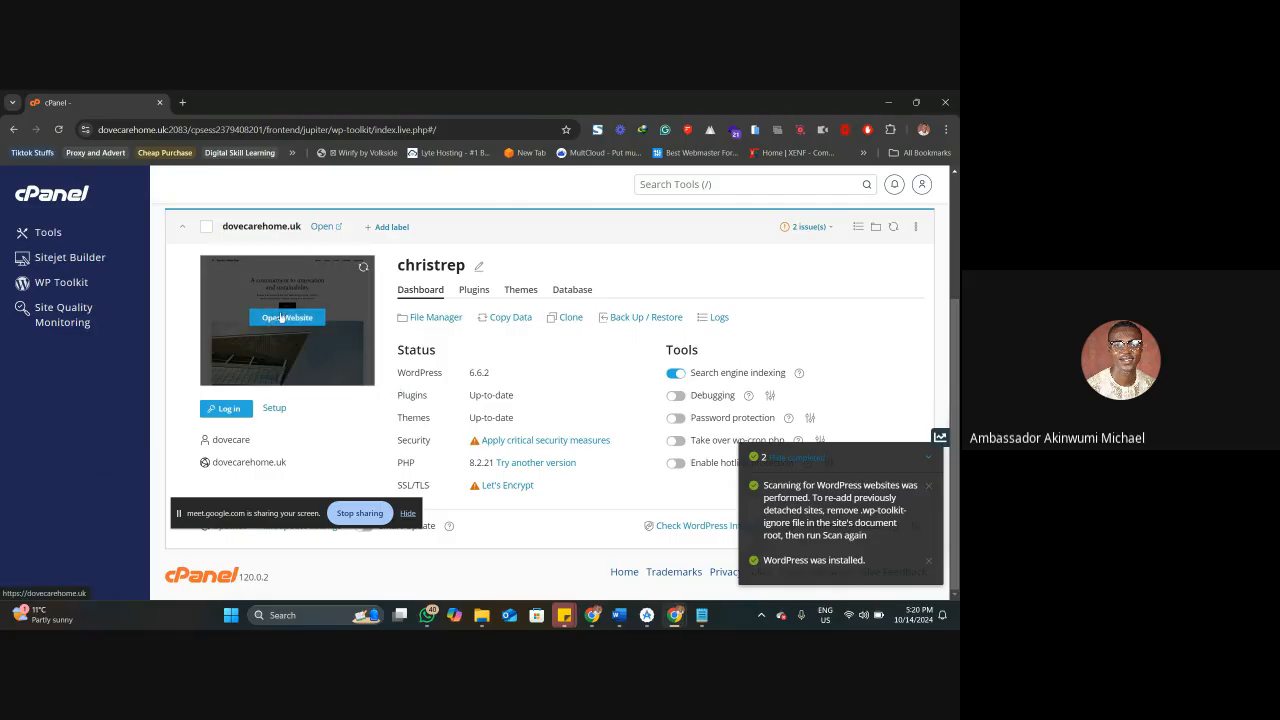
left_click(226, 411)
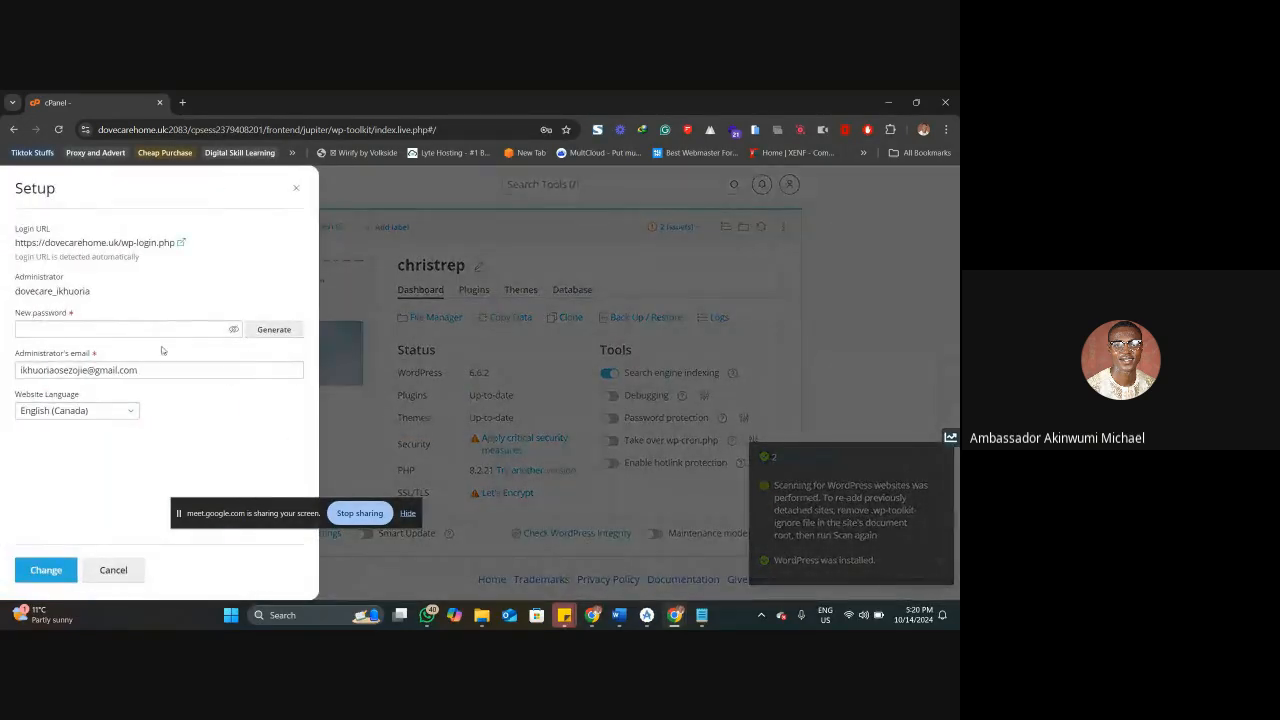
left_click(129, 329)
left_click(266, 331)
left_click(233, 329)
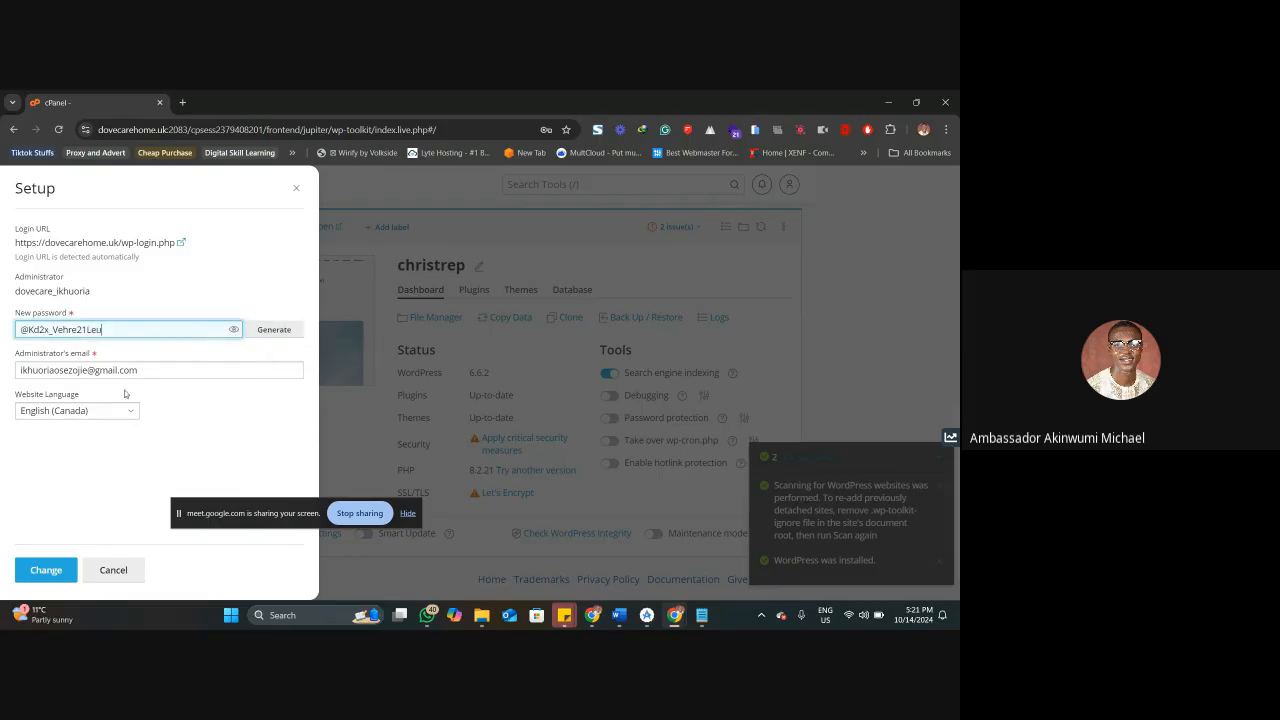
left_click(43, 584)
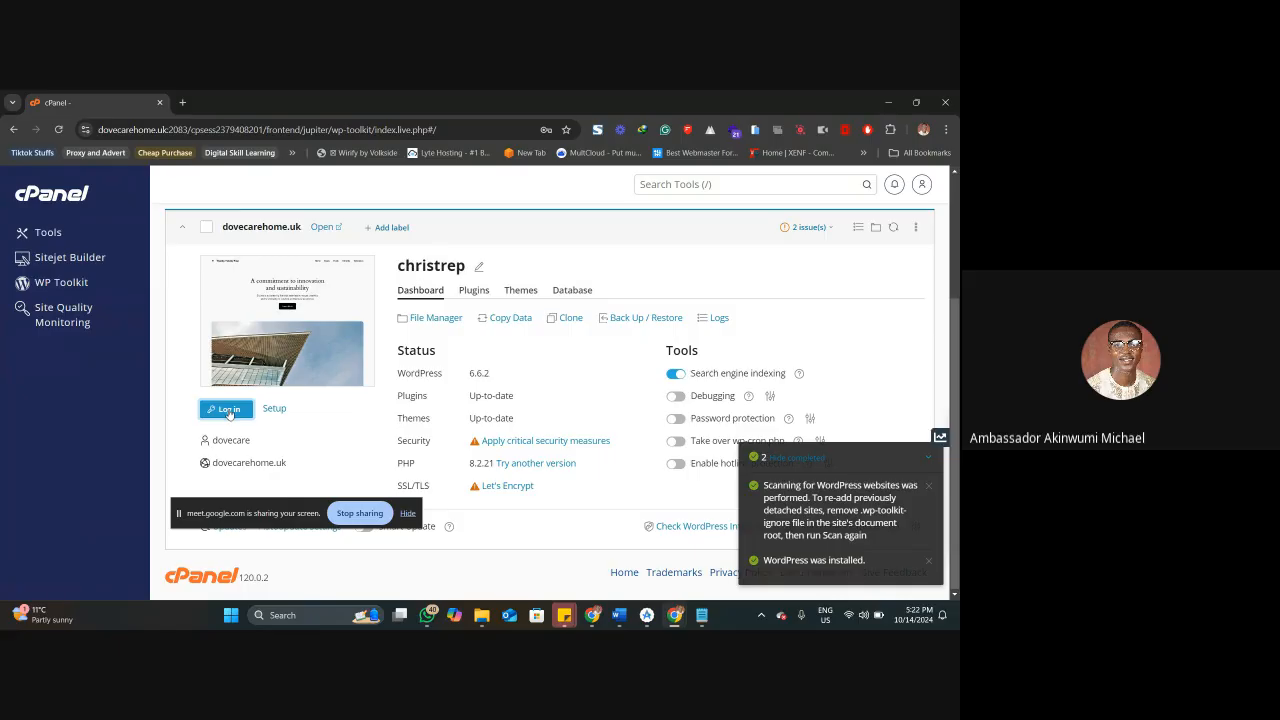
Log in to the WordPress admin dashboard of dovecarehome.uk from its WP Toolkit entry.
double_click(235, 440)
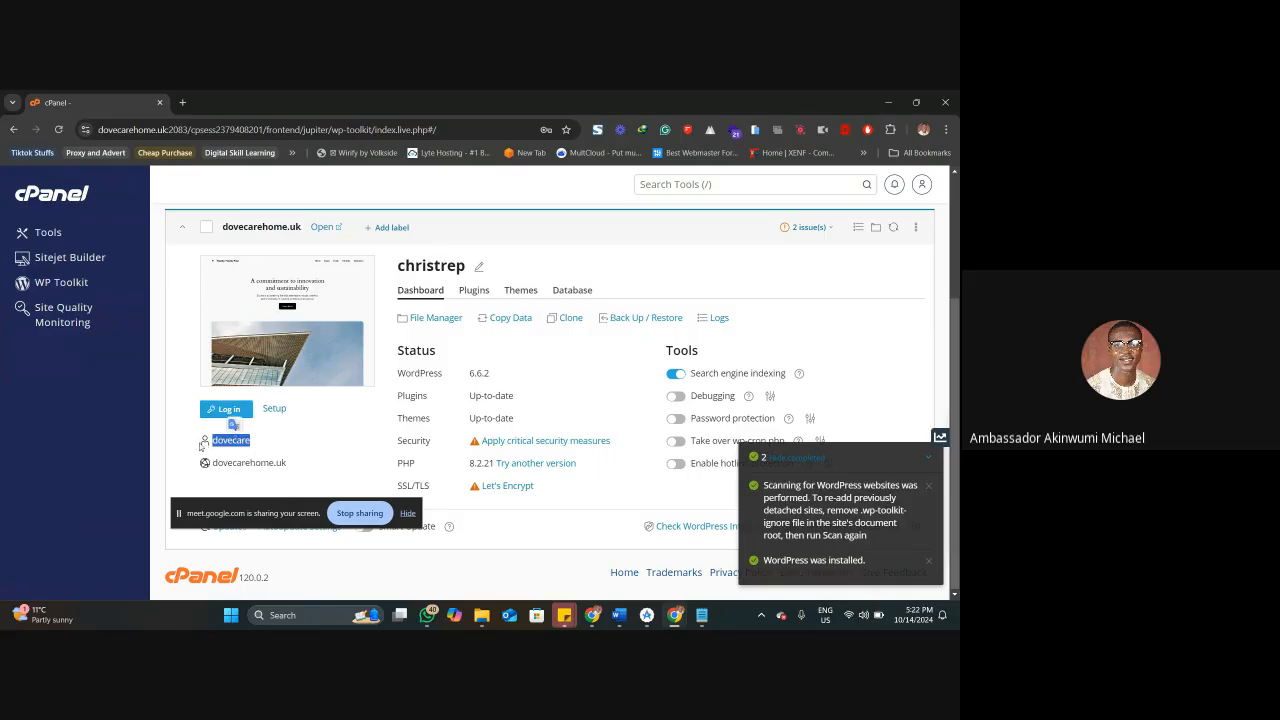
left_click(203, 445)
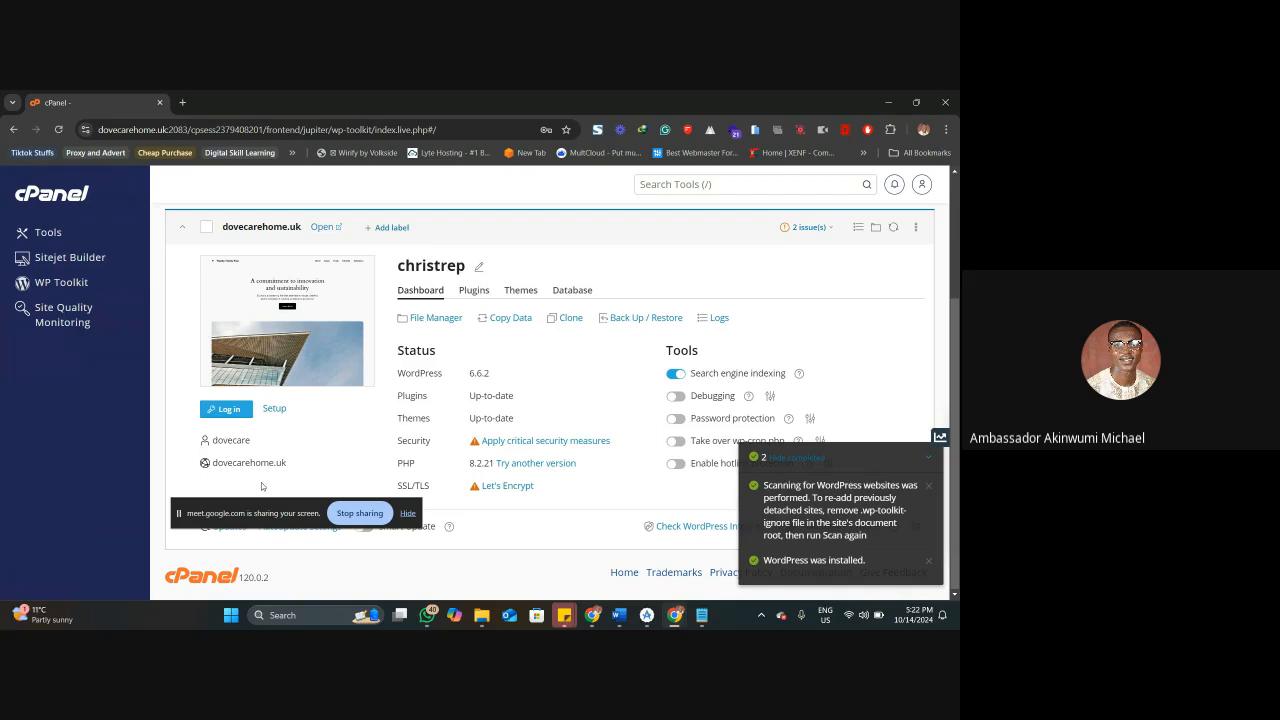
left_click_drag(275, 465, 207, 436)
left_click(239, 441)
left_click(228, 411)
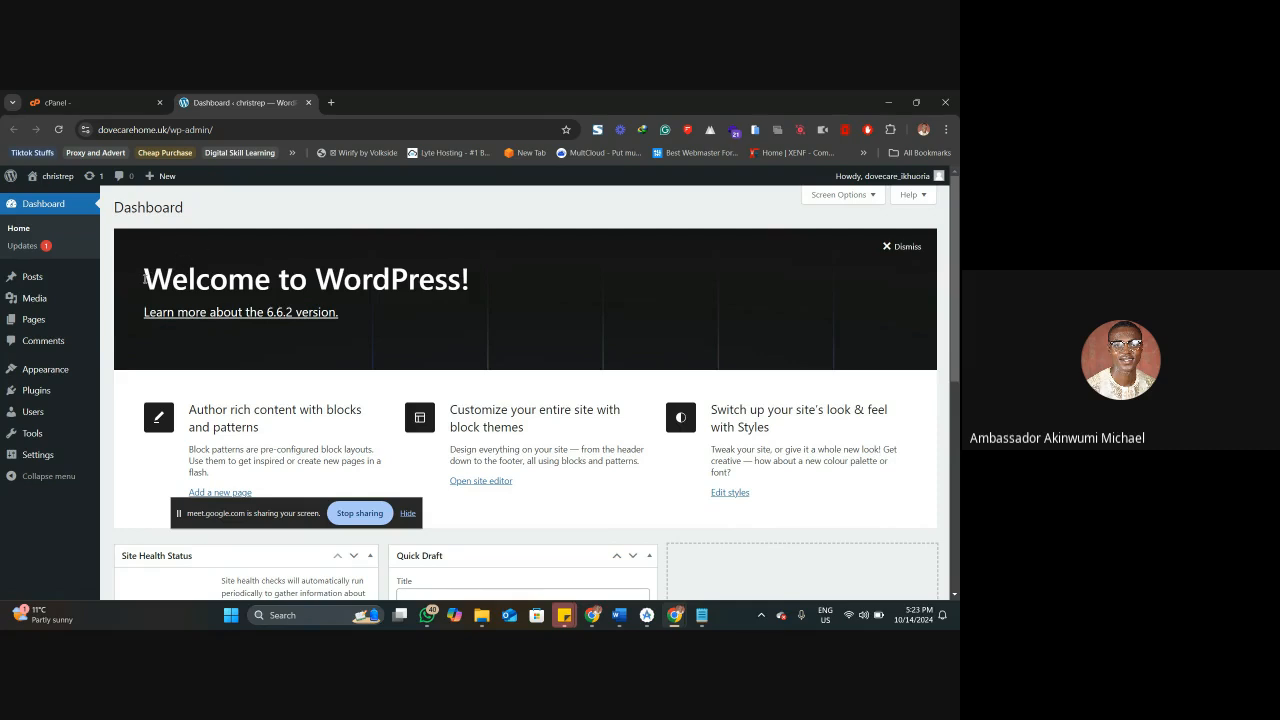
left_click_drag(144, 279, 272, 280)
left_click(394, 290)
Switch to WEB DESIGN TUTORIAL SCHEDULE.docx in Word and review the Week 3 and Week 4 sessions.
left_click(618, 615)
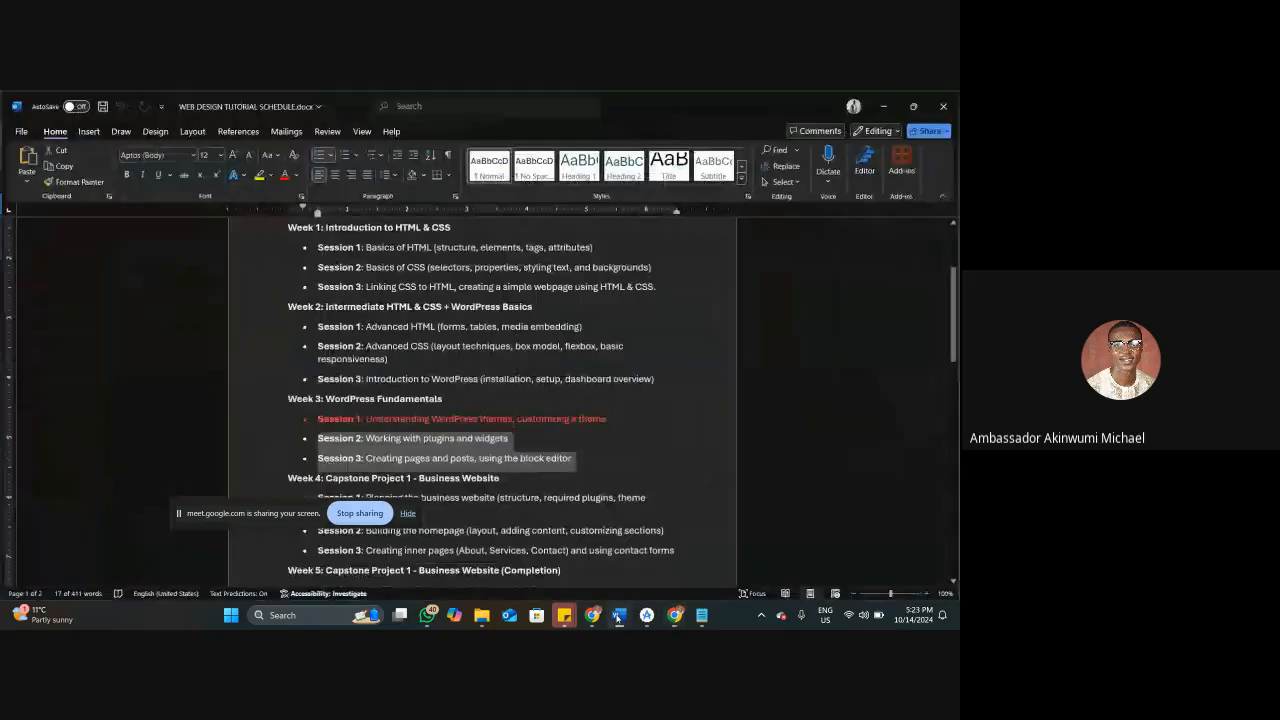
scroll(444, 467, "down", 1)
scroll(444, 467, "down", 1)
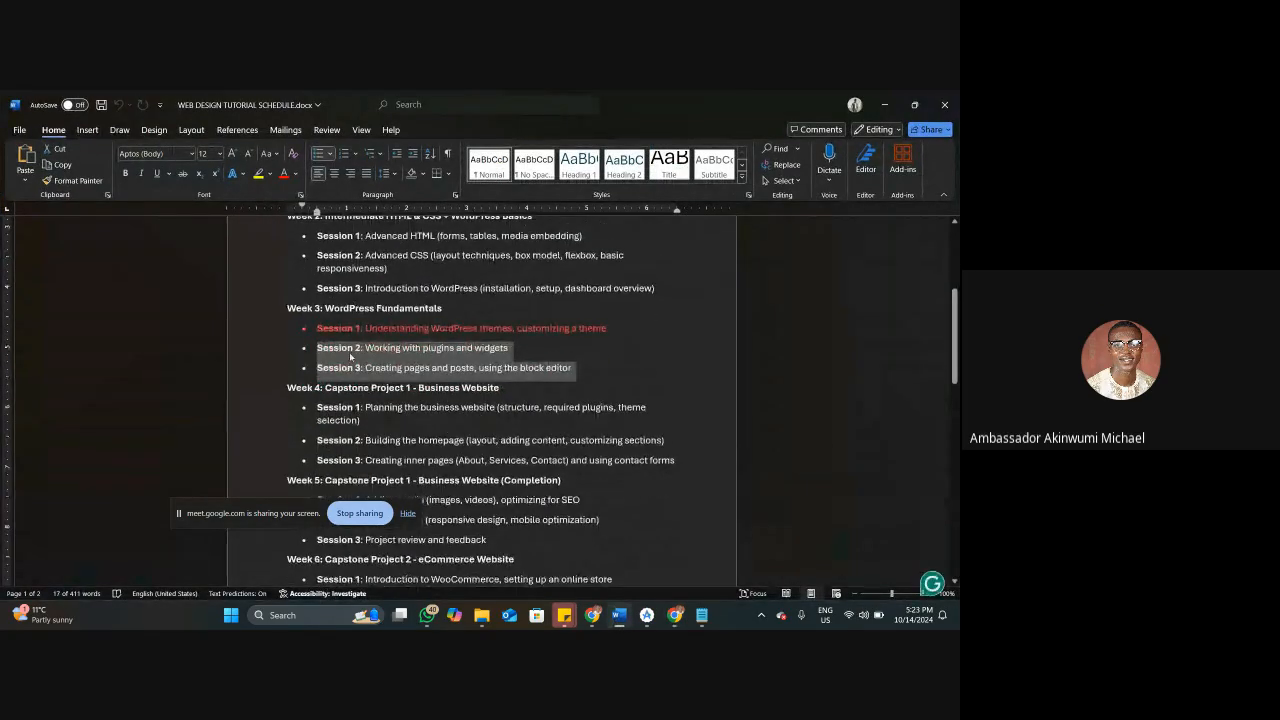
left_click(279, 350)
left_click_drag(269, 351, 266, 368)
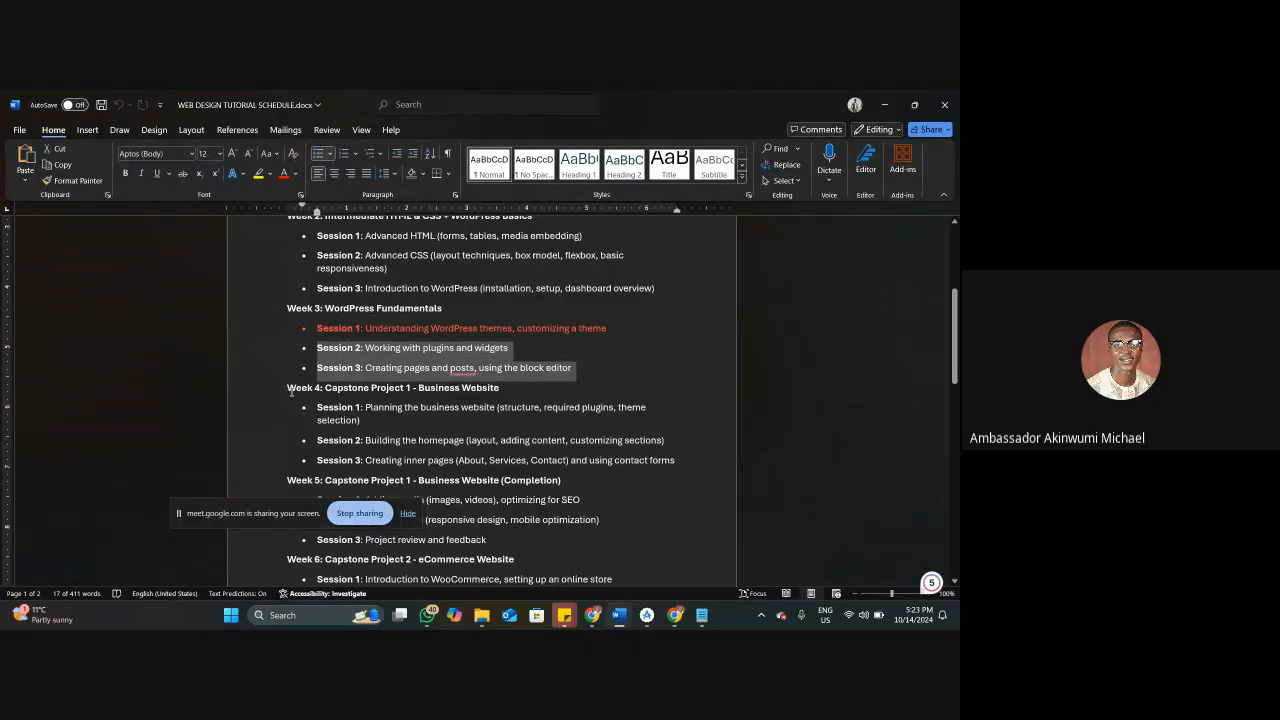
mouse_move(272, 391)
left_mouse_down()
mouse_move(266, 454)
mouse_move(268, 392)
left_mouse_up()
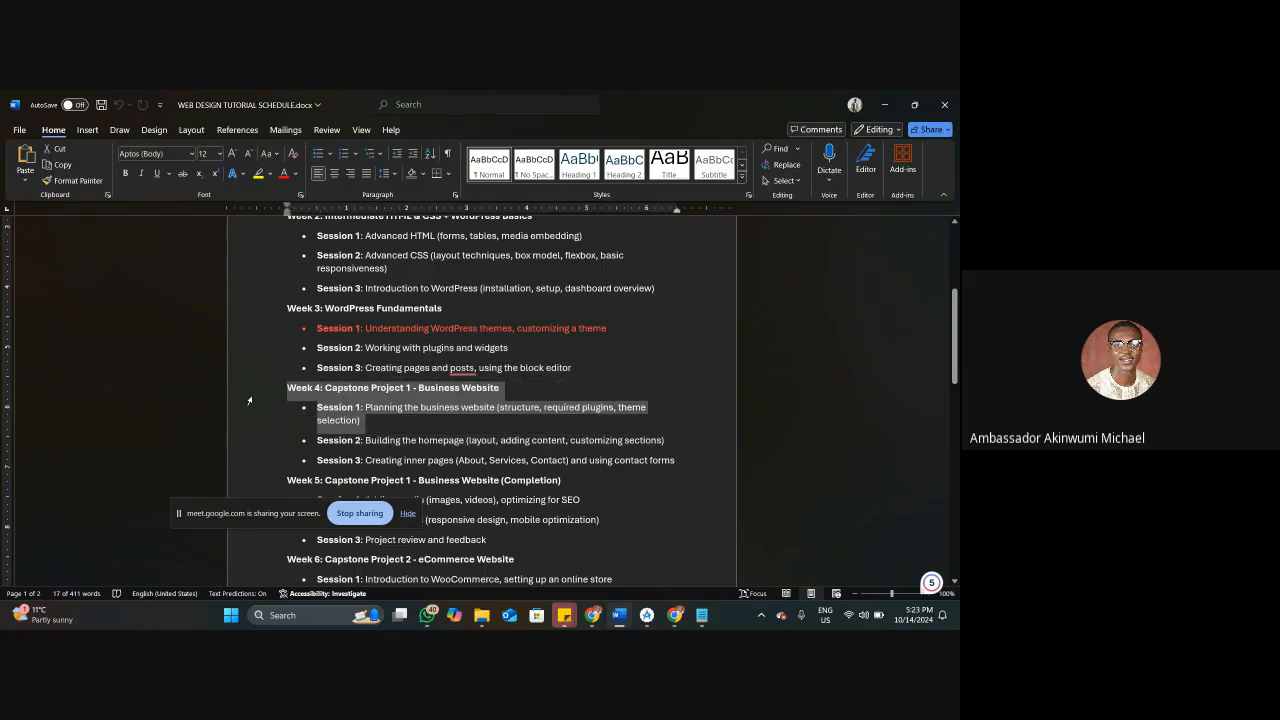
left_click(363, 398)
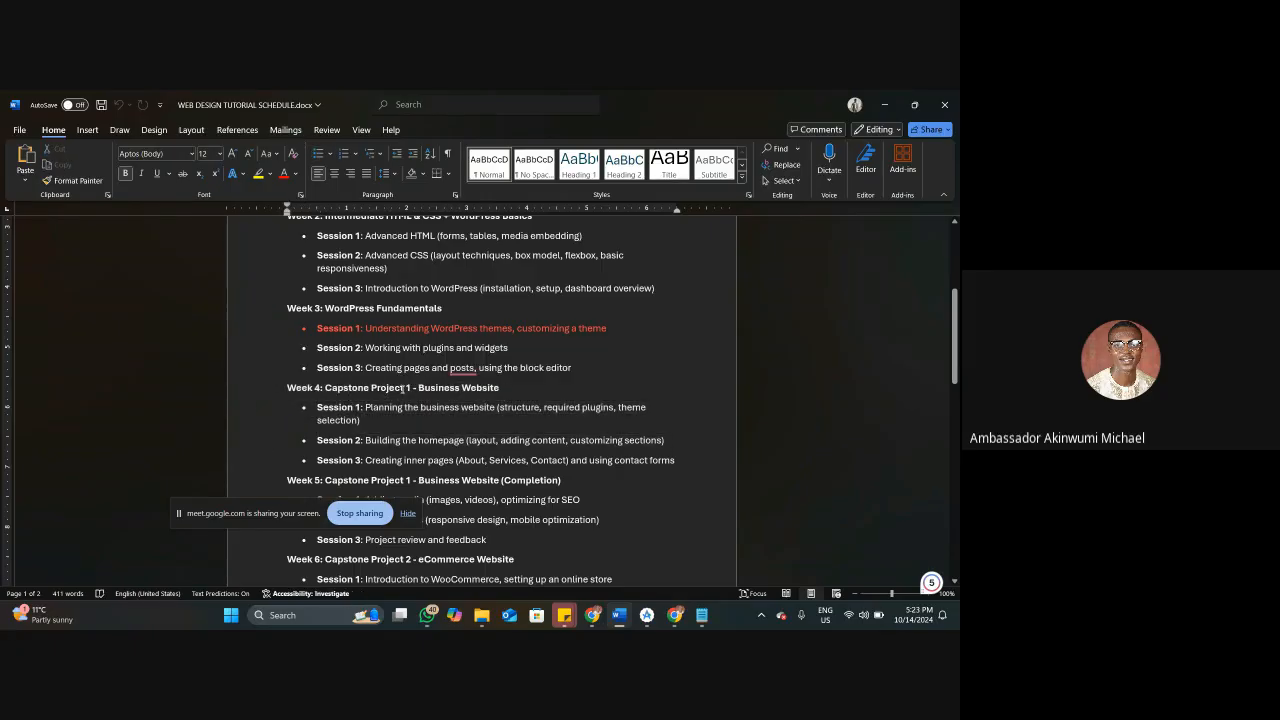
mouse_move(463, 368)
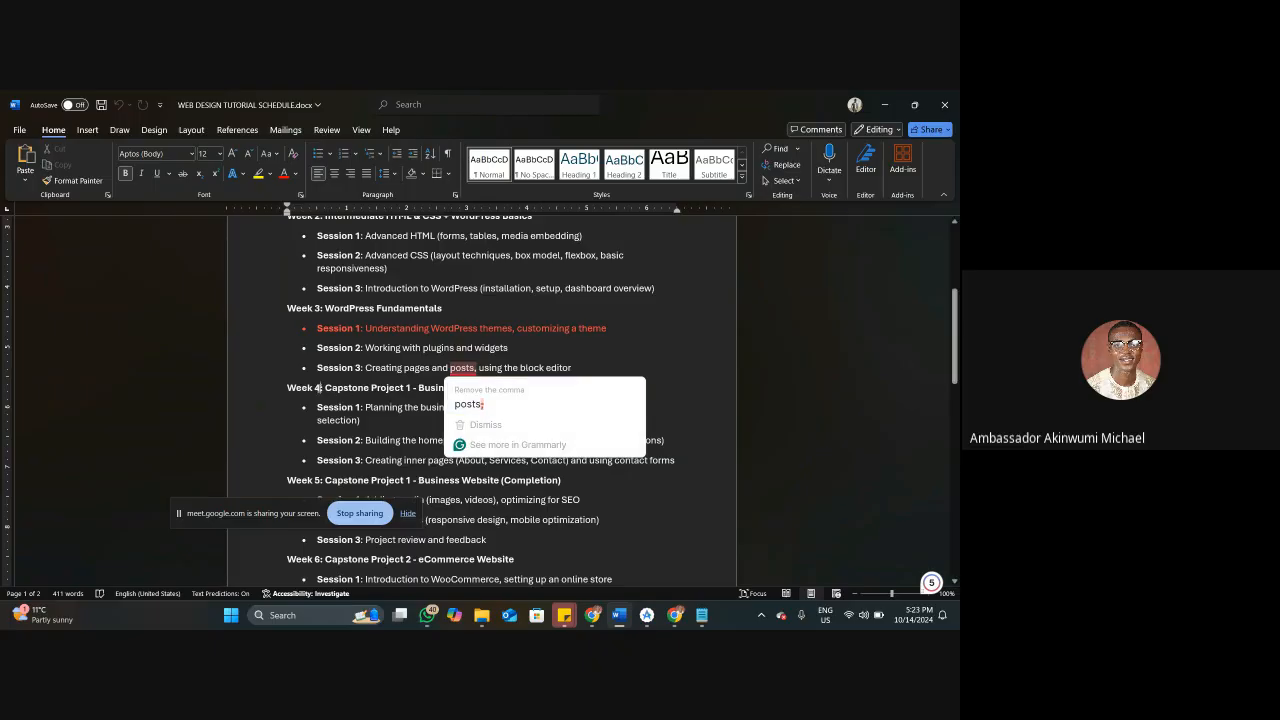
left_click_drag(265, 376, 264, 362)
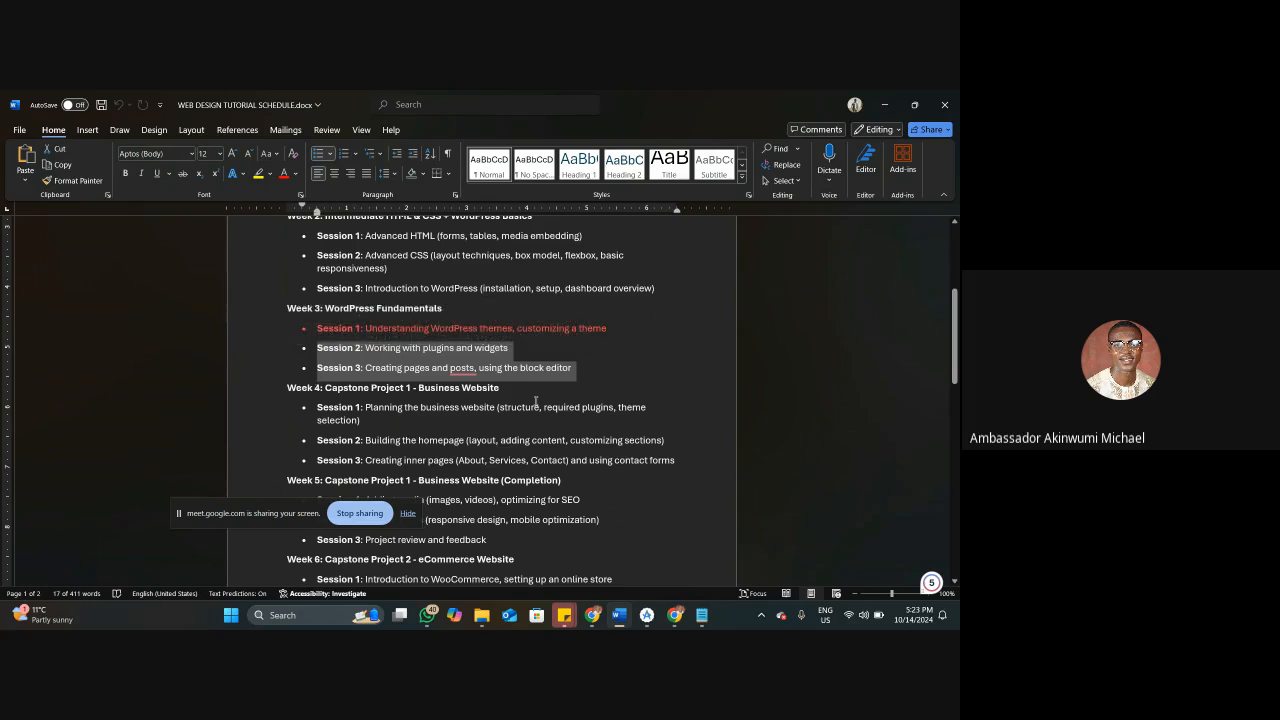
left_click(590, 375)
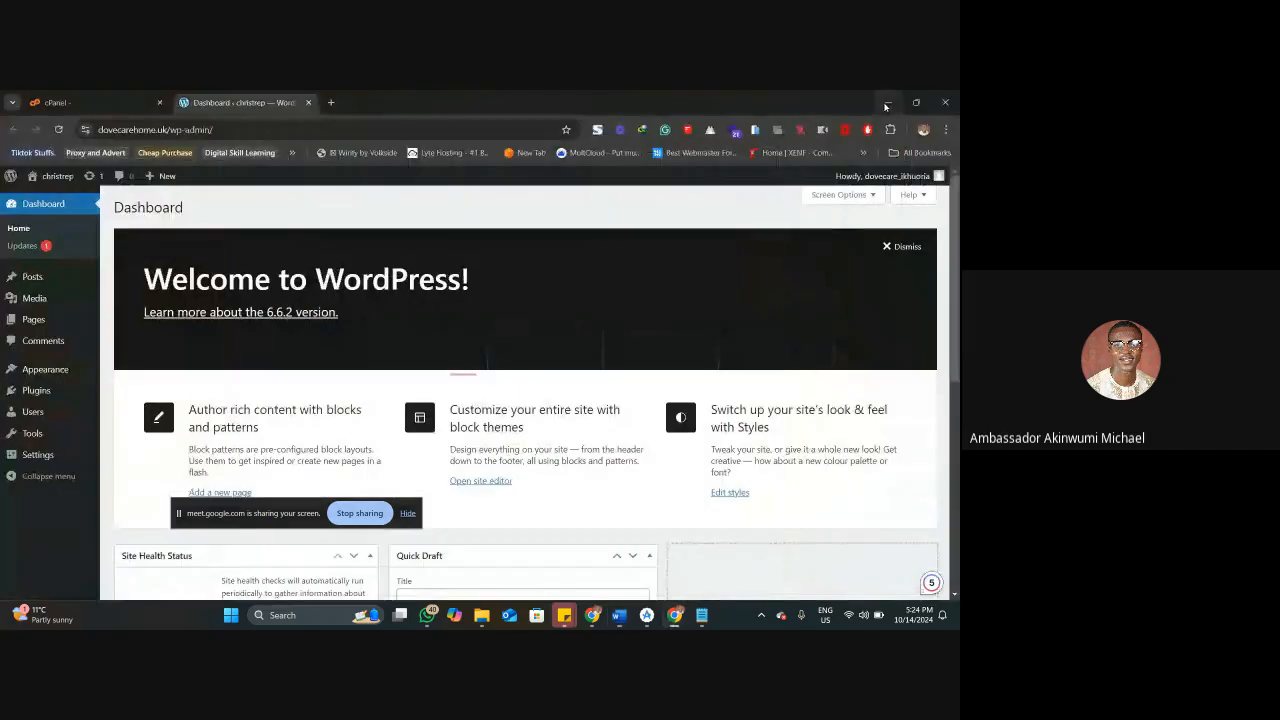
left_click(884, 104)
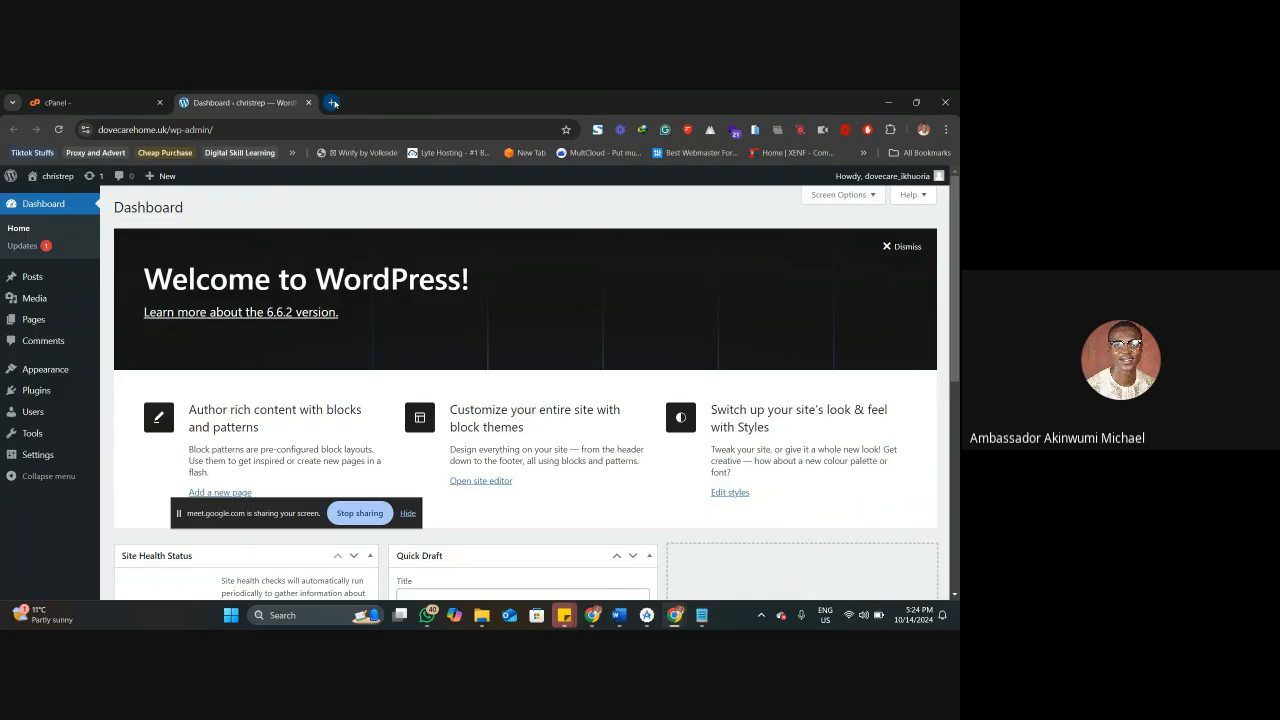
Search the web for "daily times" in a new browser tab and open the DAILY TIMES Nigeria site.
left_click(333, 103)
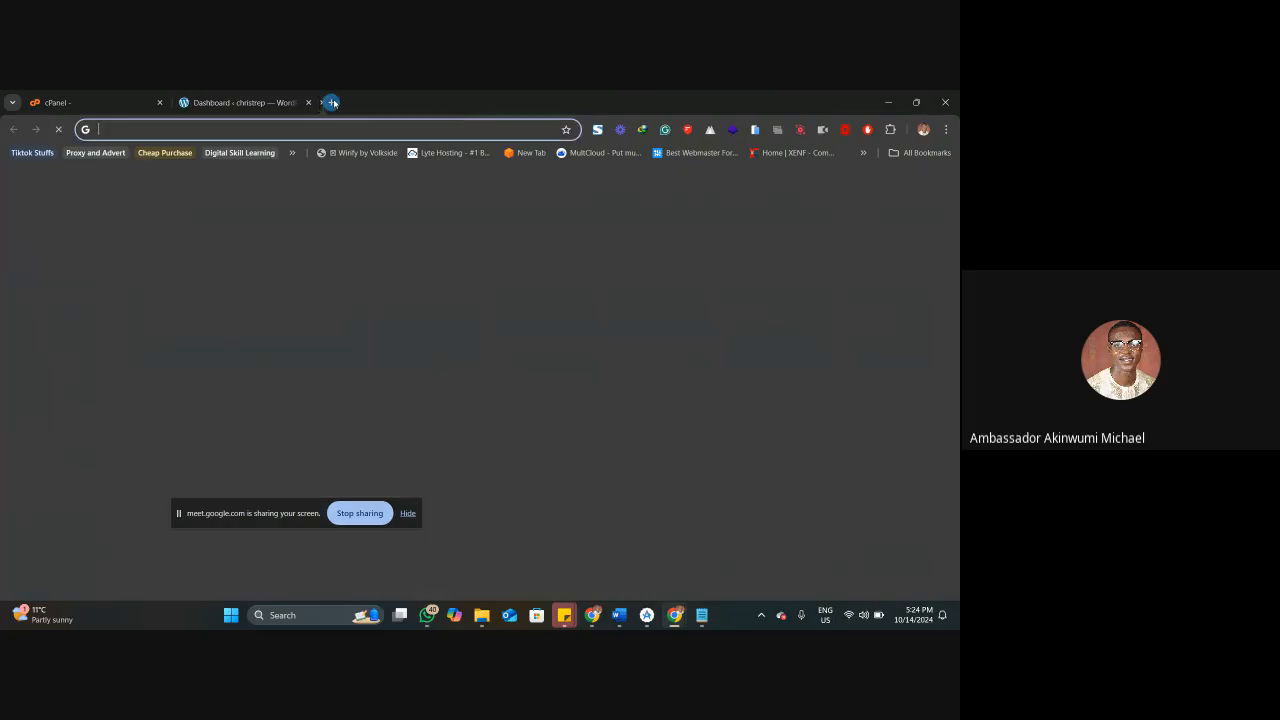
type("n")
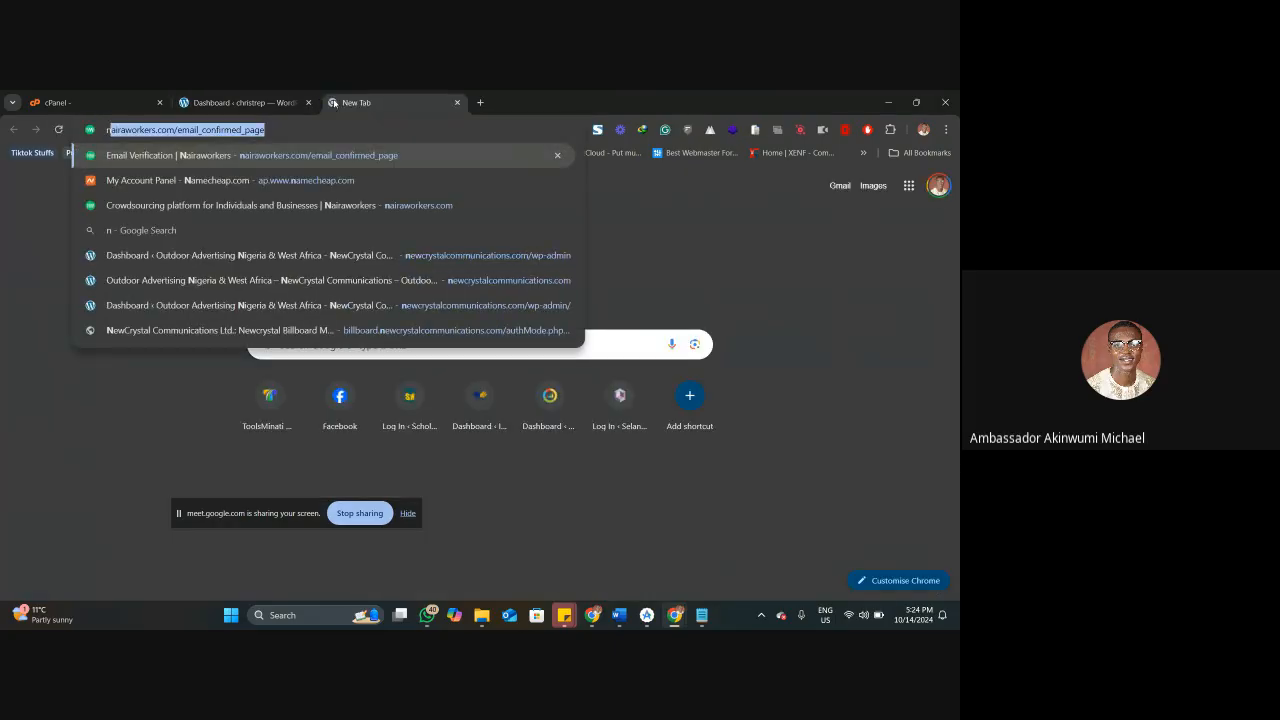
key("BackSpace")
key("BackSpace")
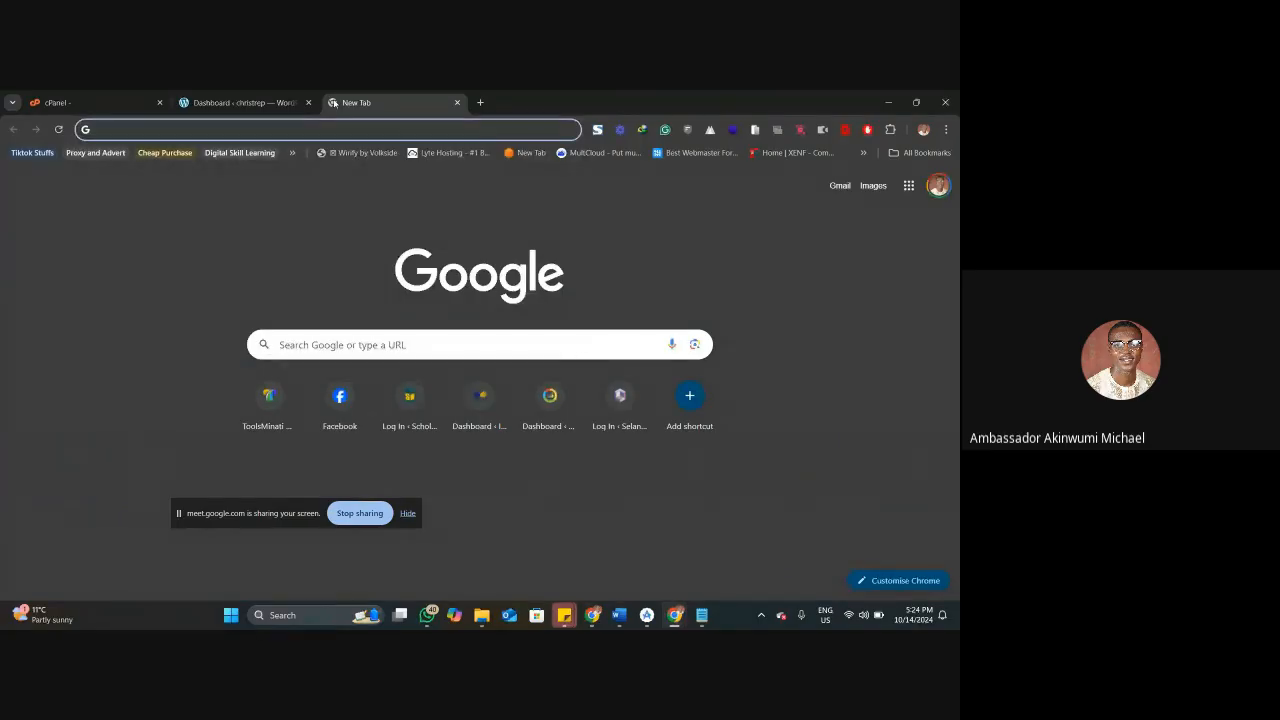
type("dail")
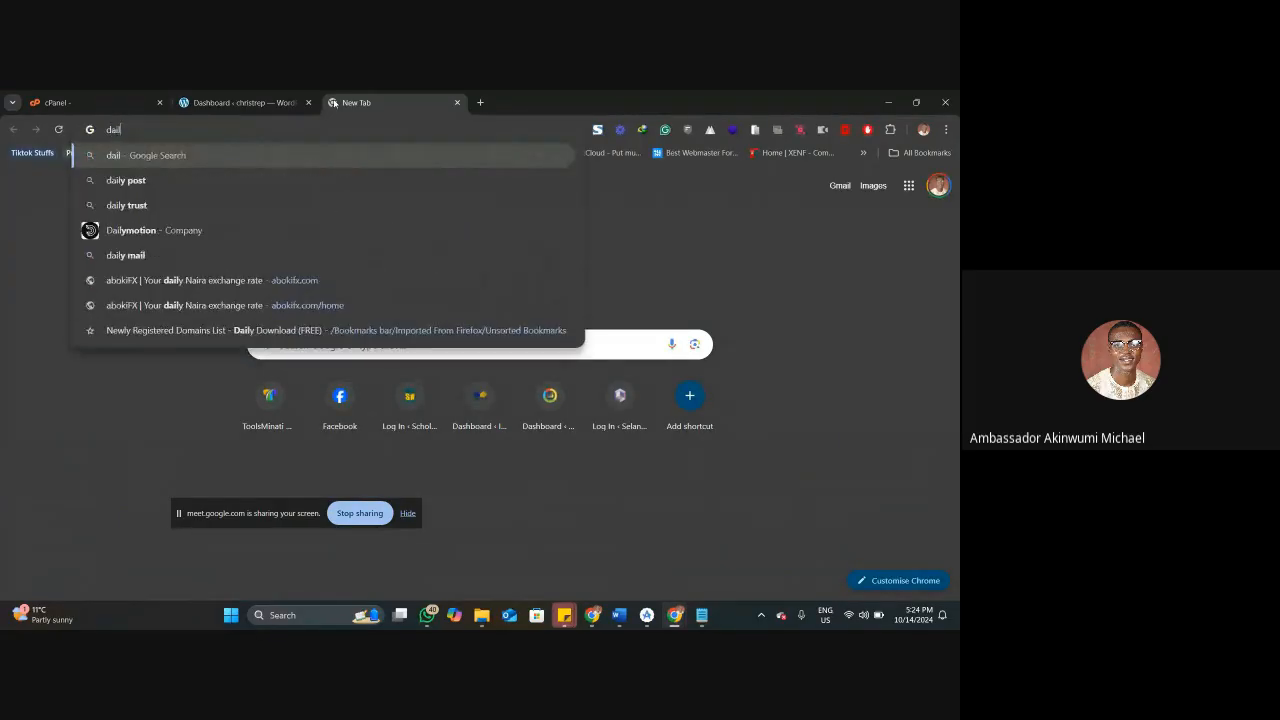
type("ytim")
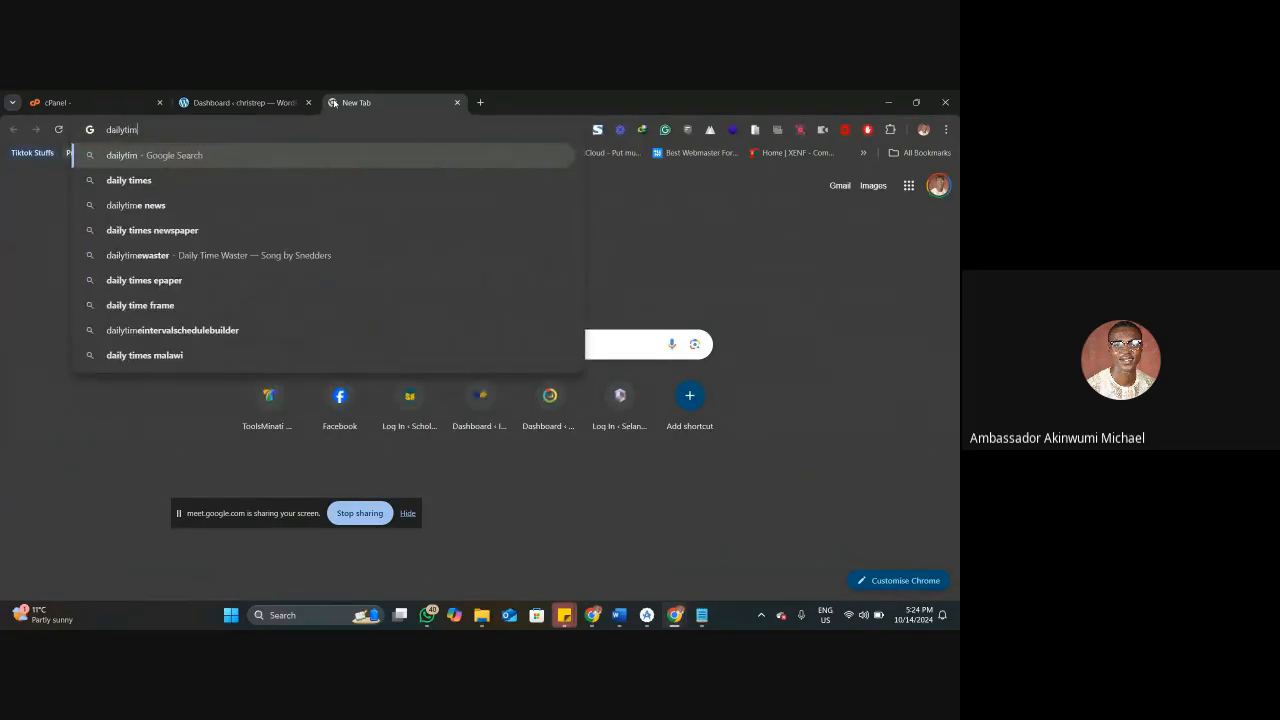
key("Down")
key("Return")
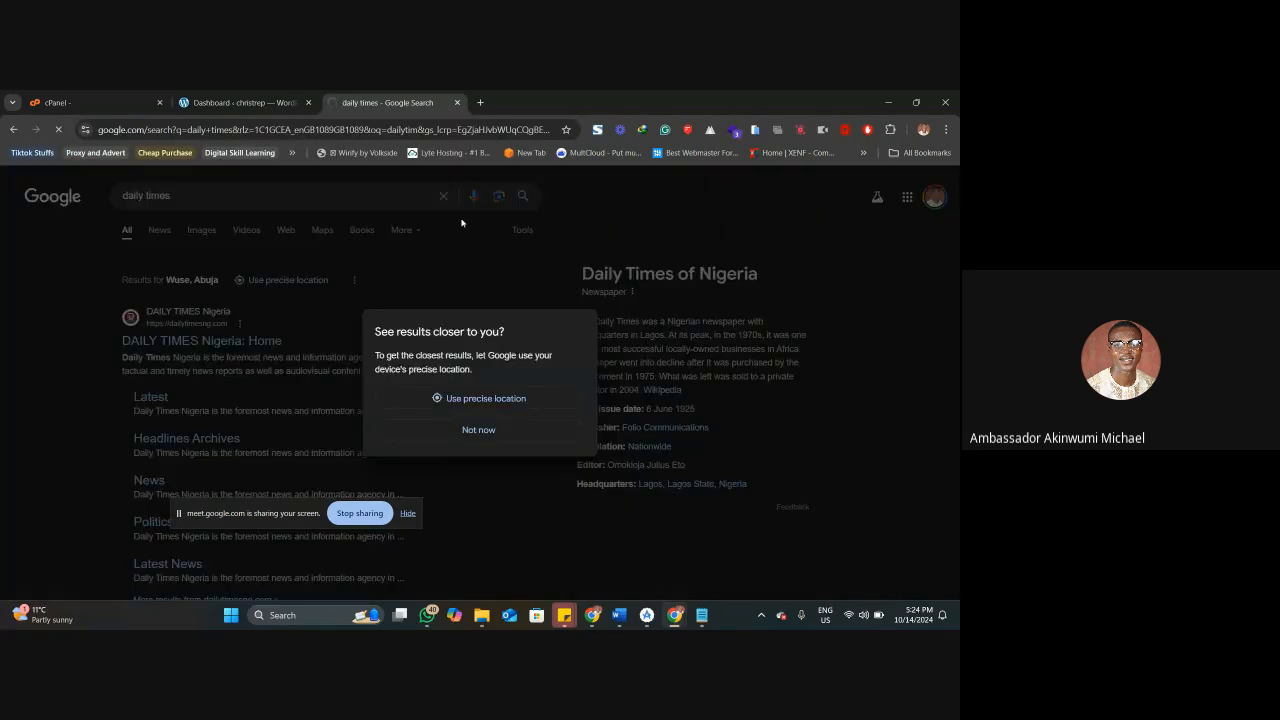
Open ozva.net in another new tab and return to the Daily Times site.
left_click(480, 102)
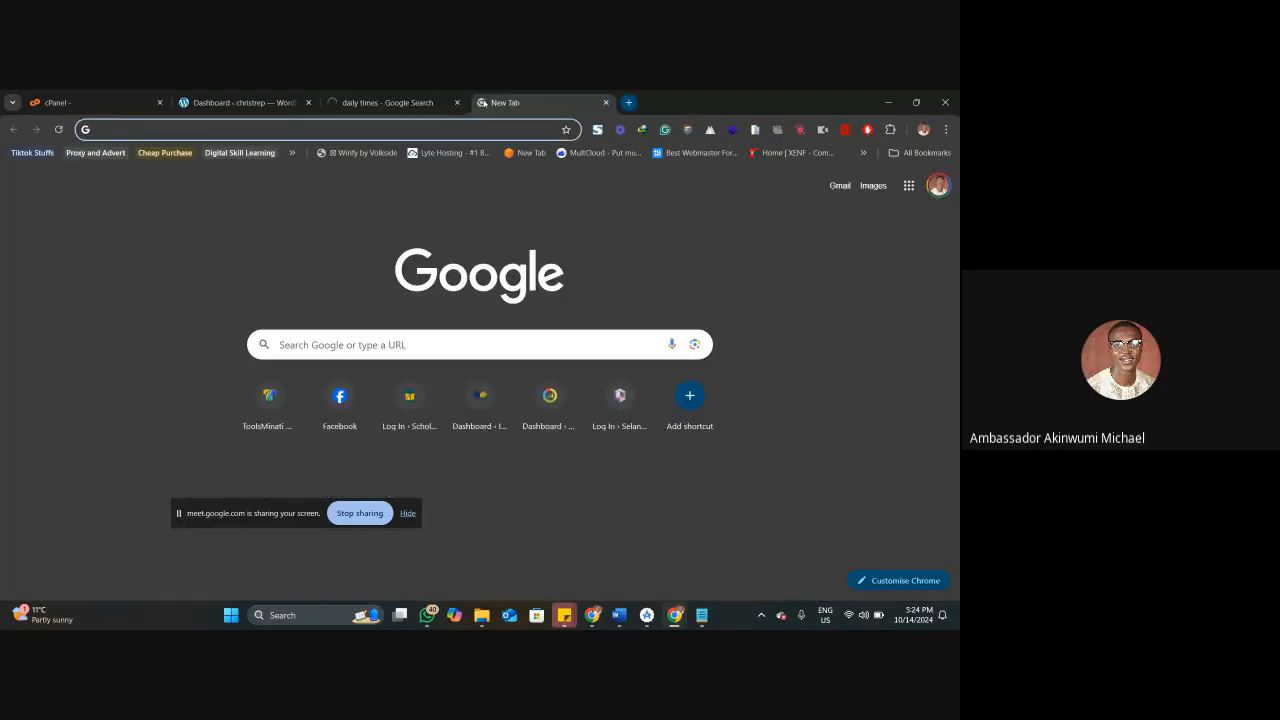
type("ozva")
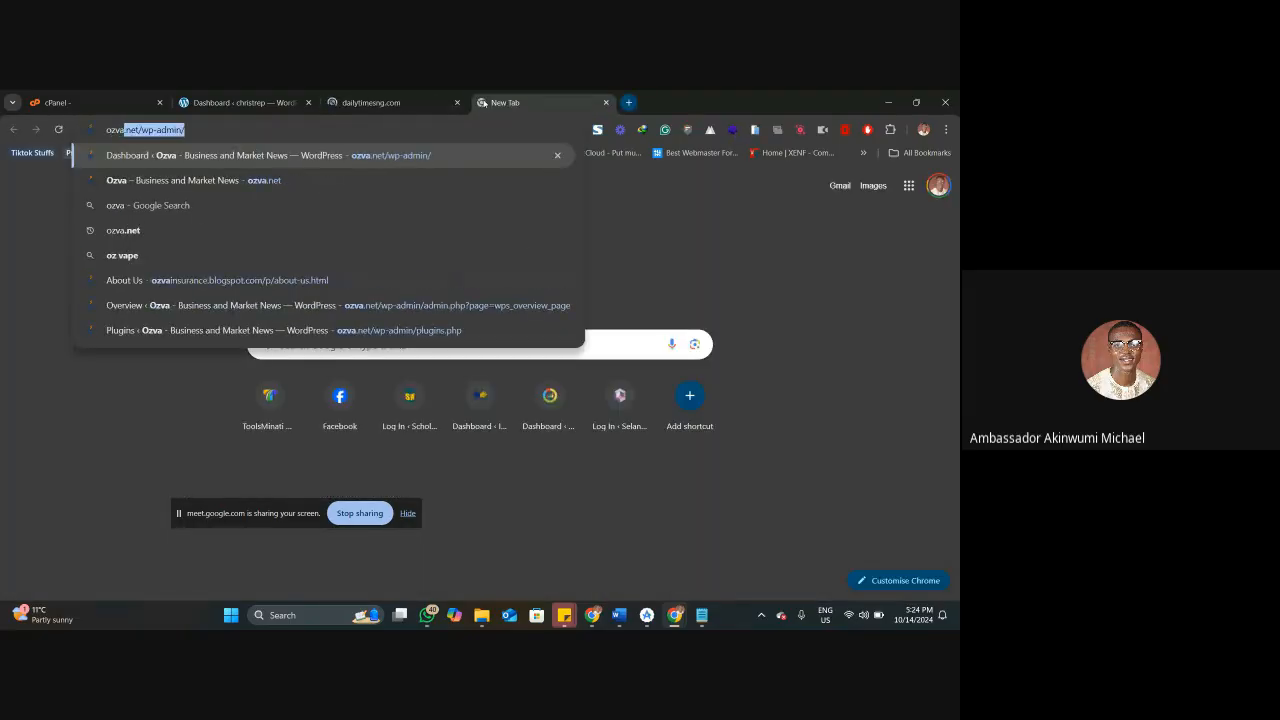
key("Down")
key("Return")
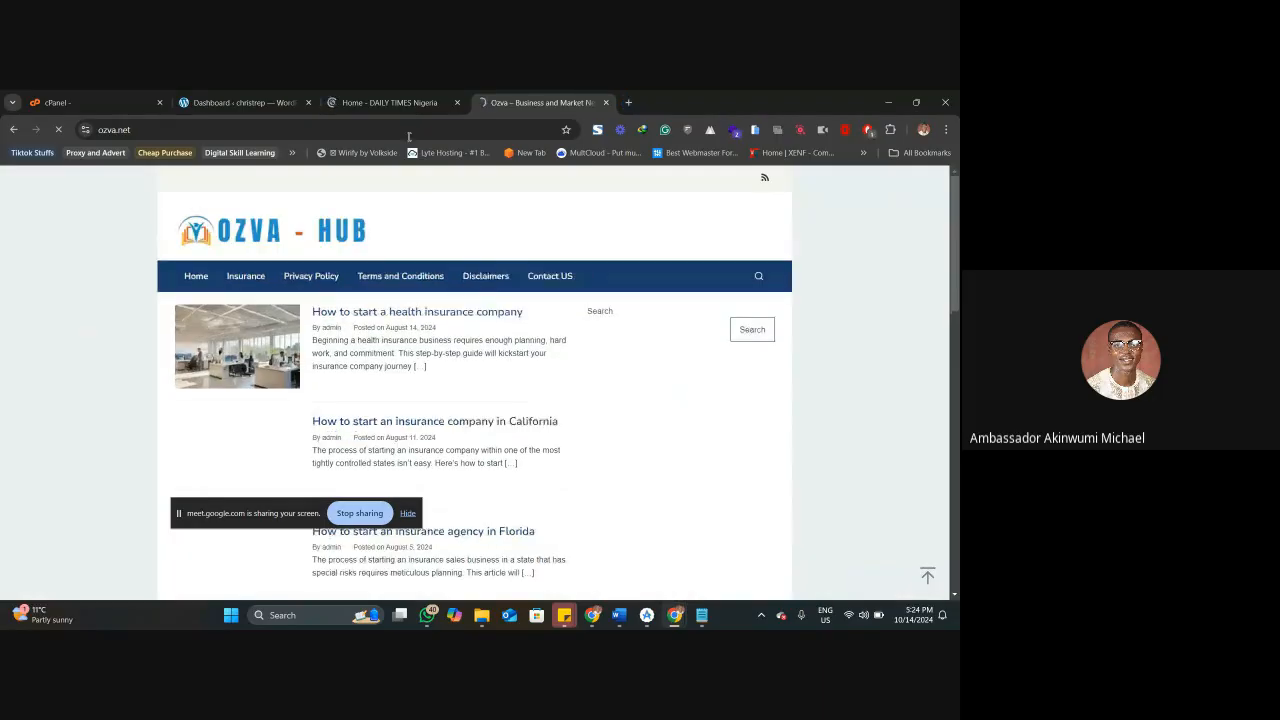
left_click(420, 102)
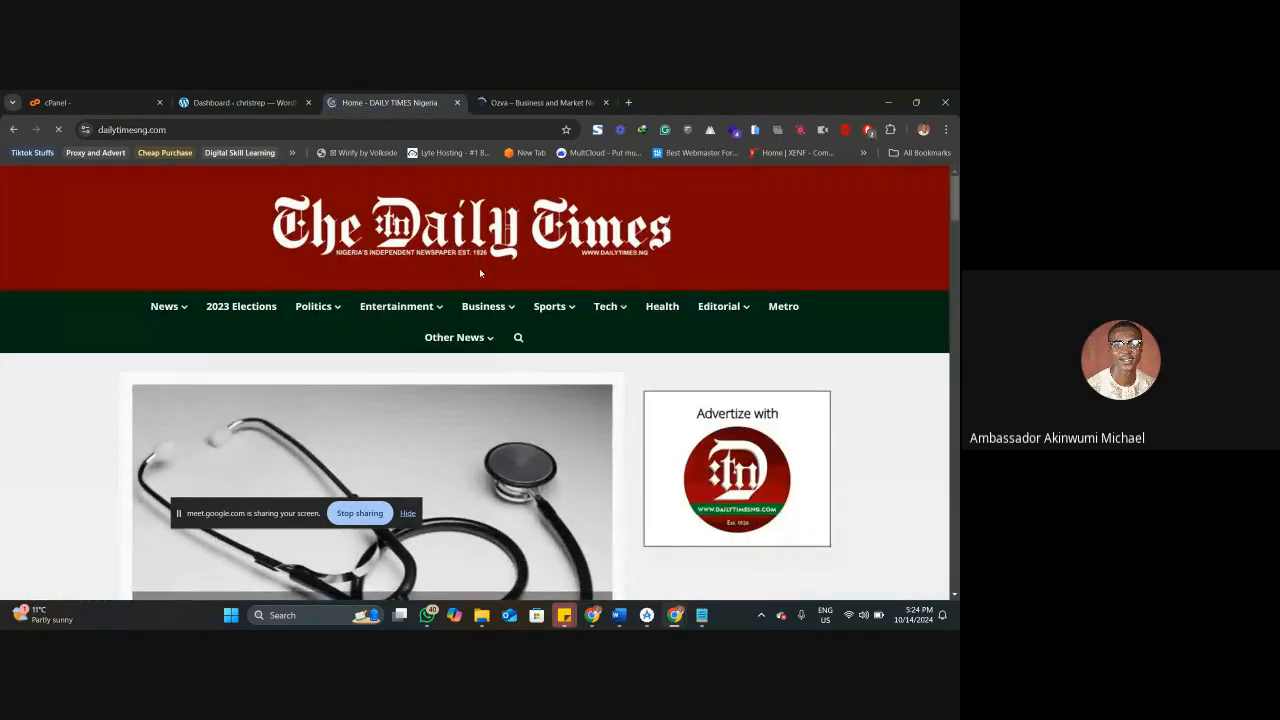
Review the Daily Times homepage from the header down to the footer, declining the notification subscription prompt.
scroll(540, 387, "down", 4)
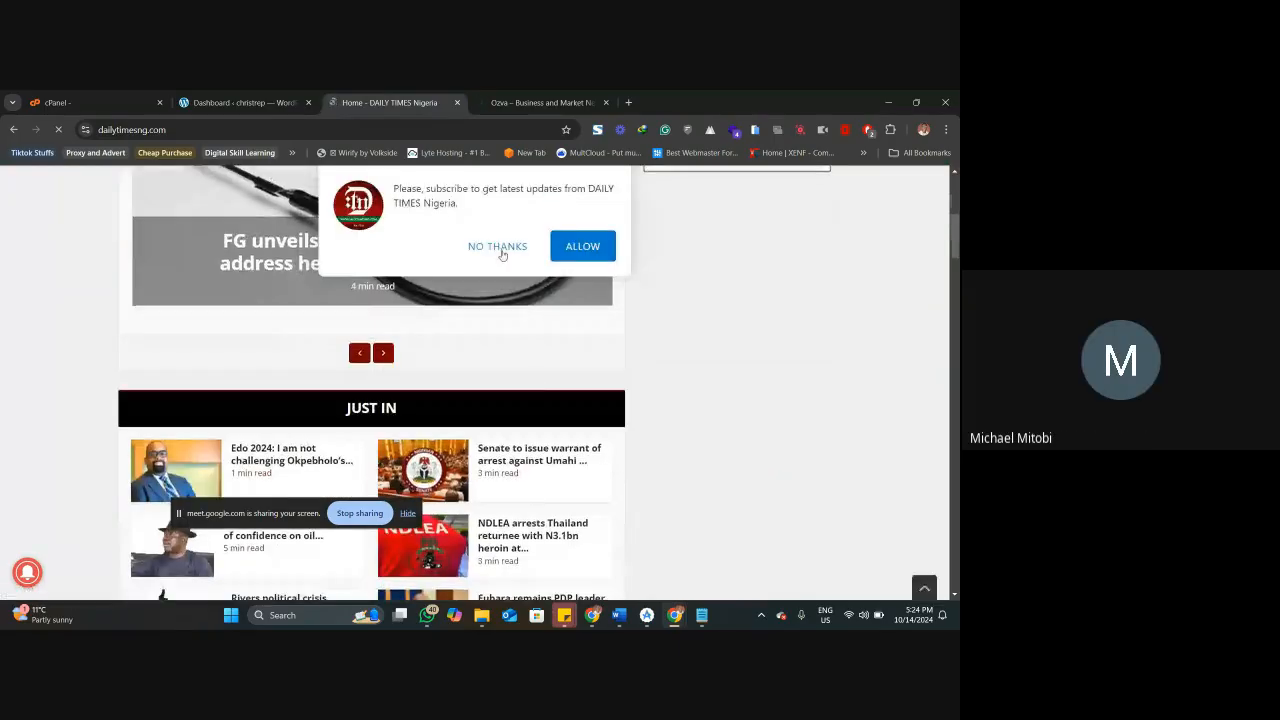
left_click(500, 248)
scroll(547, 340, "down", 4)
scroll(547, 340, "down", 6)
scroll(545, 343, "down", 8)
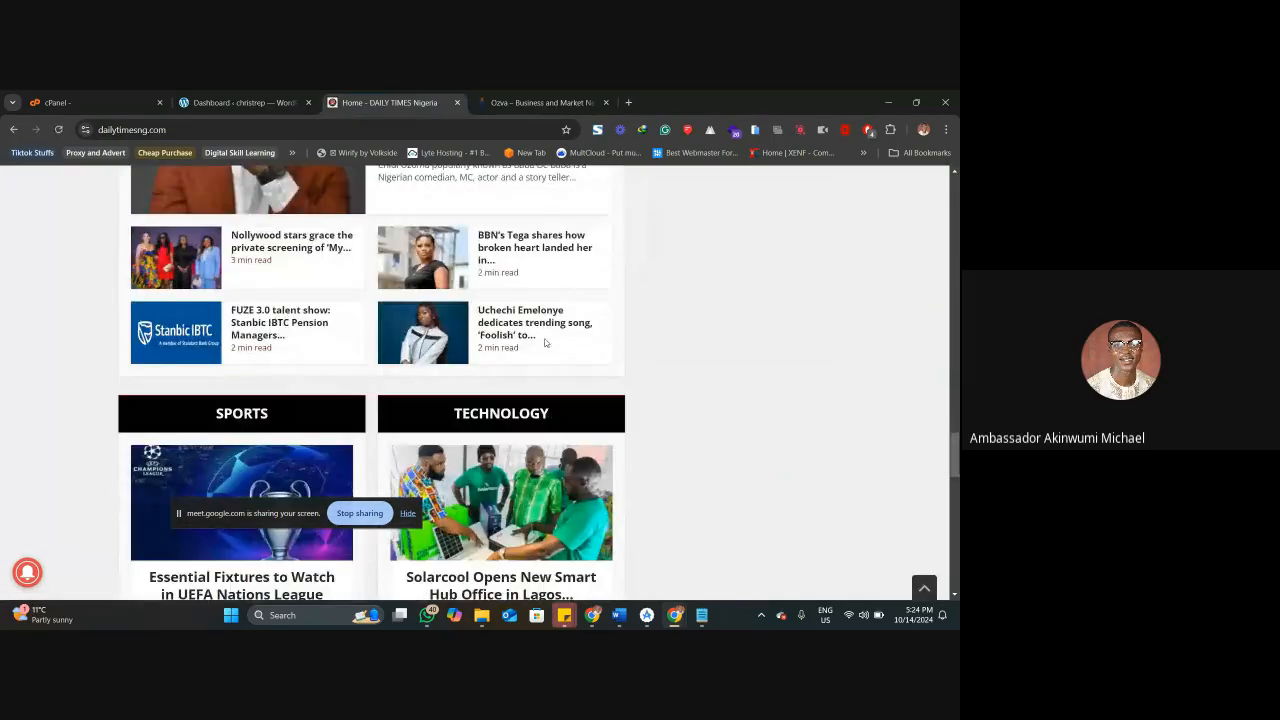
scroll(545, 343, "down", 10)
scroll(545, 343, "down", 3)
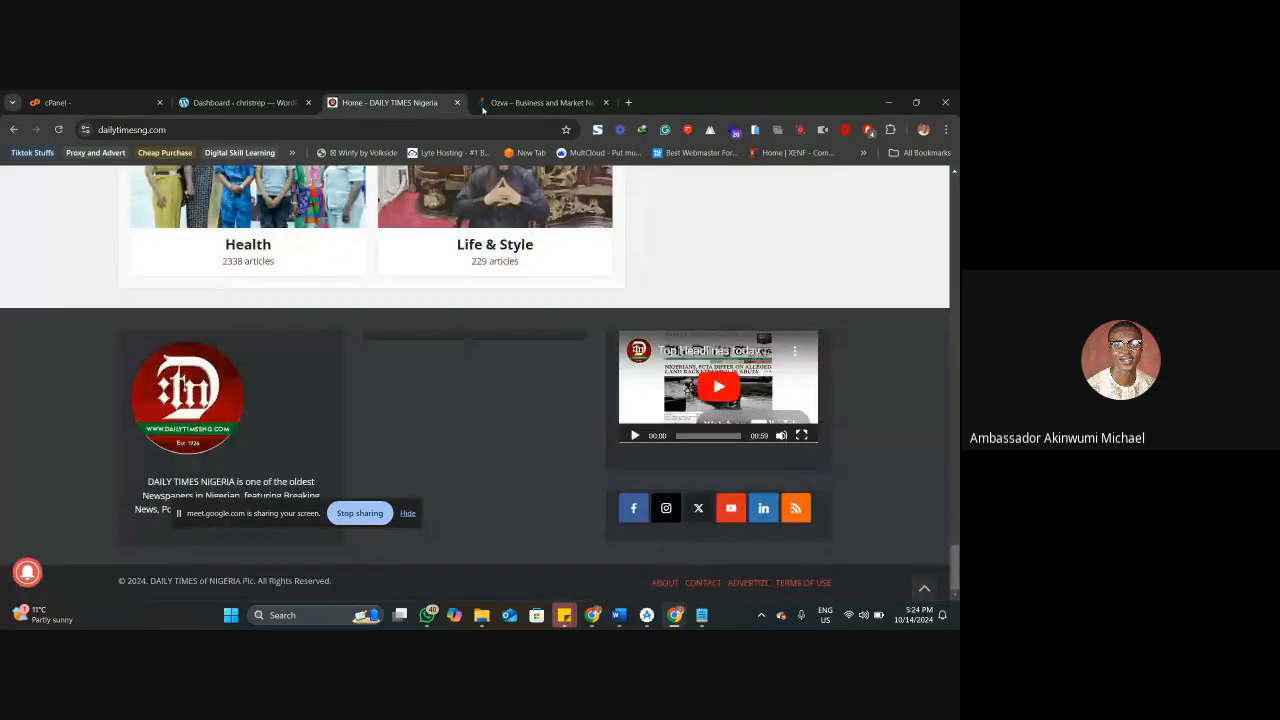
Switch to the Ozva site and review its homepage article list down to the footer and back up to the header.
left_click(540, 102)
scroll(476, 320, "down", 3)
scroll(476, 320, "down", 2)
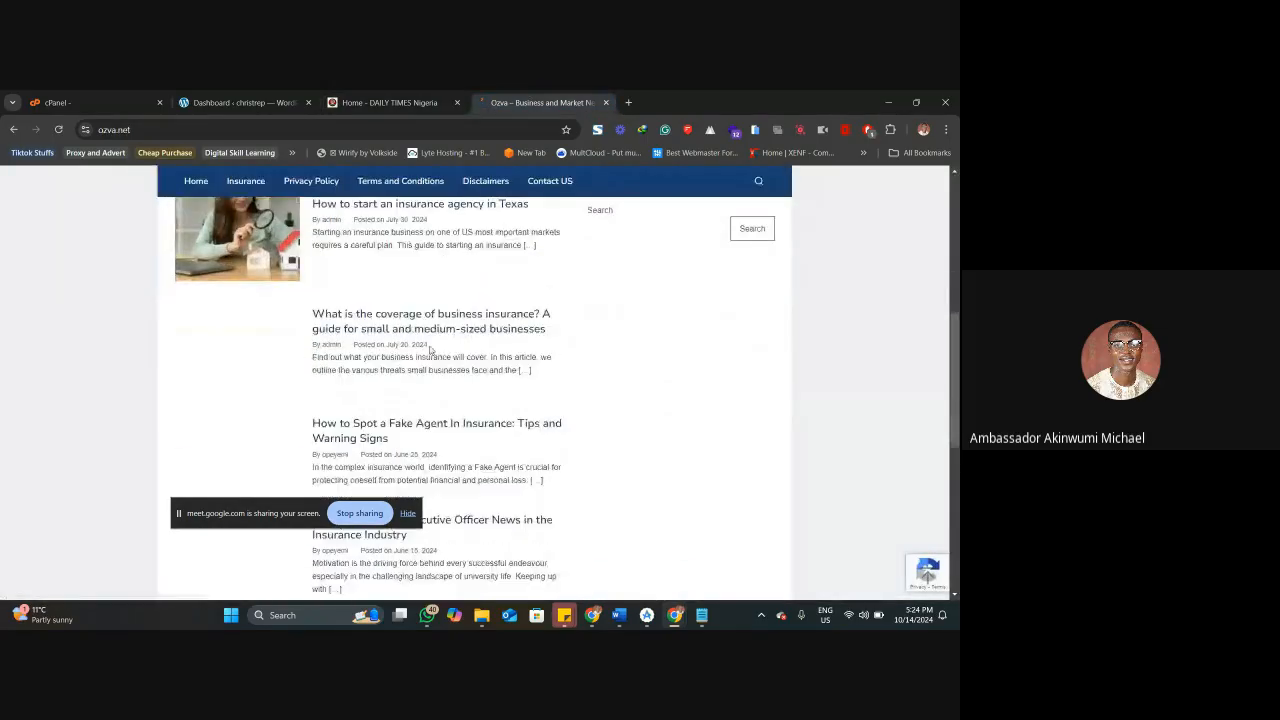
scroll(428, 344, "up", 5)
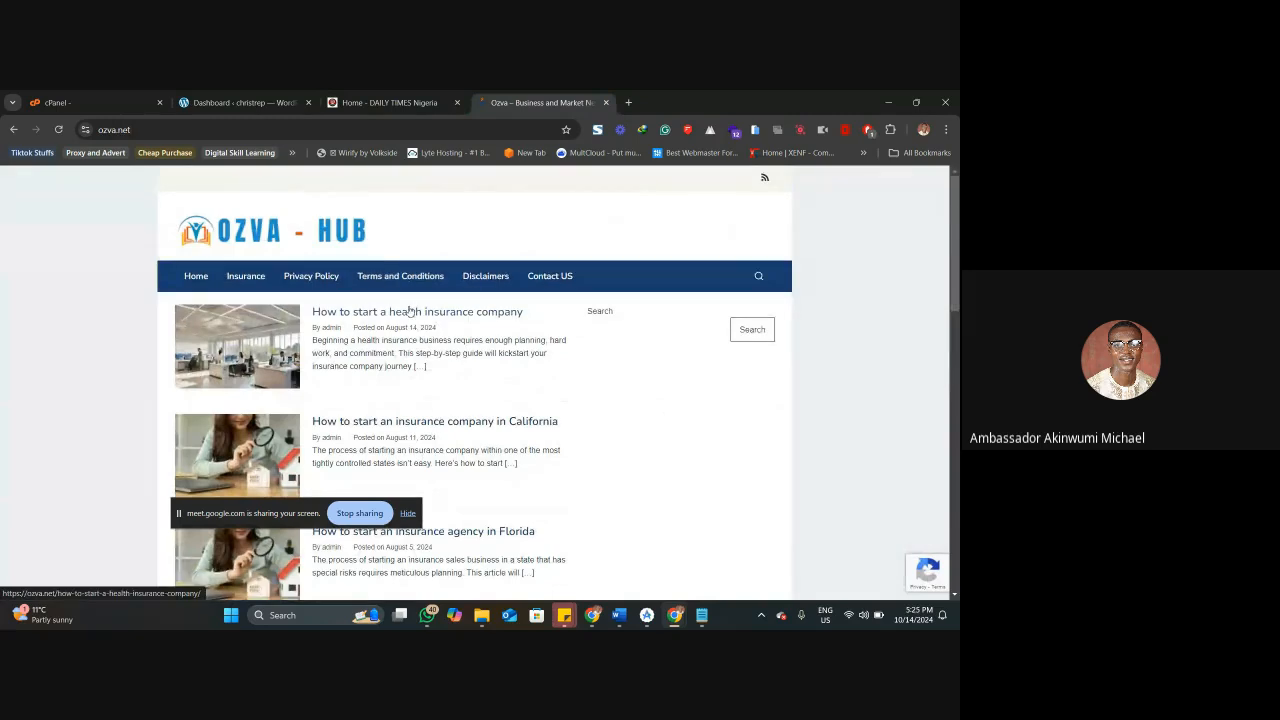
scroll(408, 318, "down", 10)
scroll(410, 322, "down", 2)
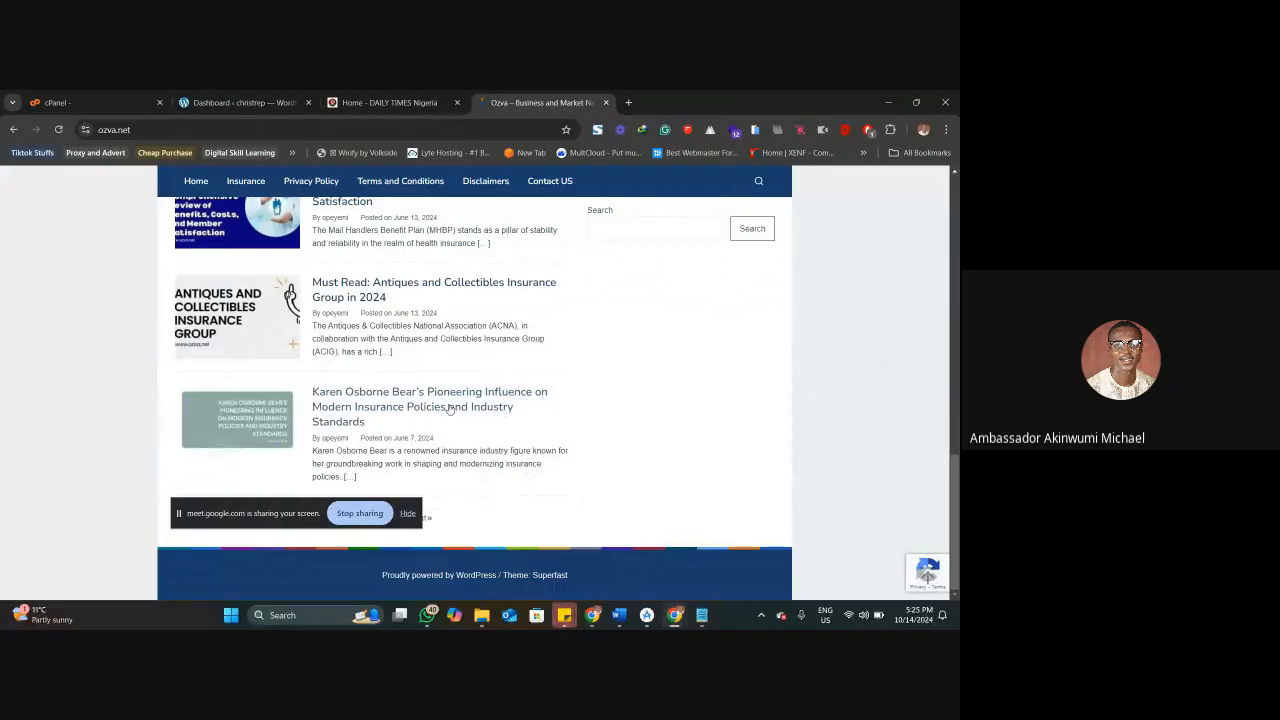
scroll(449, 410, "up", 12)
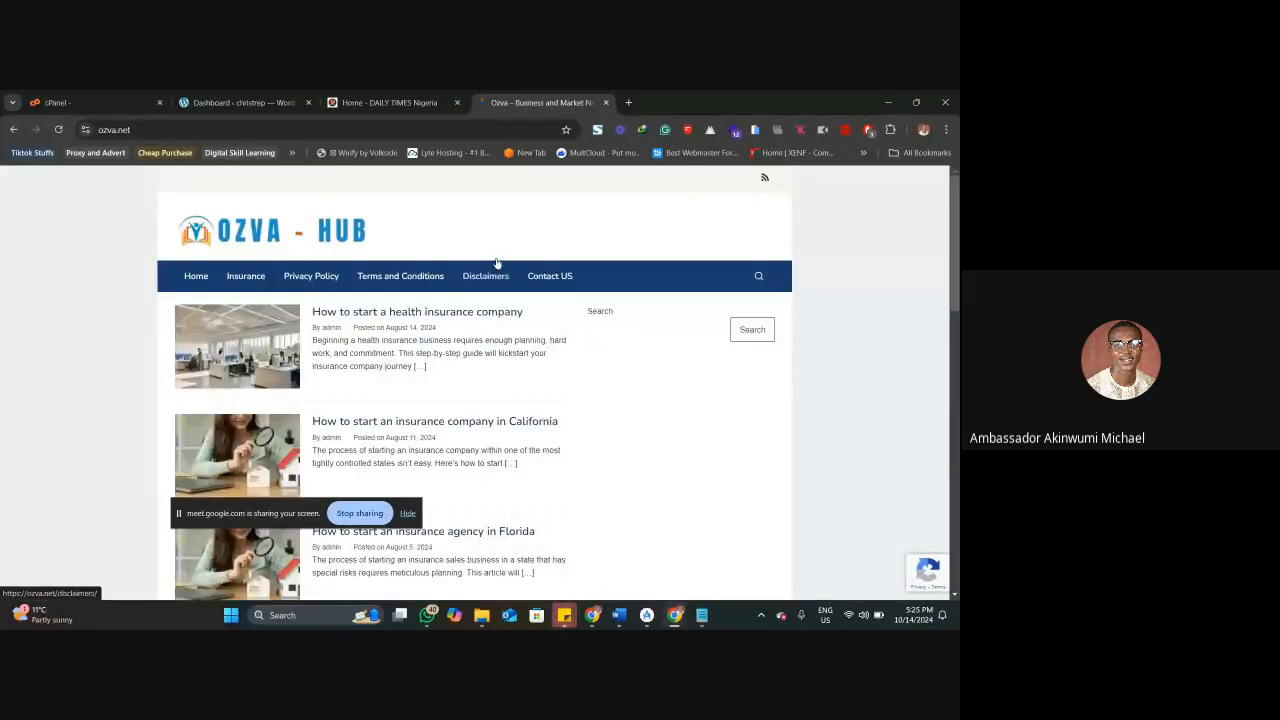
Return to the Daily Times site and examine its navigation categories and the homepage's news sections.
left_click(380, 100)
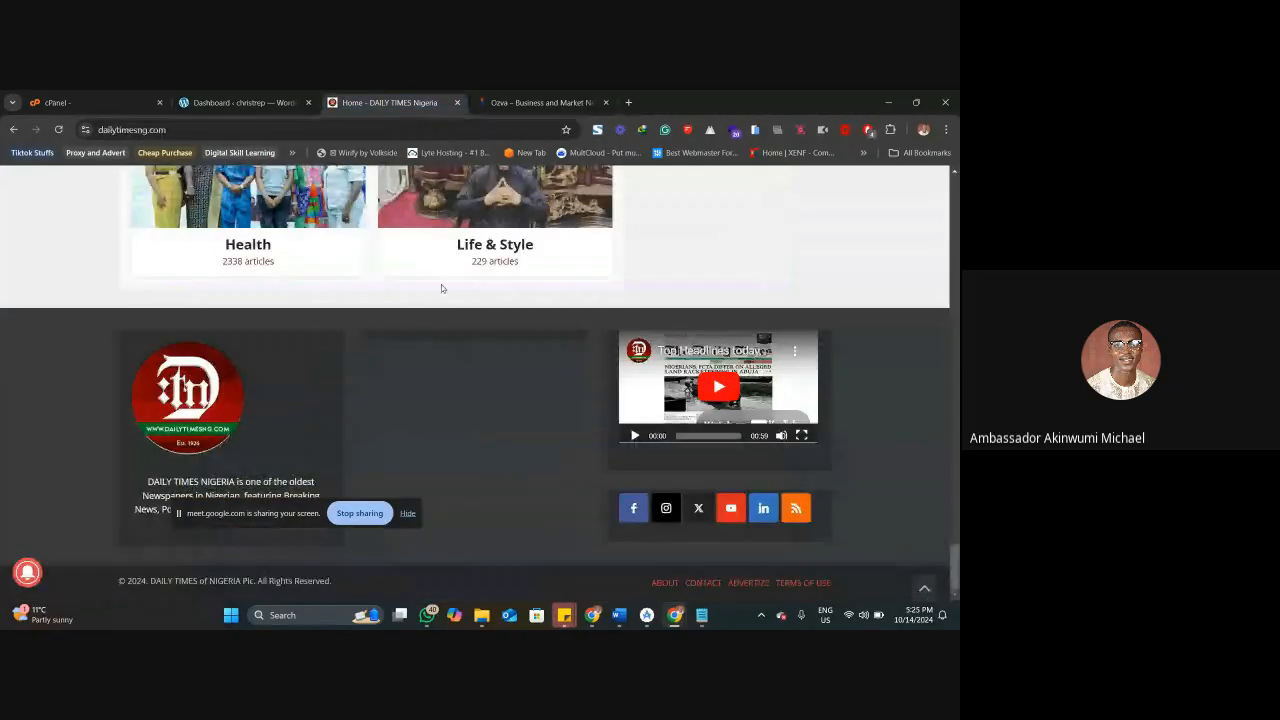
scroll(452, 305, "up", 9)
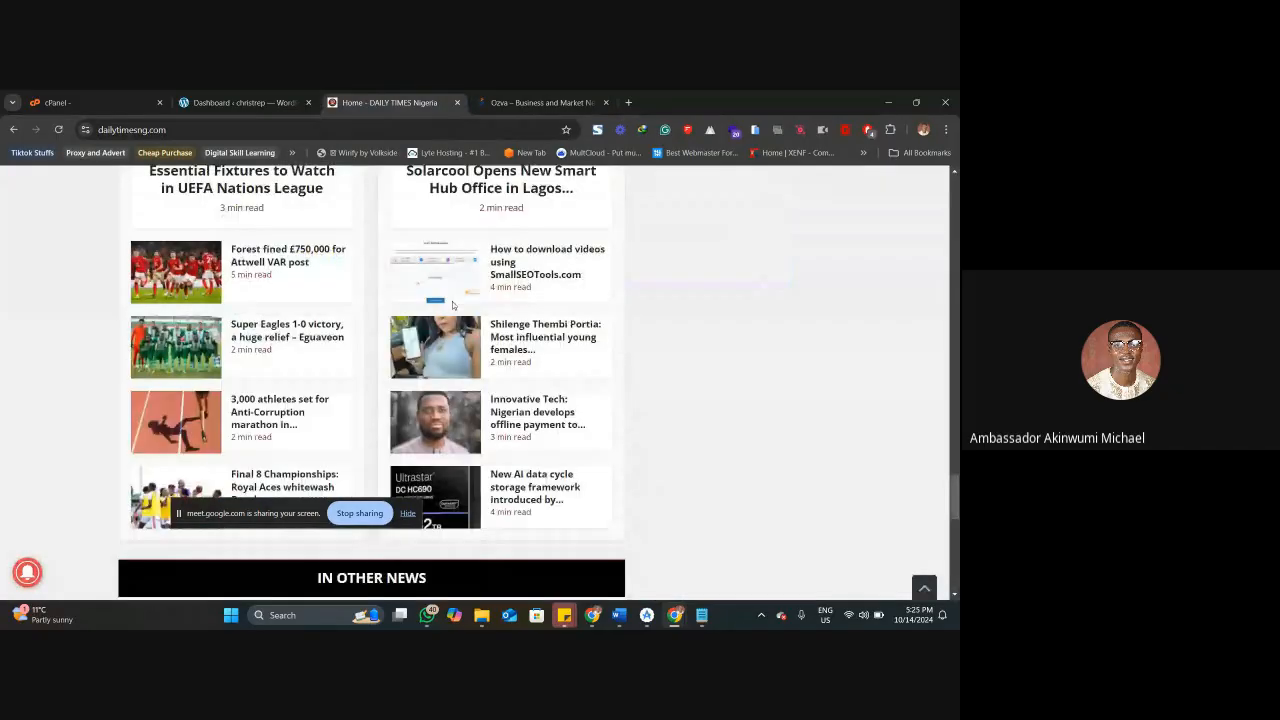
scroll(452, 305, "up", 4)
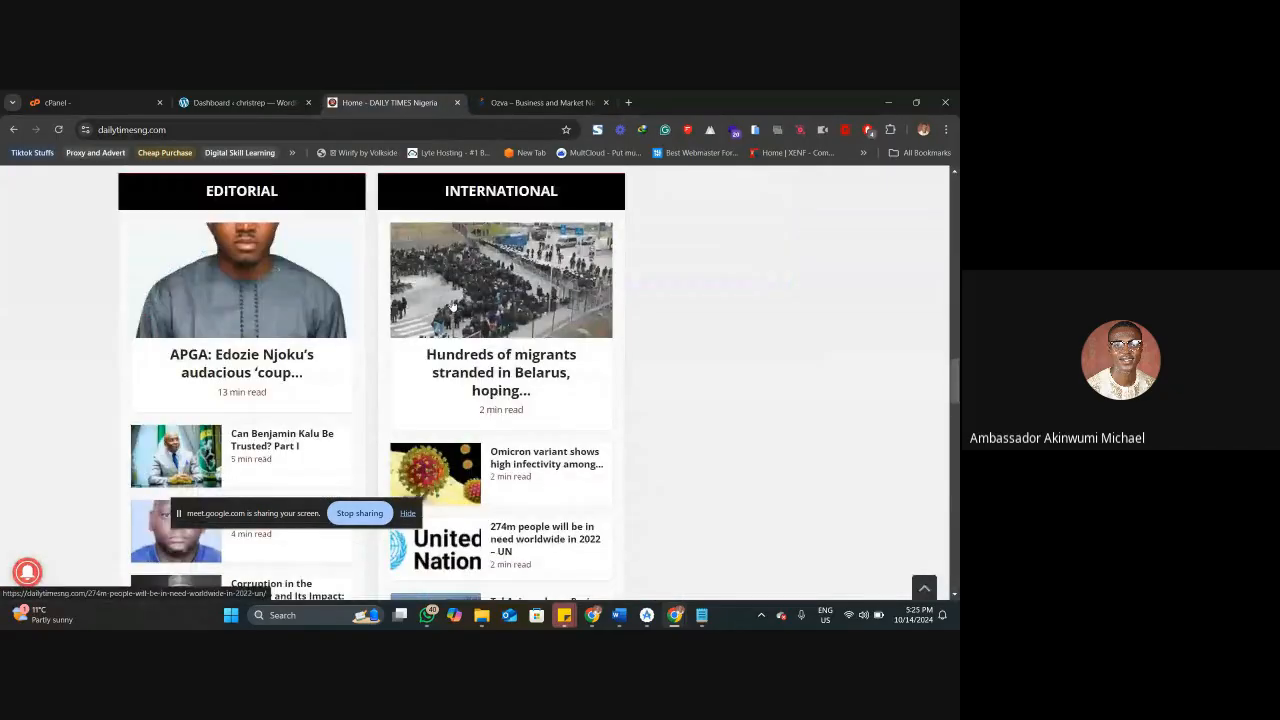
scroll(452, 305, "up", 10)
scroll(452, 305, "up", 15)
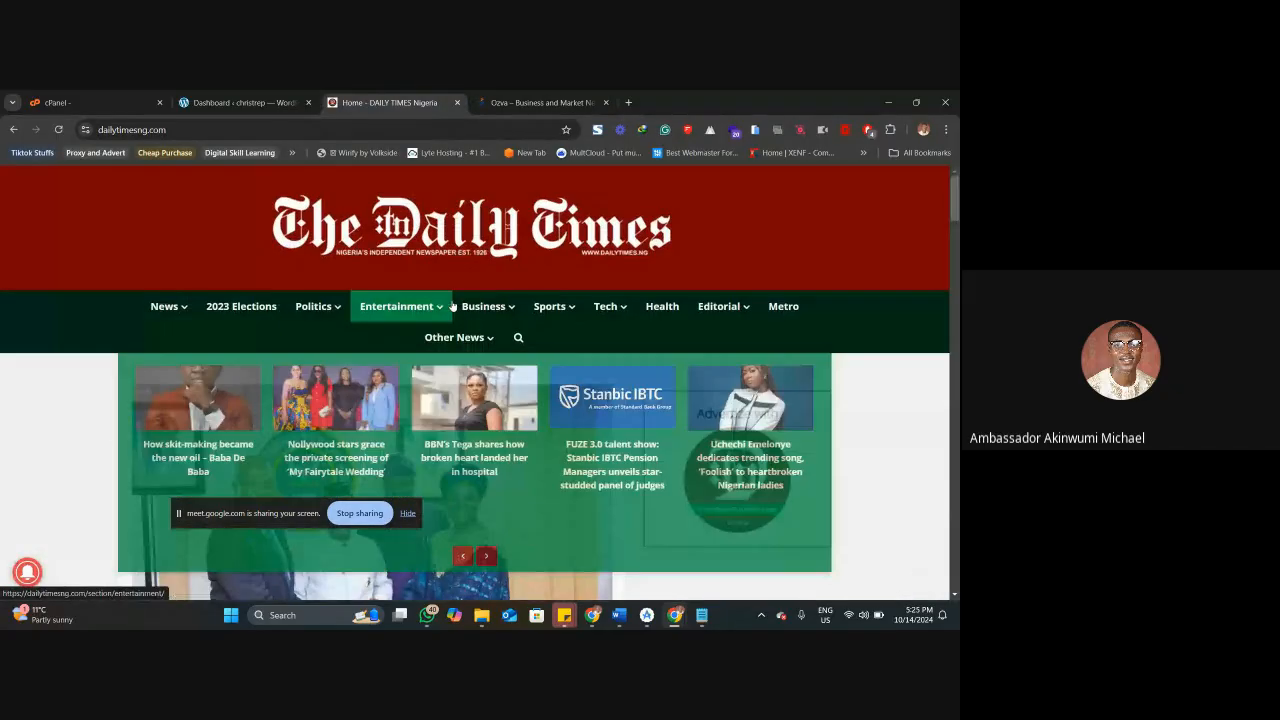
mouse_move(183, 311)
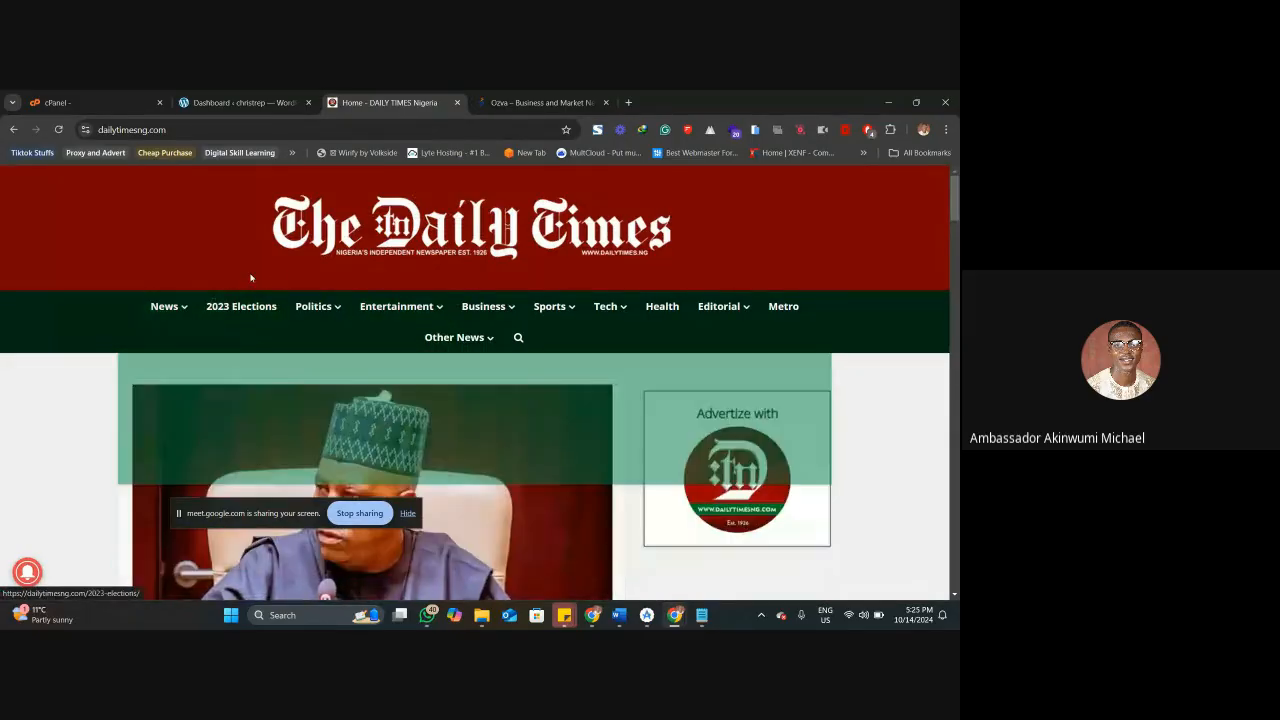
mouse_move(438, 323)
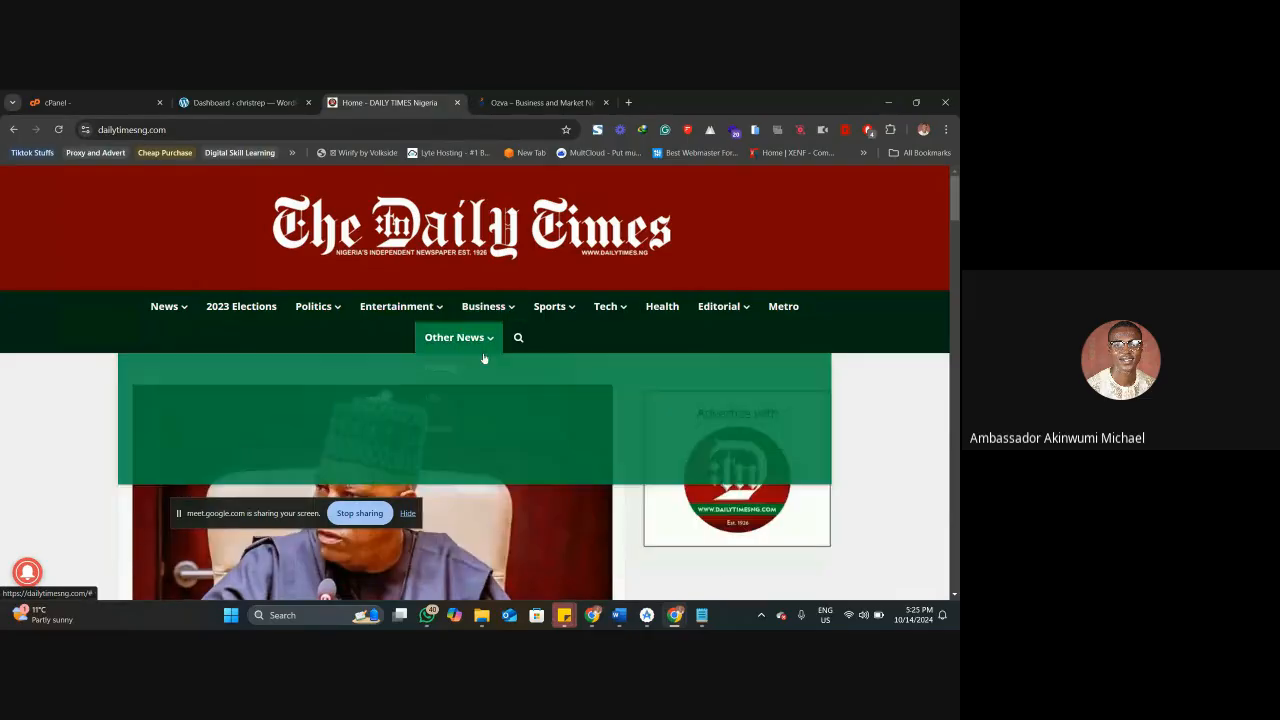
scroll(140, 346, "down", 2)
scroll(140, 346, "down", 10)
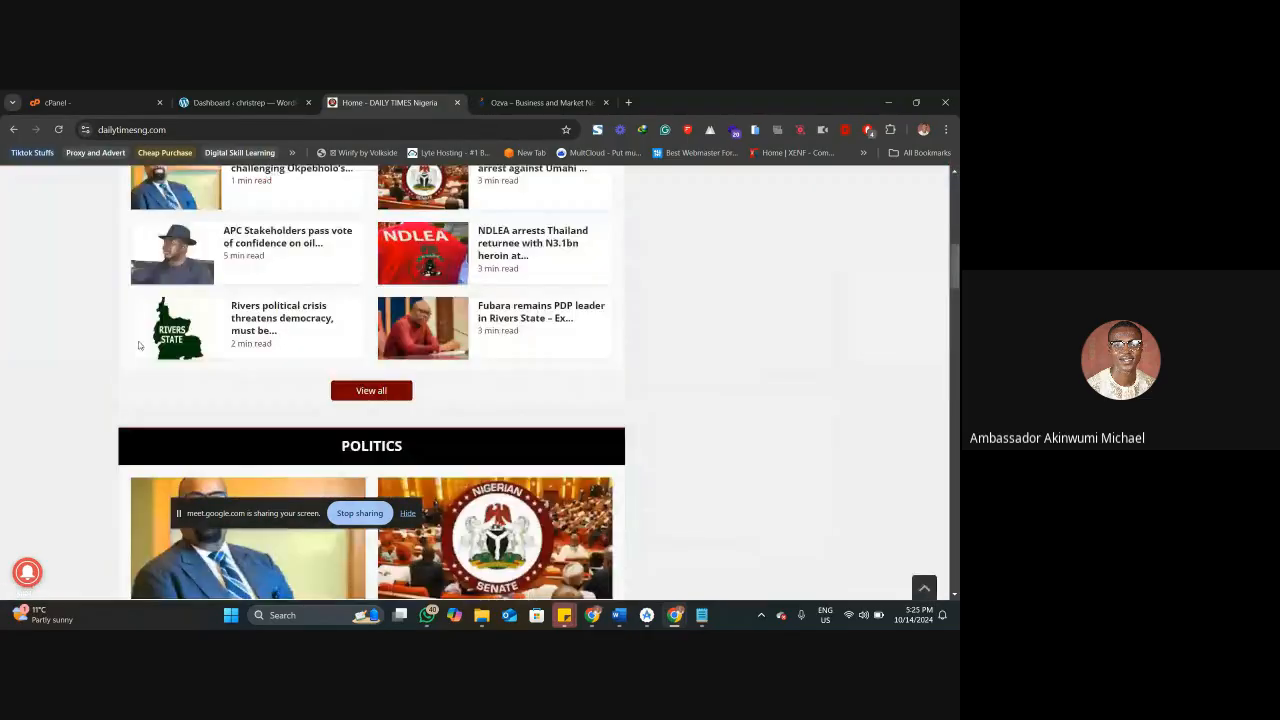
scroll(140, 346, "down", 5)
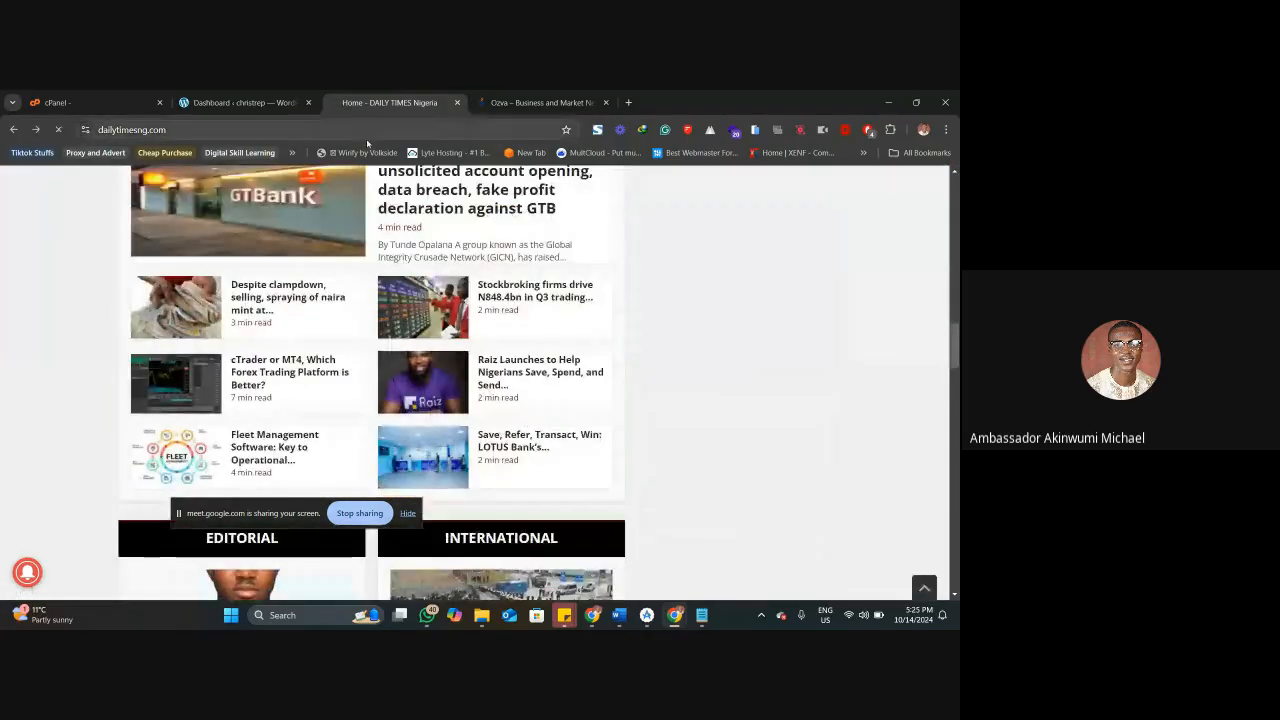
Go back to the Google results, search for "punch news" and open the Punch newspapers site.
key("alt+Left")
triple_click(130, 195)
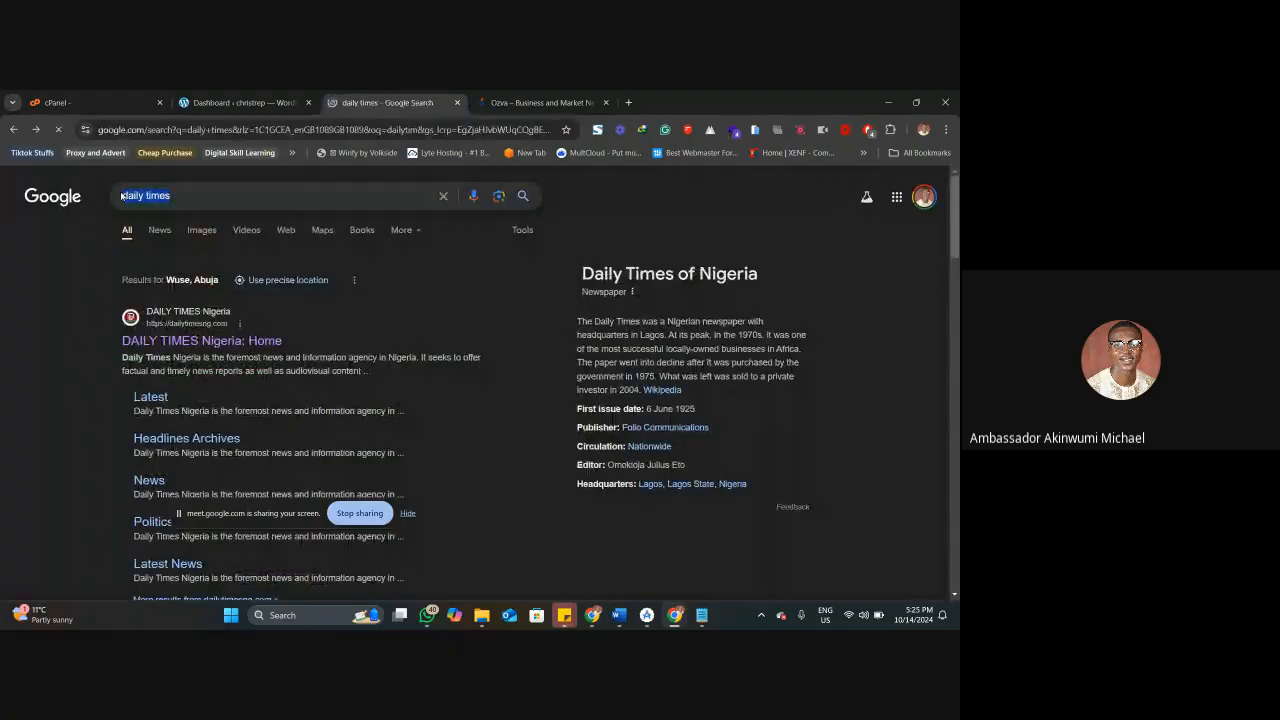
key("BackSpace")
type("puch")
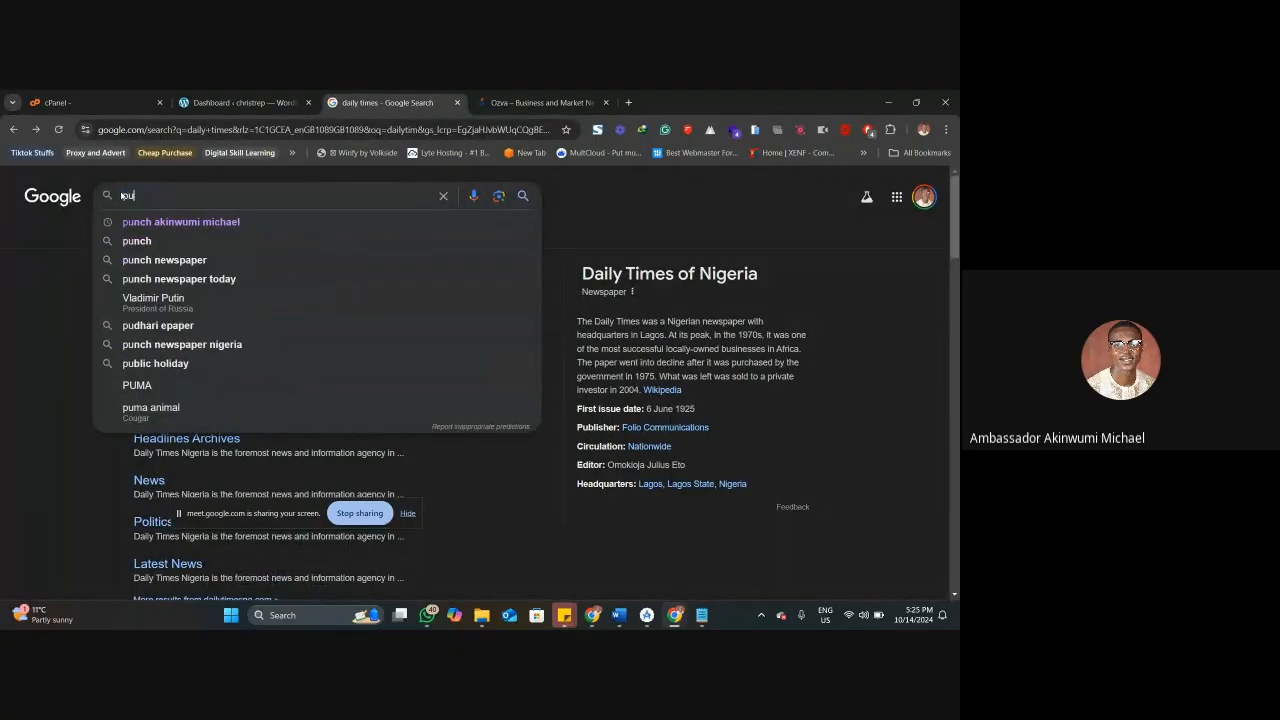
key("Down")
key("Down")
key("Return")
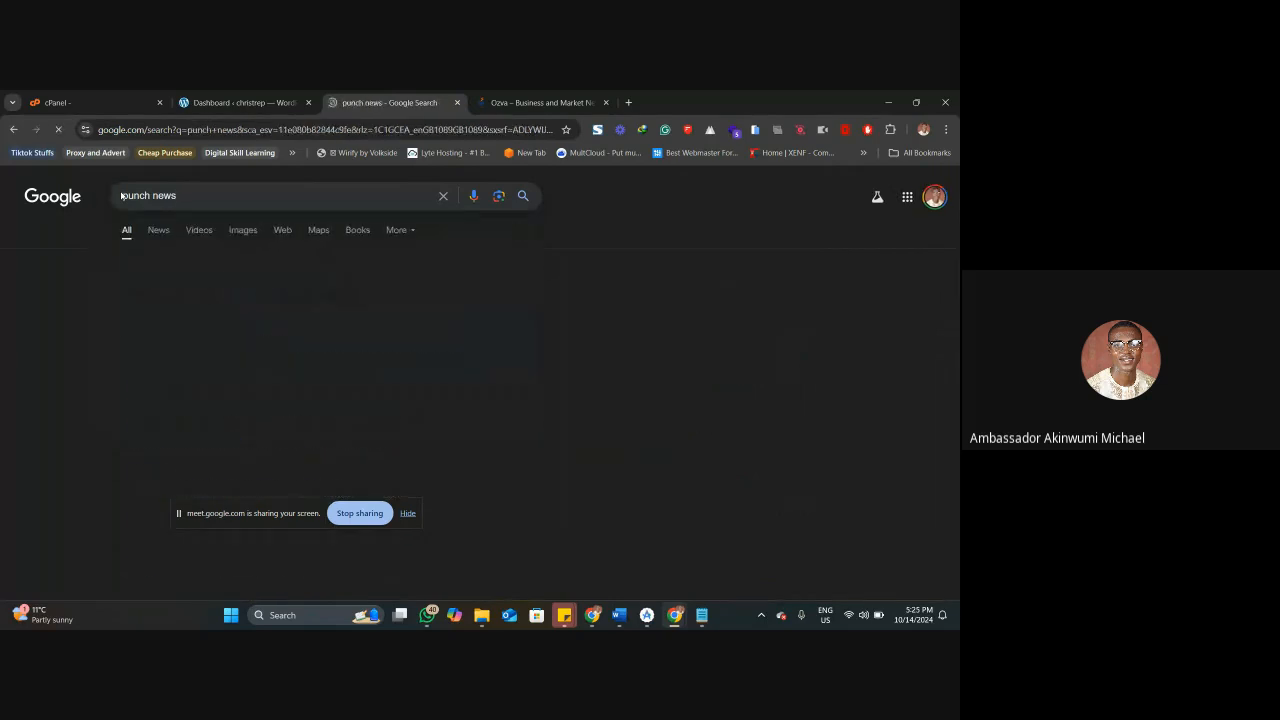
left_click(170, 306)
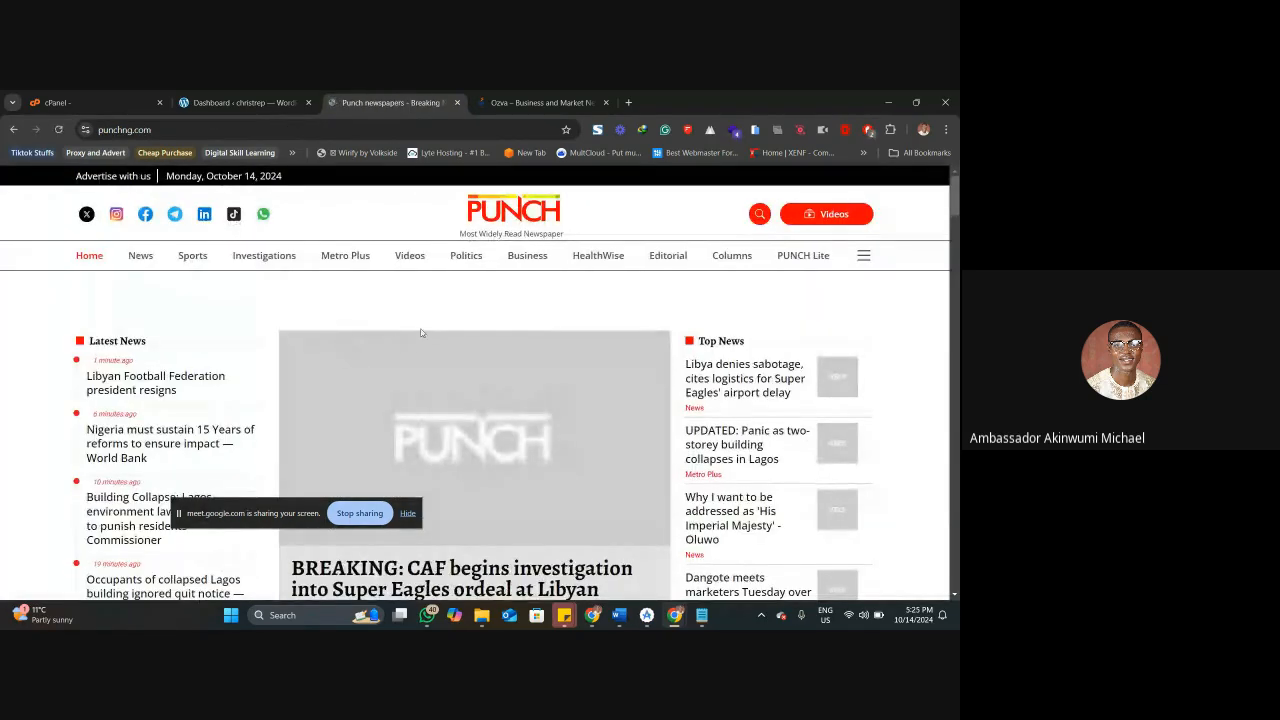
Pause AdBlock on punchng.com to satisfy the site's request to allow ads.
scroll(422, 343, "down", 1)
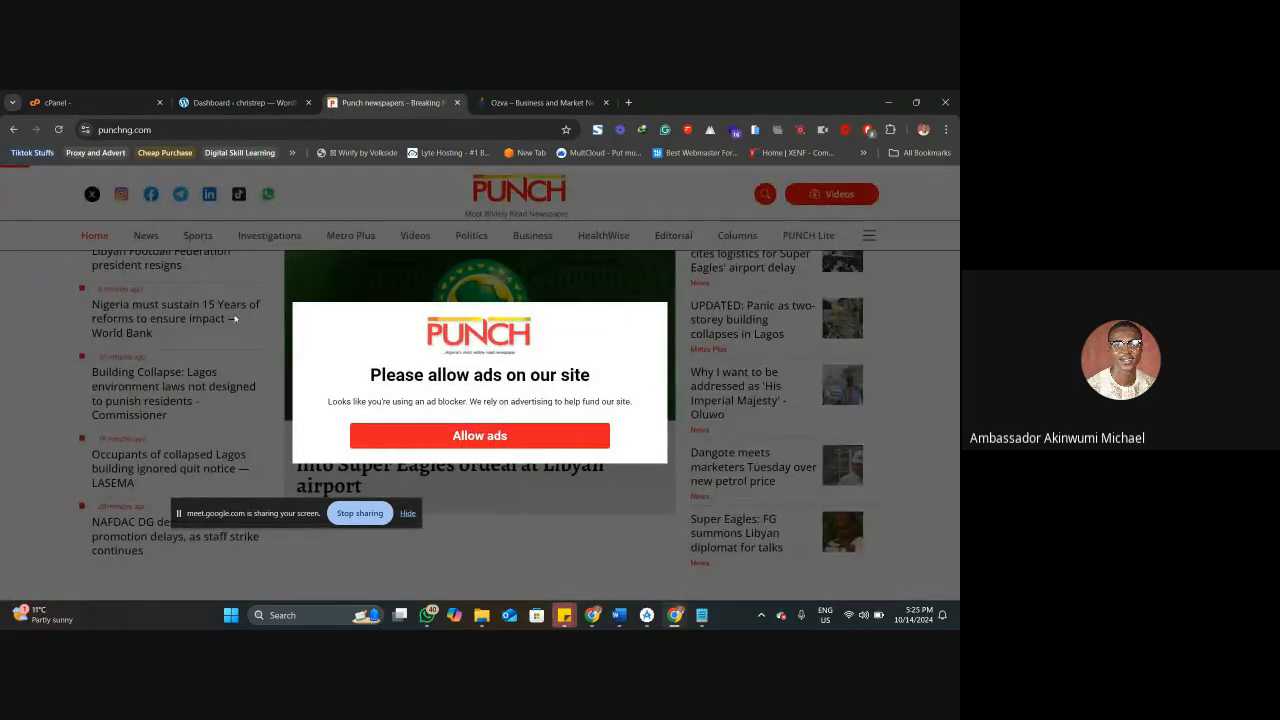
left_click(485, 441)
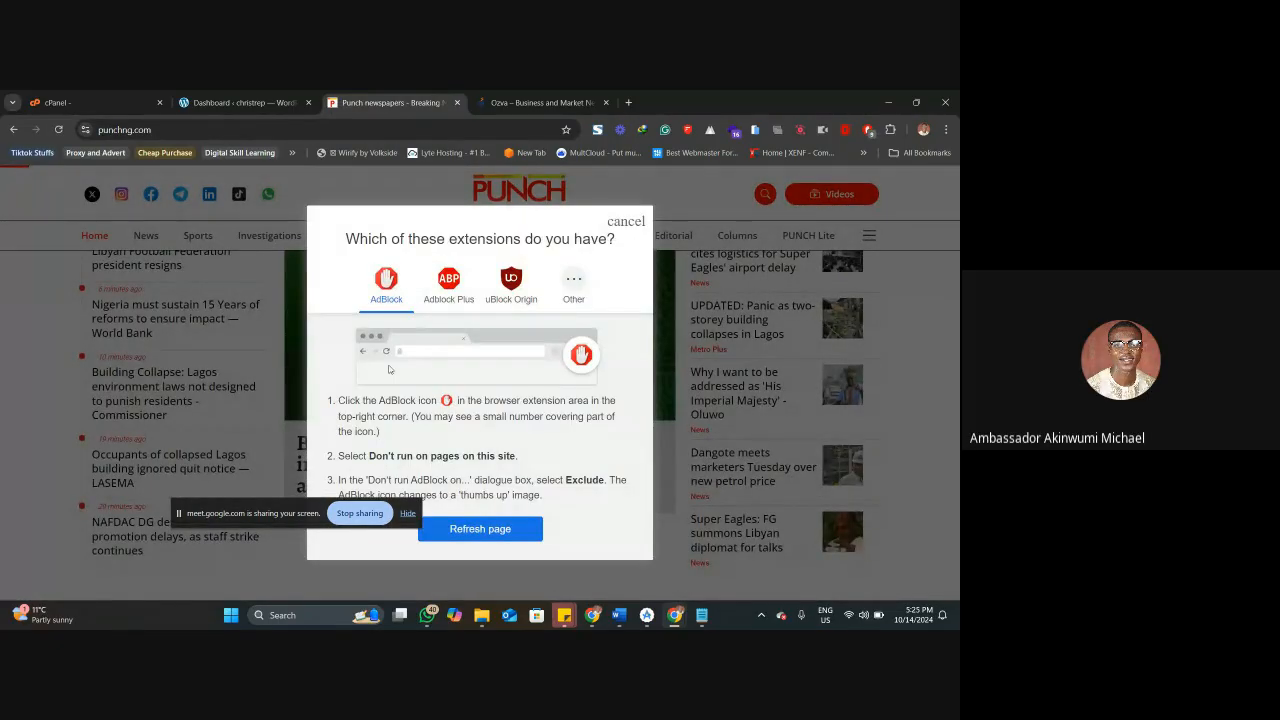
left_click(626, 221)
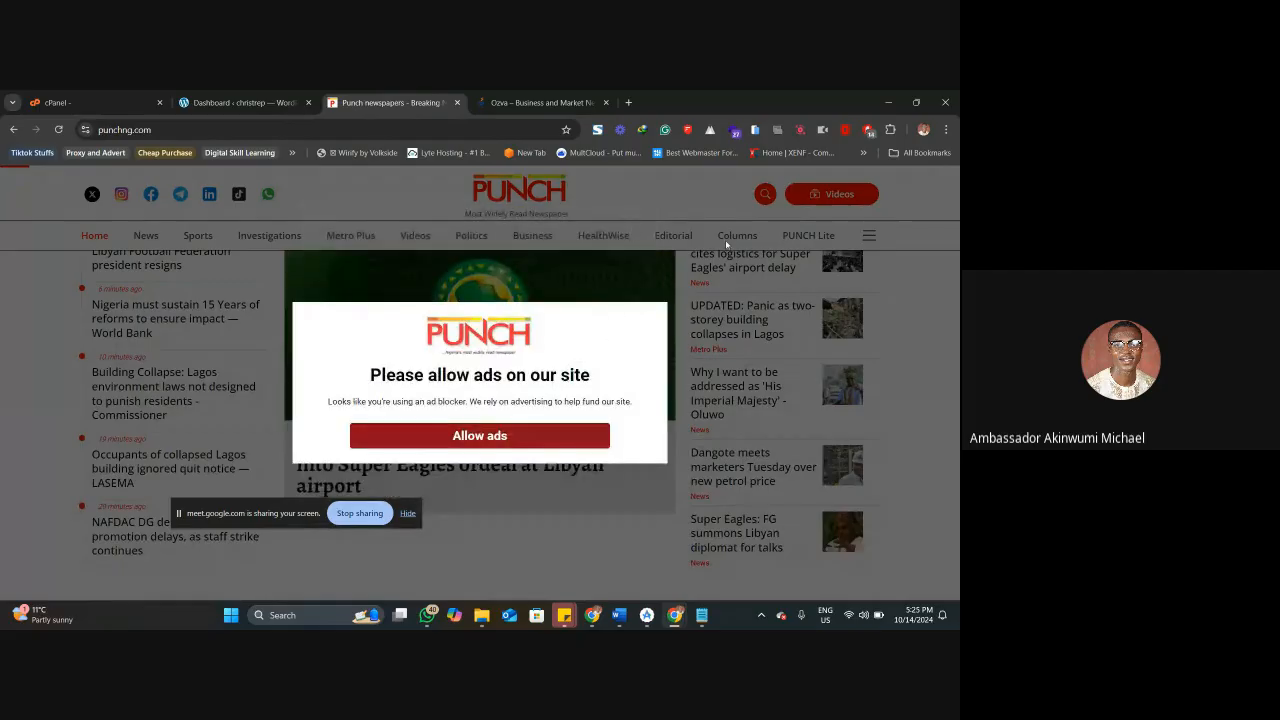
left_click(868, 130)
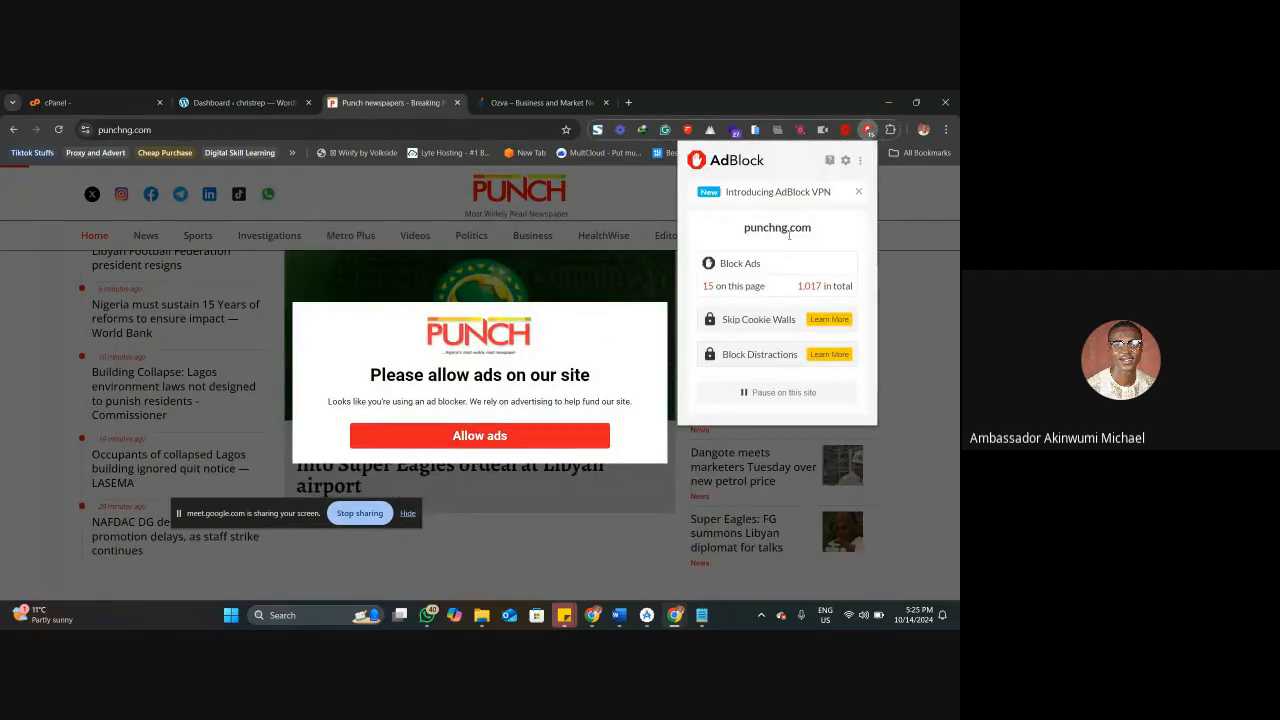
left_click(784, 392)
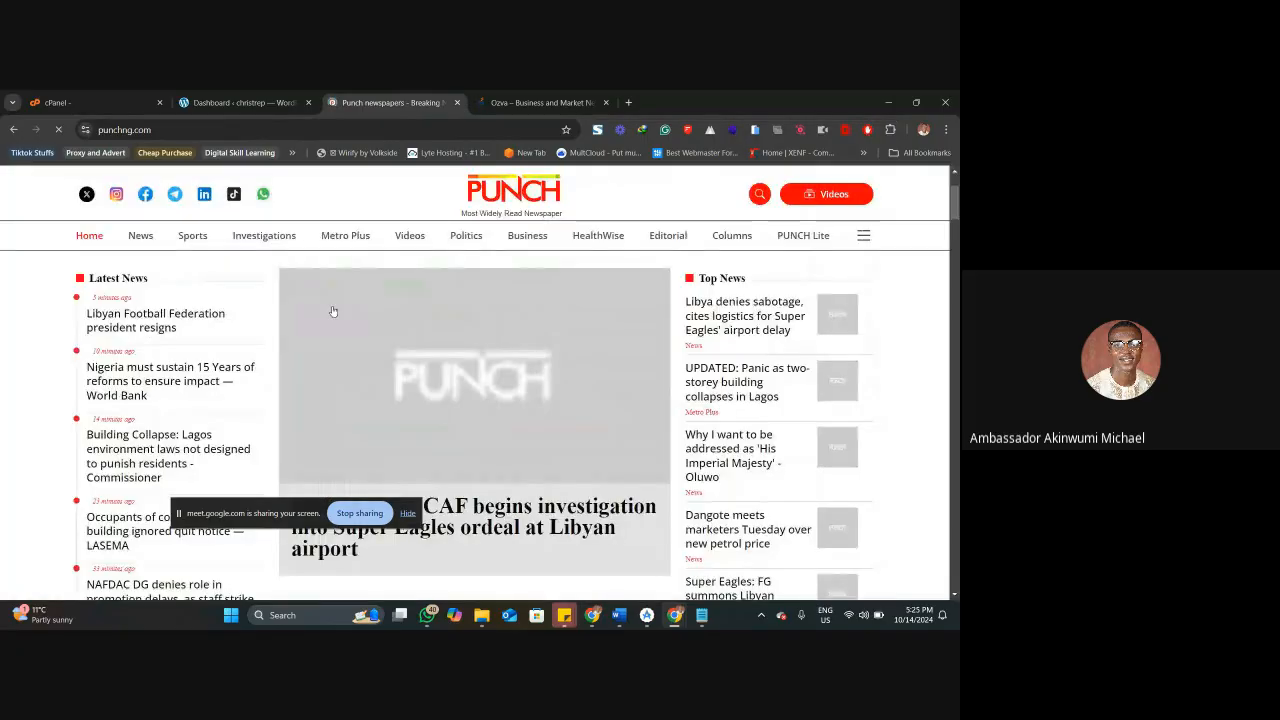
Compare the Punch homepage sections with the Ozva homepage, then return to Punch and close the full-page ad.
scroll(502, 330, "down", 2)
scroll(502, 327, "down", 3)
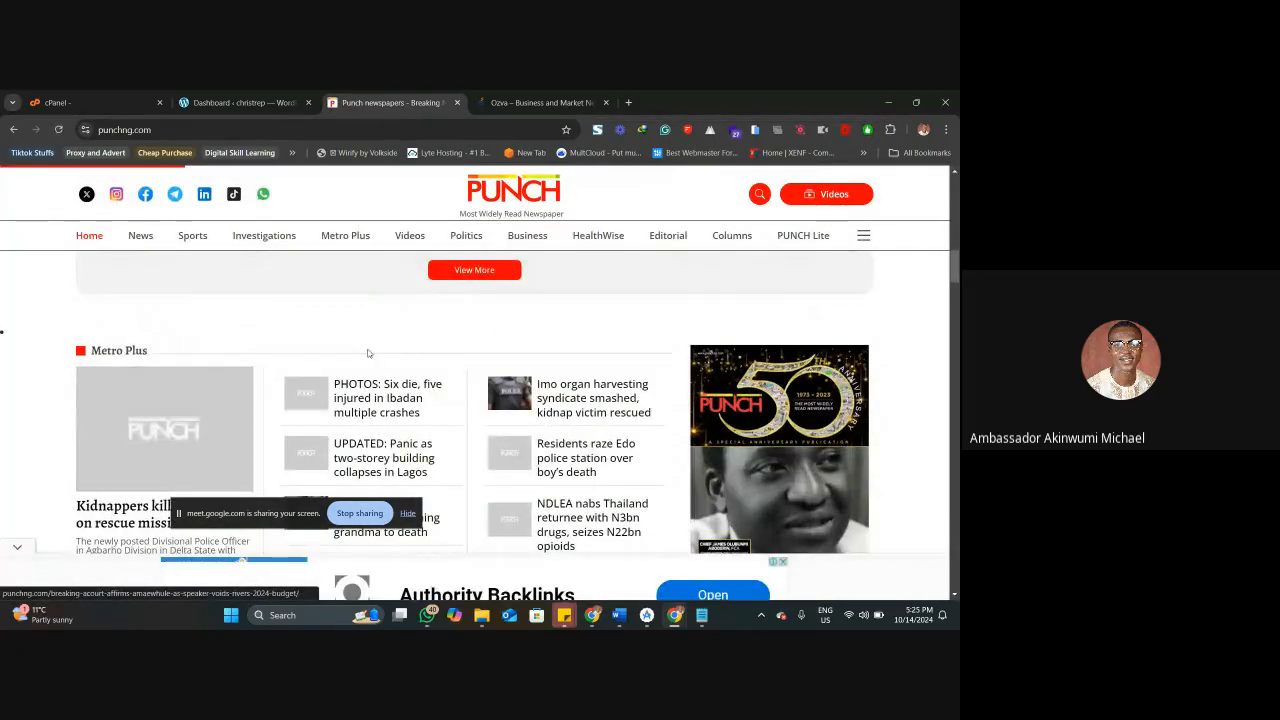
key("ctrl+Tab")
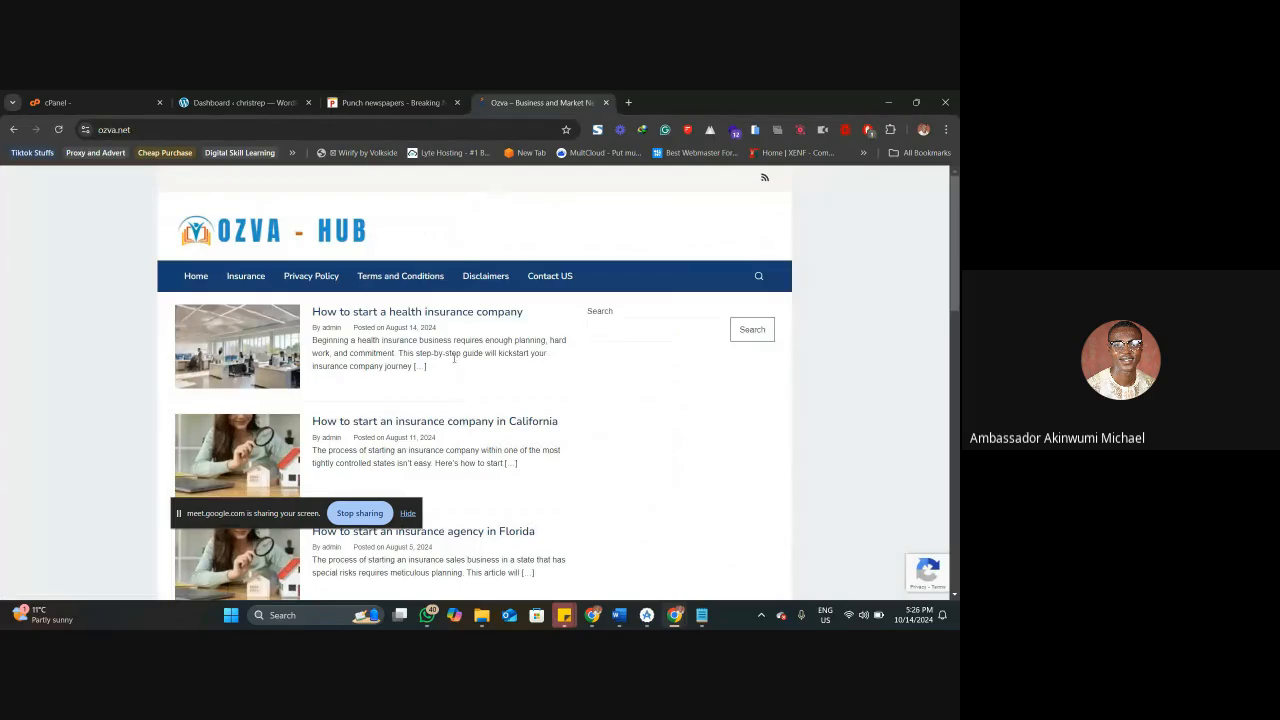
left_click(399, 104)
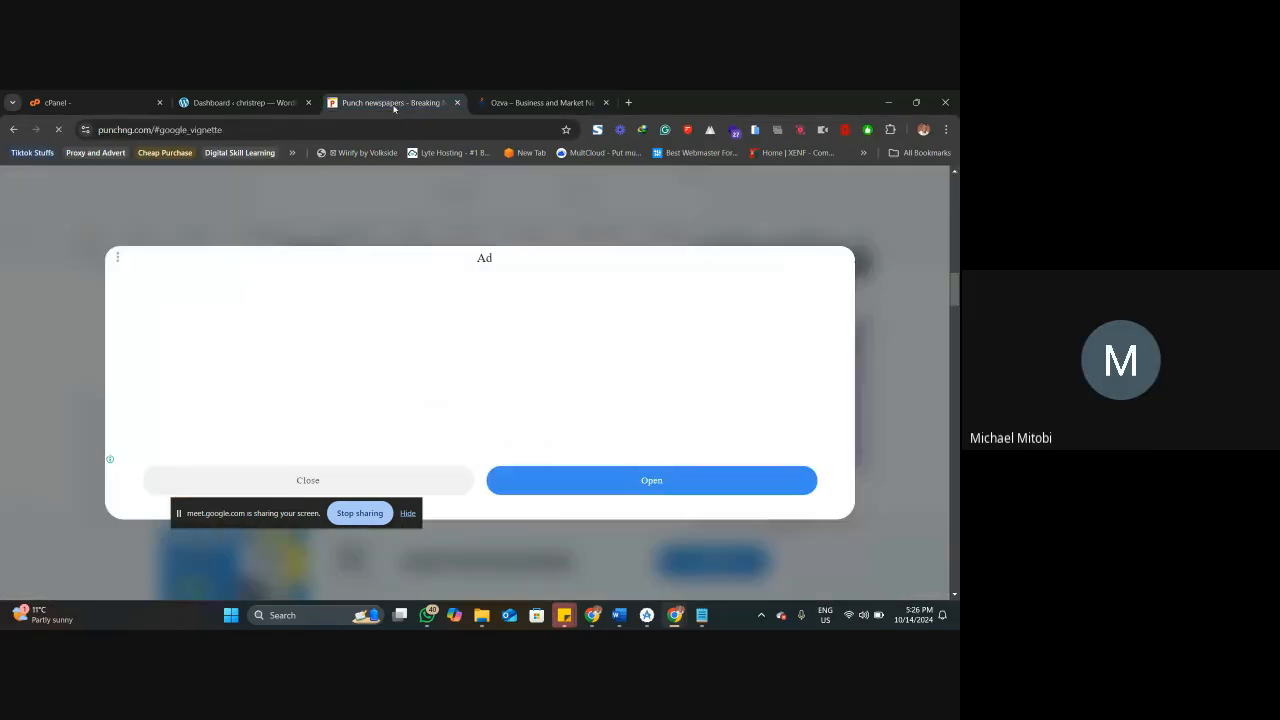
left_click(388, 479)
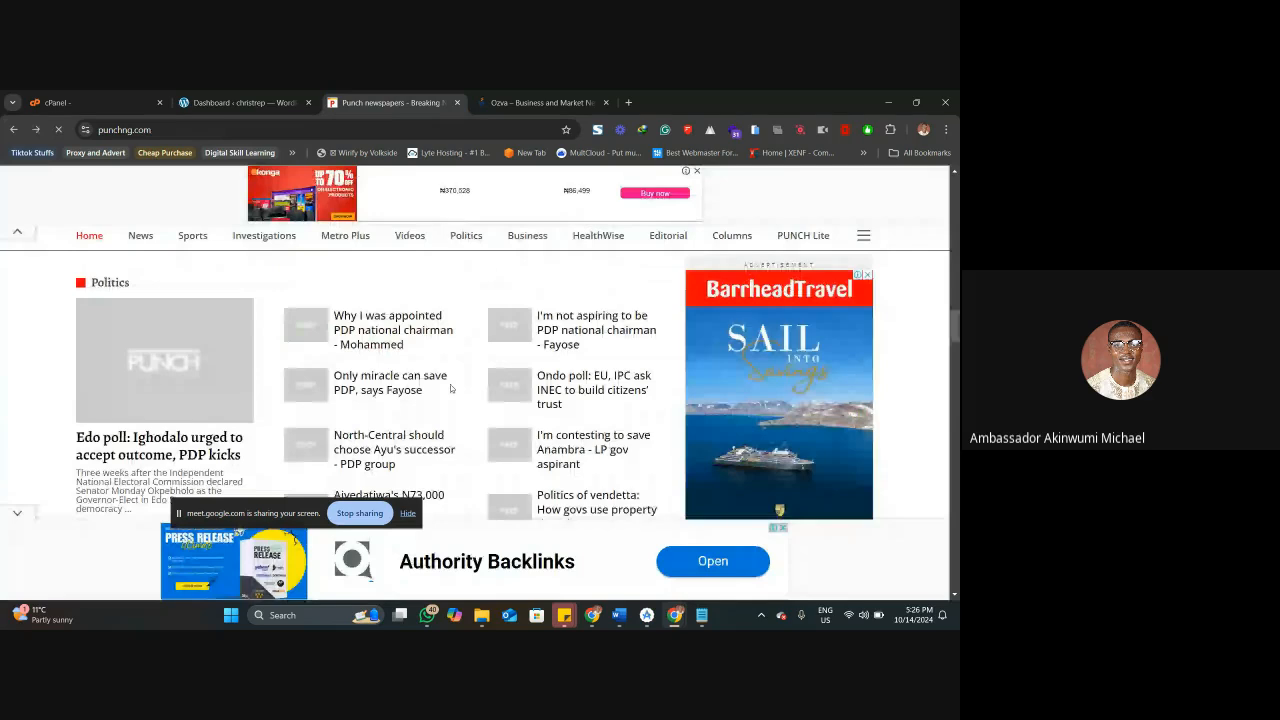
Review the Punch homepage down to its footer, postponing the notification subscription and closing the banner ad at the page's lower edge.
scroll(451, 388, "down", 20)
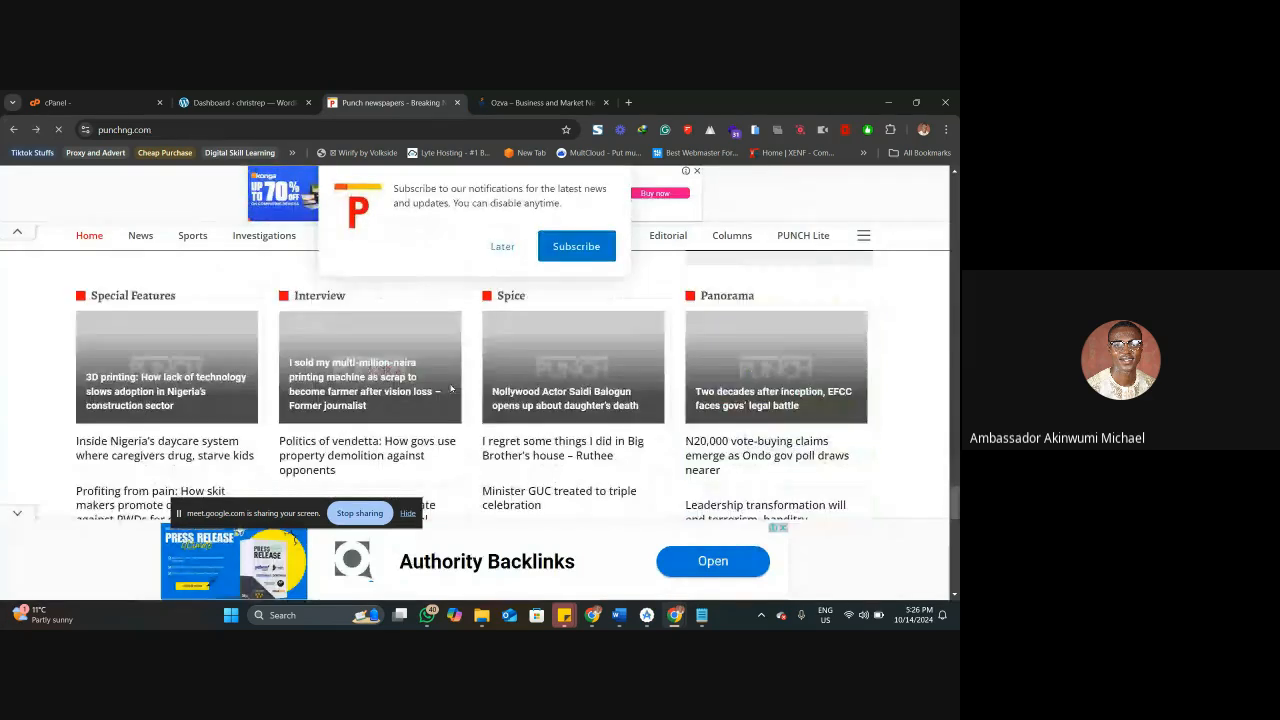
scroll(451, 388, "down", 10)
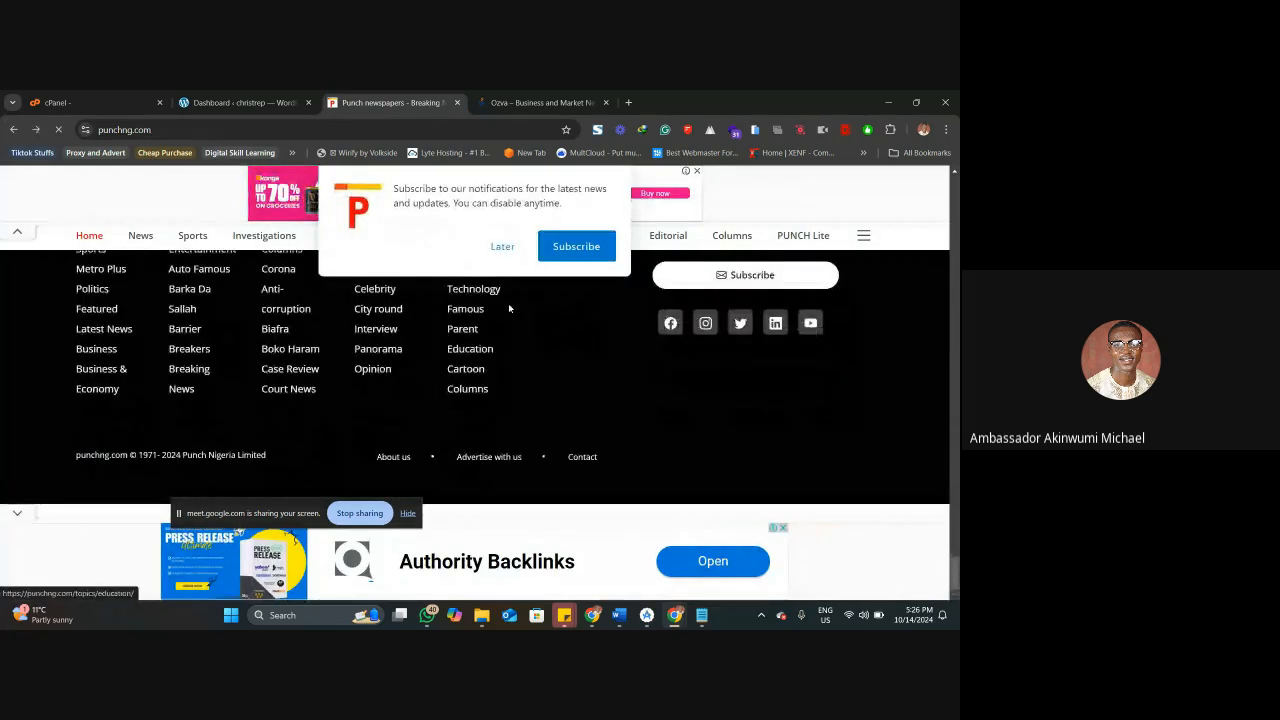
left_click(498, 250)
left_click(782, 527)
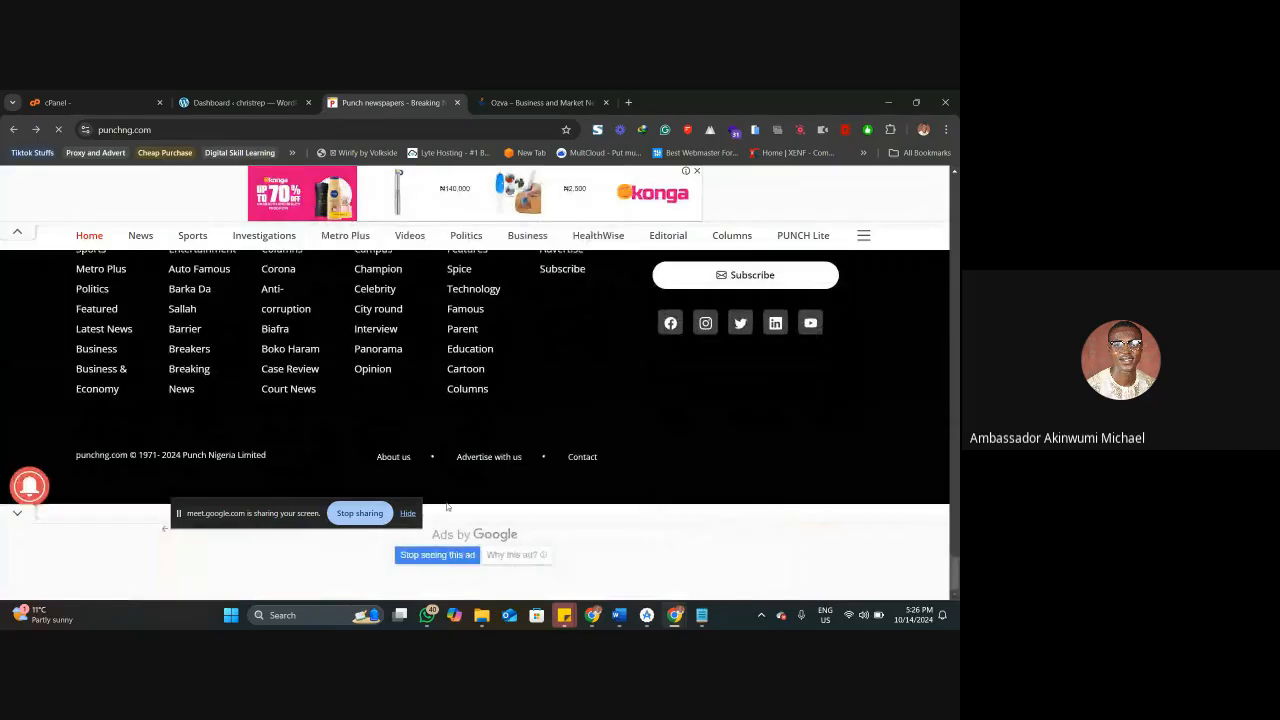
Close the Punch and Ozva sites to return to the dovecarehome.uk WordPress dashboard.
scroll(503, 474, "up", 8)
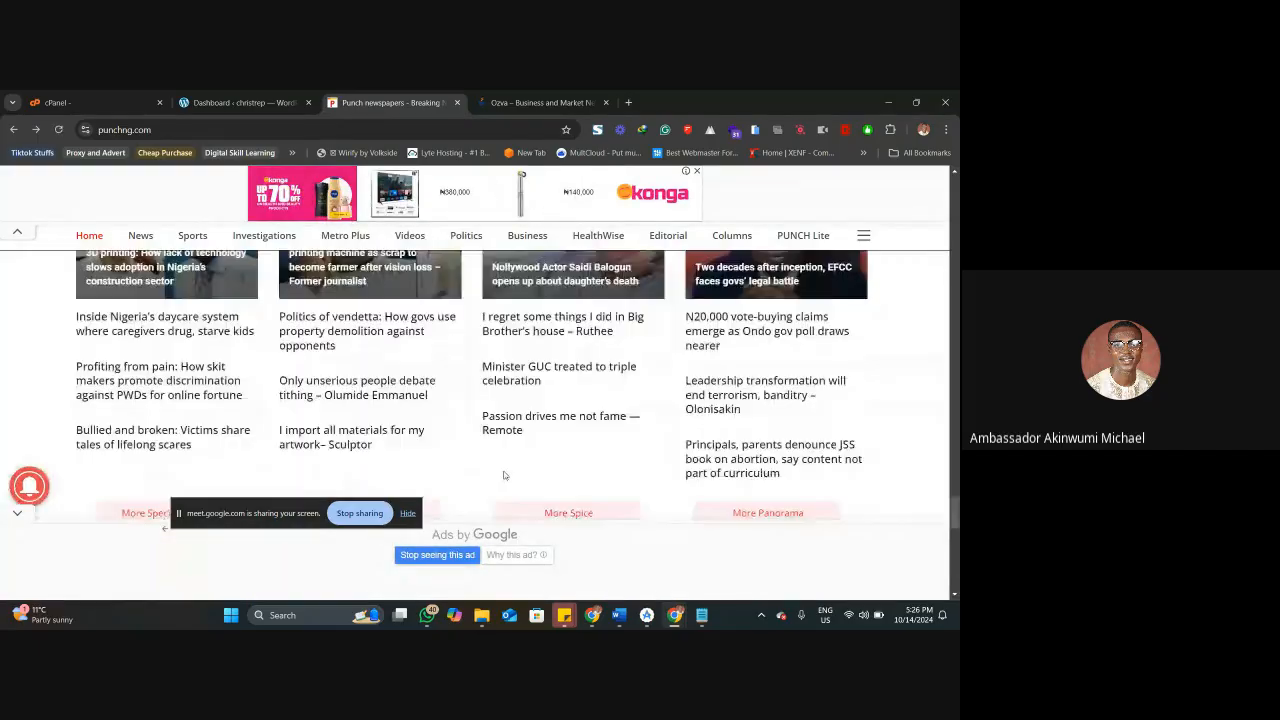
scroll(505, 476, "up", 4)
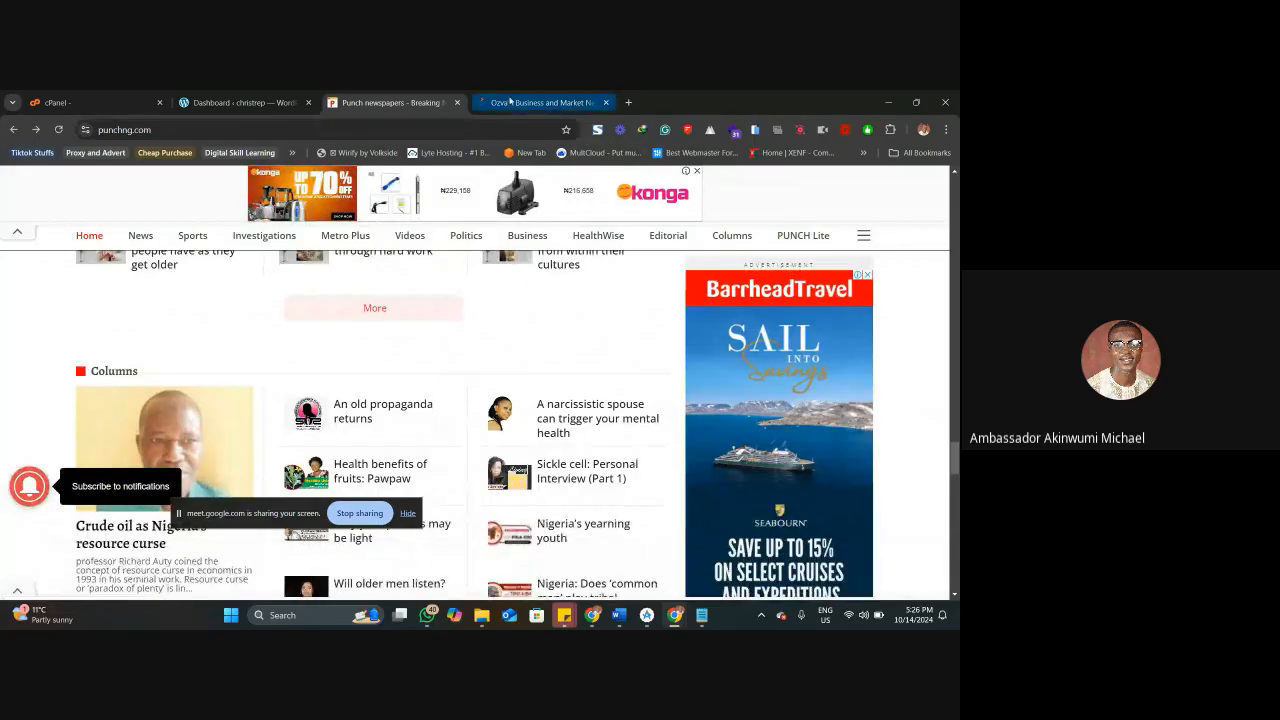
left_click(455, 103)
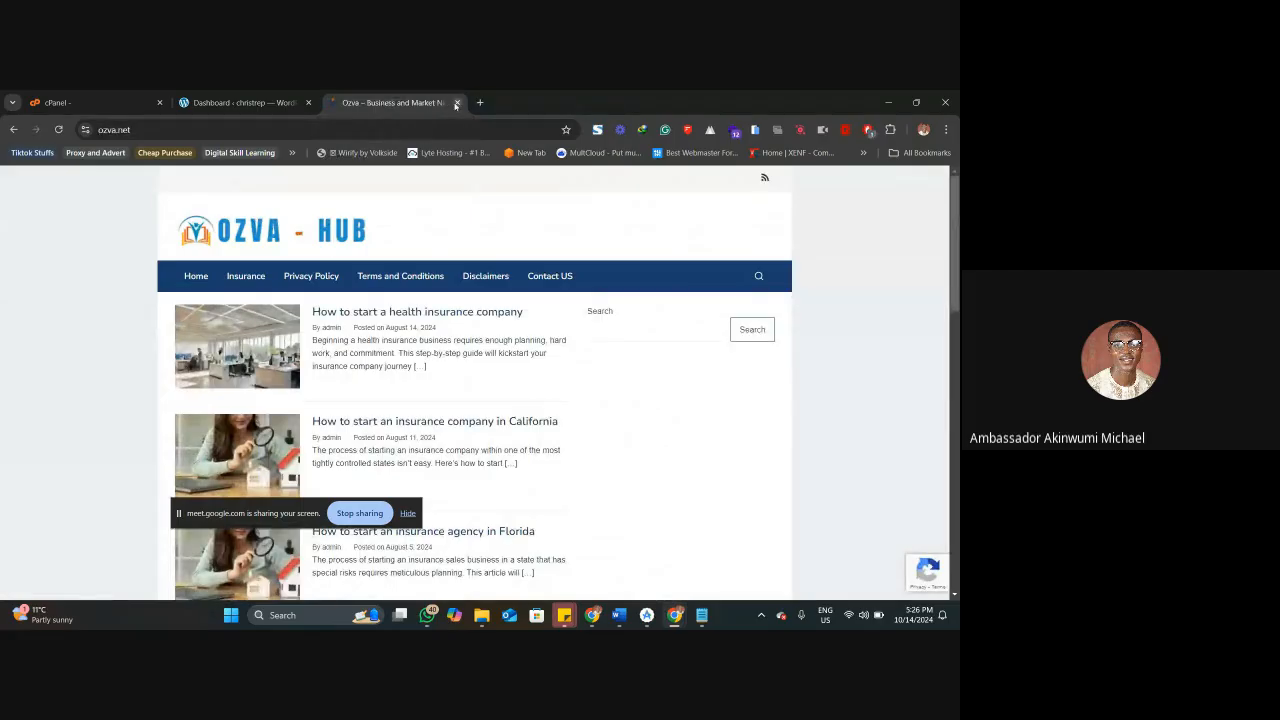
left_click(456, 103)
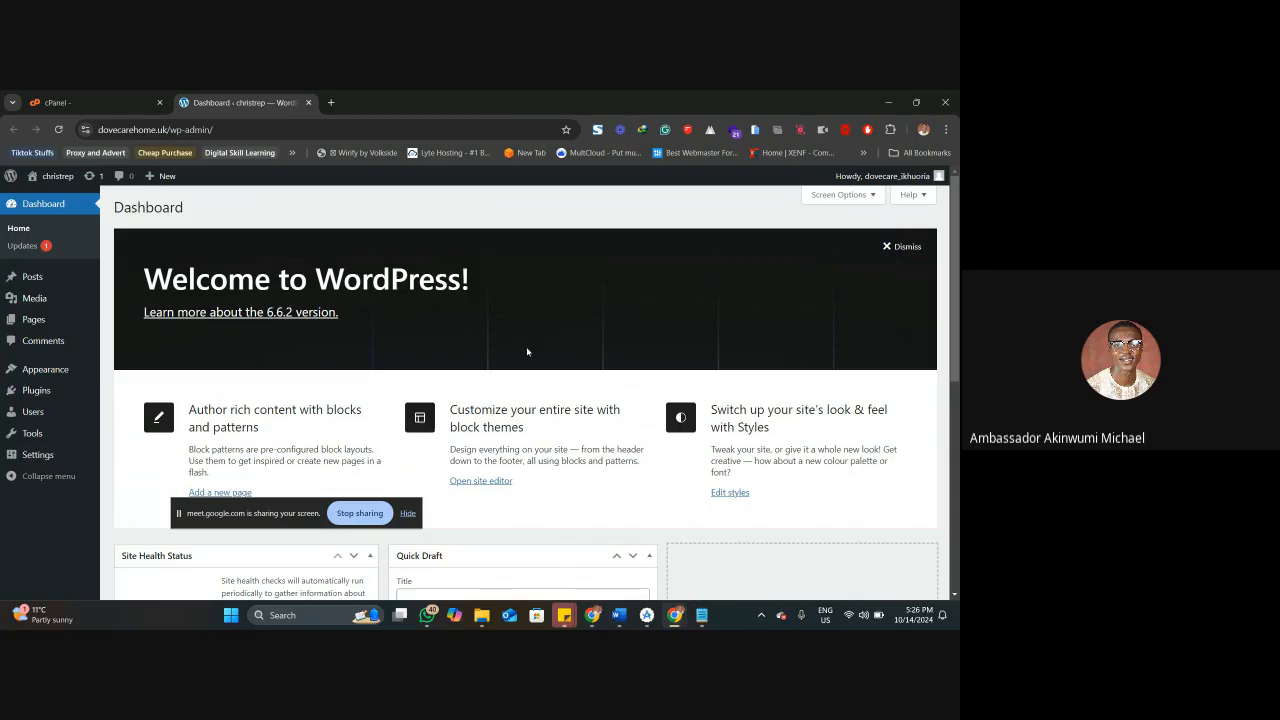
Hide the Welcome, WordPress Events and News, Quick Draft, Activity, At a Glance and Site Health Status elements on the WordPress dashboard.
scroll(637, 353, "down", 5)
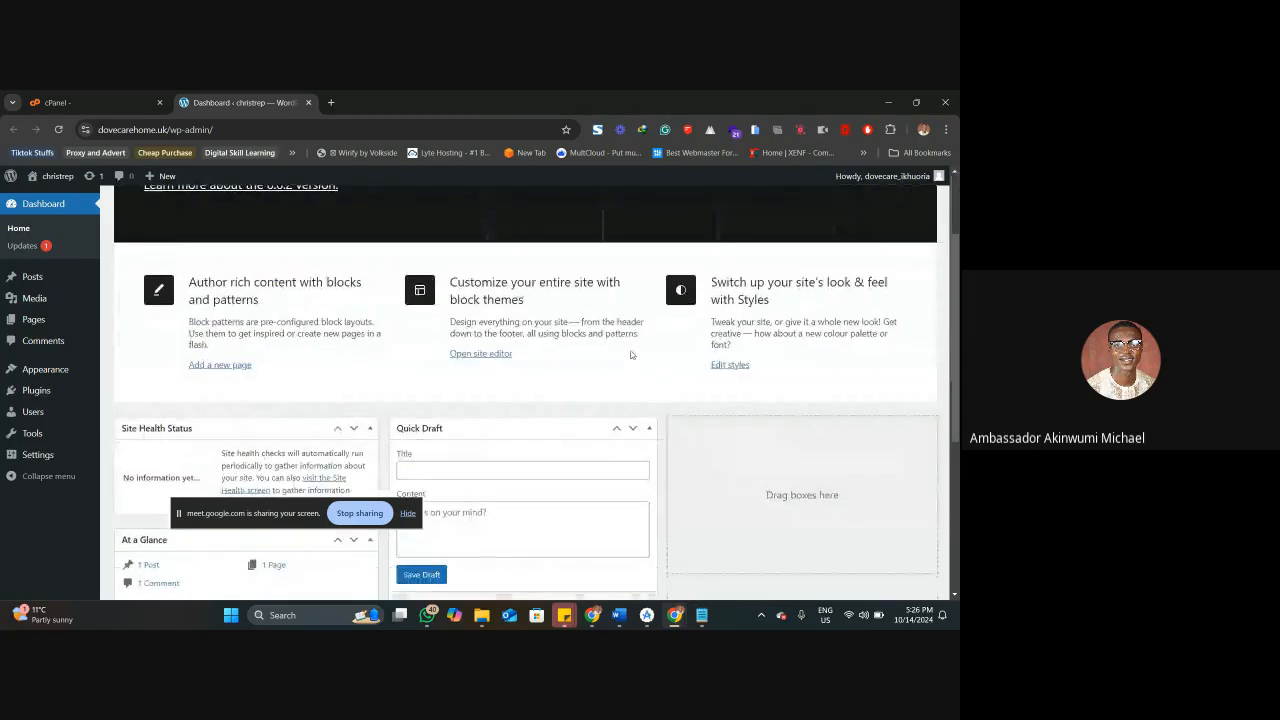
scroll(637, 353, "up", 4)
scroll(637, 353, "down", 3)
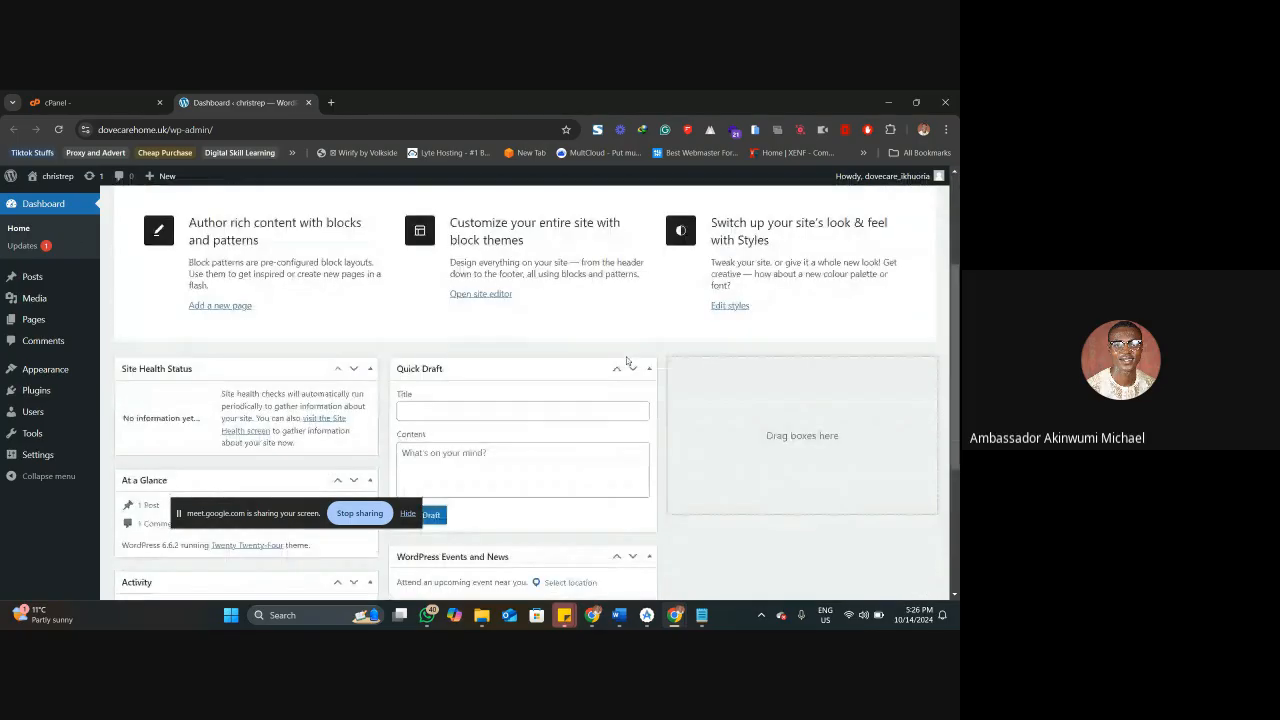
scroll(457, 414, "down", 1)
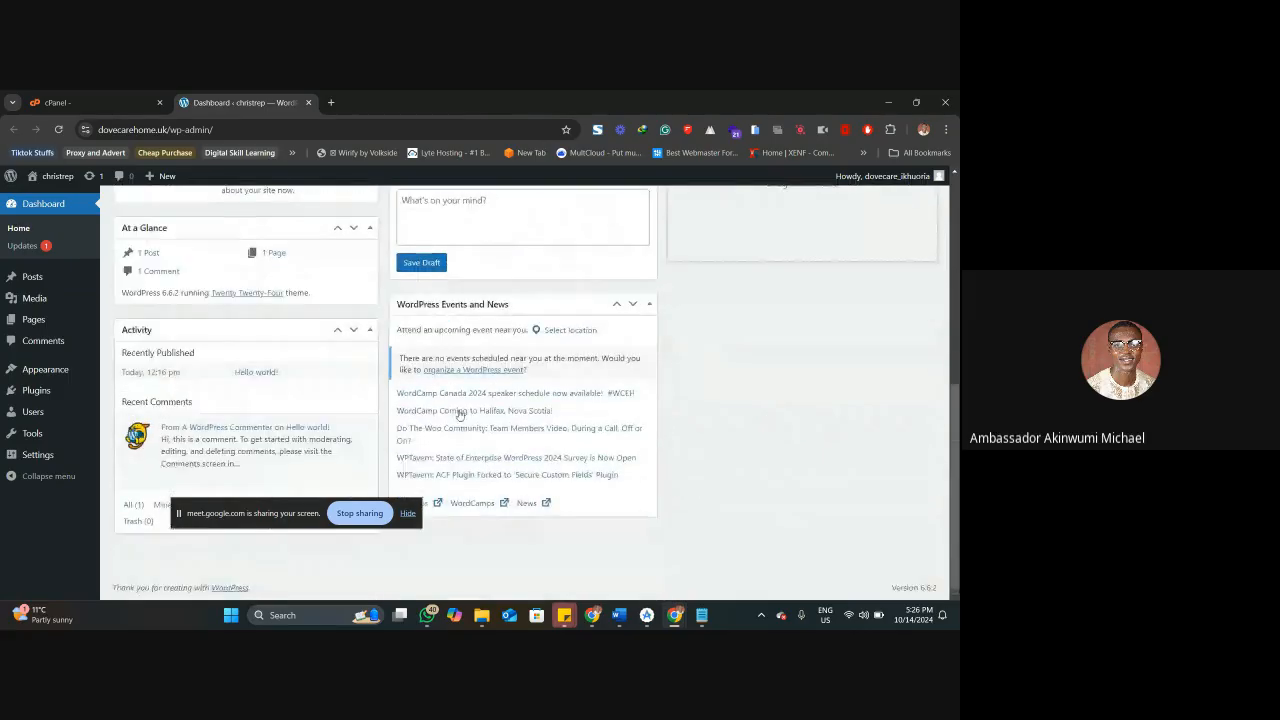
scroll(611, 339, "up", 5)
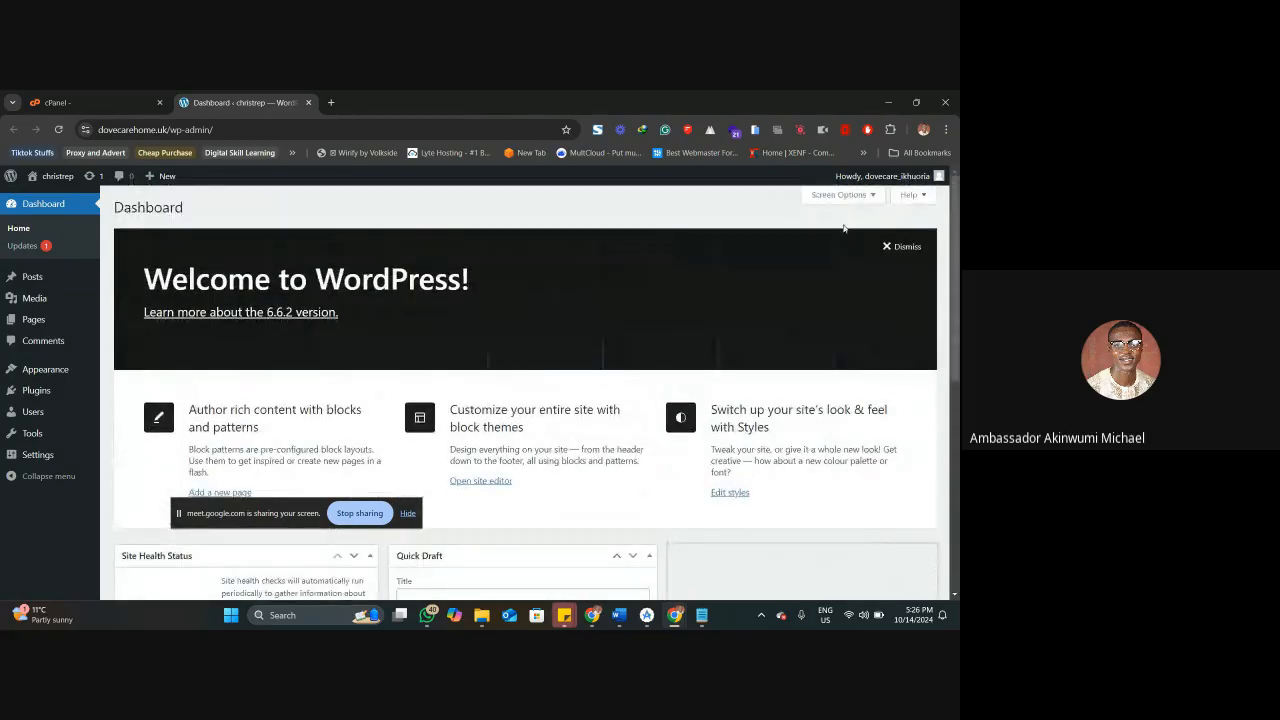
left_click(848, 195)
left_click(514, 263)
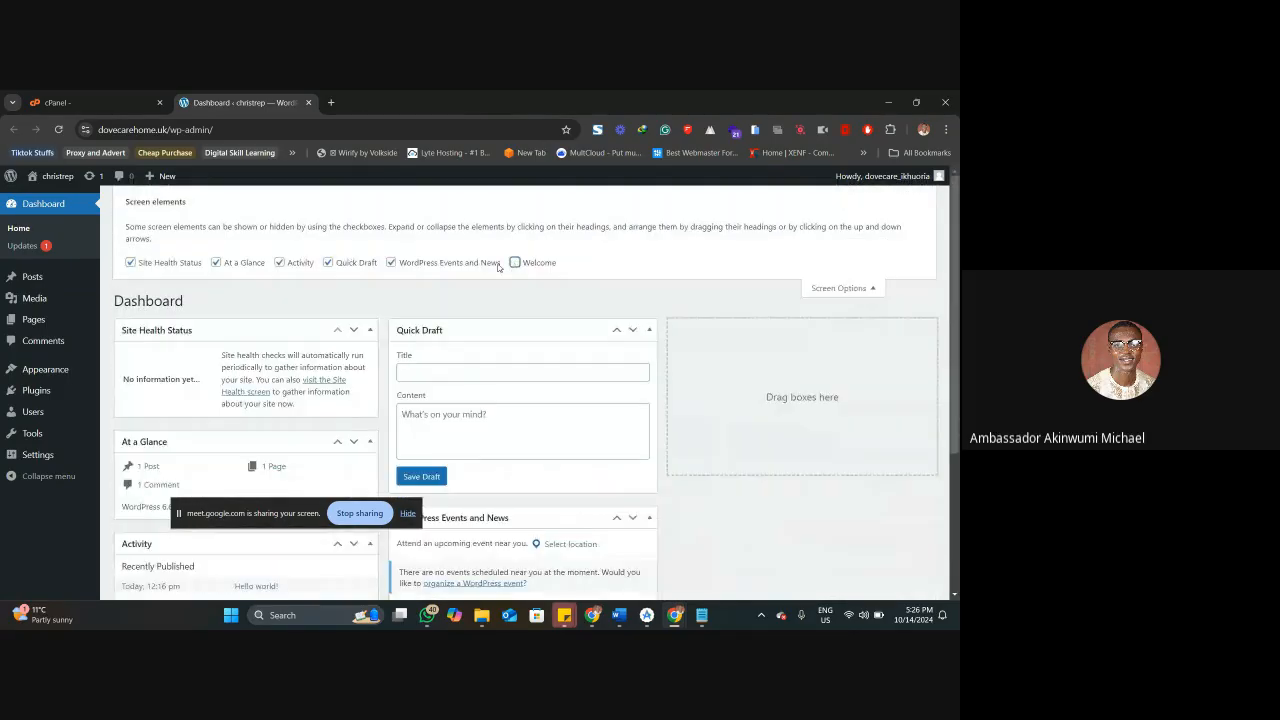
left_click(391, 262)
left_click(328, 262)
left_click(280, 262)
left_click(216, 251)
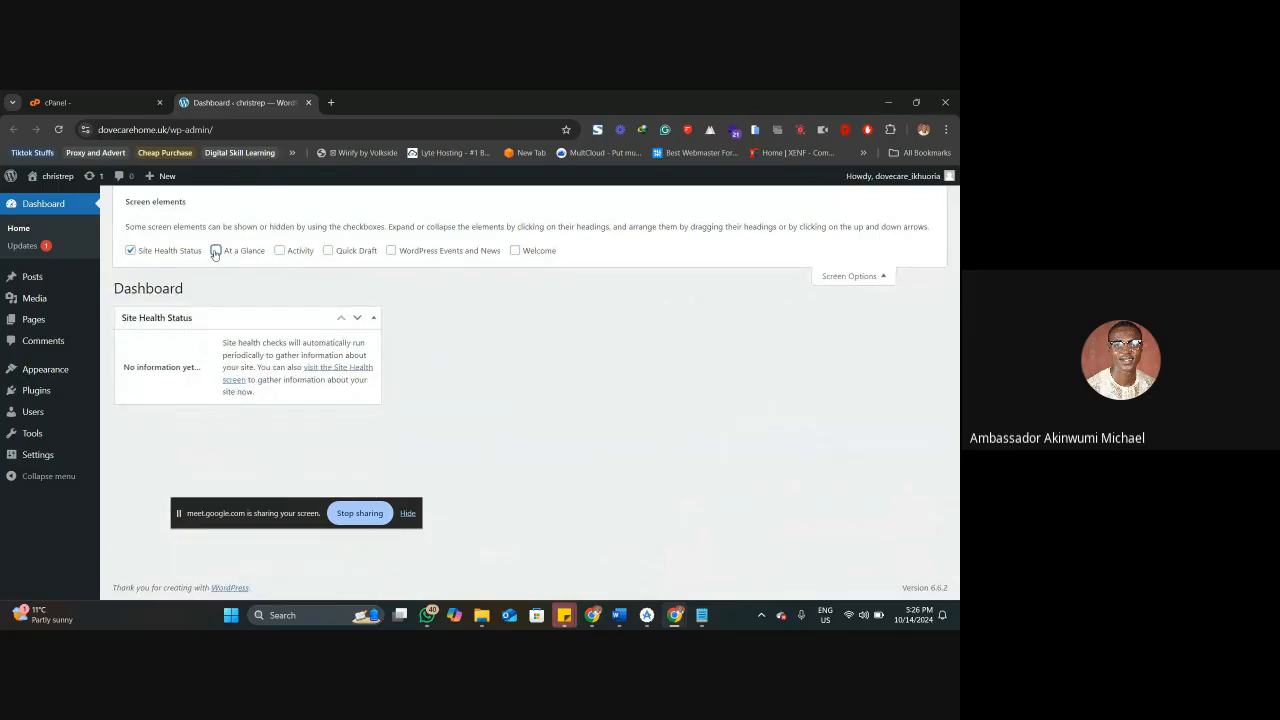
left_click(166, 251)
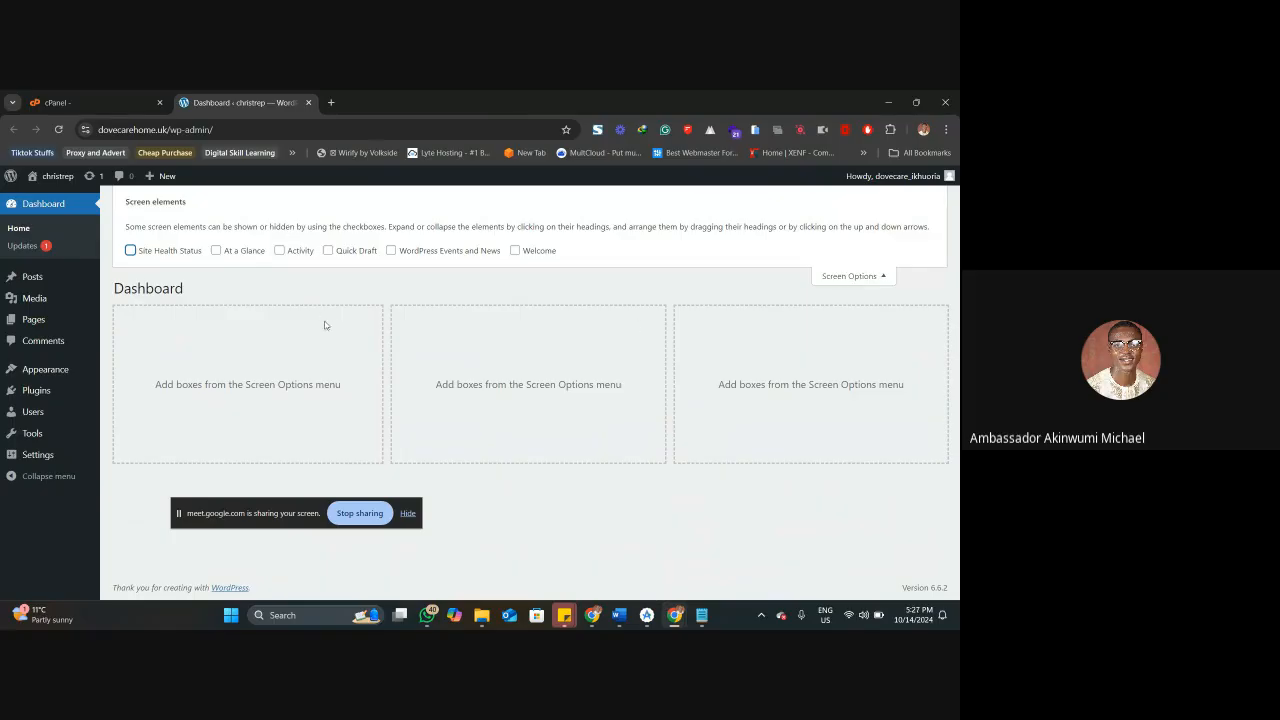
Show Site Health Status and Activity on the dashboard, move the Activity box to the middle column and collapse the screen options.
left_click(131, 250)
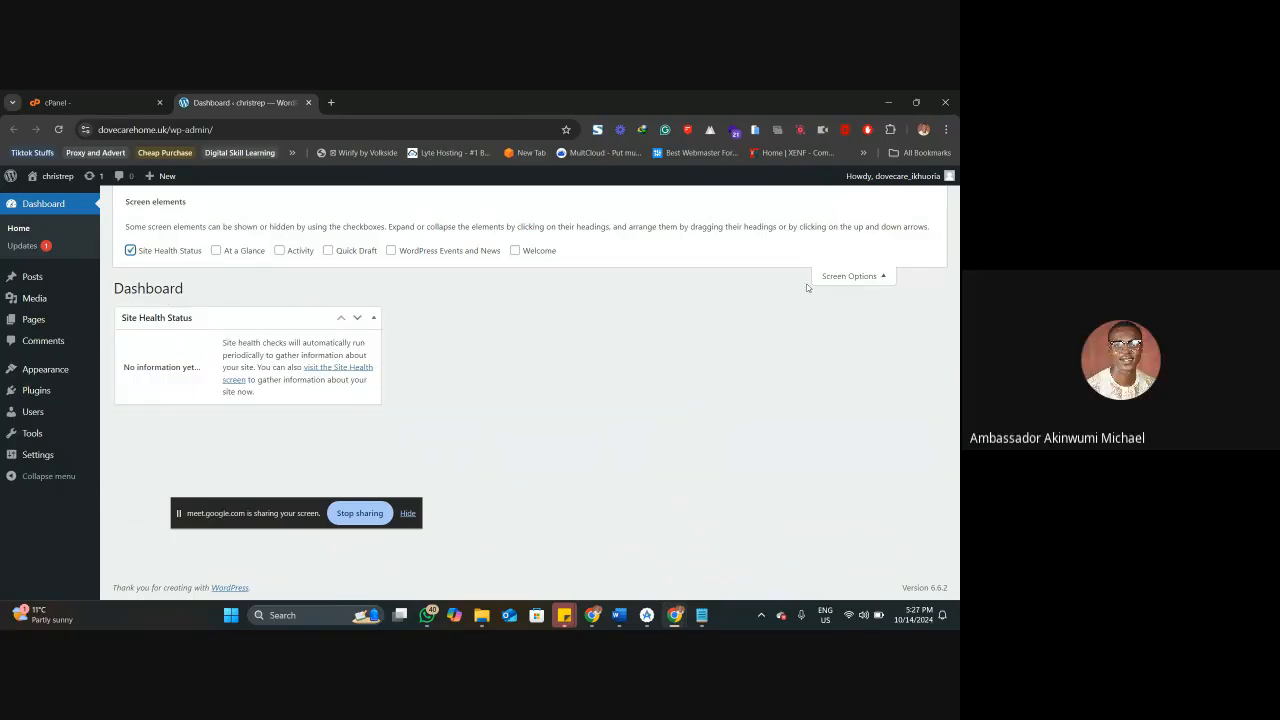
left_click(280, 250)
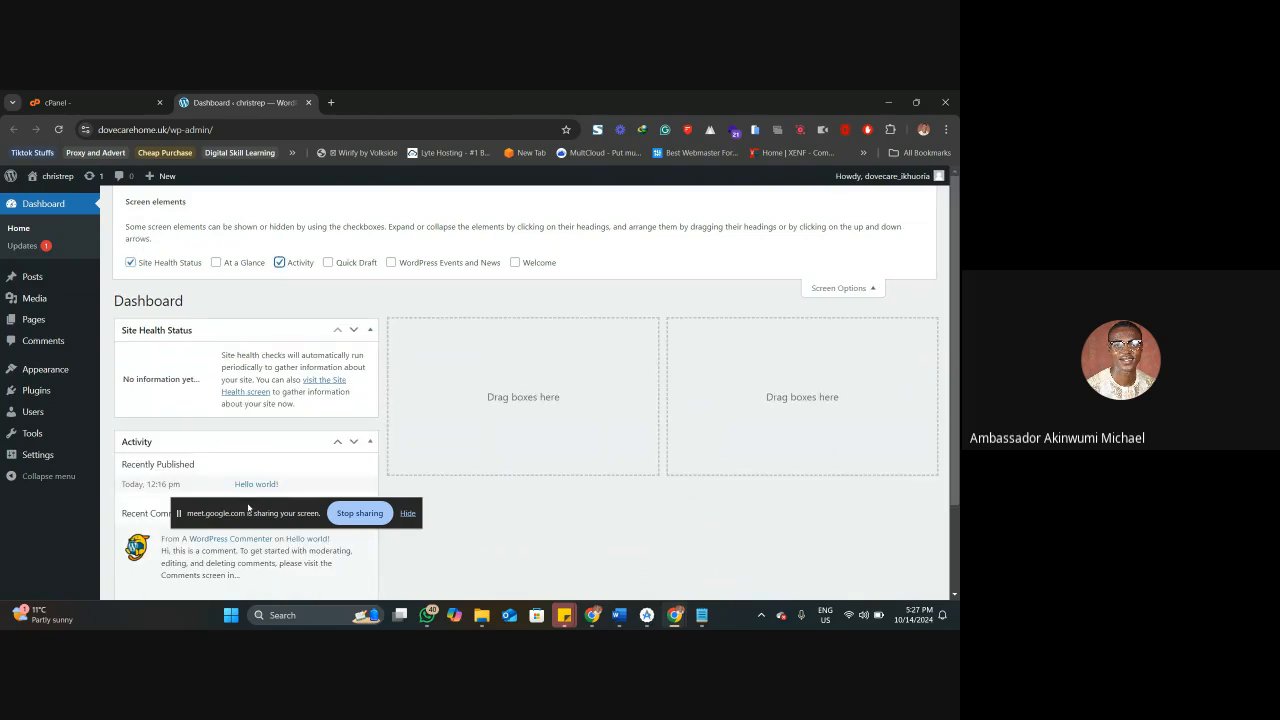
left_click_drag(222, 443, 573, 355)
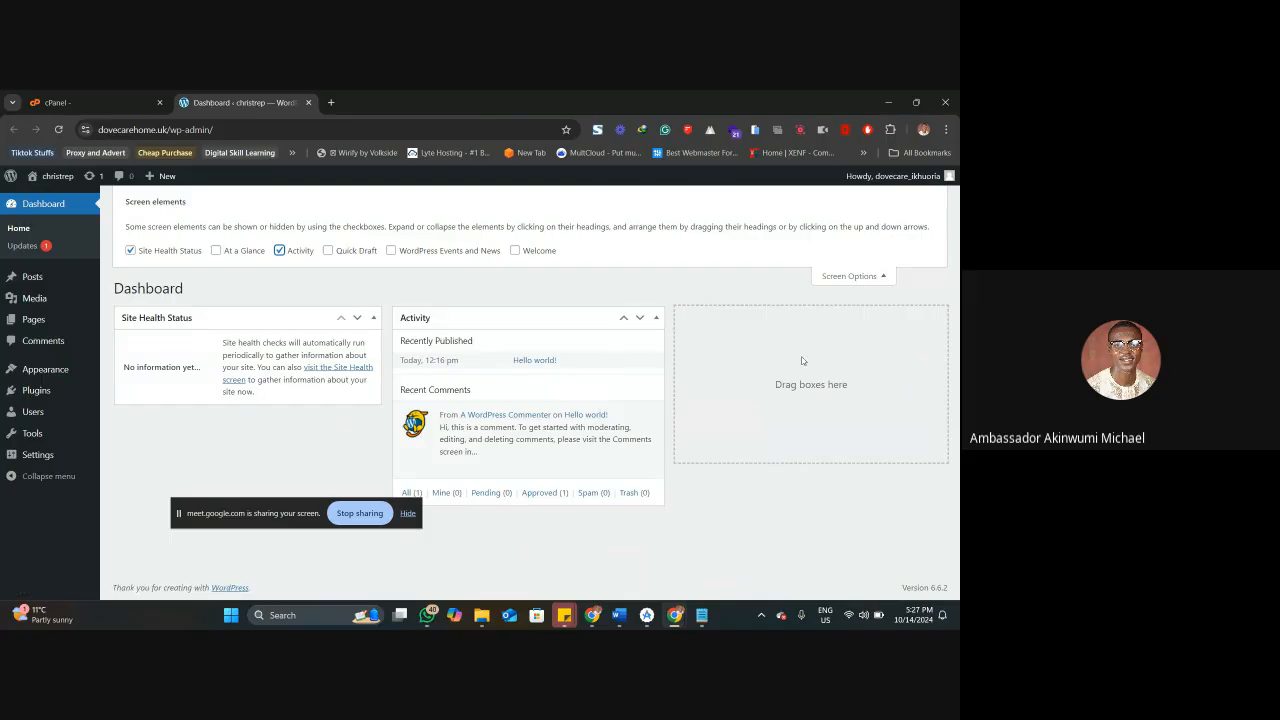
left_click(849, 277)
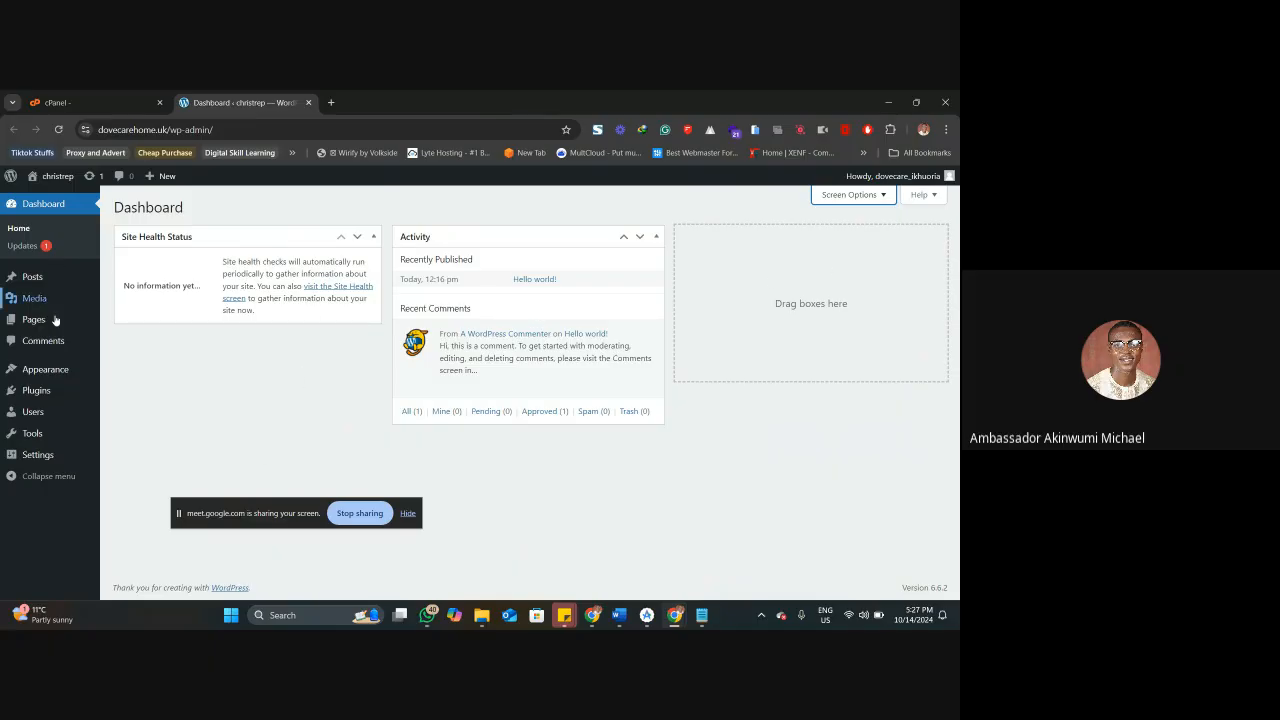
Open the WordPress Updates page and examine the core version, plugins, themes and translations sections.
left_click(37, 246)
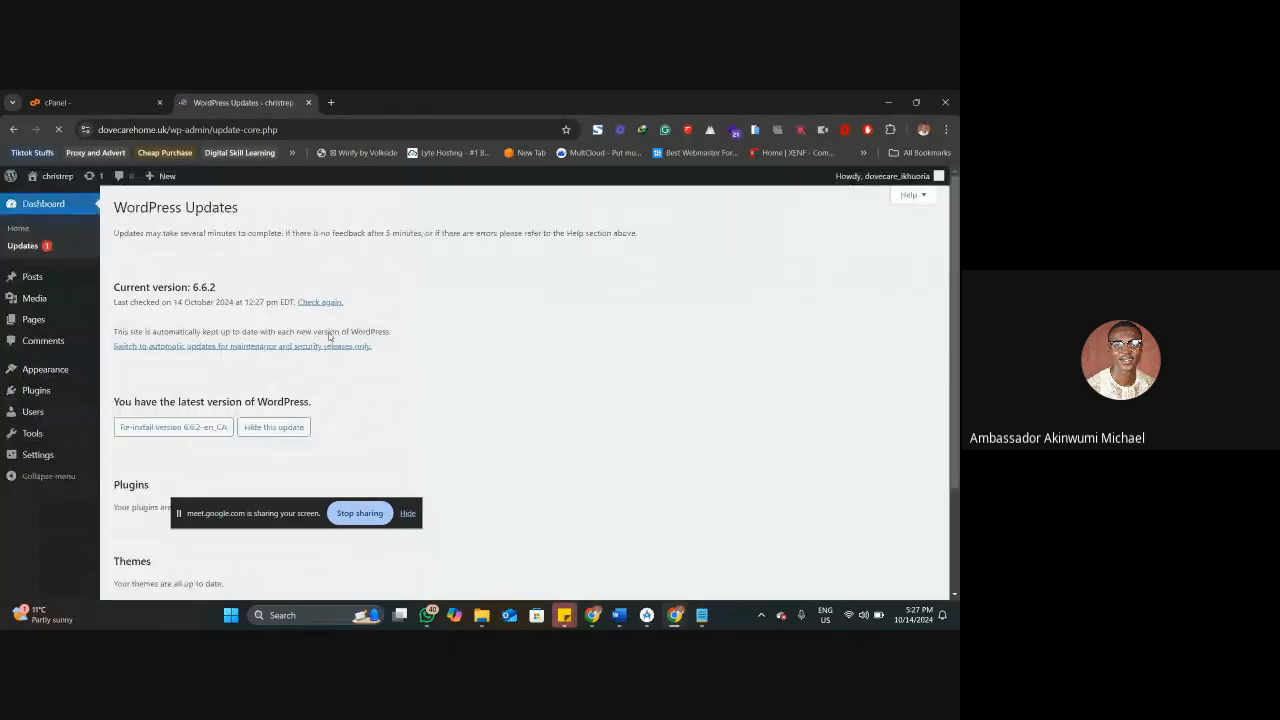
scroll(290, 315, "down", 3)
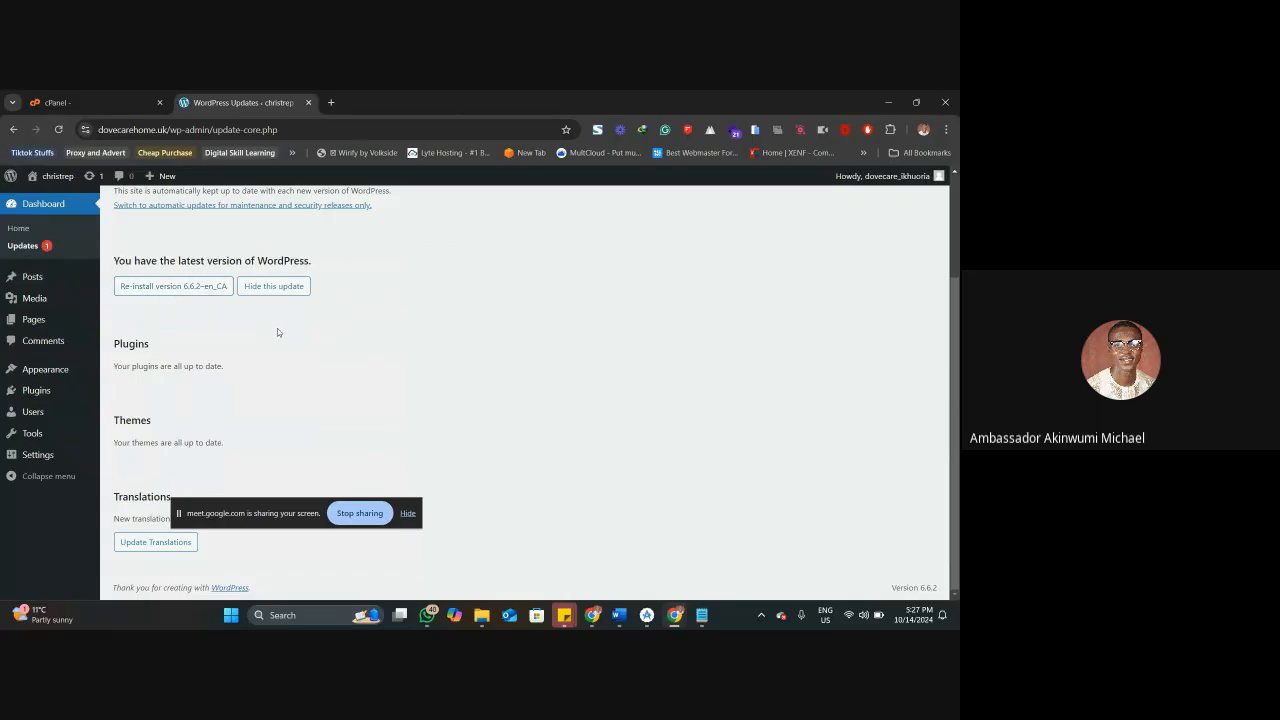
left_click_drag(115, 364, 80, 361)
left_click(240, 374)
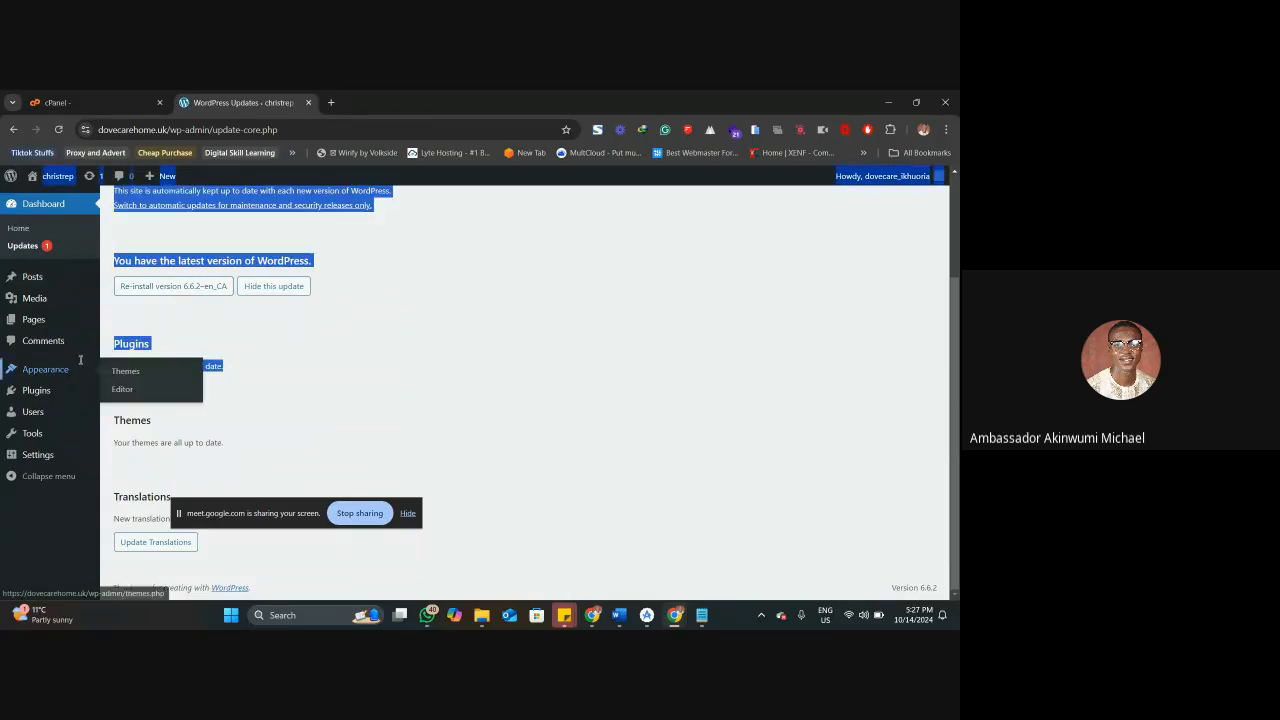
left_click(243, 451)
left_click_drag(243, 451, 117, 447)
left_click(117, 447)
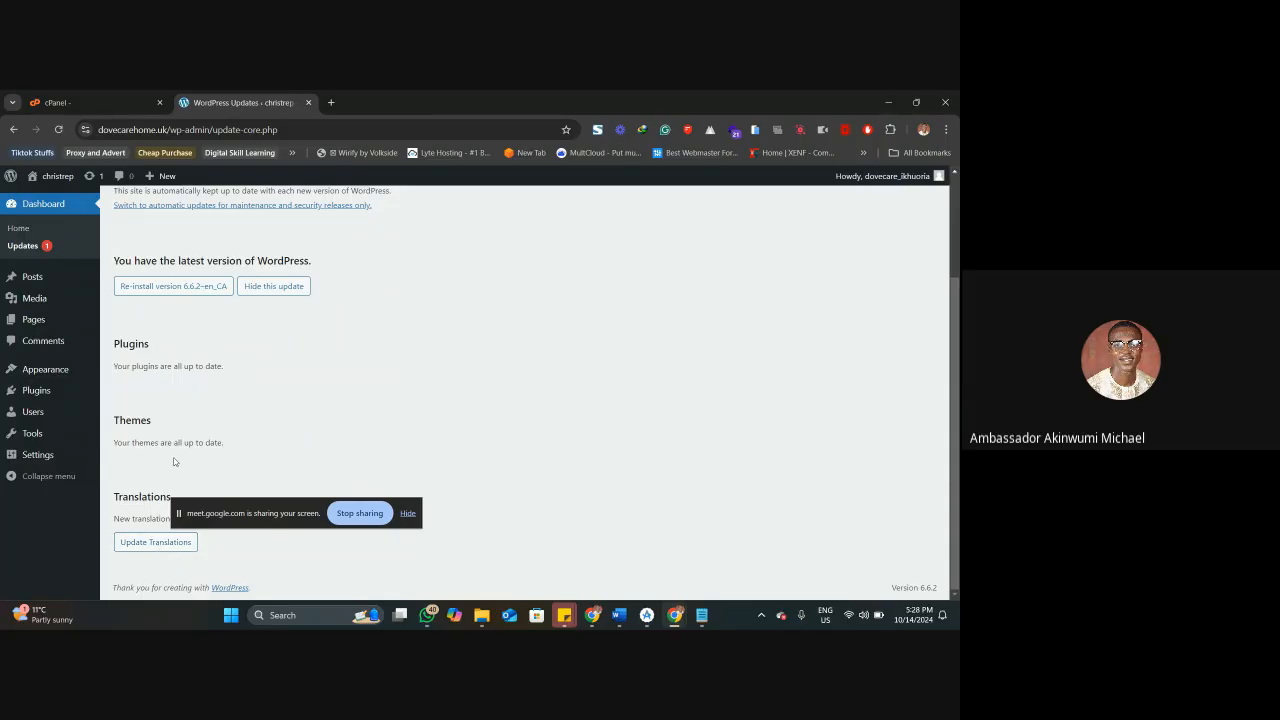
scroll(173, 461, "up", 3)
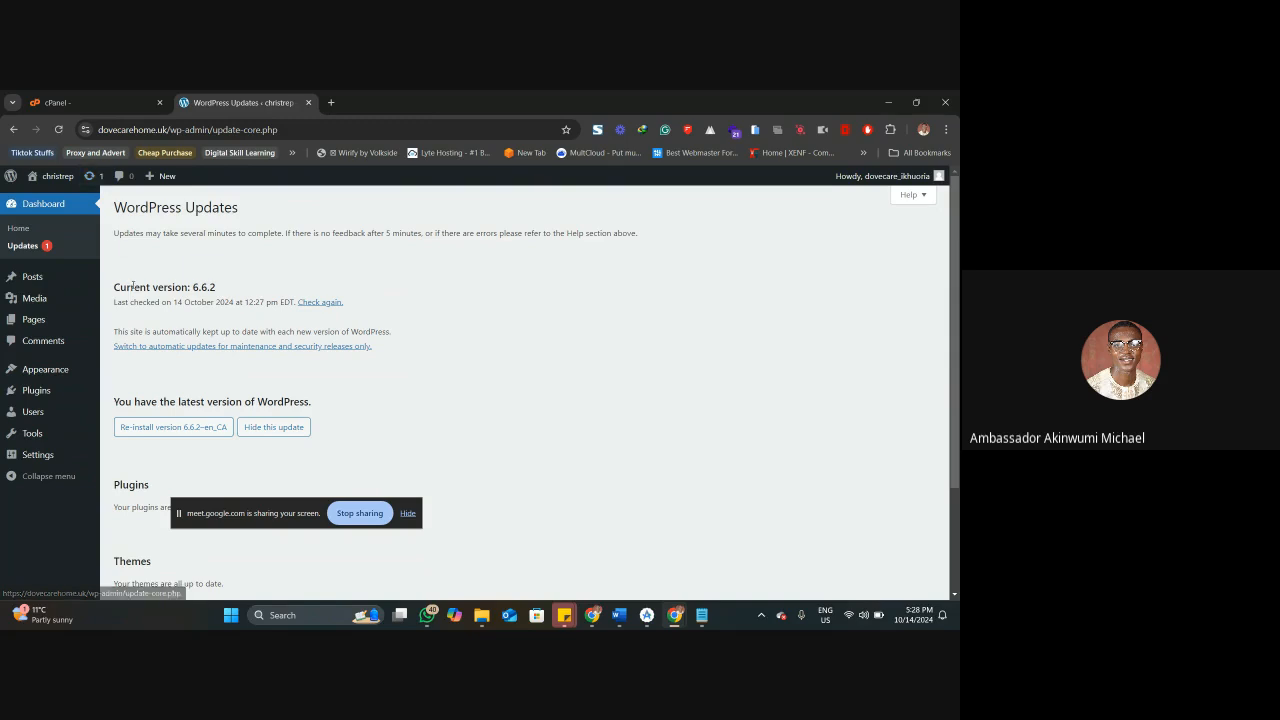
scroll(134, 285, "down", 3)
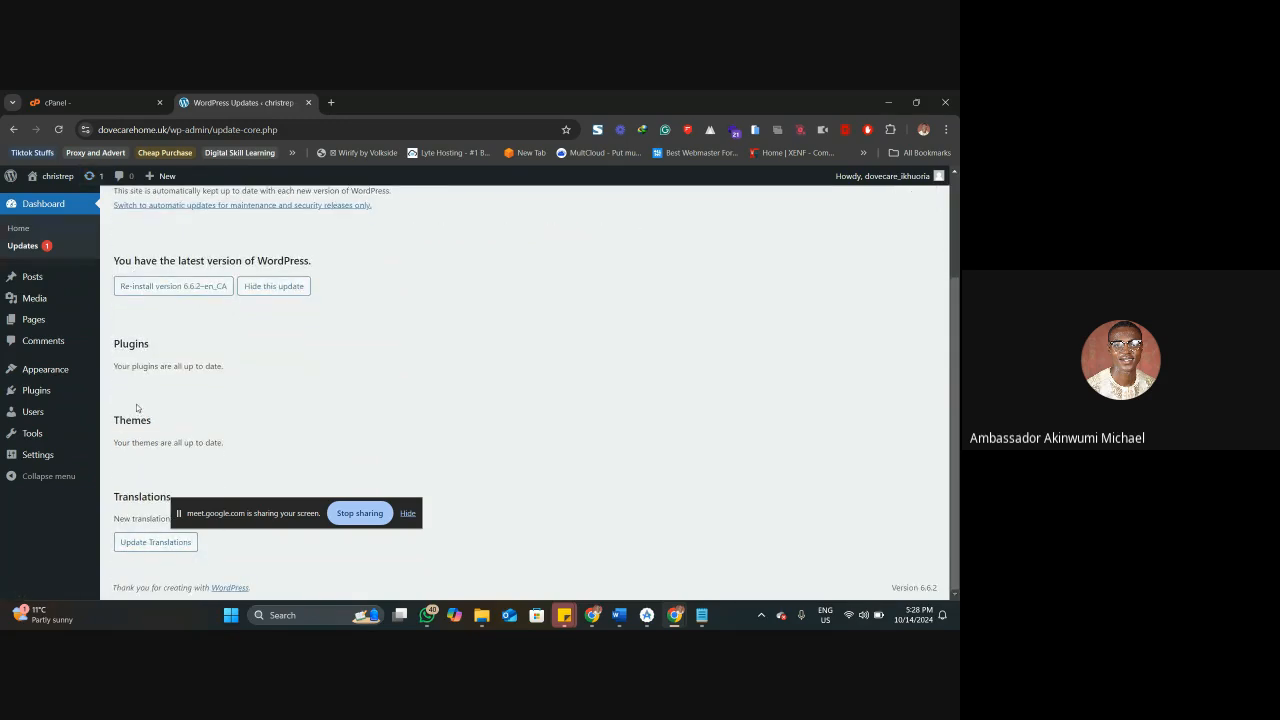
Open the list of all posts, reopen the Ozva site to examine its published articles, and return to WordPress.
left_click(24, 277)
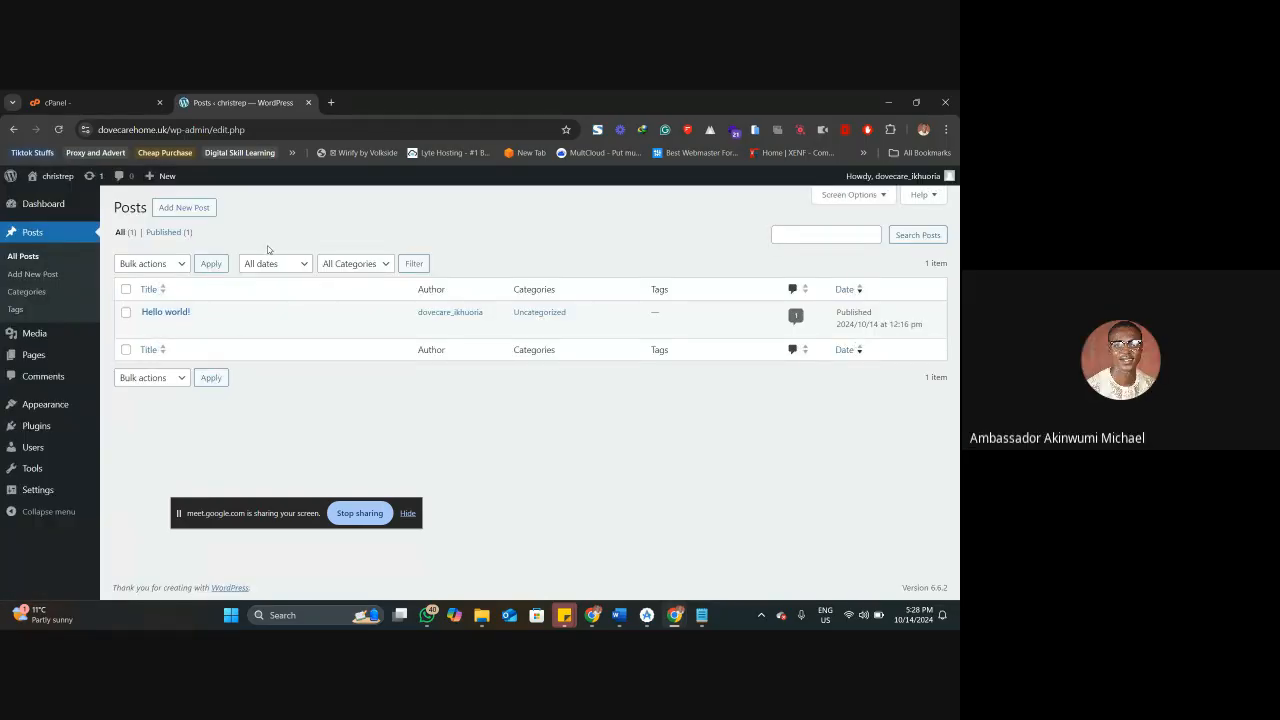
key("ctrl+shift+t")
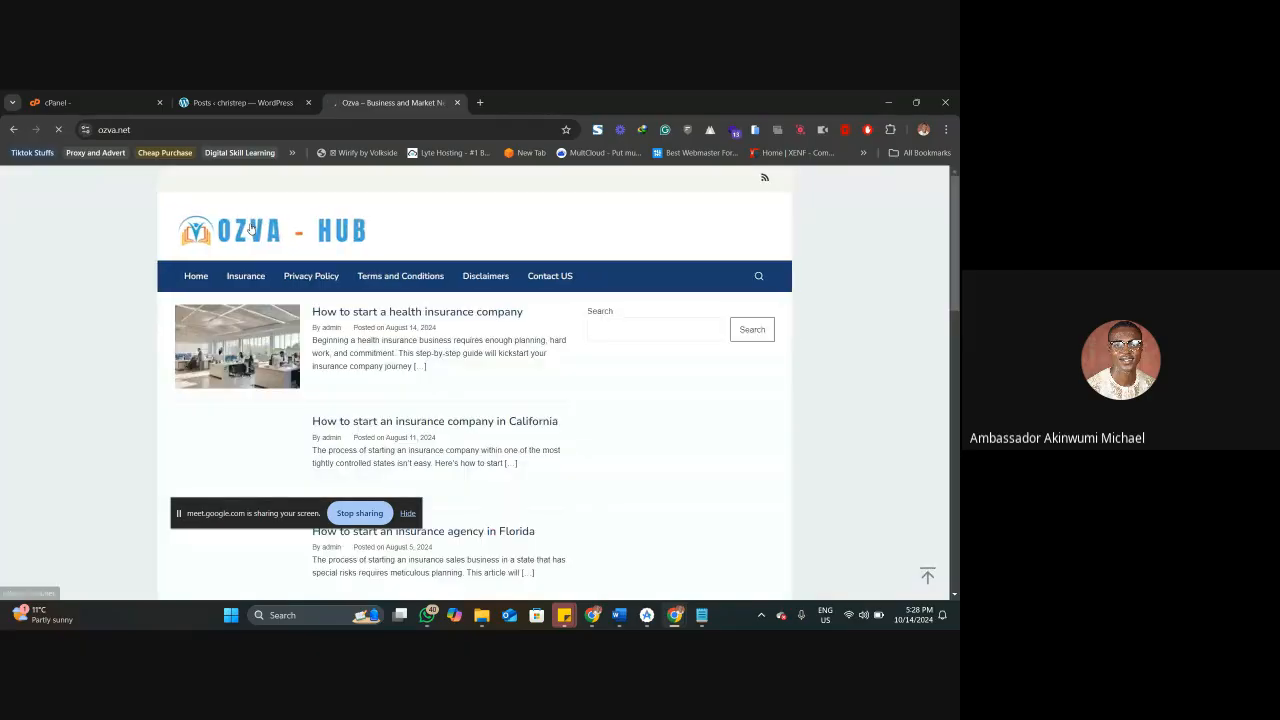
scroll(366, 332, "down", 2)
scroll(366, 332, "down", 3)
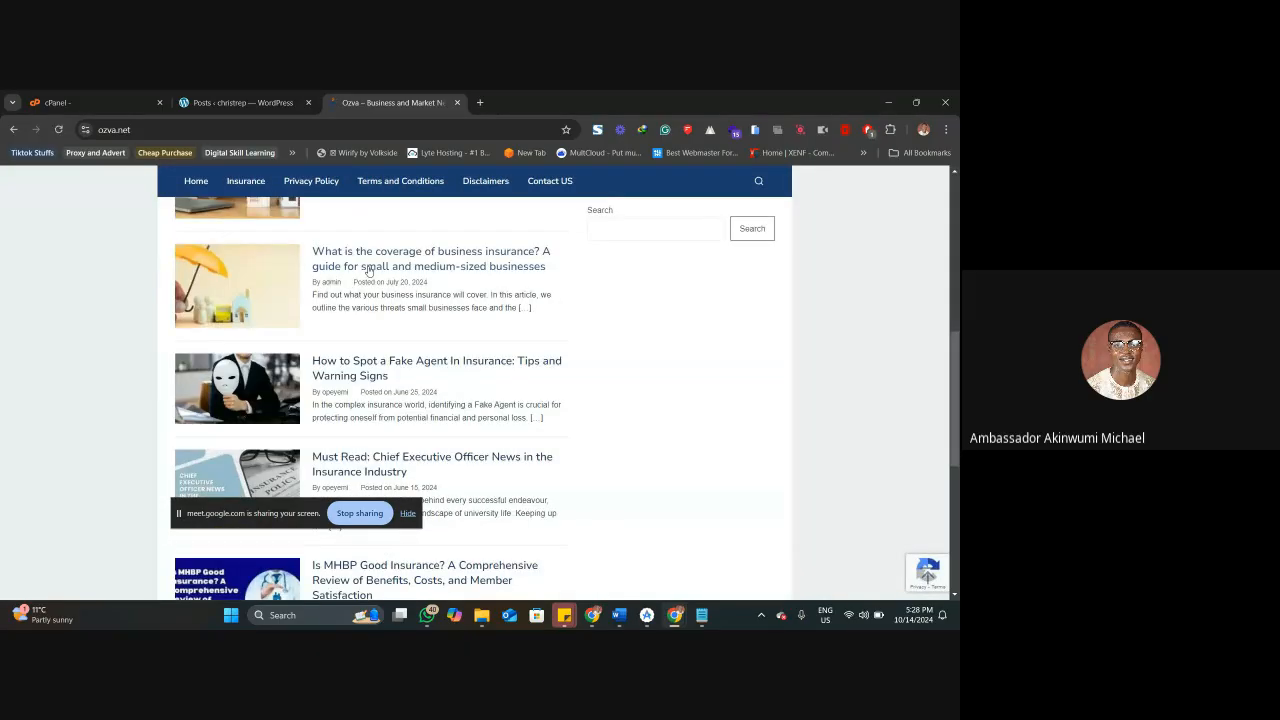
scroll(368, 272, "down", 3)
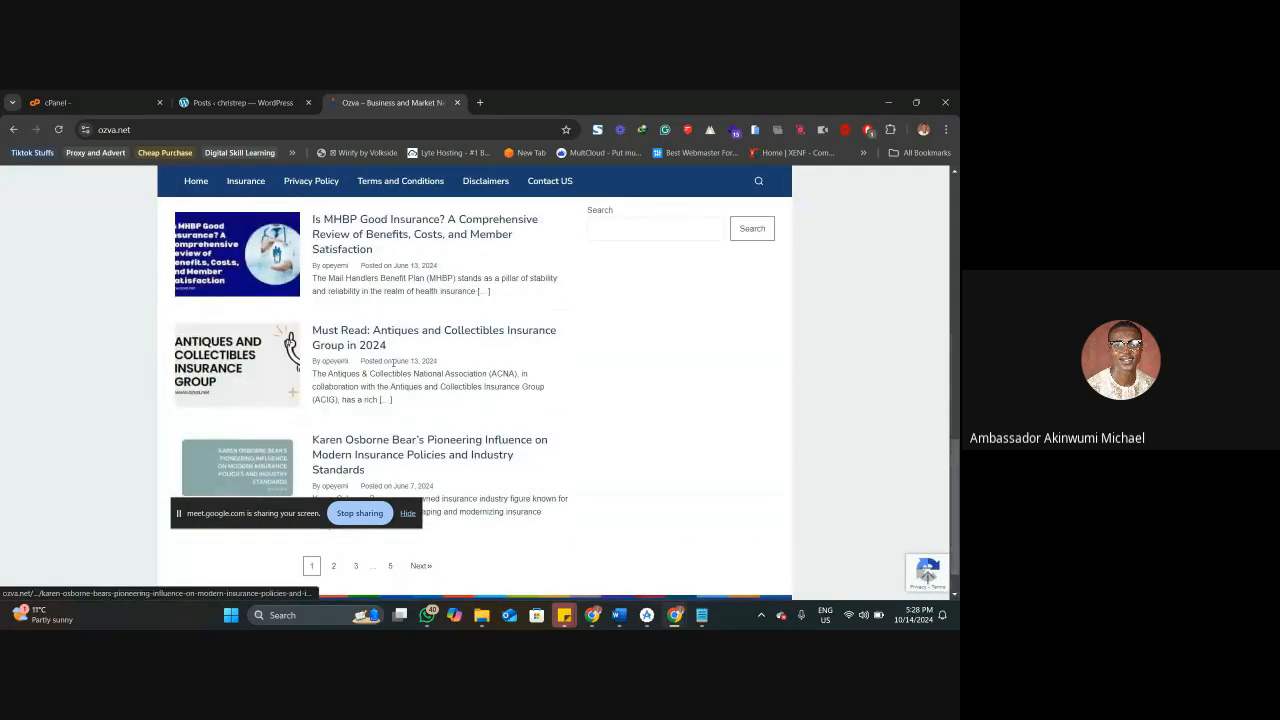
scroll(393, 363, "up", 9)
left_click(235, 96)
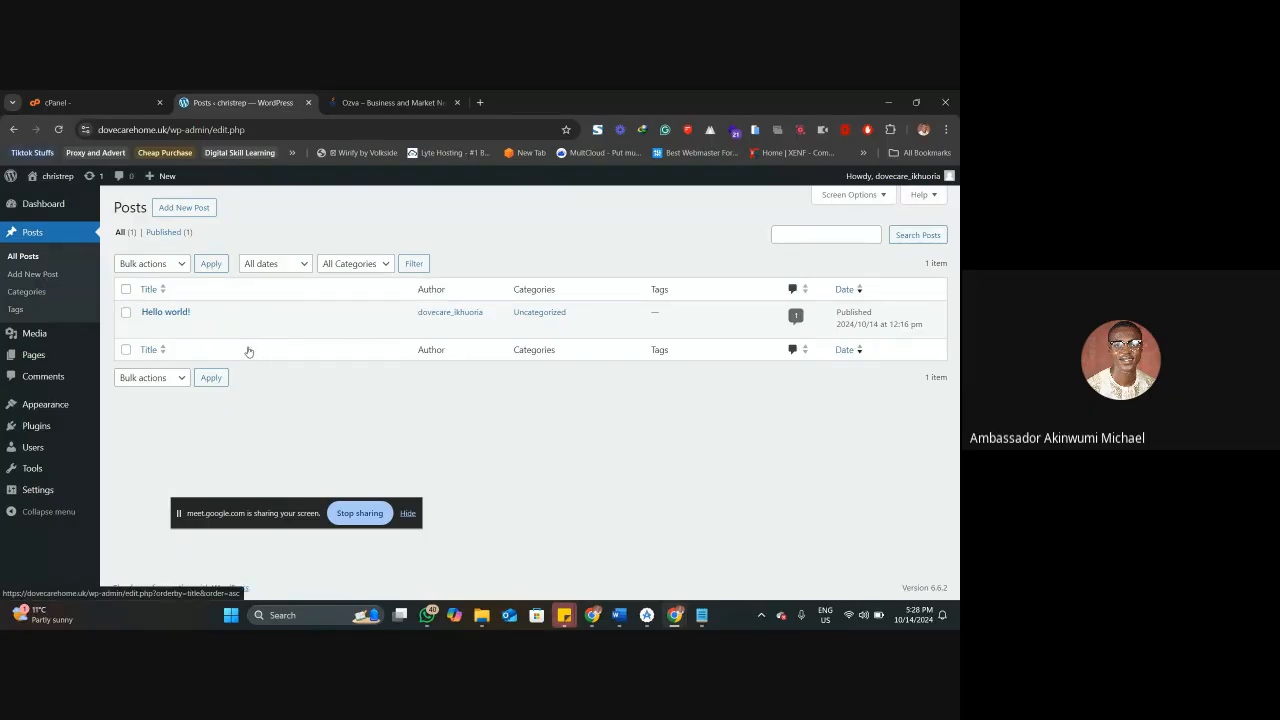
Open the post categories page and compare it with the Insurance category listing on the Ozva site.
left_click(46, 298)
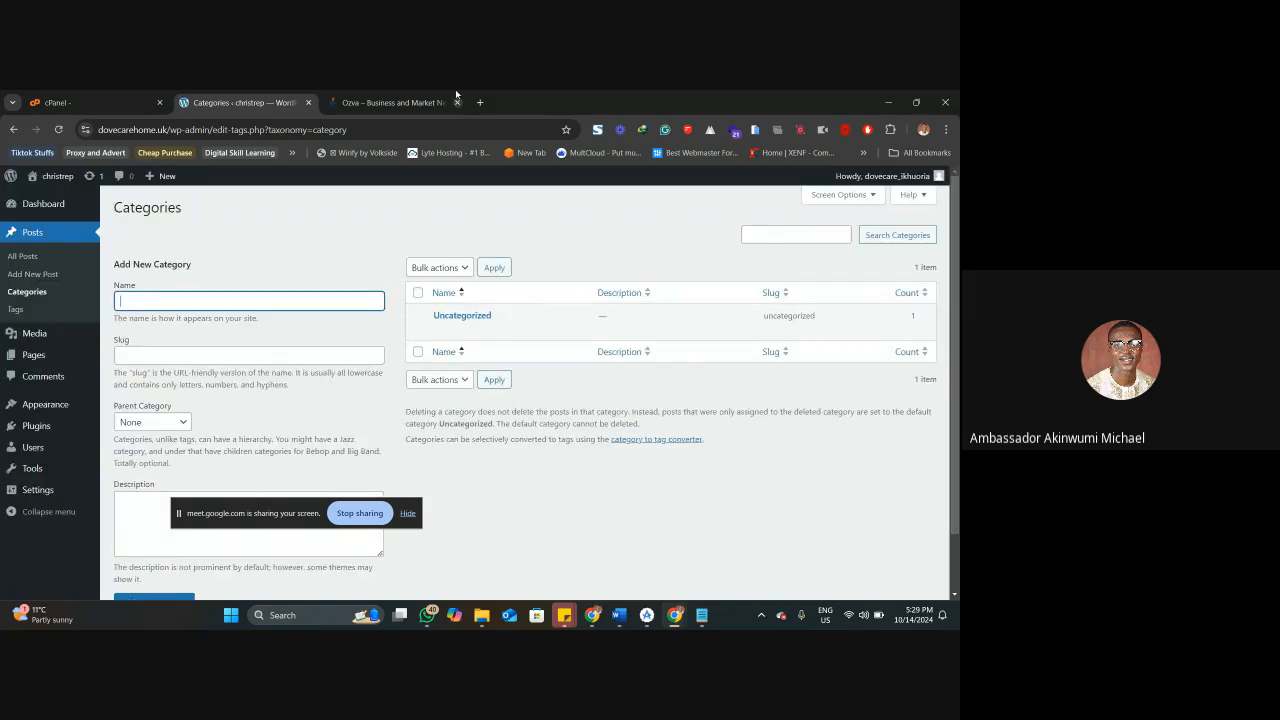
left_click(397, 98)
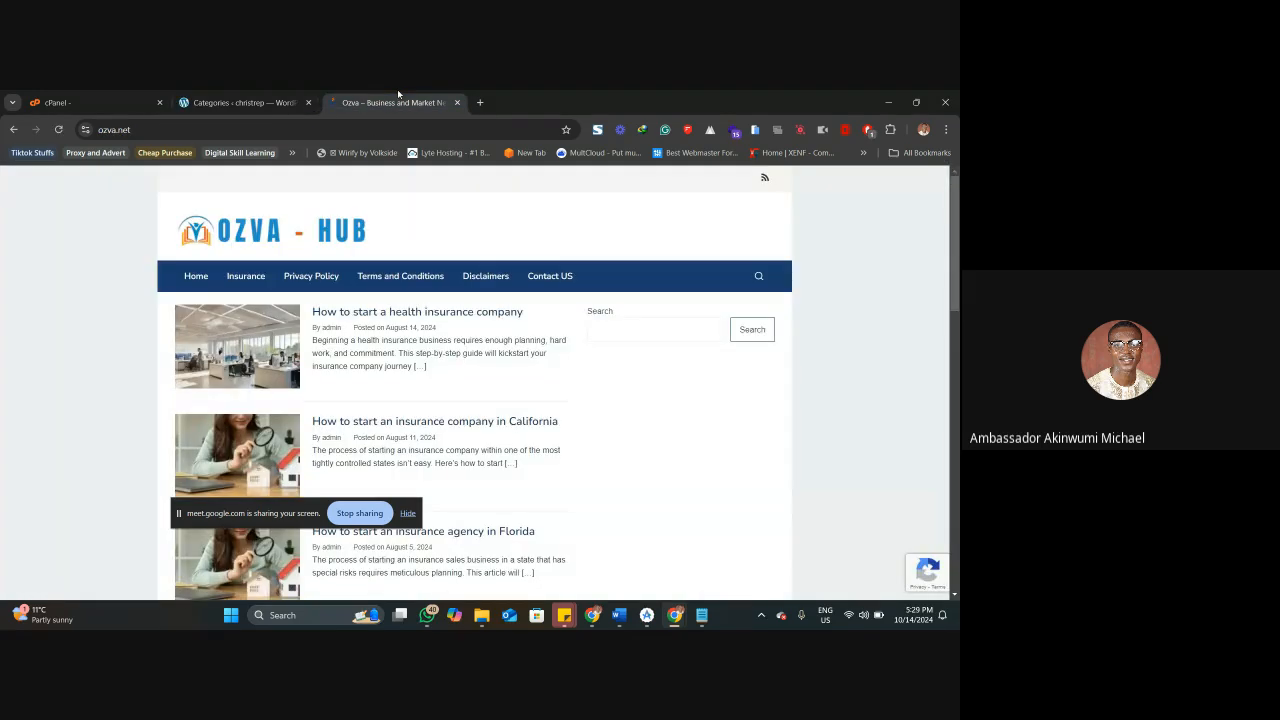
left_click(256, 279)
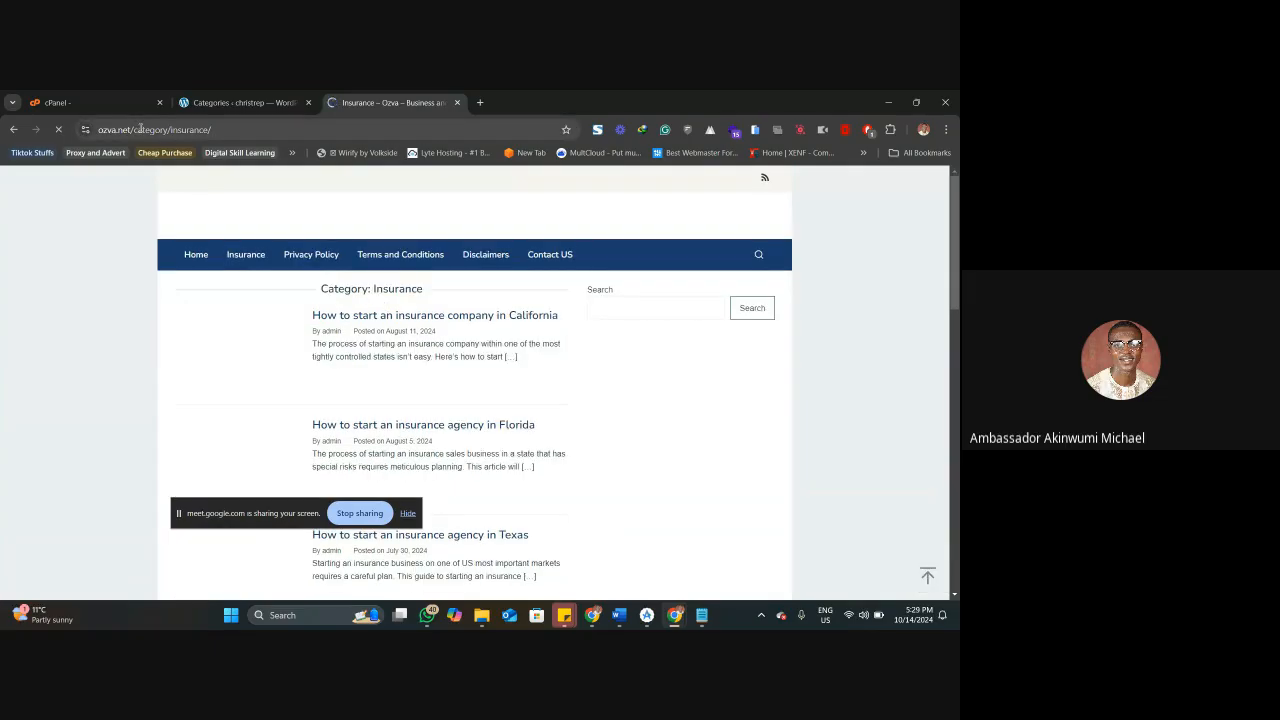
scroll(365, 348, "down", 1)
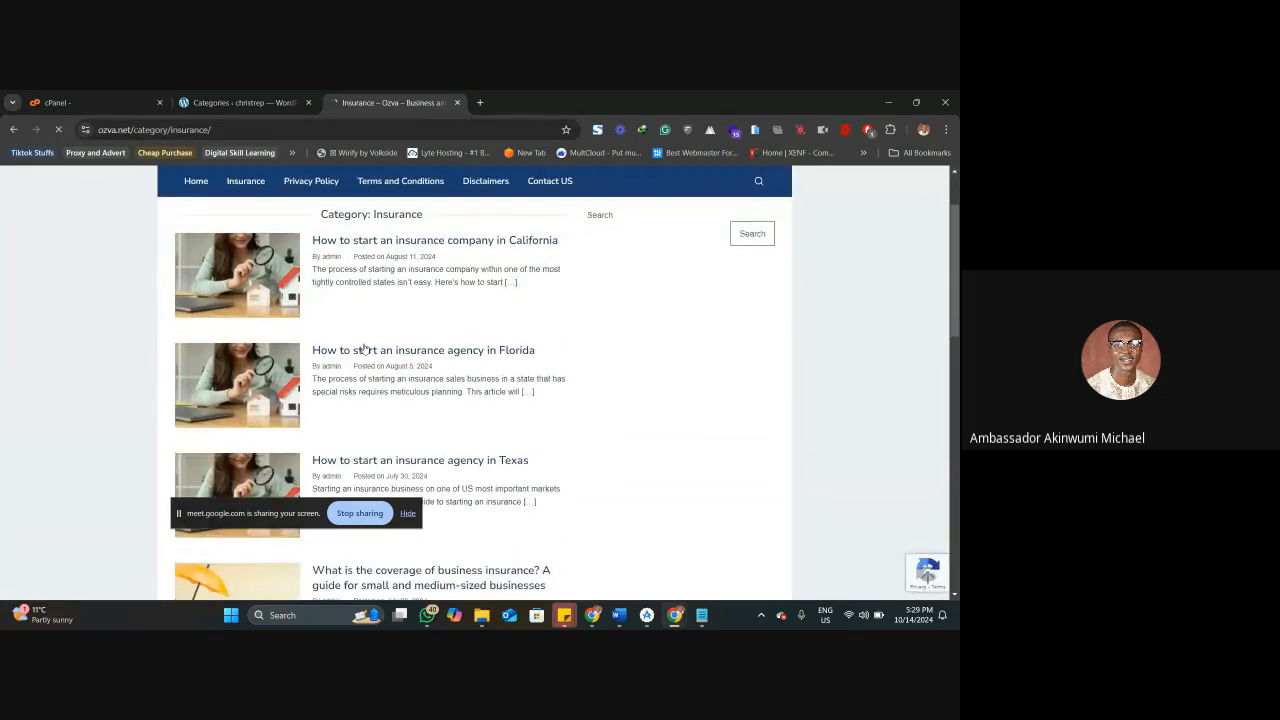
scroll(360, 340, "down", 2)
scroll(355, 335, "down", 10)
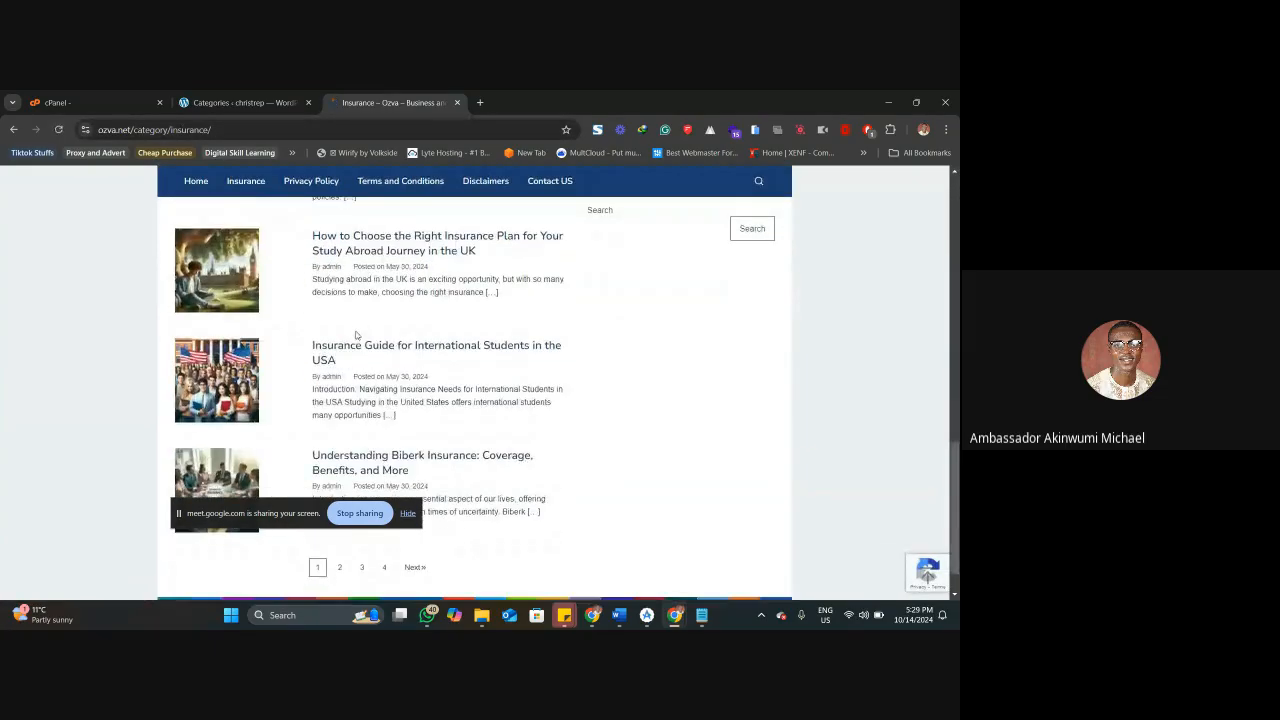
left_click(250, 102)
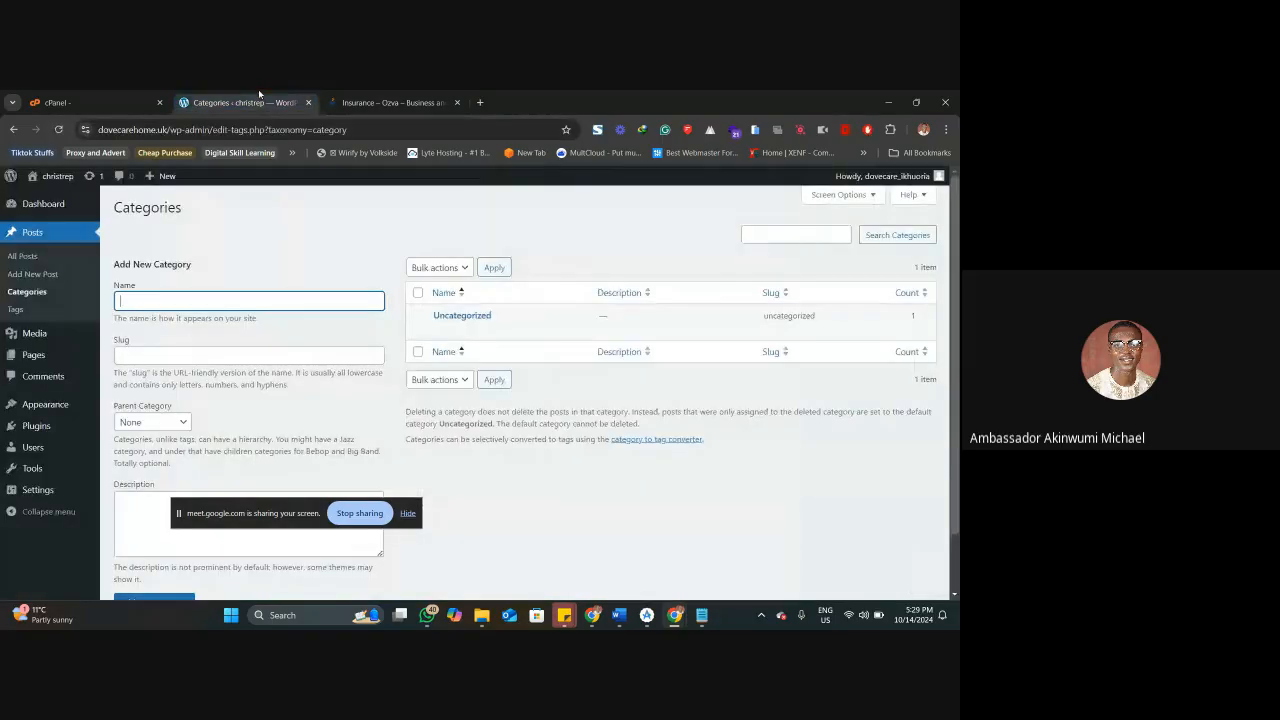
Revisit Ozva's Insurance category heading, reopen the Punch site to examine its category navigation, and return to the WordPress categories.
left_click(398, 100)
scroll(308, 303, "up", 20)
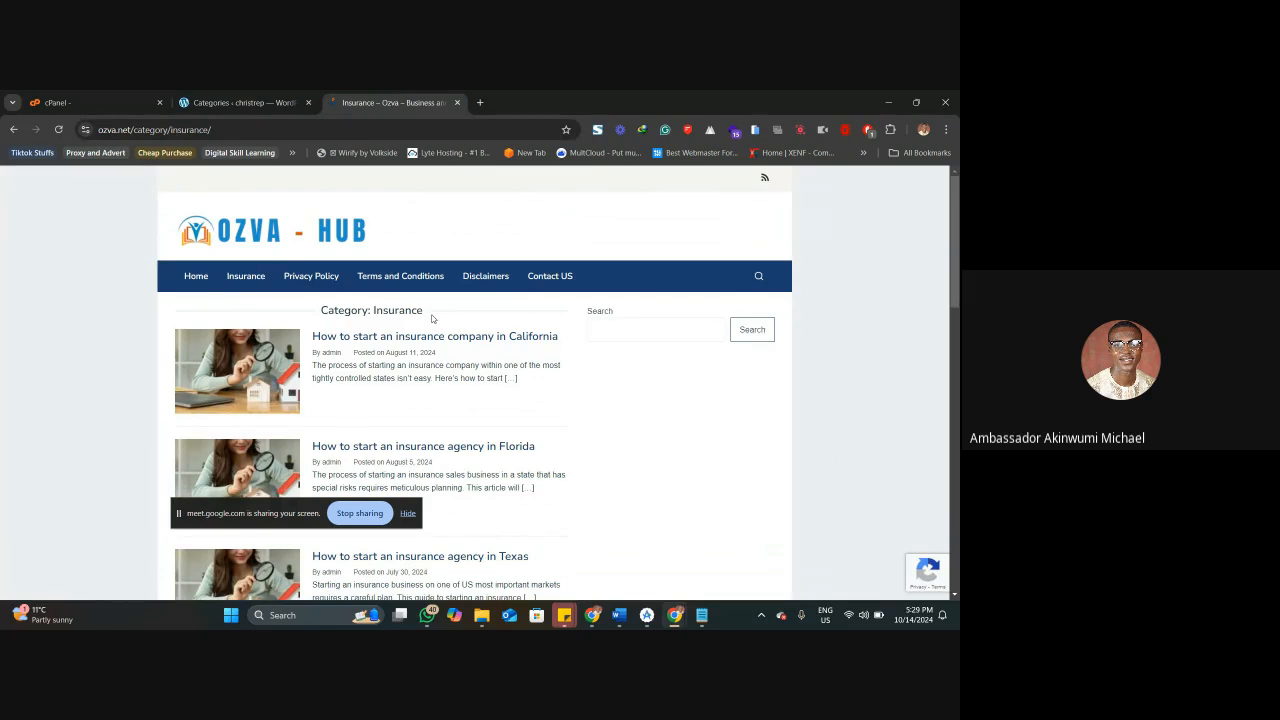
key("ctrl+shift+t")
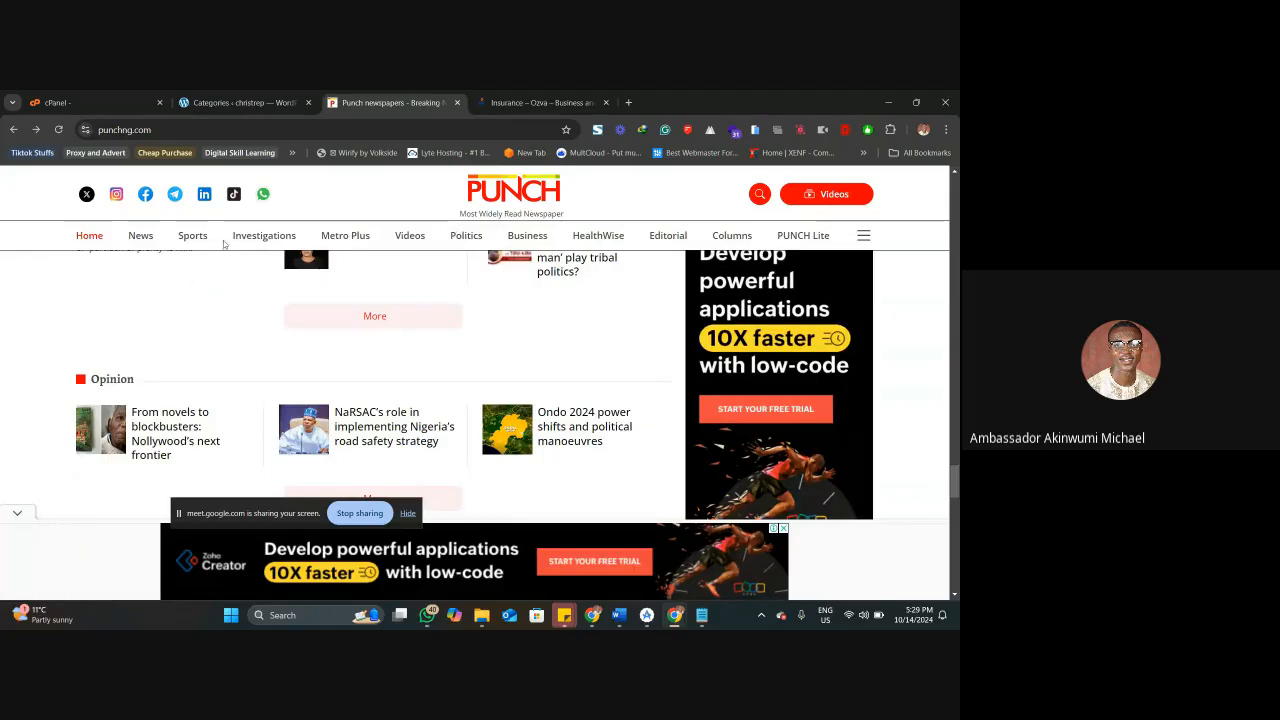
left_click(235, 103)
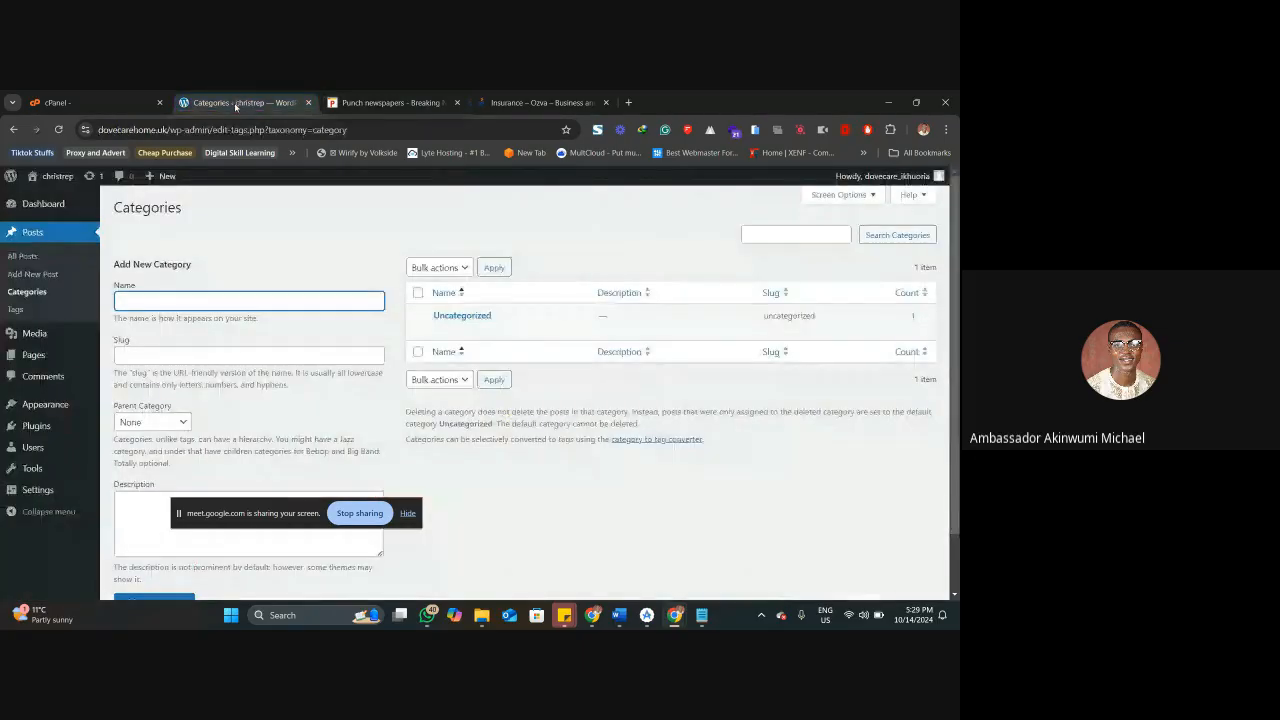
Examine the name, parent category and description fields for adding a category, and open the post tags page.
scroll(209, 302, "down", 1)
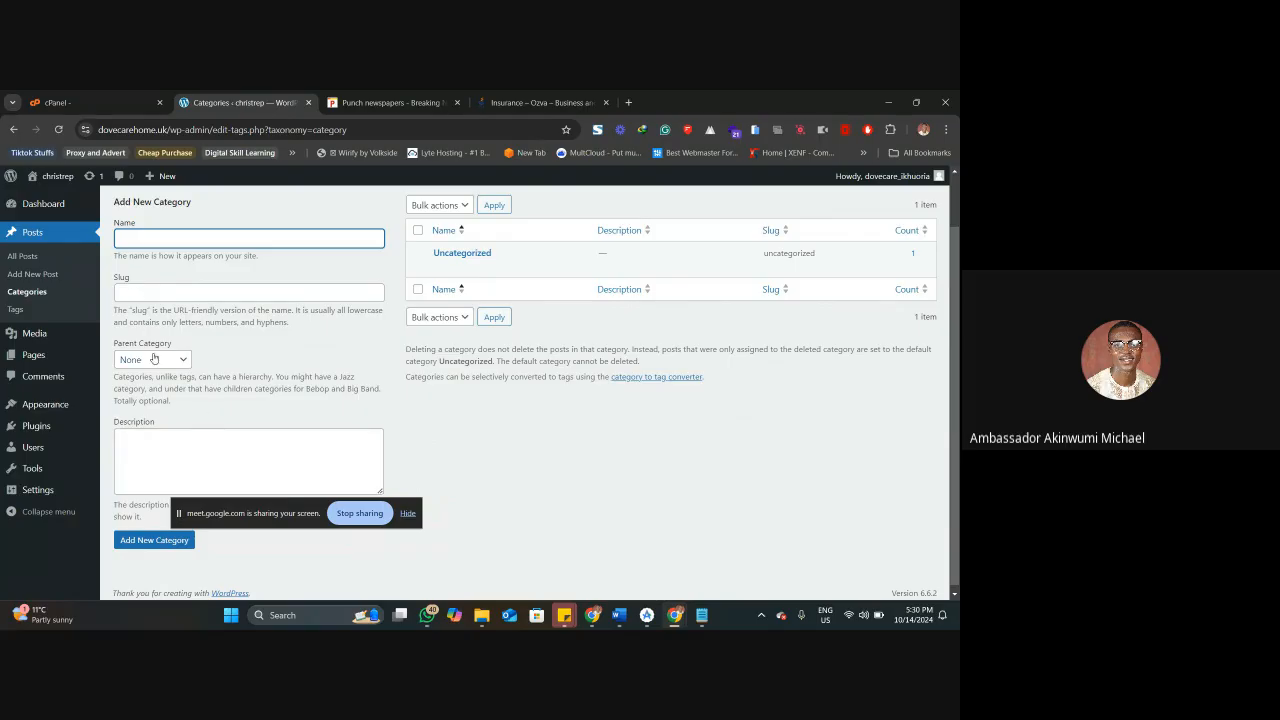
left_click(182, 433)
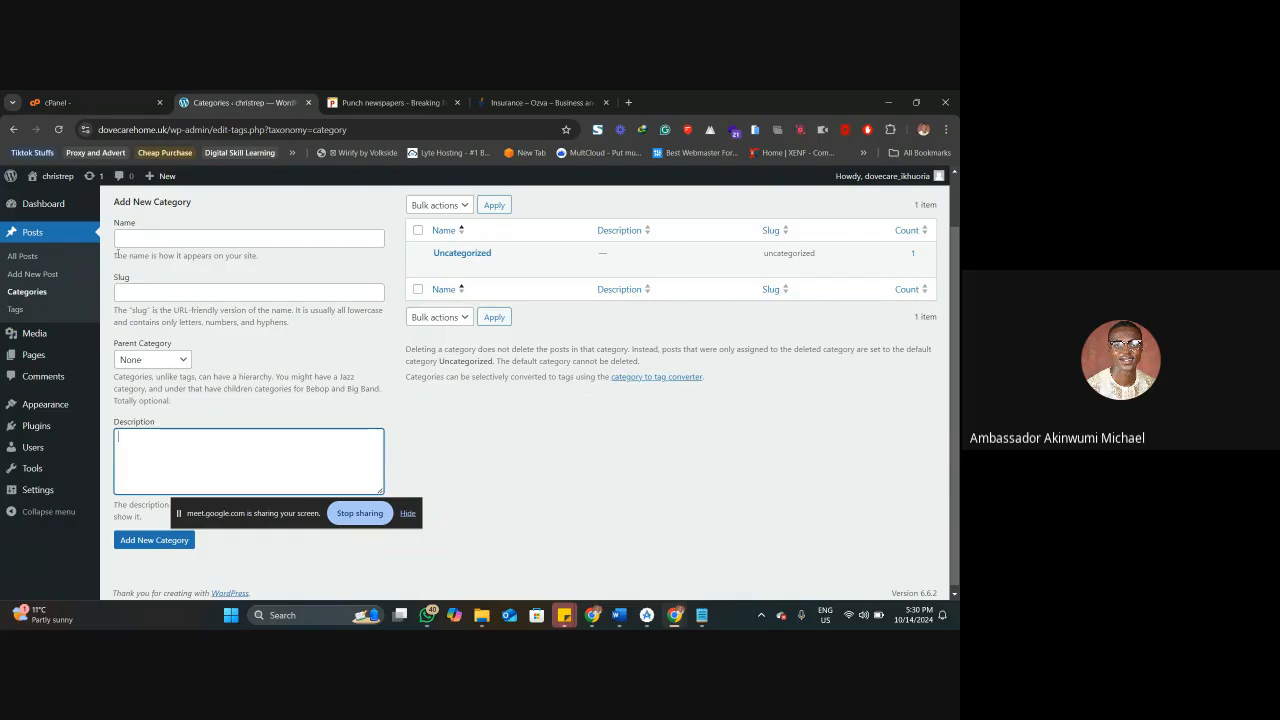
left_click(134, 235)
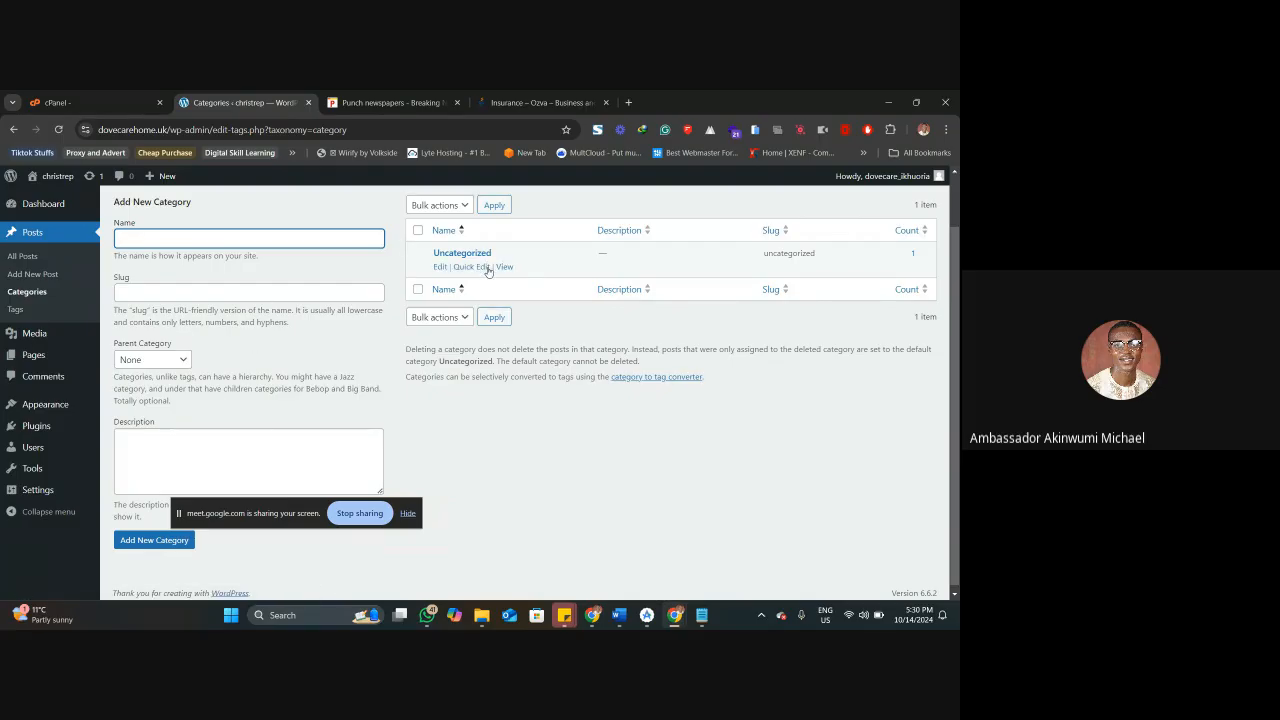
left_click(17, 311)
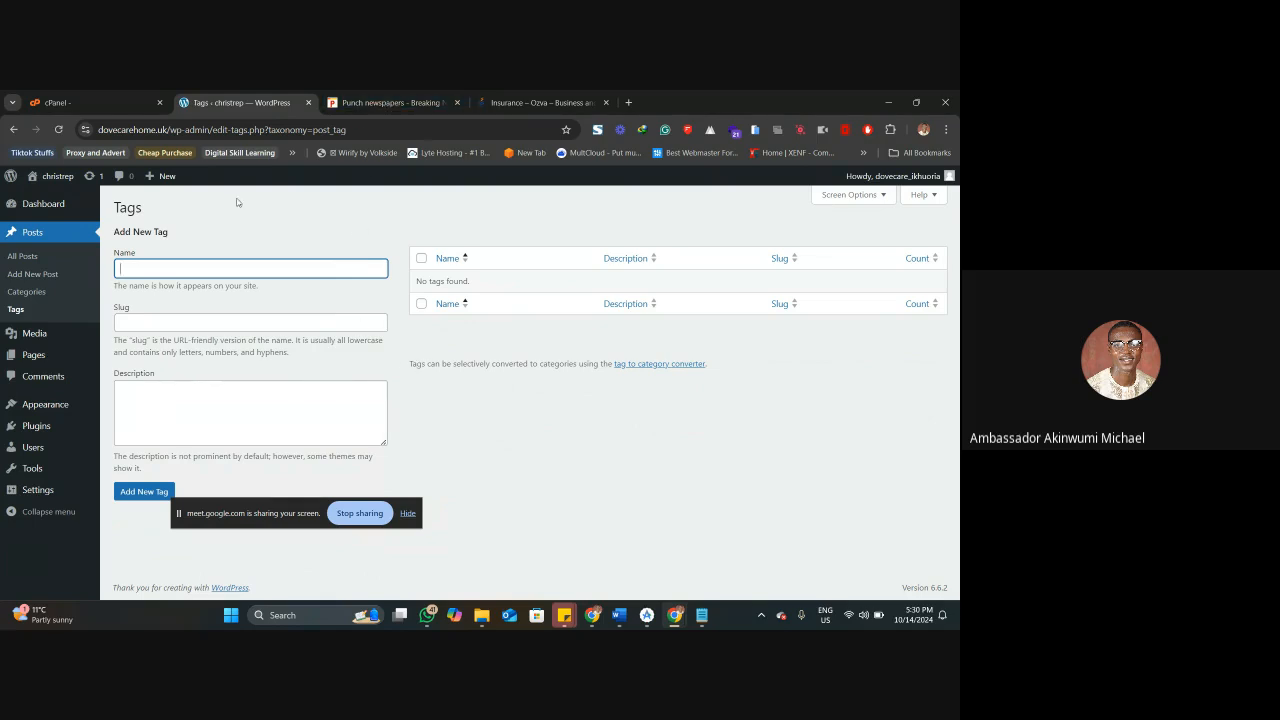
Revisit the Punch homepage and return to the WordPress post tags page.
left_click(376, 104)
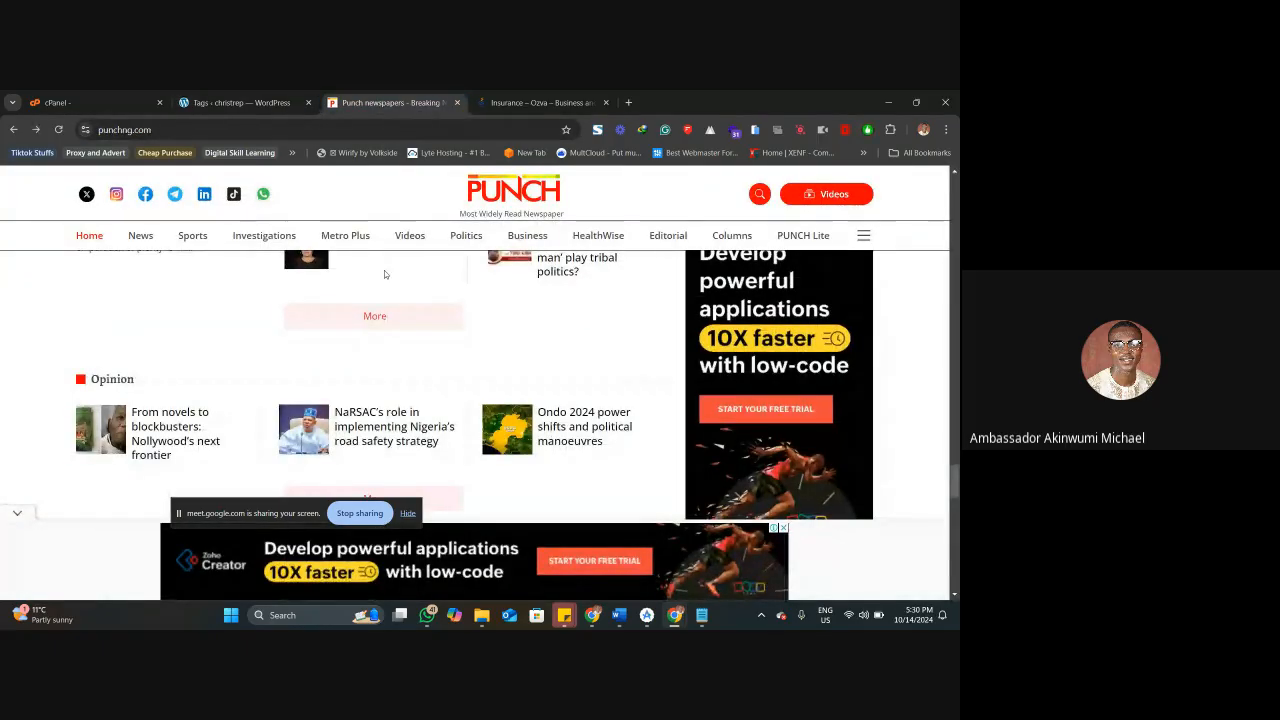
left_click(280, 103)
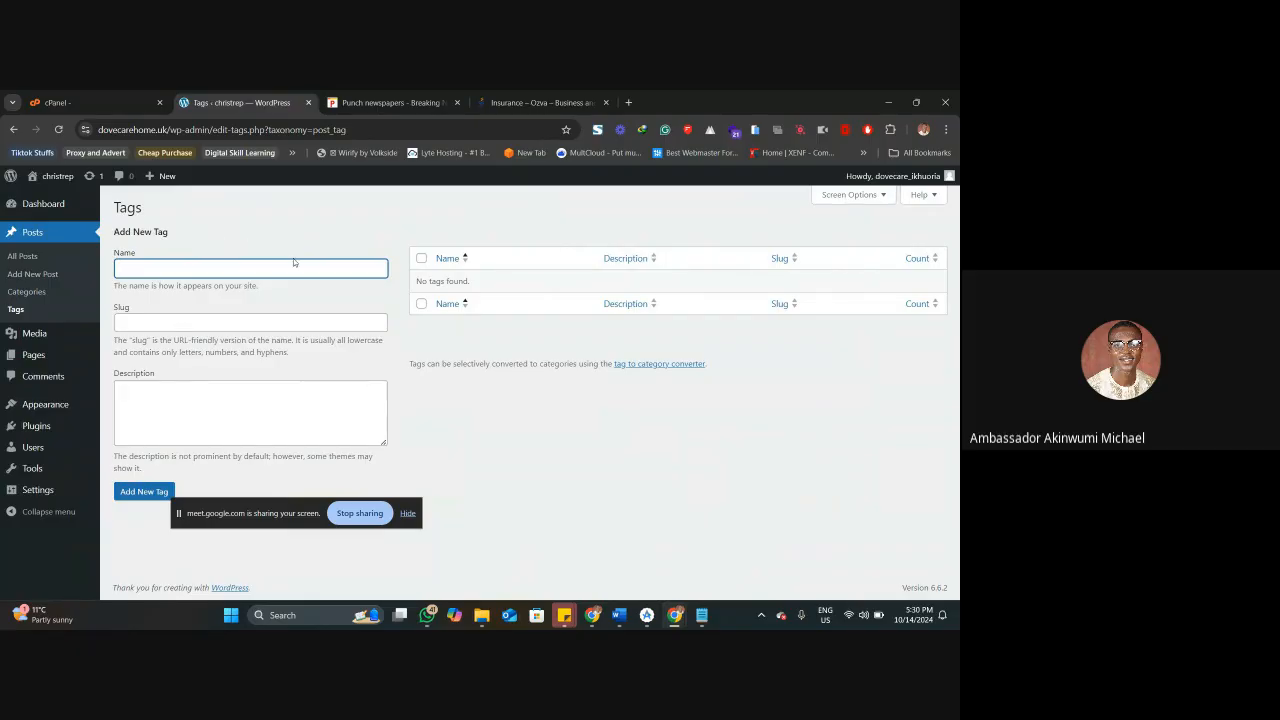
mouse_move(77, 343)
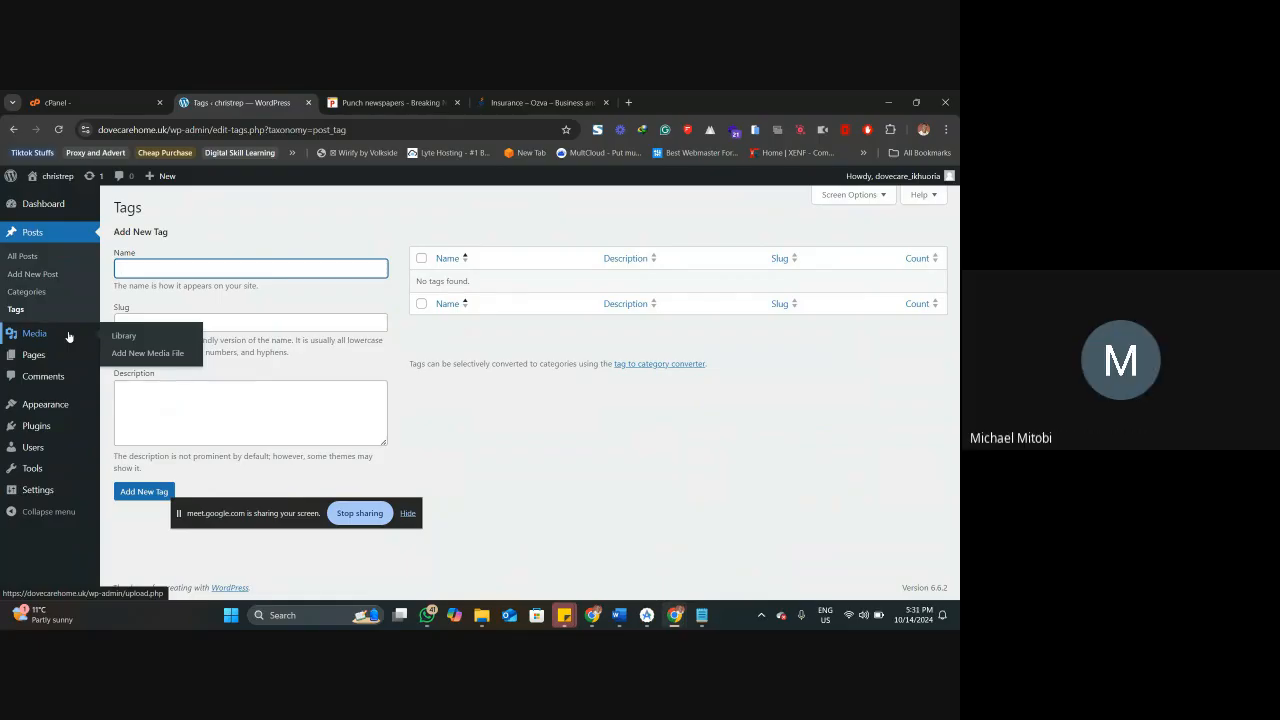
left_click(408, 97)
left_click(240, 102)
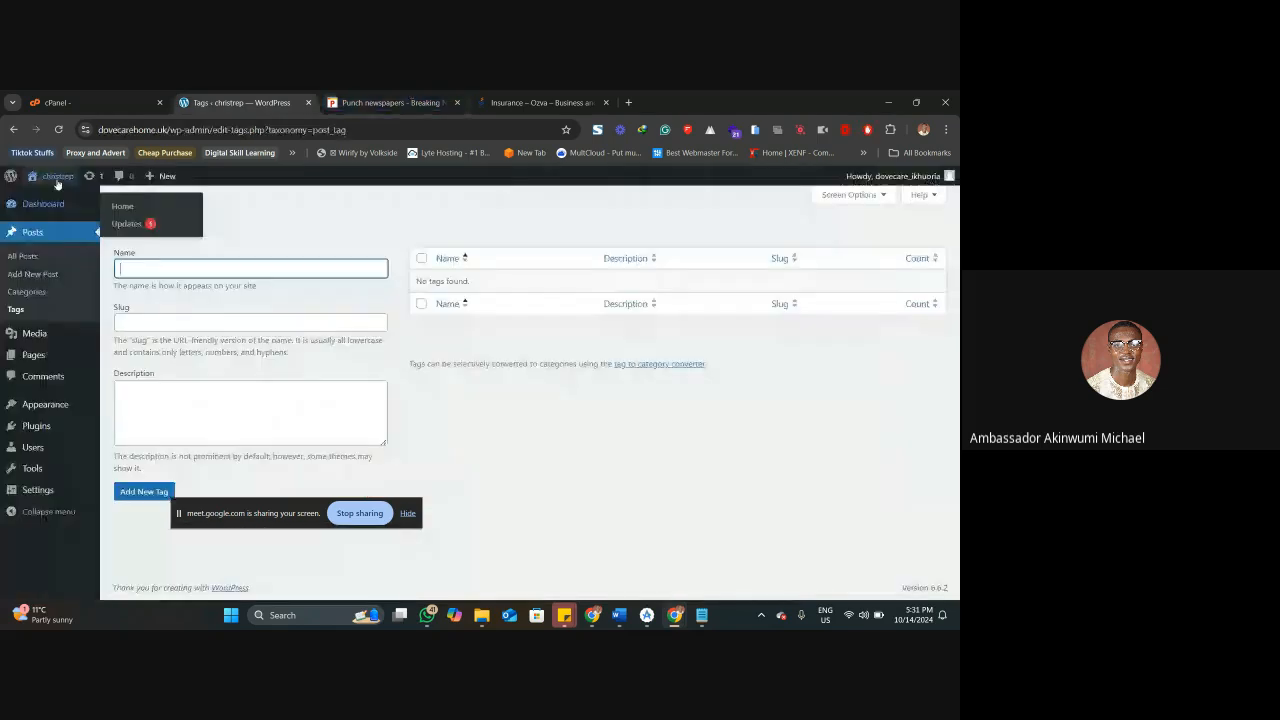
right_click(57, 180)
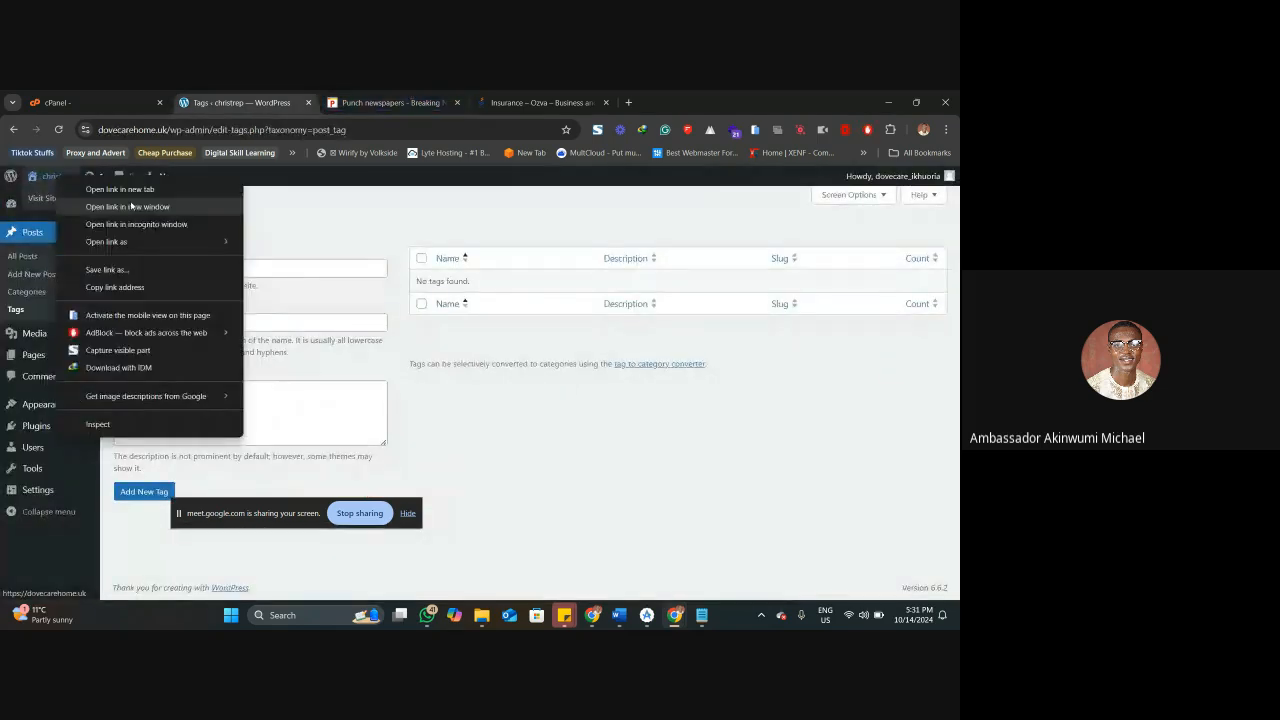
Open Ozva's article on starting an insurance company in California and examine the category and tags listed beneath it.
left_click(541, 103)
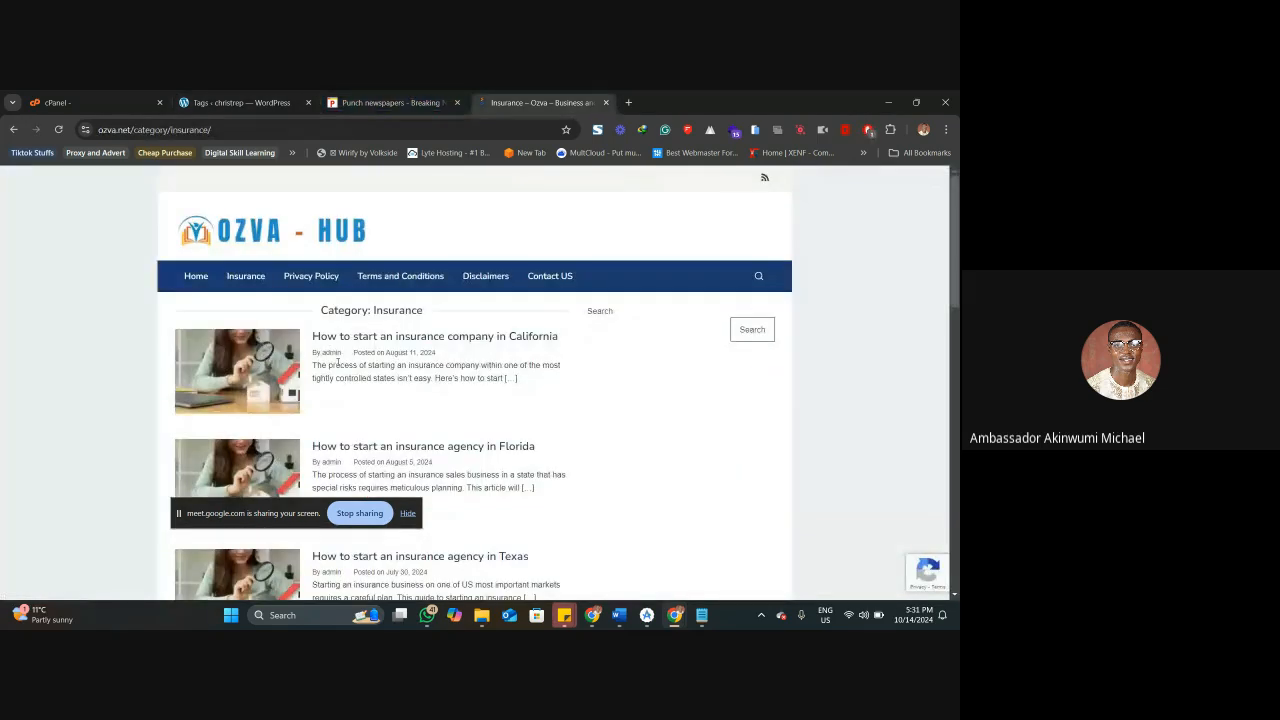
left_click(342, 338)
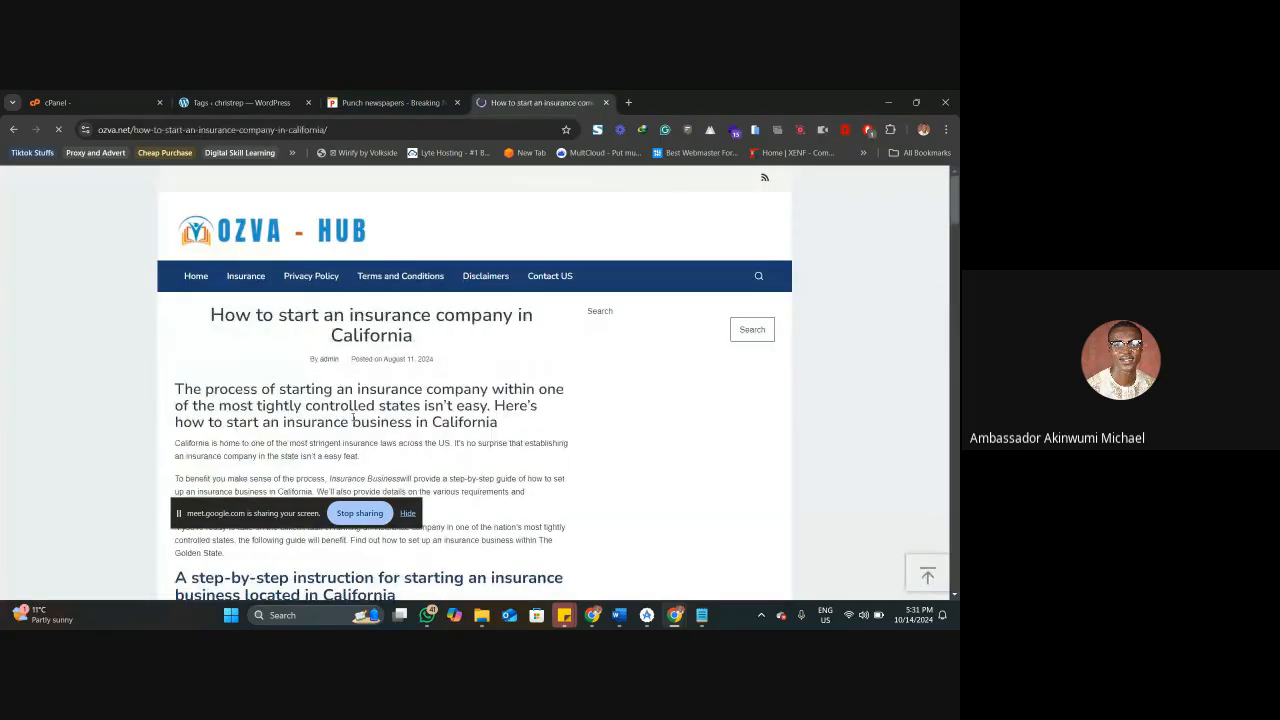
scroll(352, 418, "down", 10)
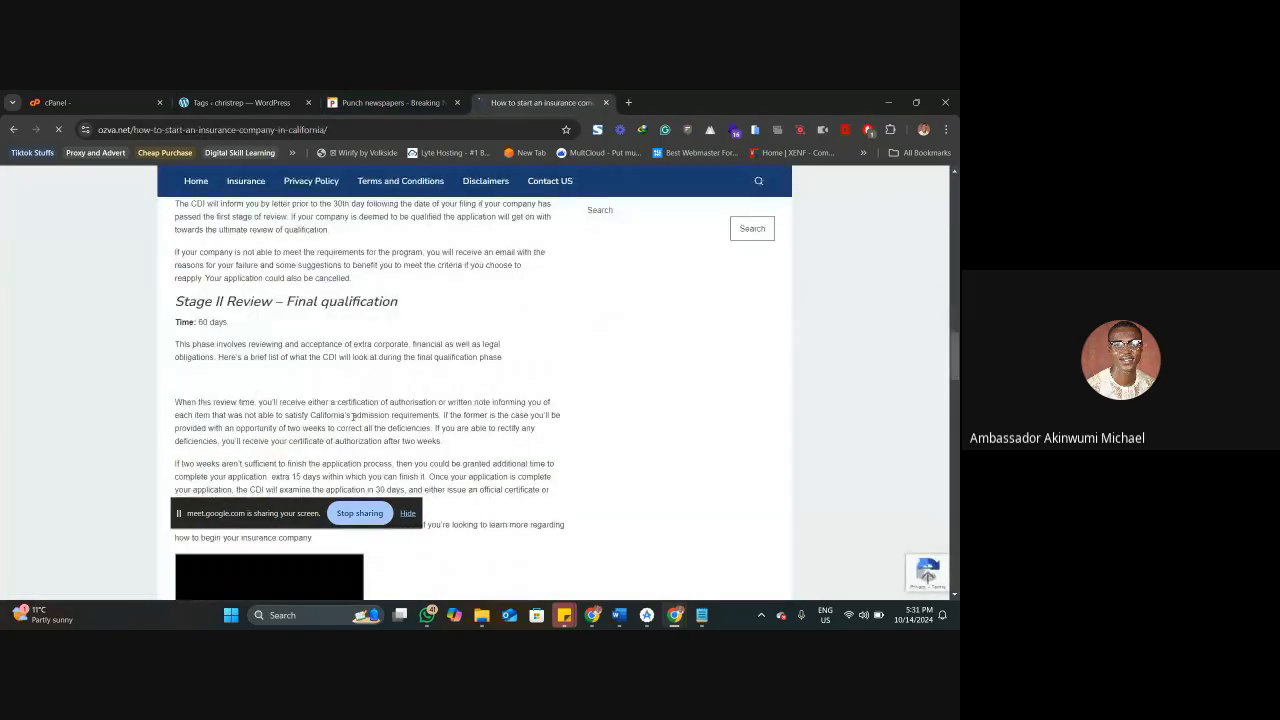
scroll(352, 418, "down", 15)
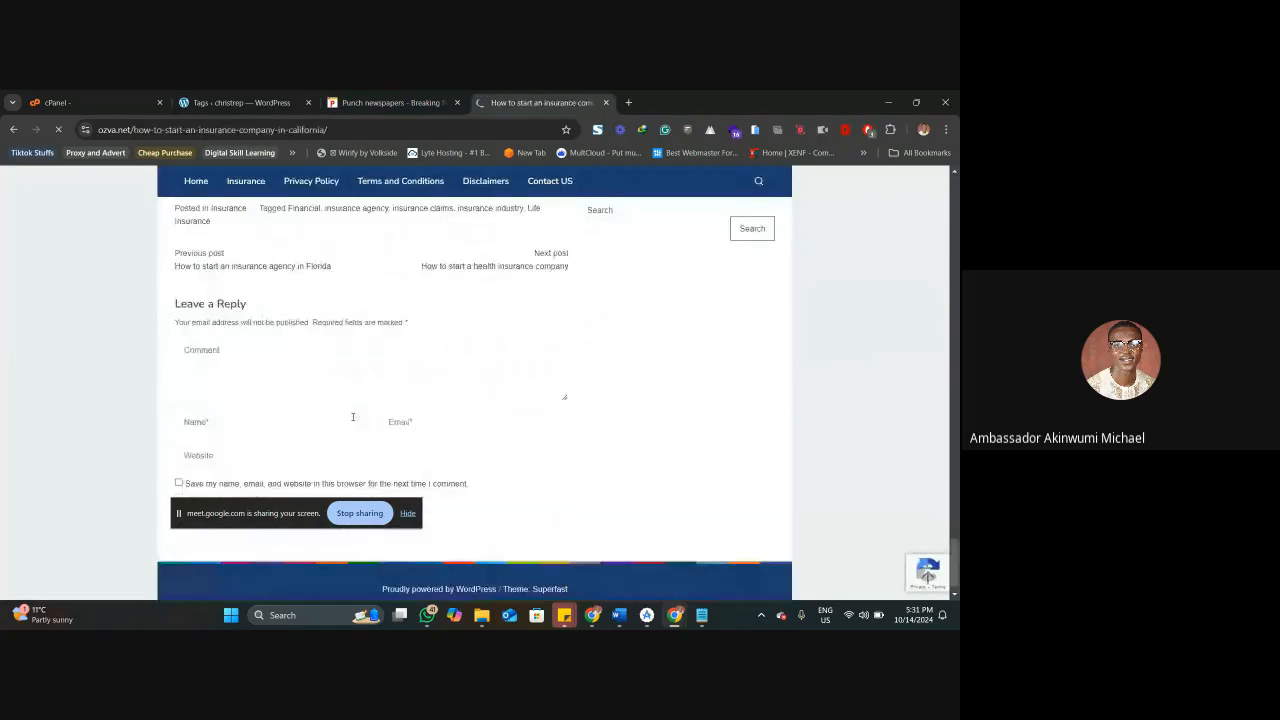
scroll(352, 418, "up", 3)
scroll(320, 408, "down", 1)
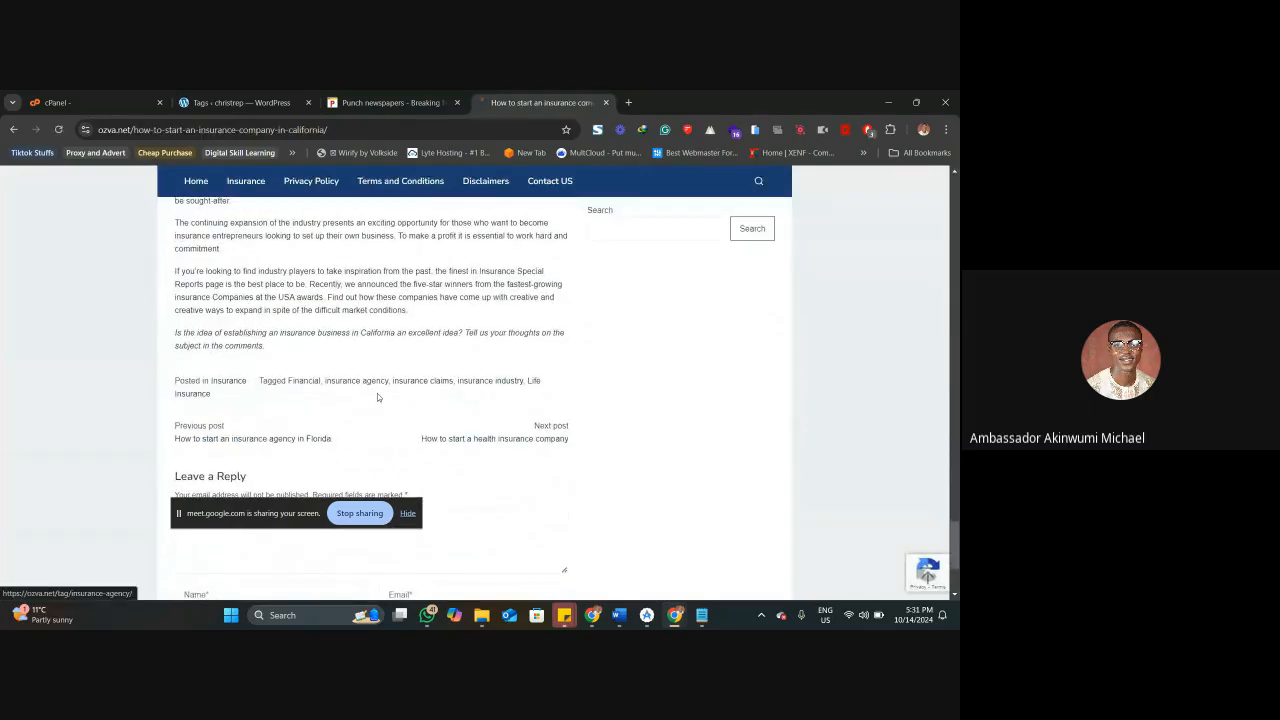
Open the Life Insurance tag archive from the Ozva article and examine its tagged posts and web address.
left_click(536, 382)
scroll(394, 325, "down", 3)
scroll(384, 292, "up", 3)
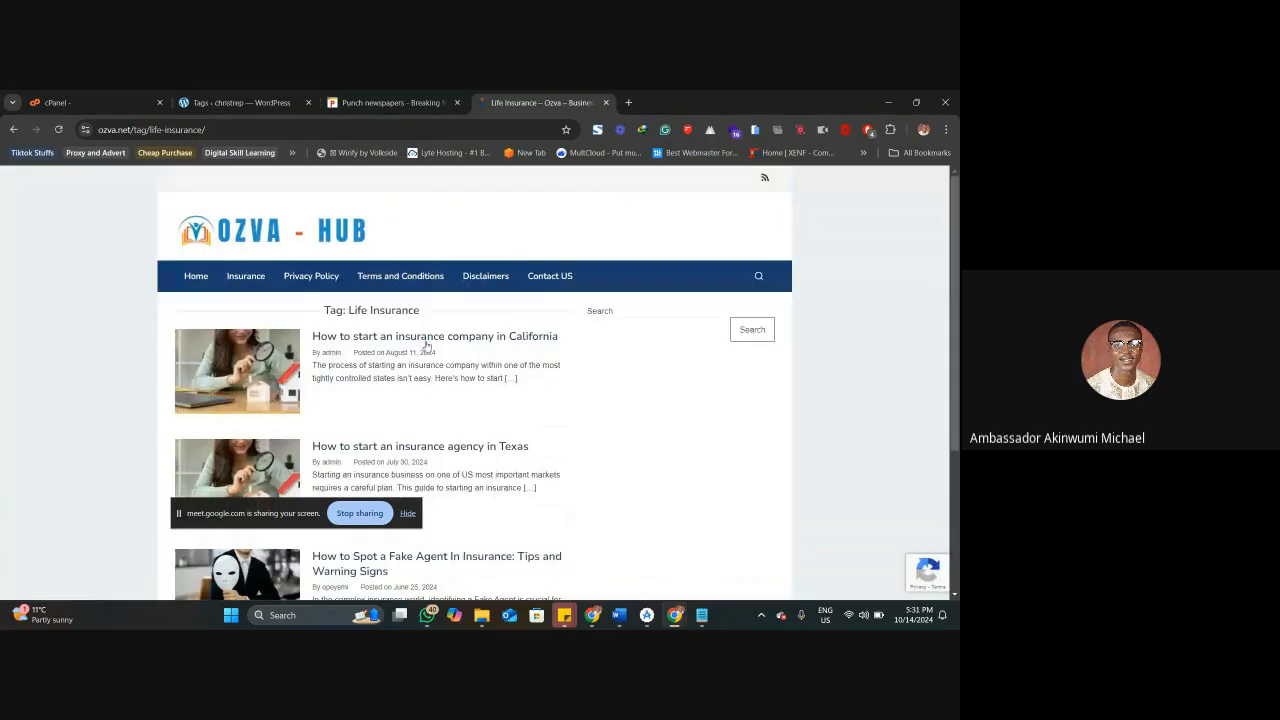
scroll(497, 340, "down", 1)
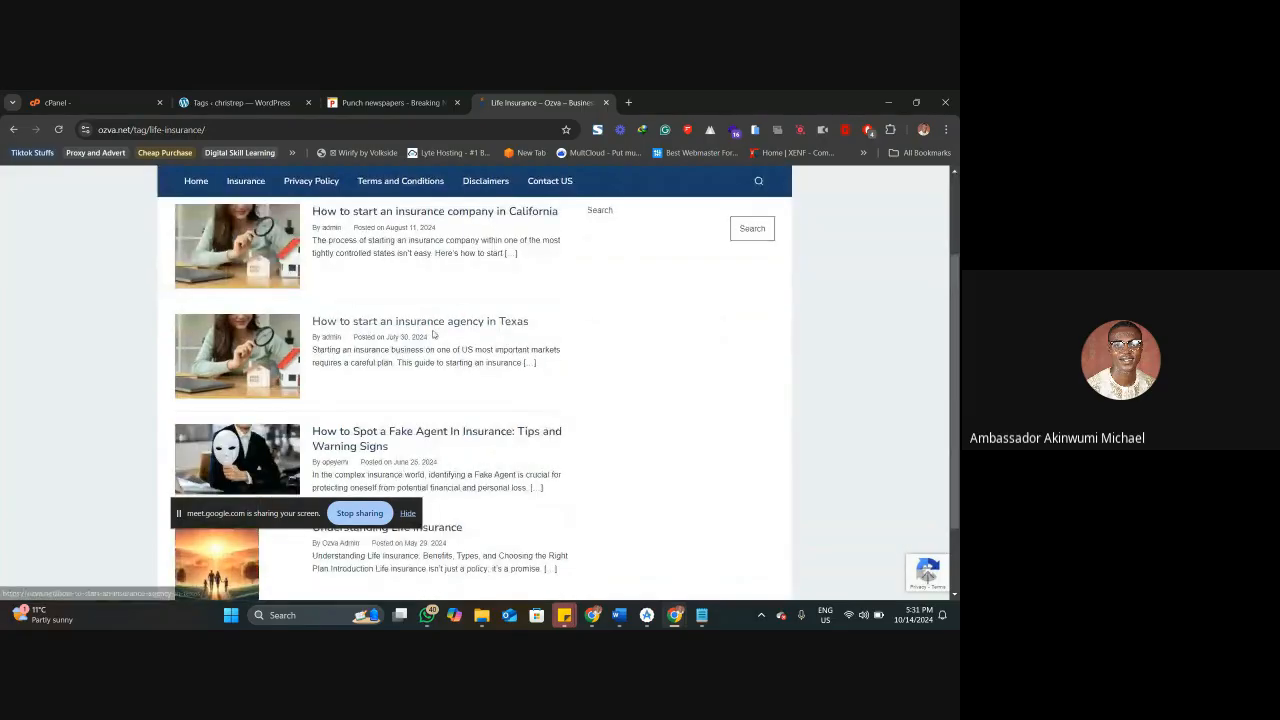
scroll(432, 362, "down", 1)
scroll(437, 399, "down", 1)
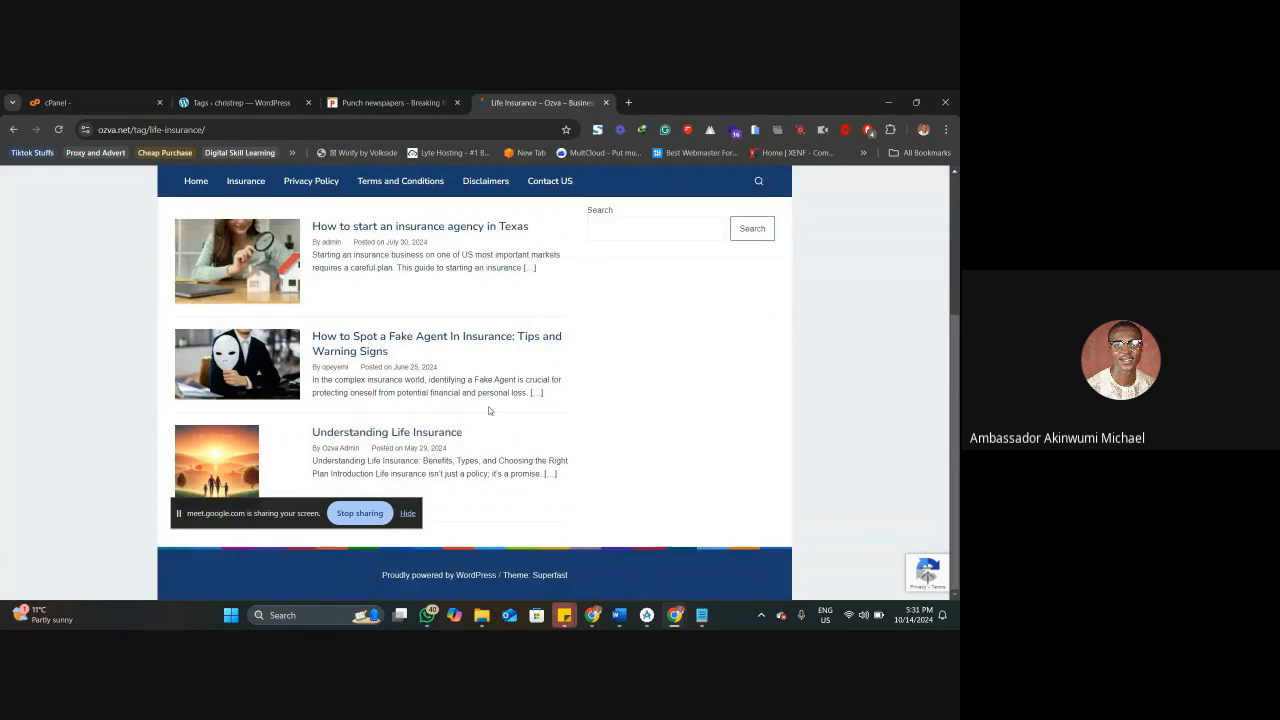
left_click(135, 129)
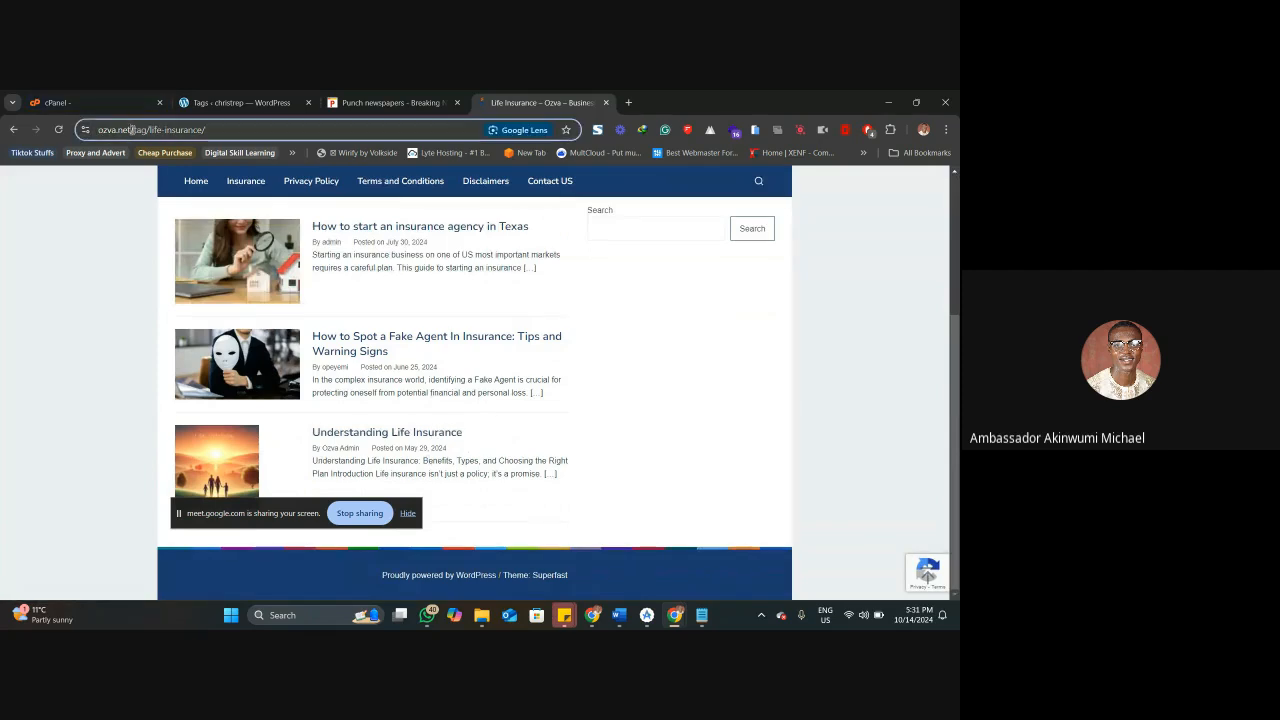
left_click(199, 129)
left_click(236, 129)
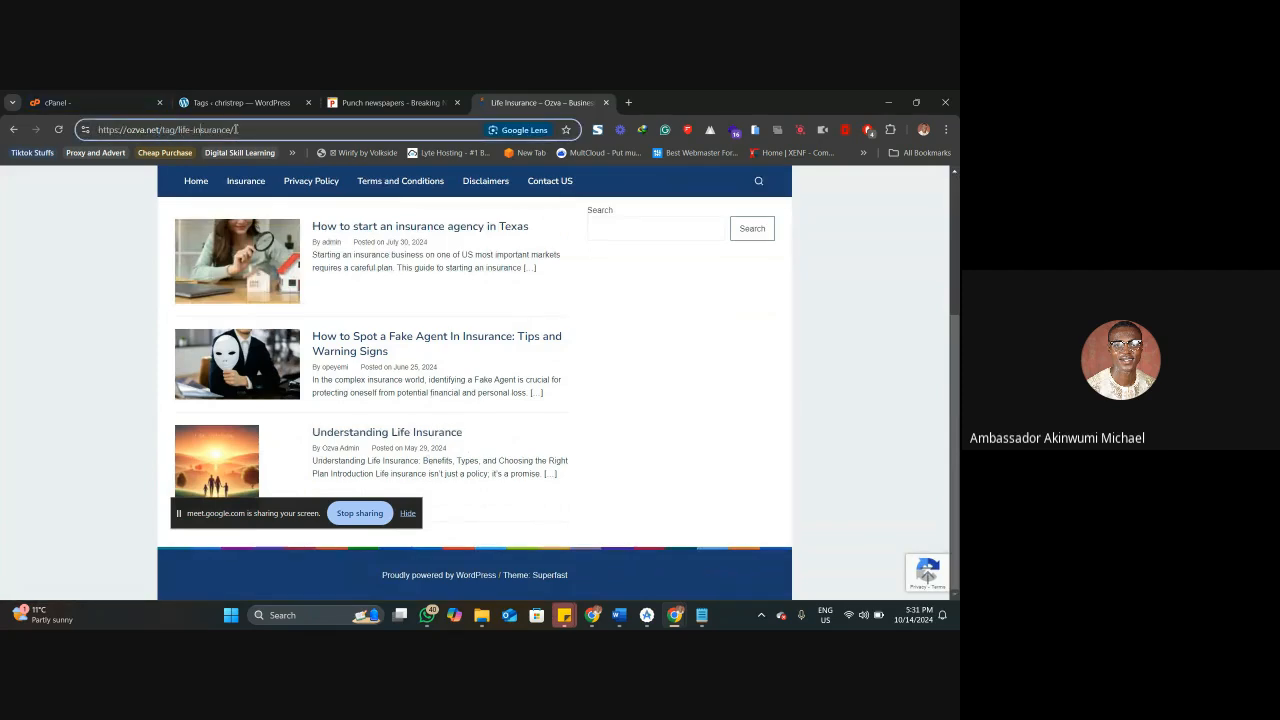
Switch to the Punch site, open the article on NaRSAC's role in Nigeria's road safety strategy, and look for tags around its ending.
left_click(360, 100)
scroll(365, 368, "down", 1)
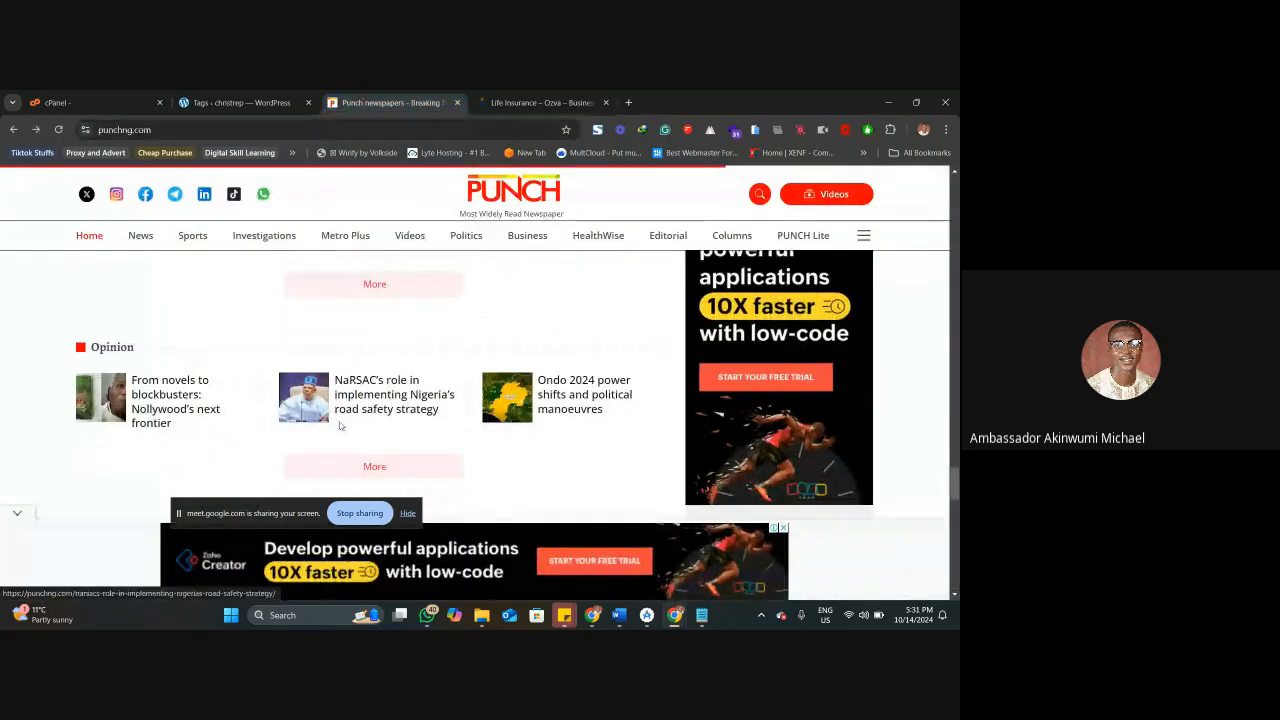
left_click(367, 366)
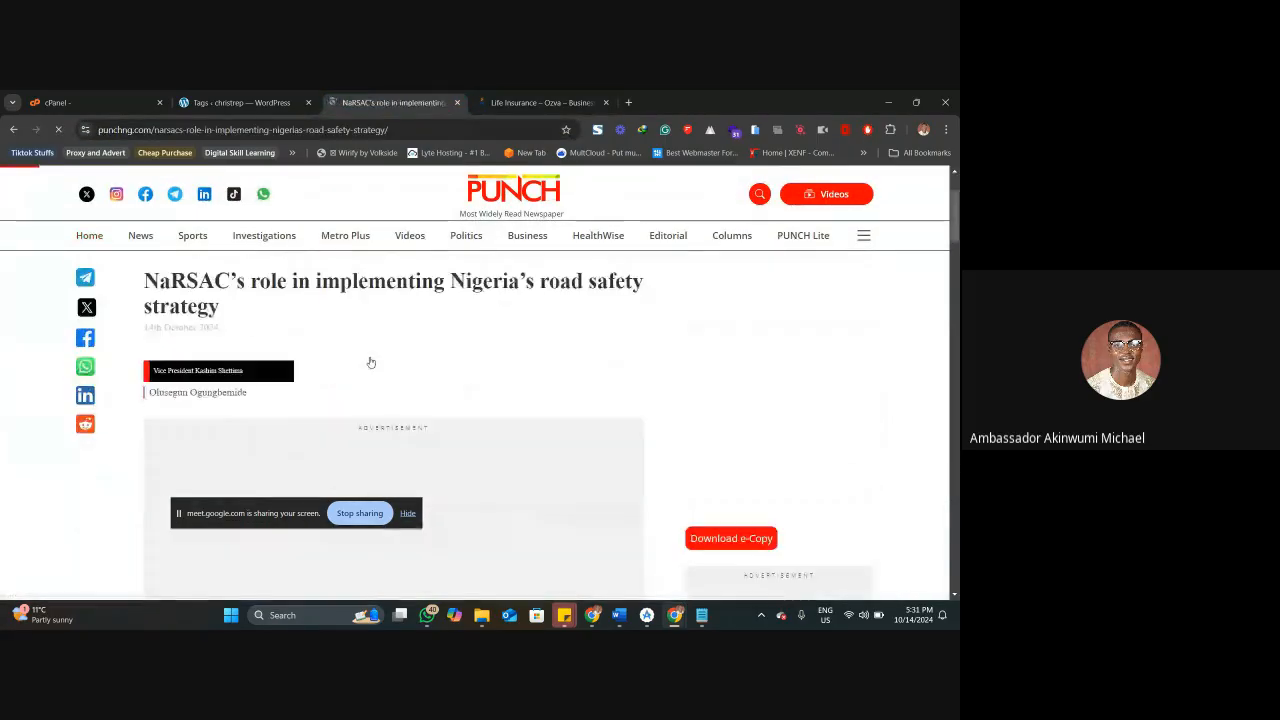
scroll(368, 363, "down", 5)
scroll(370, 362, "down", 20)
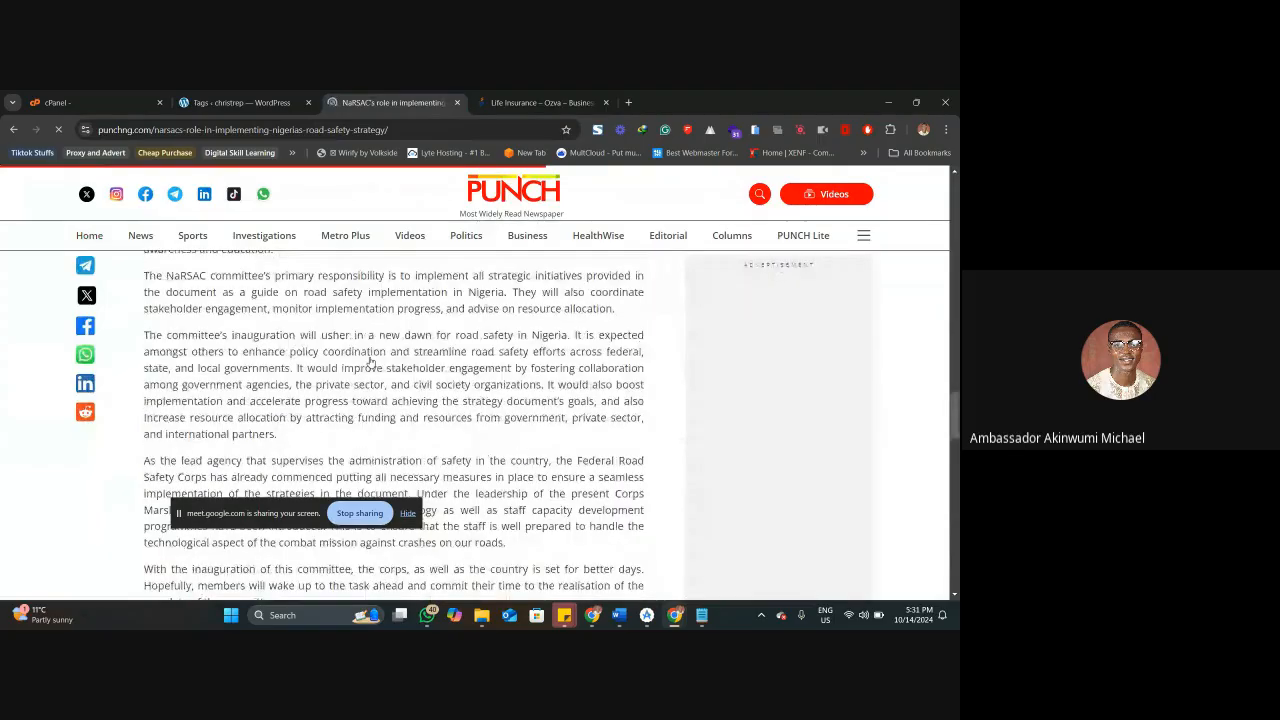
scroll(370, 362, "up", 3)
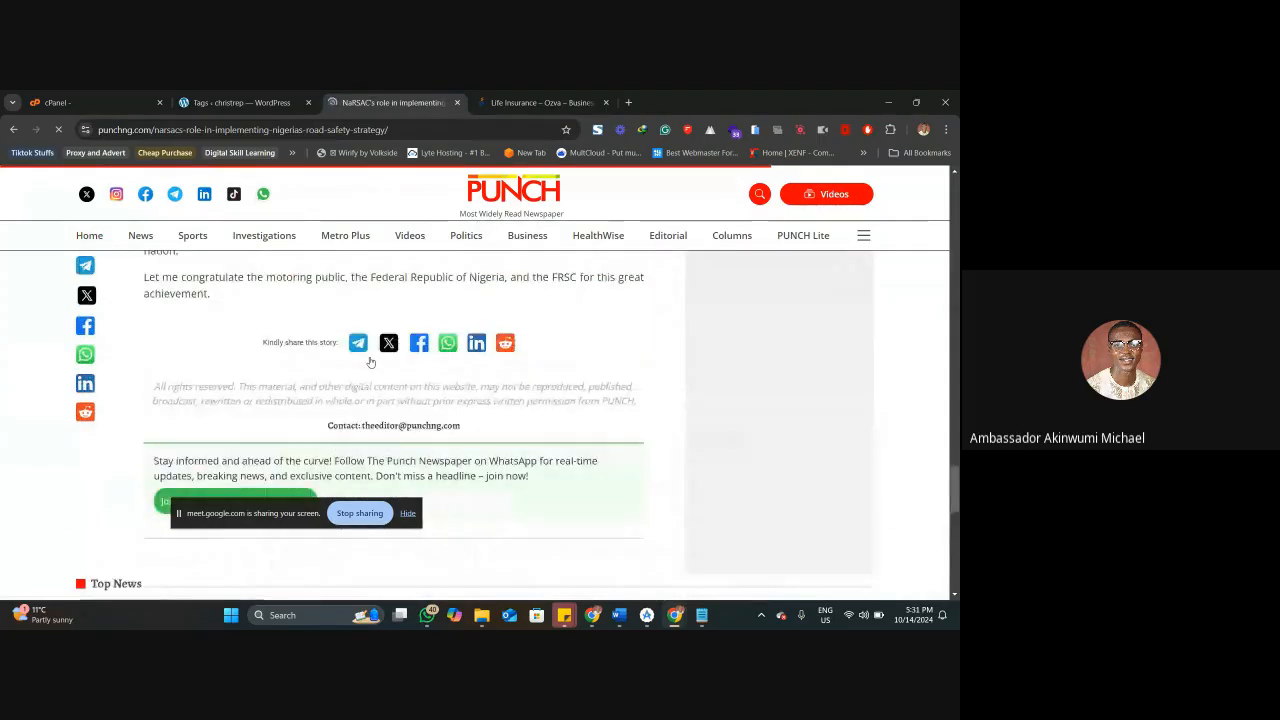
scroll(322, 371, "up", 1)
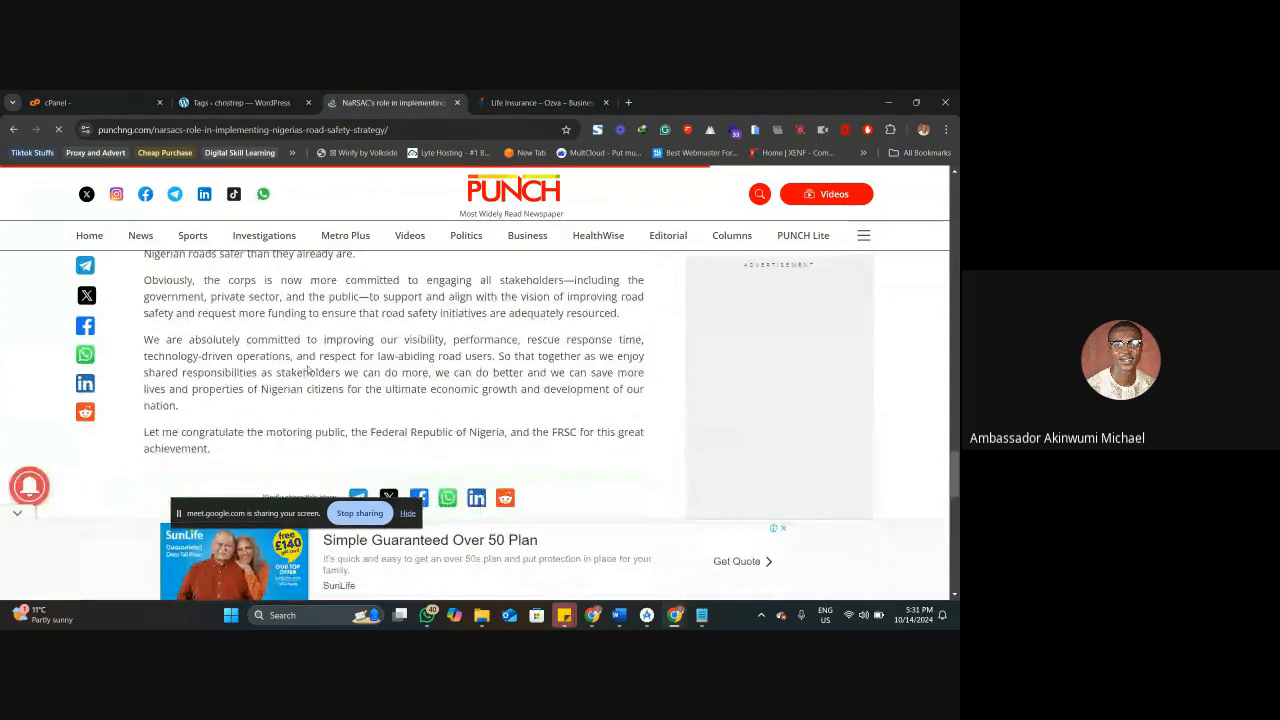
scroll(323, 368, "down", 3)
scroll(337, 366, "up", 2)
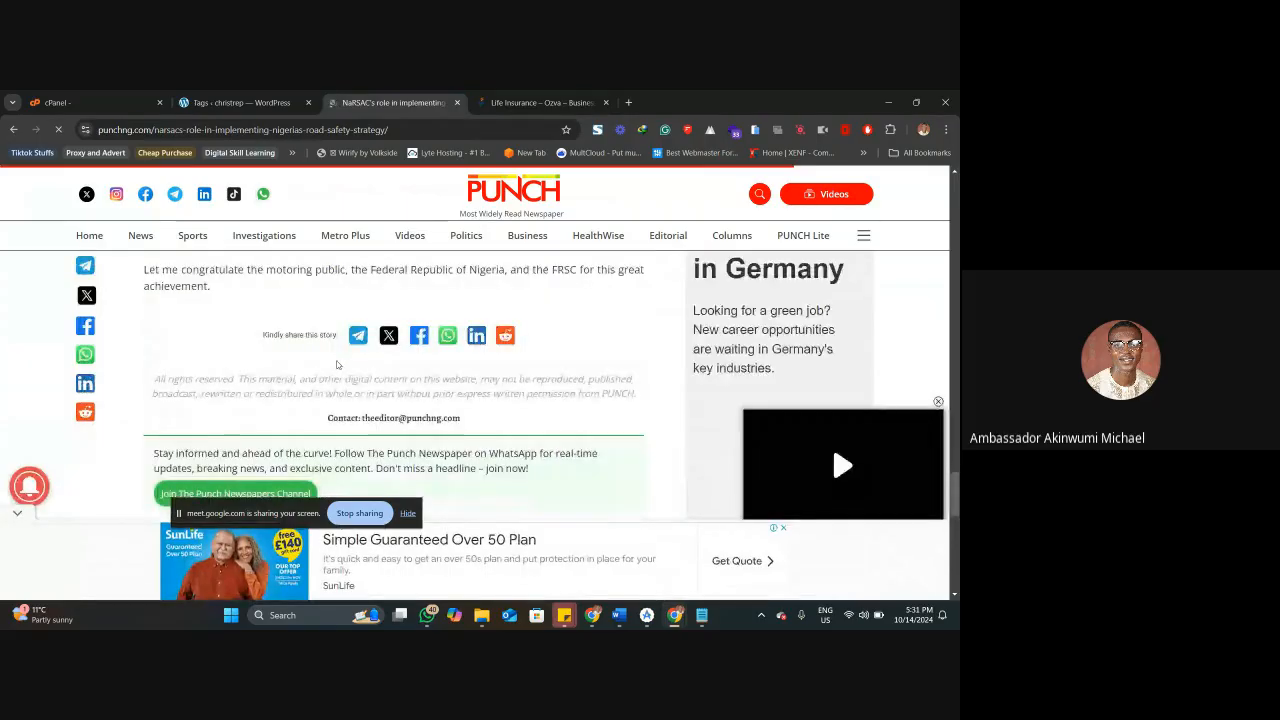
scroll(338, 366, "up", 3)
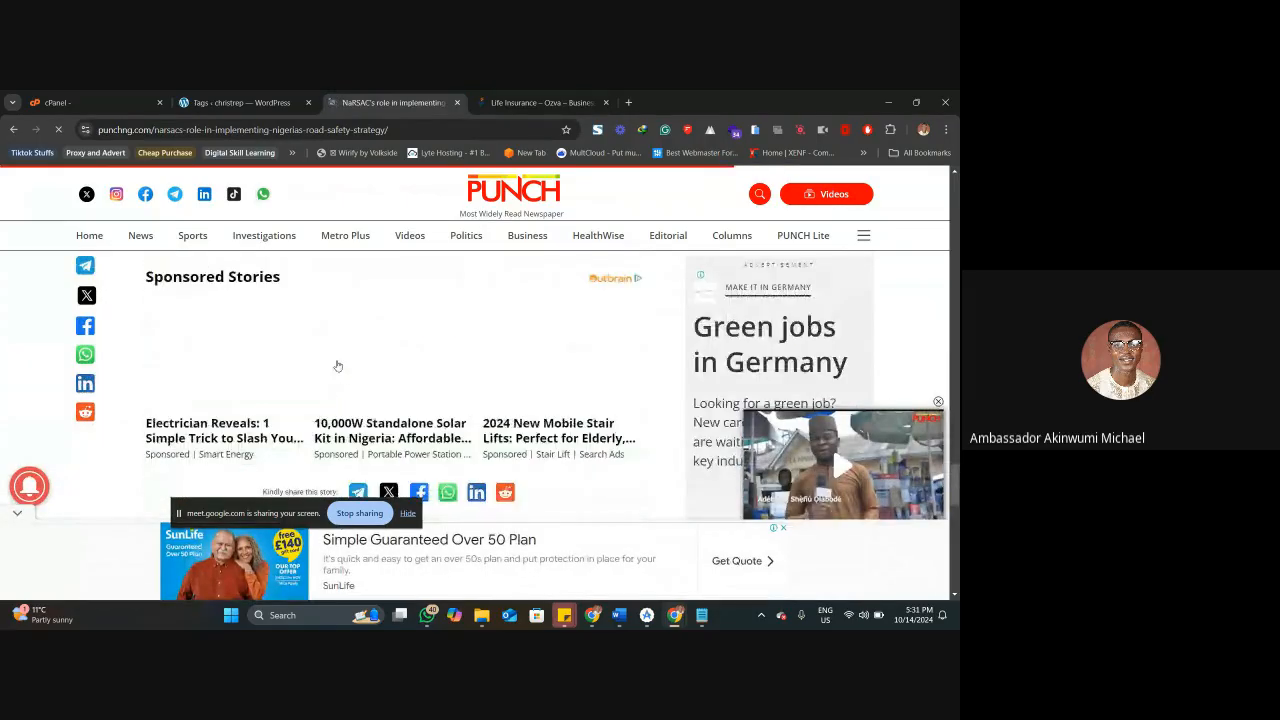
Examine the category links in the Punch page footer and review the article back up to its headline.
scroll(337, 366, "down", 6)
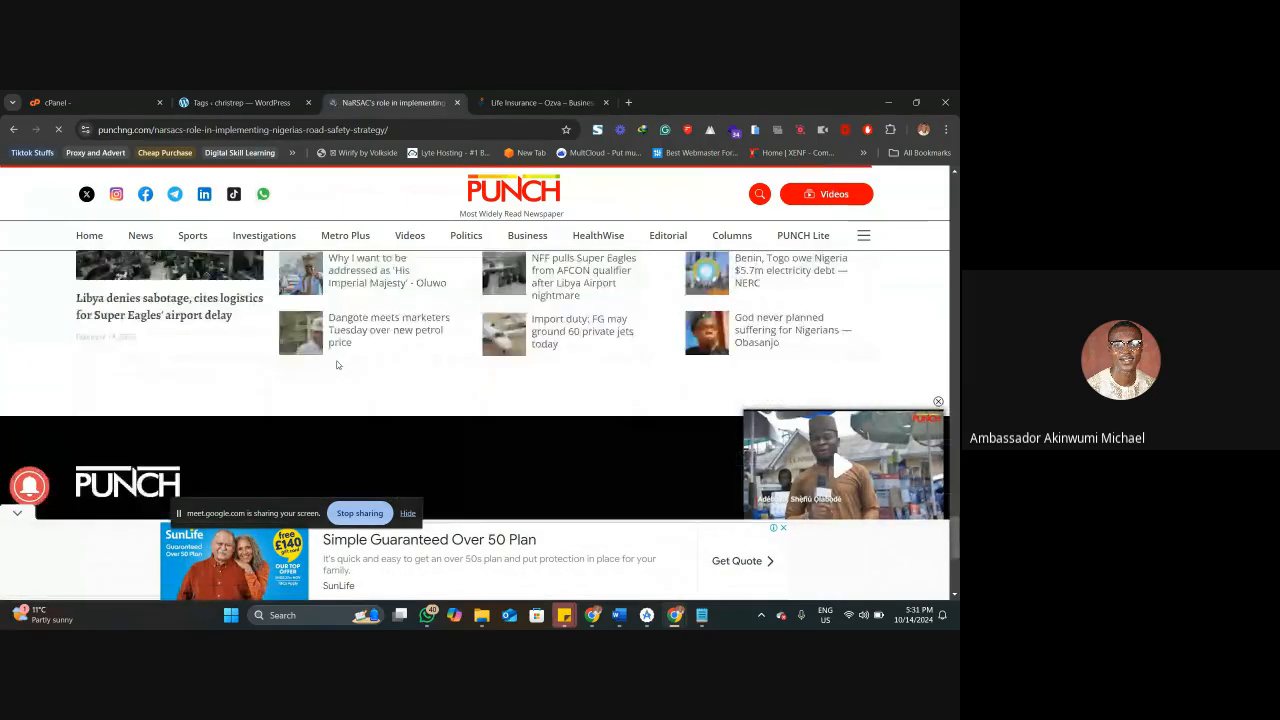
scroll(337, 365, "down", 3)
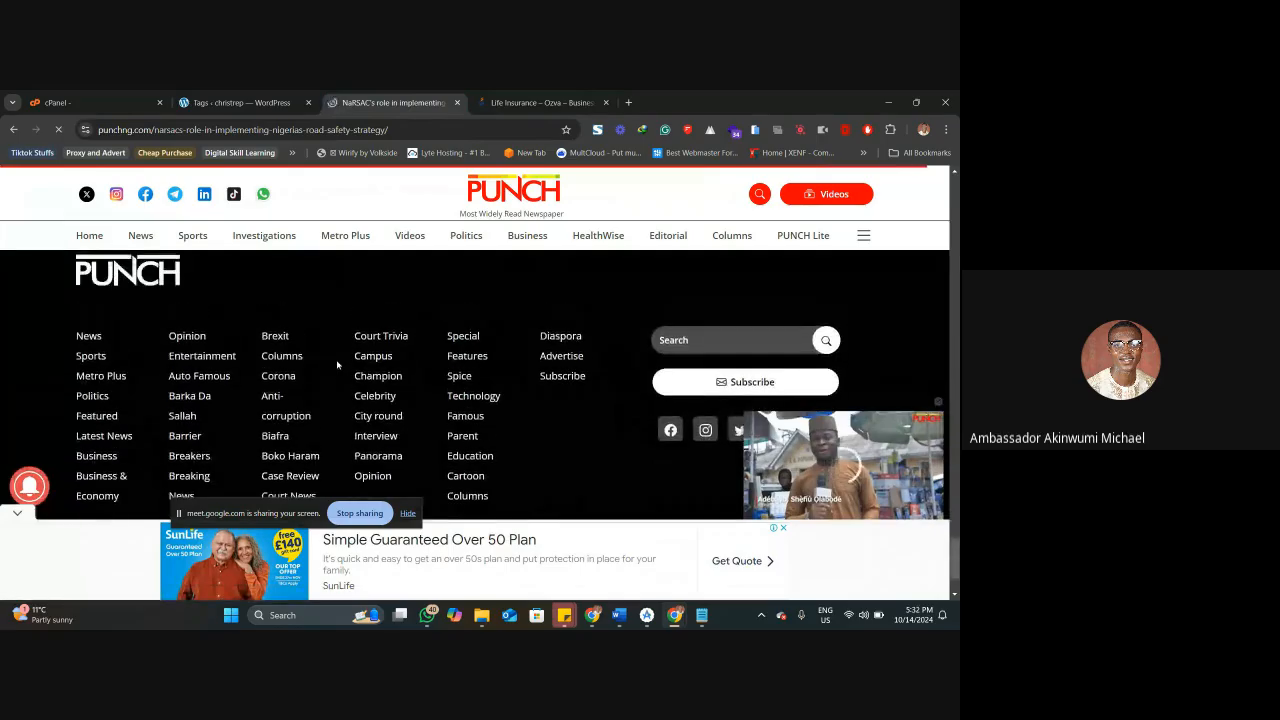
scroll(337, 365, "up", 1)
scroll(337, 365, "down", 2)
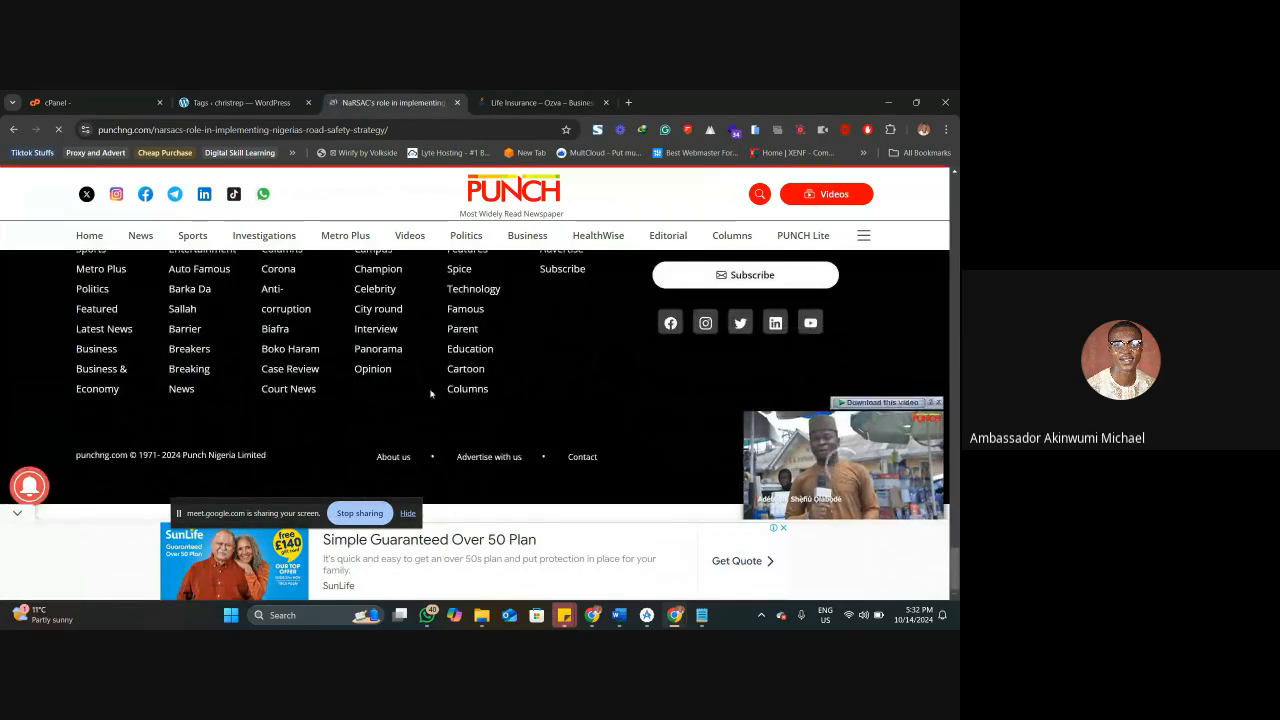
scroll(561, 364, "up", 2)
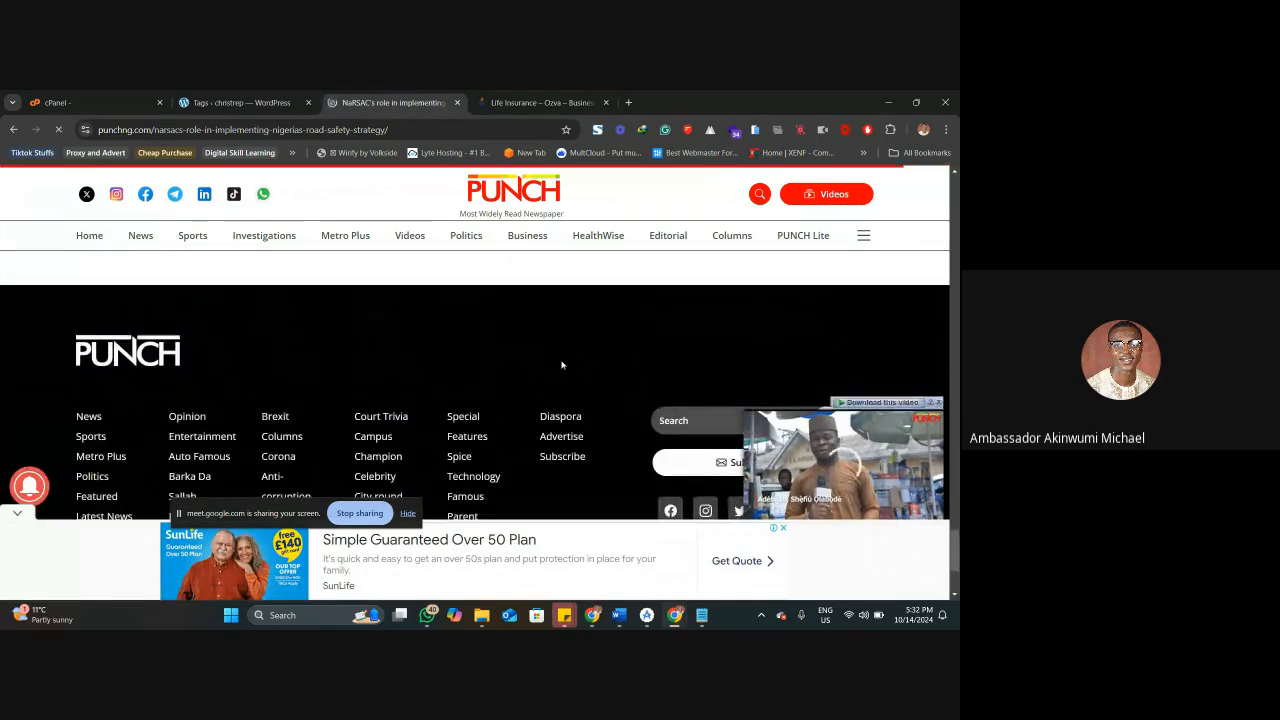
scroll(561, 364, "up", 5)
scroll(561, 362, "up", 5)
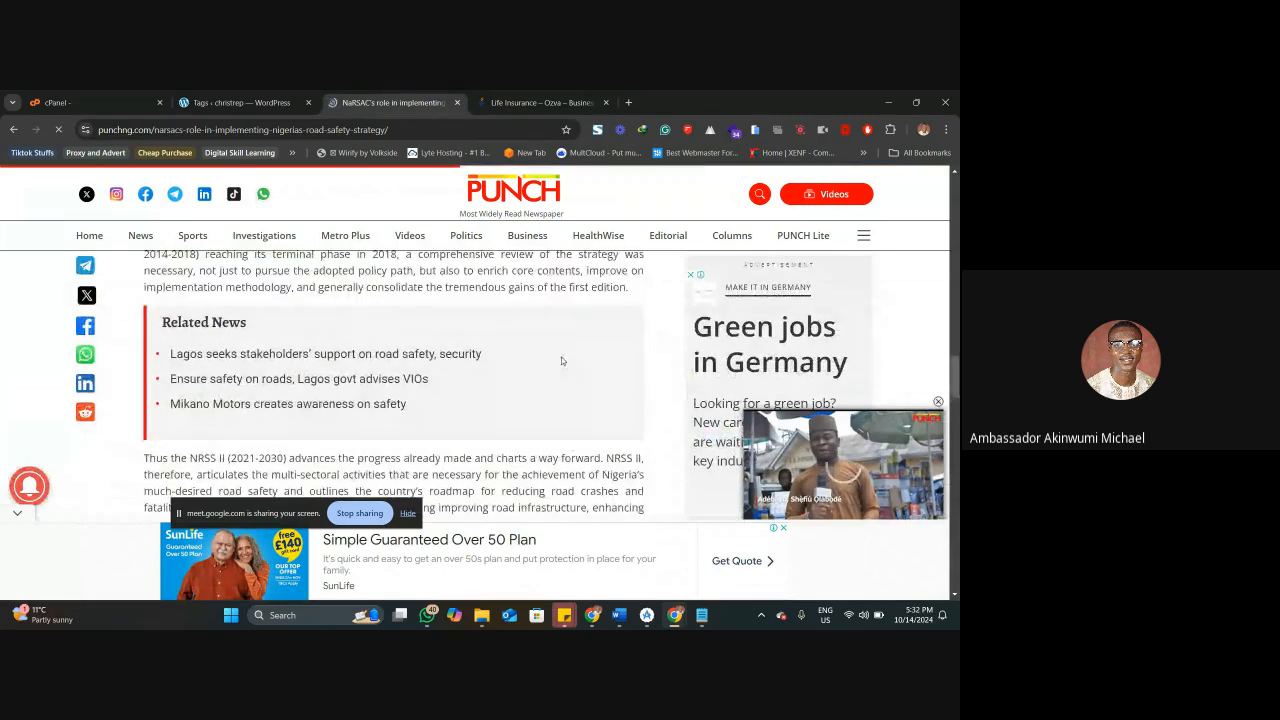
scroll(561, 361, "up", 10)
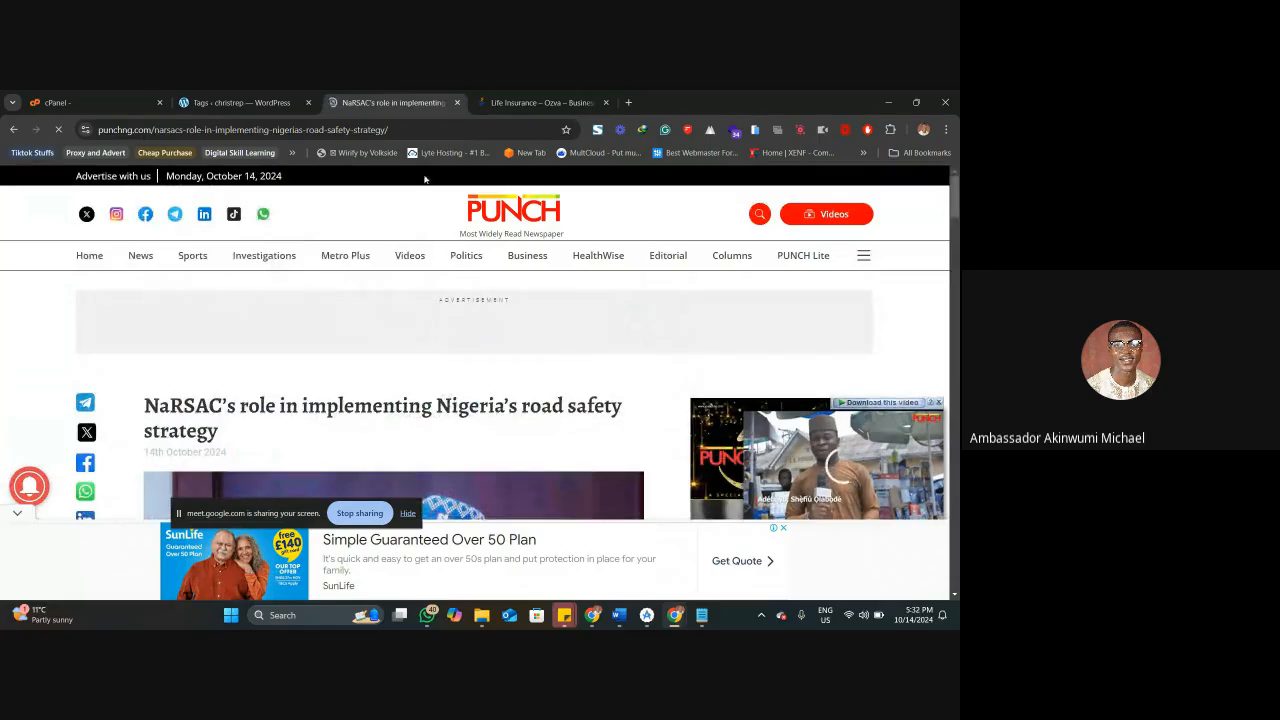
Return to WordPress, open the media library, and examine its date and media type filter options.
left_click(245, 102)
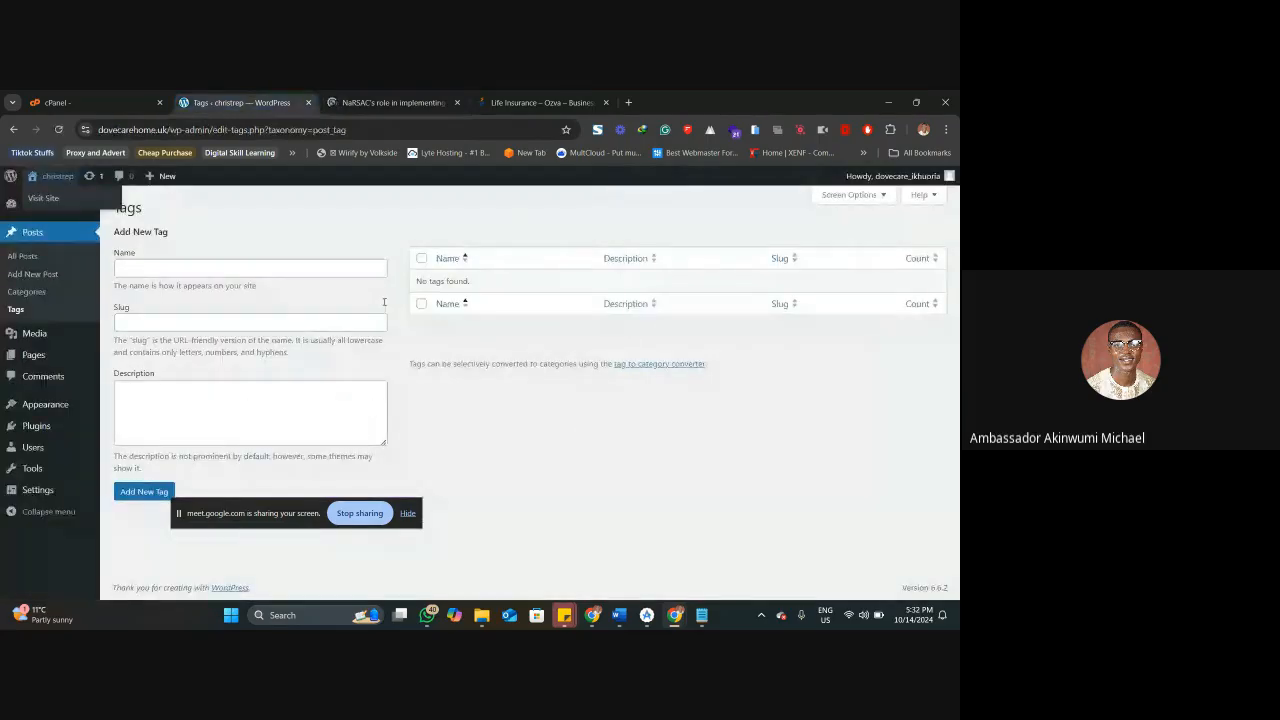
left_click(377, 102)
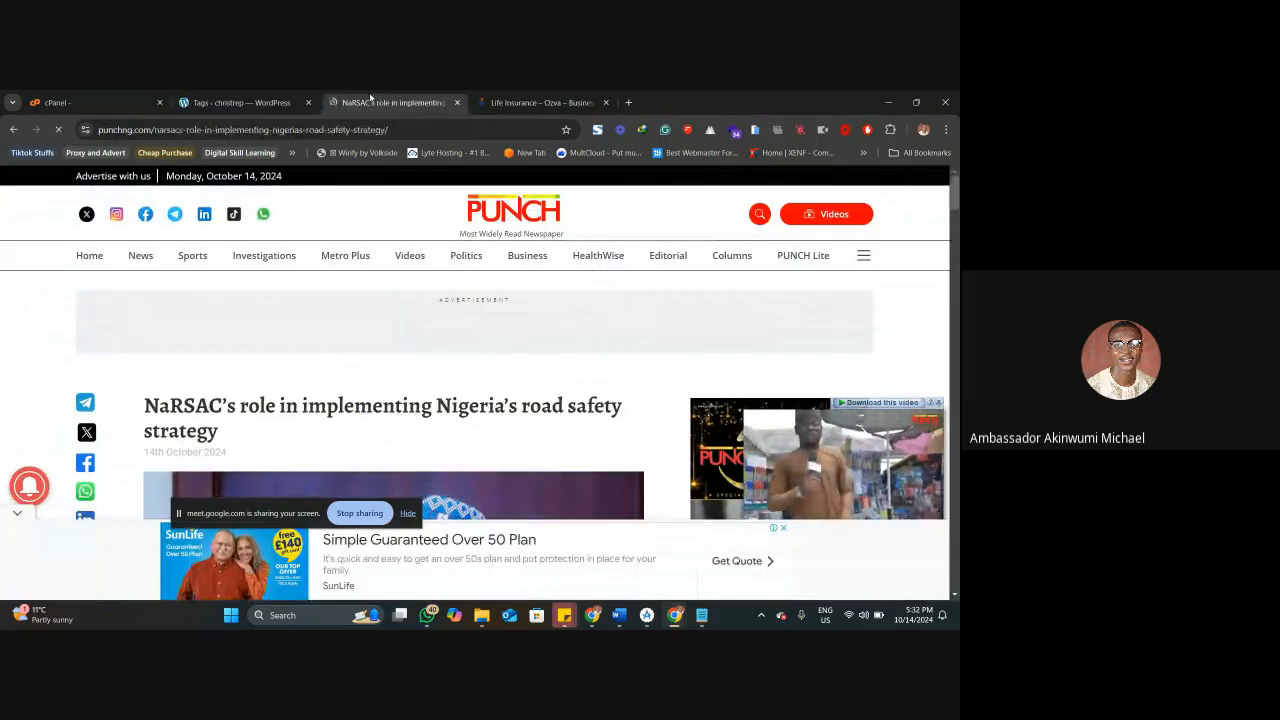
left_click(240, 102)
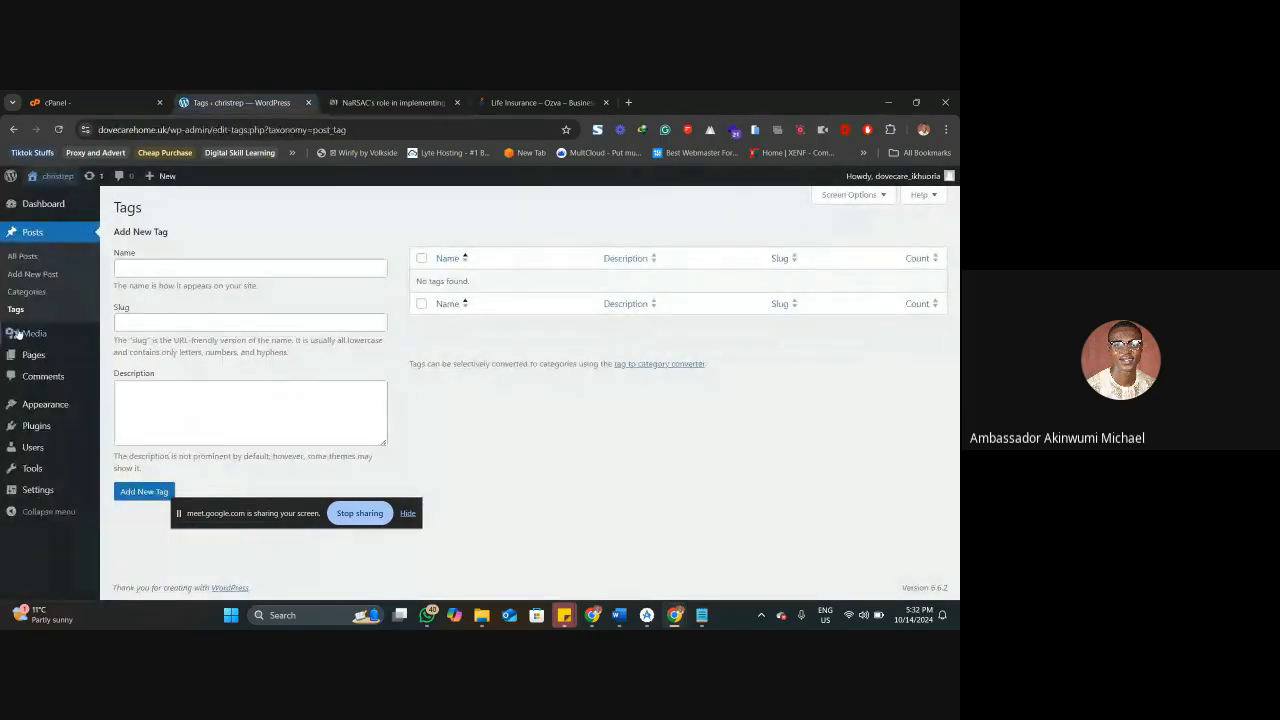
left_click(60, 334)
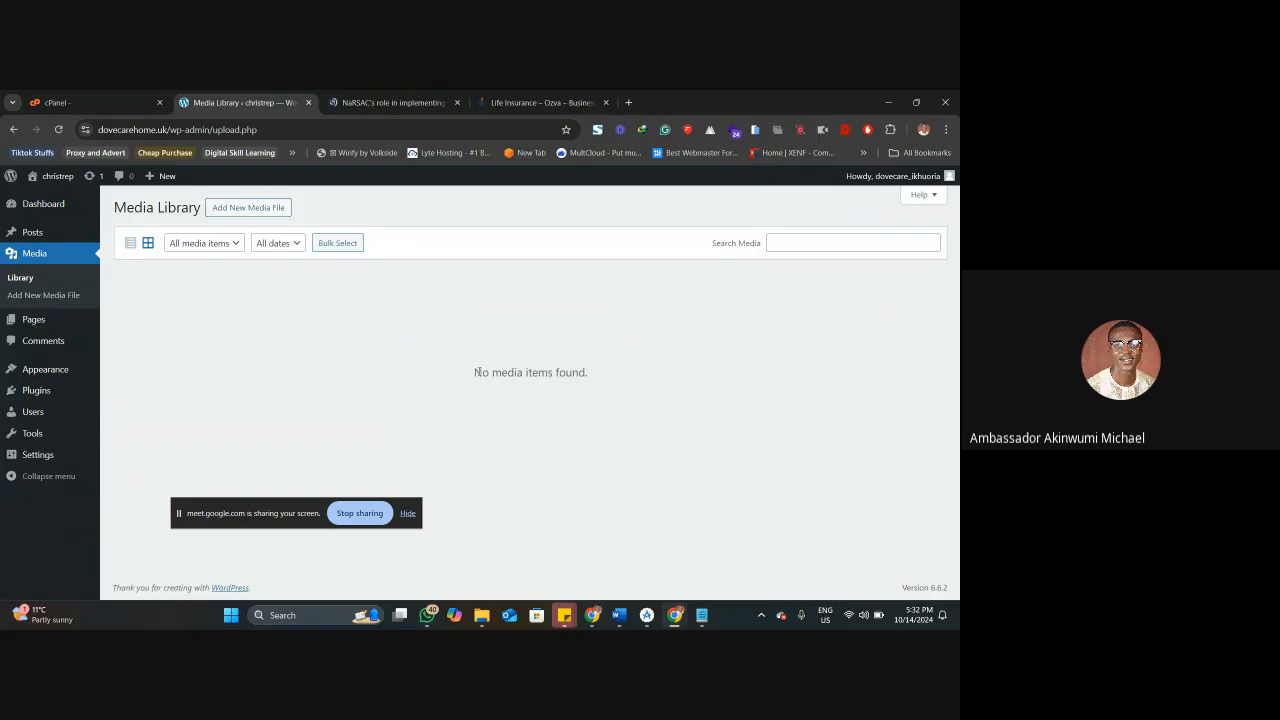
left_click(259, 247)
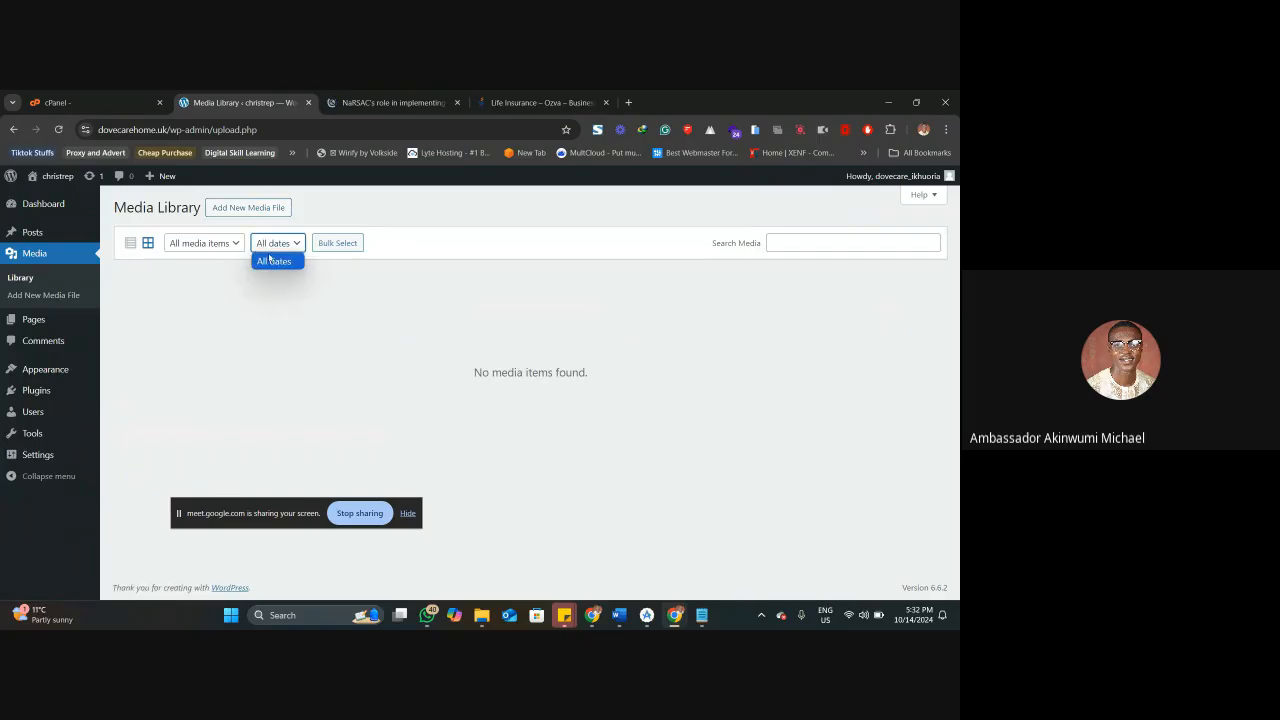
left_click(203, 243)
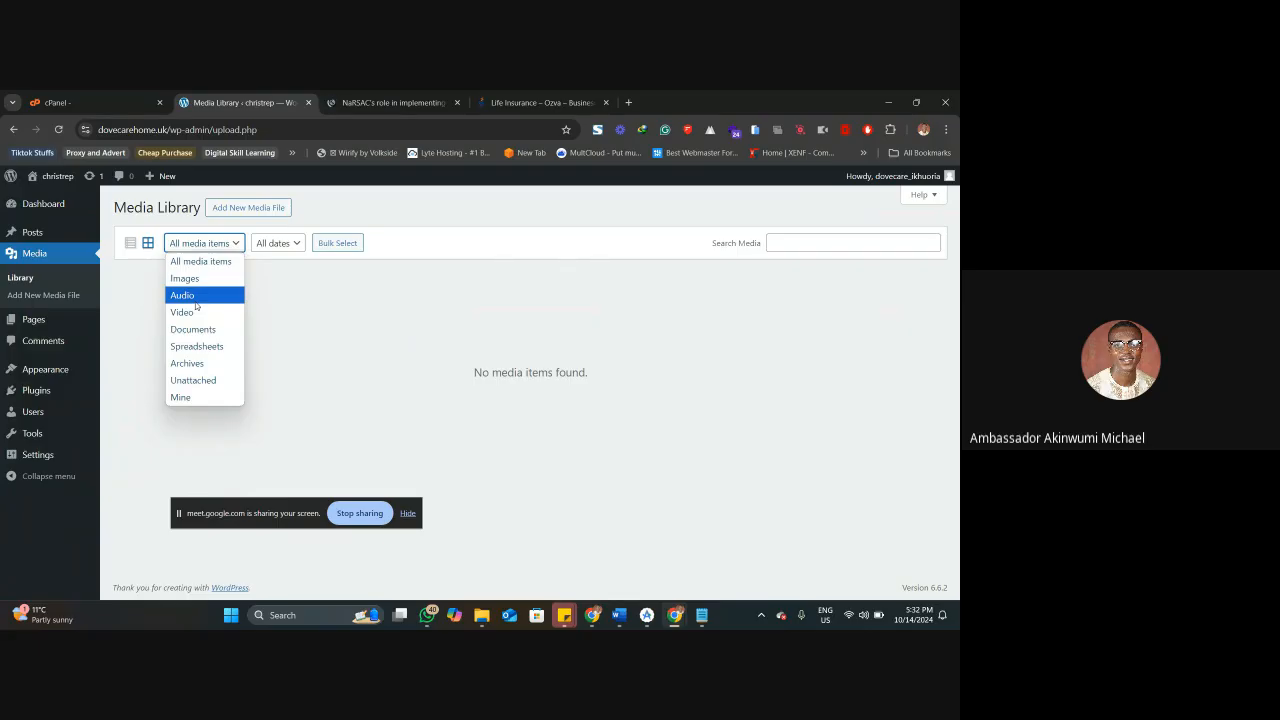
left_click(291, 327)
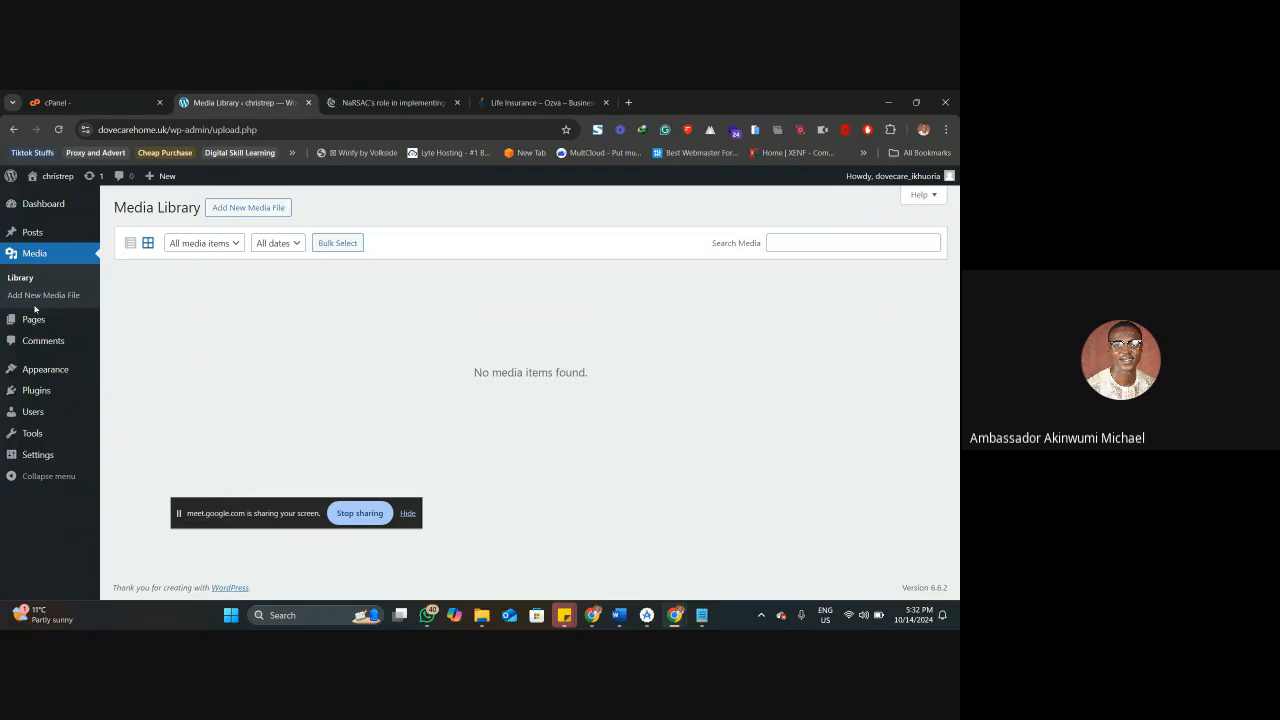
Open the WordPress pages list, examine the quick edit options of the Privacy Policy page, and cancel them without changes.
mouse_move(33, 319)
left_click(143, 327)
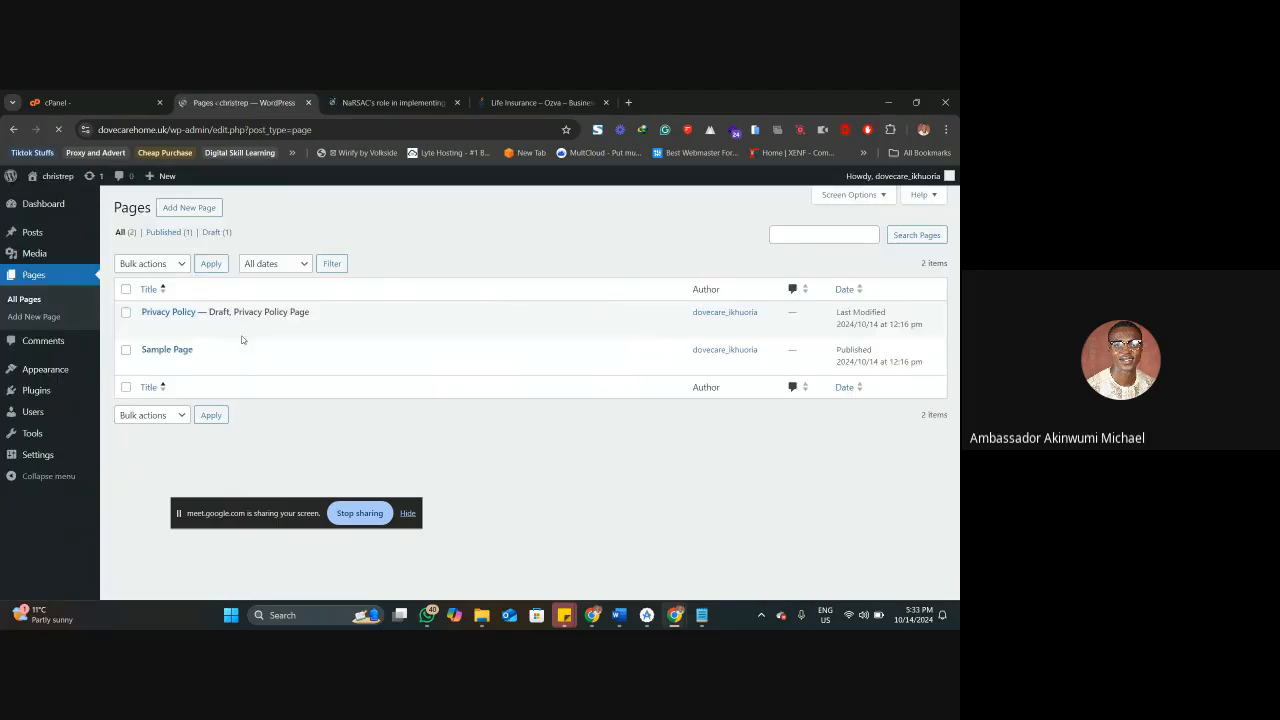
mouse_move(241, 340)
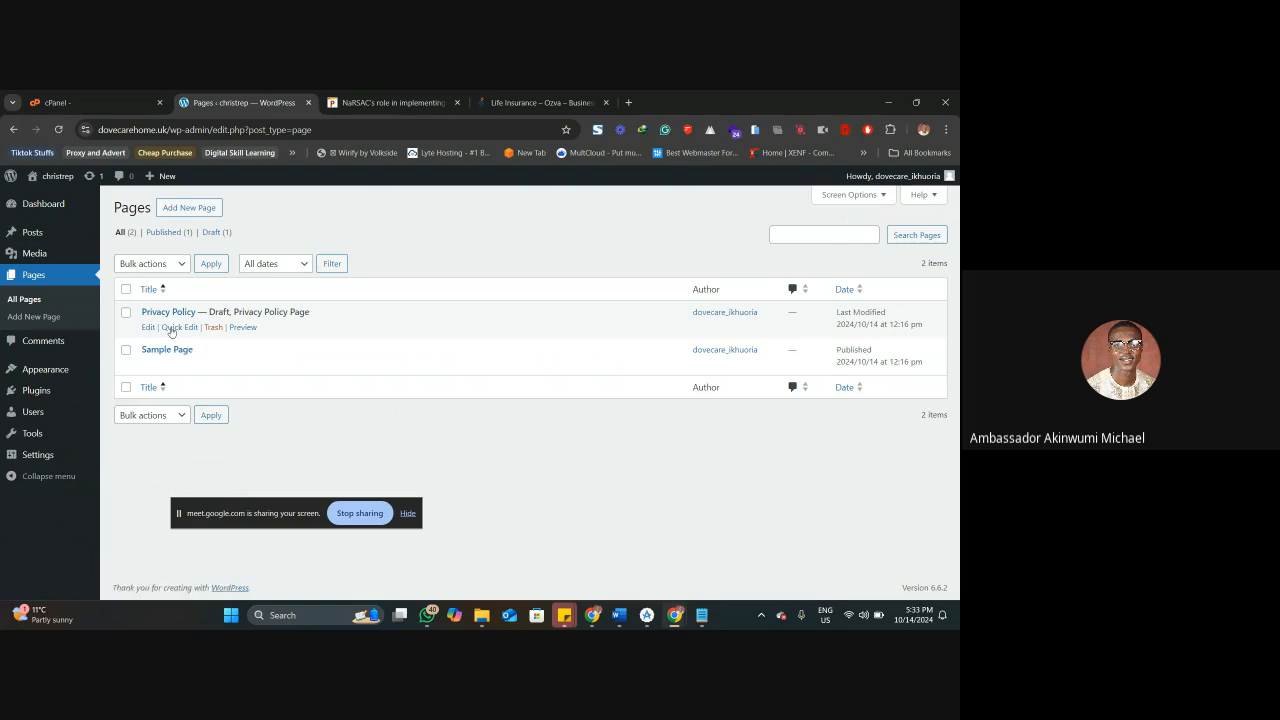
left_click(172, 331)
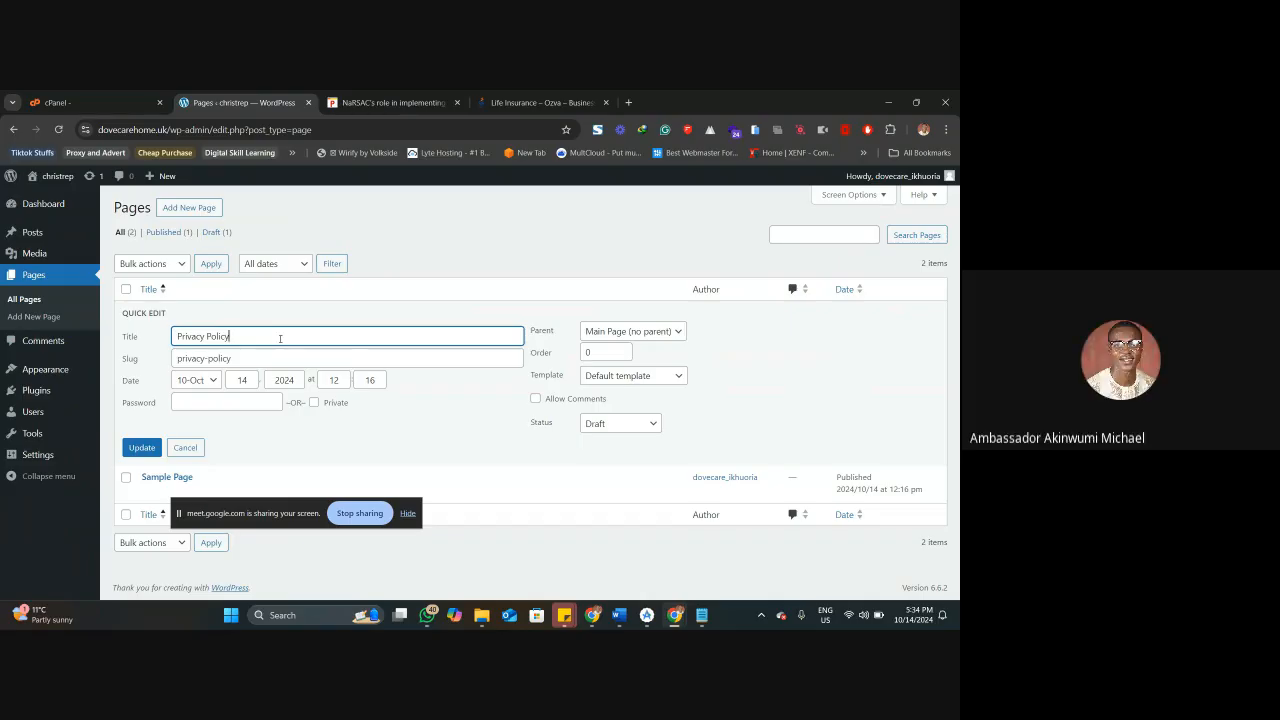
left_click(194, 454)
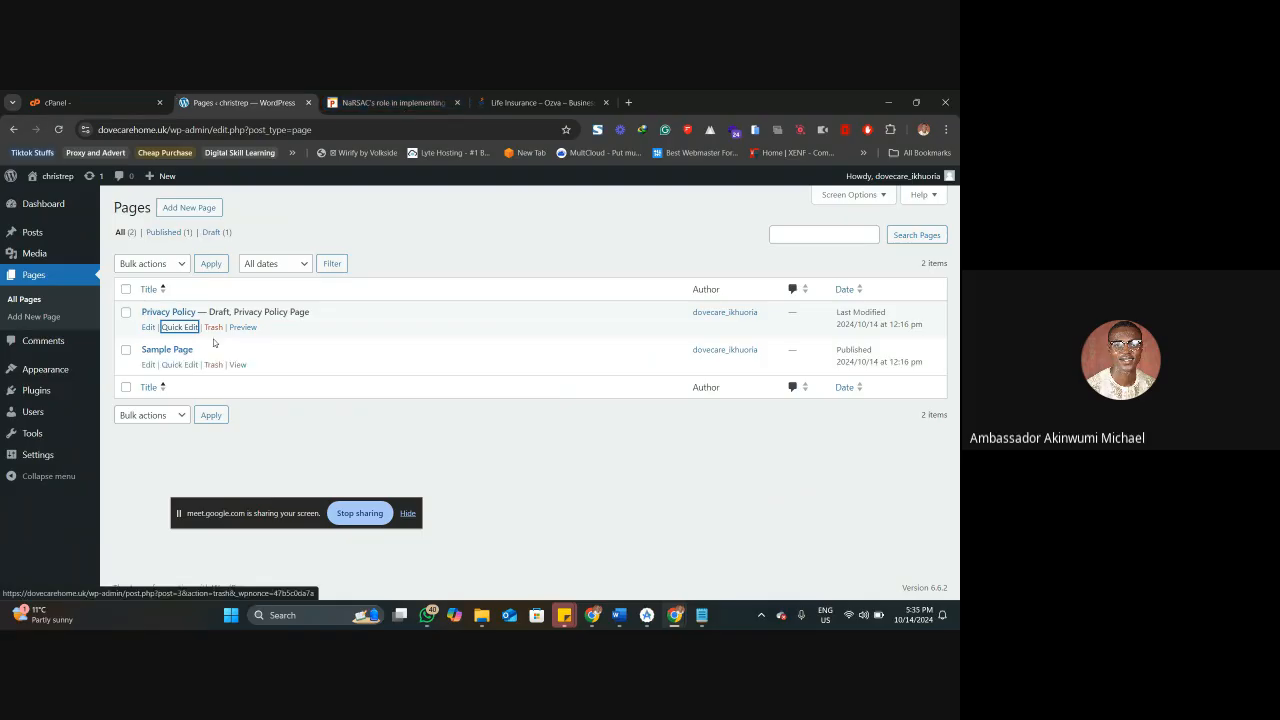
Open the WordPress comments list, and look for a comment section at the end of the Punch article on NaRSAC.
left_click(54, 343)
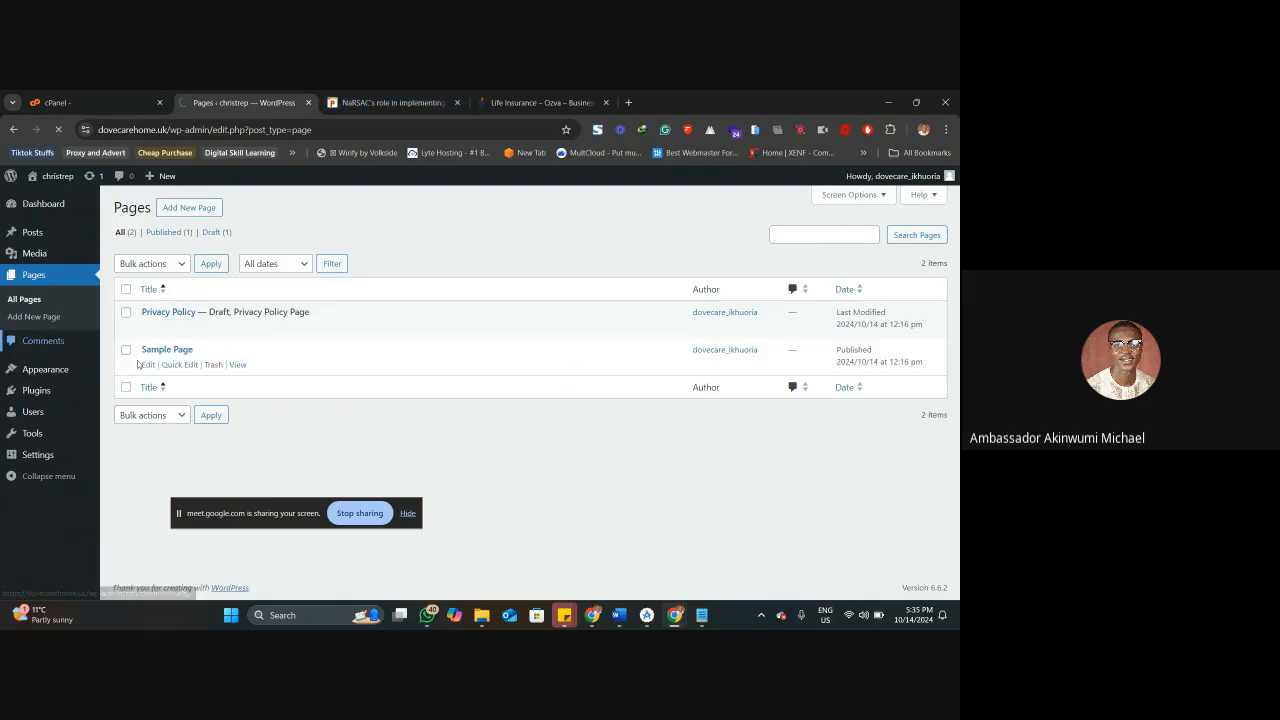
left_click(403, 101)
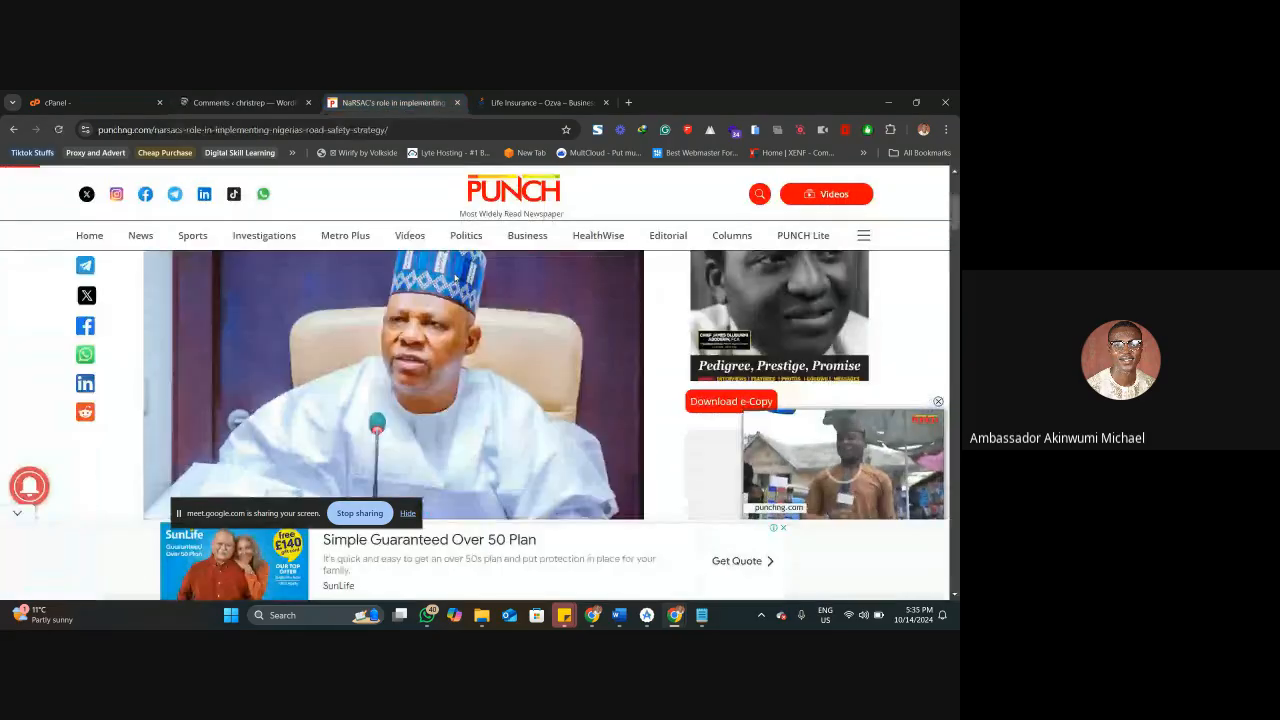
scroll(438, 374, "down", 5)
scroll(438, 374, "down", 5)
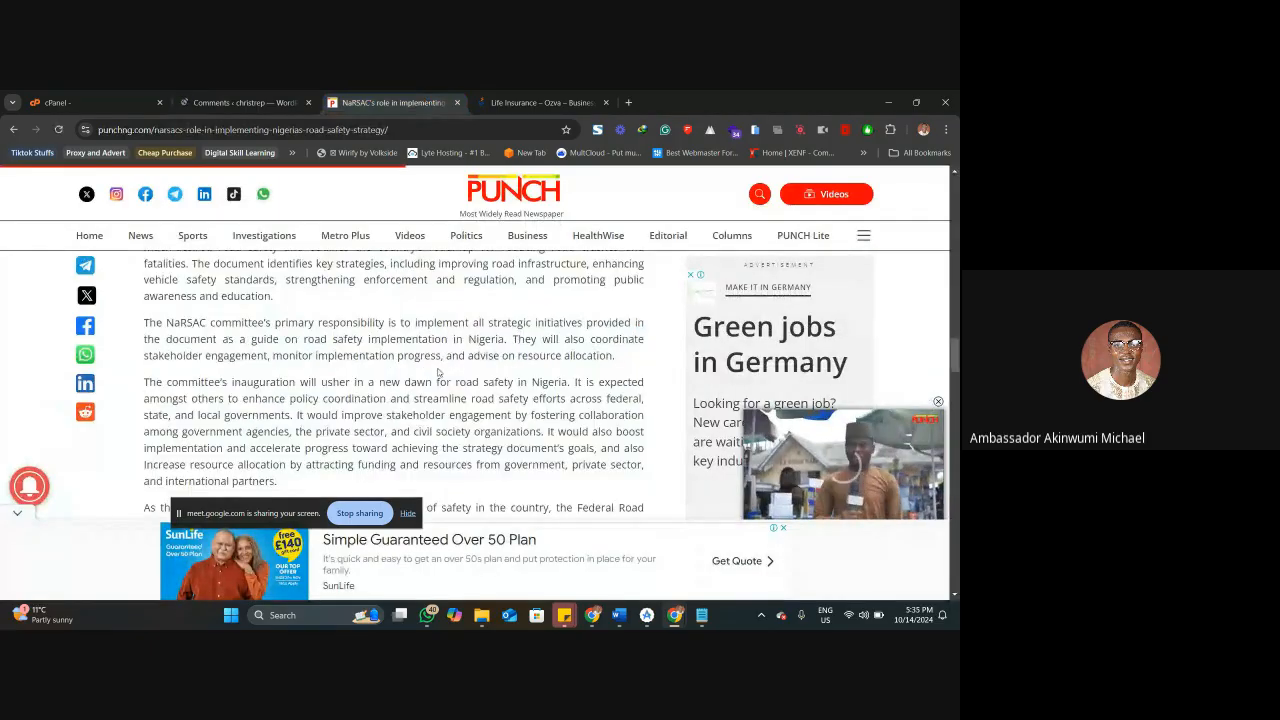
scroll(438, 372, "down", 10)
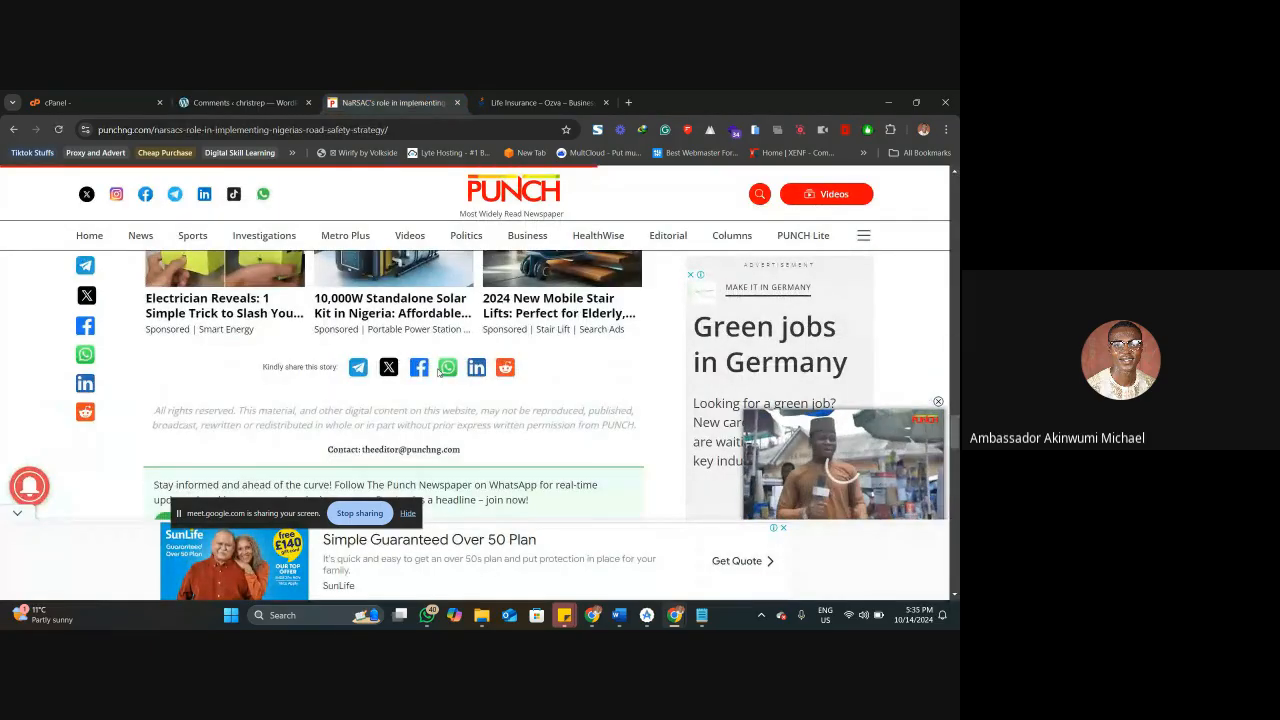
scroll(437, 371, "down", 10)
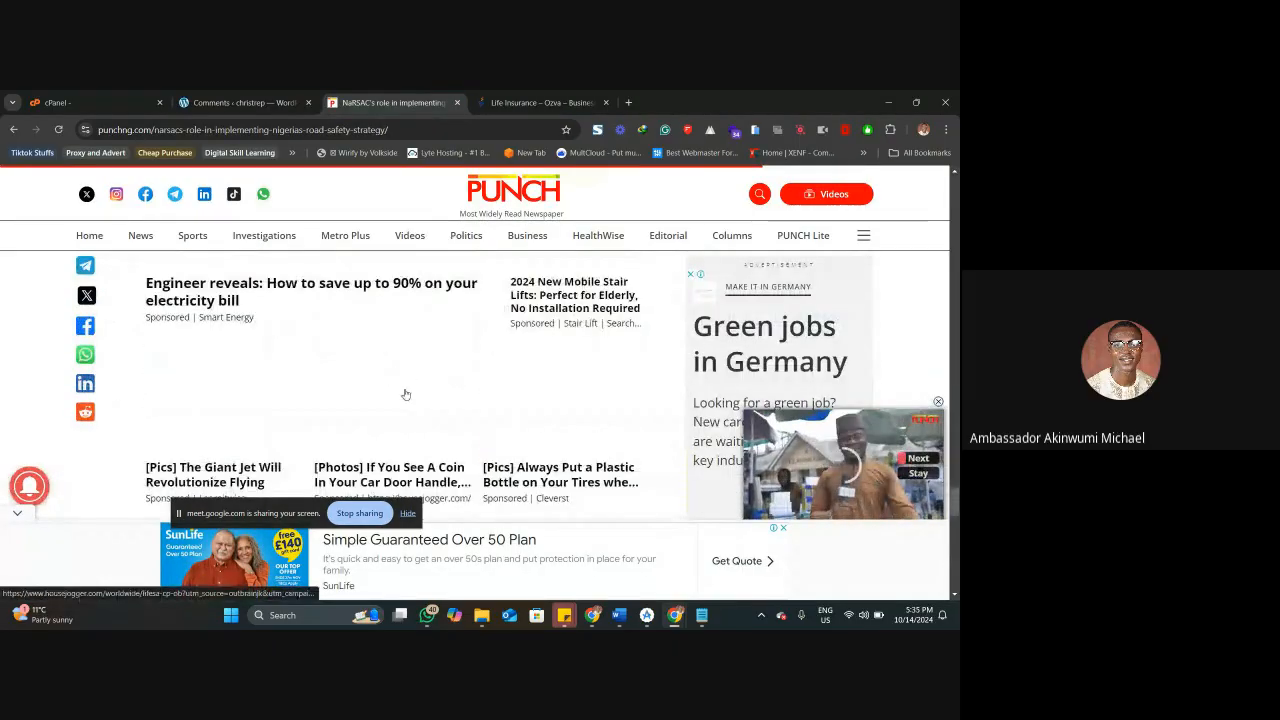
Switch to the Ozva site, open the Understanding Life Insurance article, and examine its Leave a Reply comment form.
key("ctrl+Tab")
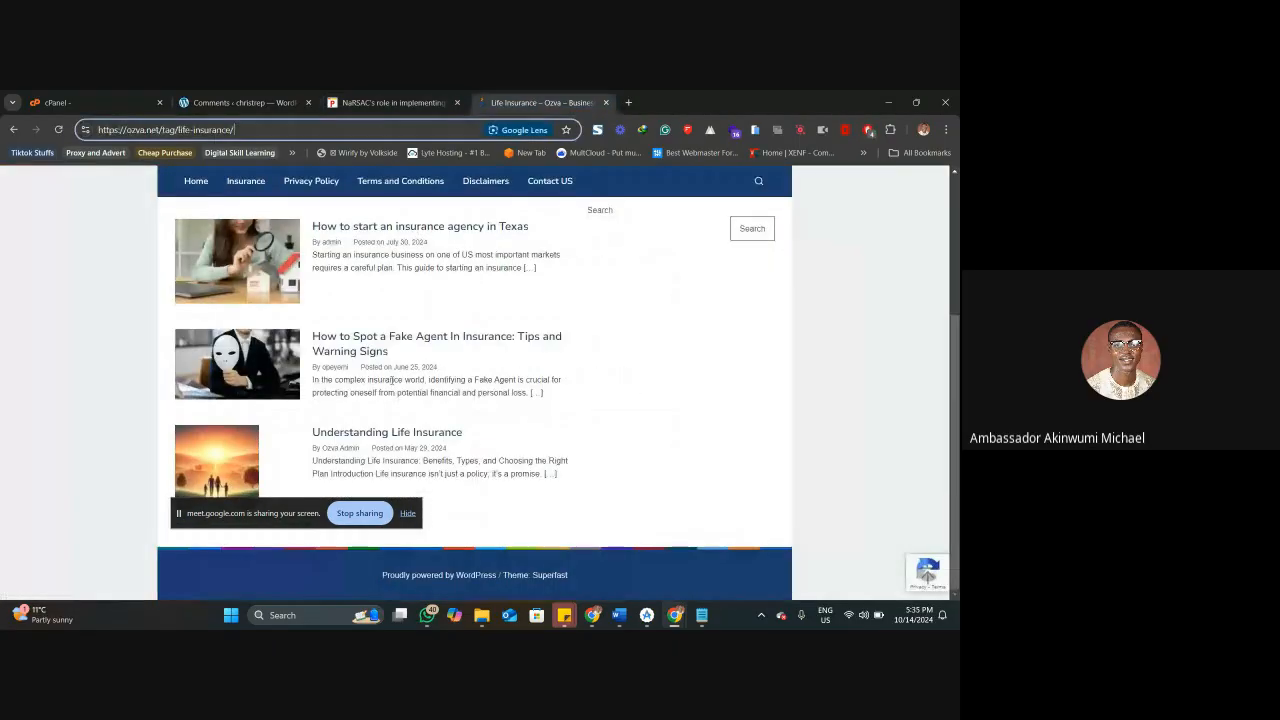
key("Return")
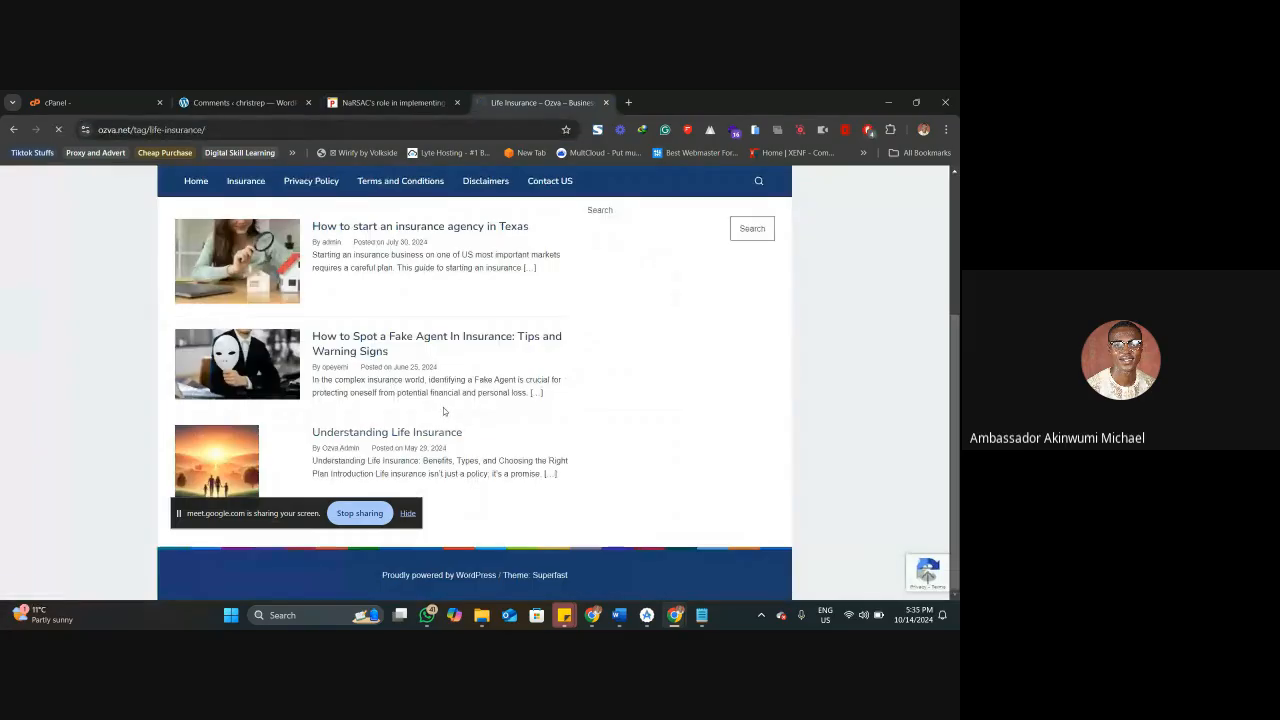
scroll(436, 378, "down", 3)
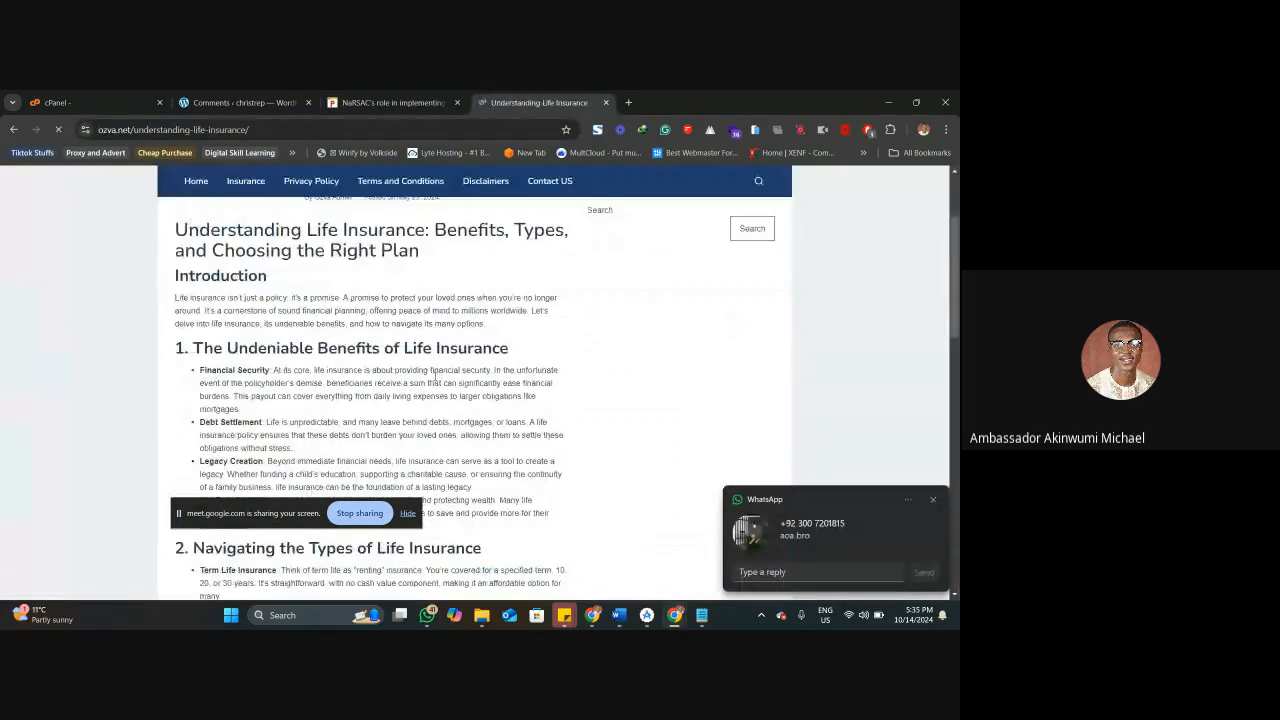
scroll(436, 378, "down", 3)
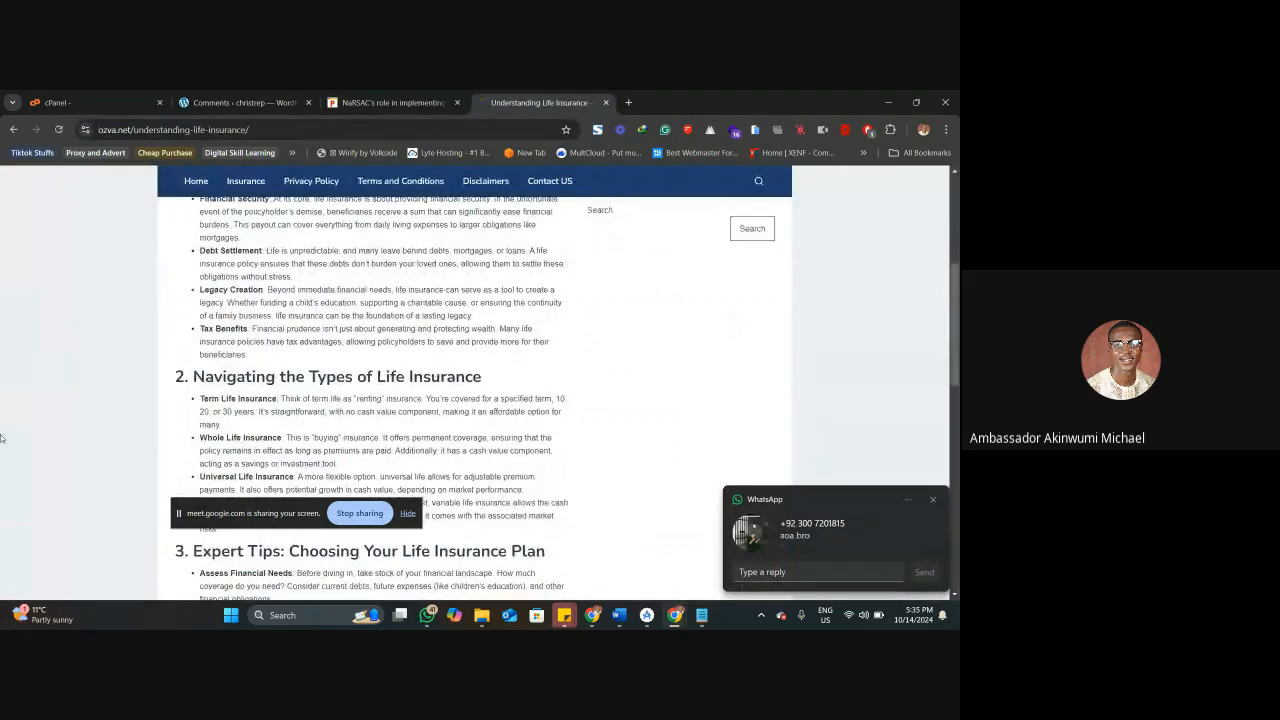
scroll(200, 380, "down", 15)
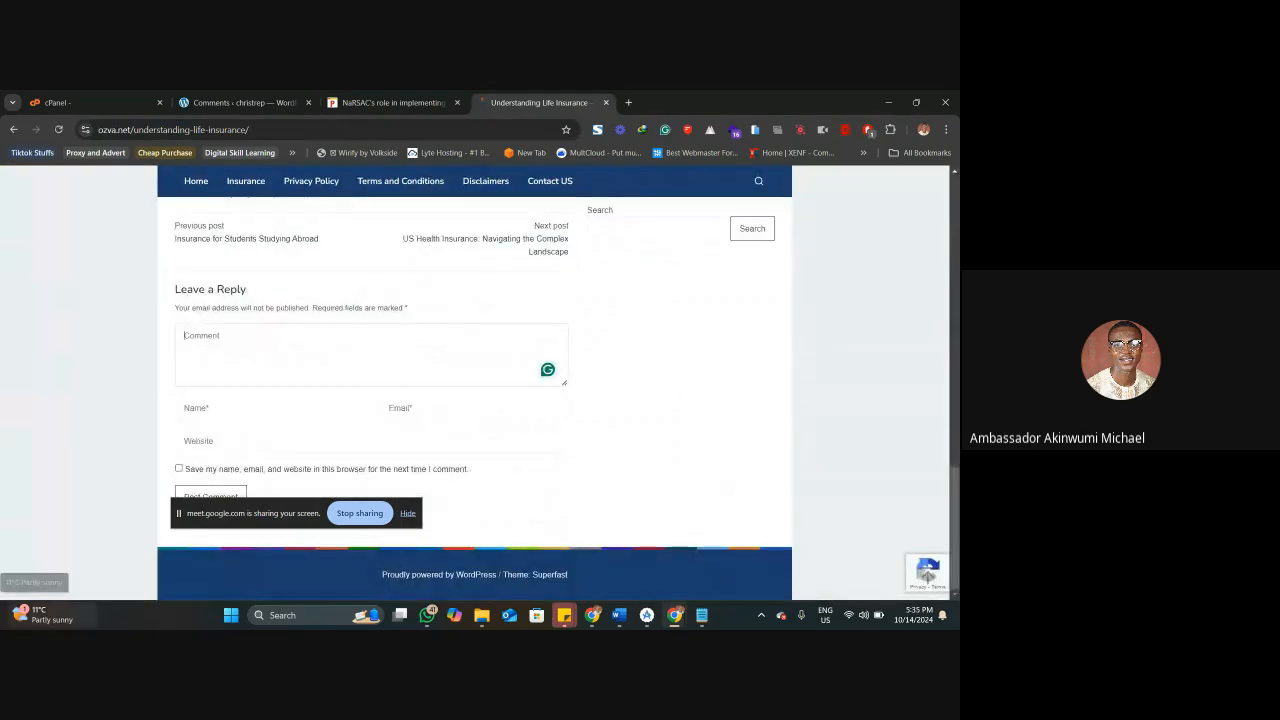
mouse_move(16, 622)
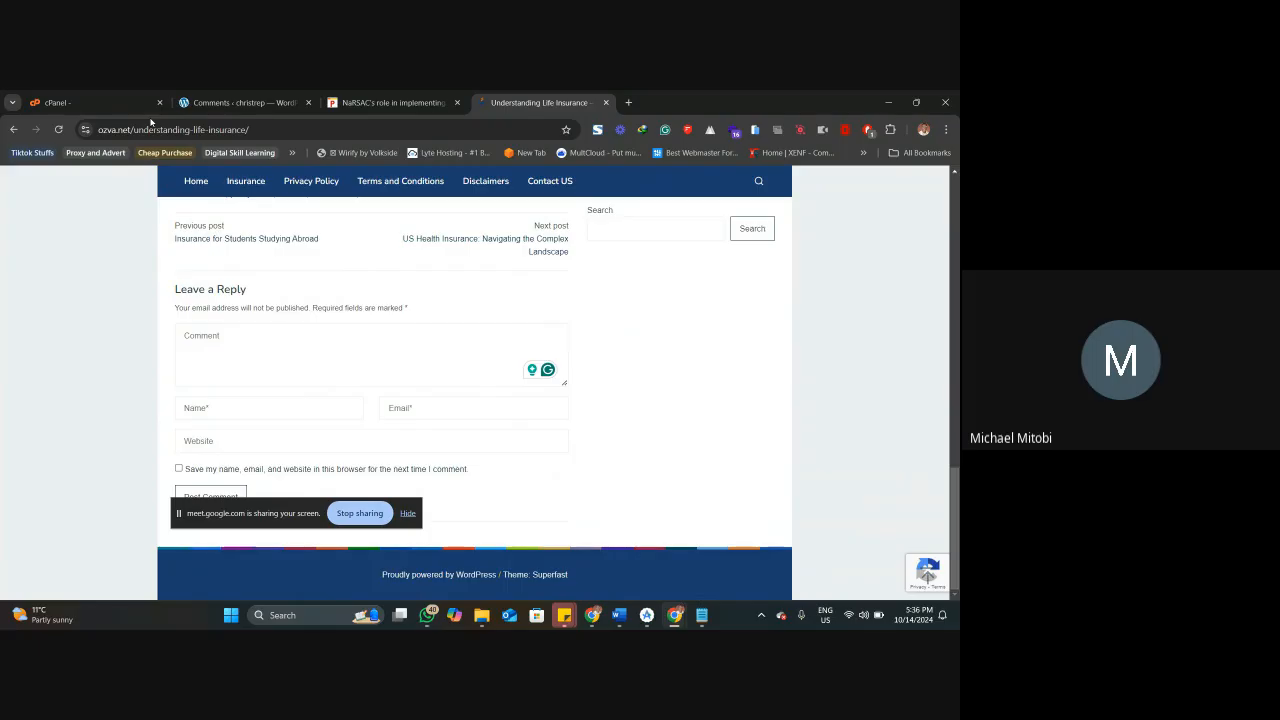
Return to the WordPress comments list, review its sample comment, and open the installed themes.
left_click(276, 96)
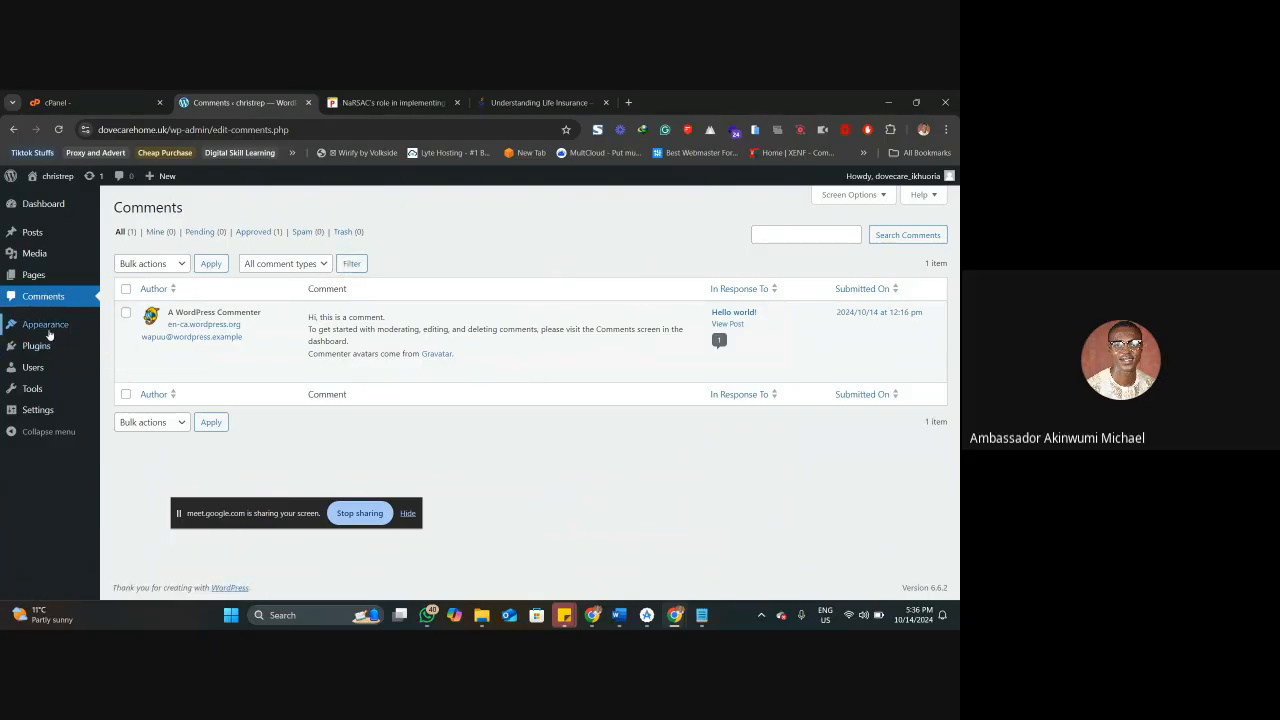
mouse_move(47, 329)
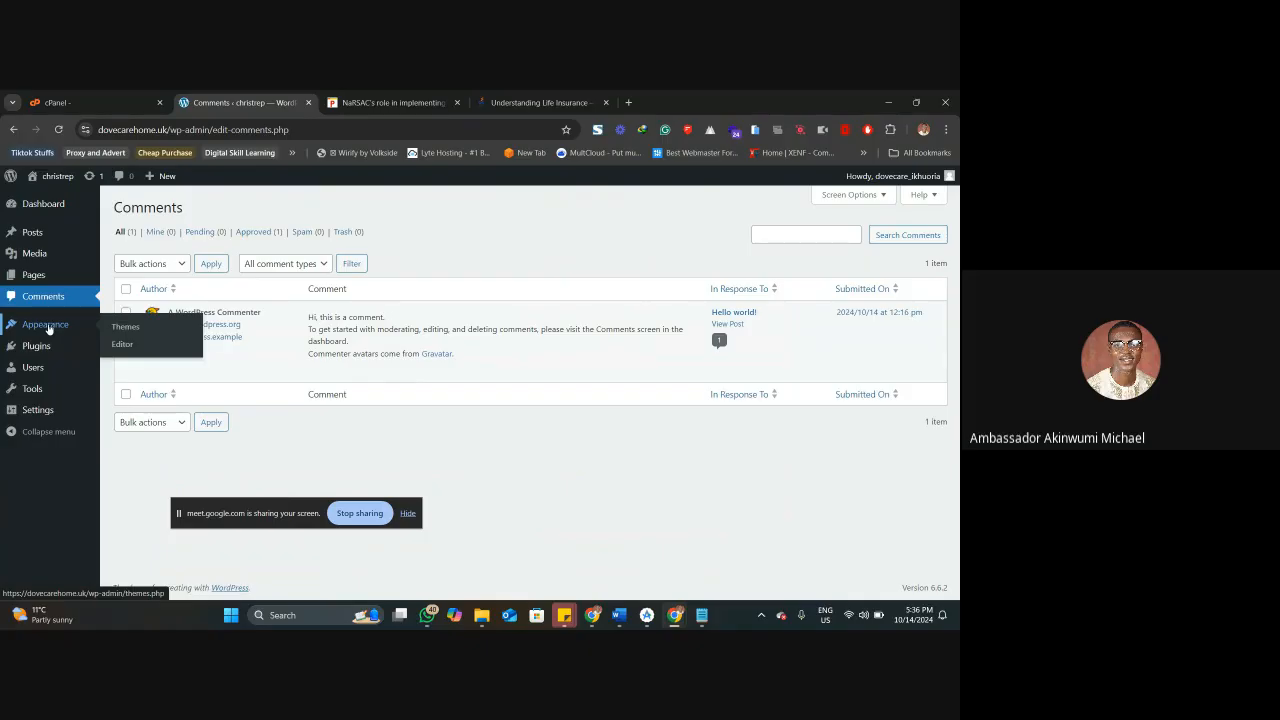
left_click(48, 329)
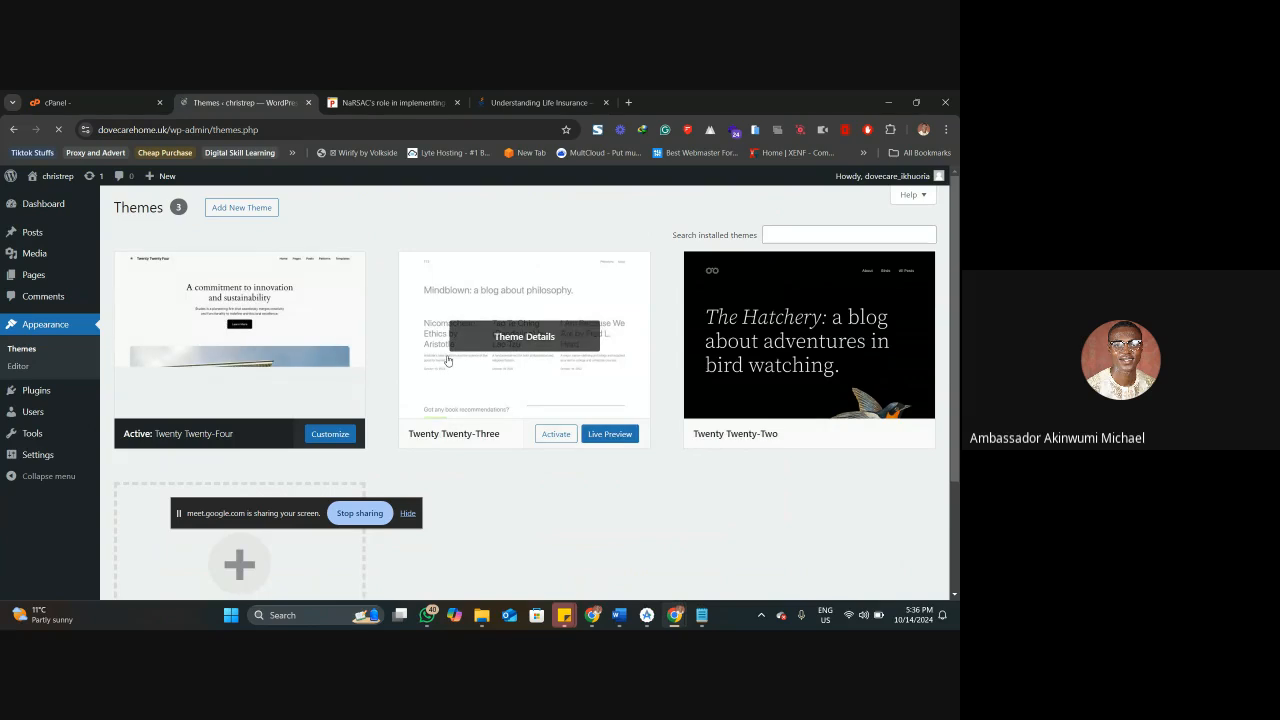
Open the dovecarehome.uk home page in a new tab and examine its Twenty Twenty-Four layout down to the footer.
right_click(49, 181)
left_click(72, 191)
left_click(362, 103)
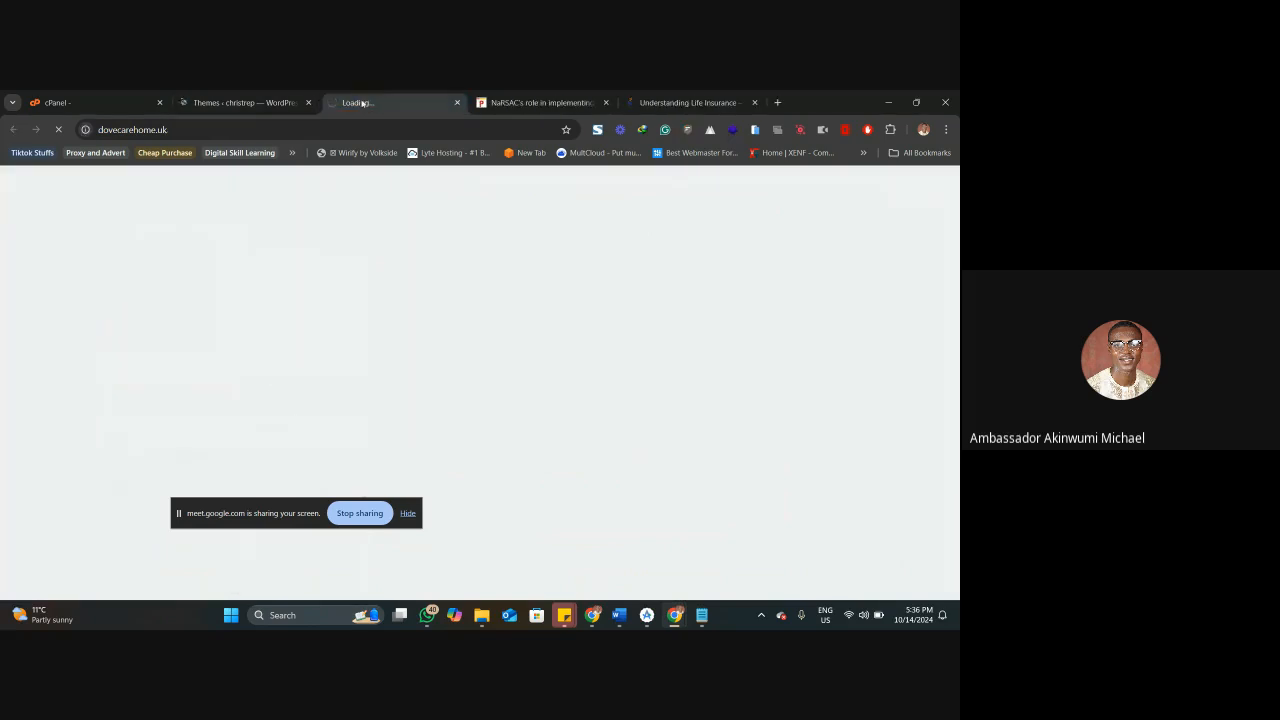
left_click(287, 97)
left_click(370, 101)
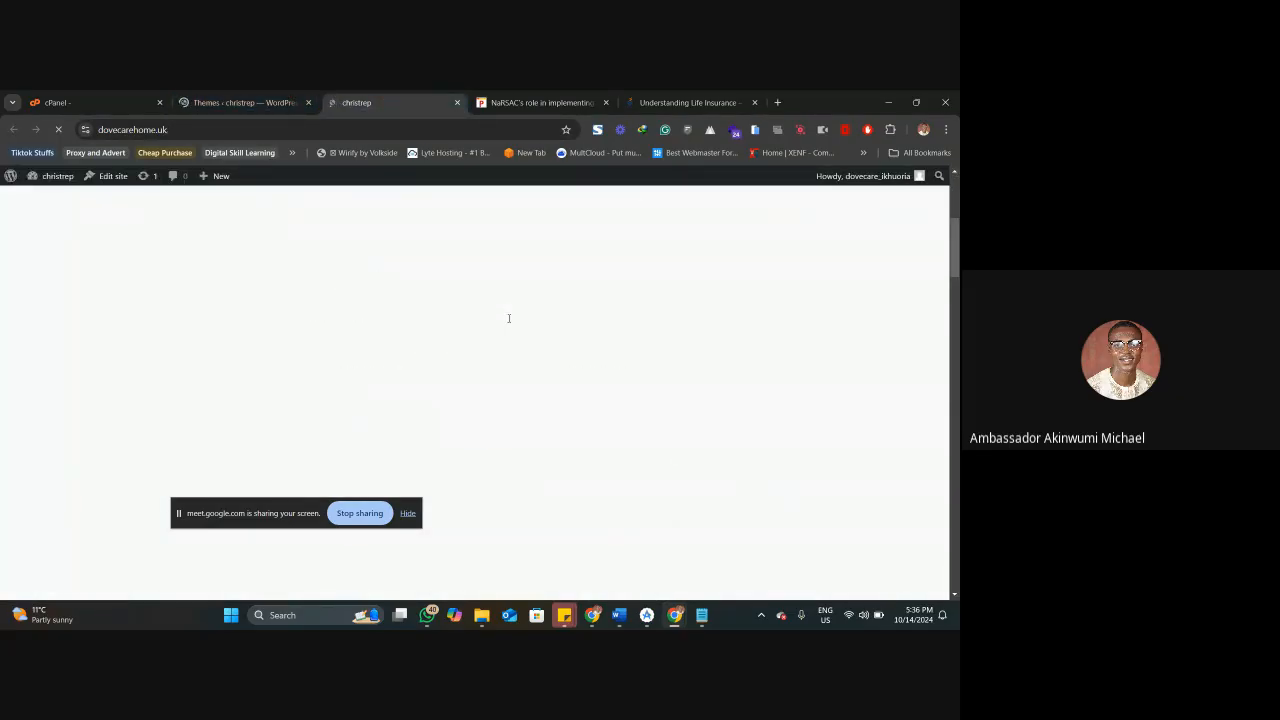
scroll(509, 318, "up", 5)
scroll(509, 318, "down", 5)
scroll(508, 318, "down", 15)
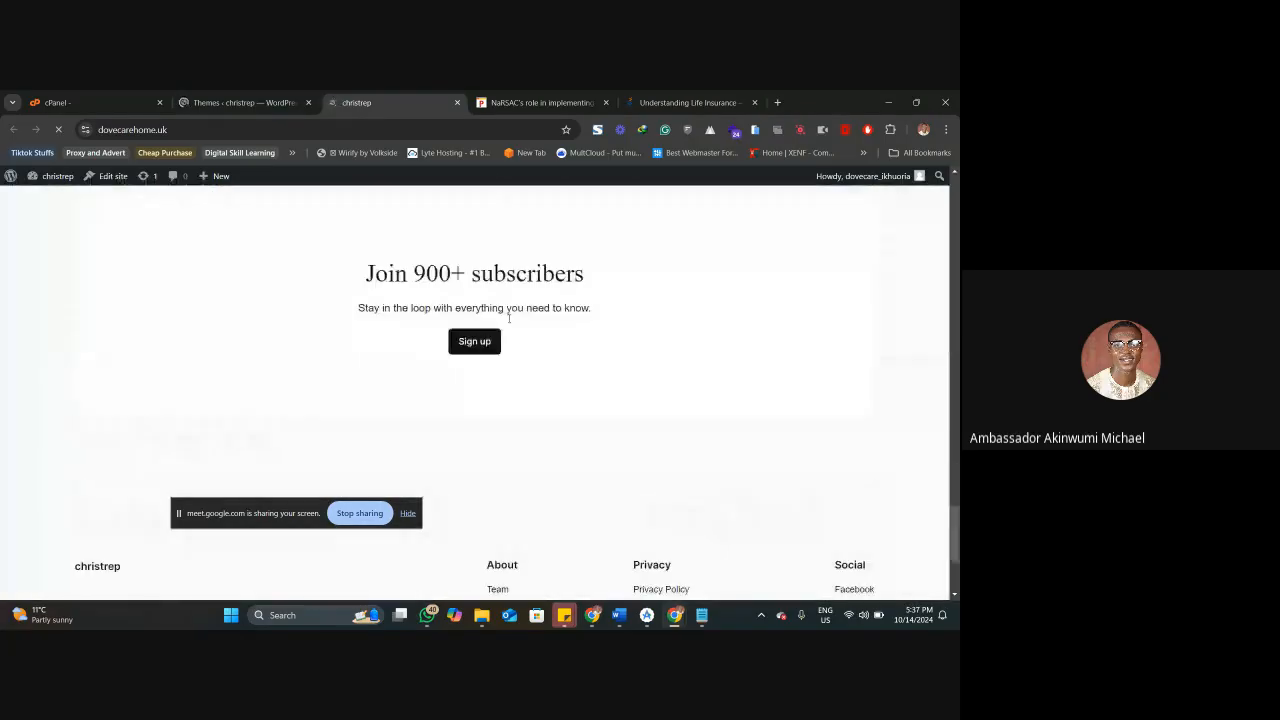
scroll(509, 318, "down", 3)
Return to the installed themes and activate Twenty Twenty-Two.
left_click(245, 102)
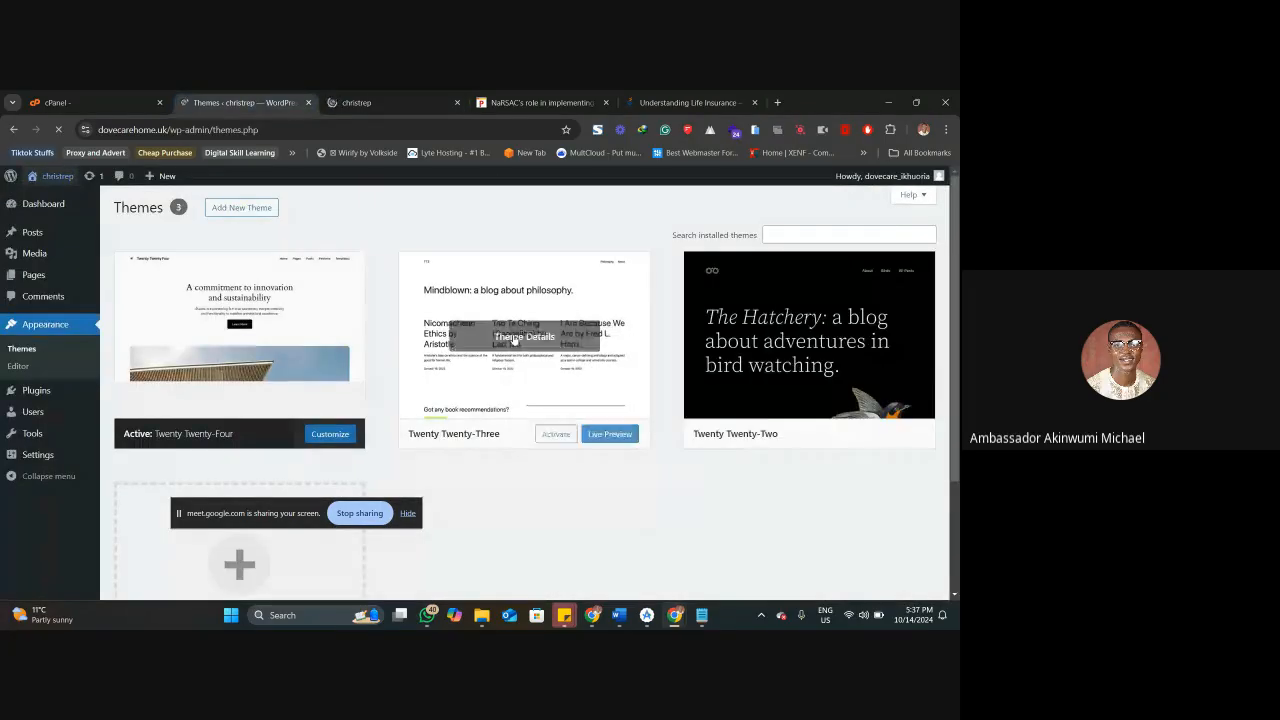
left_click(845, 437)
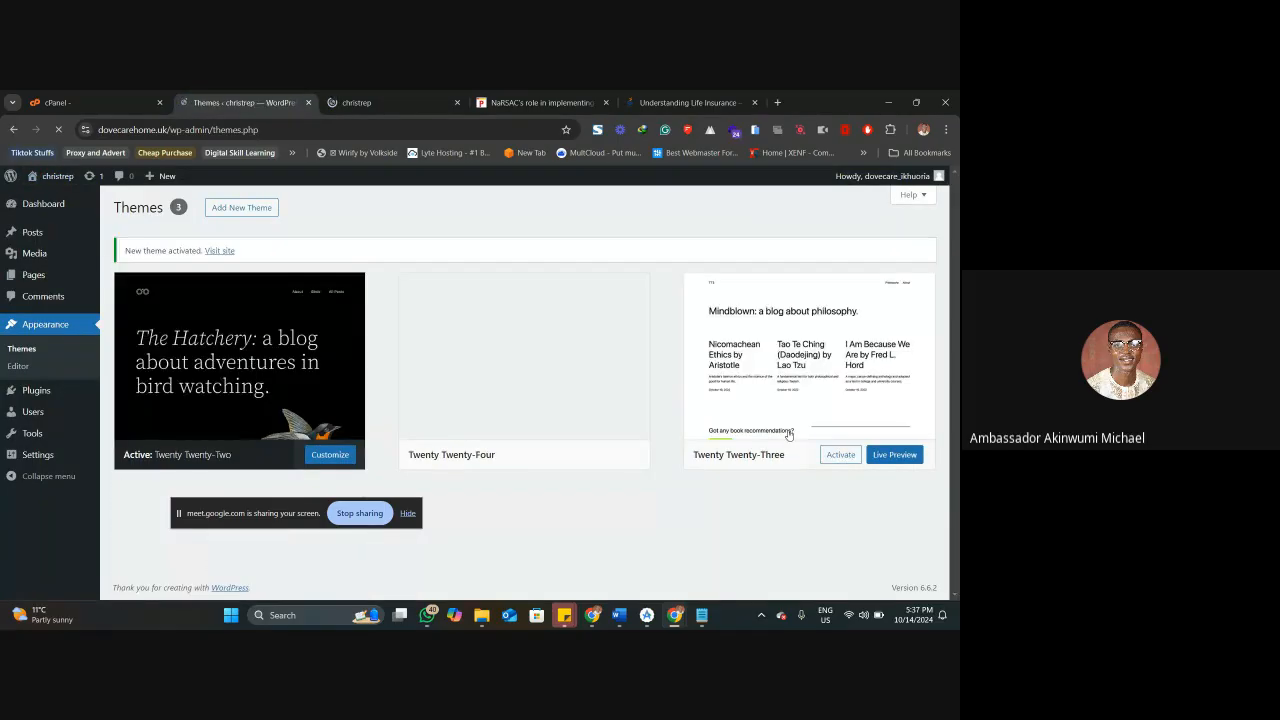
left_click(371, 102)
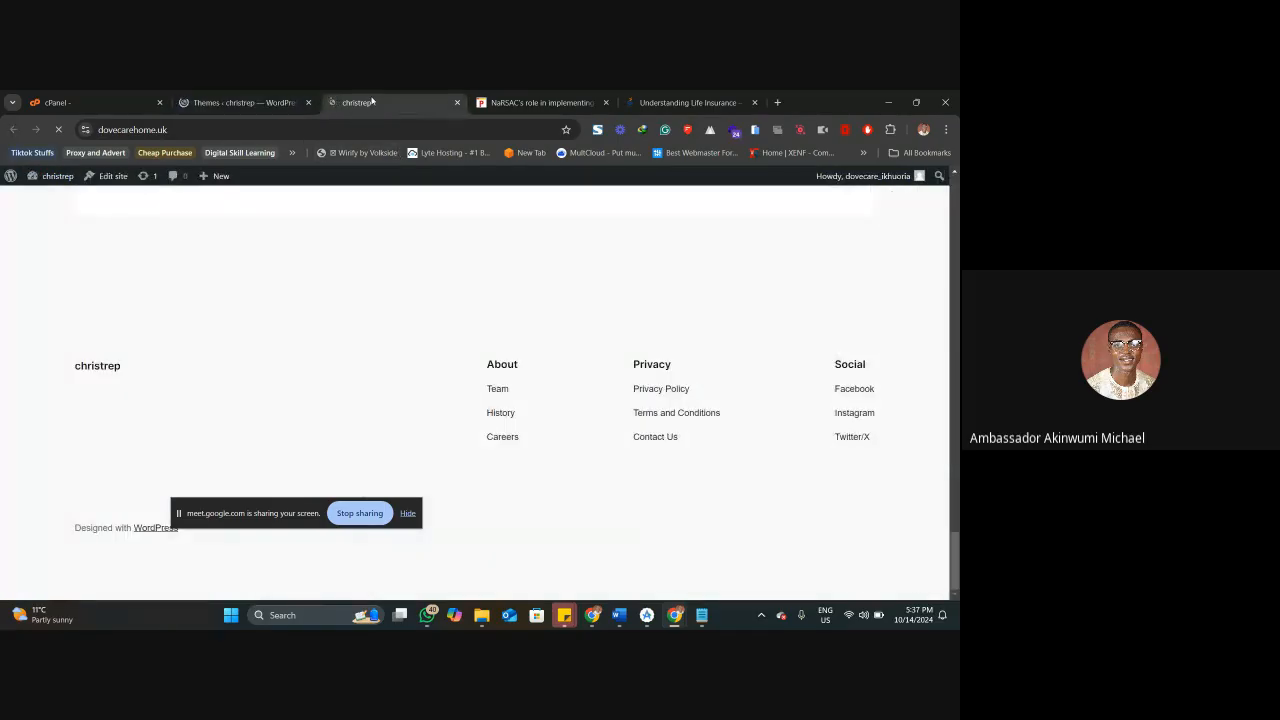
left_click(234, 98)
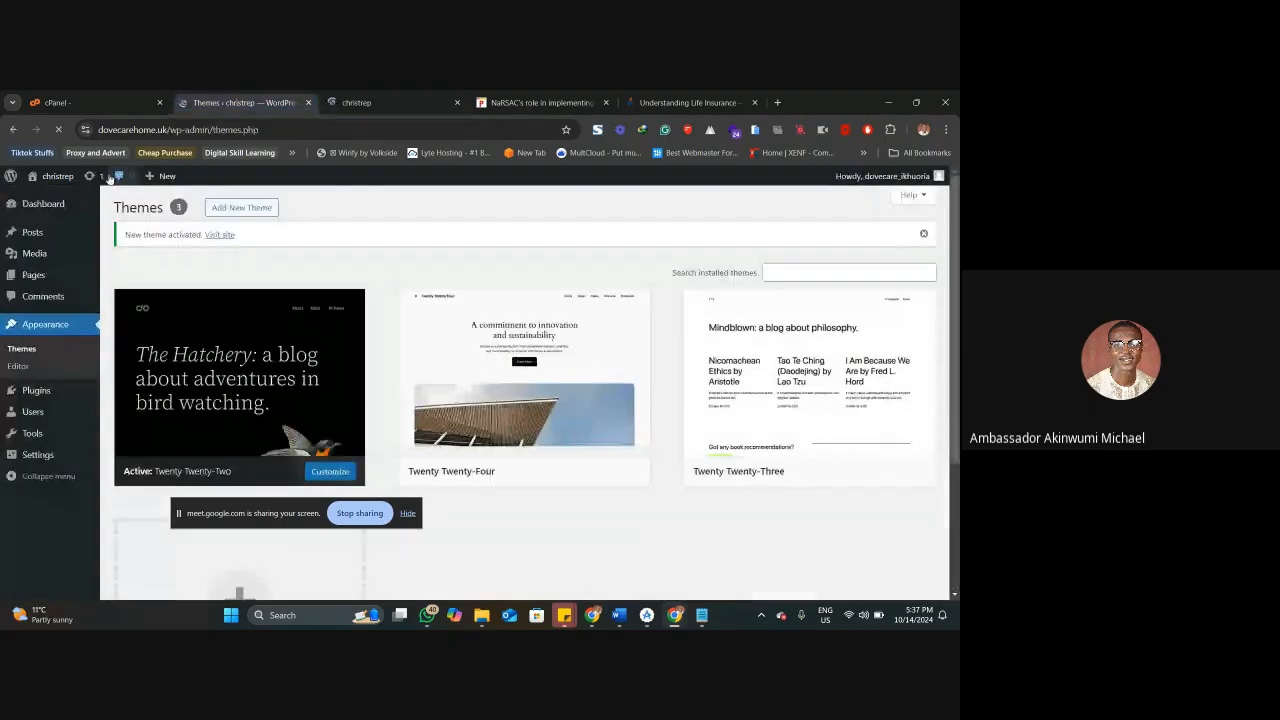
Open the live site in another new tab and examine the home page design under Twenty Twenty-Two.
right_click(216, 235)
left_click(261, 248)
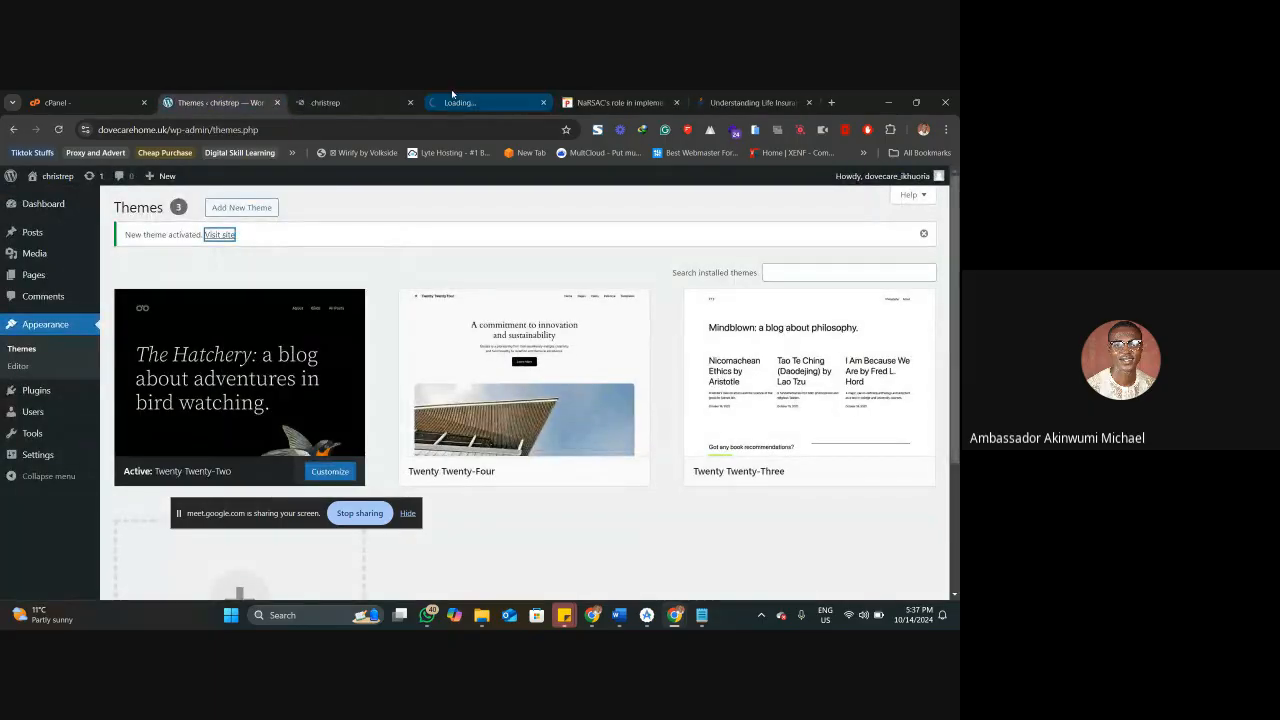
left_click(455, 100)
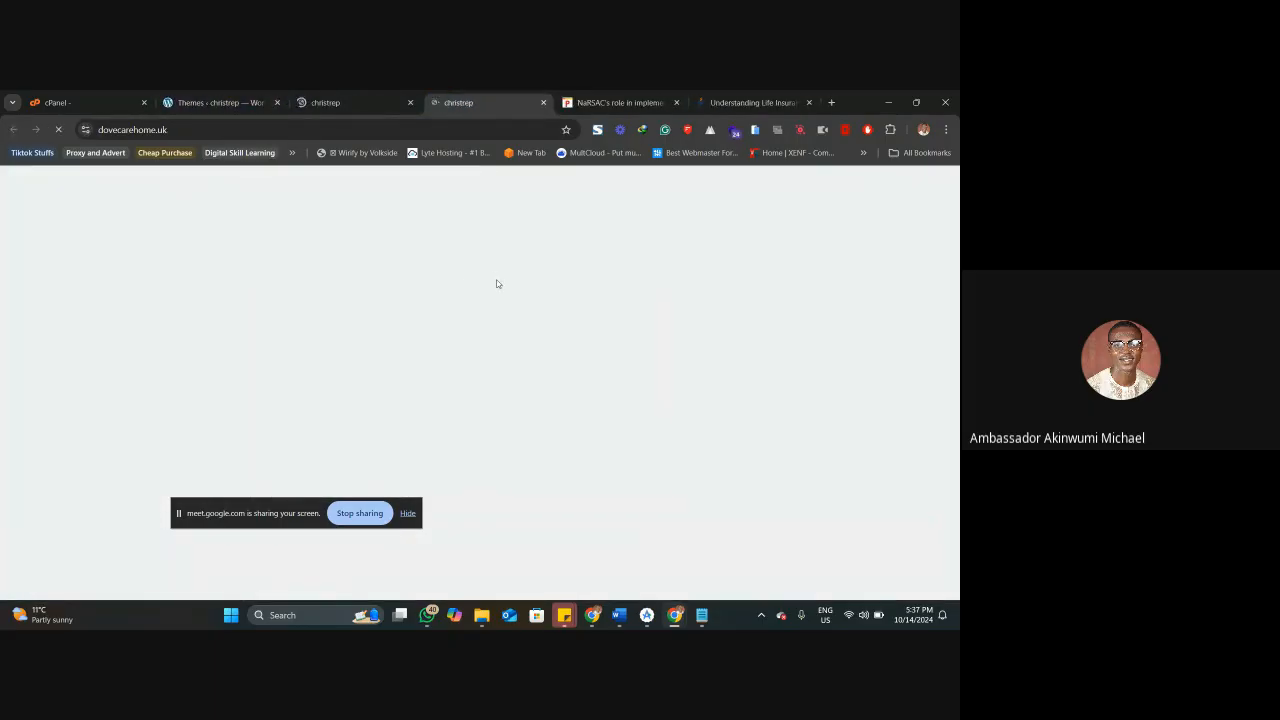
scroll(557, 349, "down", 3)
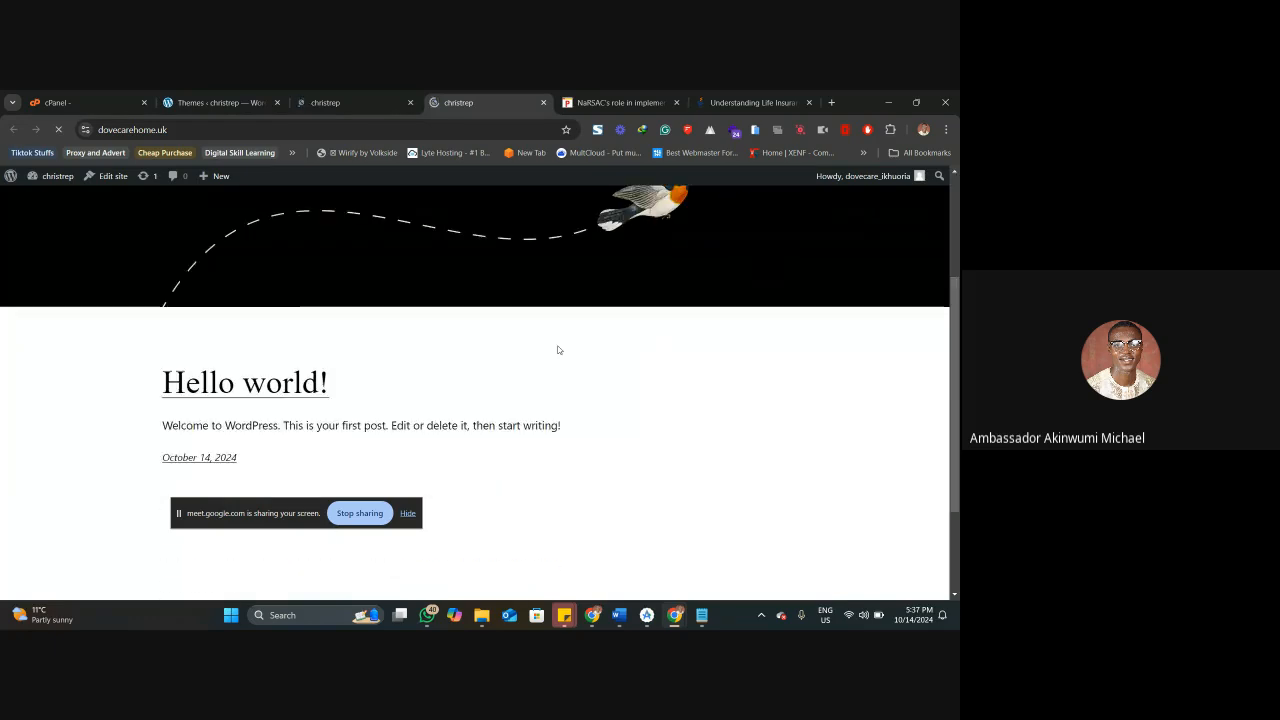
scroll(557, 349, "up", 3)
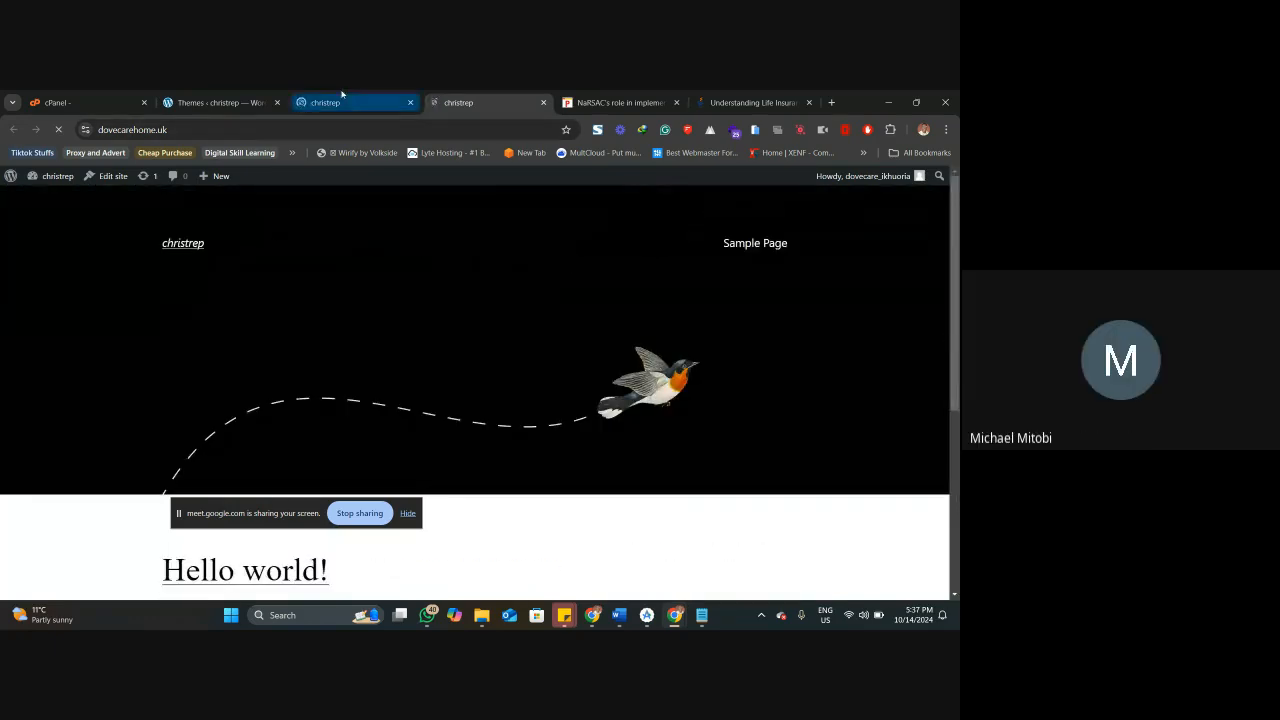
Review the earlier Twenty Twenty-Four home page back up to its header and compare it with the Twenty Twenty-Two version.
key("ctrl+shift+Tab")
scroll(517, 349, "up", 10)
scroll(519, 351, "up", 3)
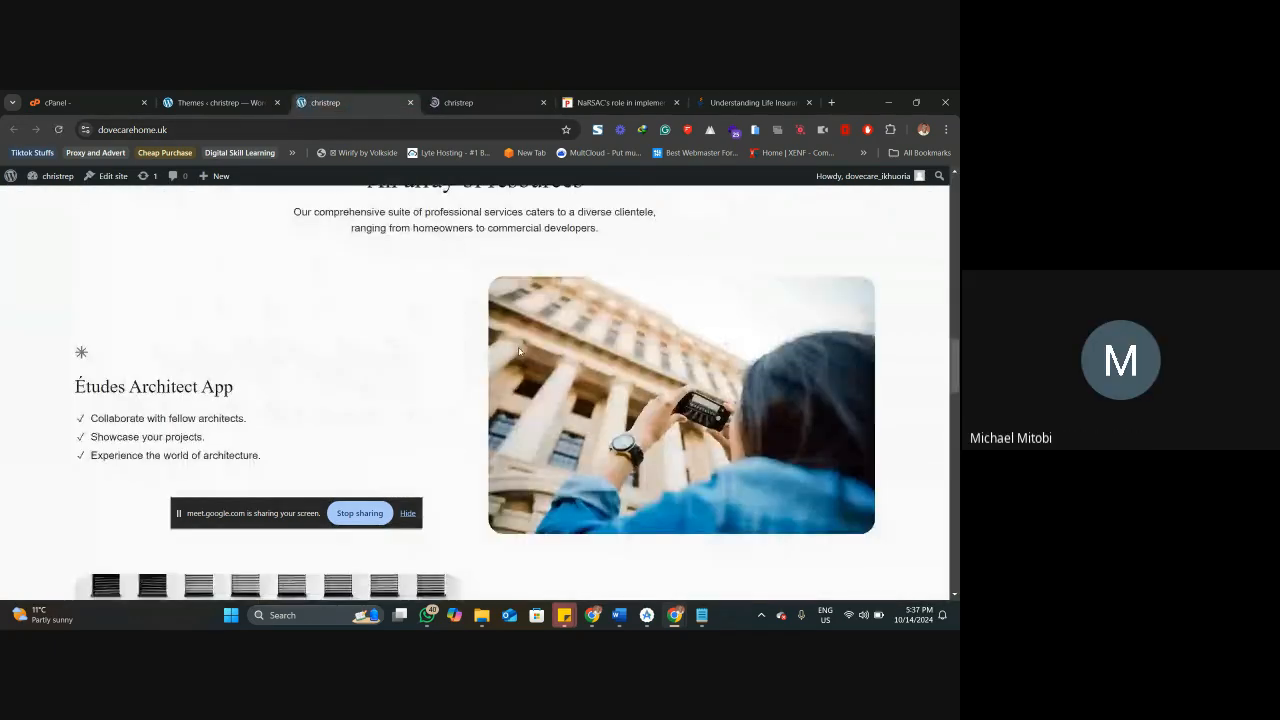
scroll(519, 351, "up", 10)
key("ctrl+Tab")
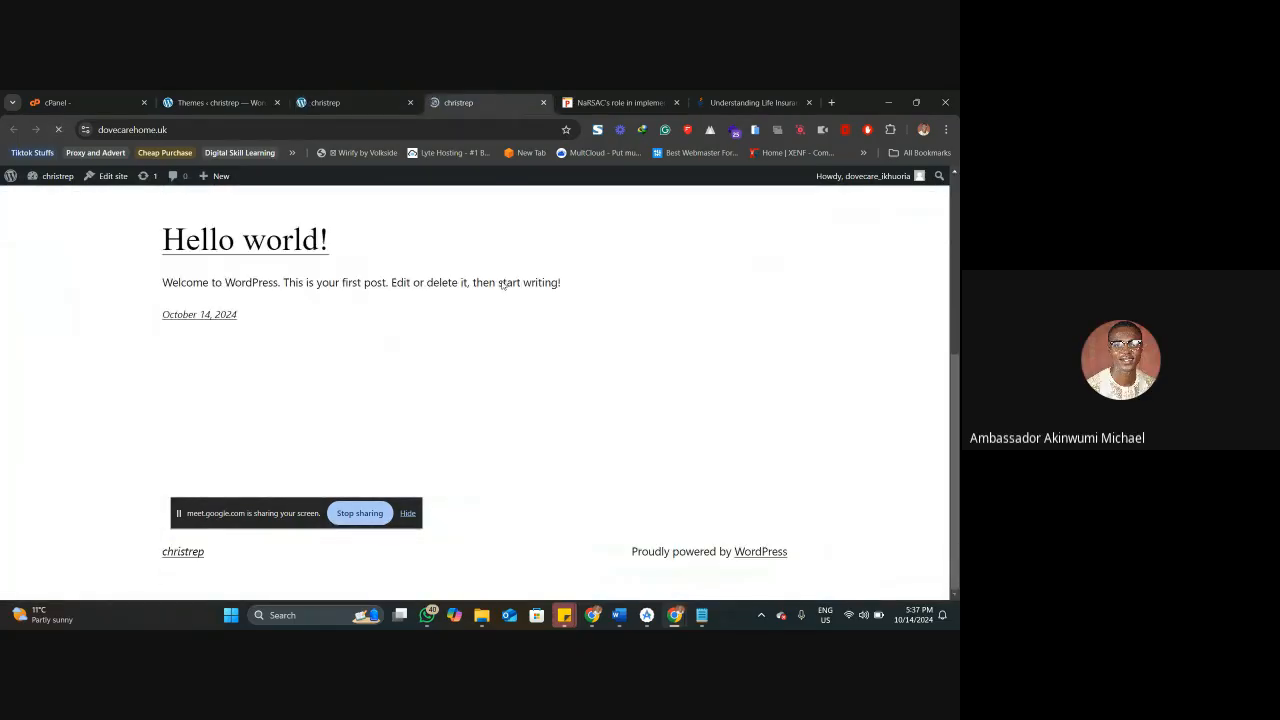
Review the installed themes list, and compare the header areas of the two home page versions again.
left_click(248, 100)
mouse_move(491, 303)
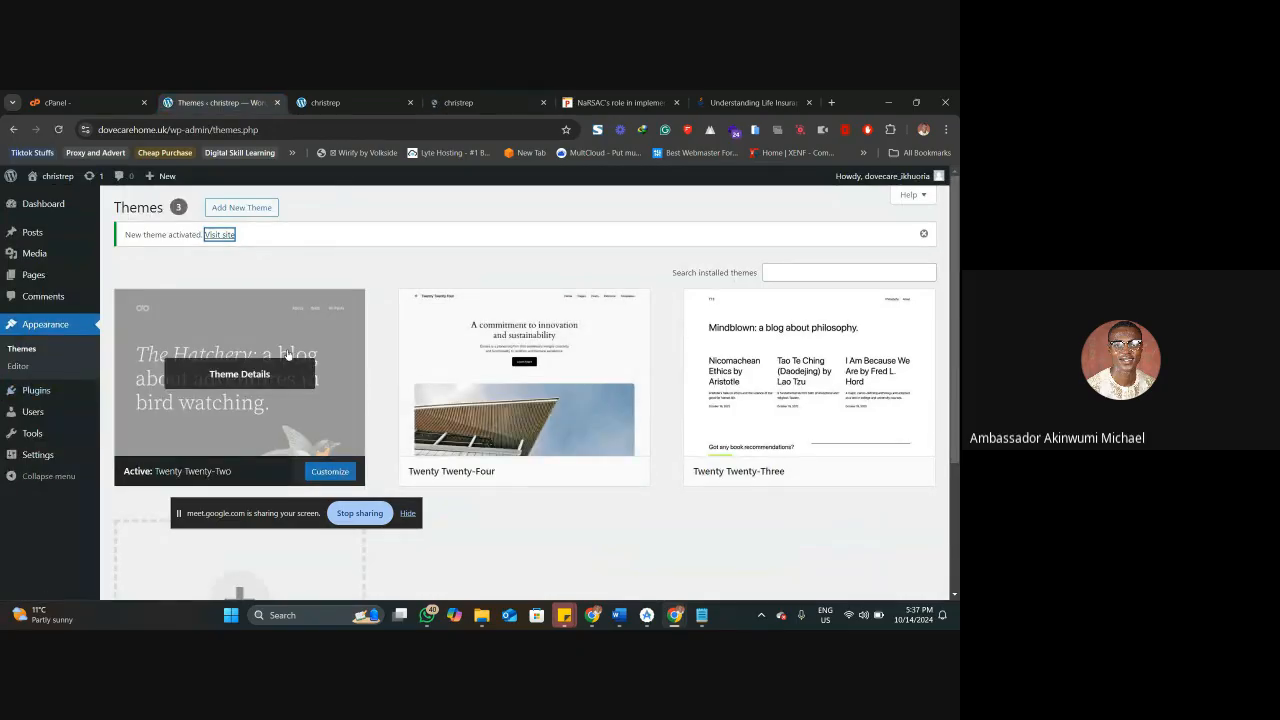
left_click(453, 103)
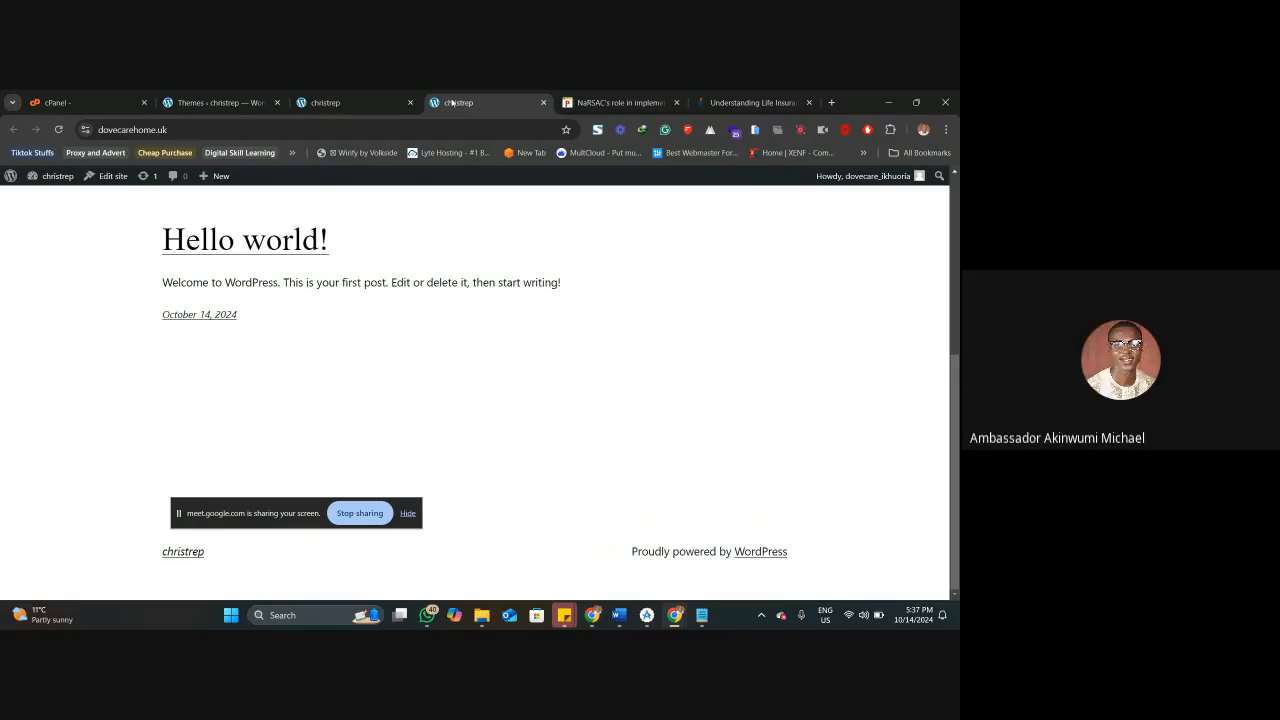
scroll(283, 337, "up", 5)
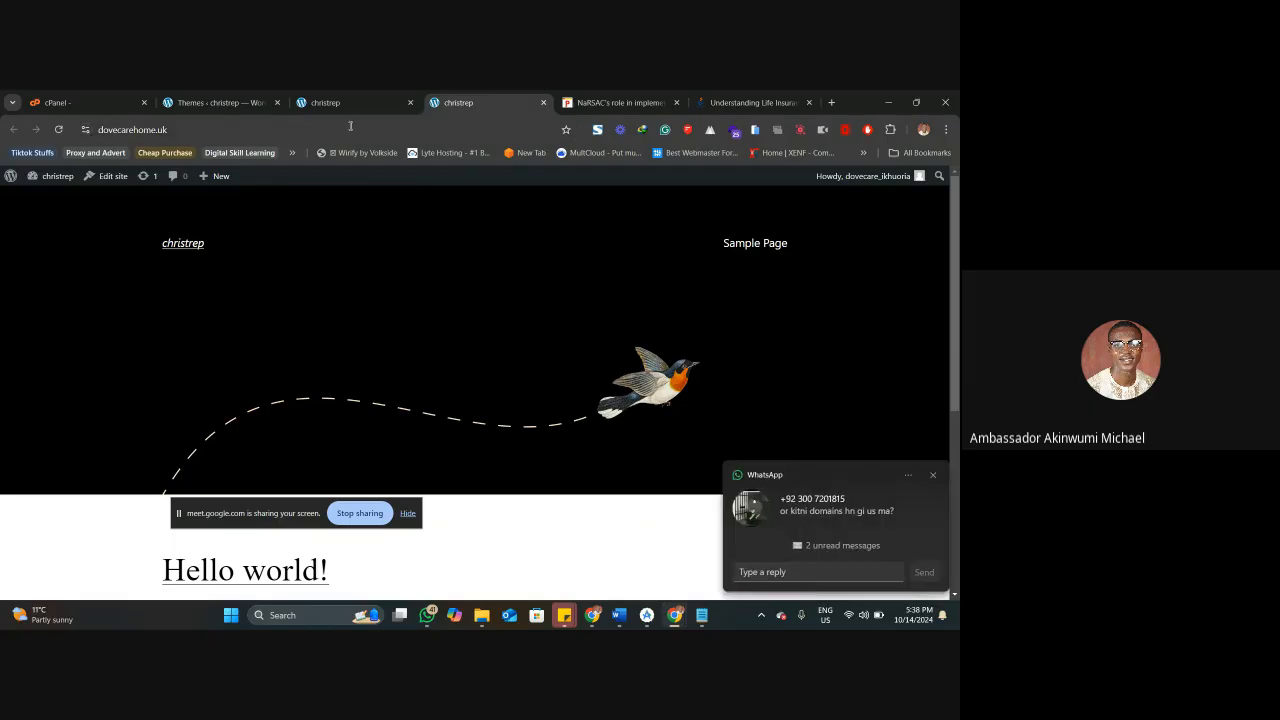
left_click(337, 93)
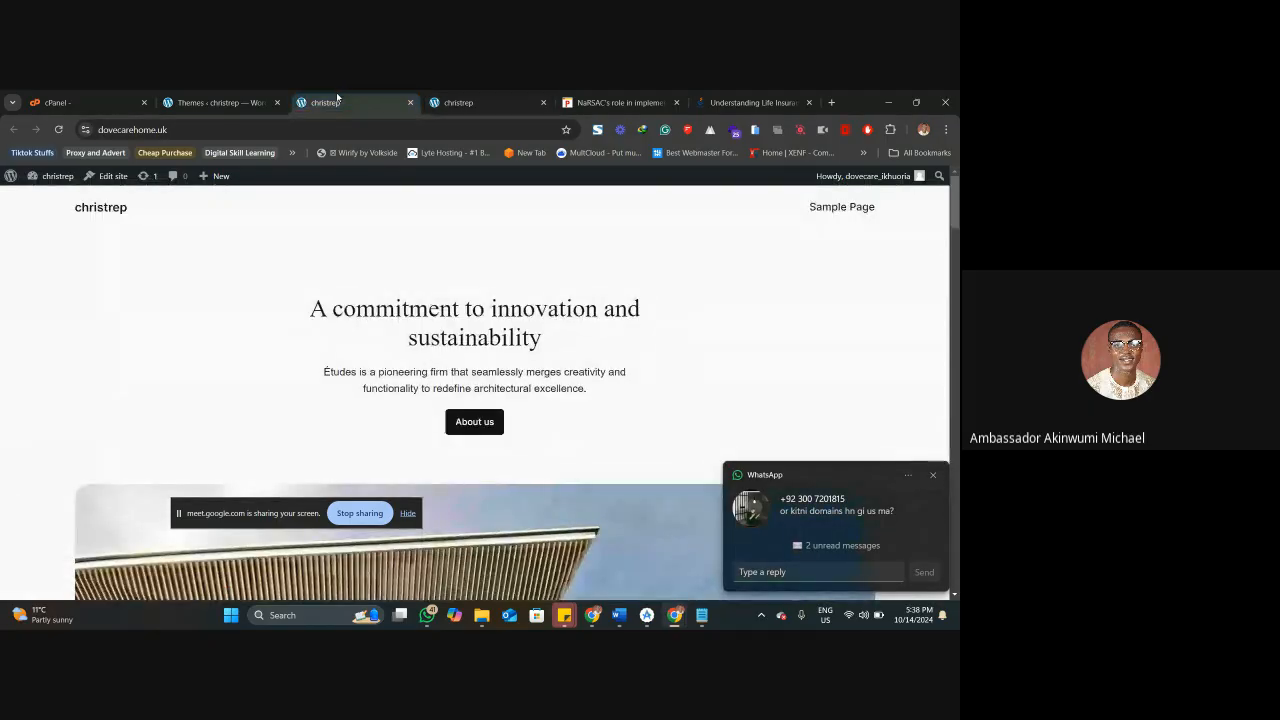
Return to the installed themes of the dovecarehome.uk site and open the catalogue for adding a new theme.
left_click(246, 95)
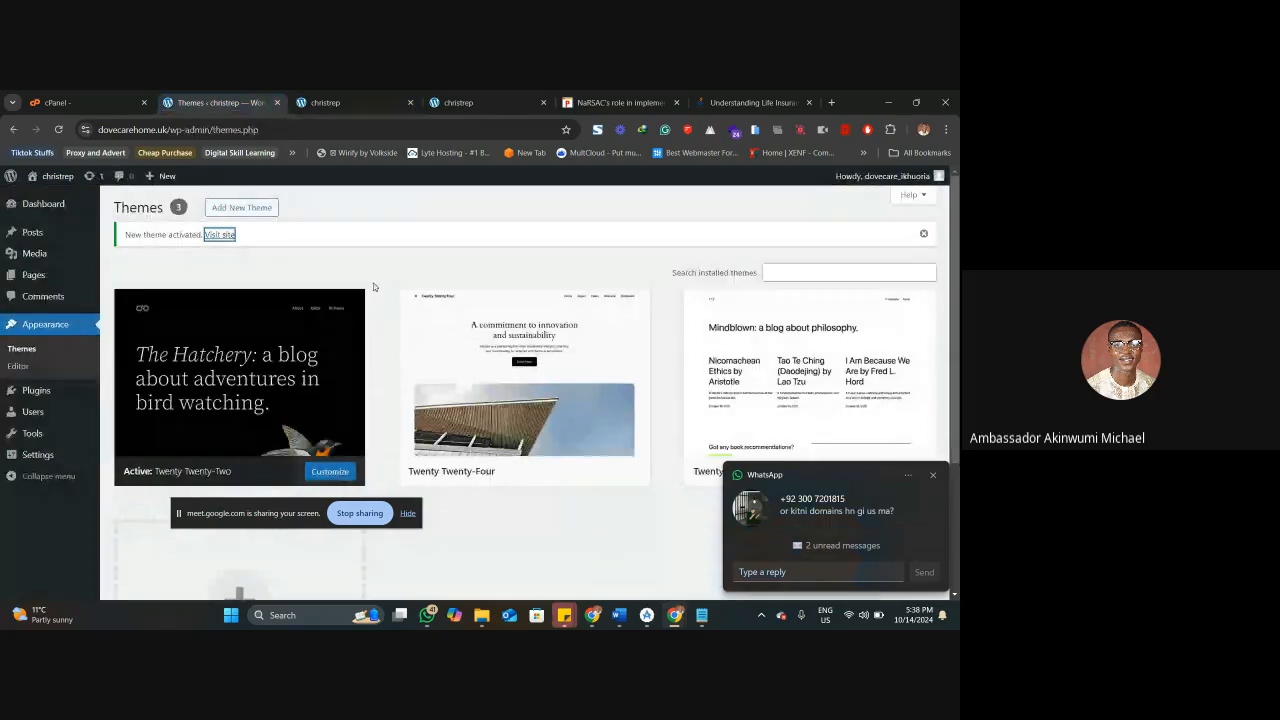
left_click(242, 208)
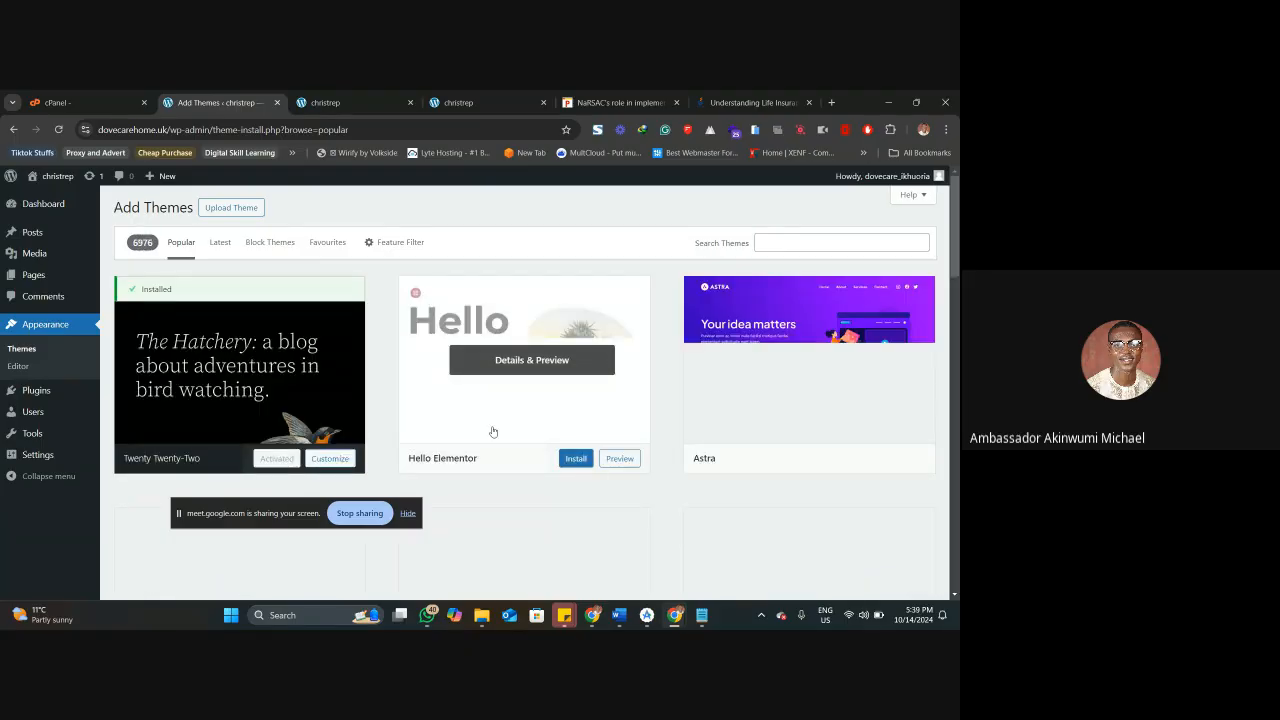
Open theglobalwin.com in a new tab despite its insecure connection, and return to the popular themes in the add-themes catalogue.
left_click(831, 102)
type("theglobalwin.com:2083")
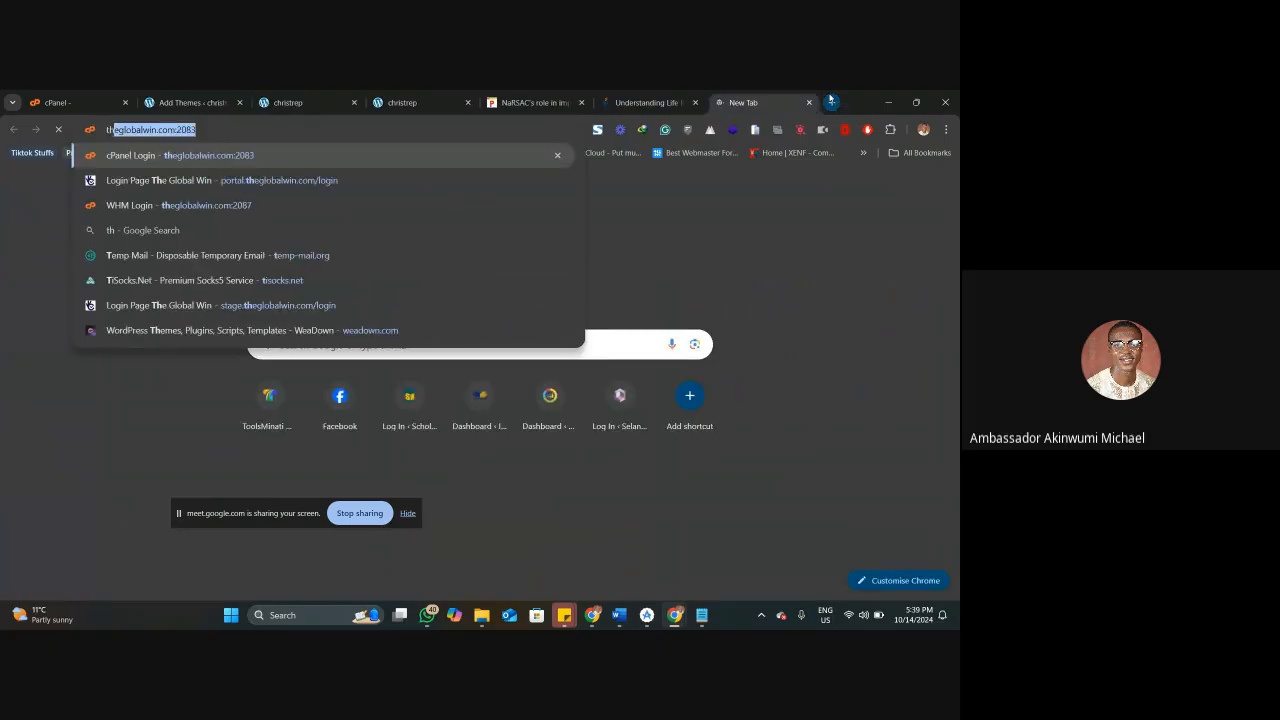
key("Right")
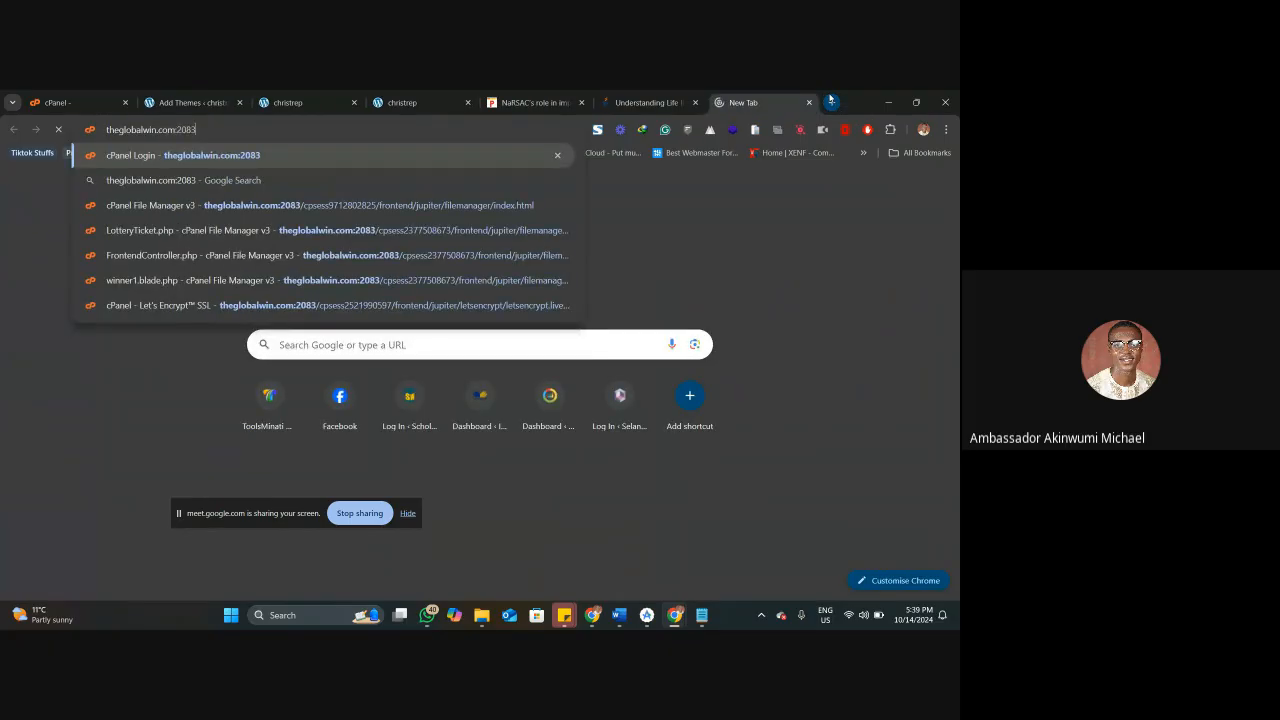
key("Return")
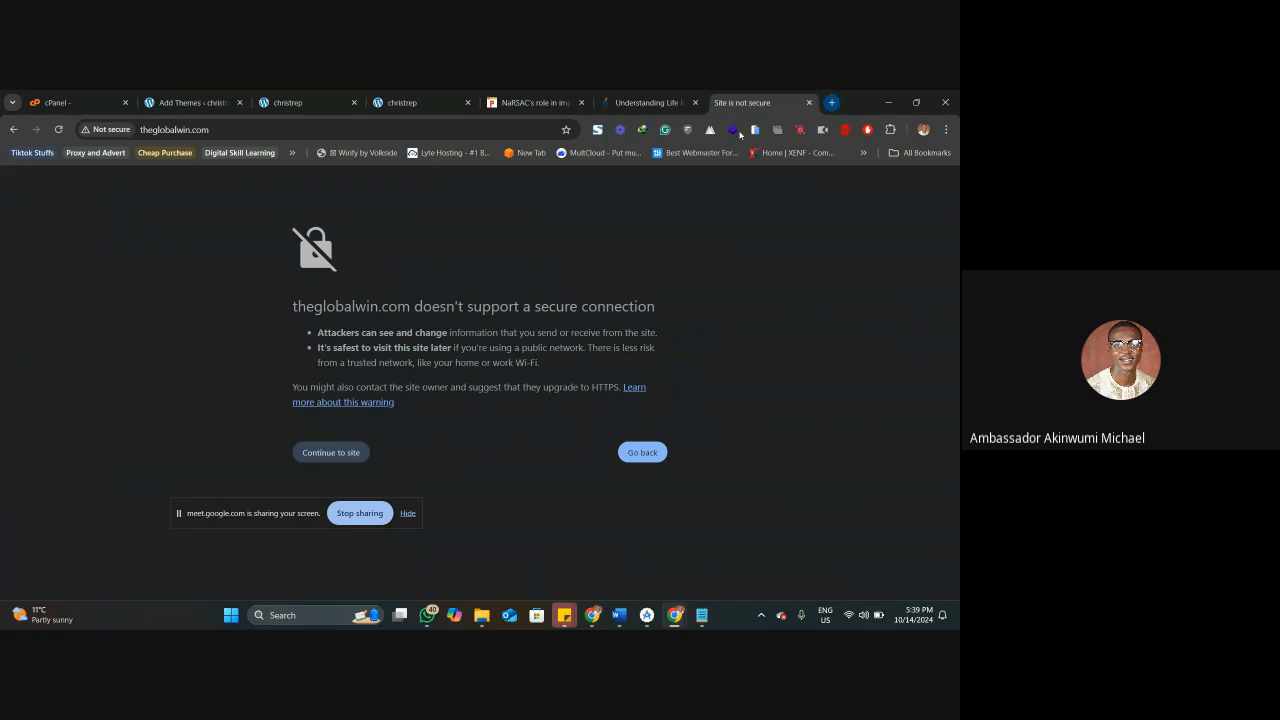
left_click(316, 458)
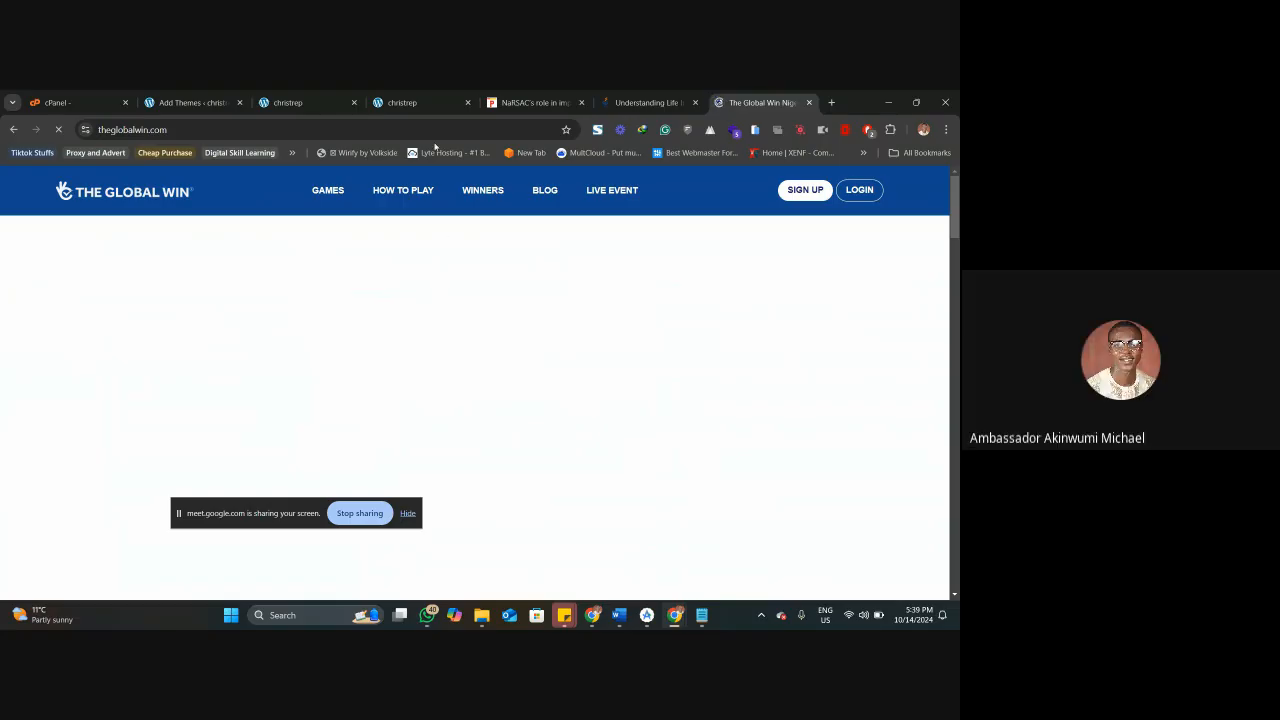
left_click(190, 102)
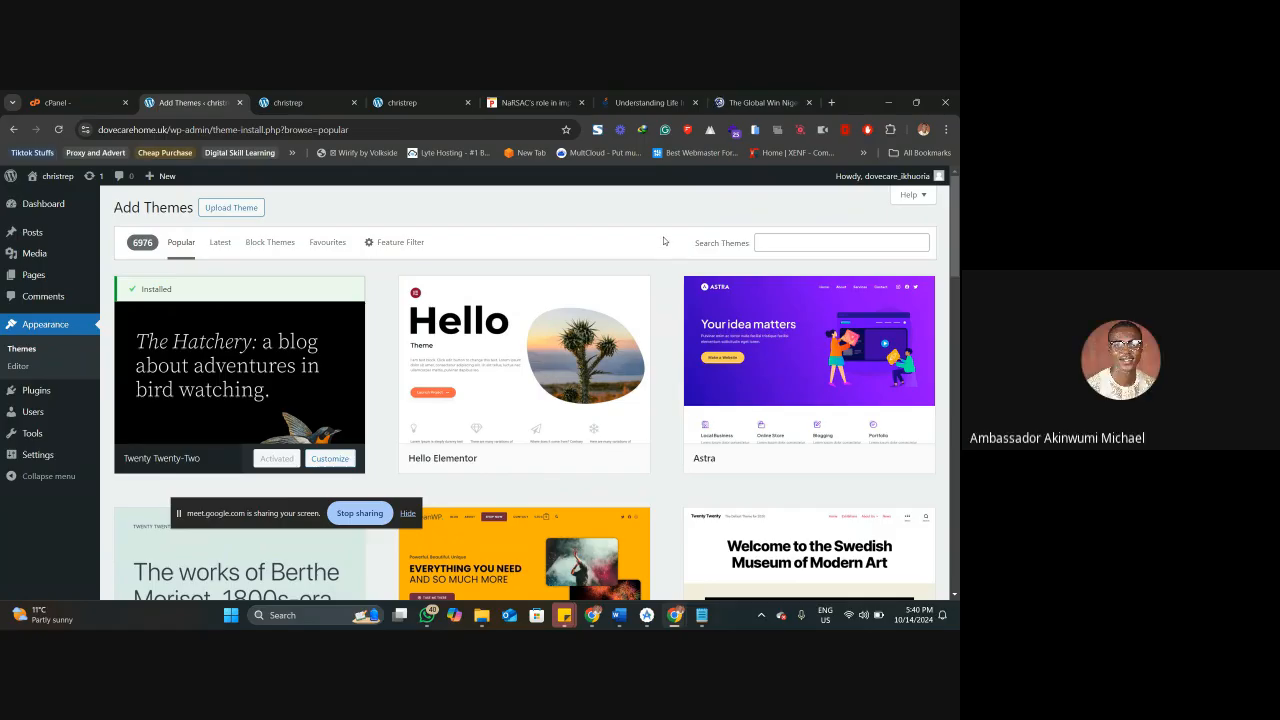
mouse_move(569, 370)
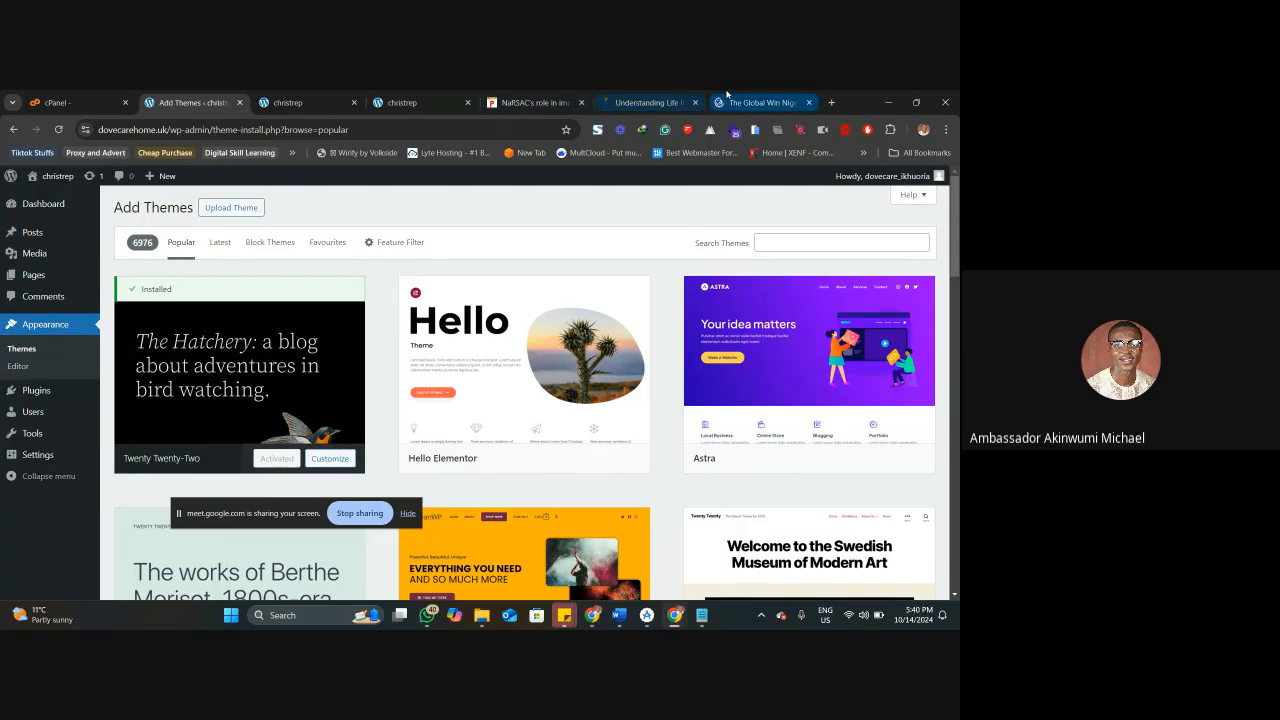
Examine the Global Win home page from its anniversary banner through the deals, winner and partner sections to the footer.
left_click(728, 96)
scroll(522, 329, "down", 2)
scroll(522, 329, "up", 2)
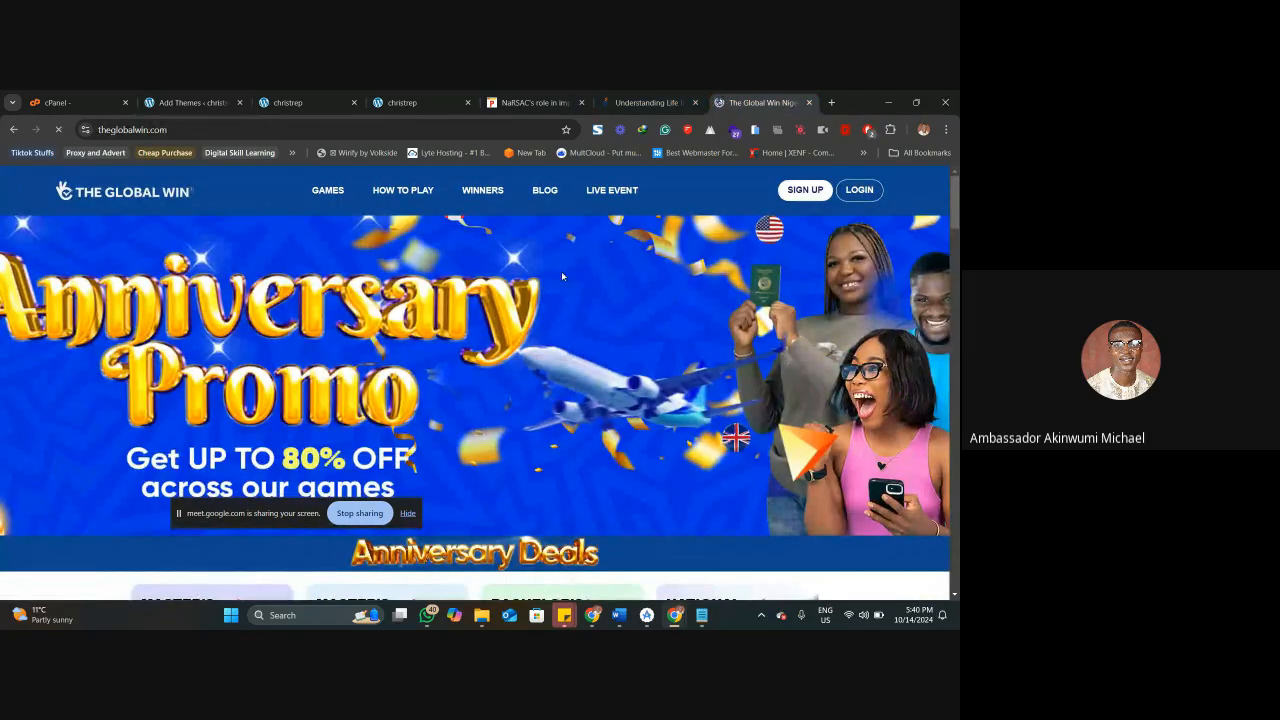
scroll(429, 394, "down", 4)
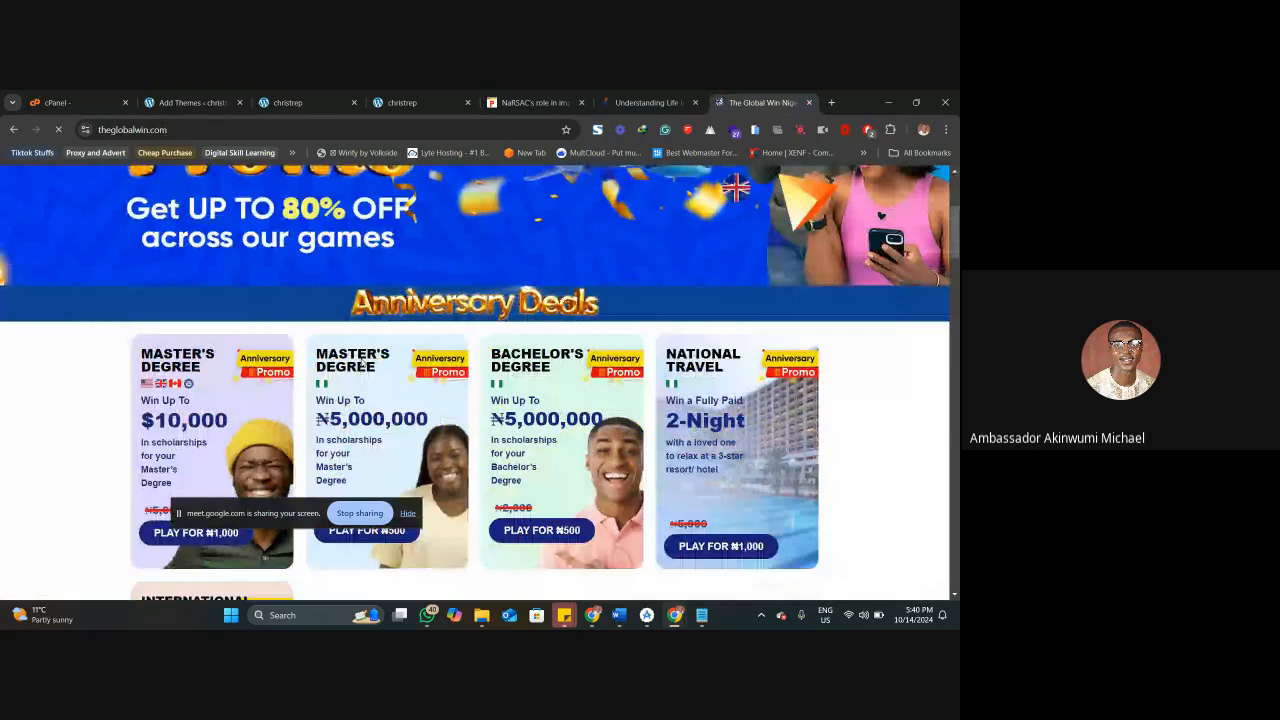
scroll(361, 358, "down", 12)
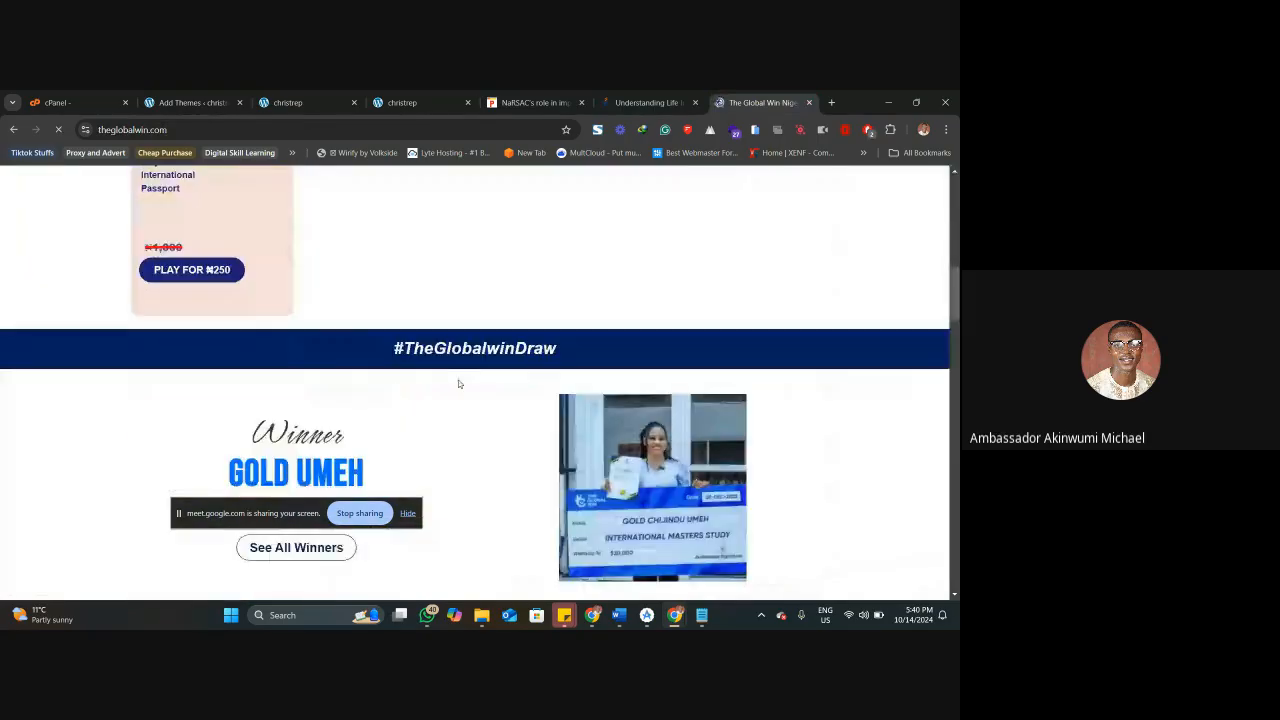
scroll(459, 384, "down", 5)
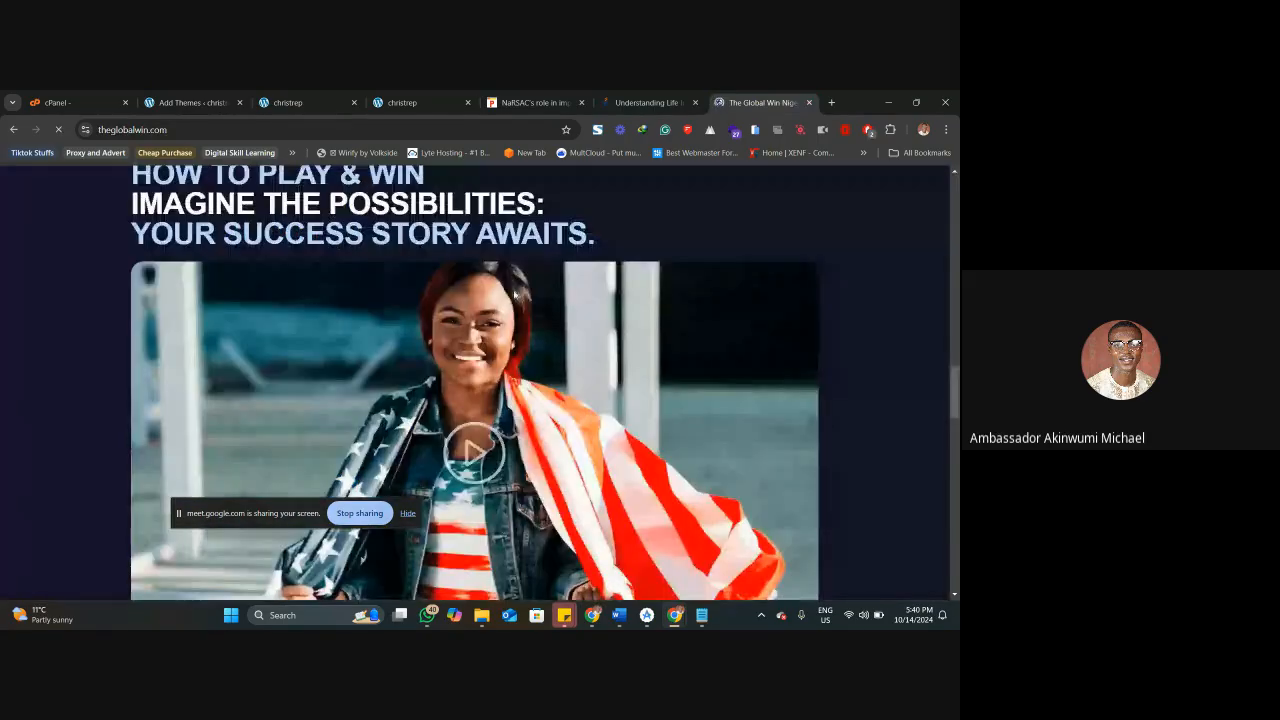
scroll(379, 345, "down", 5)
scroll(379, 345, "down", 10)
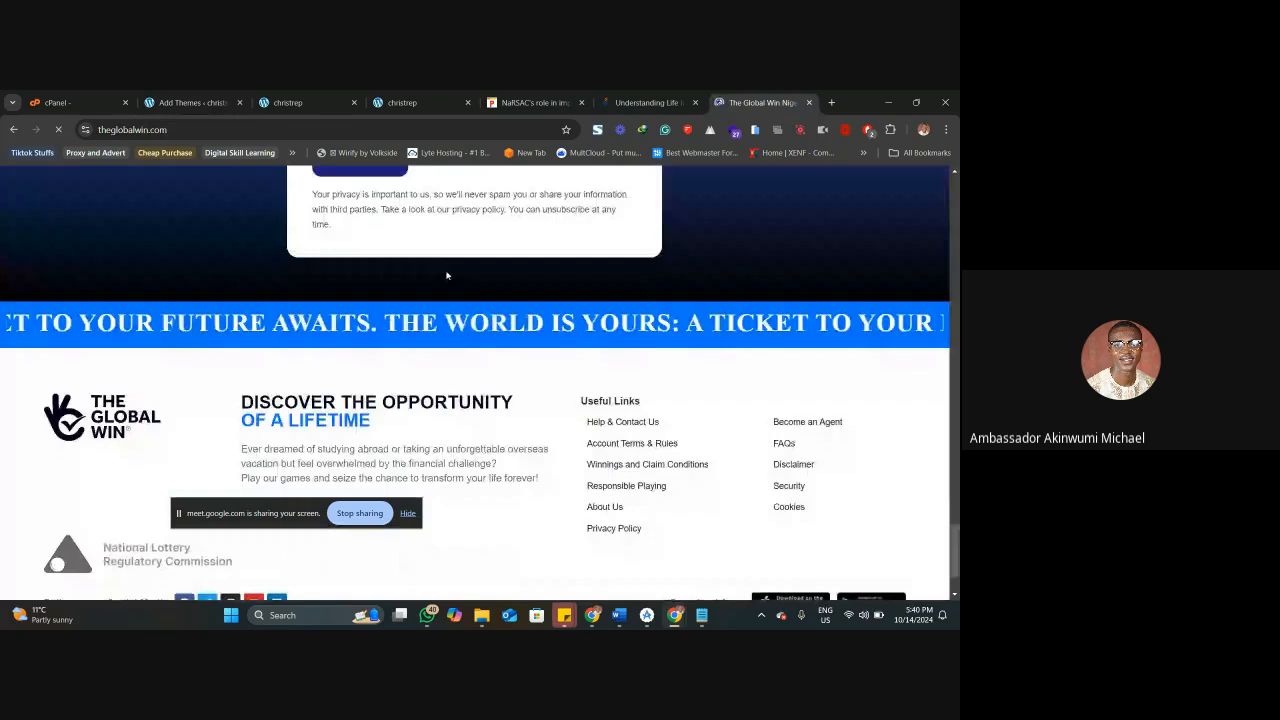
scroll(369, 330, "up", 8)
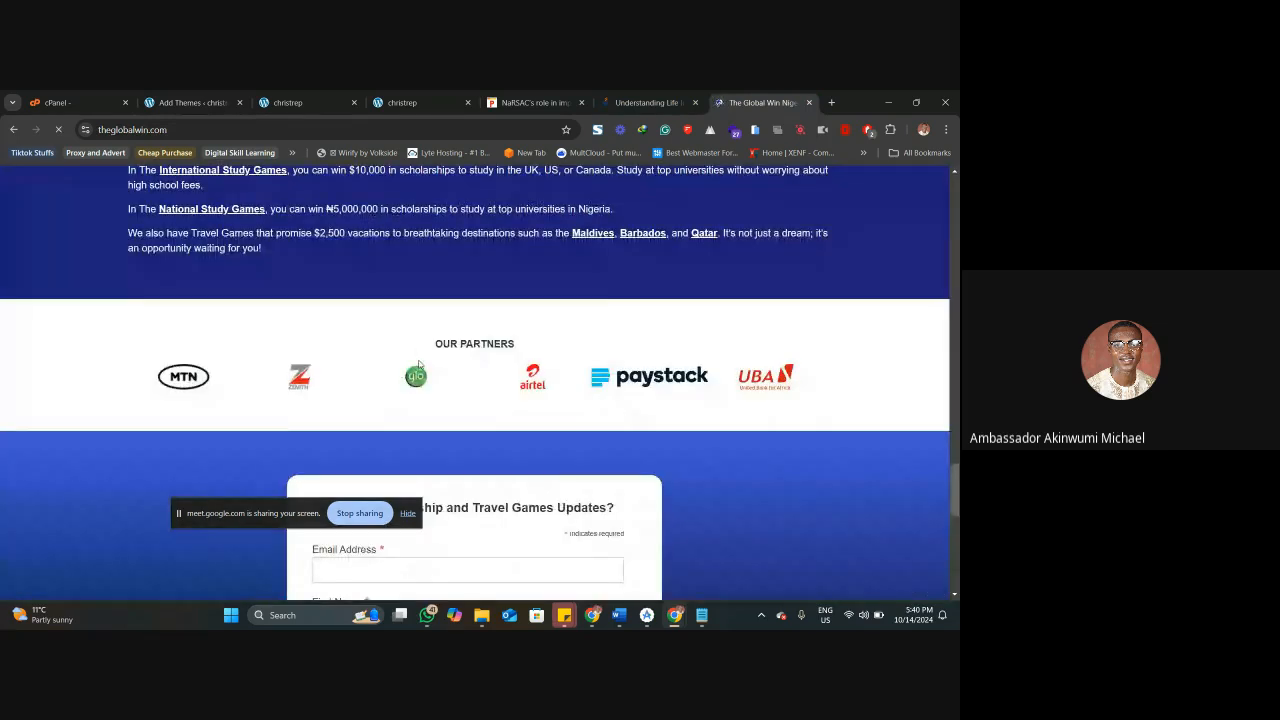
scroll(334, 357, "down", 5)
scroll(334, 357, "down", 1)
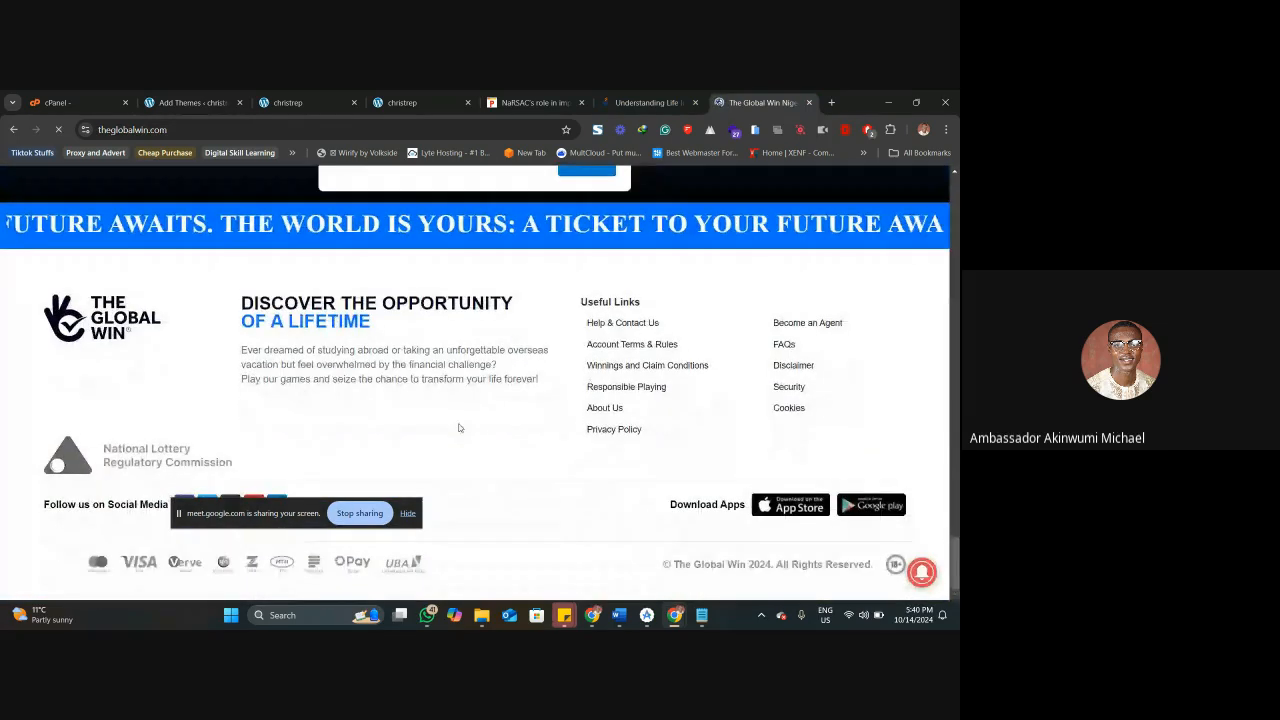
Dismiss the pop-up on the Global Win site and review the home page back up to its header.
left_click(518, 249)
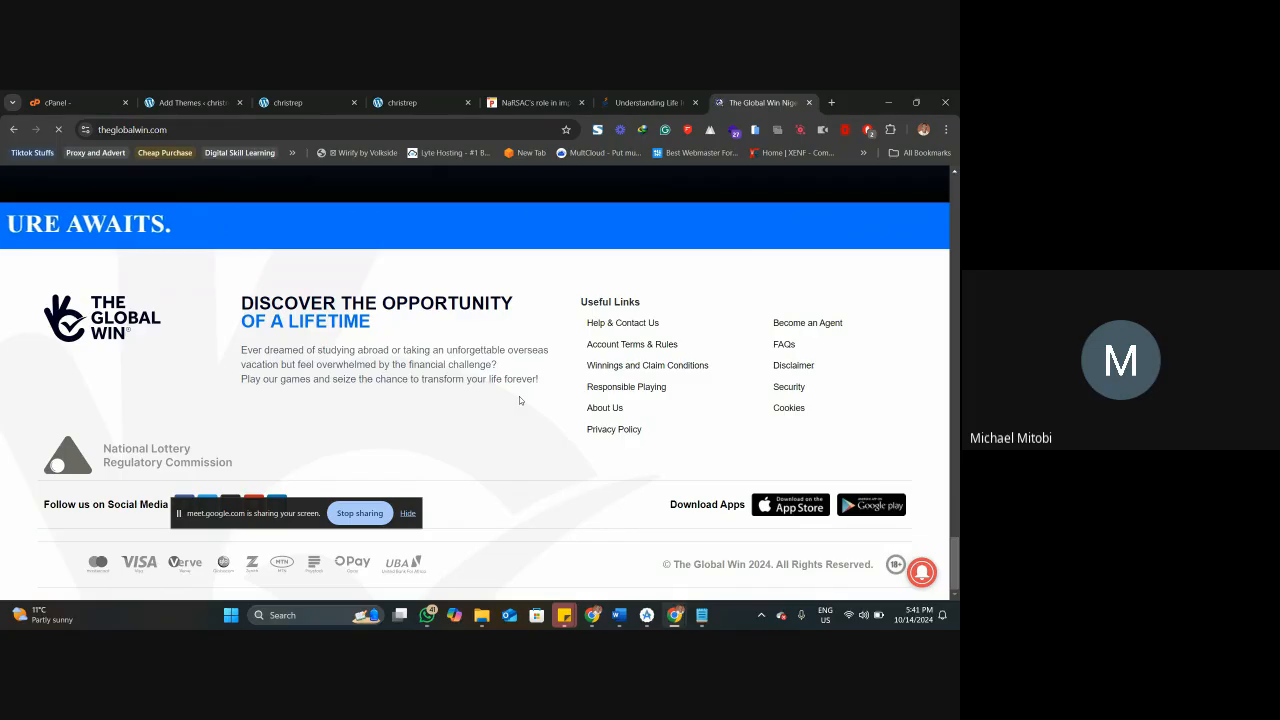
scroll(519, 400, "up", 5)
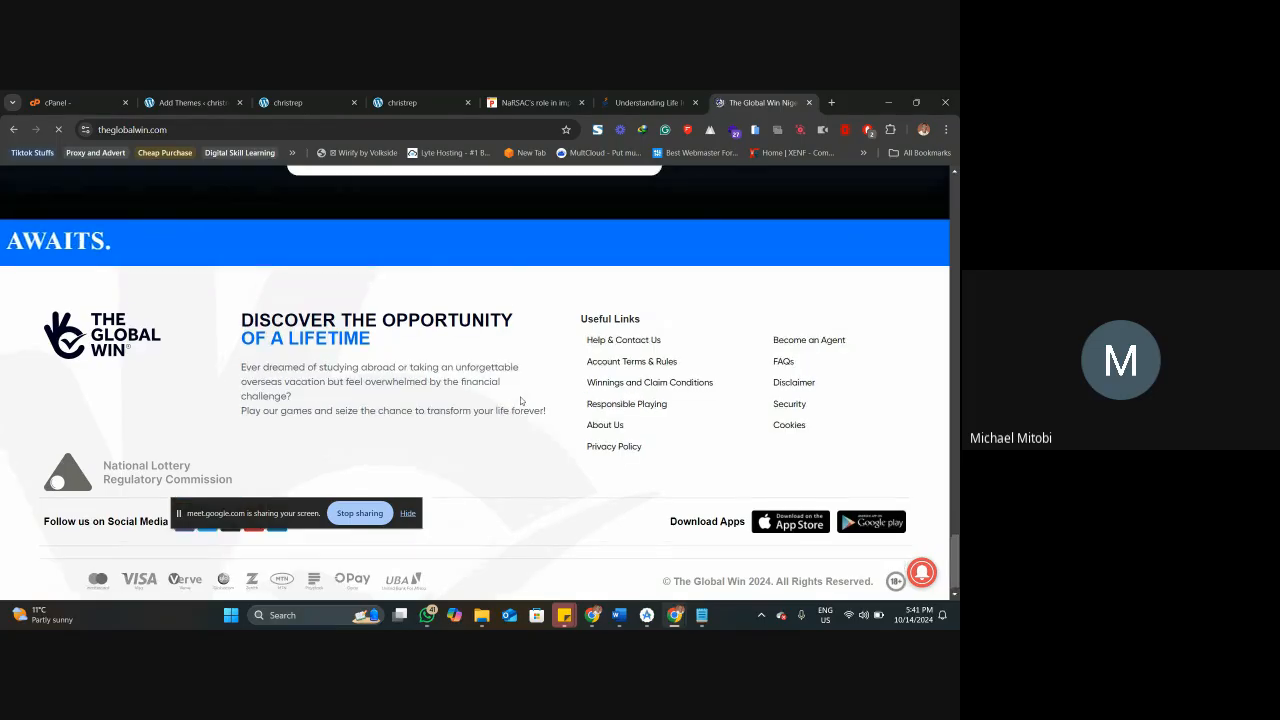
scroll(520, 400, "up", 15)
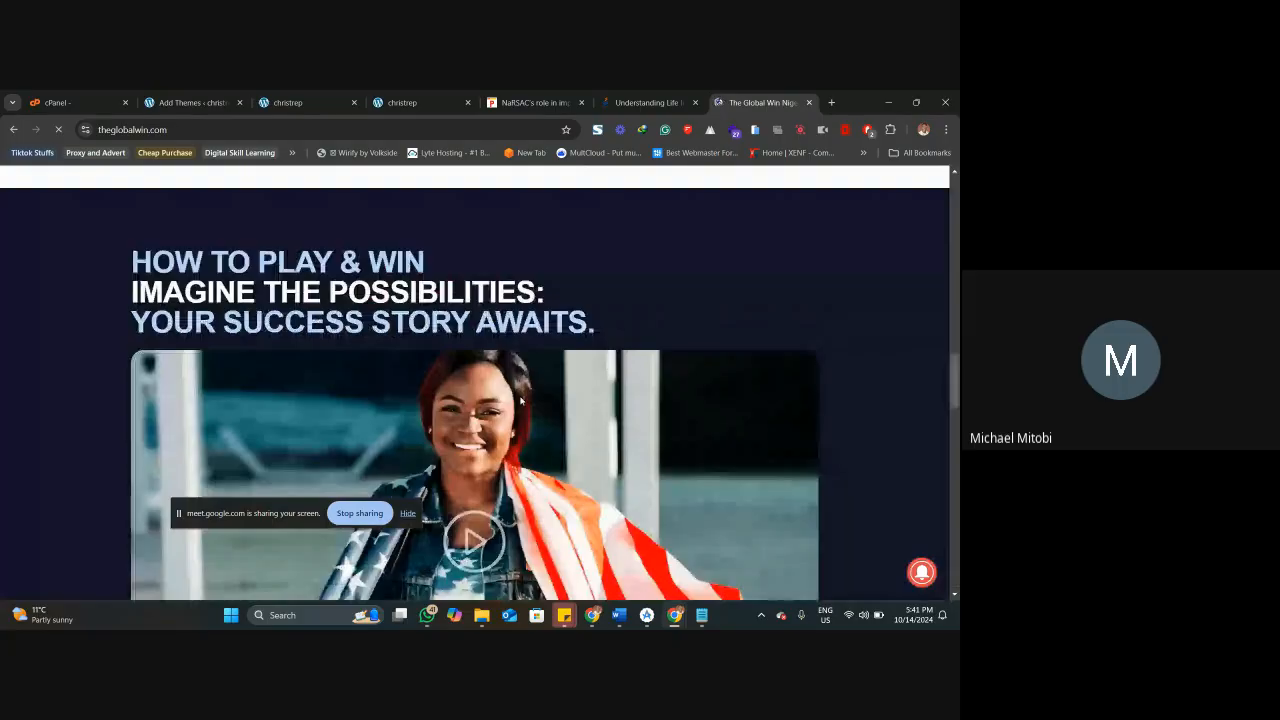
scroll(520, 400, "up", 3)
scroll(520, 400, "up", 5)
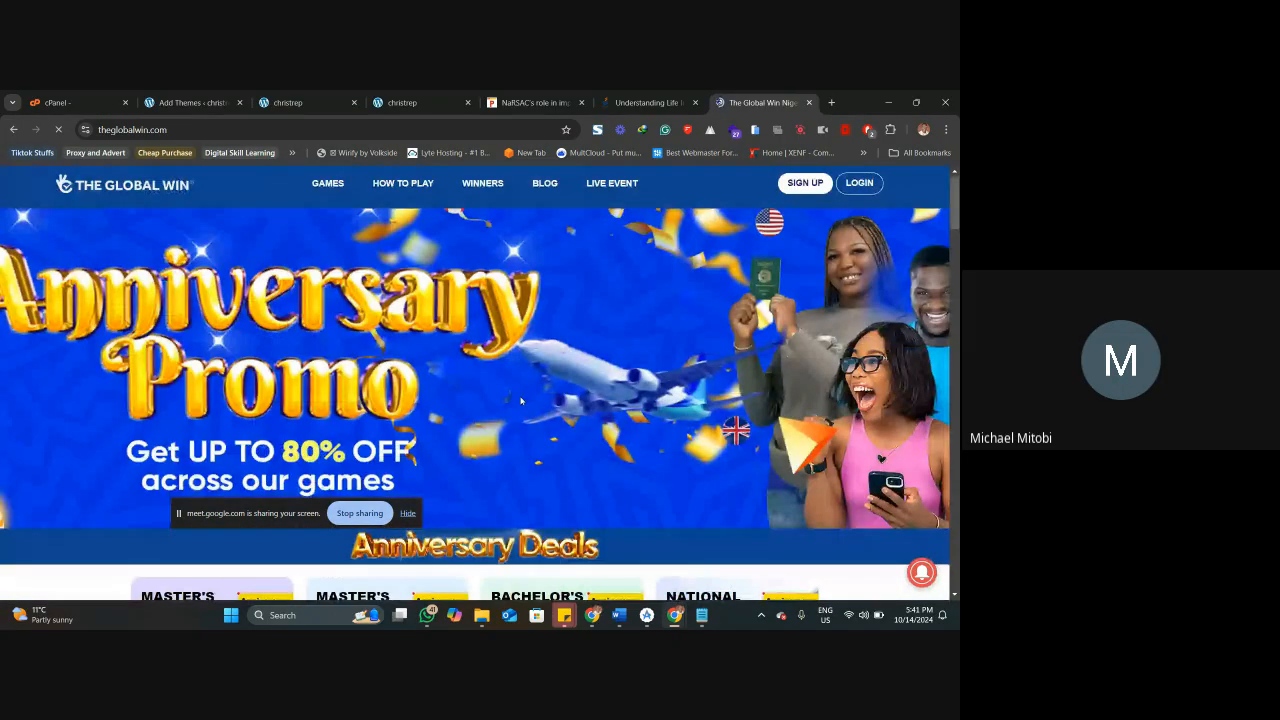
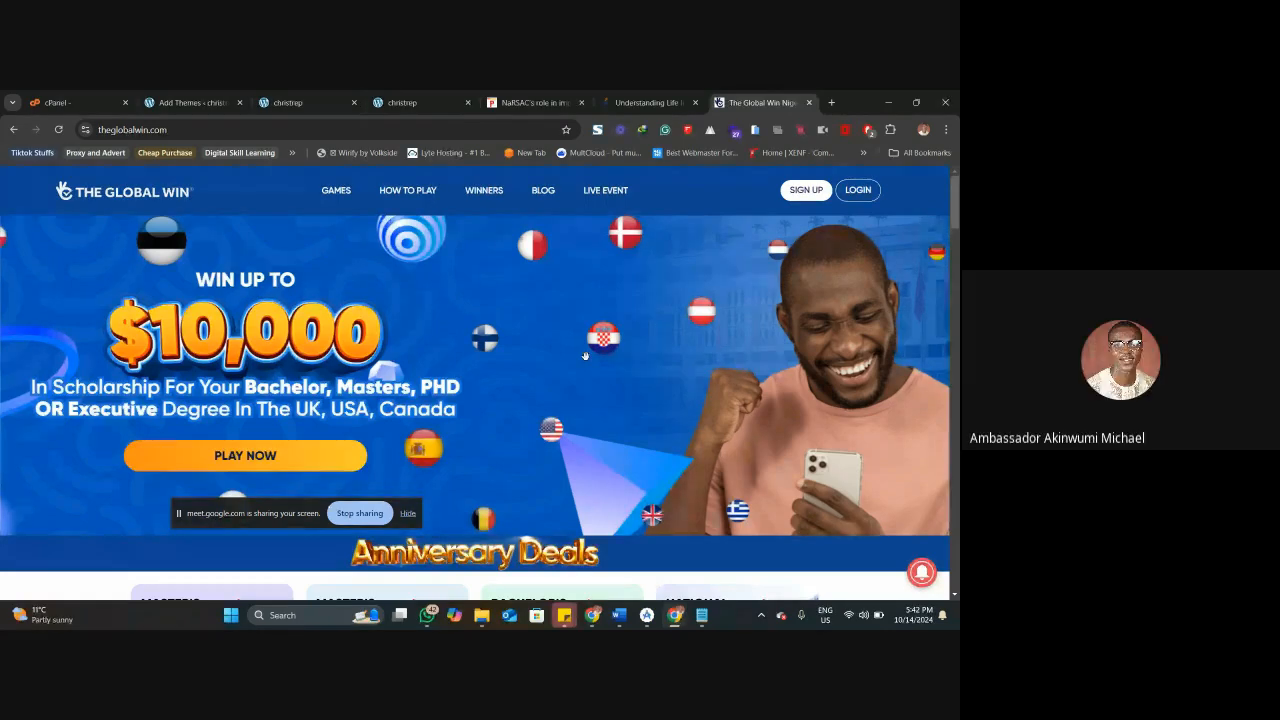
Review the Global Win home page down to its subscription form and footer, and open the How to Play page.
scroll(585, 356, "down", 10)
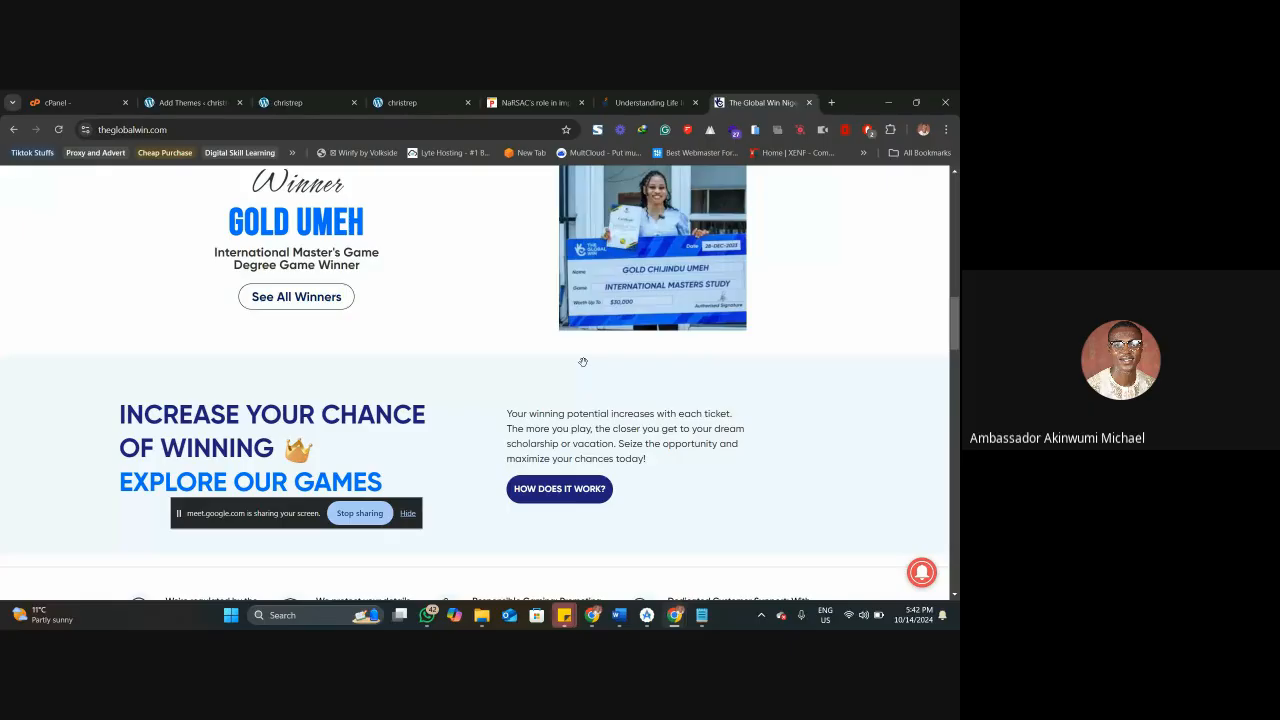
scroll(583, 362, "down", 5)
scroll(583, 362, "down", 10)
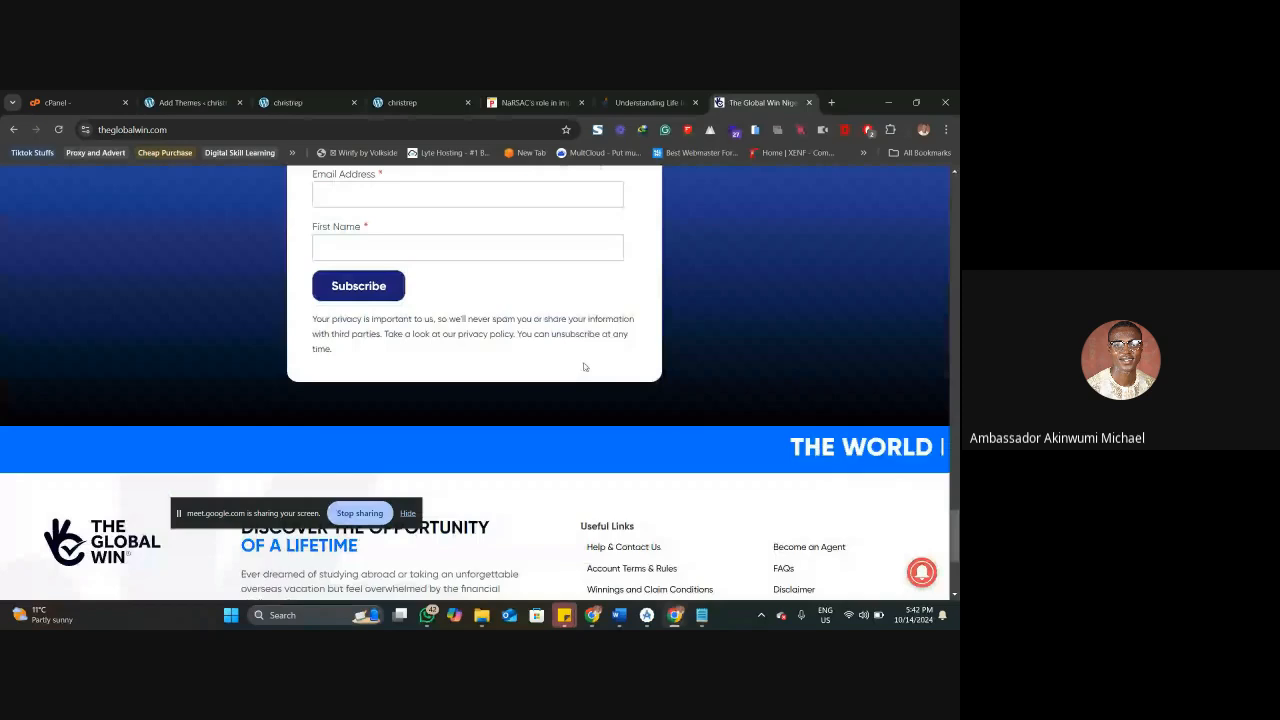
scroll(585, 367, "up", 10)
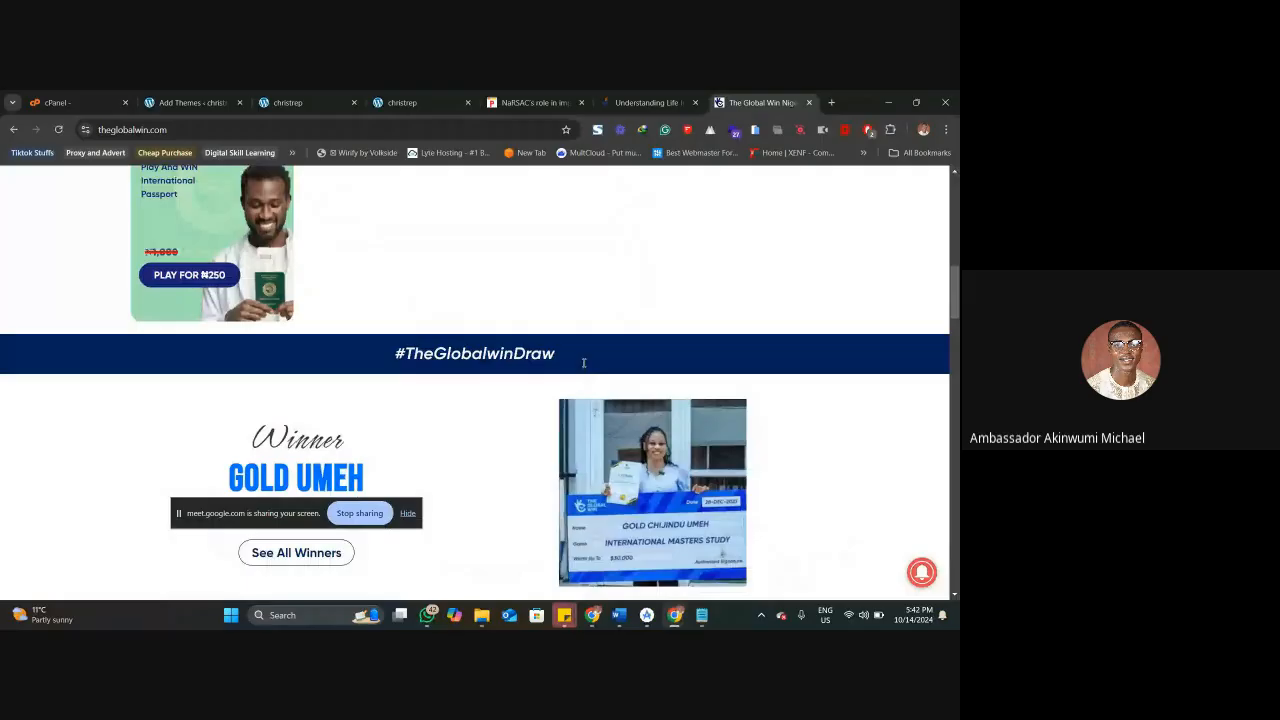
scroll(584, 363, "up", 10)
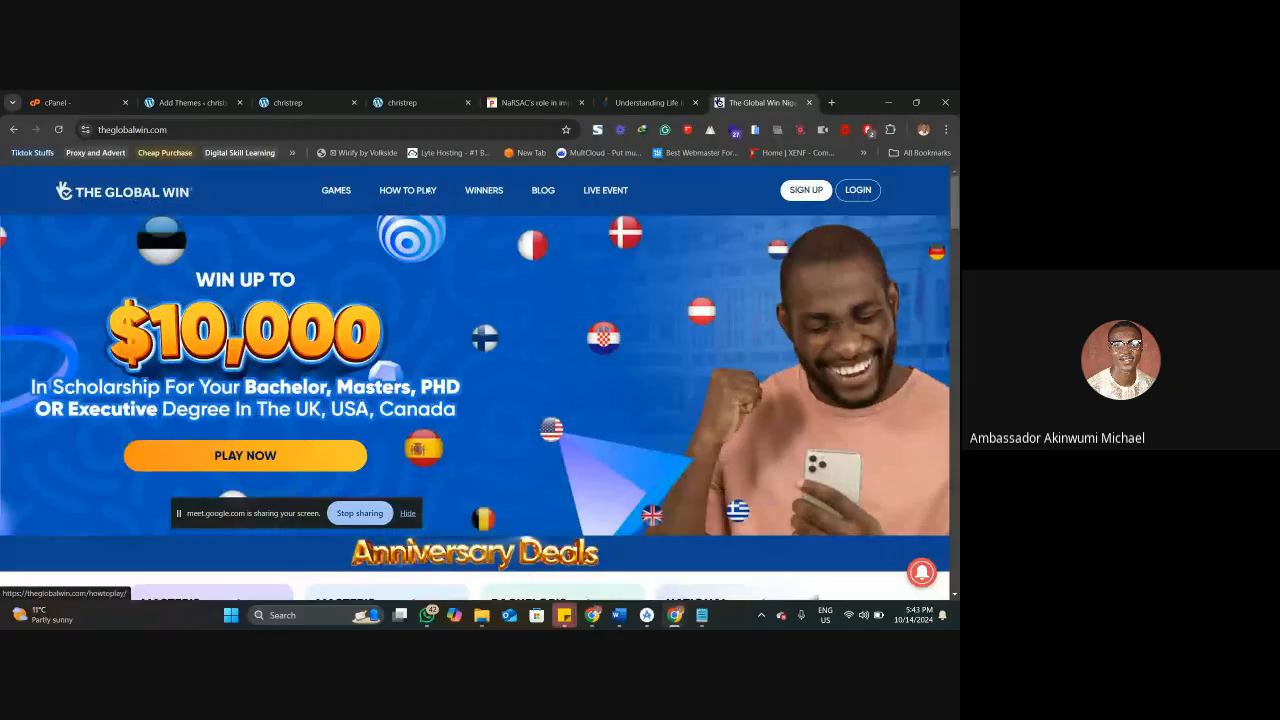
left_click(428, 190)
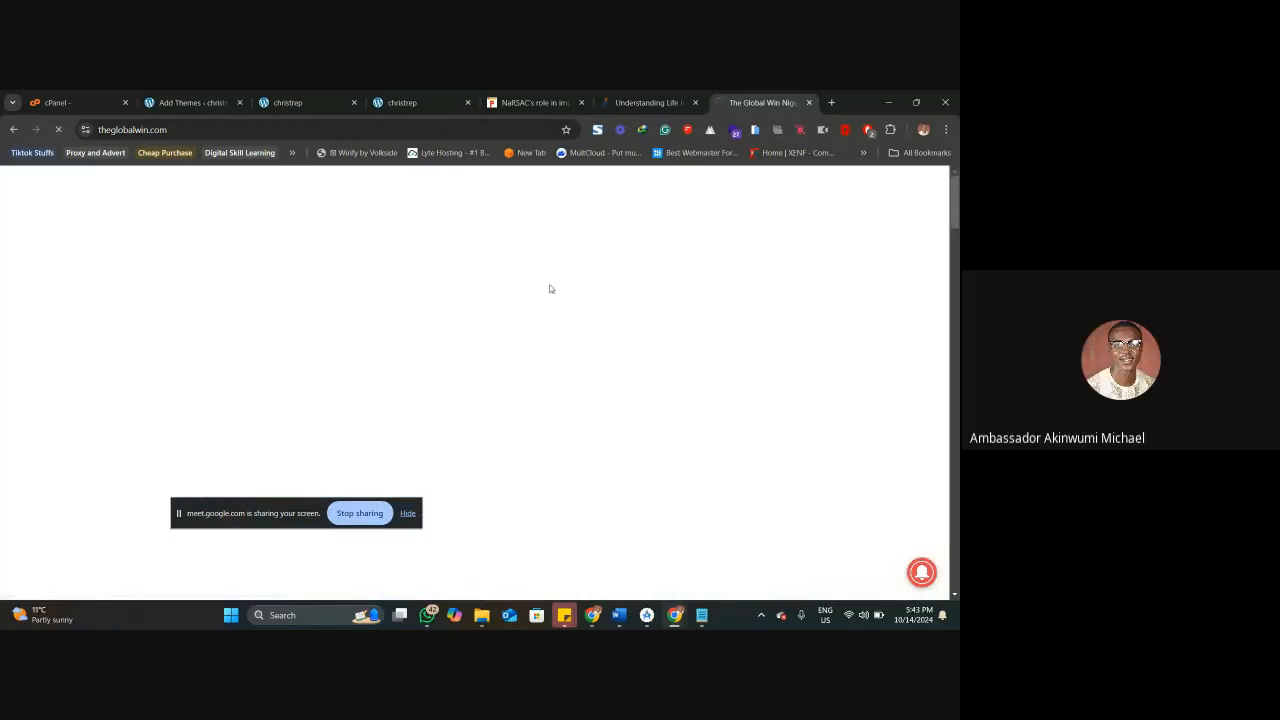
Return to the add-themes catalogue of dovecarehome.uk, install the Hello Elementor theme and activate it.
left_click(622, 96)
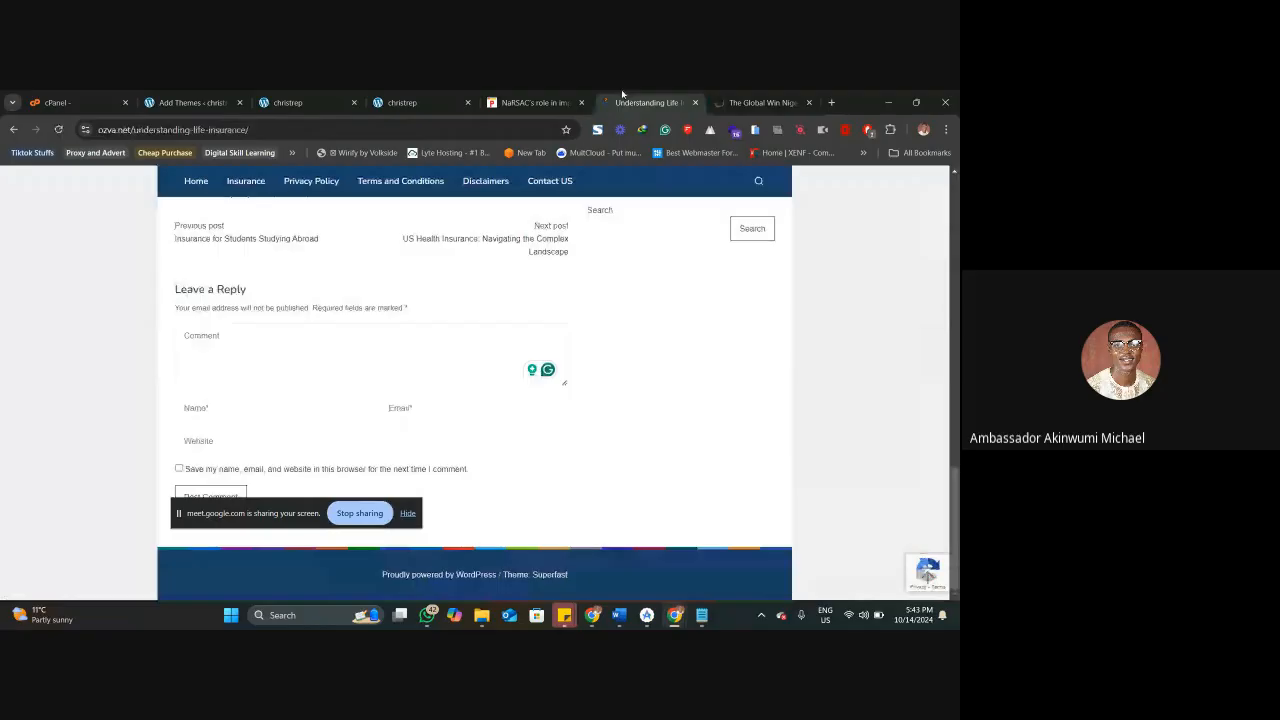
left_click(430, 101)
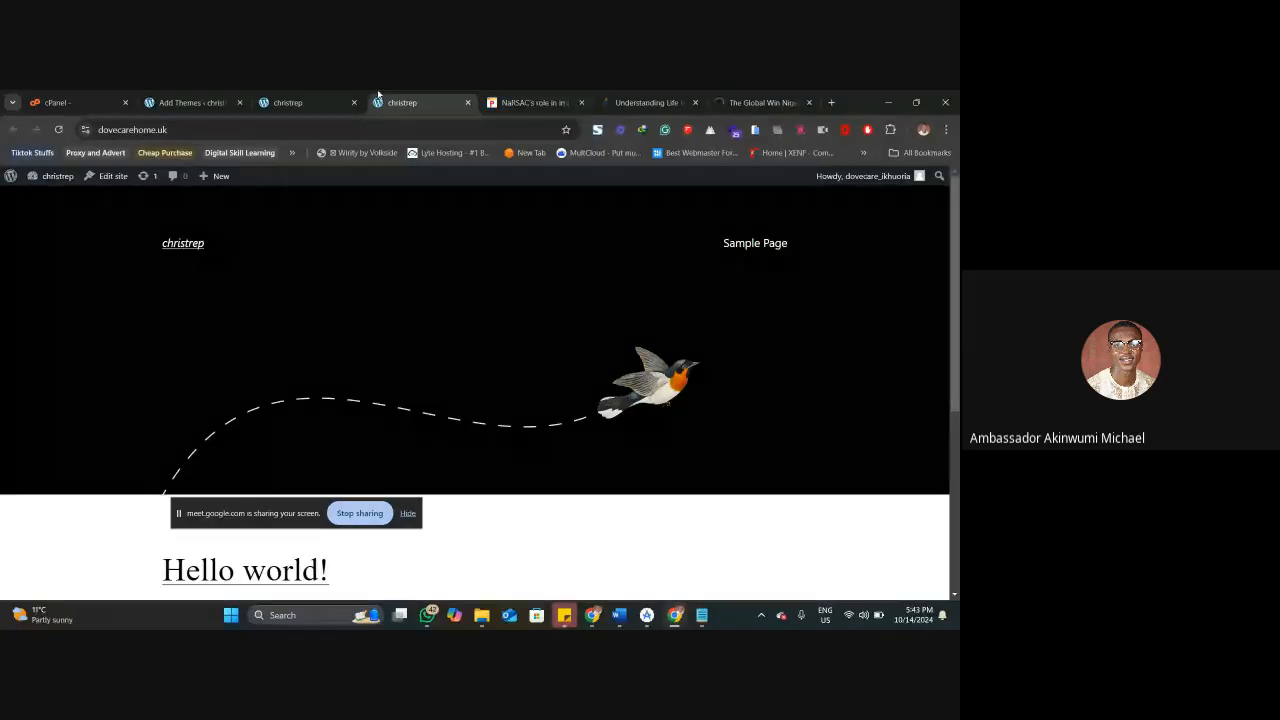
left_click(191, 103)
left_click(571, 462)
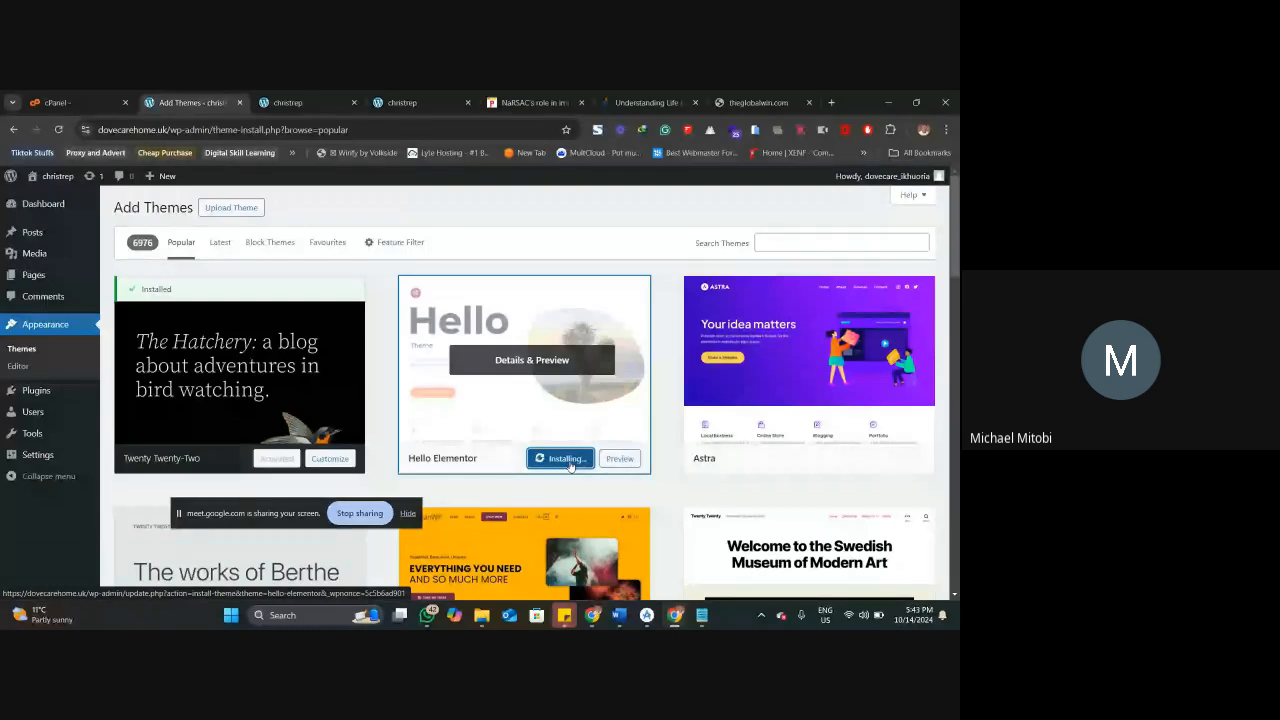
left_click(649, 103)
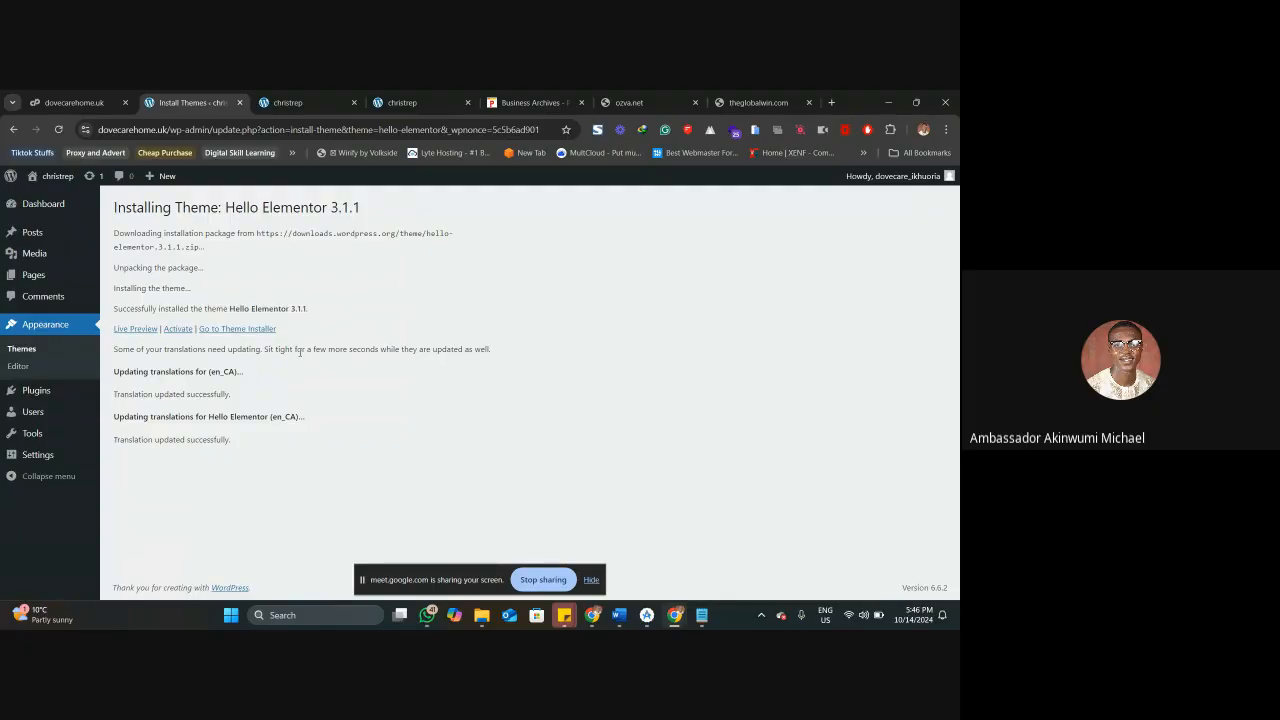
left_click(178, 329)
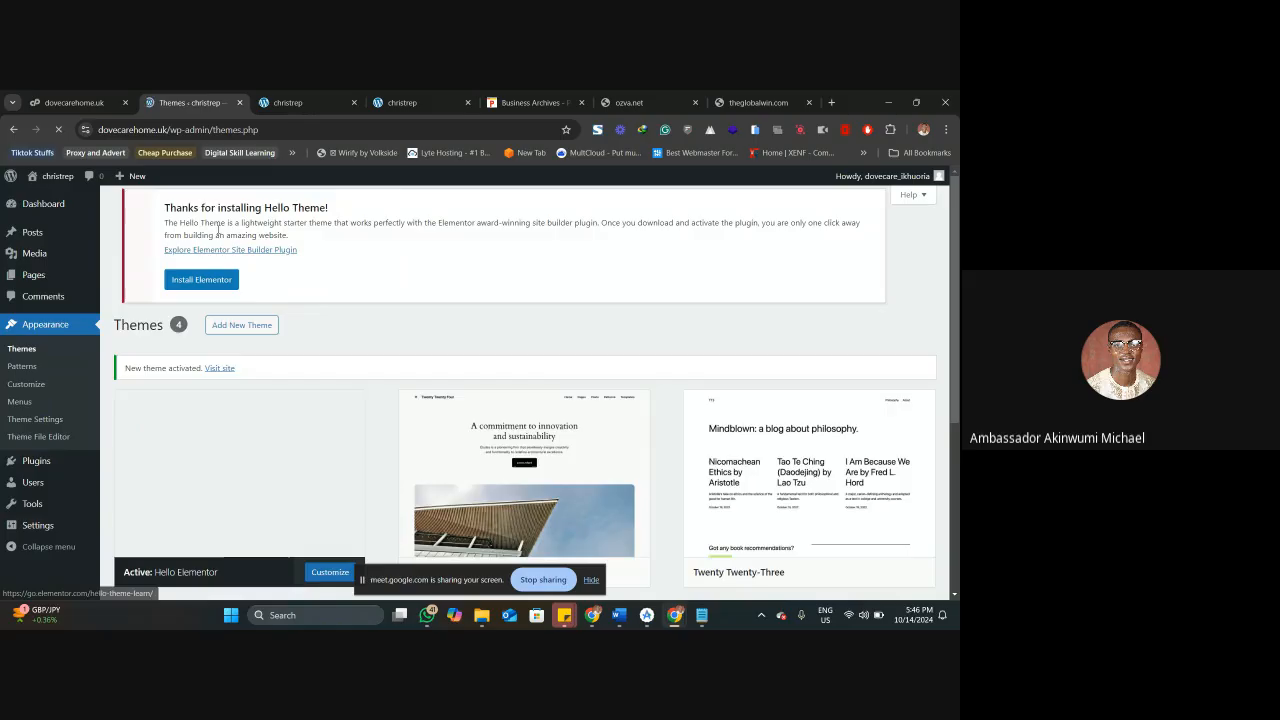
Reload the dovecarehome.uk home page to view it with the Hello Elementor theme, and check the ozva.net tab for comparison.
left_click(290, 102)
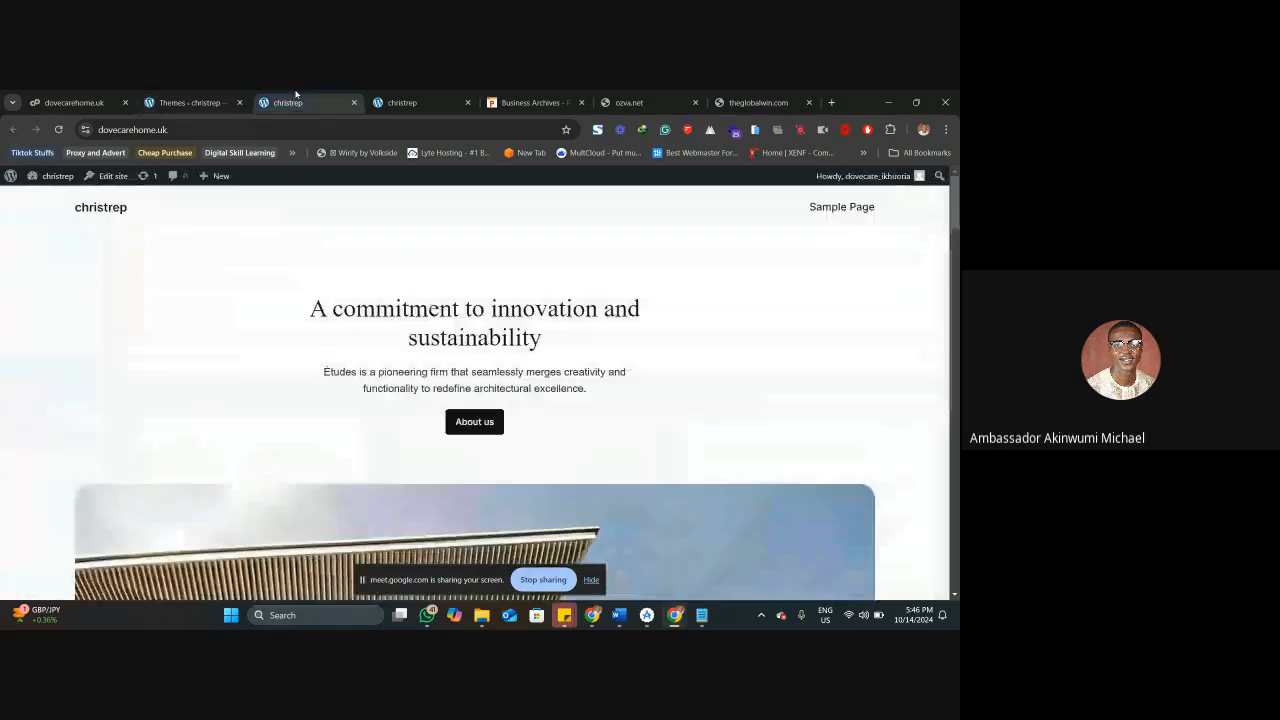
right_click(296, 100)
left_click(346, 184)
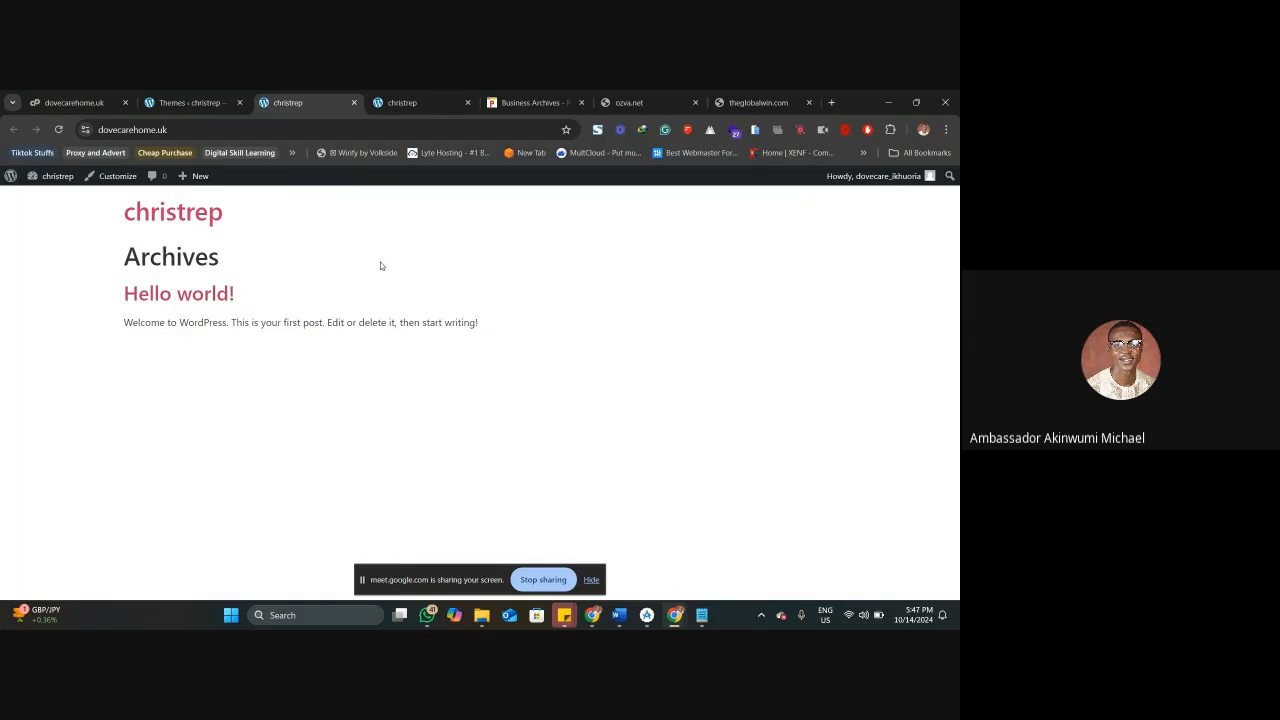
left_click(670, 96)
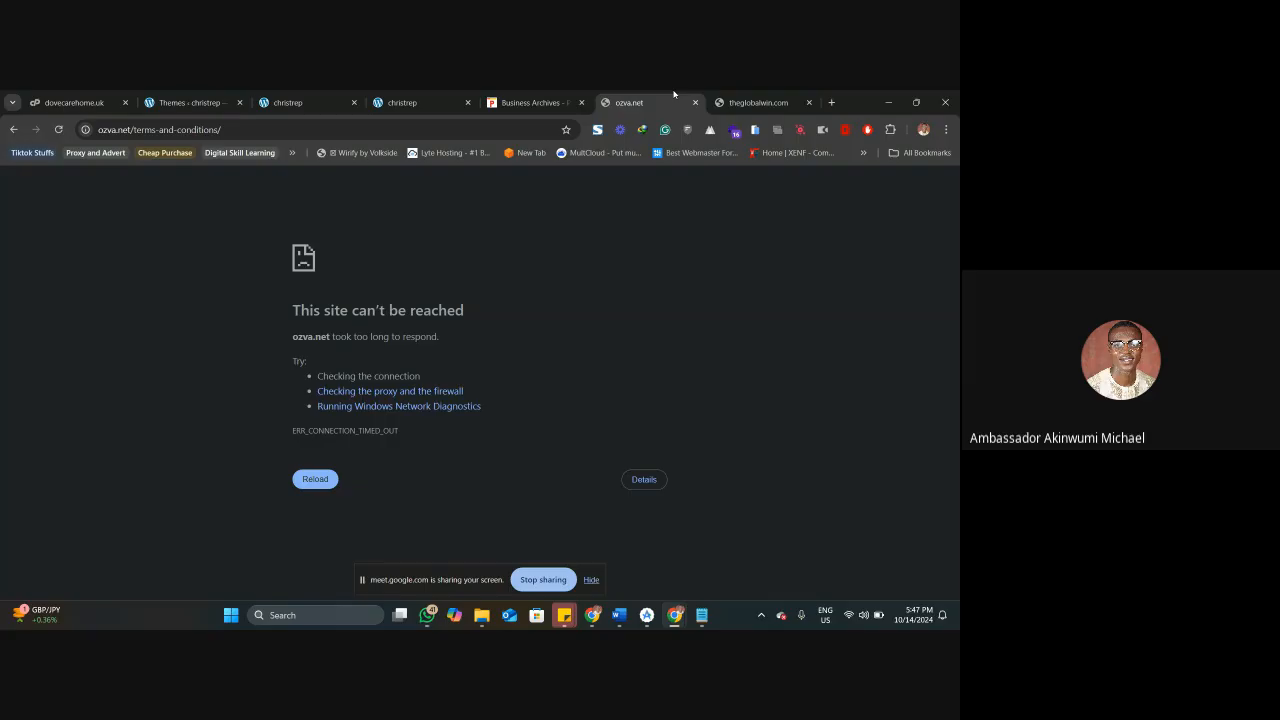
left_click(284, 100)
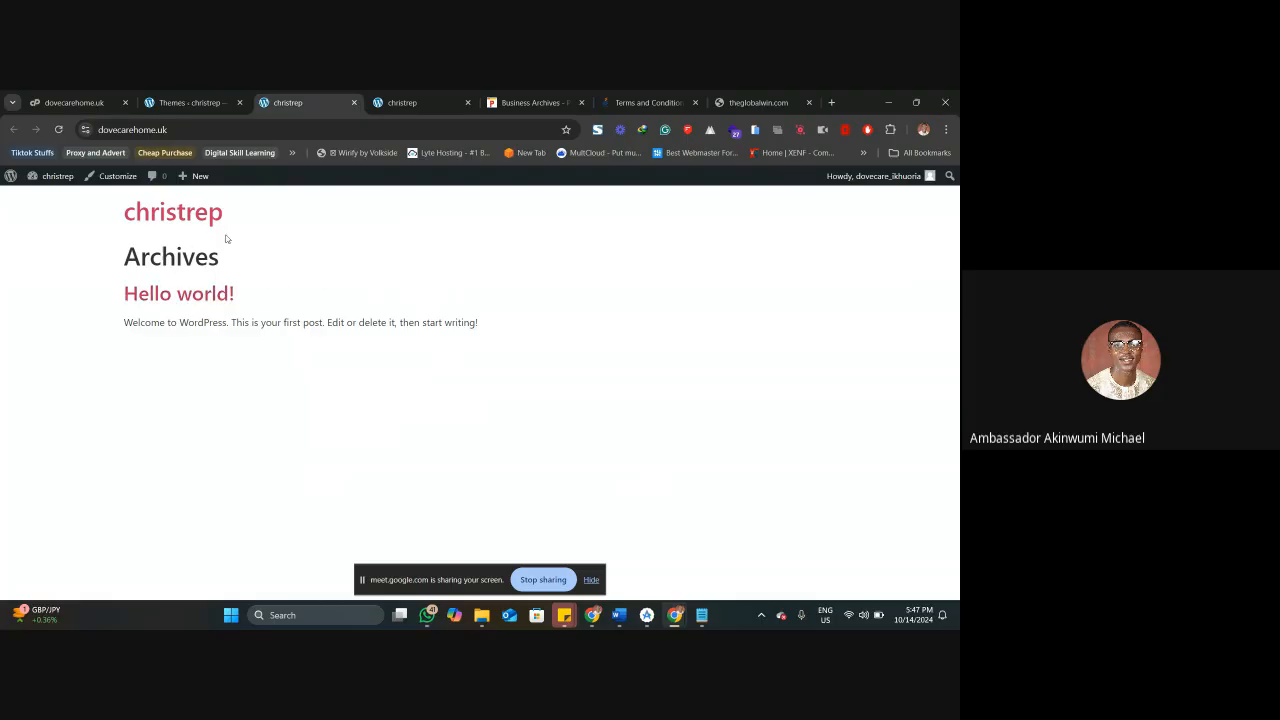
Open the "Hello world!" post on dovecarehome.uk and look through its content, comment and reply form.
left_click(195, 294)
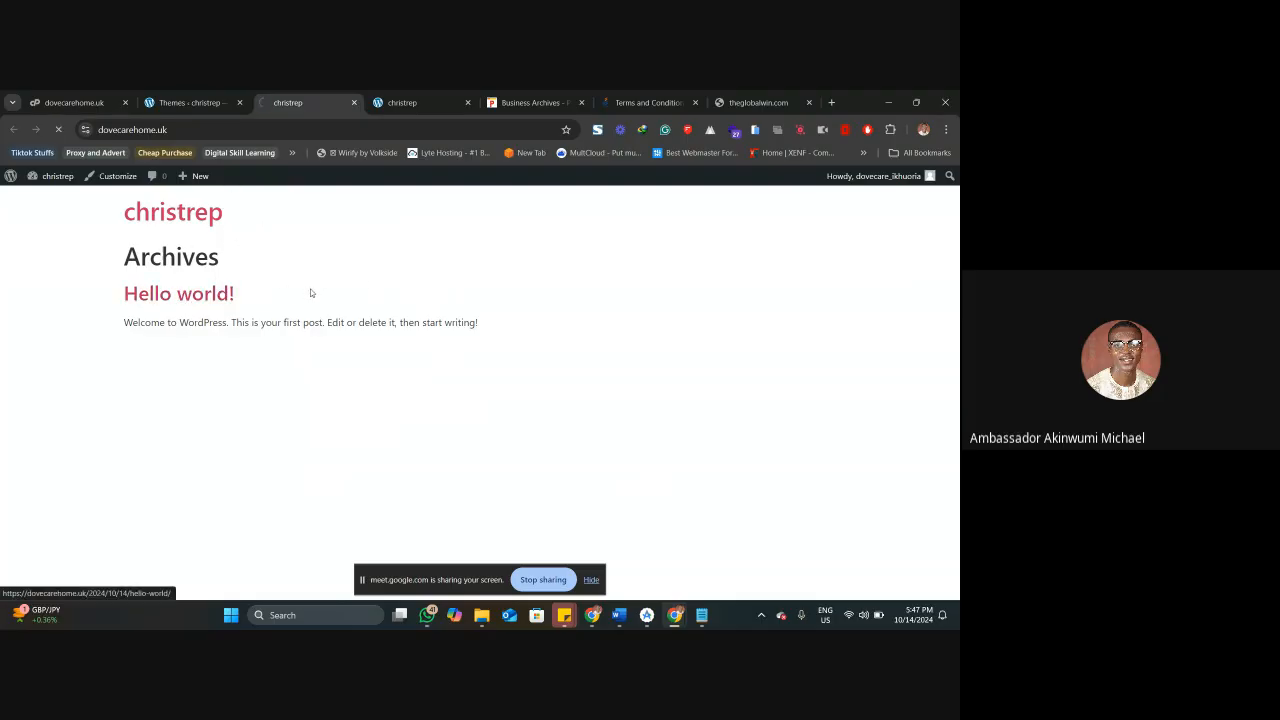
scroll(311, 293, "down", 3)
scroll(311, 293, "up", 3)
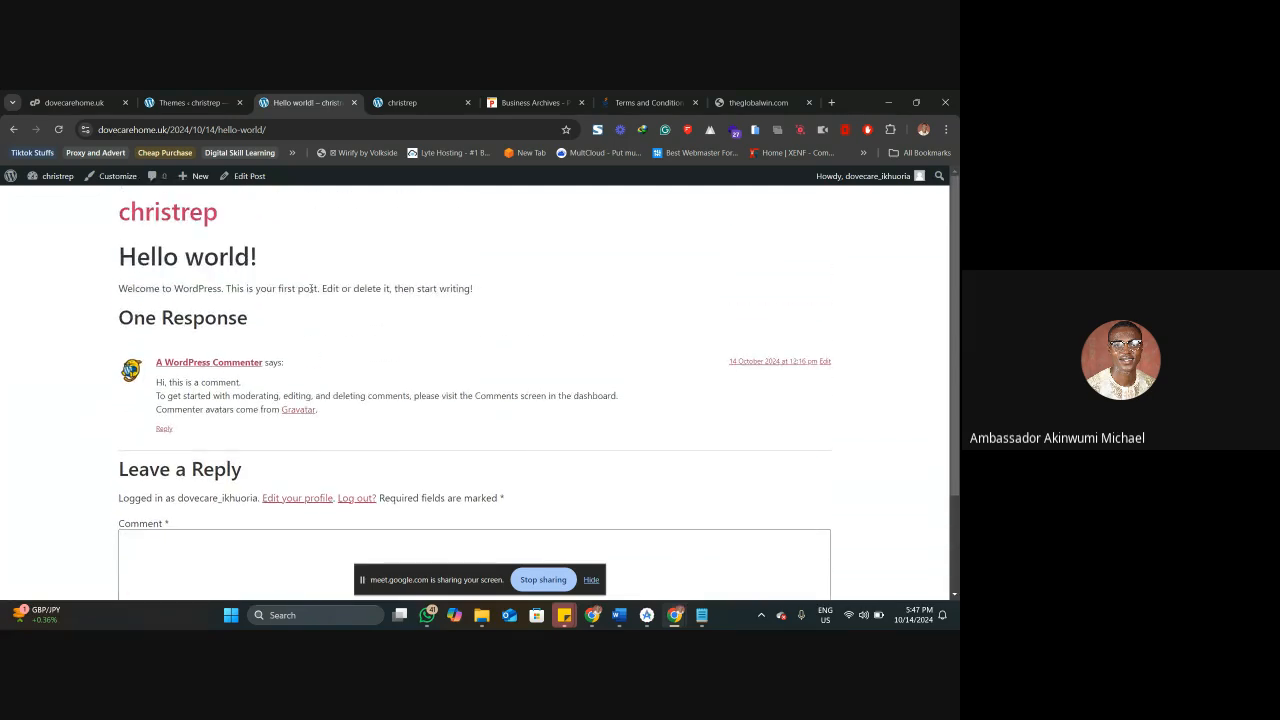
scroll(308, 288, "down", 3)
scroll(308, 288, "up", 3)
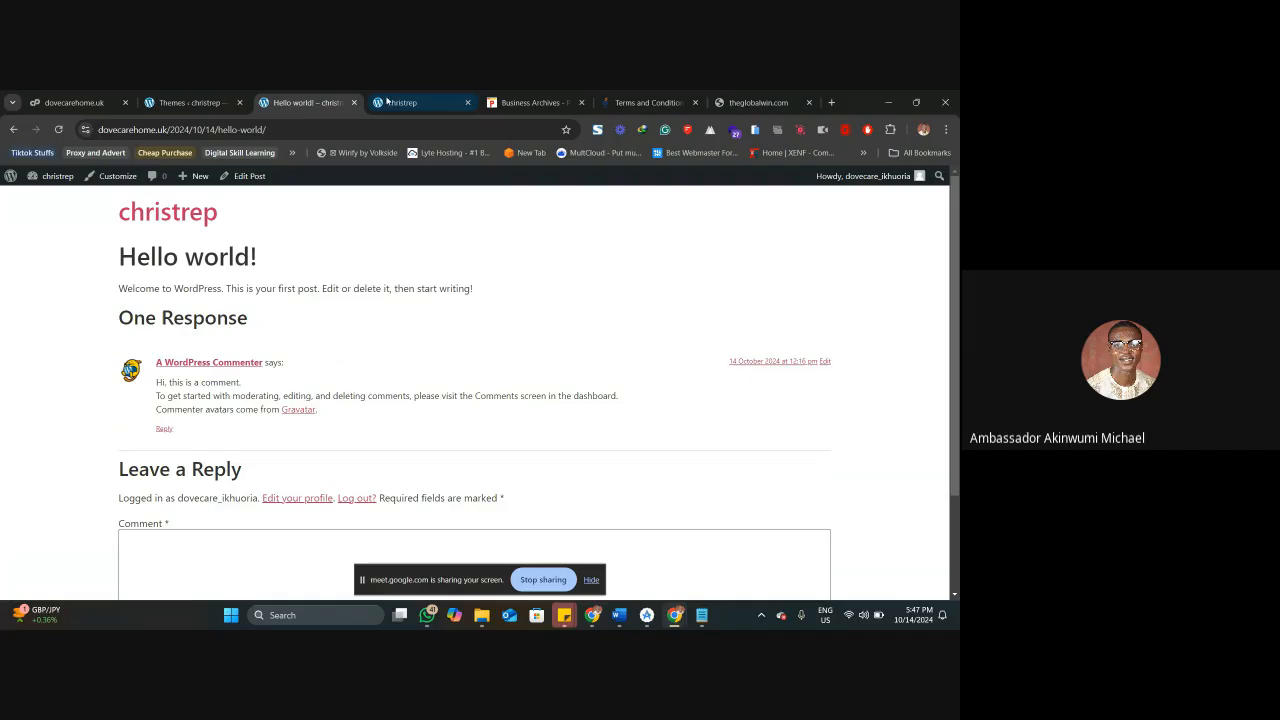
Switch to the Global Win site and examine its How to Play page from the header to the footer.
left_click(716, 95)
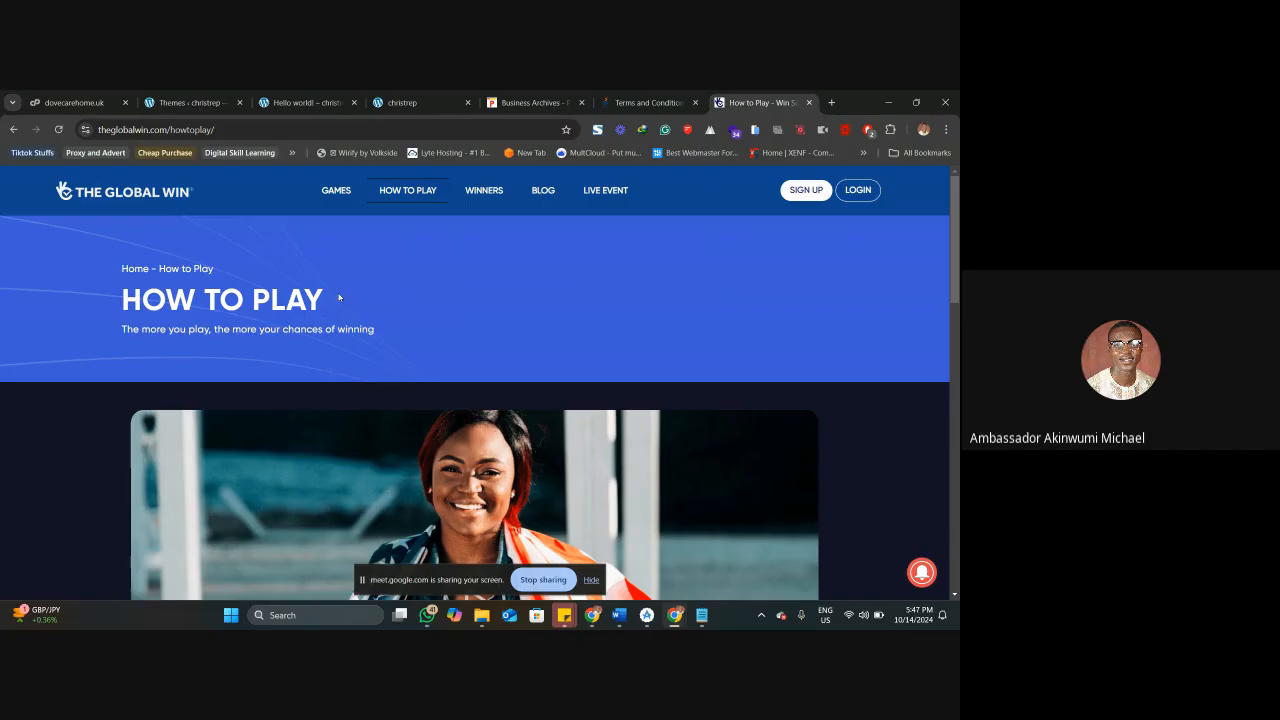
scroll(338, 324, "down", 1)
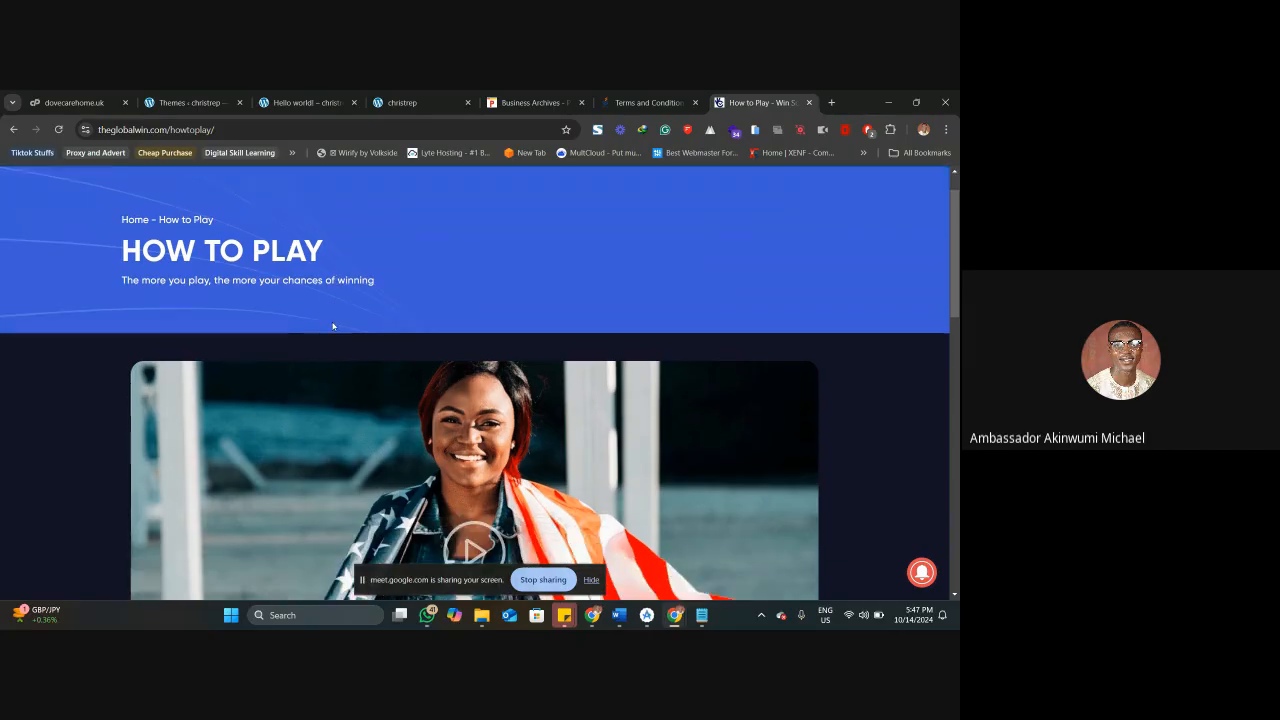
scroll(297, 286, "up", 1)
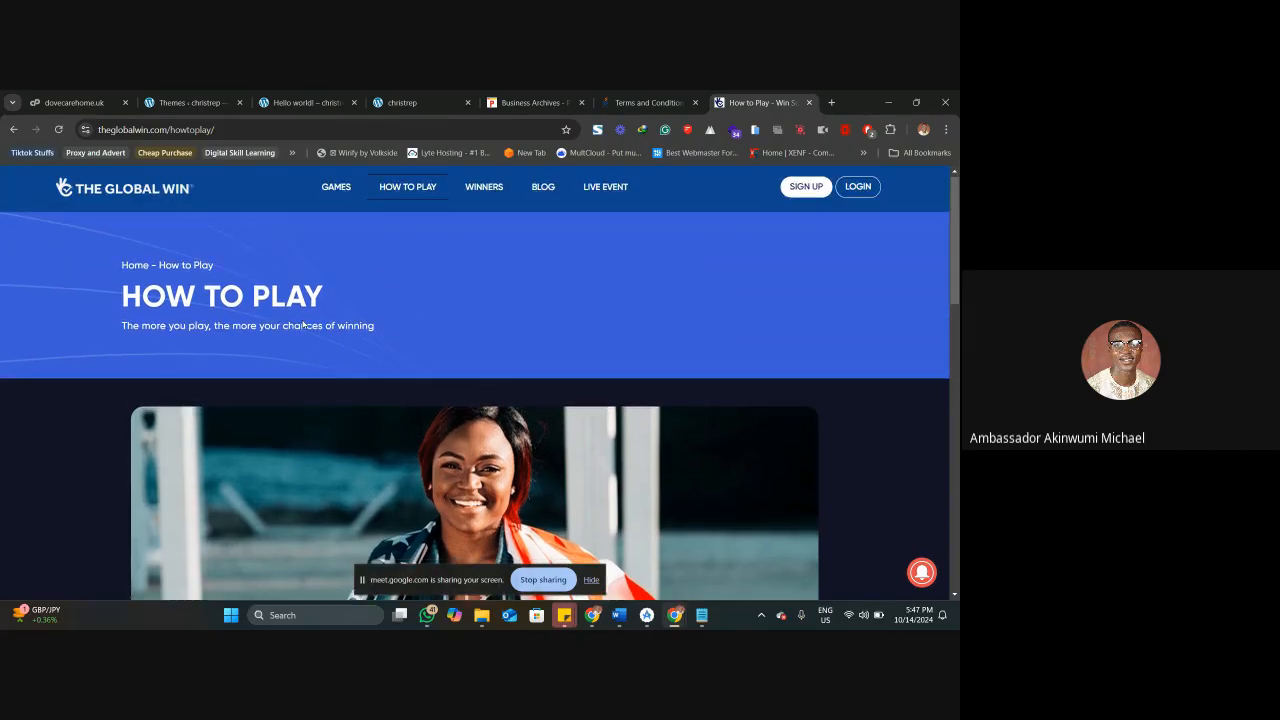
scroll(303, 324, "down", 15)
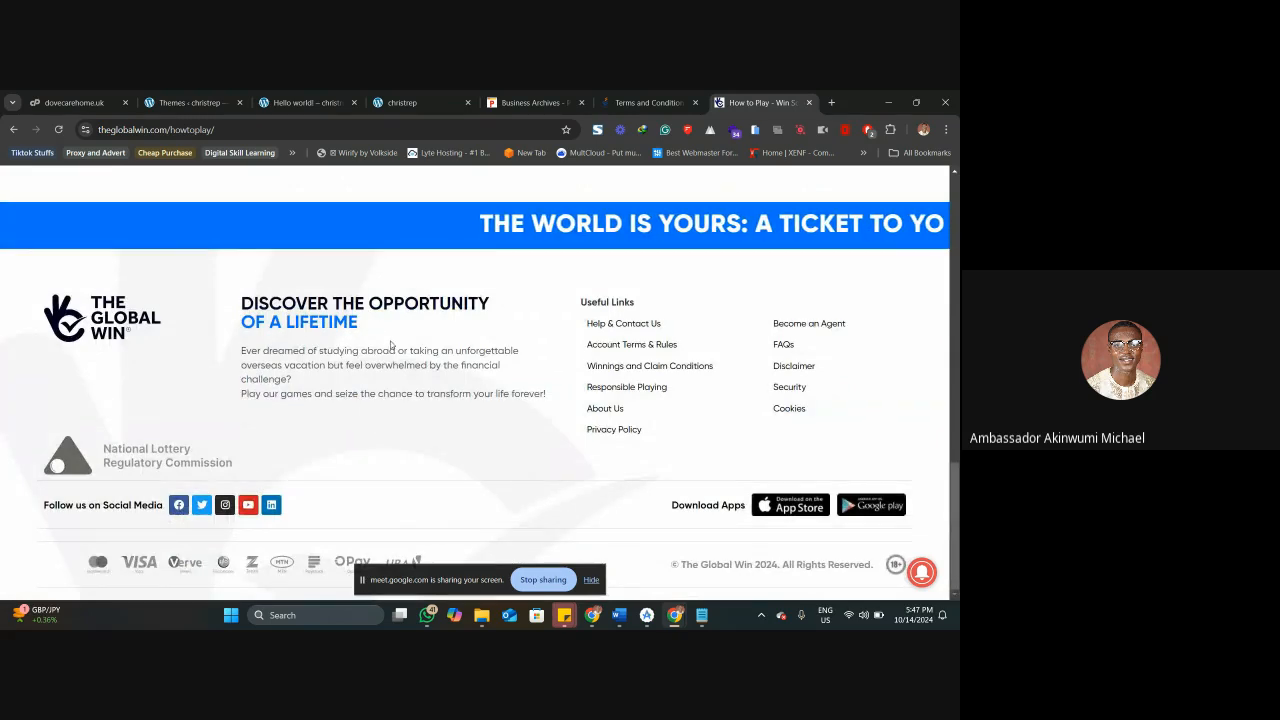
Open the Winnings and Claim Conditions page from the Global Win footer and expand the Travel Category conditions.
left_click(621, 366)
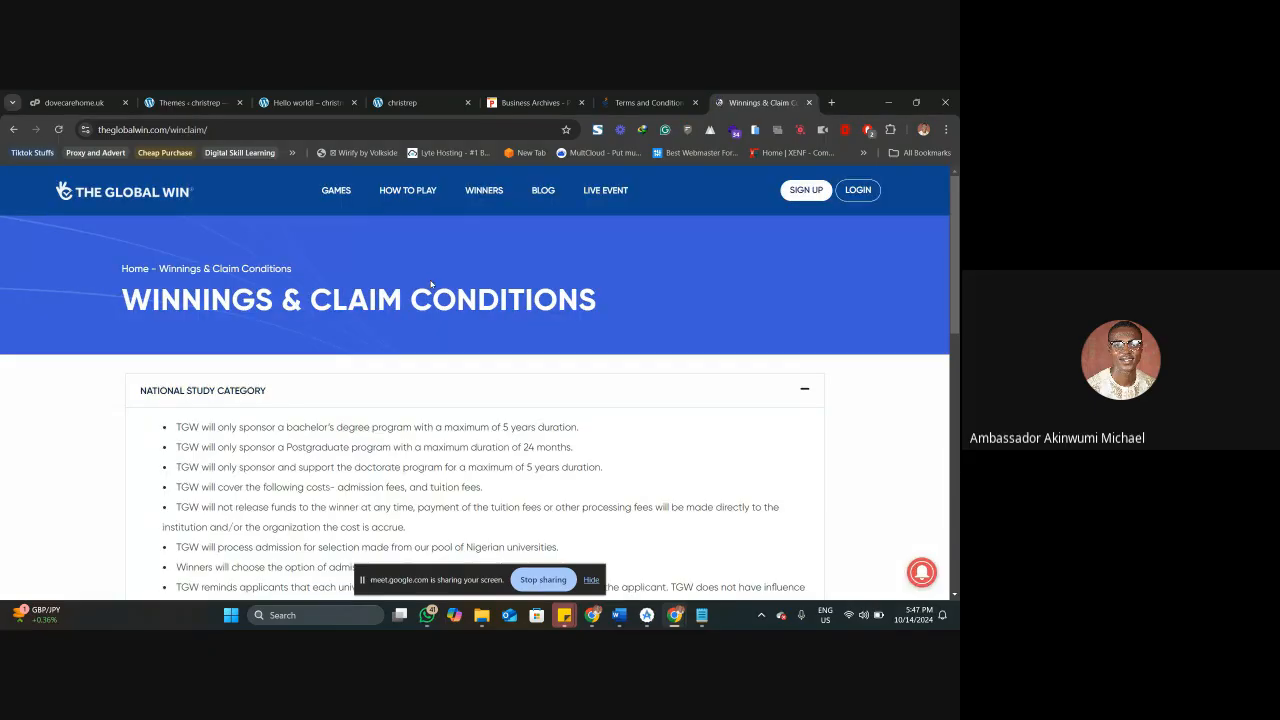
scroll(412, 293, "down", 15)
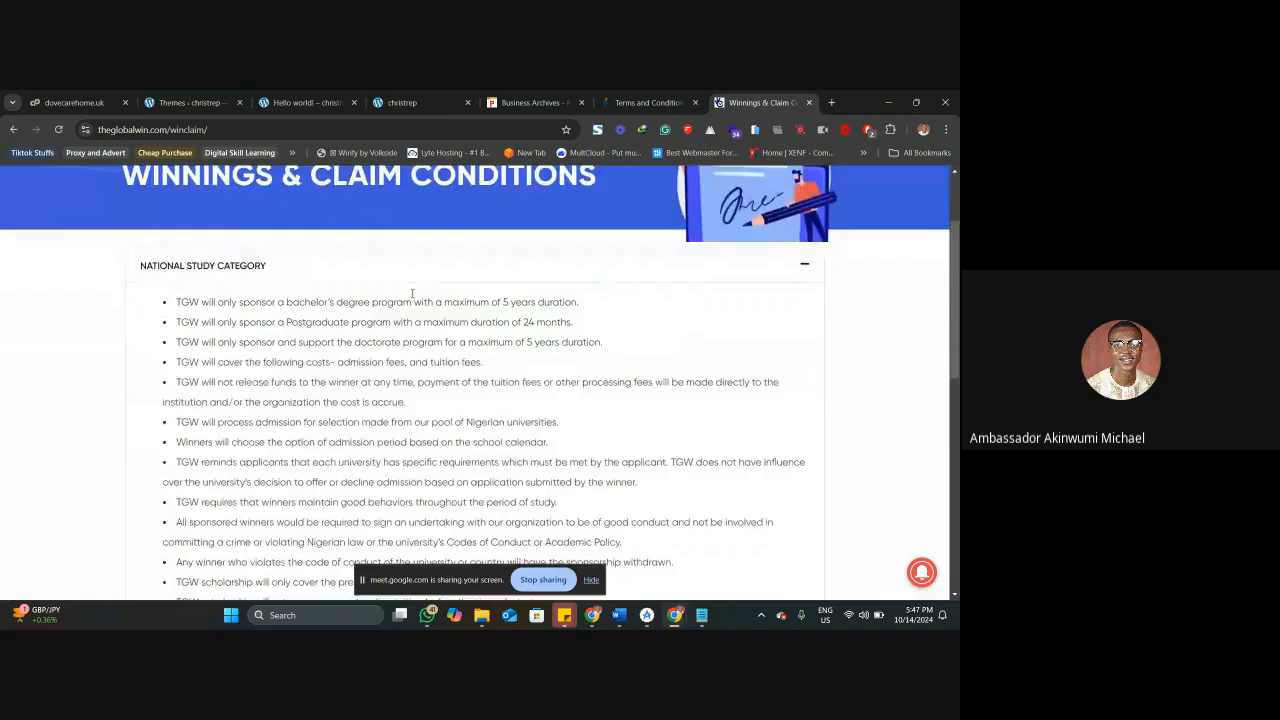
scroll(412, 293, "up", 5)
left_click(343, 434)
scroll(352, 382, "up", 3)
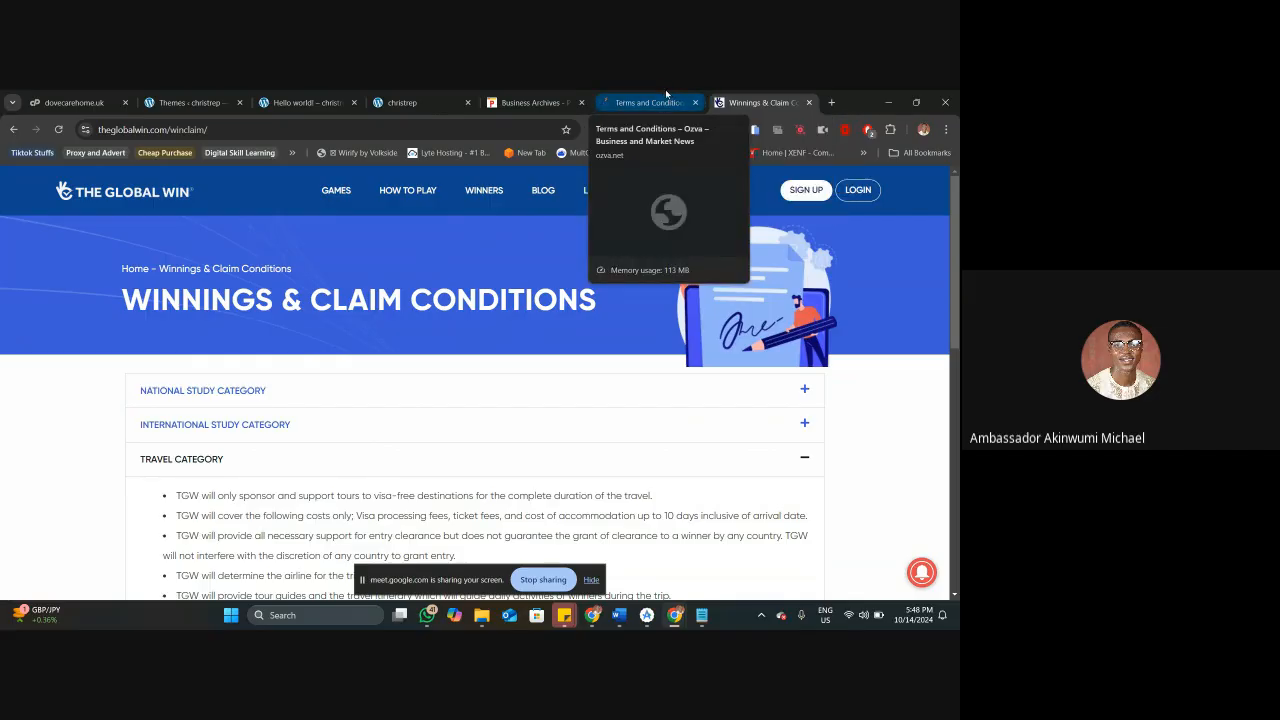
Return to the installed themes of dovecarehome.uk, look through them and open the catalogue for adding a new theme.
left_click(300, 102)
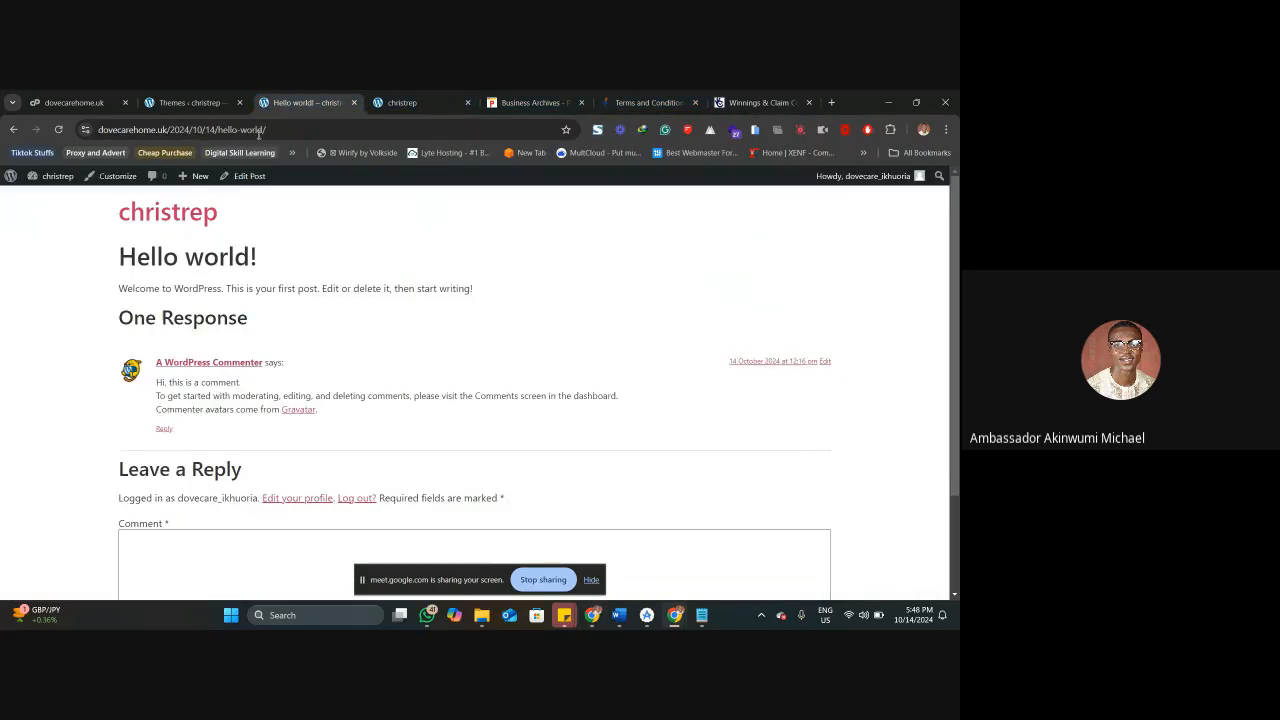
left_click(190, 102)
scroll(325, 330, "down", 2)
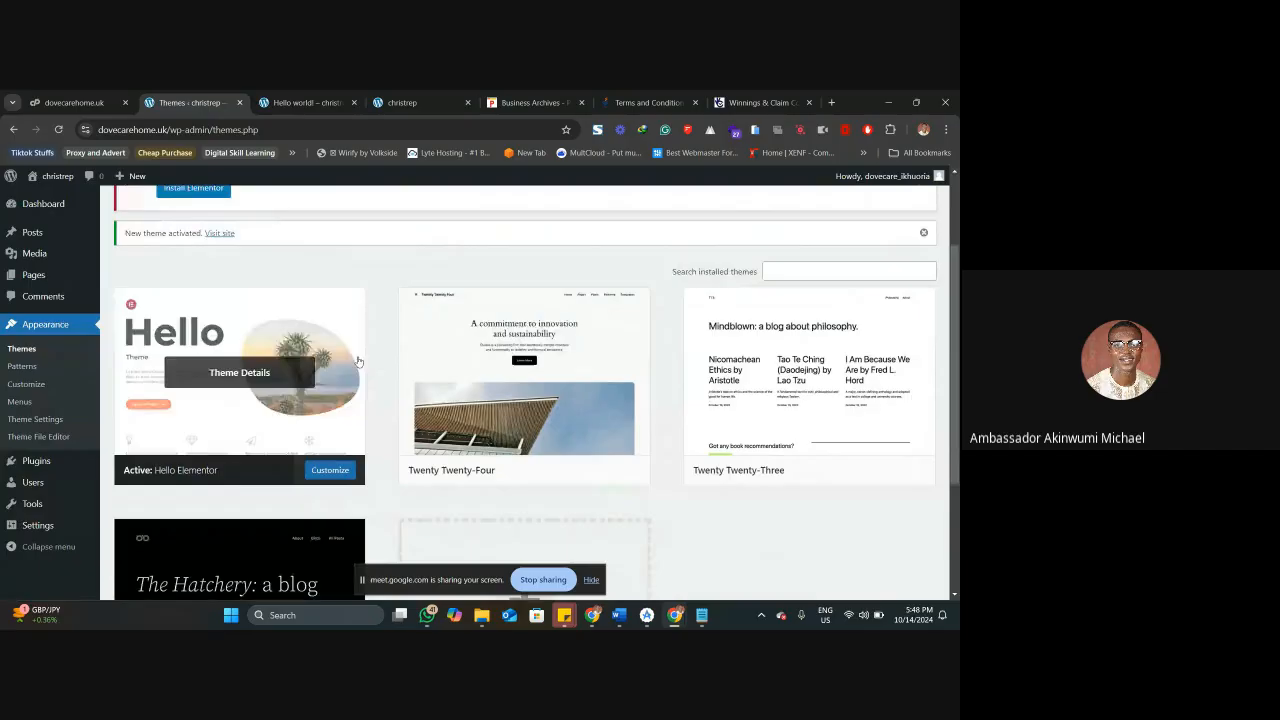
scroll(325, 330, "down", 2)
scroll(315, 250, "up", 5)
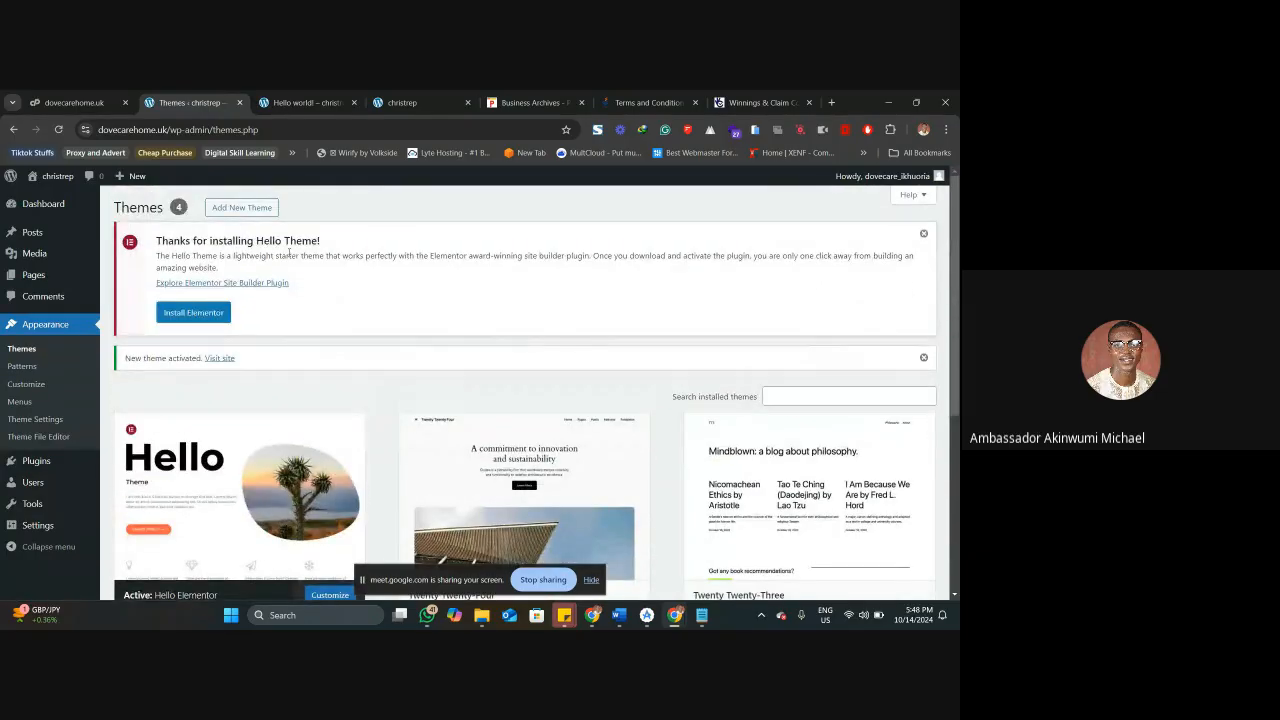
scroll(468, 405, "down", 3)
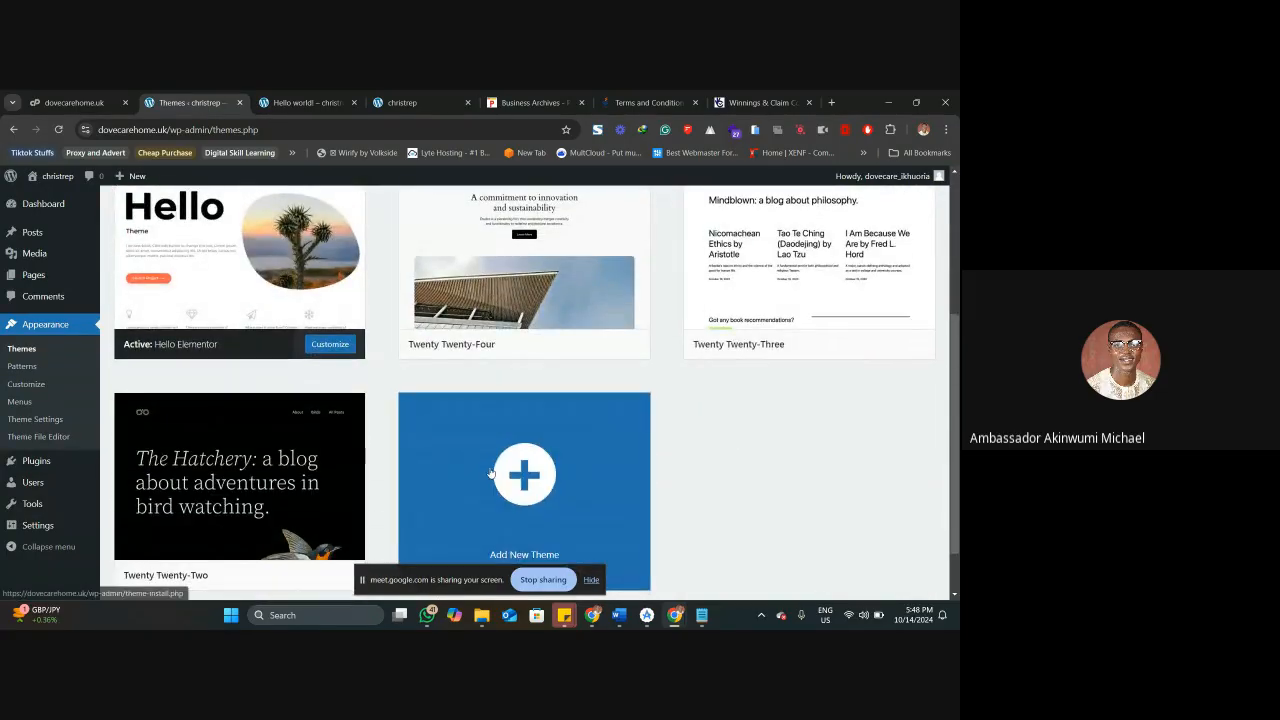
left_click(468, 405)
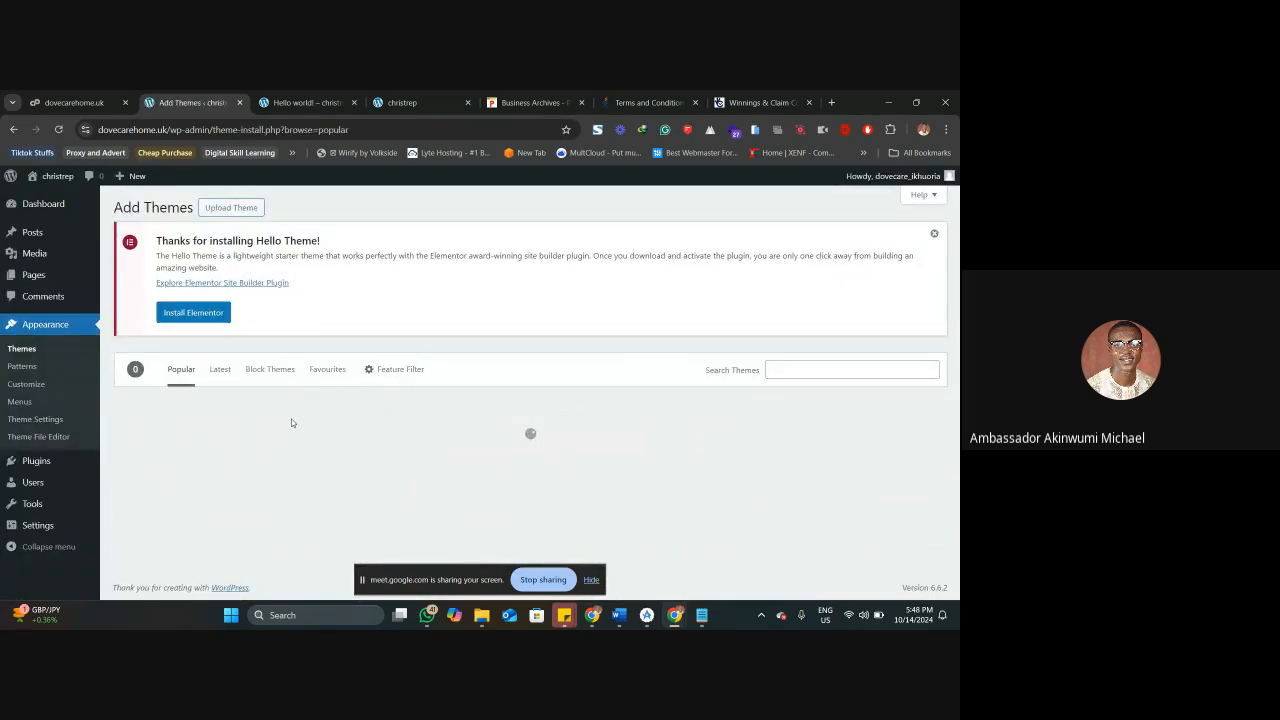
Search the theme catalogue for "blog" and look through the themes offered.
scroll(474, 440, "down", 3)
scroll(600, 410, "up", 3)
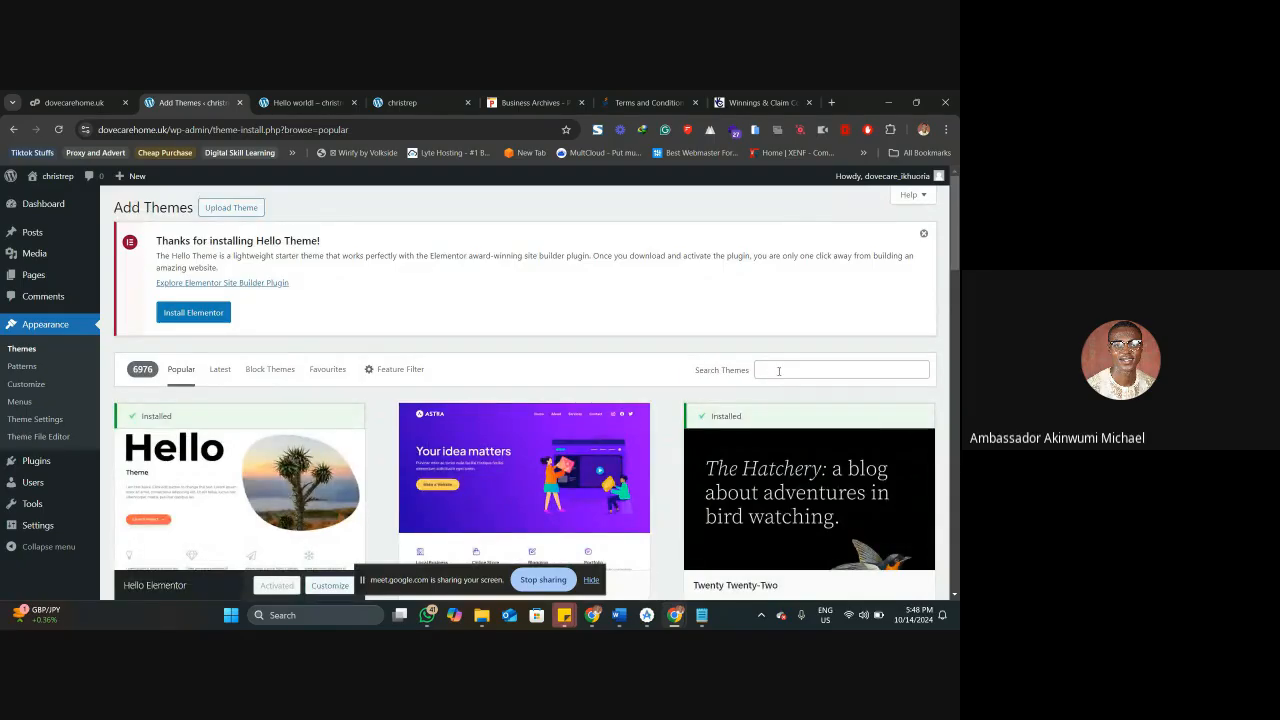
left_click(779, 371)
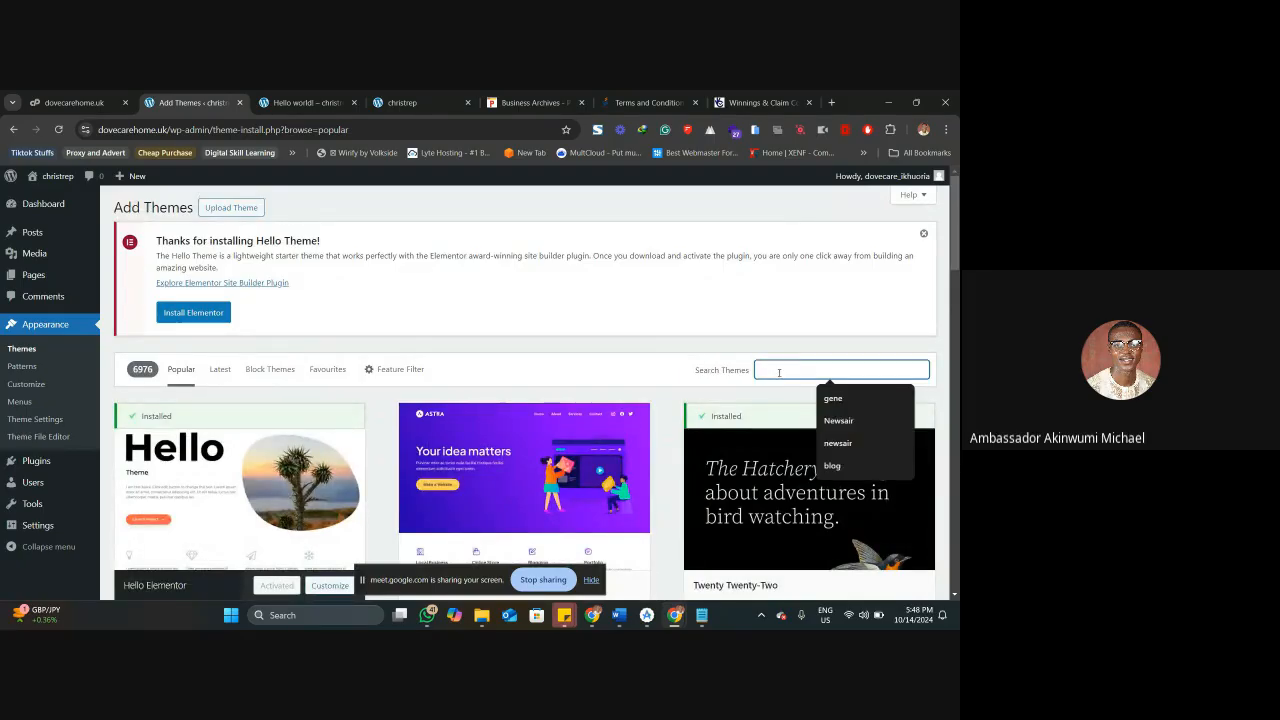
left_click(838, 464)
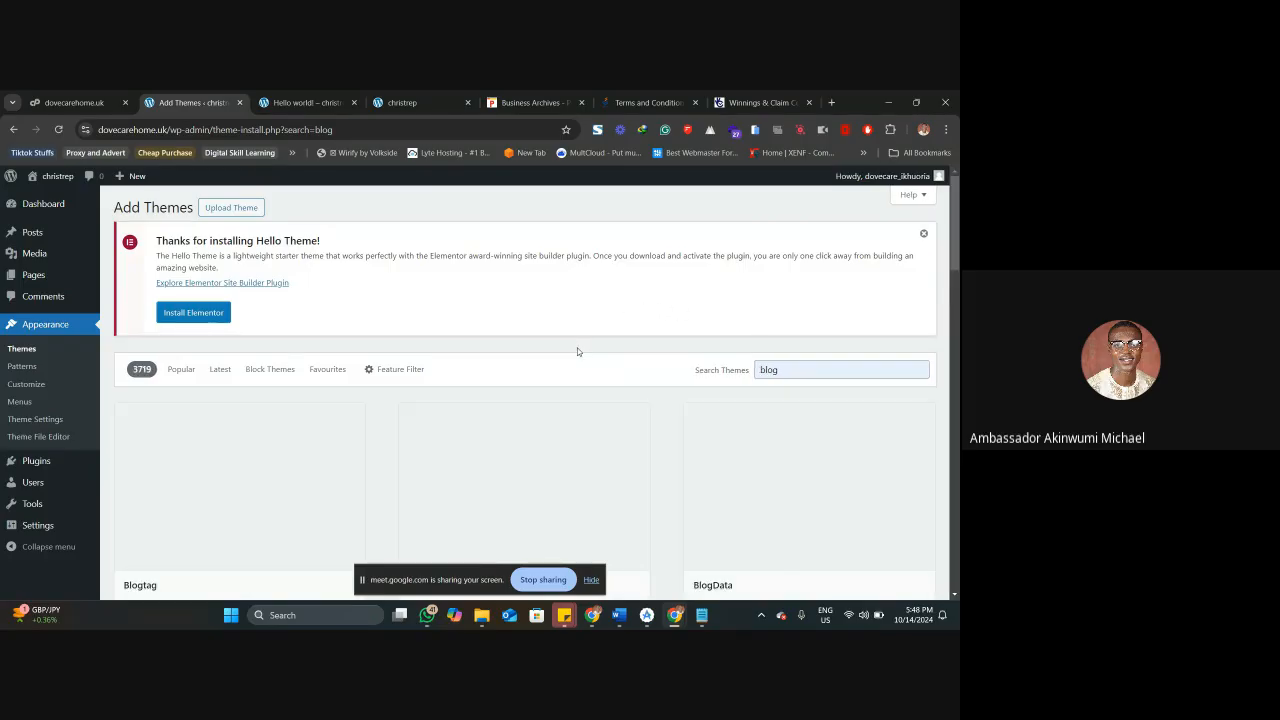
scroll(577, 351, "down", 1)
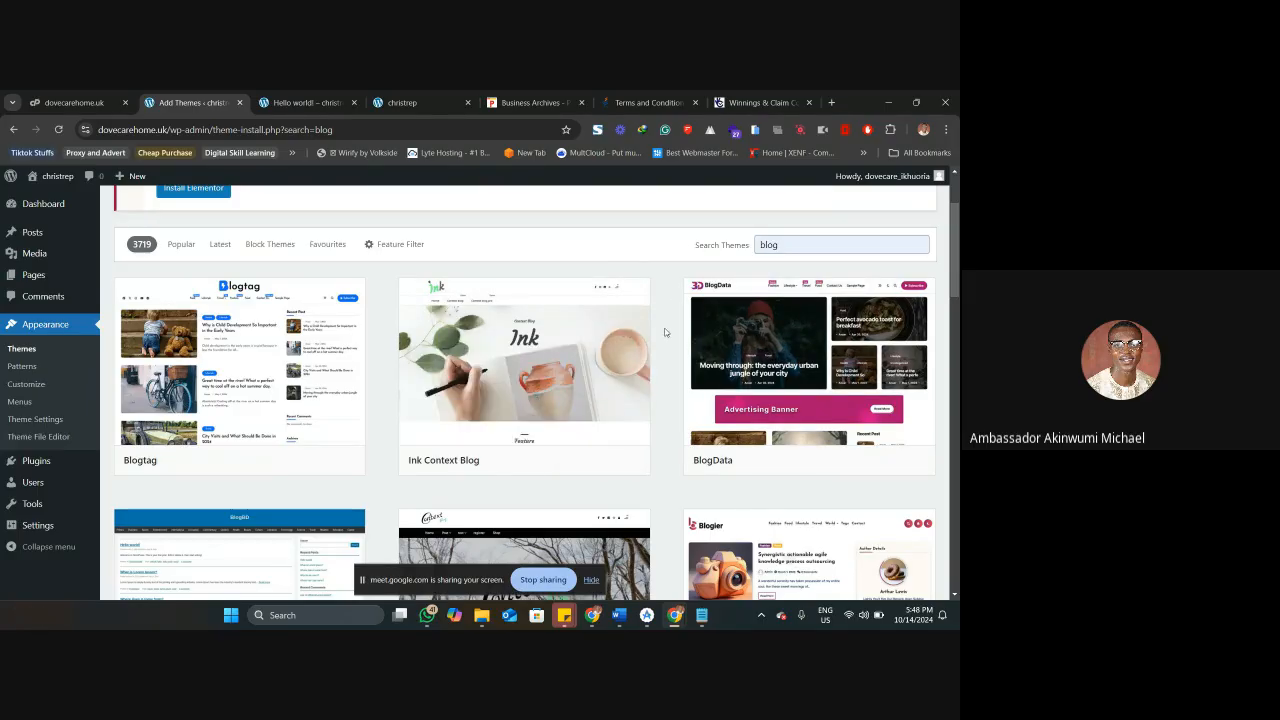
scroll(665, 332, "down", 1)
scroll(665, 332, "down", 4)
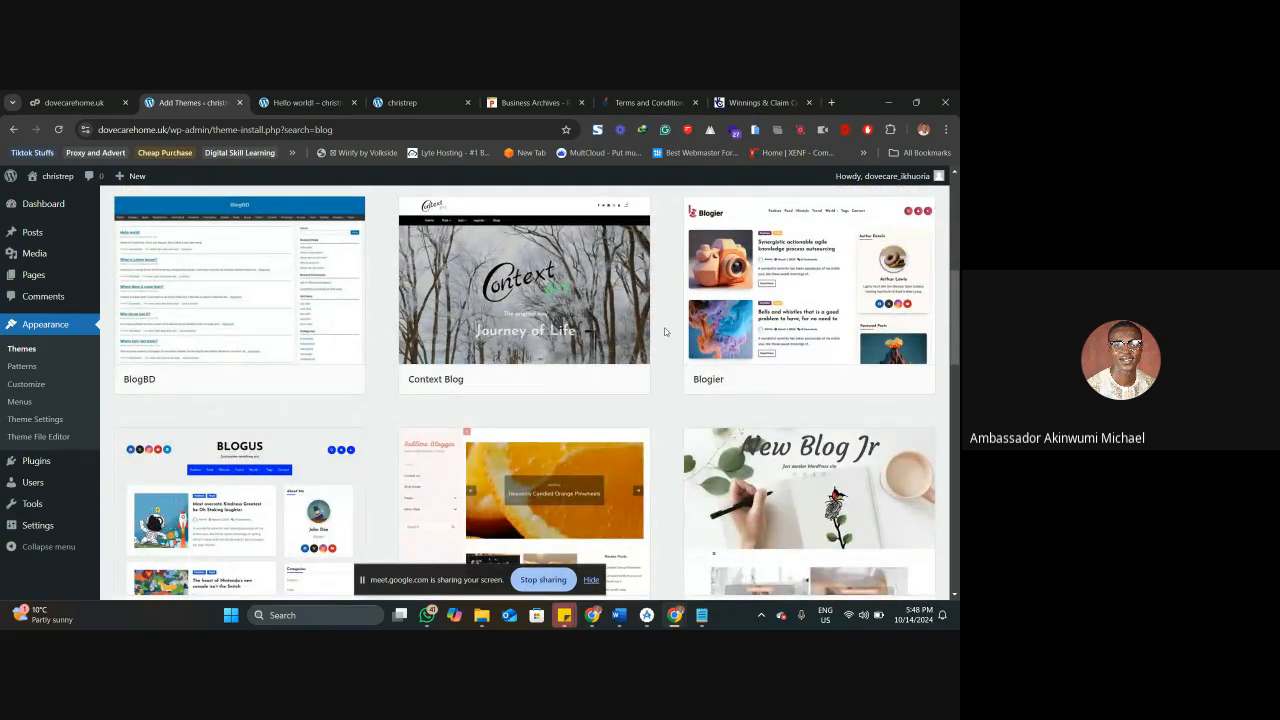
Install the Blogier theme from the search results and activate it on the site.
mouse_move(830, 314)
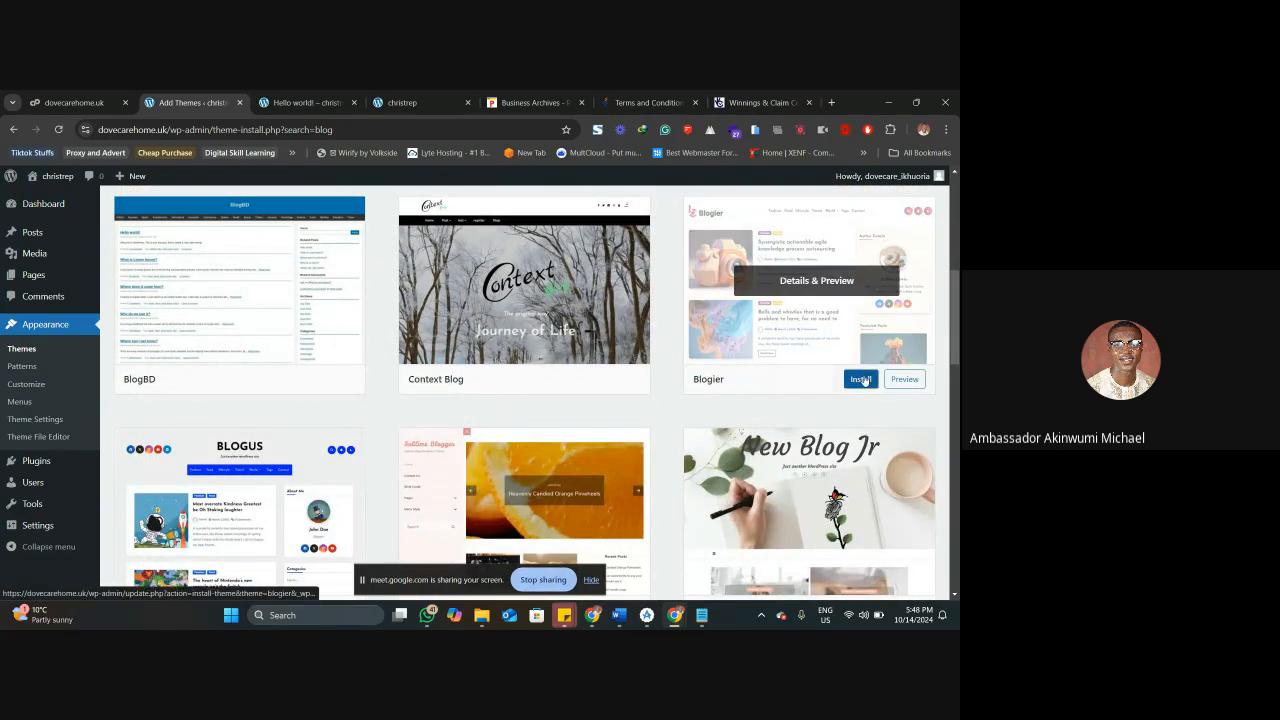
left_click(861, 379)
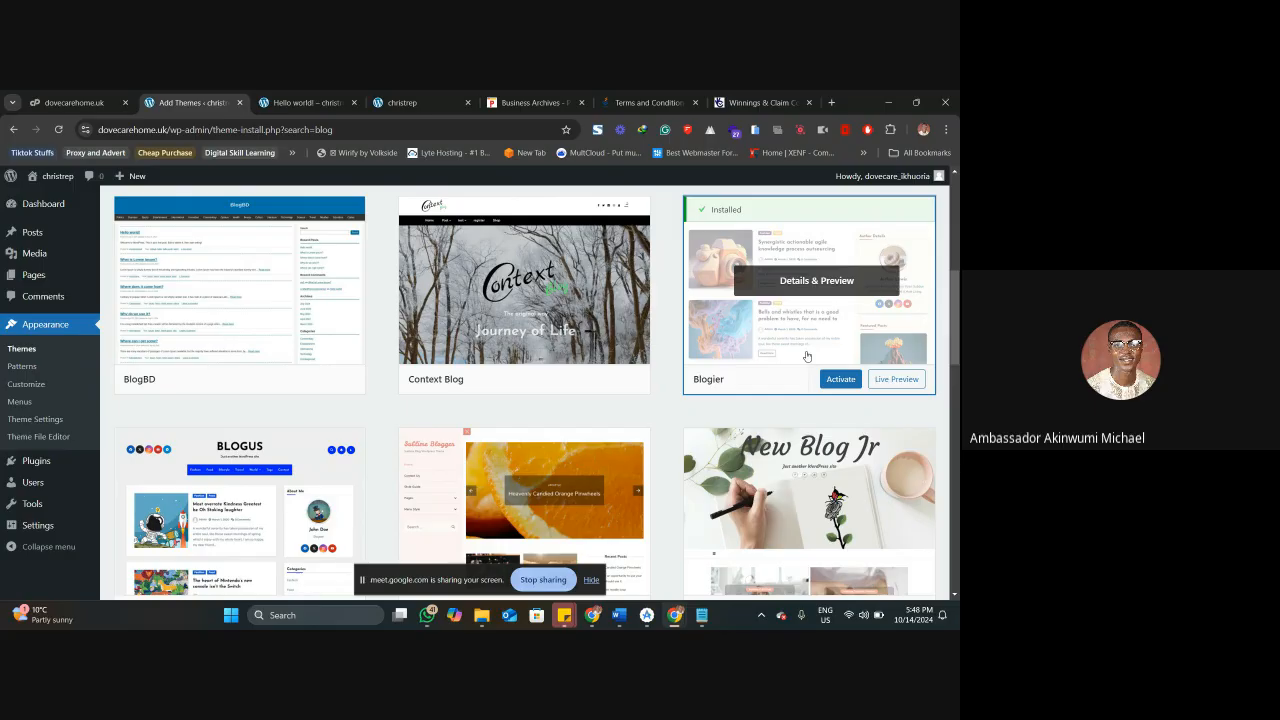
left_click(826, 375)
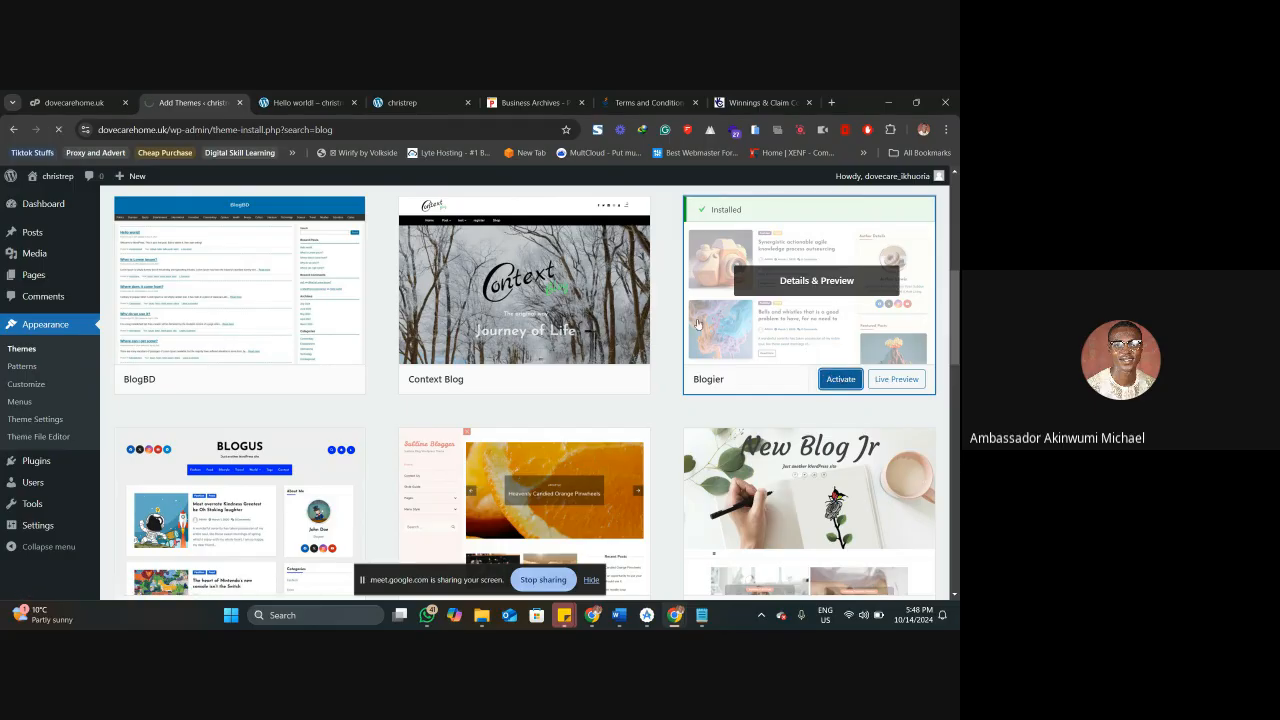
scroll(437, 331, "down", 2)
scroll(437, 331, "down", 3)
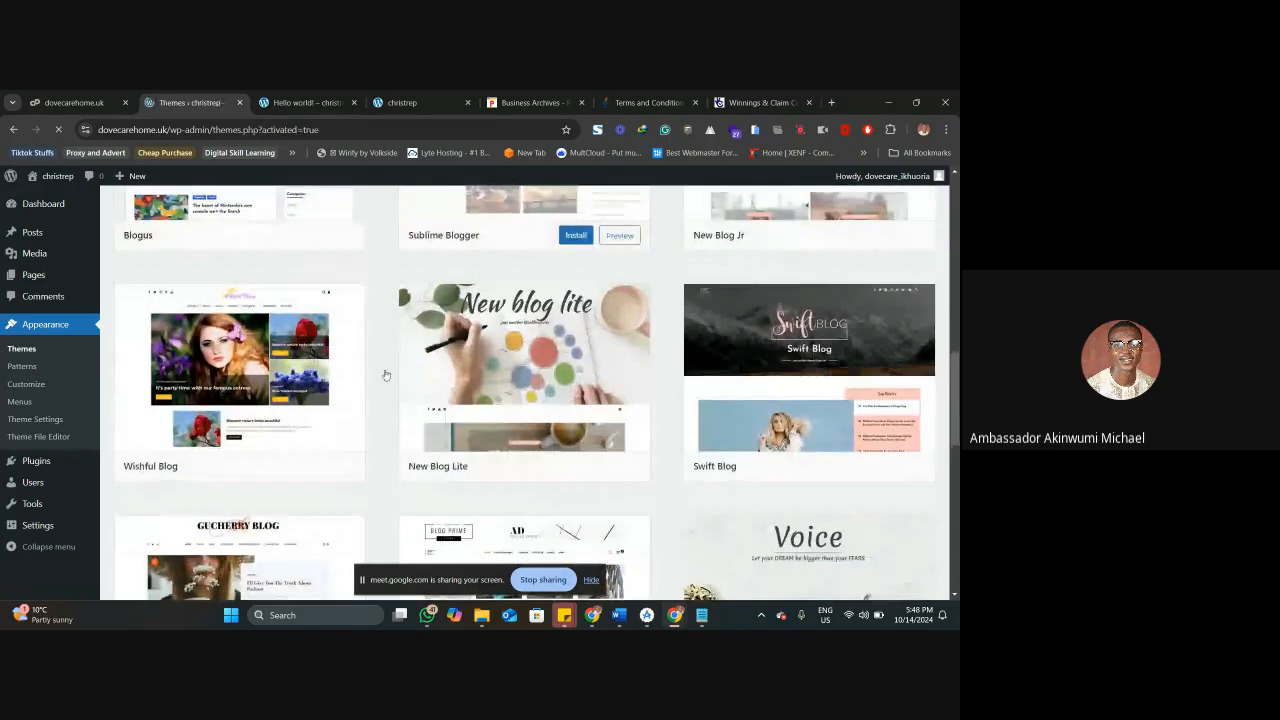
scroll(705, 411, "down", 1)
scroll(705, 411, "down", 5)
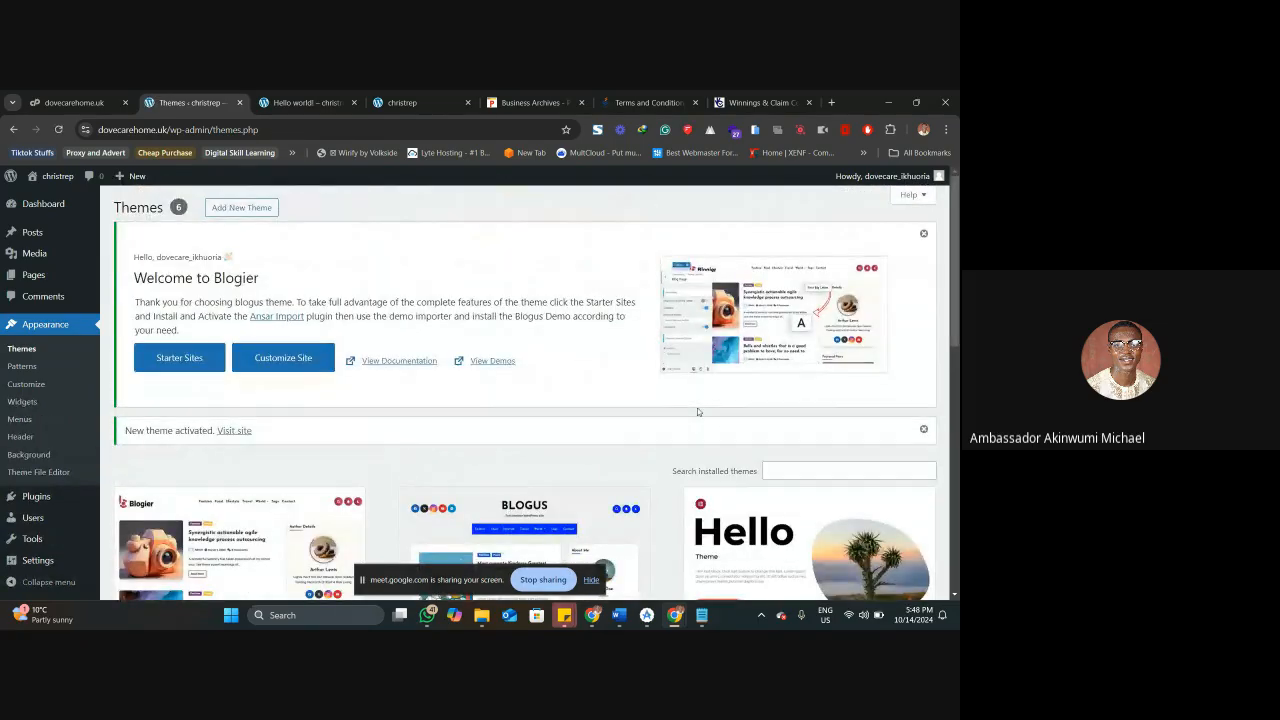
Reload the "Hello world!" post and examine its layout under the new theme from the header to the footer.
left_click(281, 99)
right_click(281, 98)
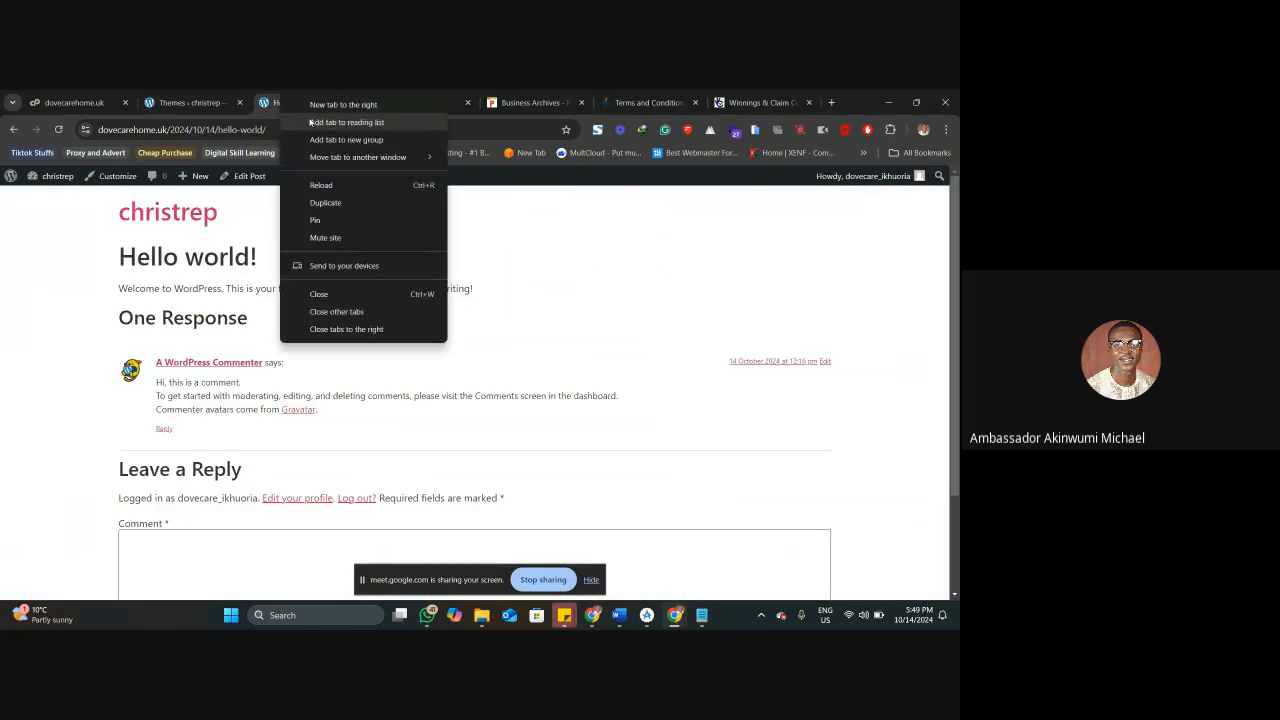
left_click(353, 190)
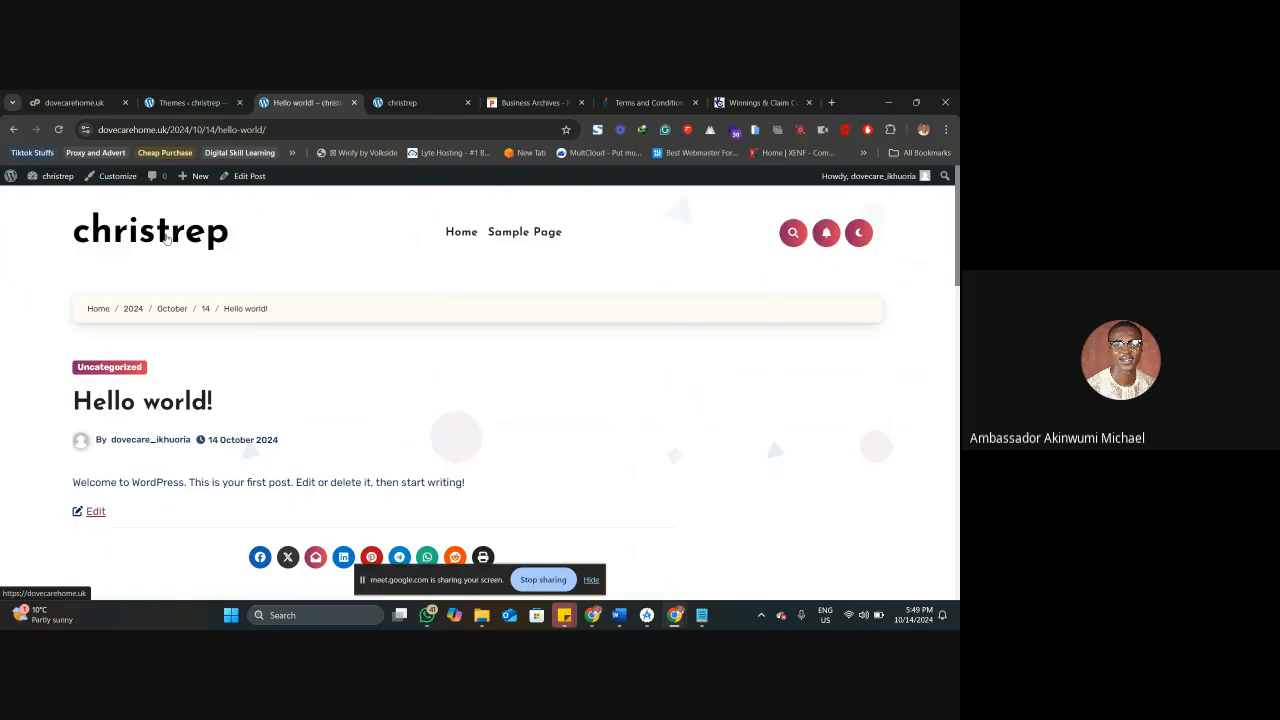
scroll(168, 240, "down", 1)
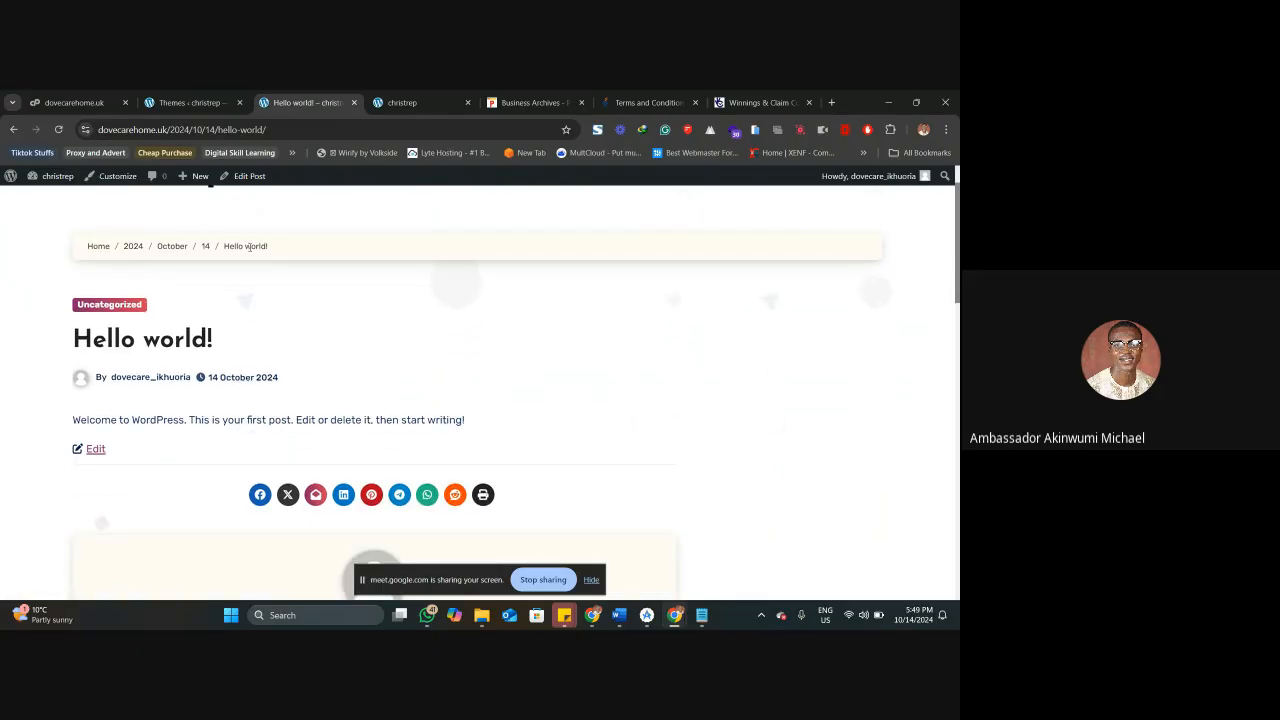
scroll(108, 300, "down", 2)
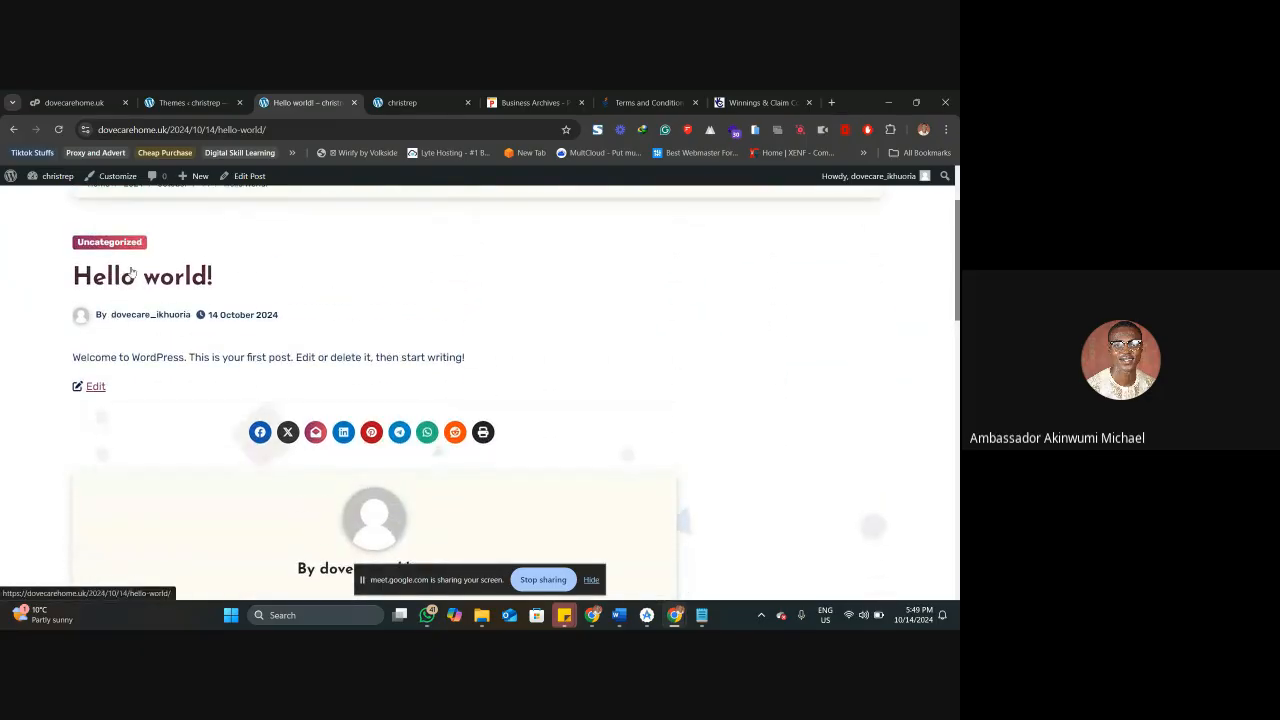
scroll(160, 336, "down", 3)
scroll(160, 336, "down", 3)
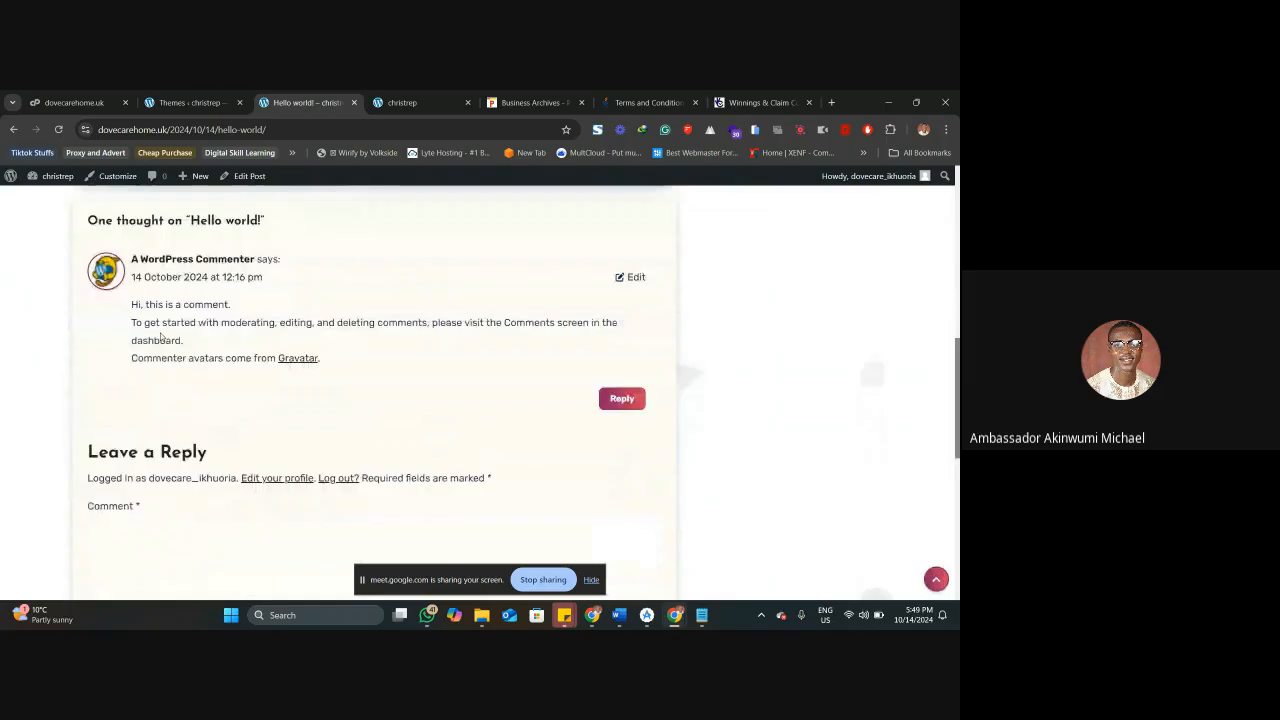
scroll(160, 336, "up", 5)
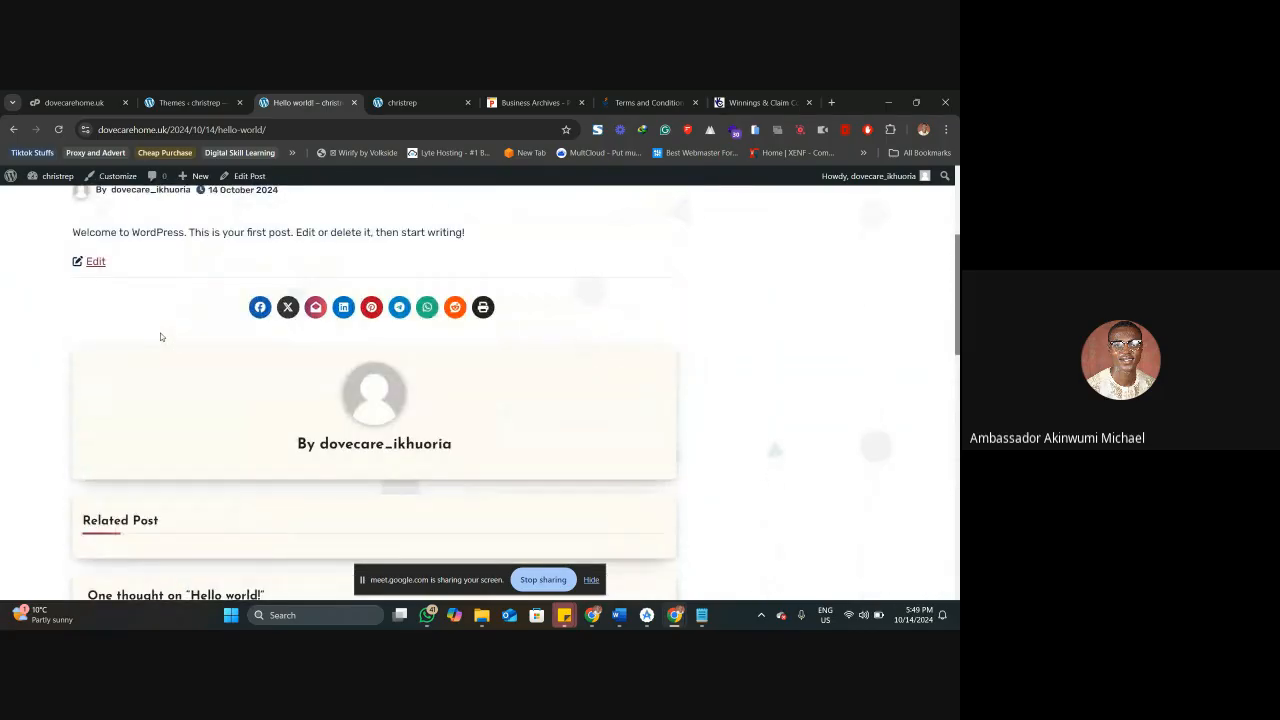
scroll(160, 336, "up", 1)
scroll(160, 336, "down", 2)
scroll(316, 332, "down", 5)
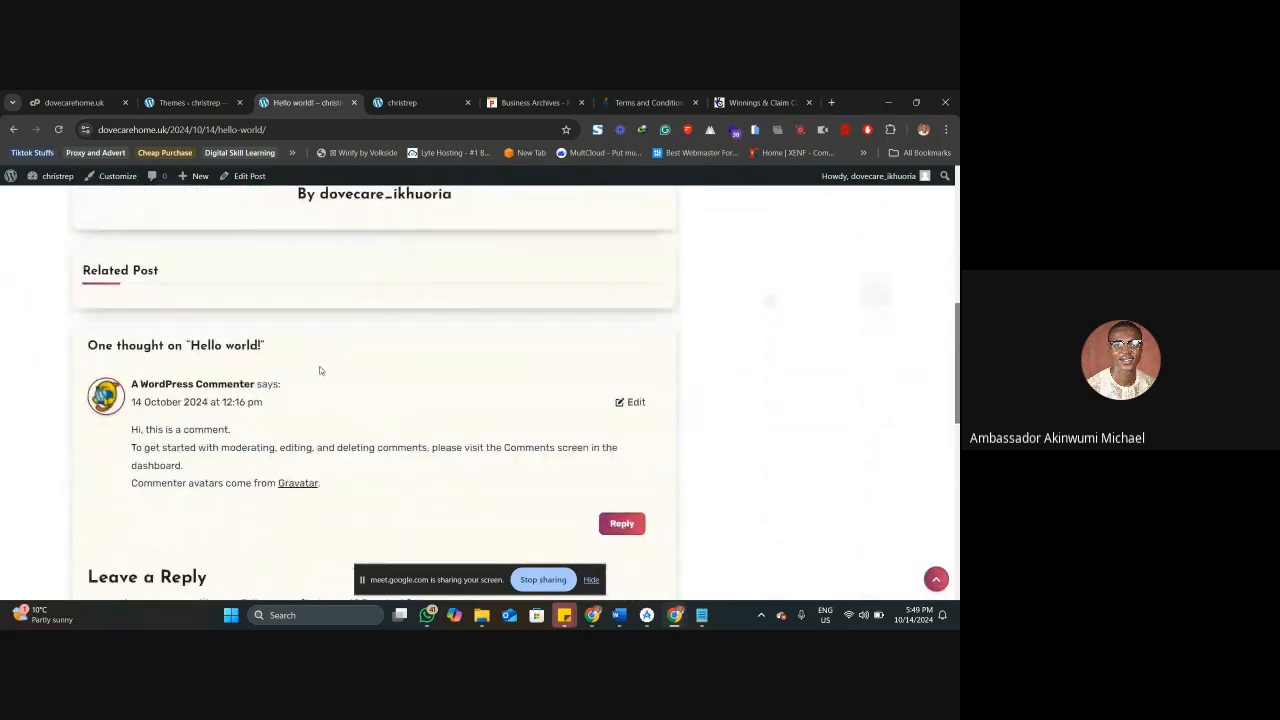
scroll(202, 462, "down", 2)
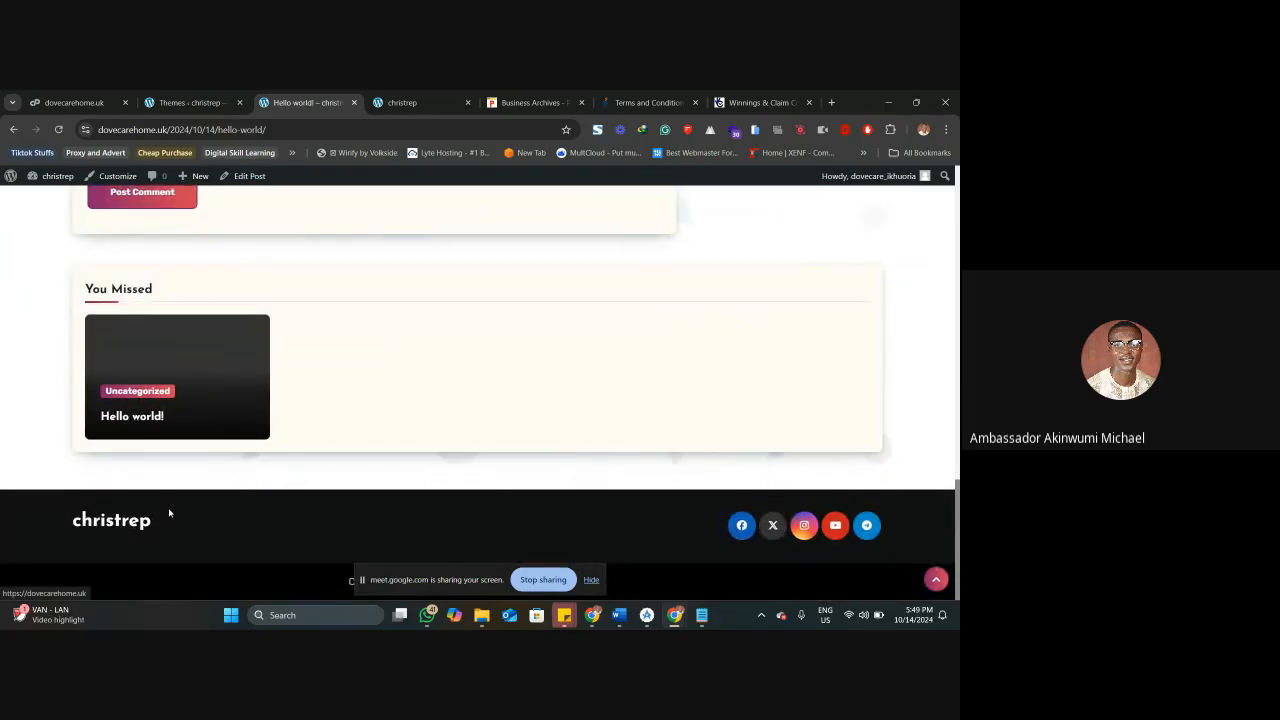
scroll(344, 379, "up", 10)
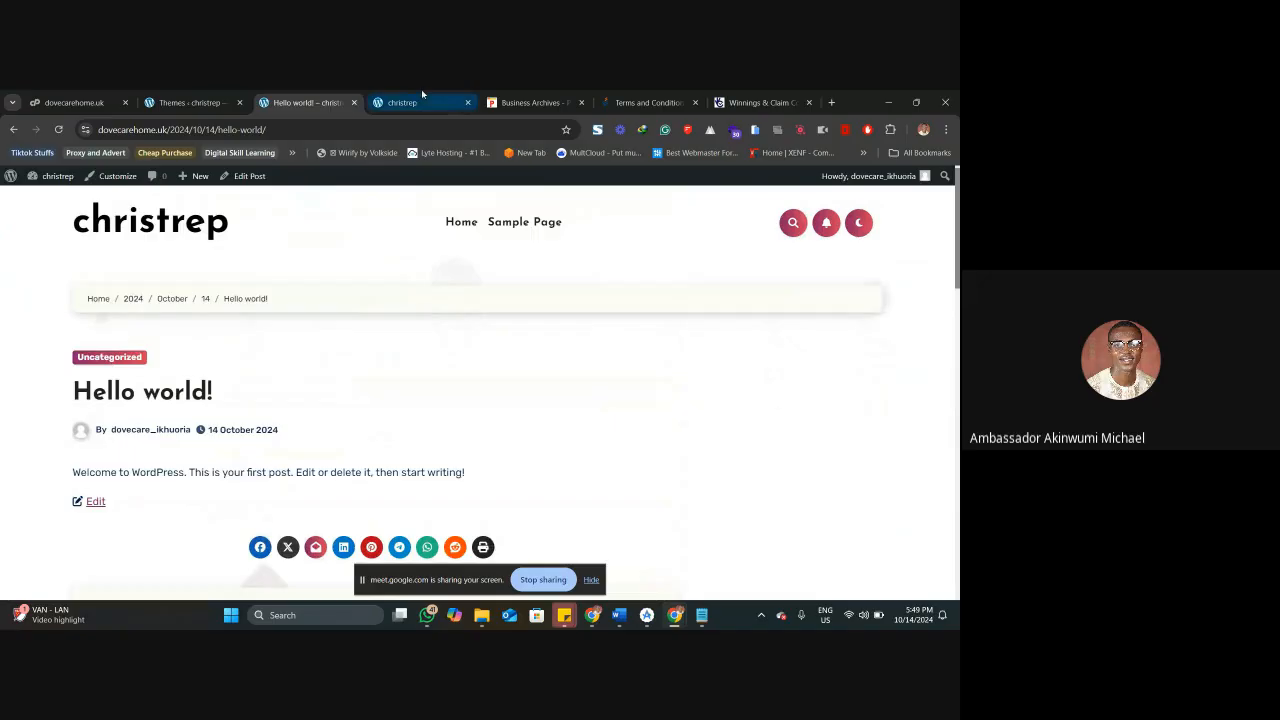
Compare the post with the previously loaded home page, and open the site's home page in the Blogier design to look through it.
left_click(405, 102)
scroll(324, 388, "down", 3)
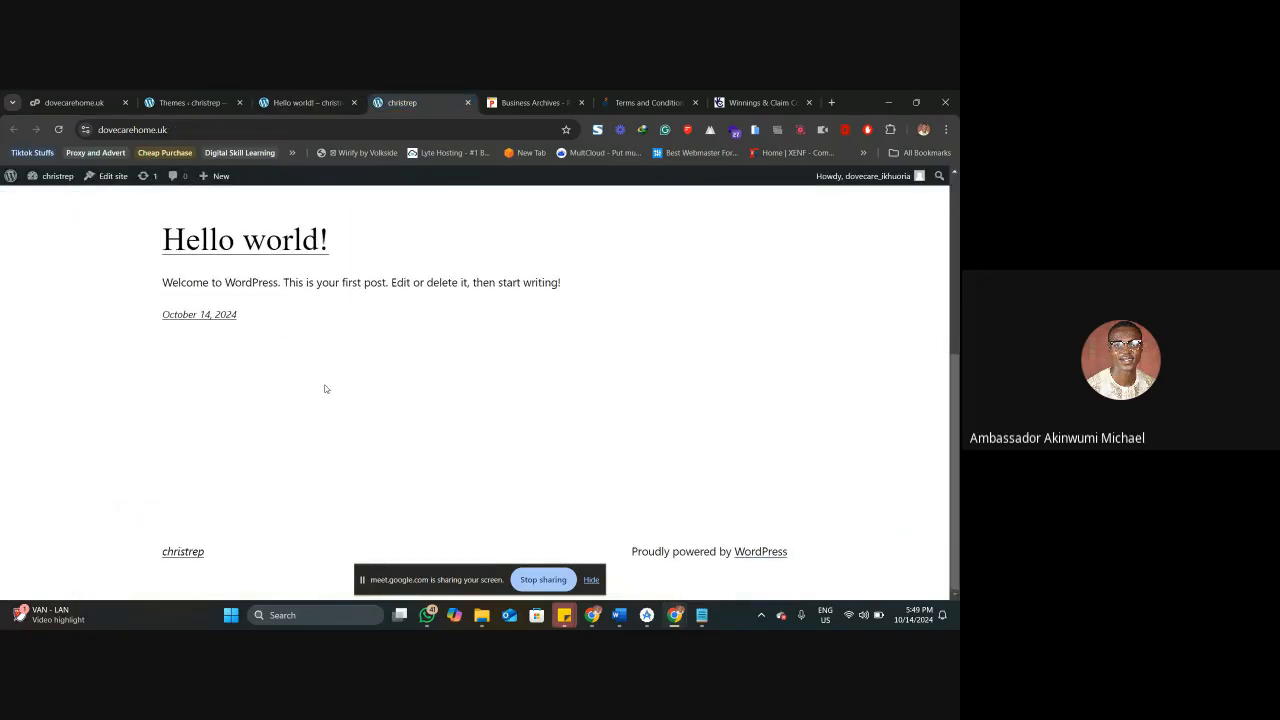
left_click(318, 100)
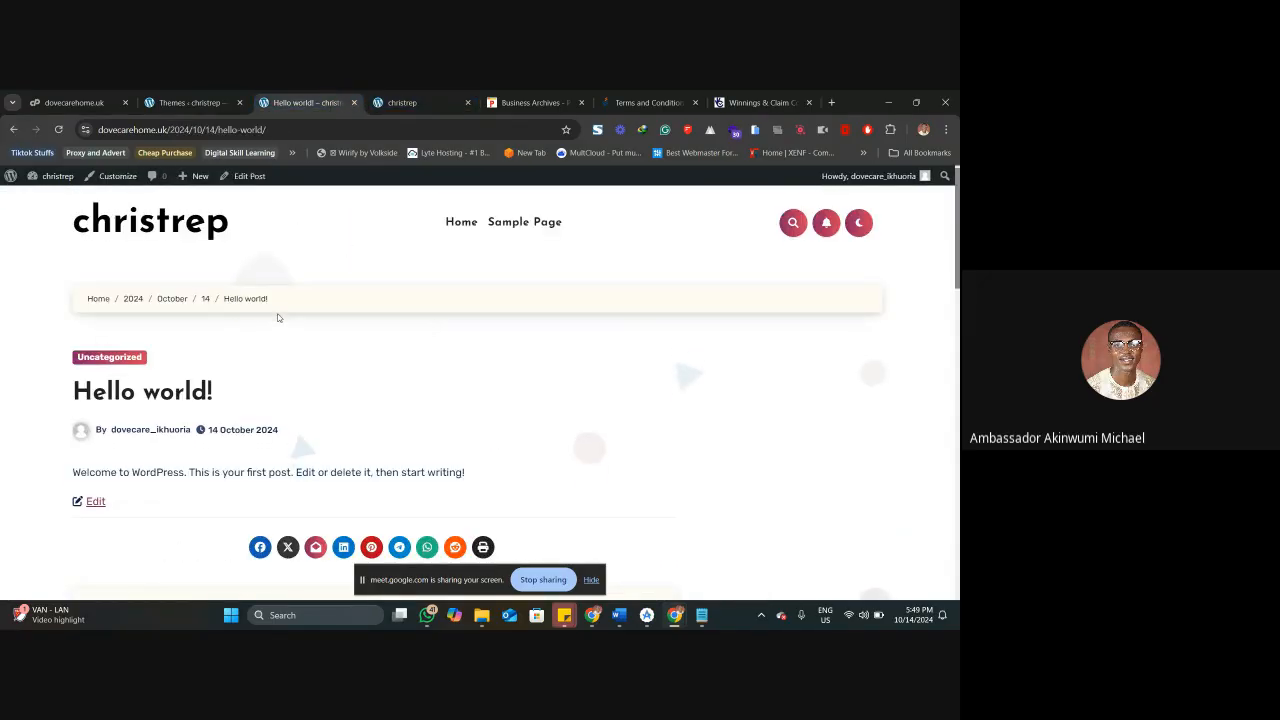
left_click(212, 252)
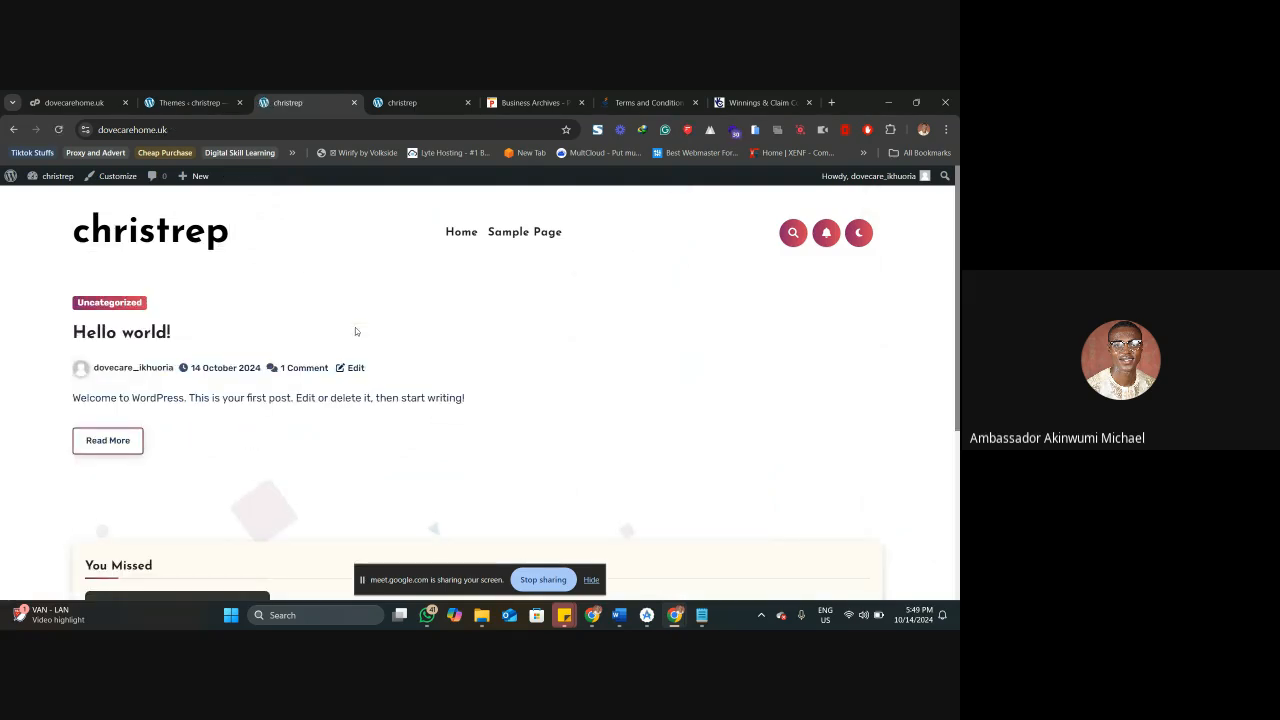
scroll(351, 324, "down", 5)
scroll(322, 355, "up", 5)
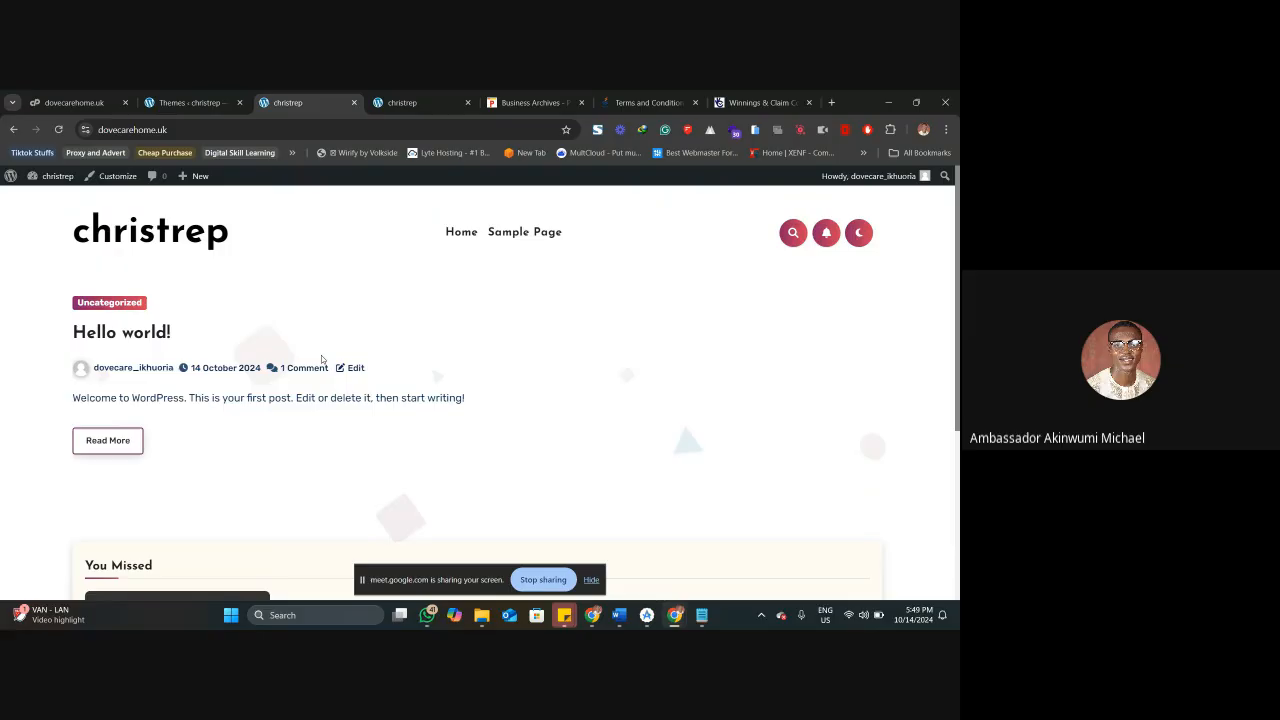
scroll(322, 365, "down", 5)
scroll(323, 376, "up", 5)
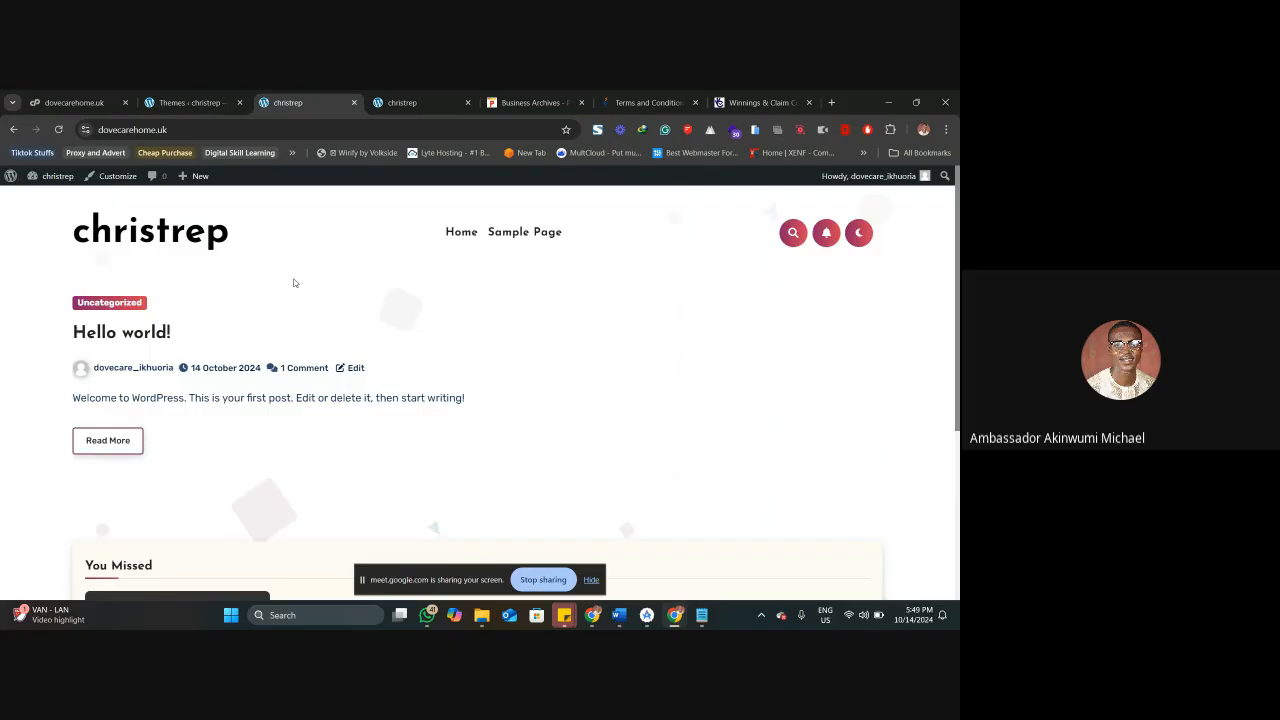
Check the installed themes in the dashboard and return to the site's home page.
left_click(187, 103)
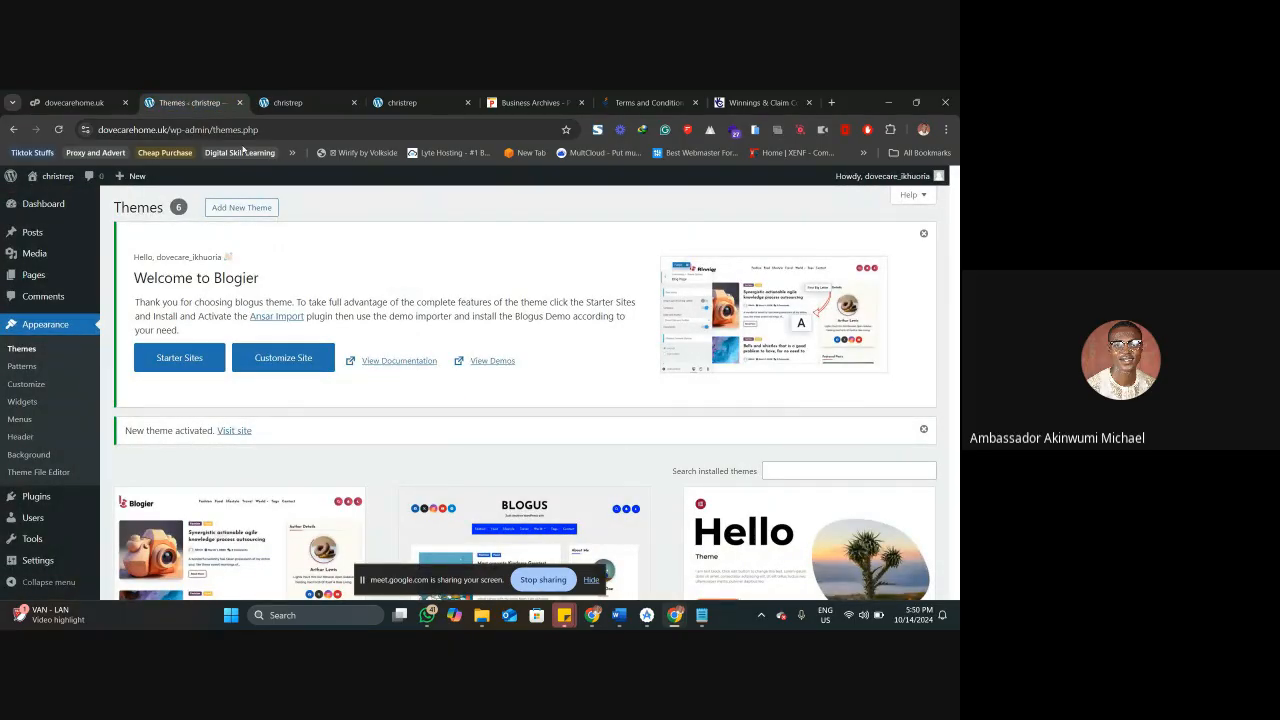
scroll(364, 234, "down", 2)
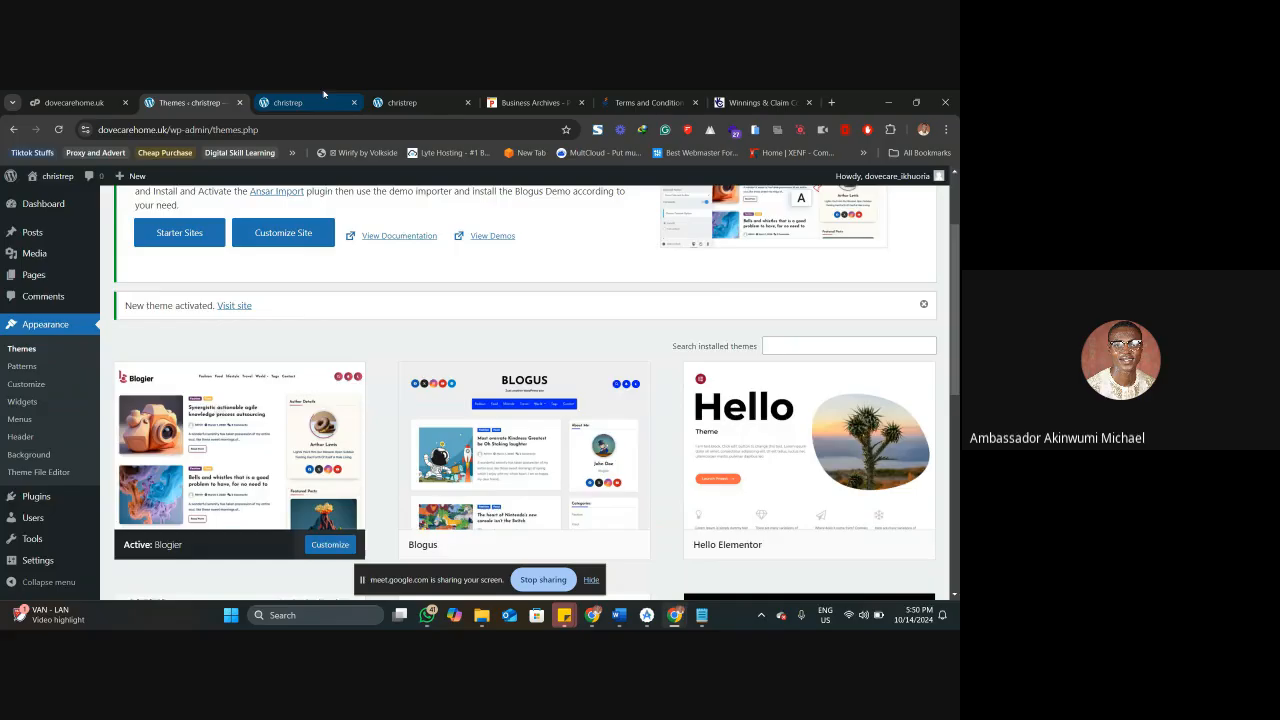
left_click(290, 103)
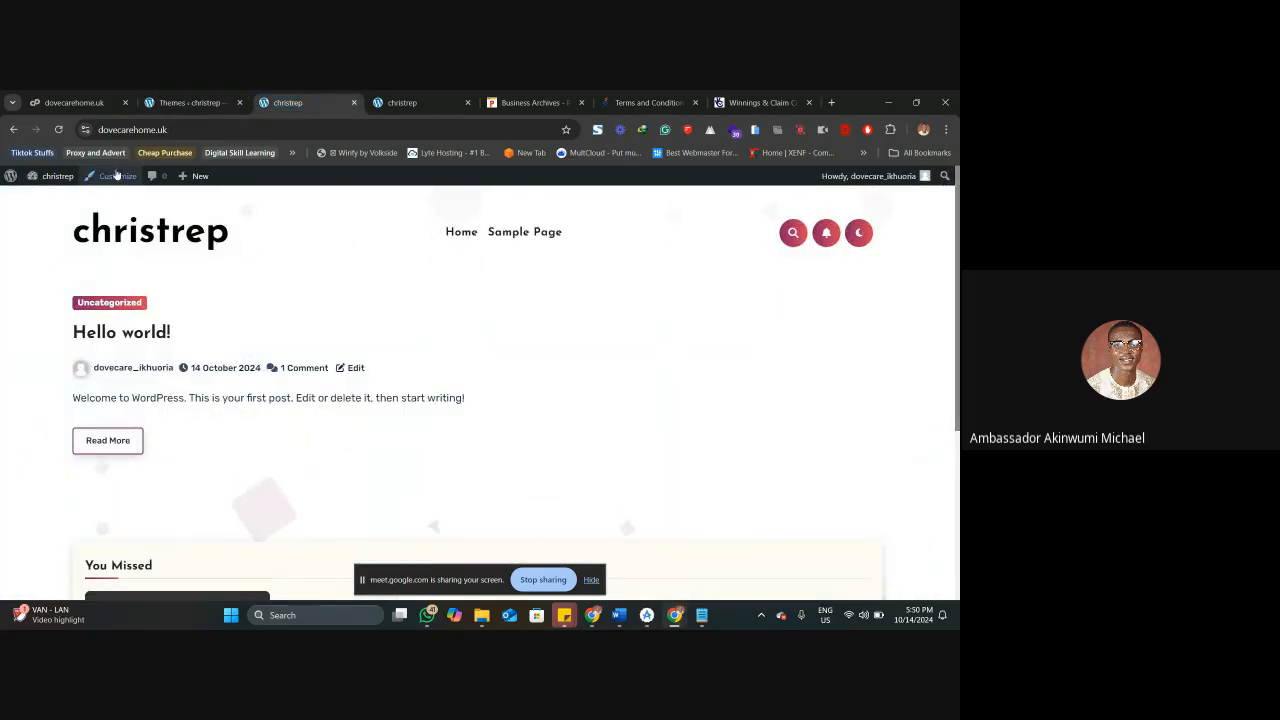
Open the documentation linked in the Blogier welcome notice in a separate tab and look through the Blogus Pro article list.
left_click(185, 102)
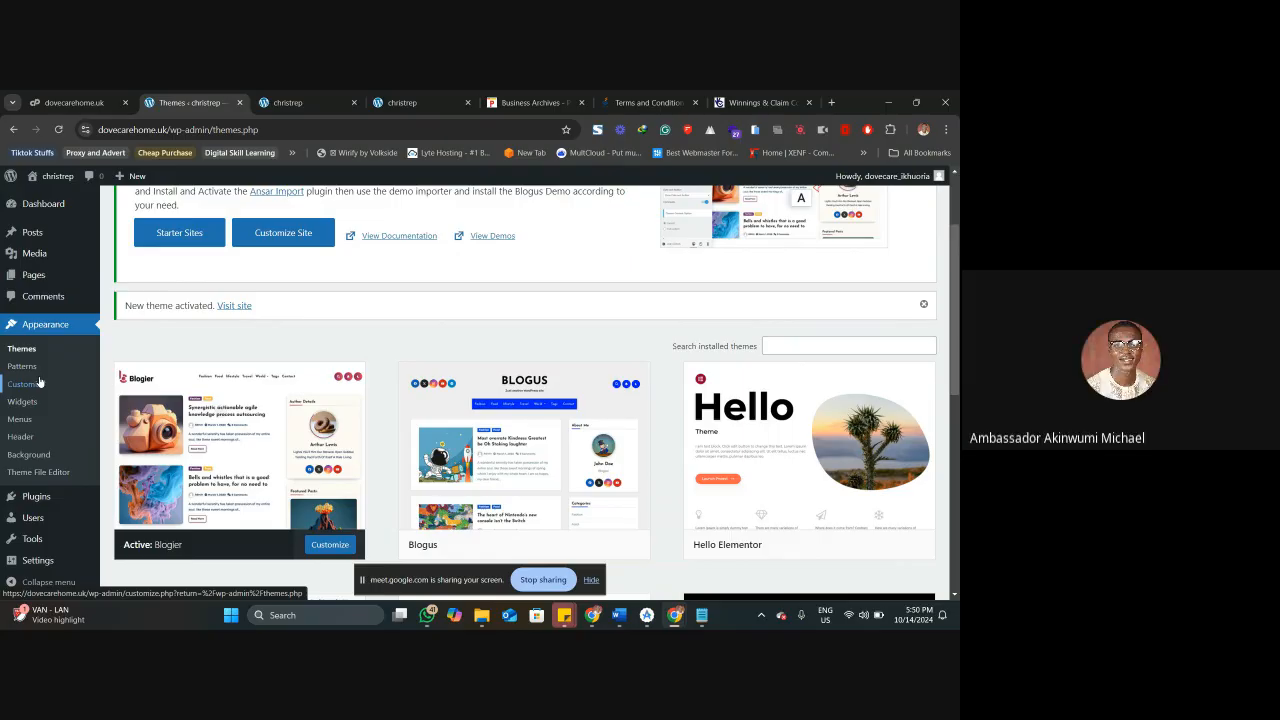
scroll(362, 296, "up", 2)
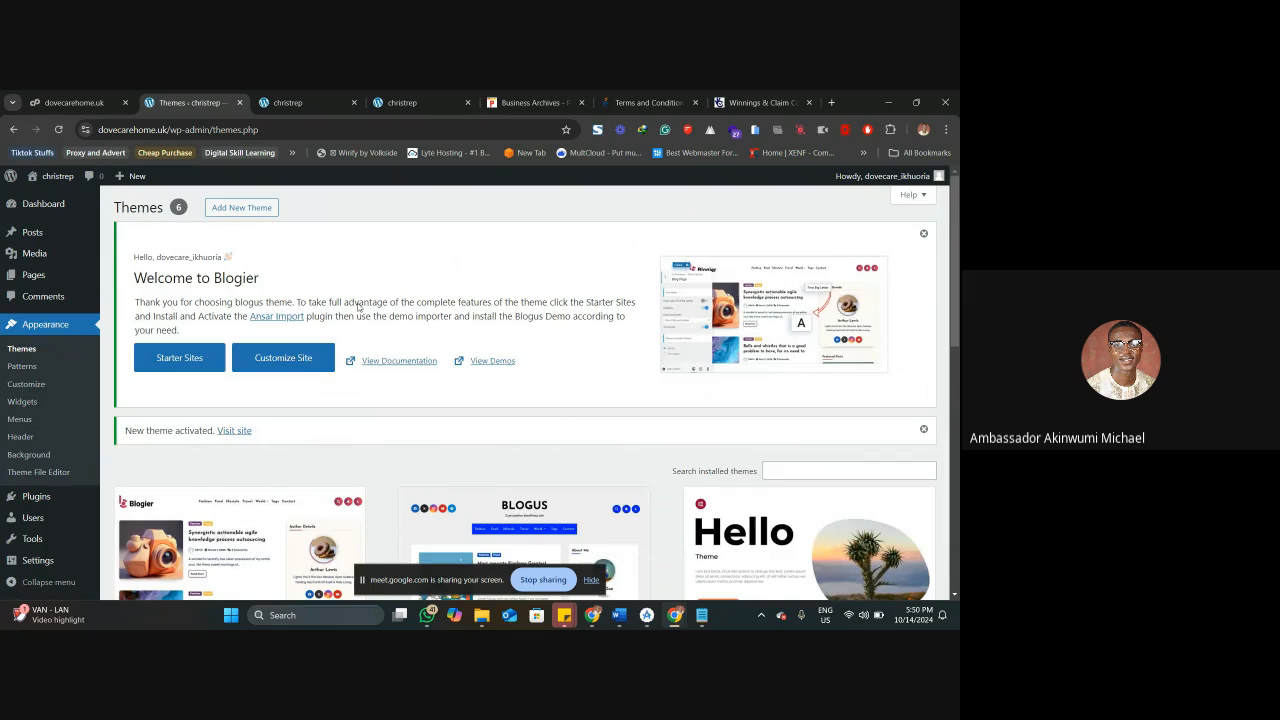
right_click(410, 363)
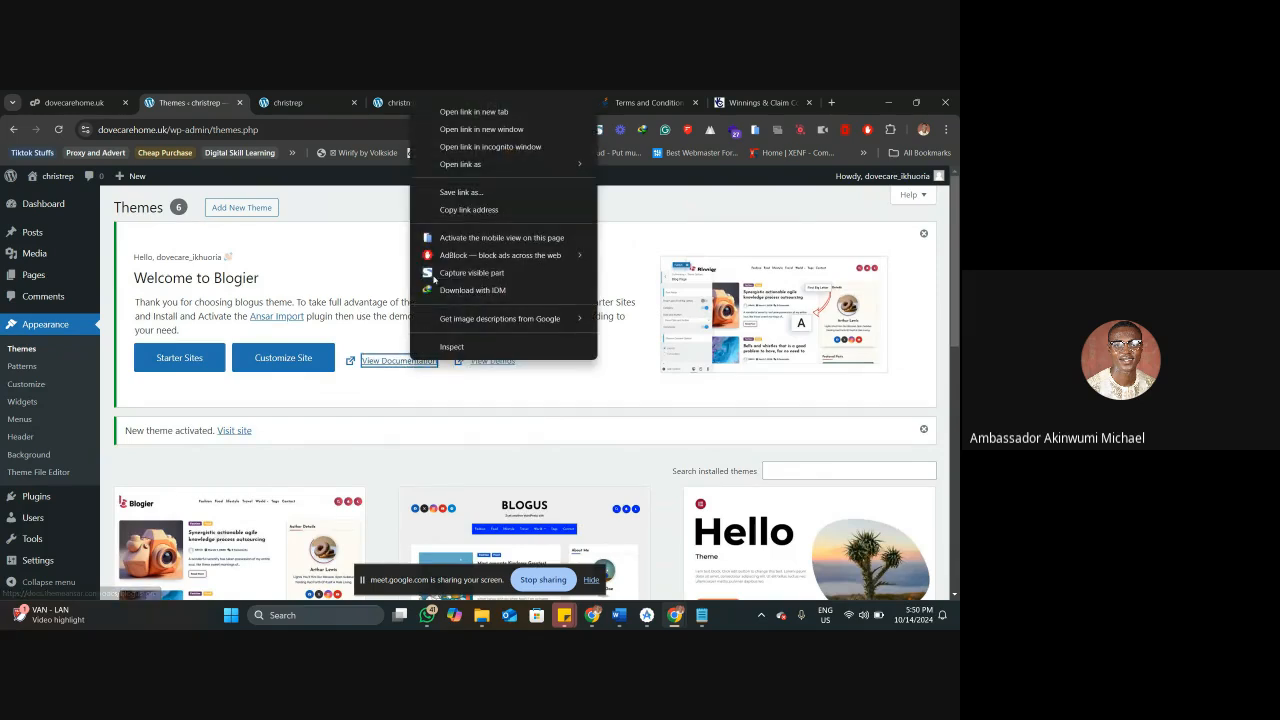
left_click(474, 112)
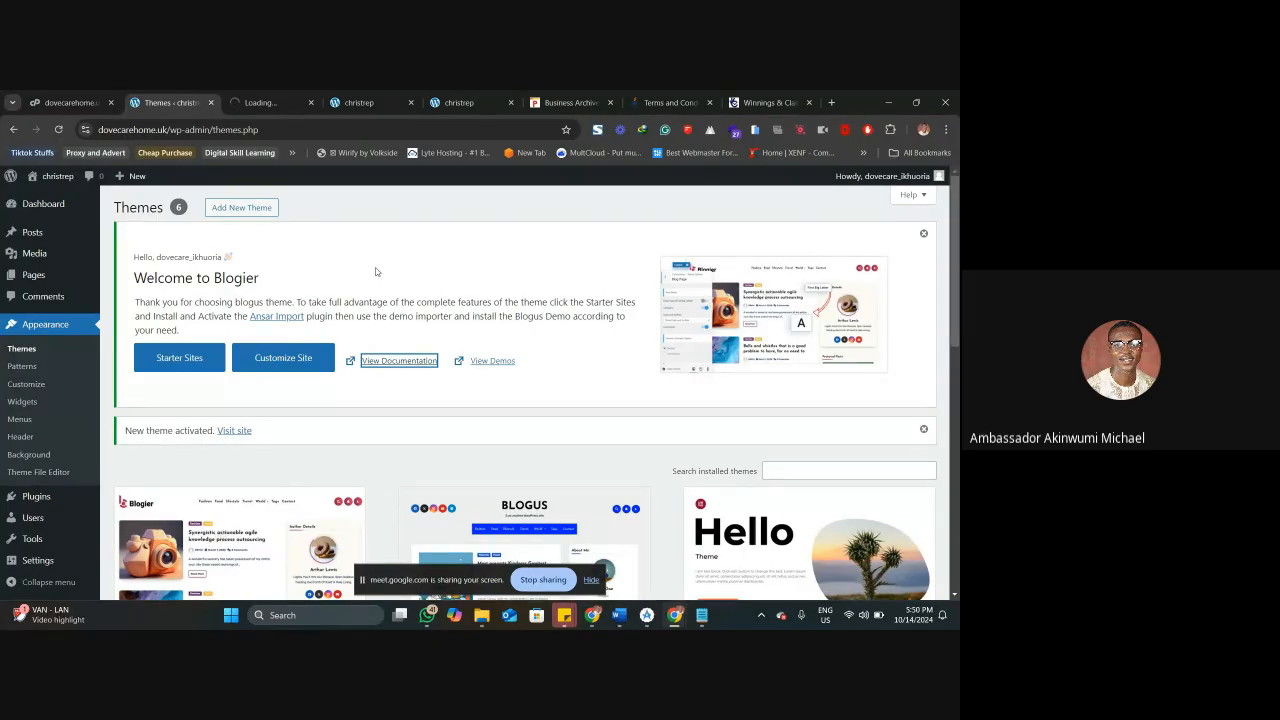
left_click(270, 103)
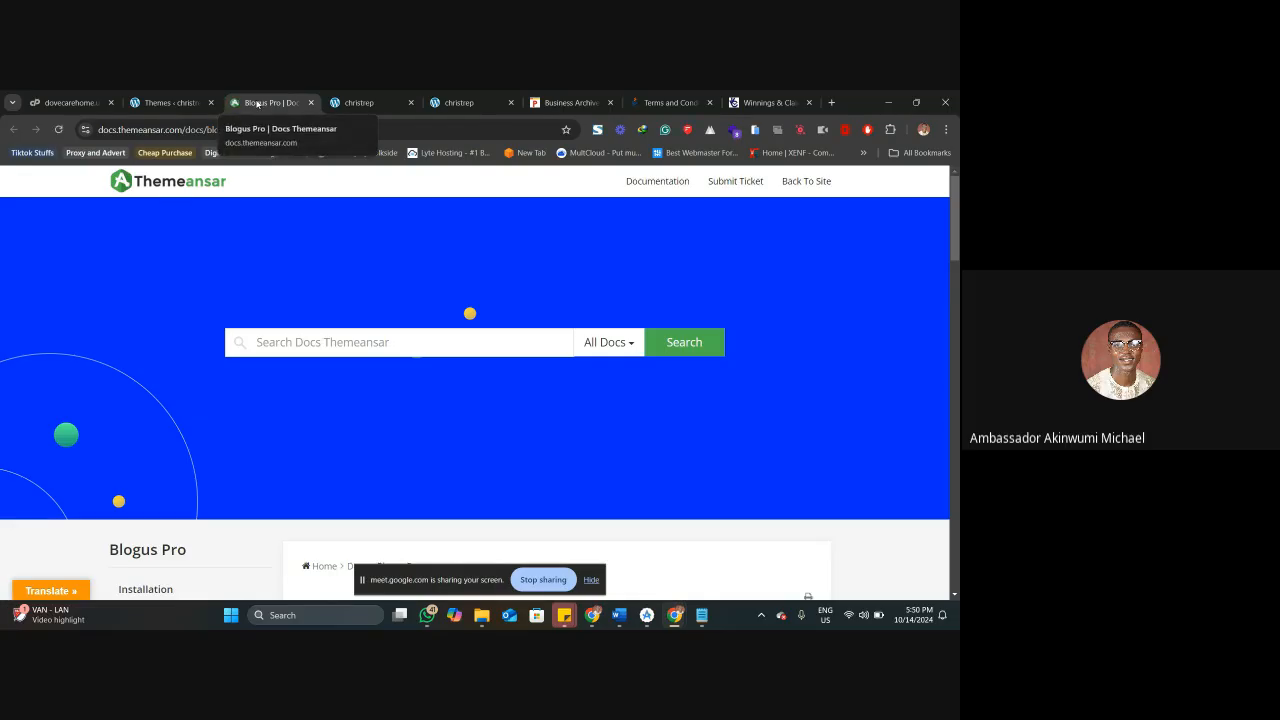
scroll(400, 331, "down", 3)
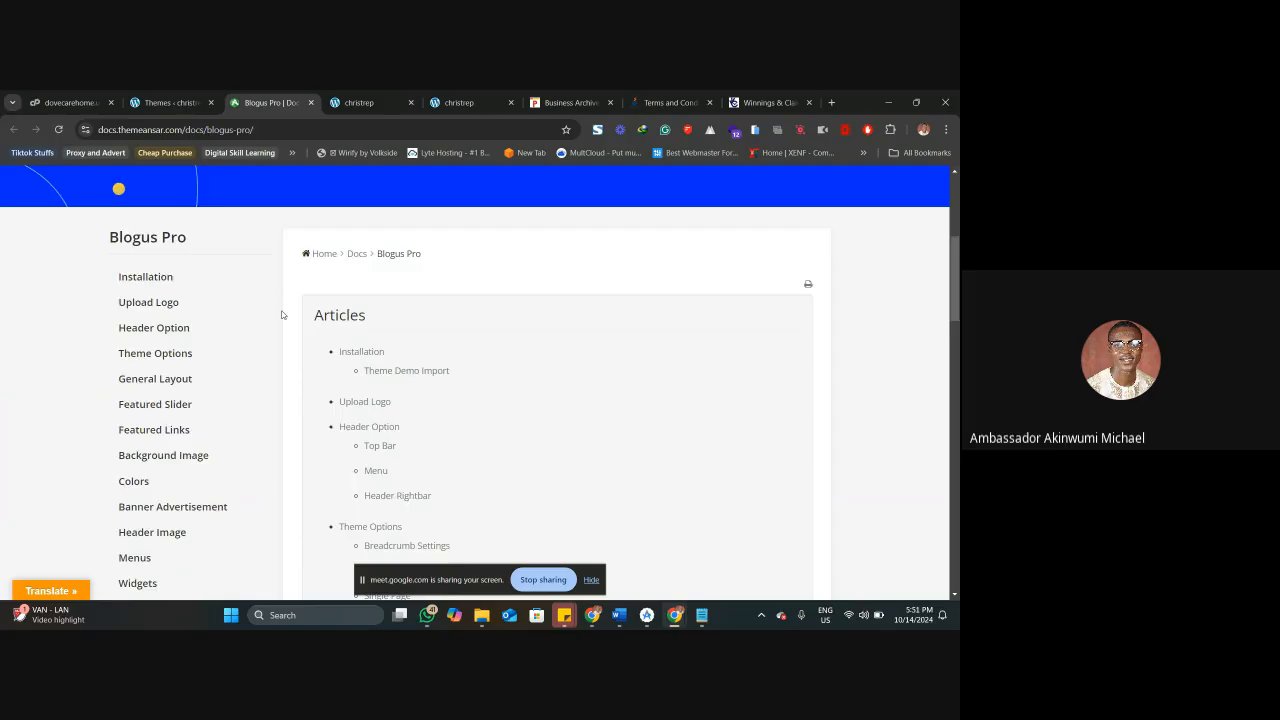
scroll(299, 357, "down", 4)
scroll(299, 357, "down", 5)
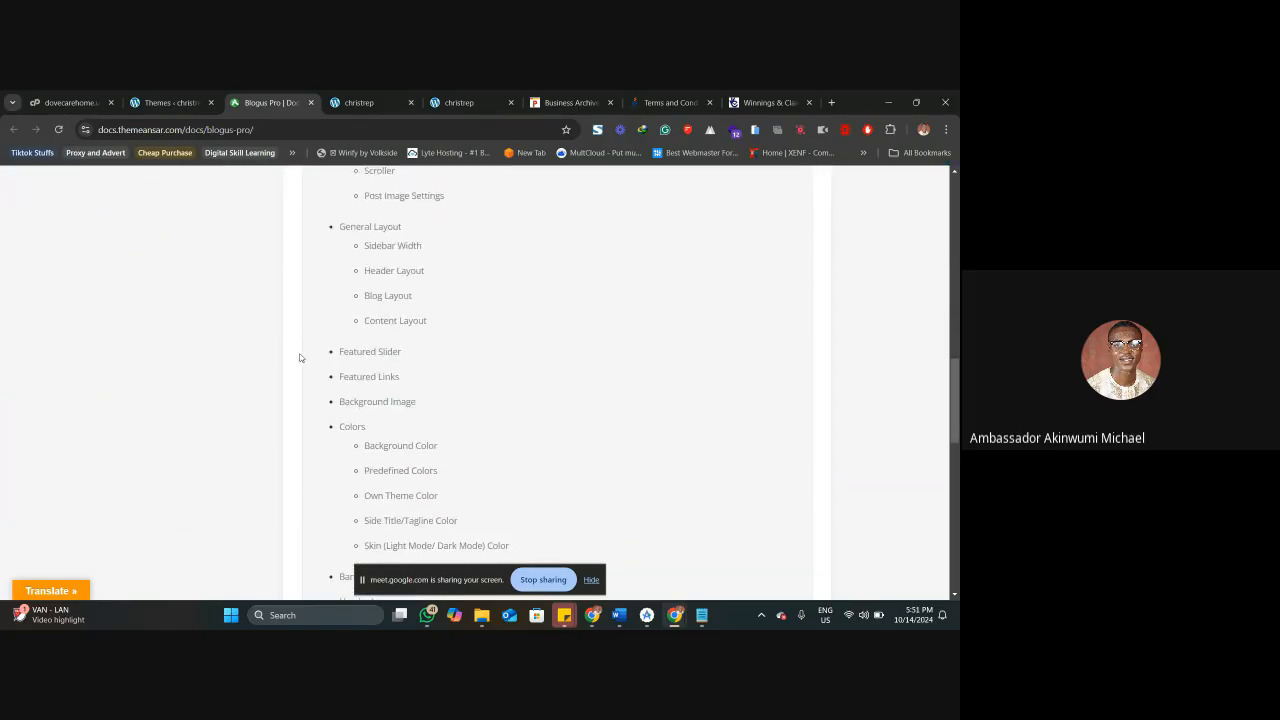
scroll(299, 357, "up", 7)
scroll(299, 357, "up", 1)
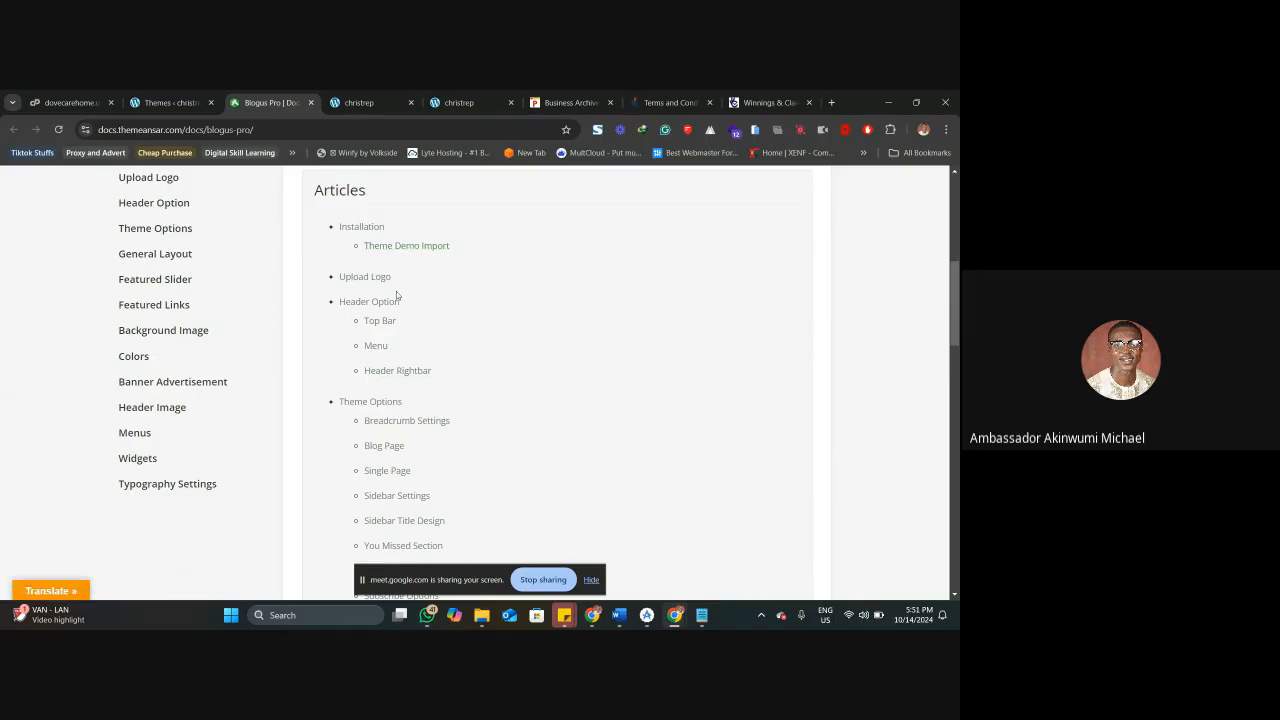
Read through the rest of the Blogus Pro documentation article list, close it and return to the installed themes page.
scroll(371, 337, "down", 3)
scroll(372, 345, "down", 9)
scroll(371, 353, "down", 6)
scroll(400, 320, "down", 3)
scroll(401, 334, "up", 10)
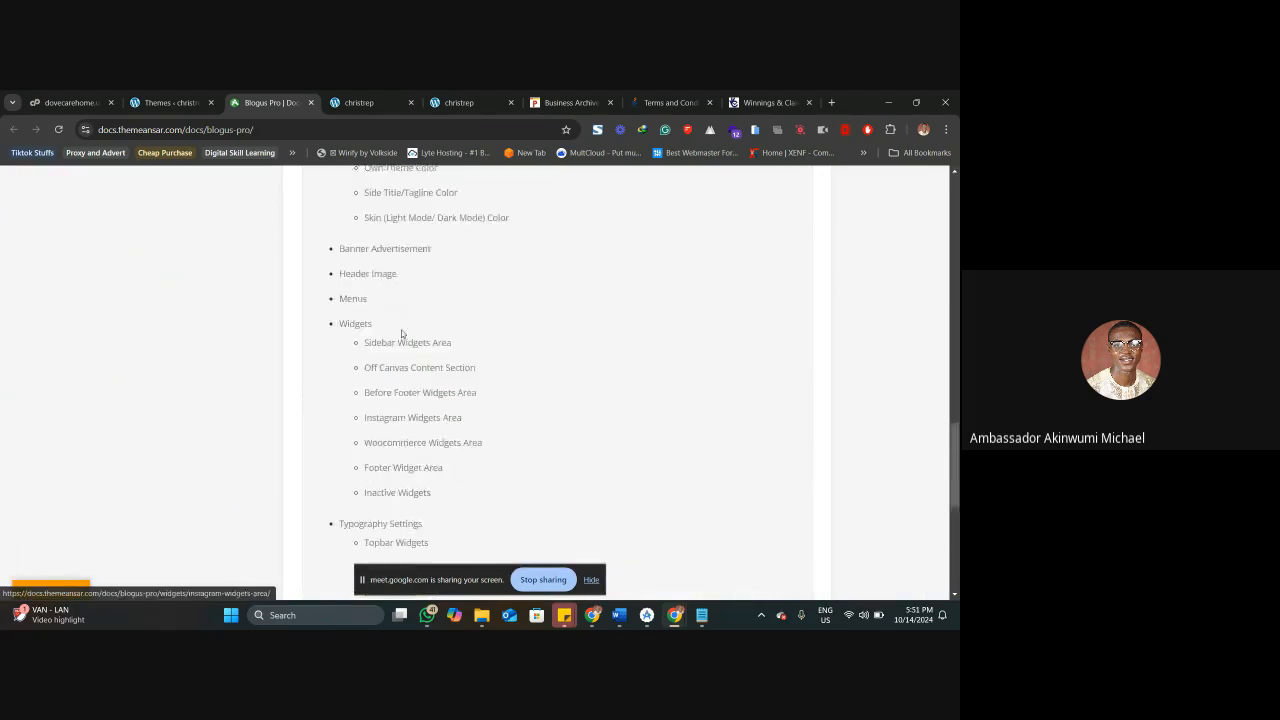
left_click(310, 102)
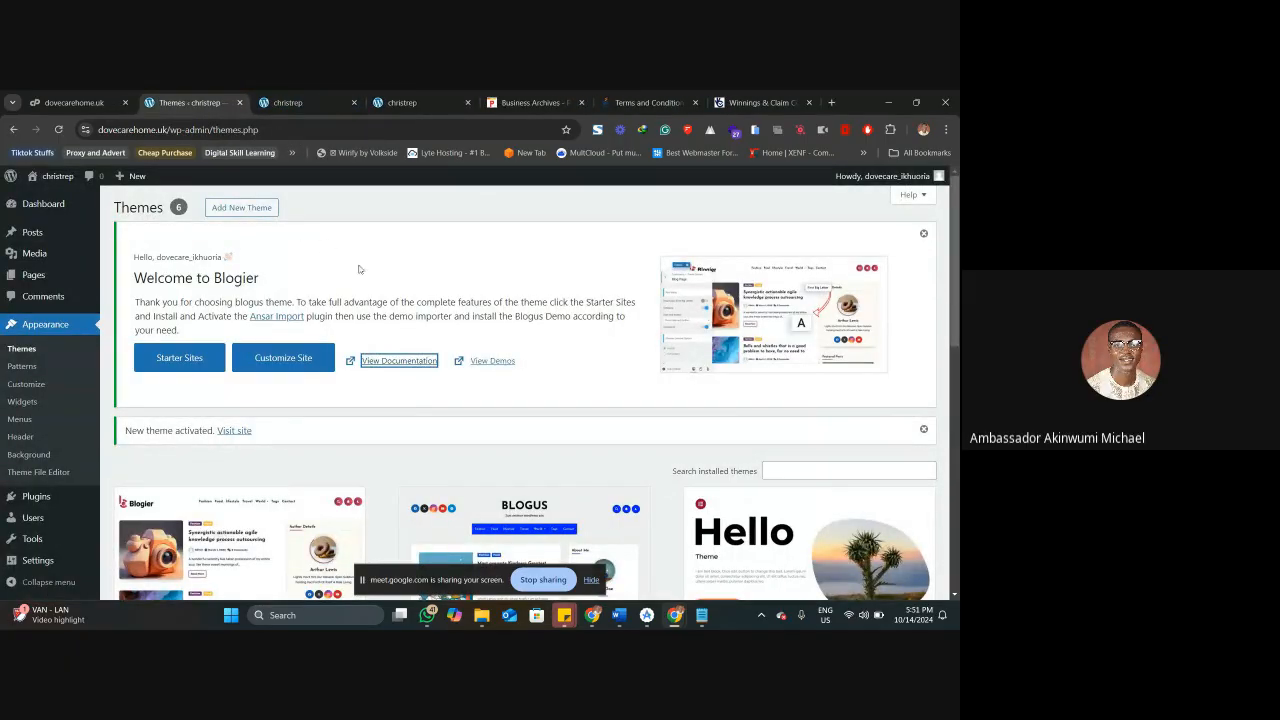
left_click(382, 282)
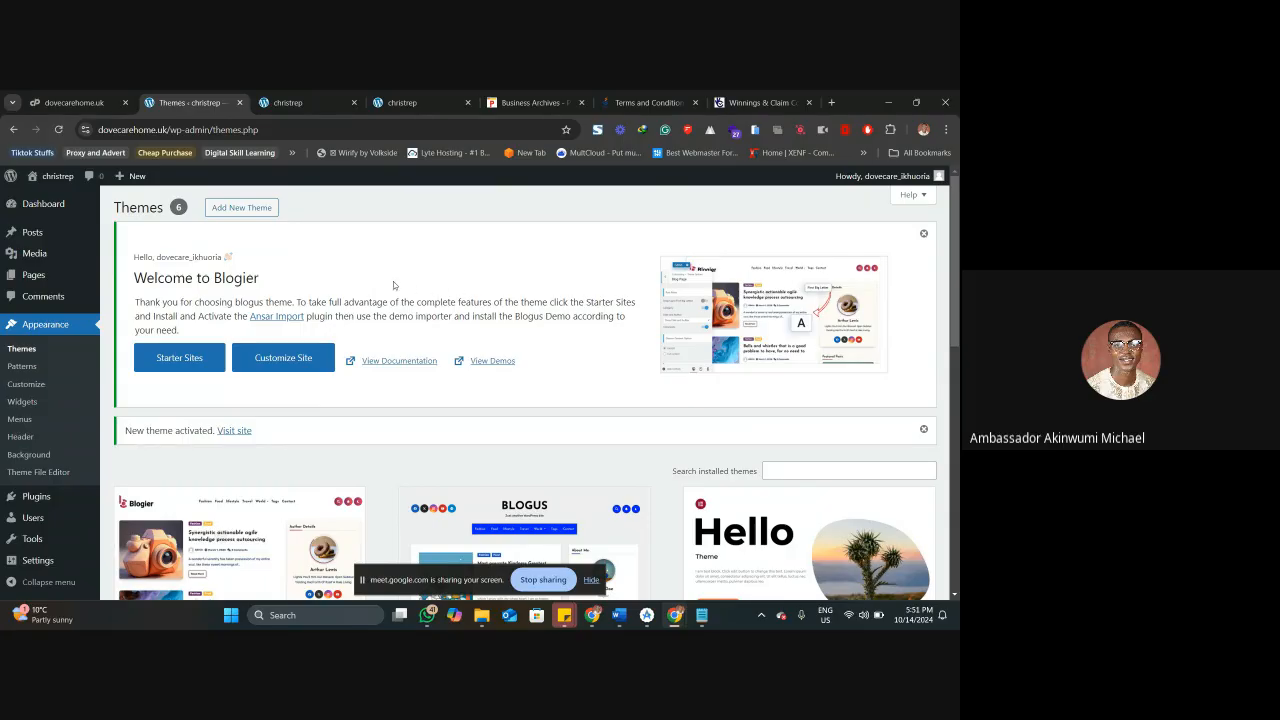
Open the installed plugins list and look over its entries.
scroll(393, 281, "down", 2)
left_click(97, 489)
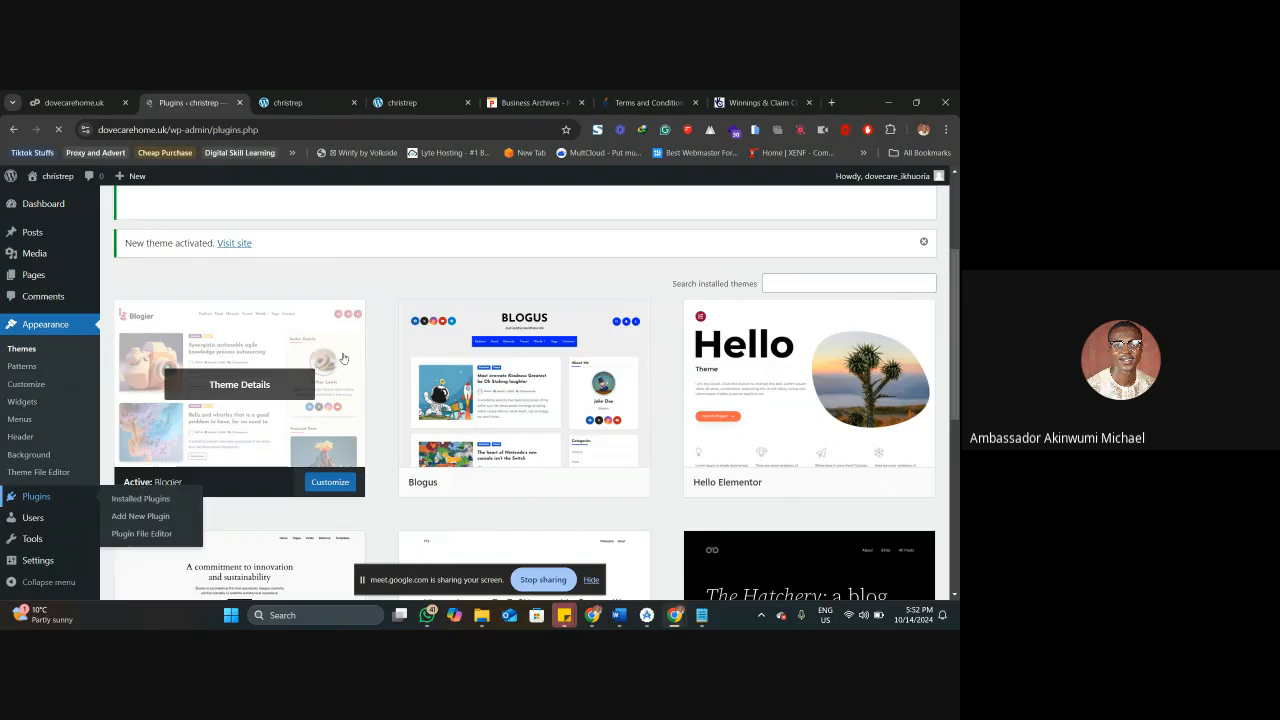
scroll(355, 370, "down", 1)
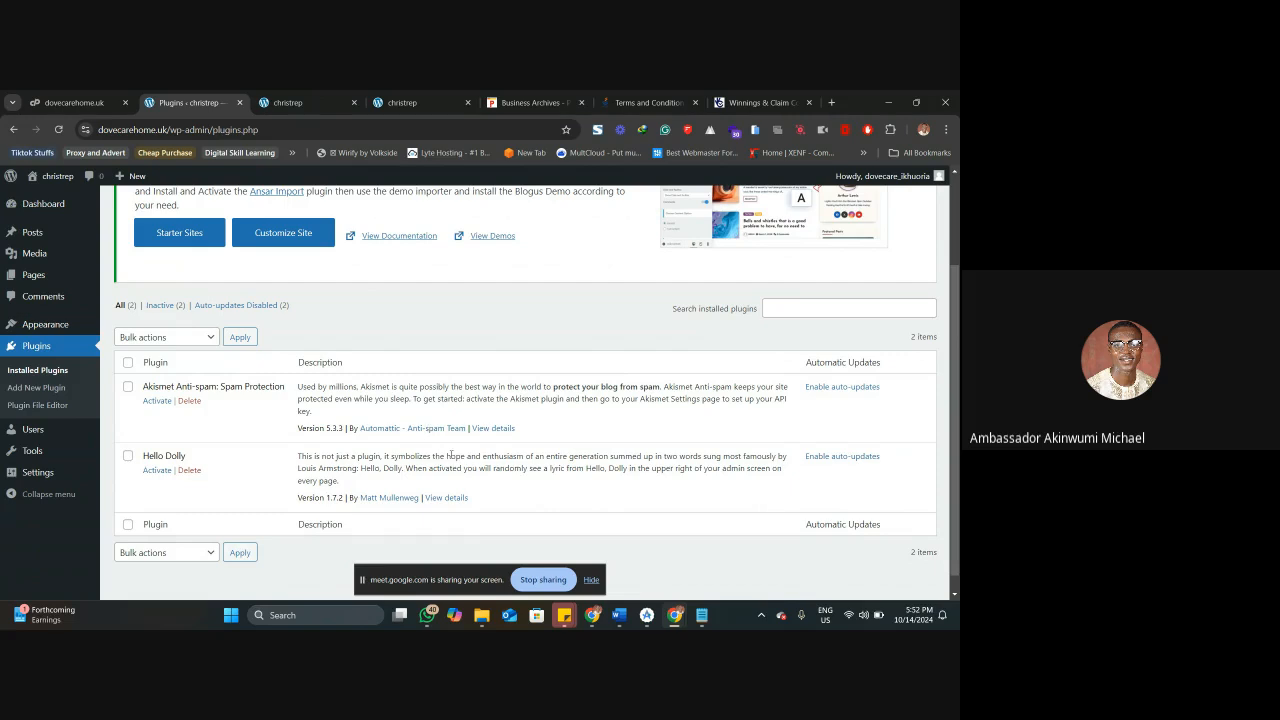
scroll(479, 370, "up", 2)
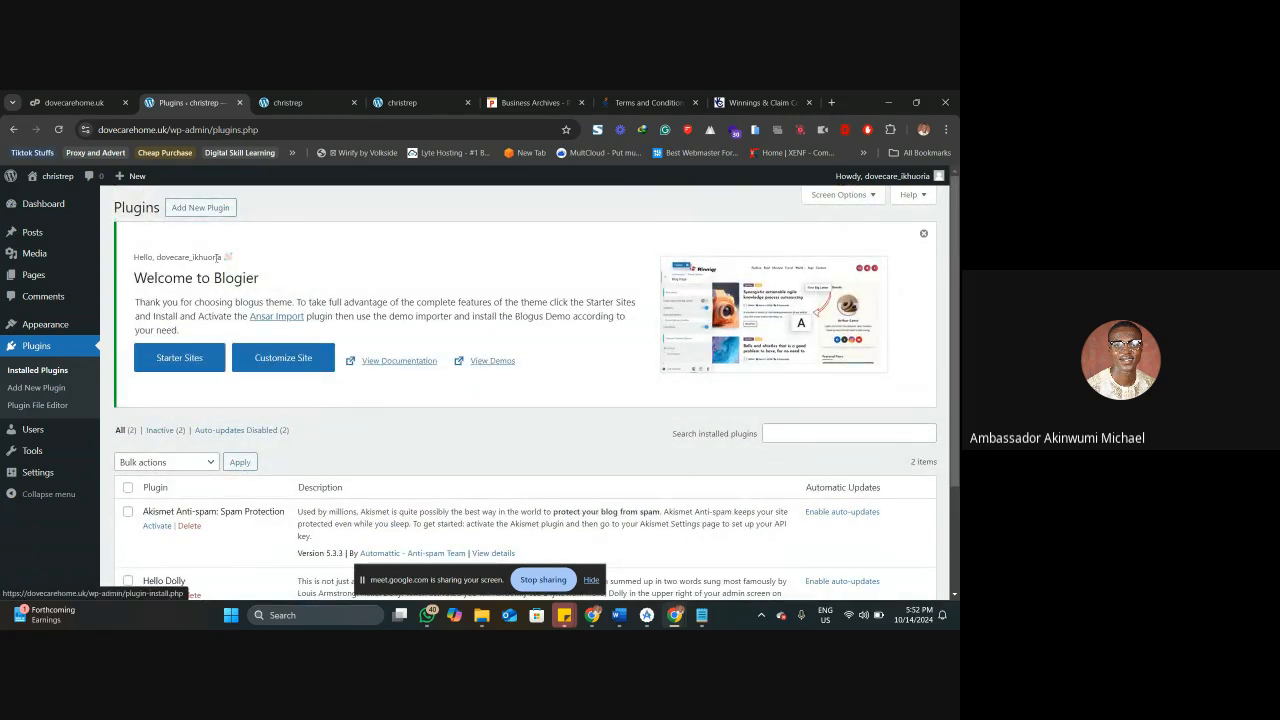
Return to the Appearance themes page and review the installed themes.
mouse_move(72, 330)
left_click(125, 327)
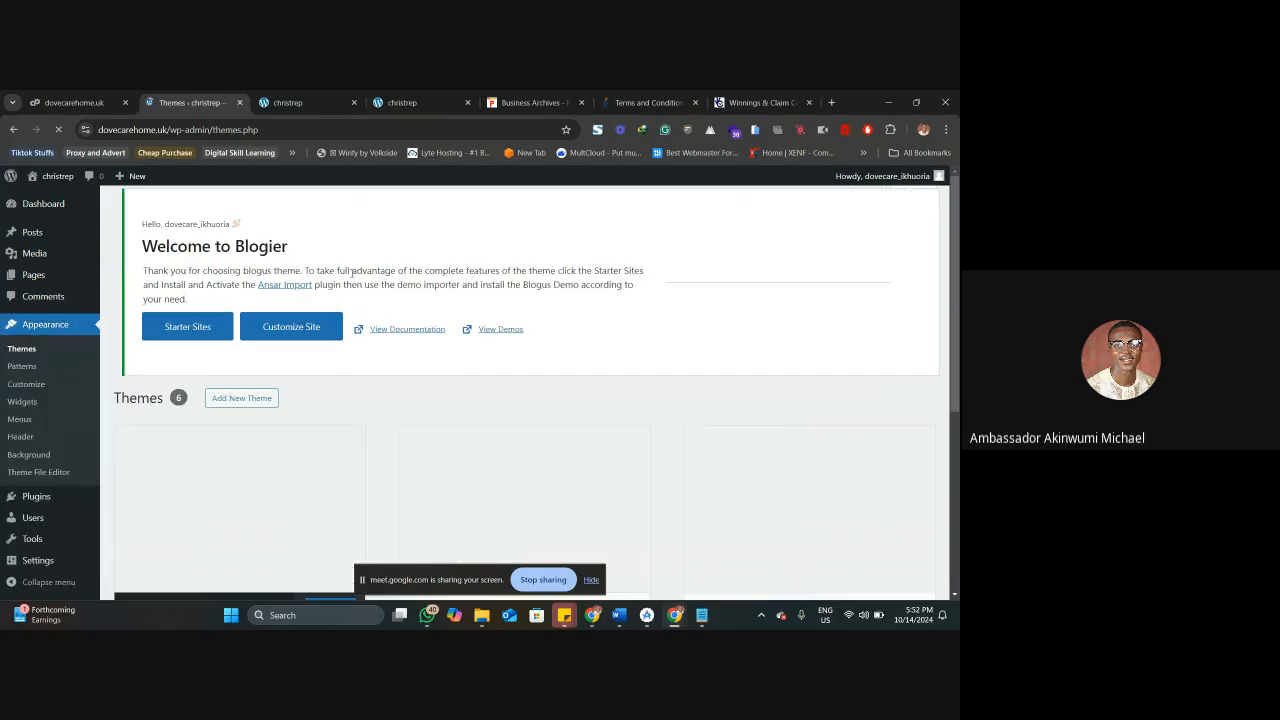
scroll(387, 387, "down", 2)
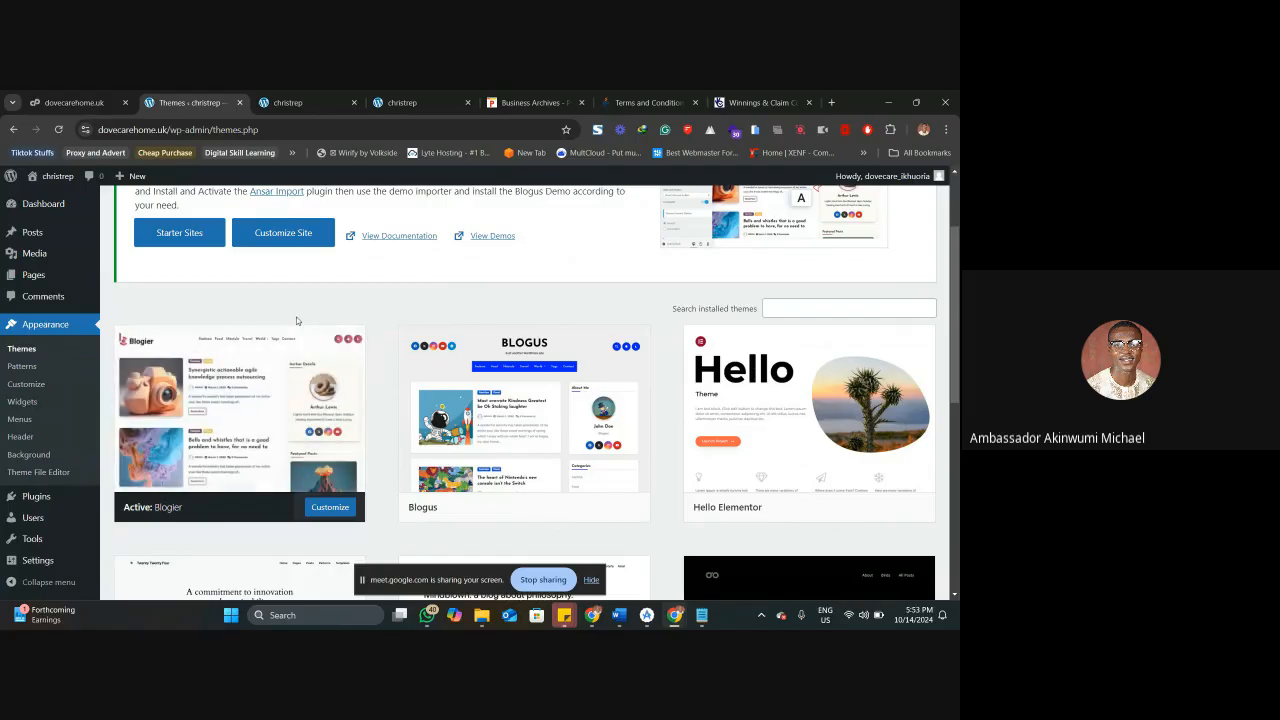
scroll(300, 320, "up", 2)
Start adding a new theme by uploading a .zip file and open the file chooser.
left_click(241, 208)
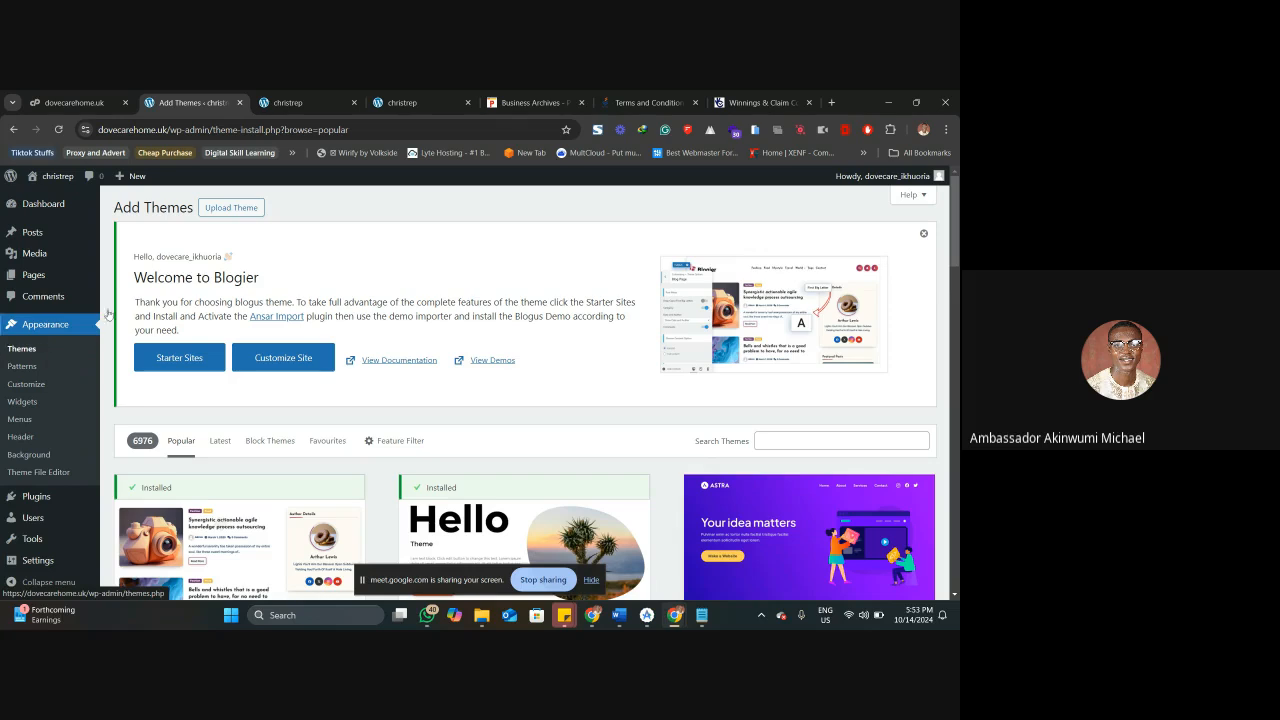
left_click(237, 208)
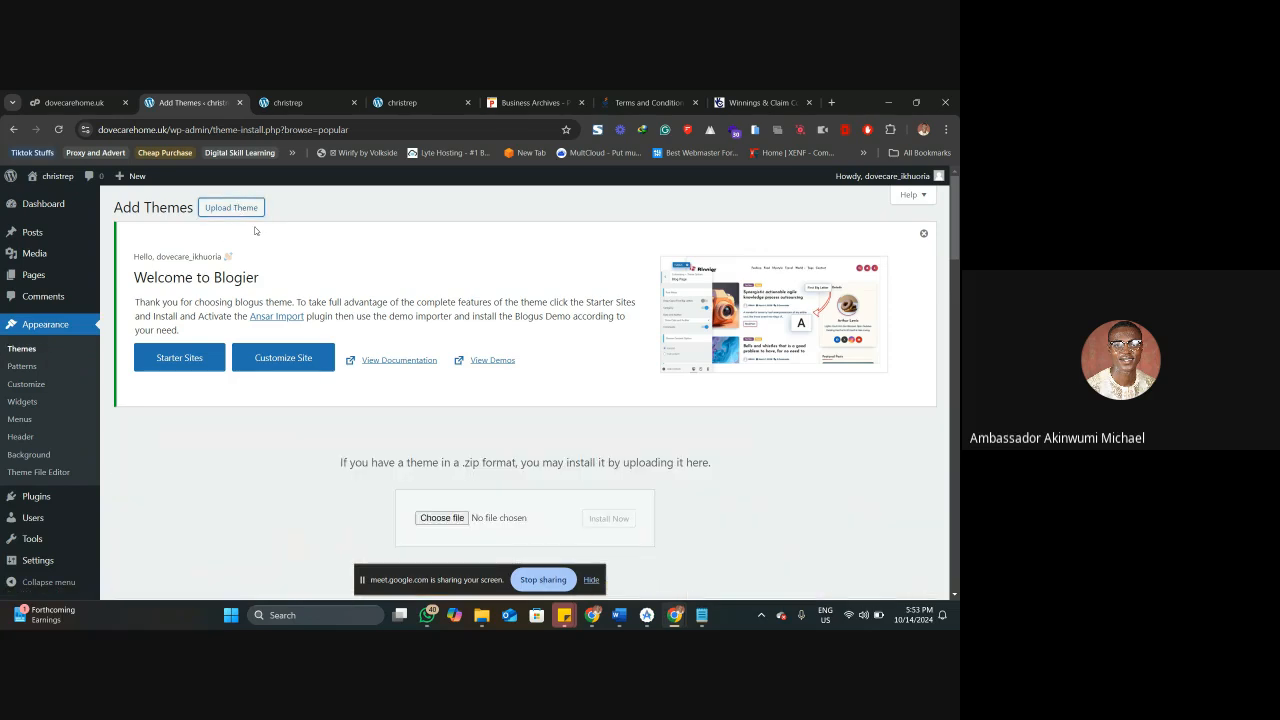
scroll(420, 360, "down", 2)
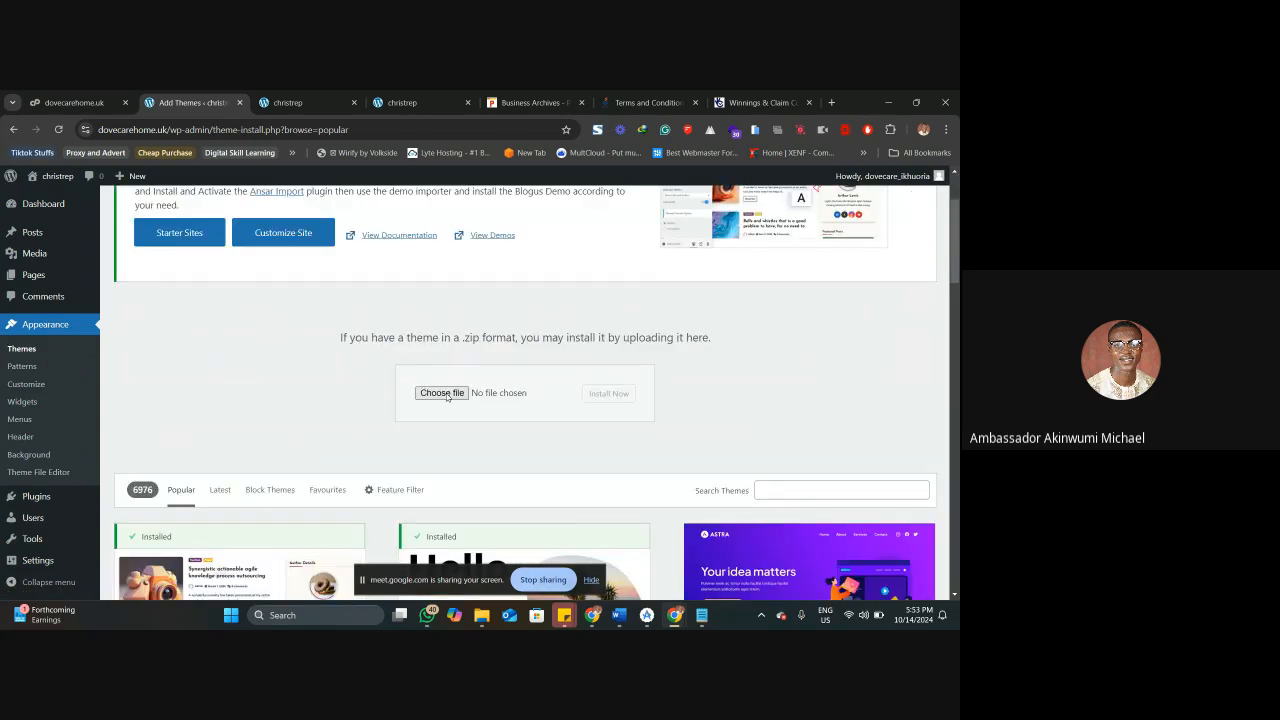
left_click(448, 394)
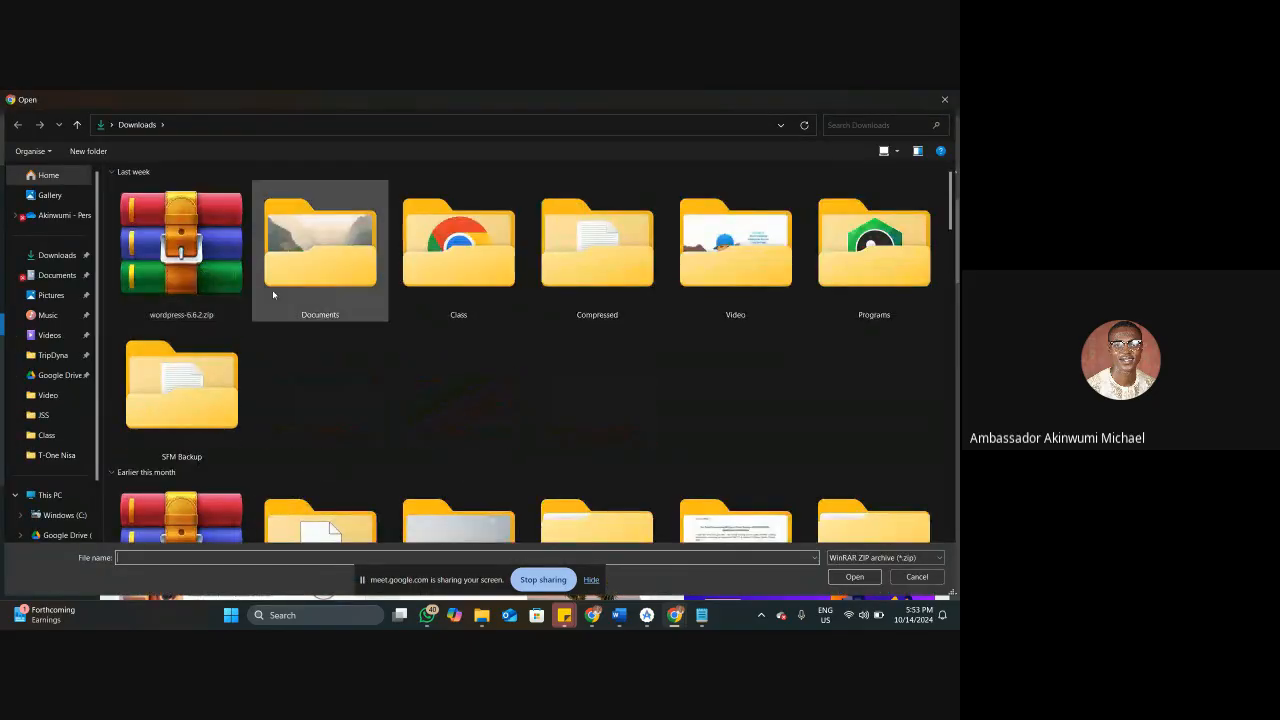
Find and select themeforest-overflow-contemporary-blog-magazine-wordpress-theme-wordpress-theme.zip in the Downloads folder.
scroll(390, 330, "down", 3)
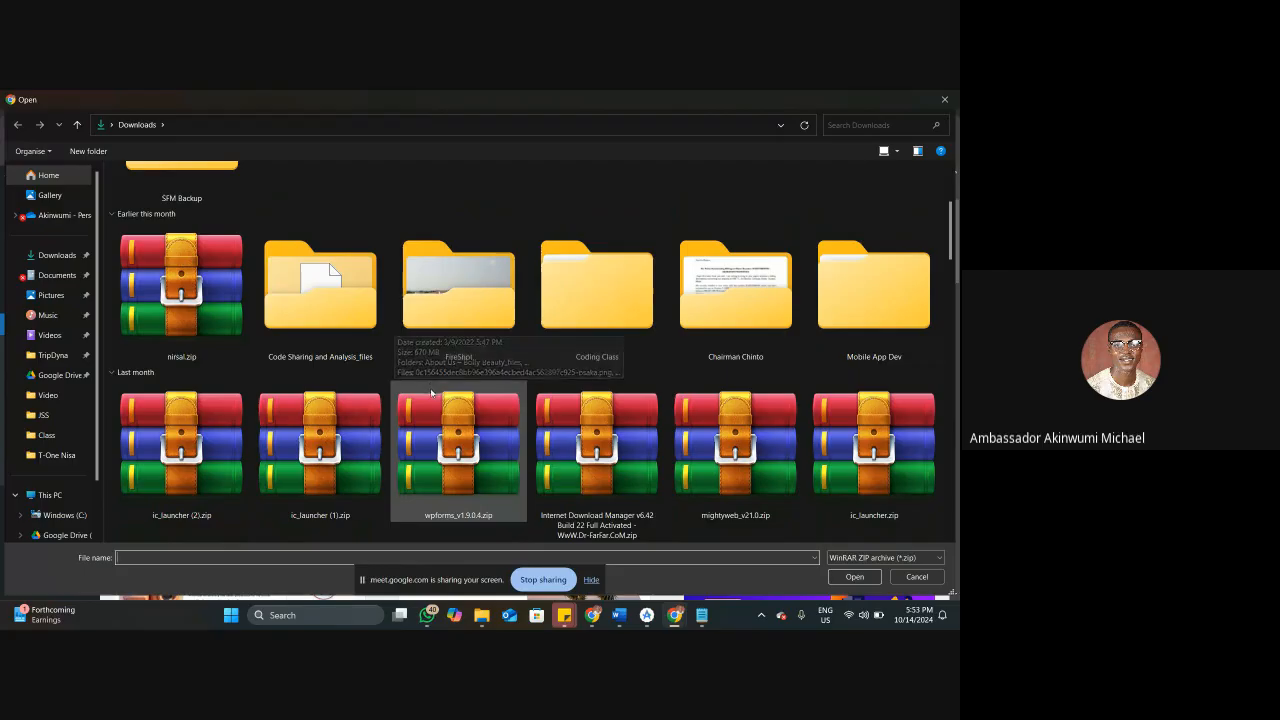
scroll(432, 401, "down", 1)
scroll(432, 401, "down", 5)
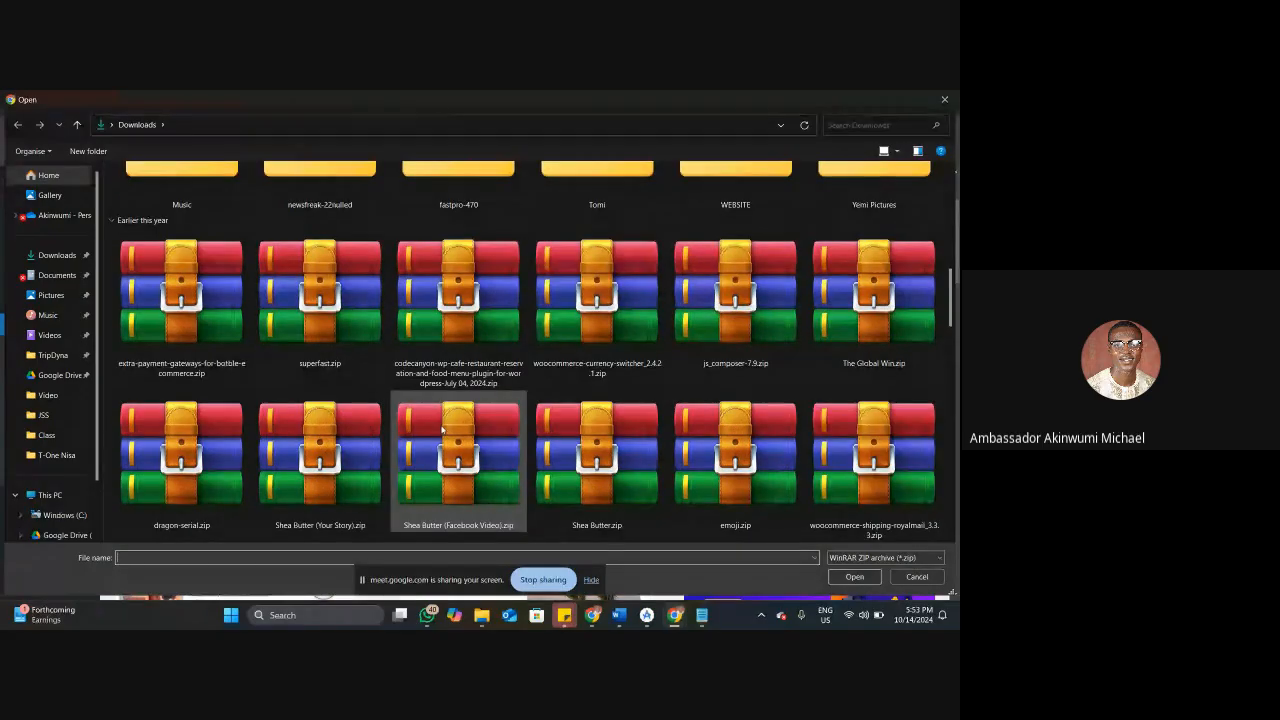
left_click(453, 447)
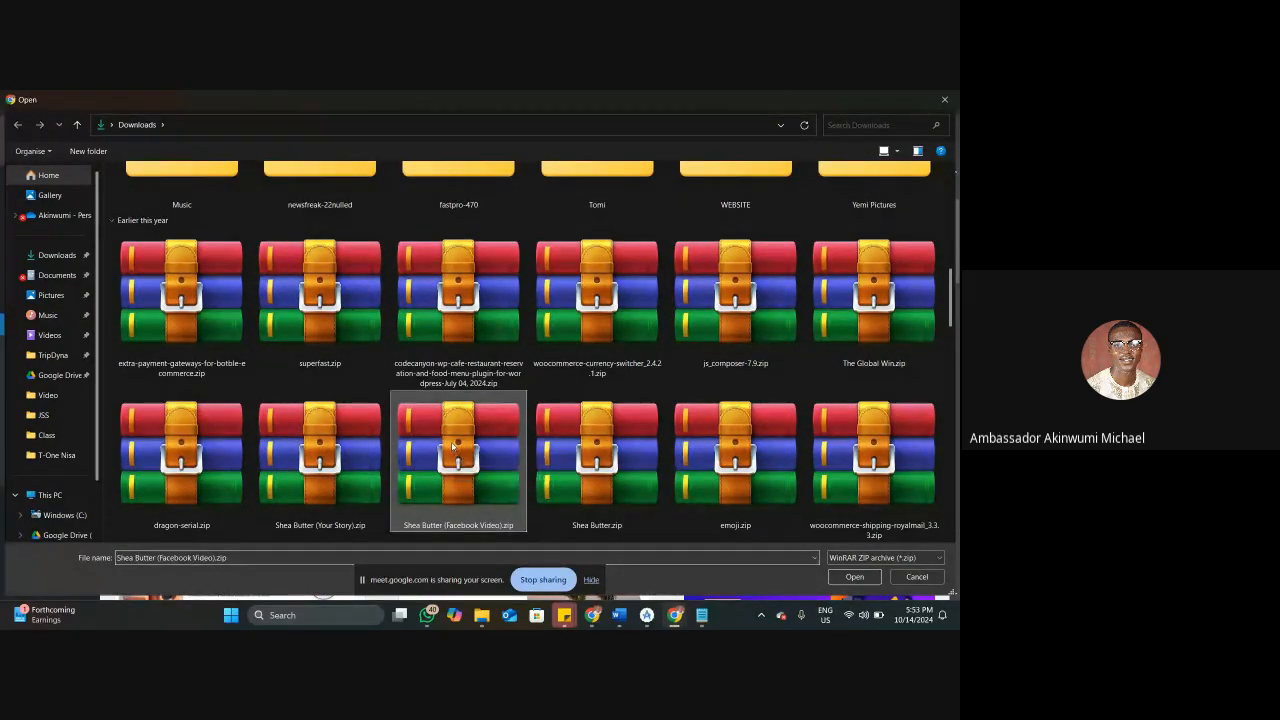
scroll(453, 447, "down", 1)
scroll(415, 455, "down", 3)
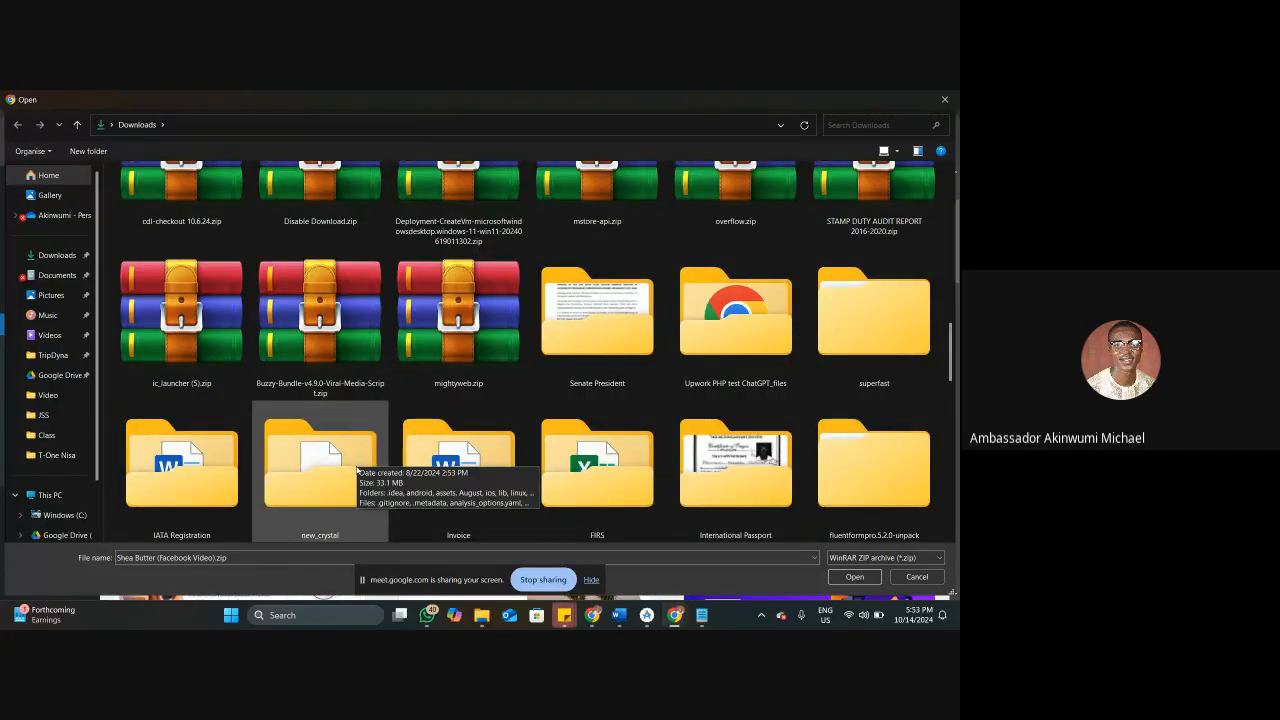
scroll(357, 466, "down", 5)
scroll(353, 464, "down", 8)
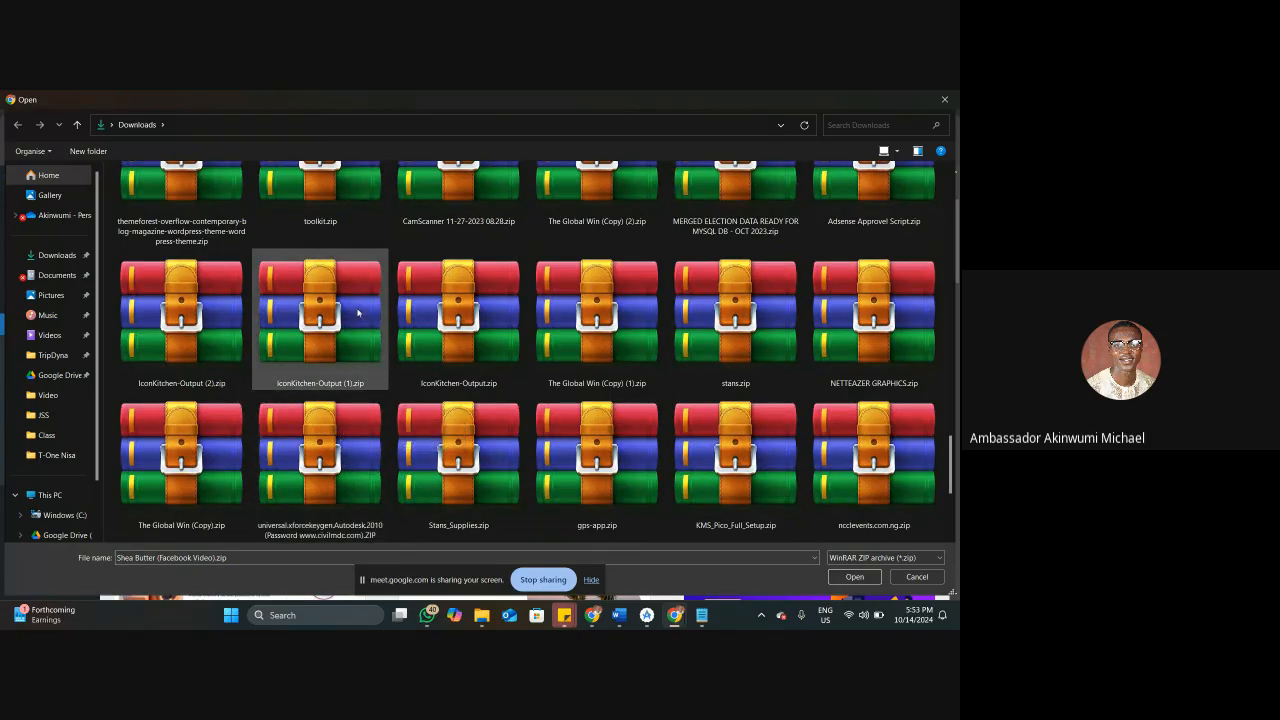
left_click(194, 216)
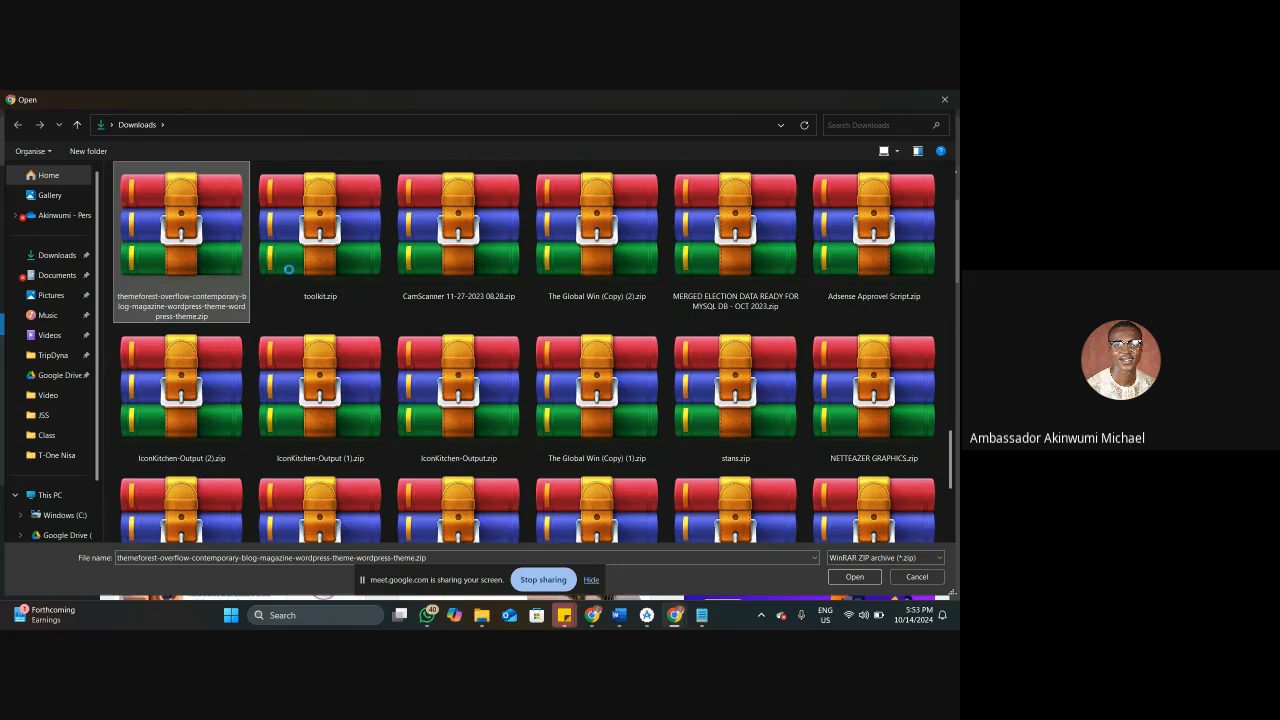
Open the selected Overflow theme archive in WinRAR to inspect its theme files, and close it again.
right_click(228, 277)
left_click(254, 243)
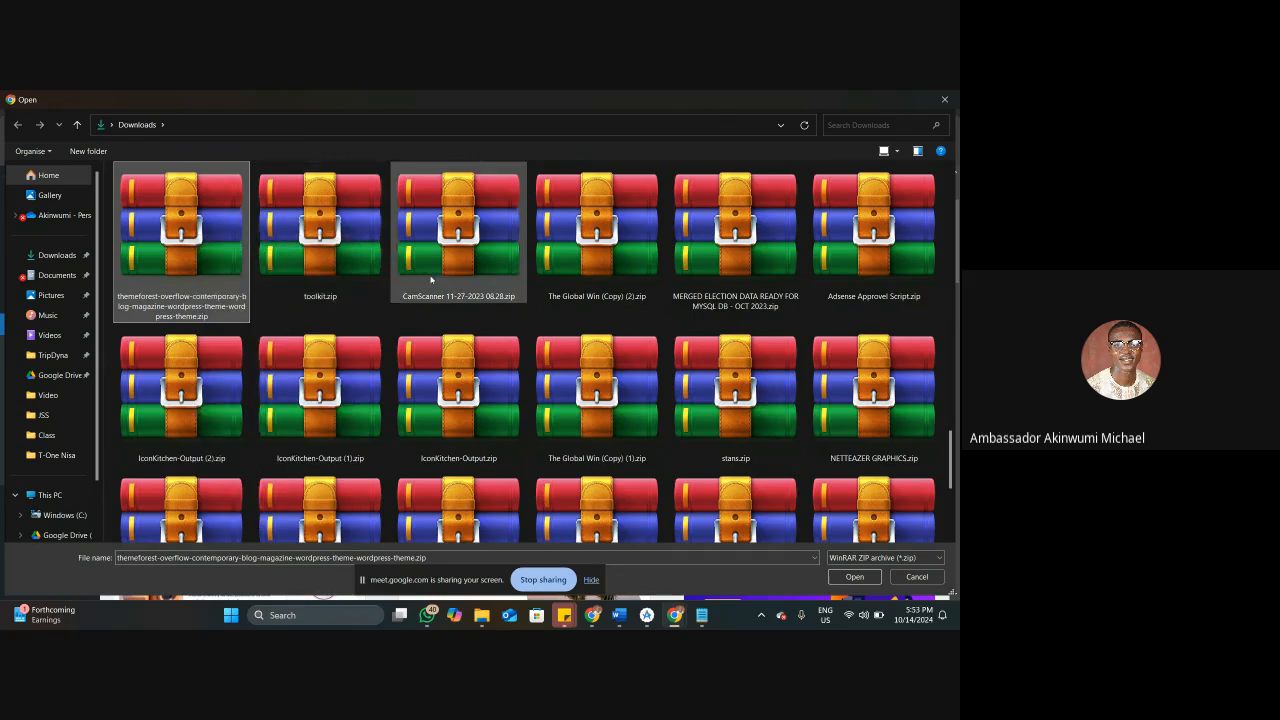
double_click(170, 318)
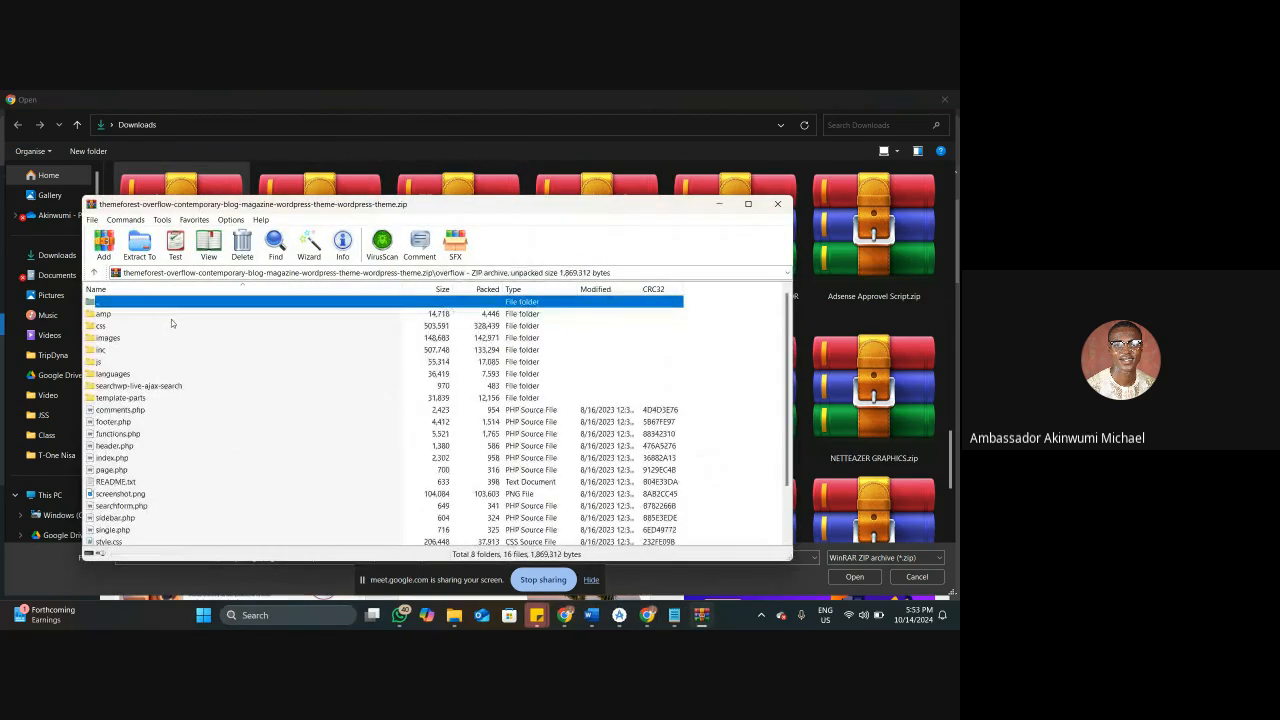
left_click(777, 204)
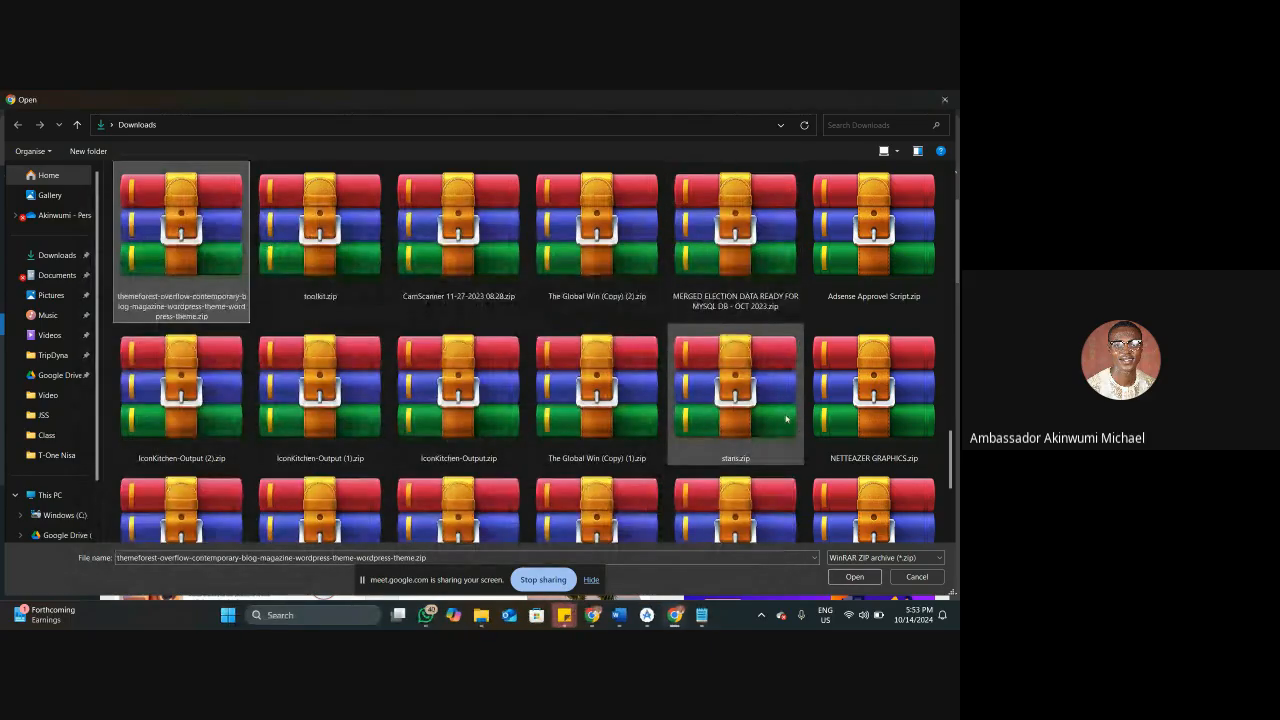
Upload and install the selected Overflow theme archive and activate the theme.
key("Return")
left_click(612, 394)
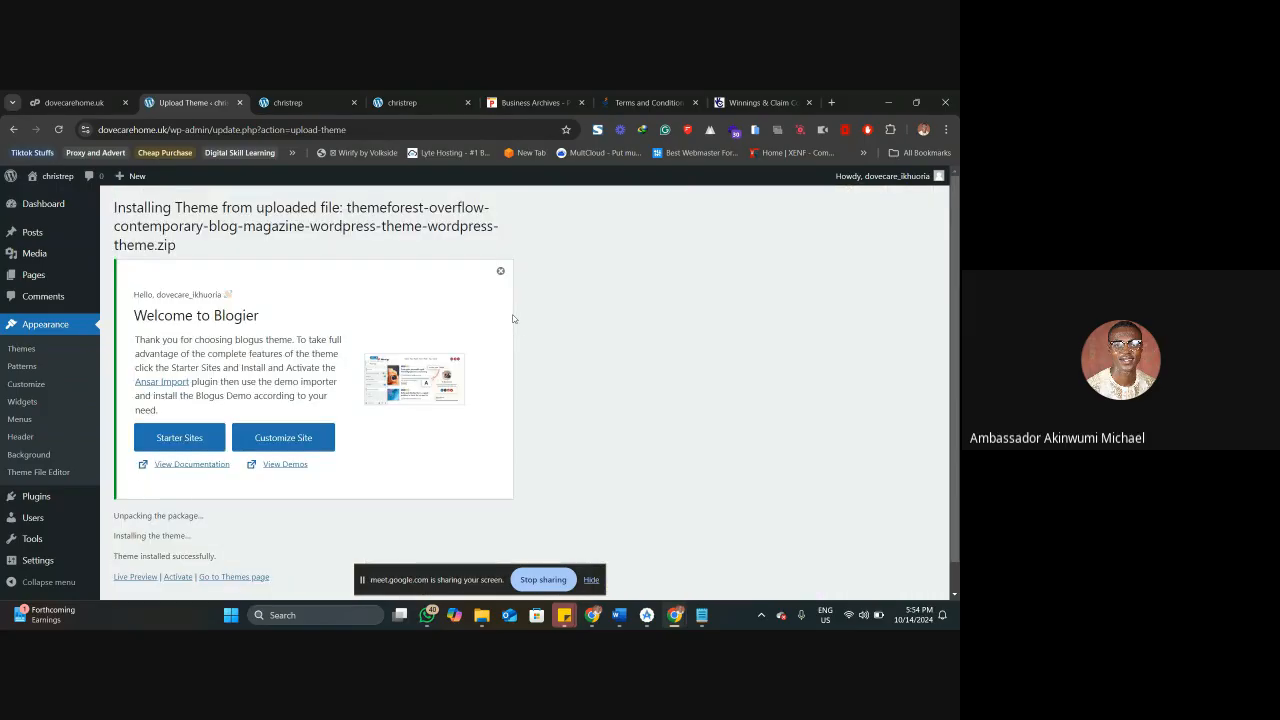
scroll(513, 318, "down", 1)
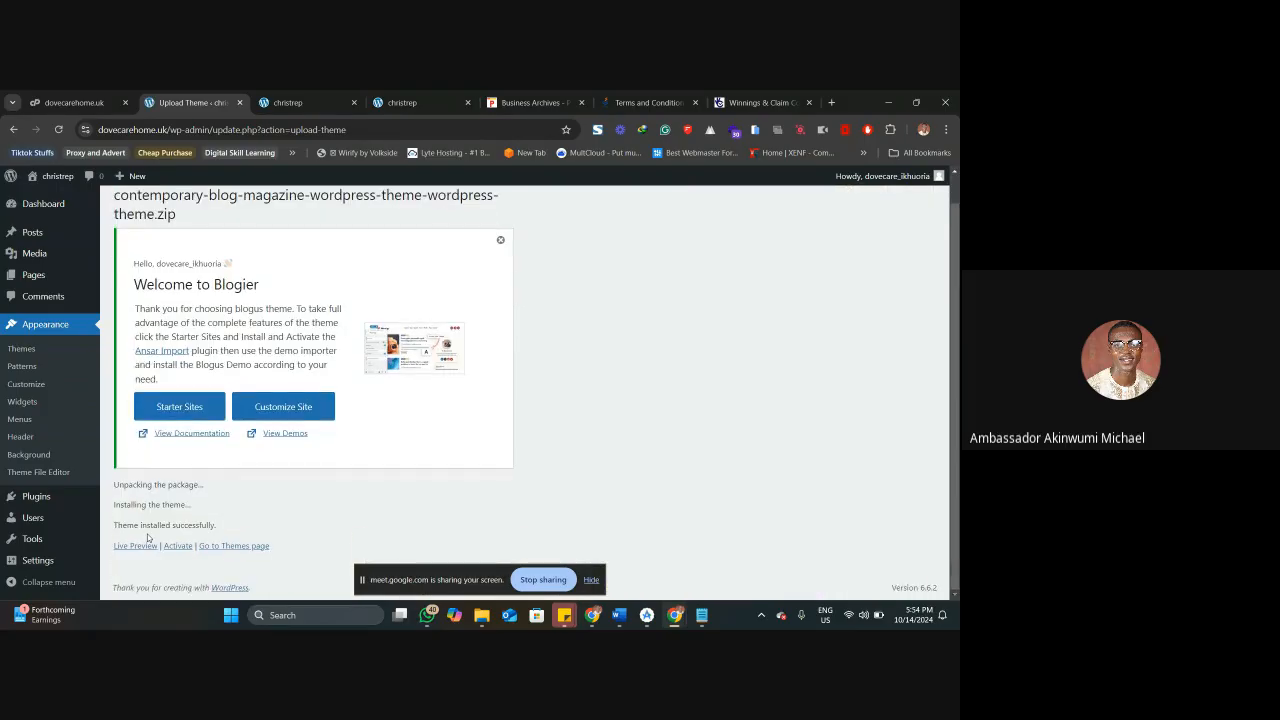
left_click(177, 546)
View the home page still loaded in the Blogier design and reload the other home page tab to show the new theme.
left_click(318, 103)
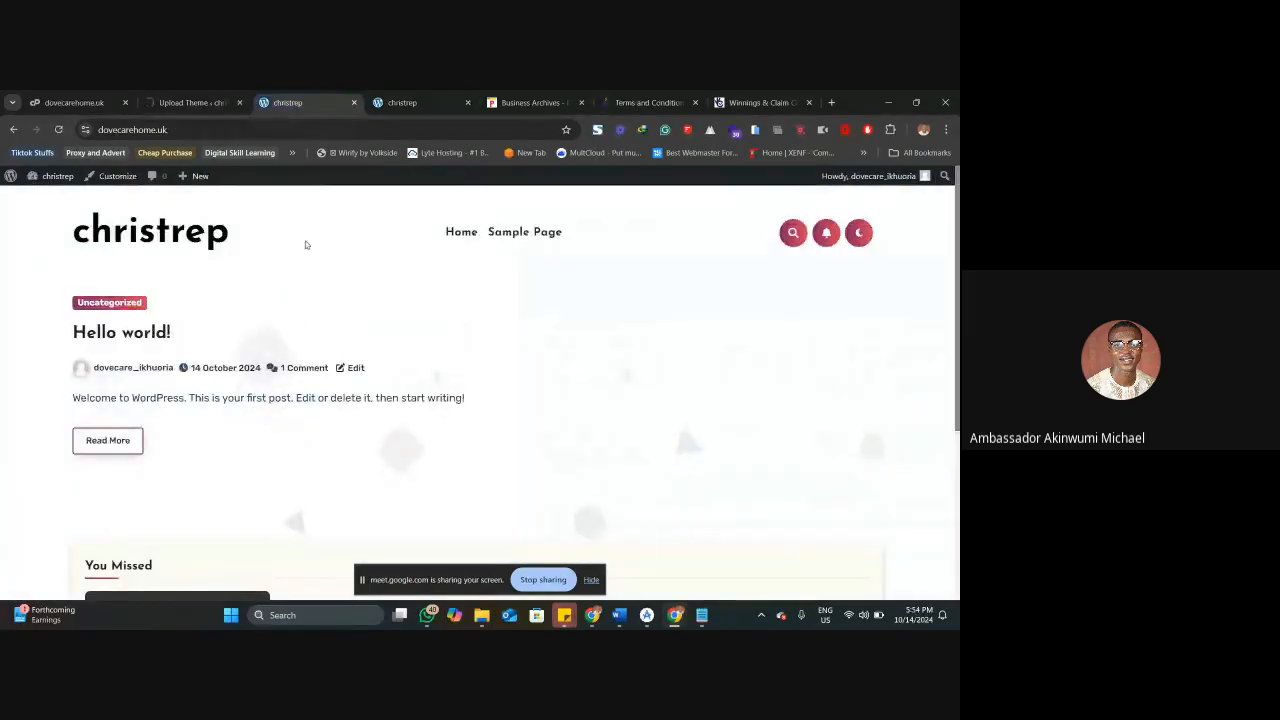
scroll(298, 326, "down", 3)
scroll(300, 325, "up", 3)
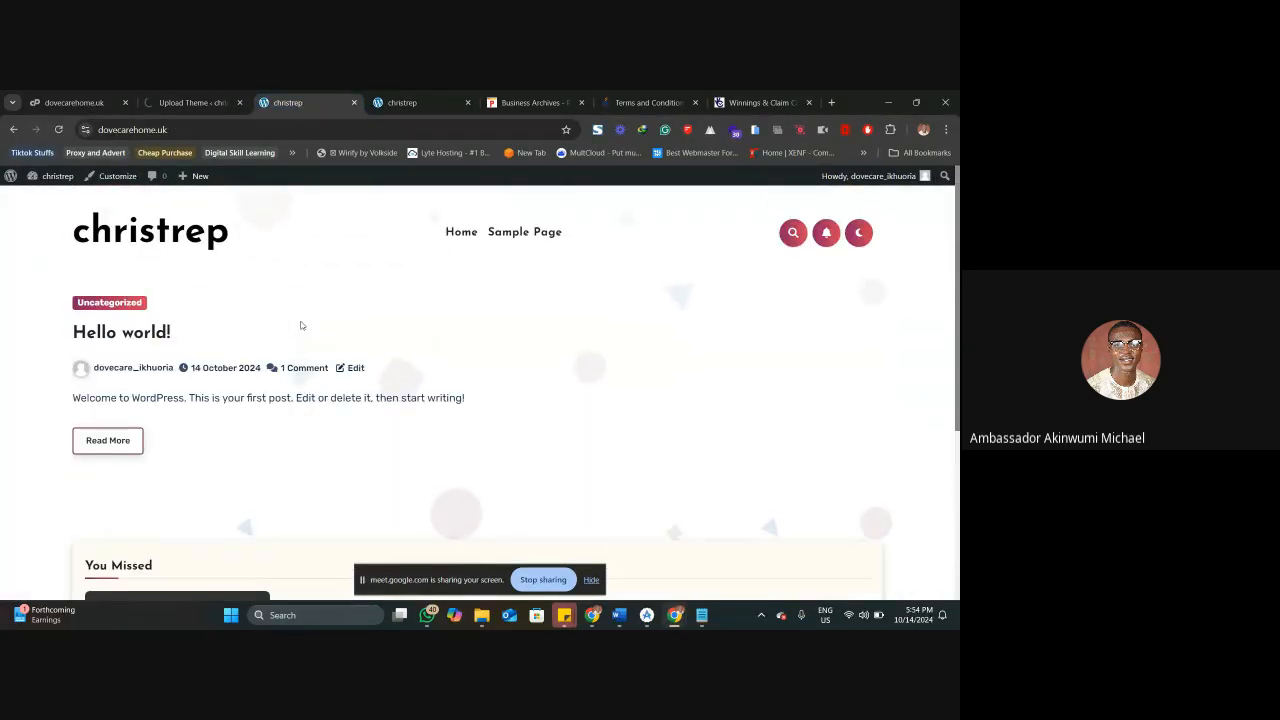
left_click(385, 96)
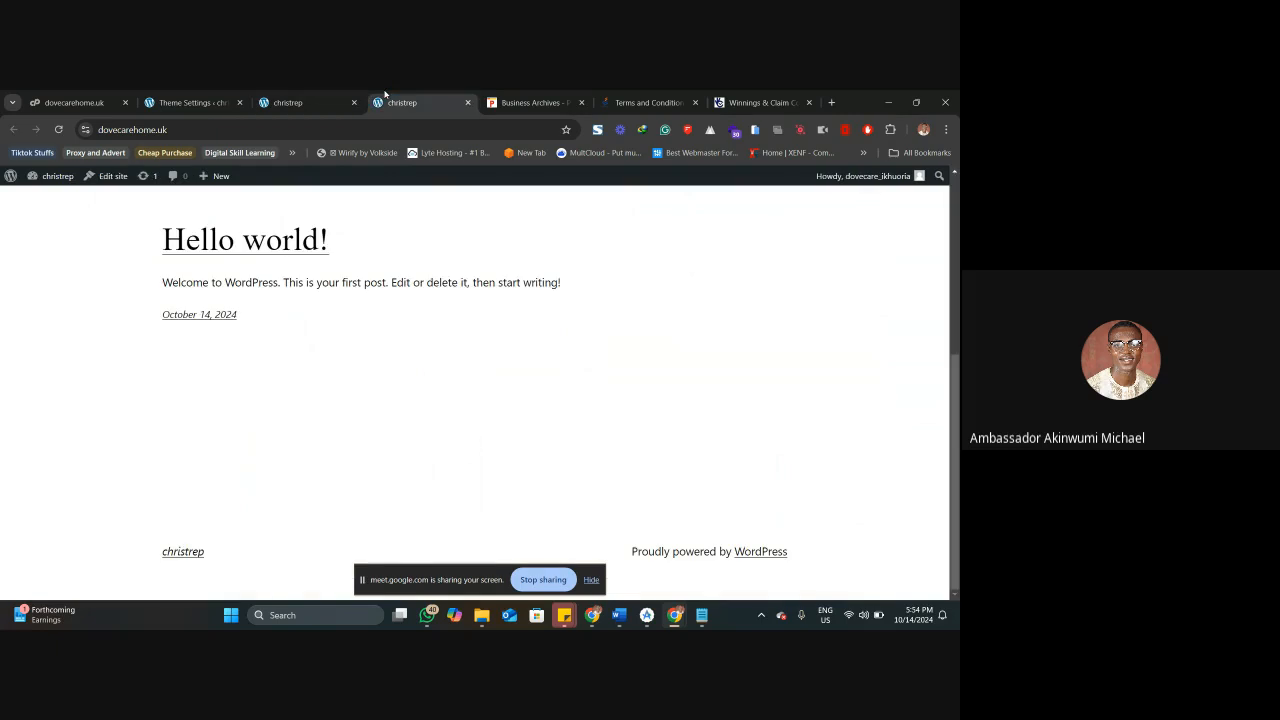
right_click(385, 95)
left_click(441, 186)
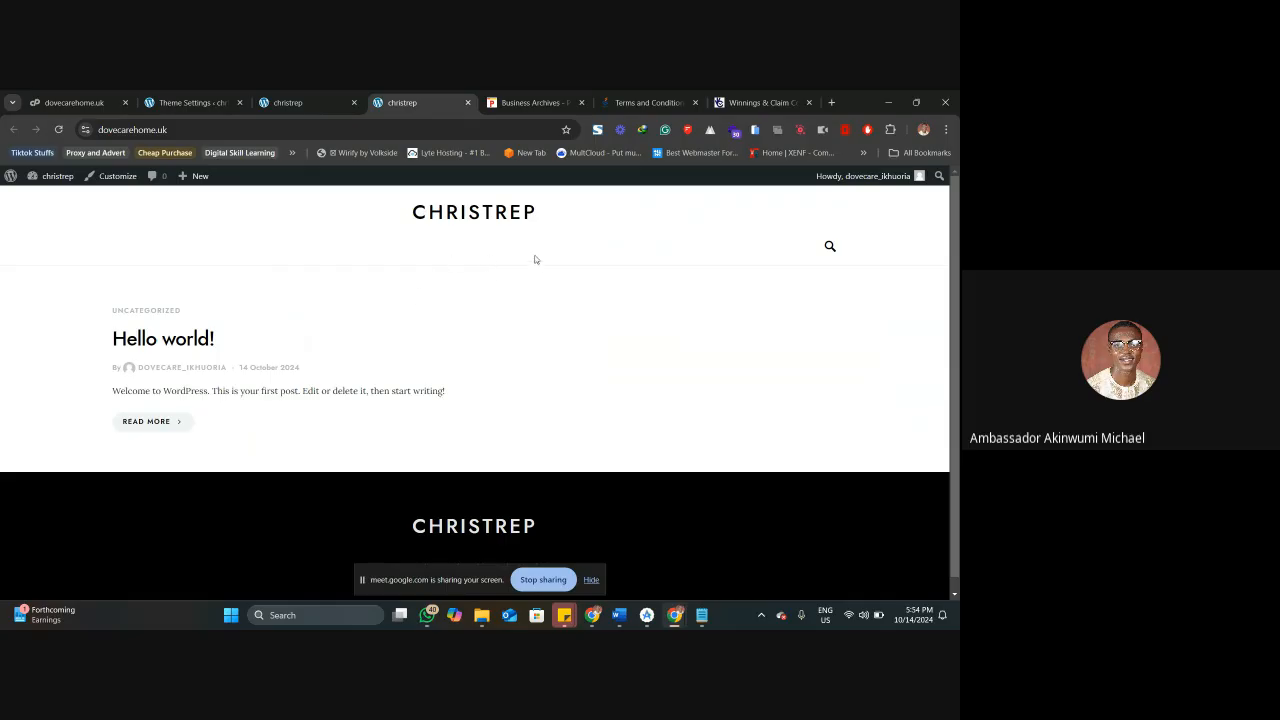
Compare the header search of the new theme with the Blogier one by opening and closing both.
left_click(830, 246)
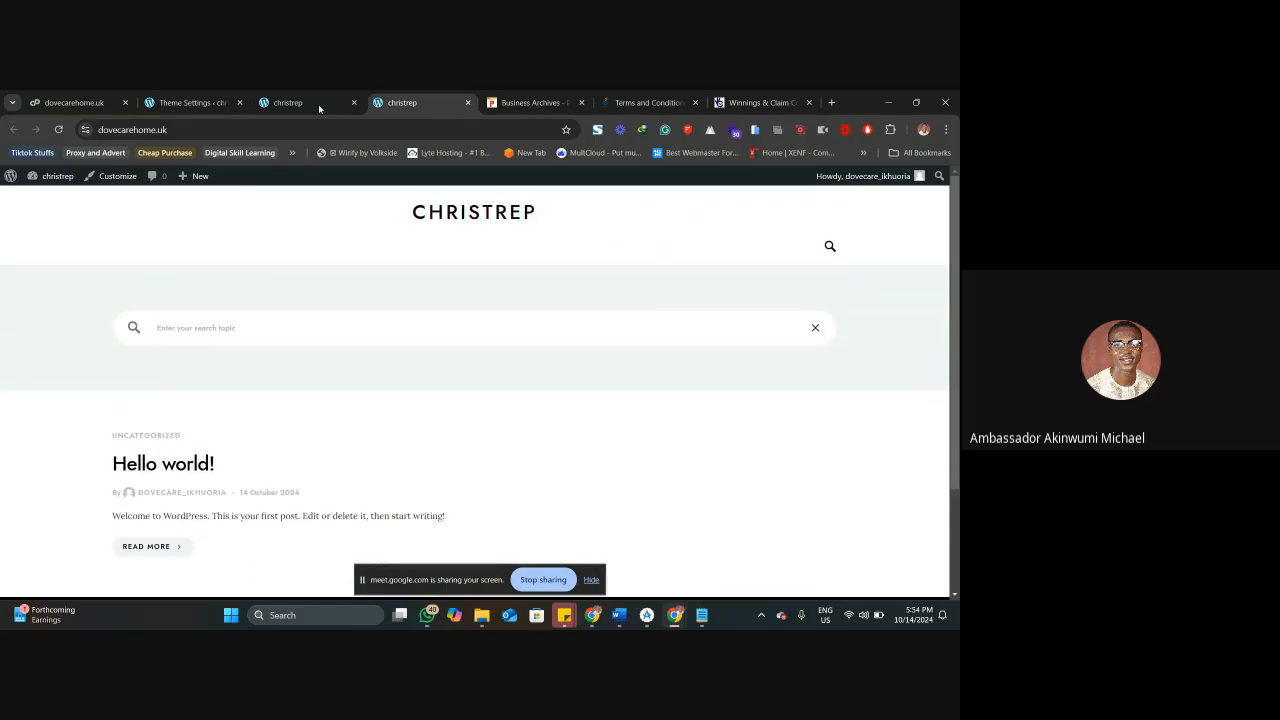
left_click(300, 100)
left_click(792, 234)
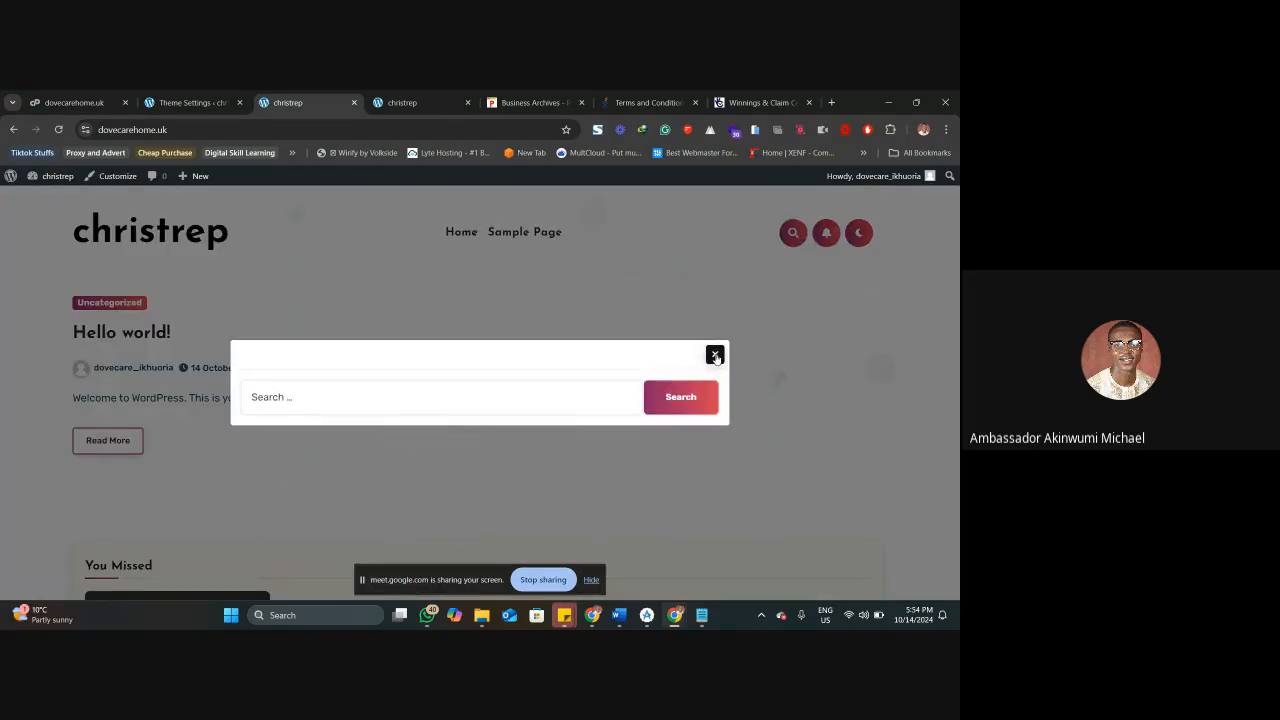
left_click(716, 356)
left_click(792, 233)
left_click(714, 356)
left_click(402, 102)
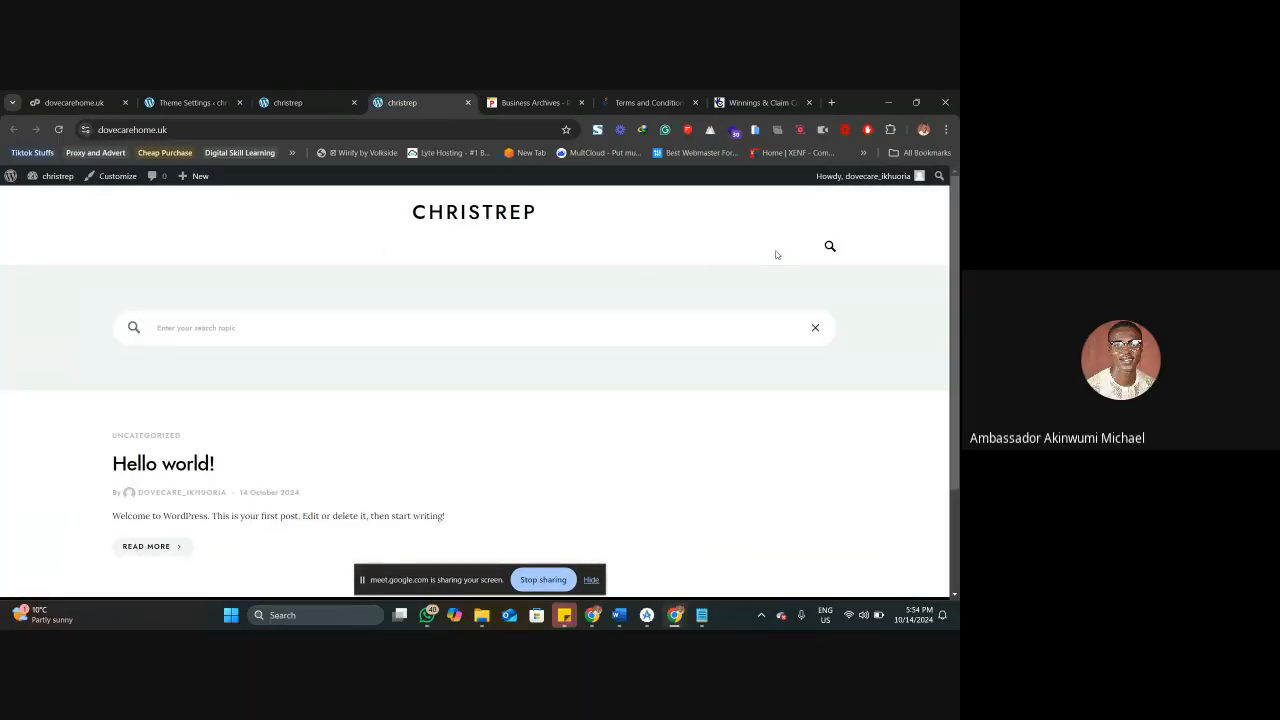
left_click(830, 248)
left_click(830, 248)
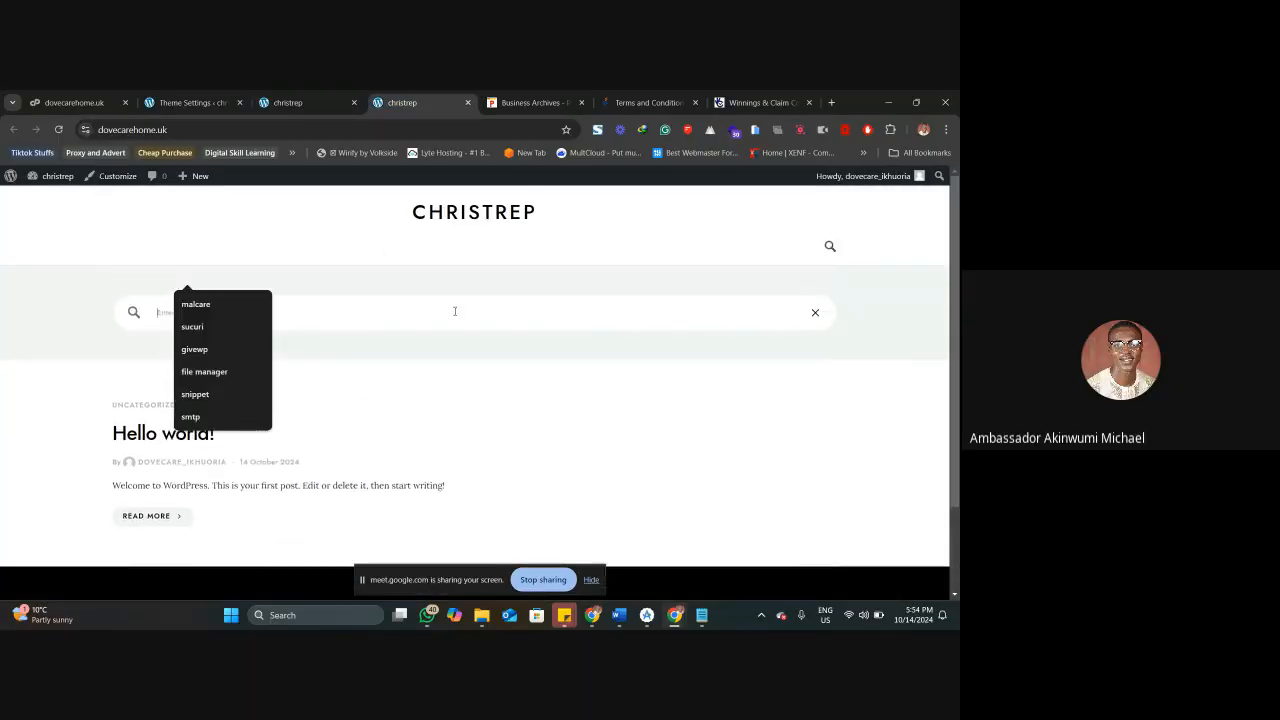
left_click(418, 295)
Compare the footer of the new theme's home page with the Blogier footer, and return to the Blogier page's header.
scroll(385, 361, "down", 3)
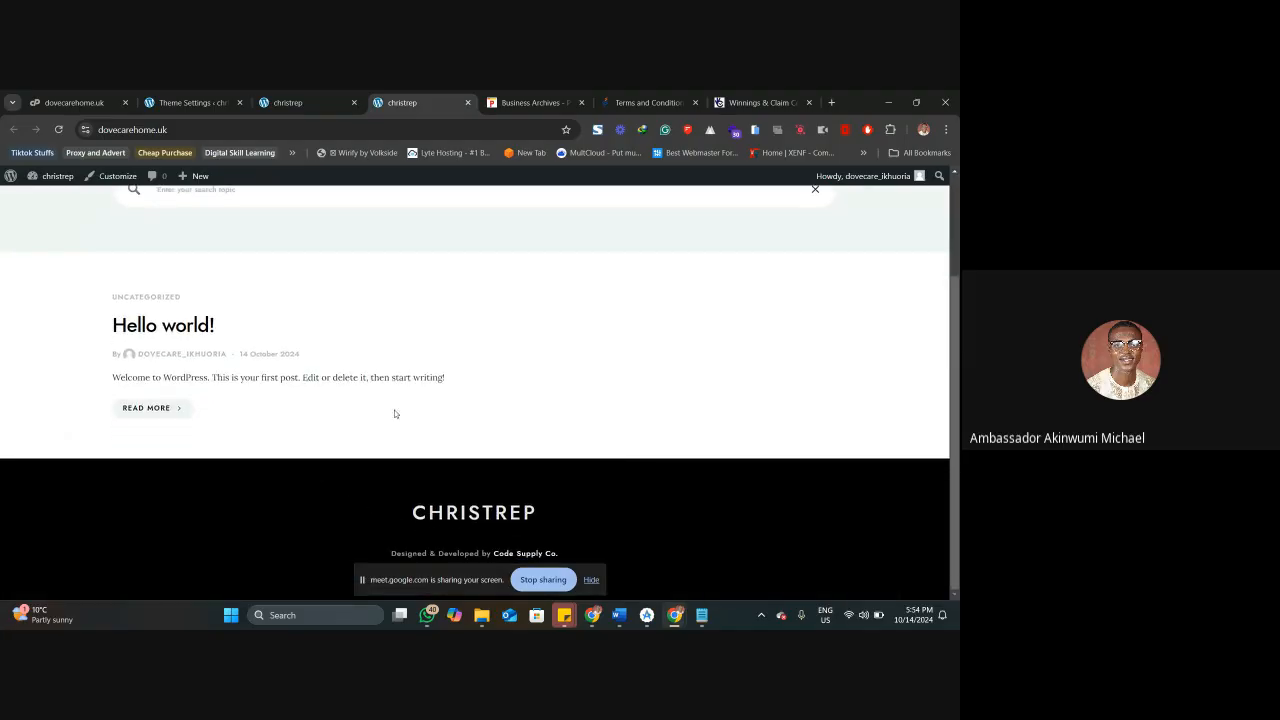
left_click(288, 102)
scroll(566, 410, "down", 3)
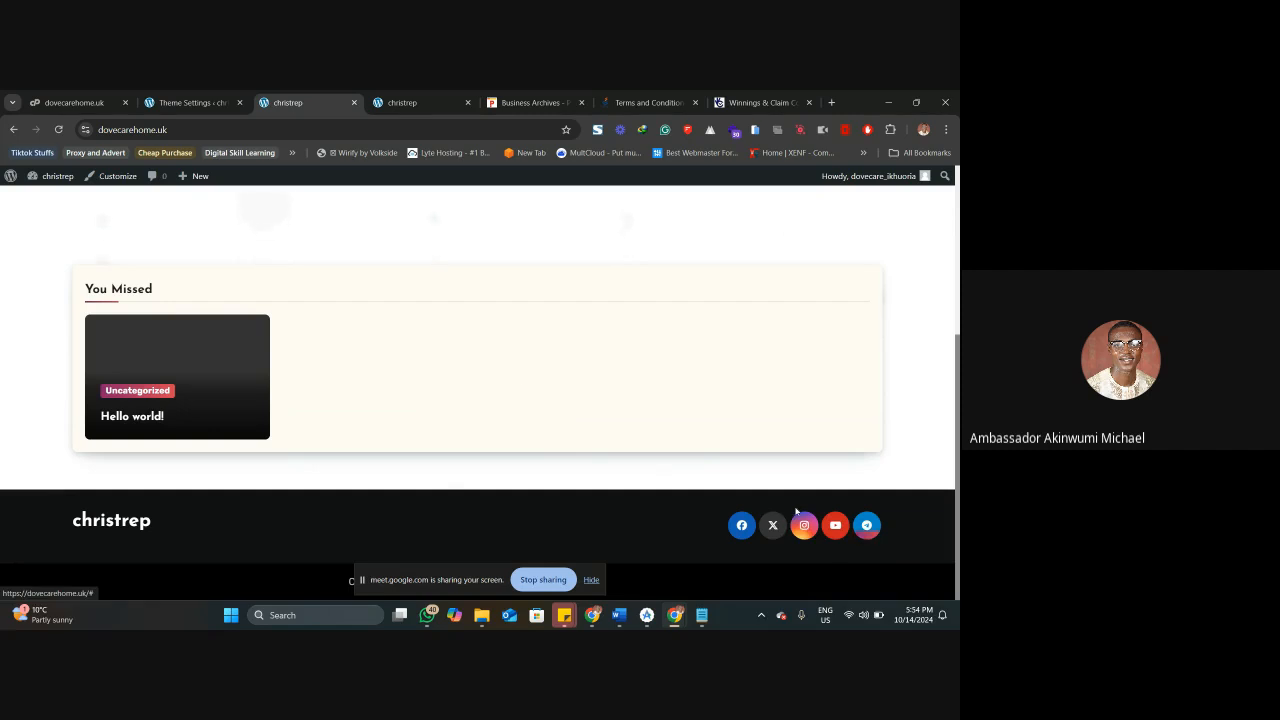
left_click(395, 102)
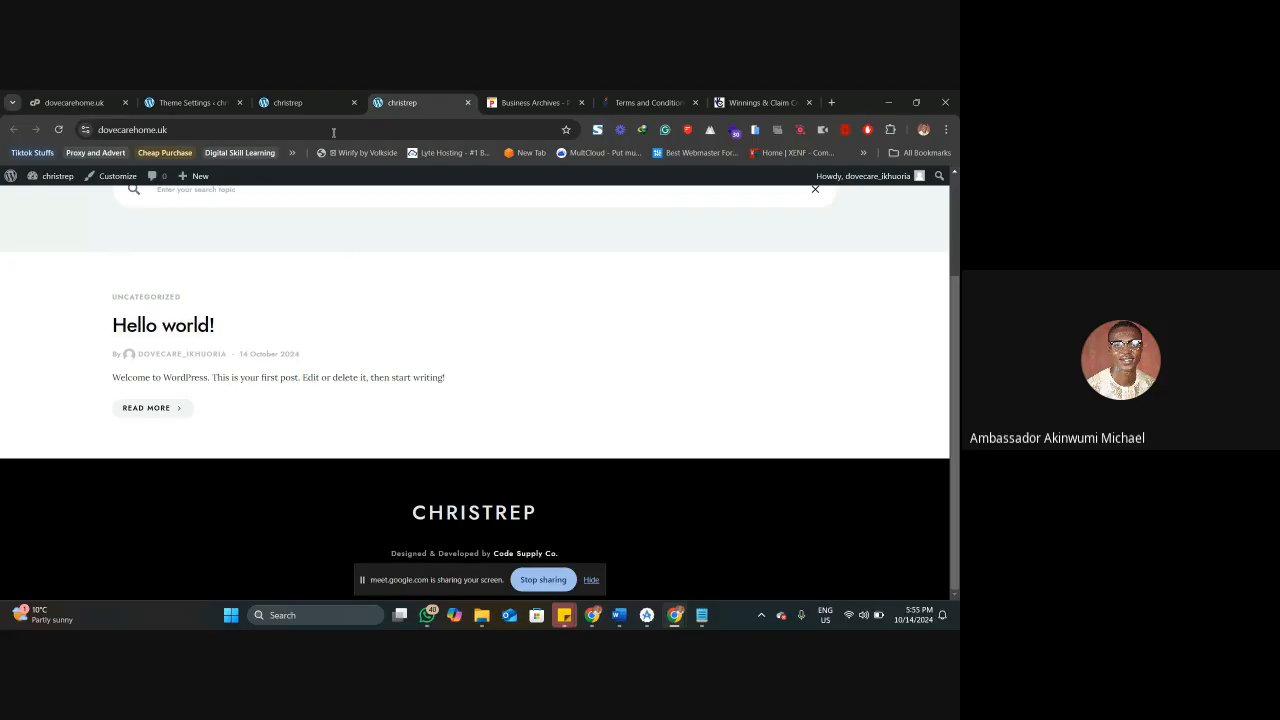
left_click(331, 90)
scroll(135, 320, "up", 3)
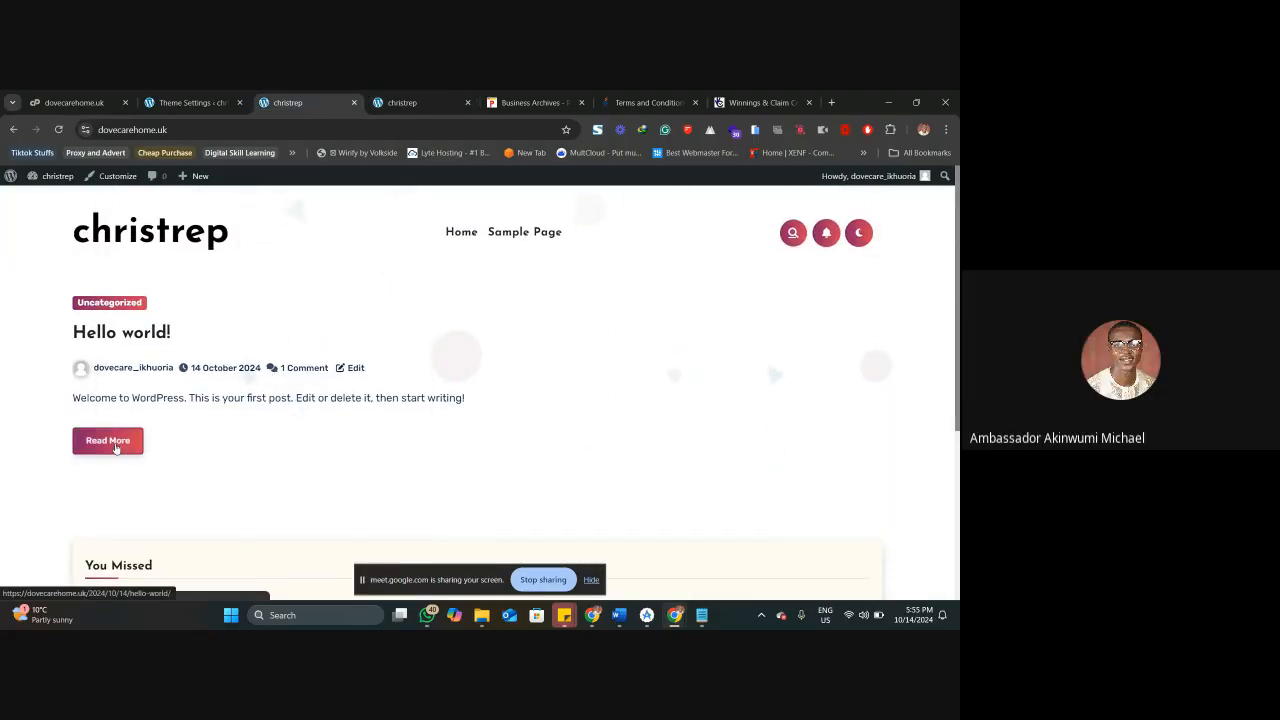
Close the search bar on the Overflow home page and compare its layout with the Blogier home page.
left_click(400, 102)
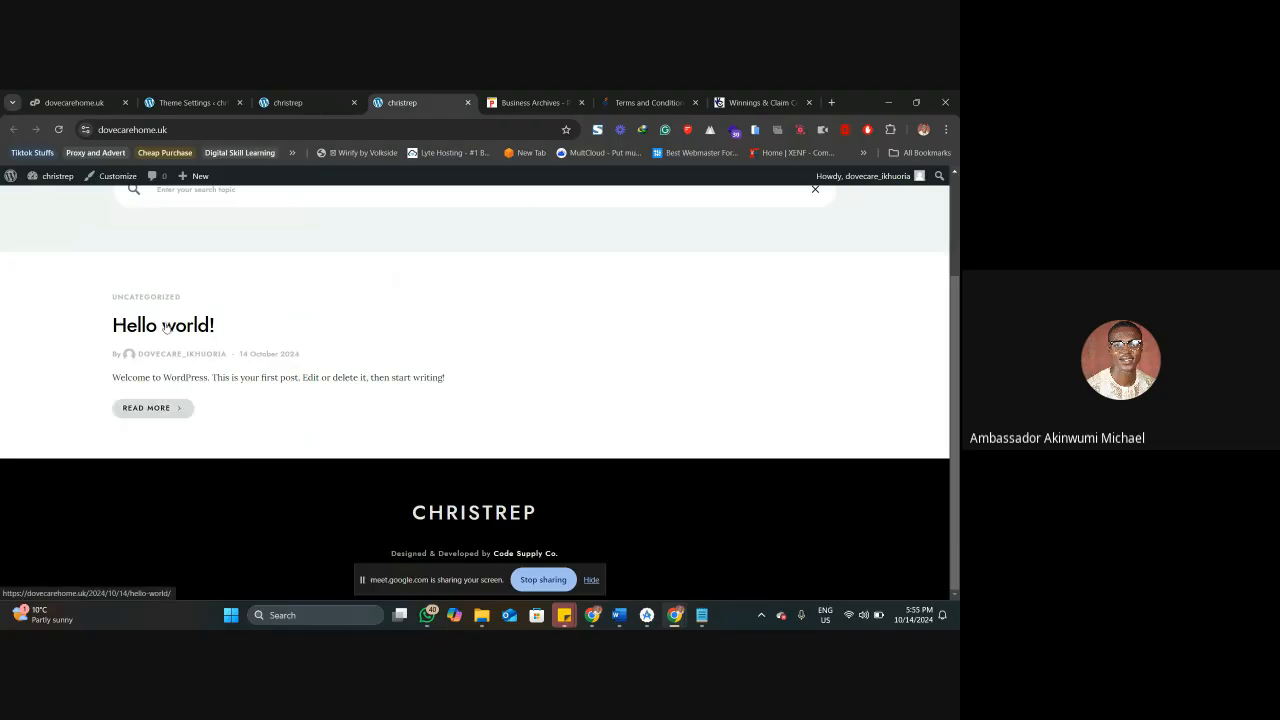
scroll(270, 360, "up", 2)
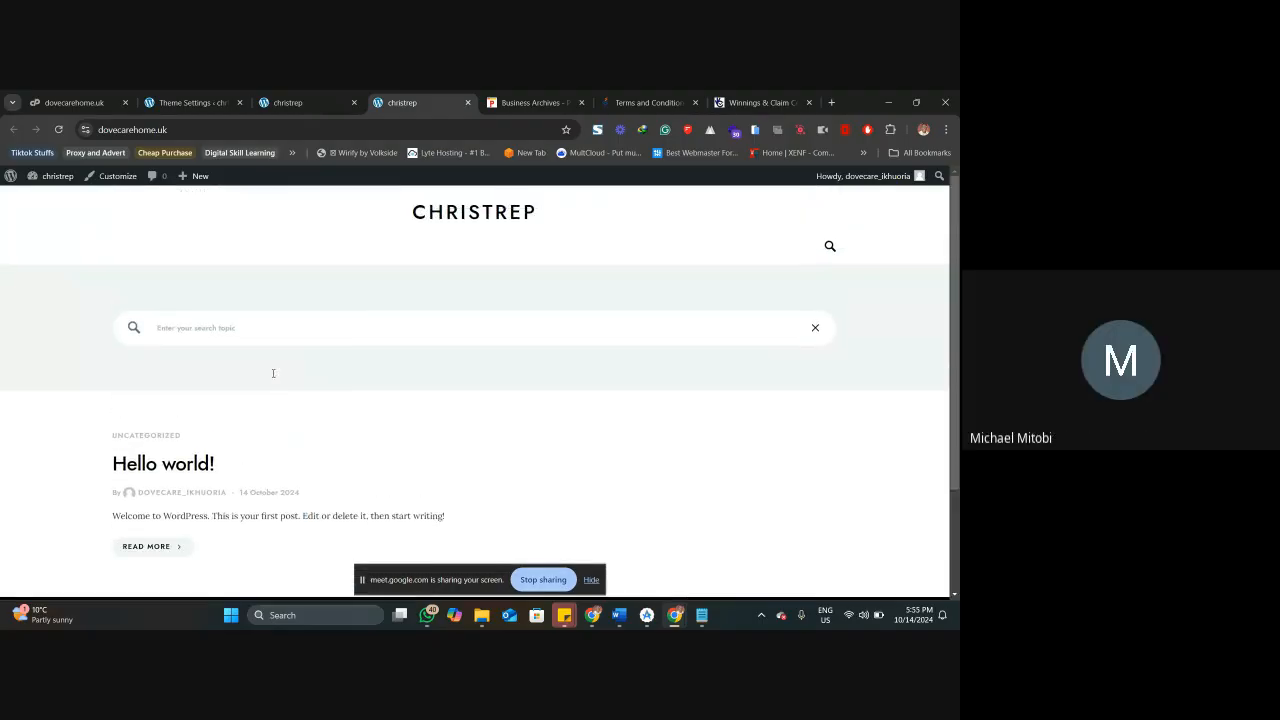
left_click(815, 329)
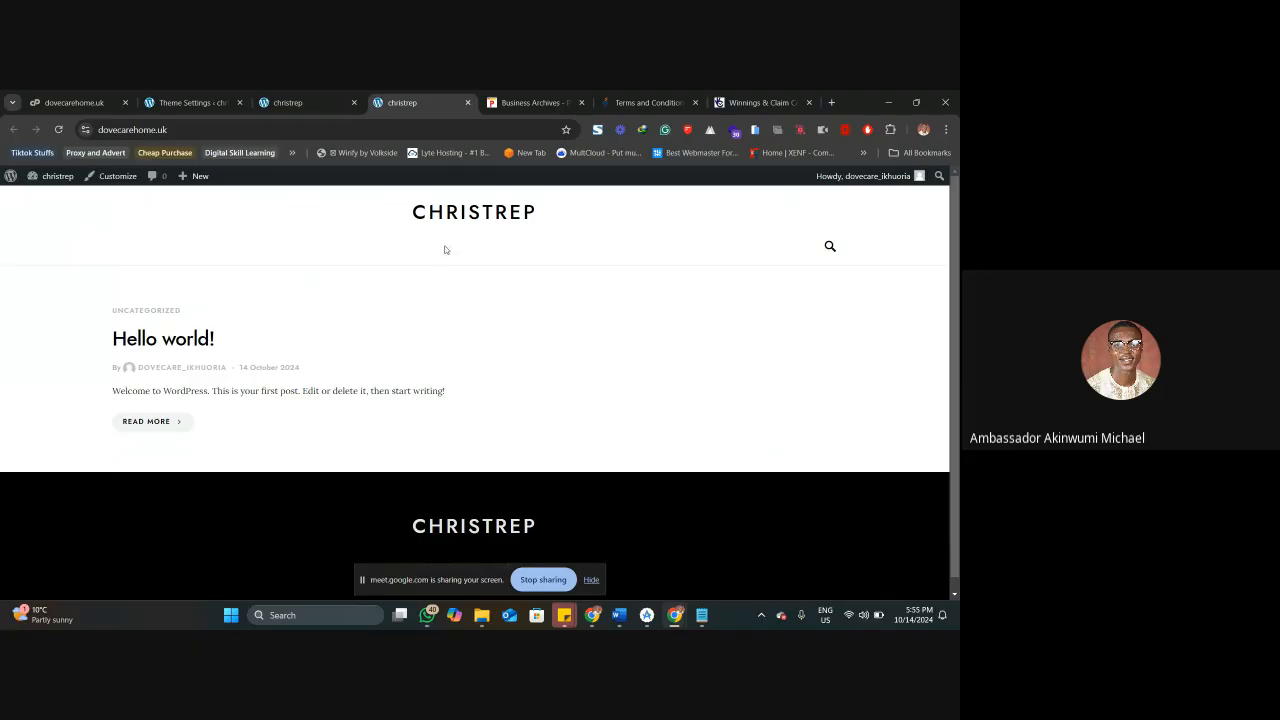
left_click(302, 91)
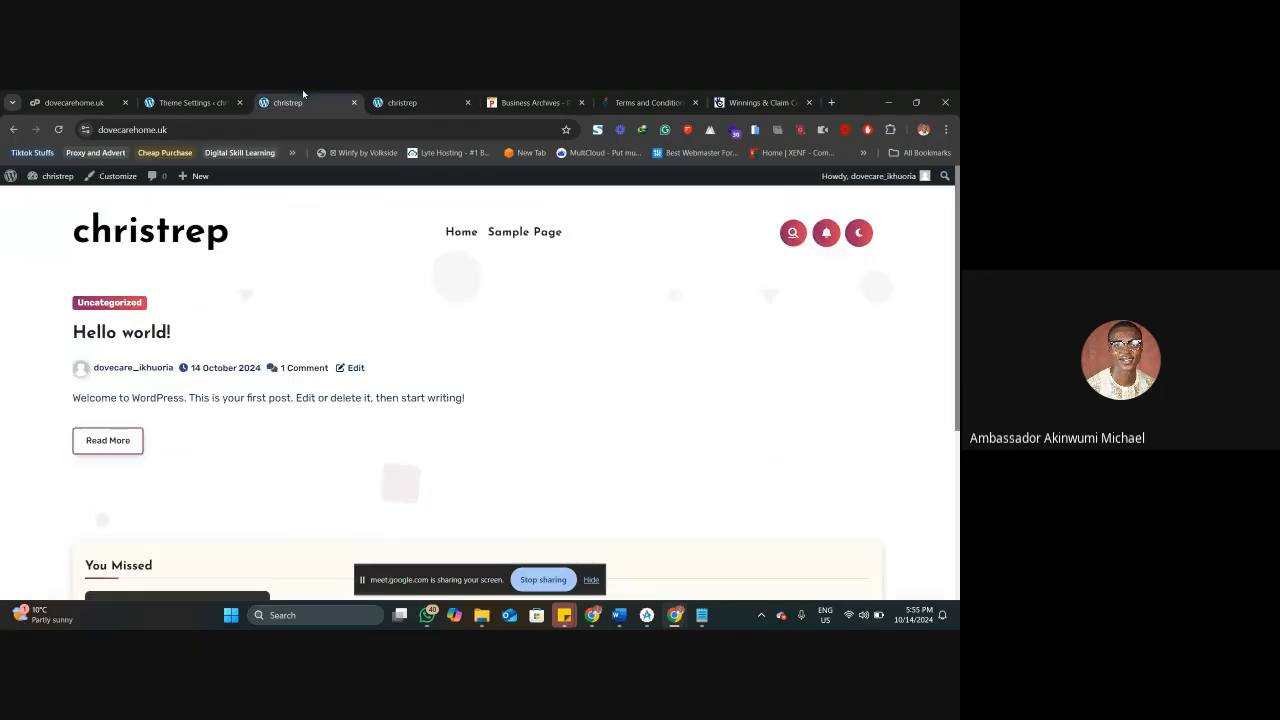
left_click(418, 100)
View the Punch business page with its advertisement dismissed, and return to the WordPress theme settings page.
left_click(523, 96)
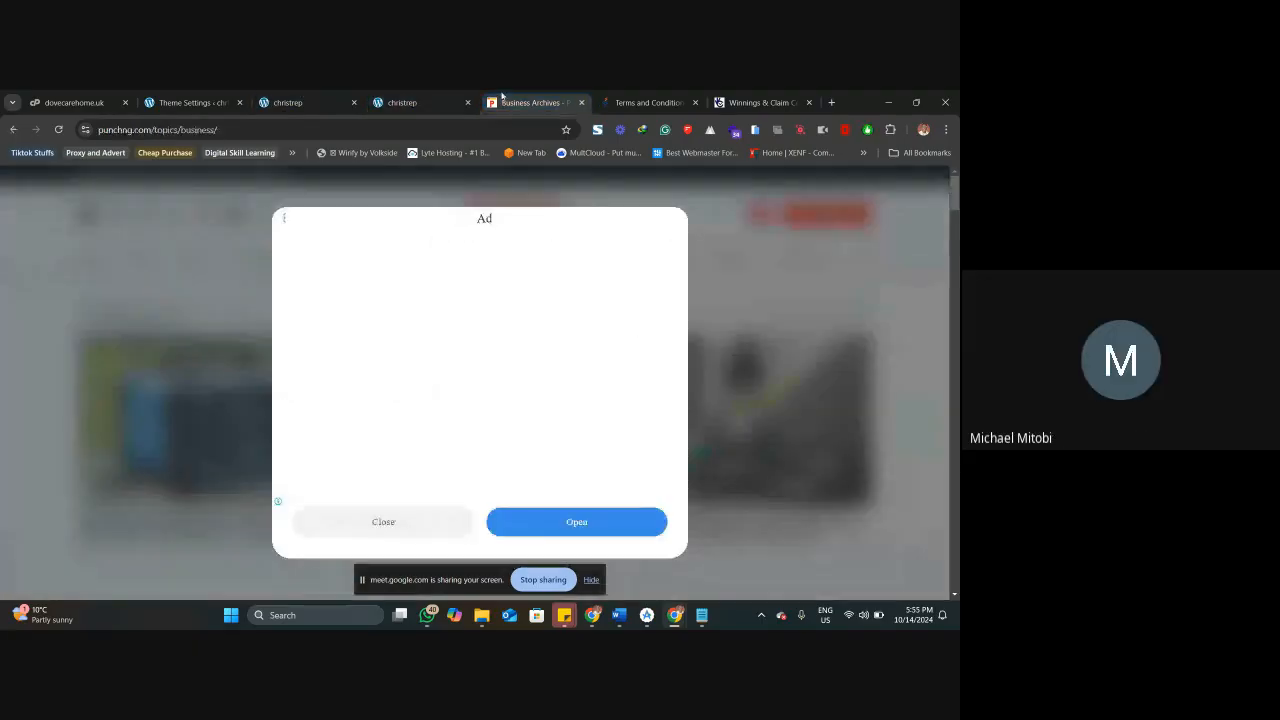
left_click(410, 523)
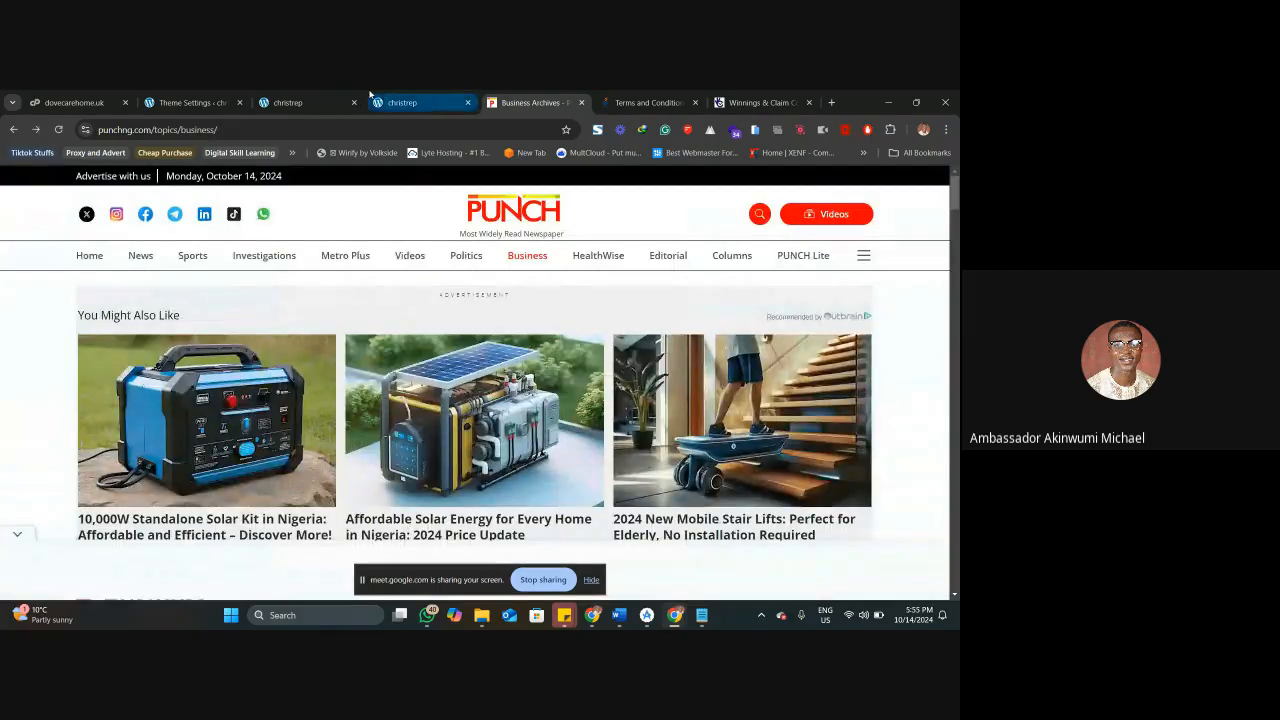
left_click(418, 102)
left_click(271, 96)
left_click(195, 101)
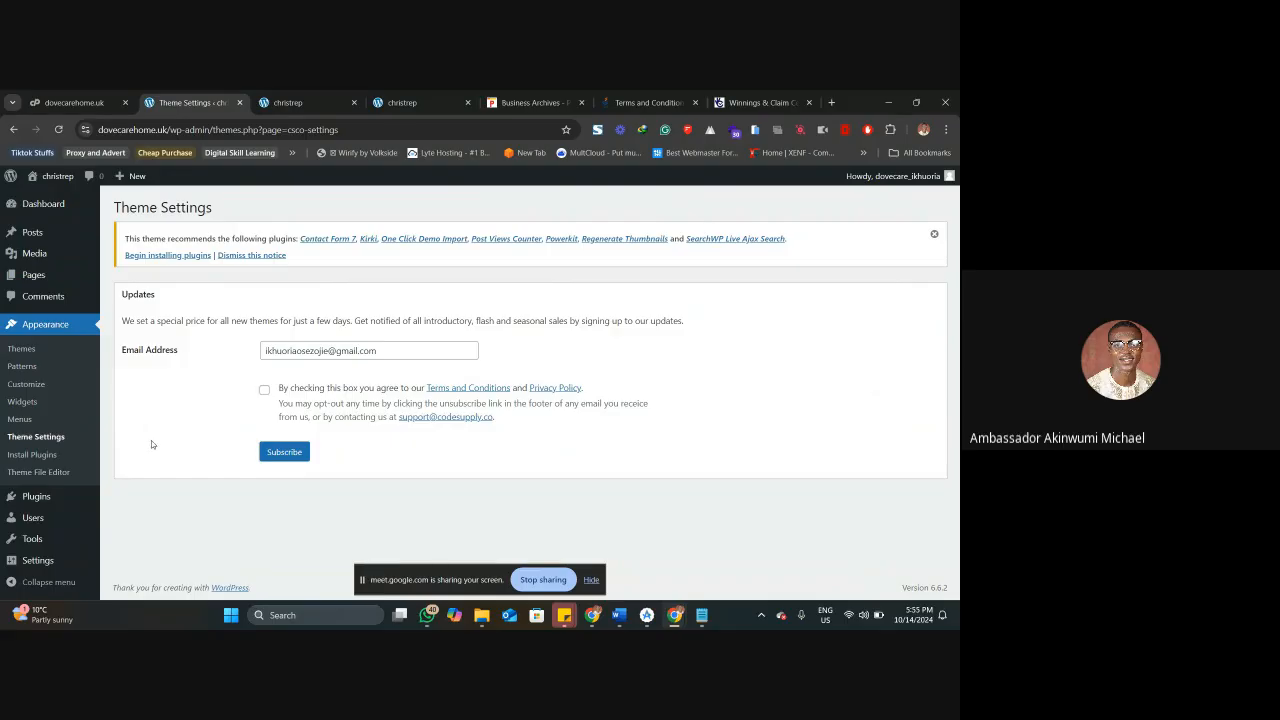
Open the list of installed plugins and go on to the page for adding new plugins.
mouse_move(36, 497)
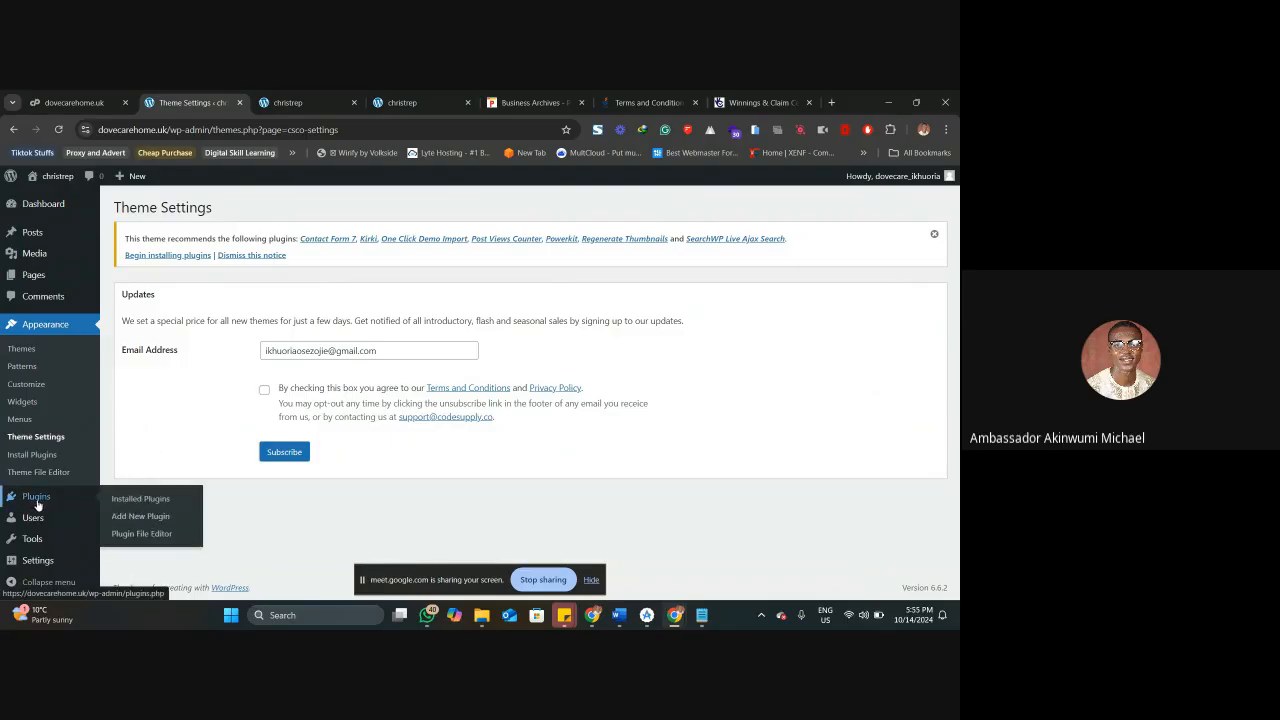
left_click(137, 500)
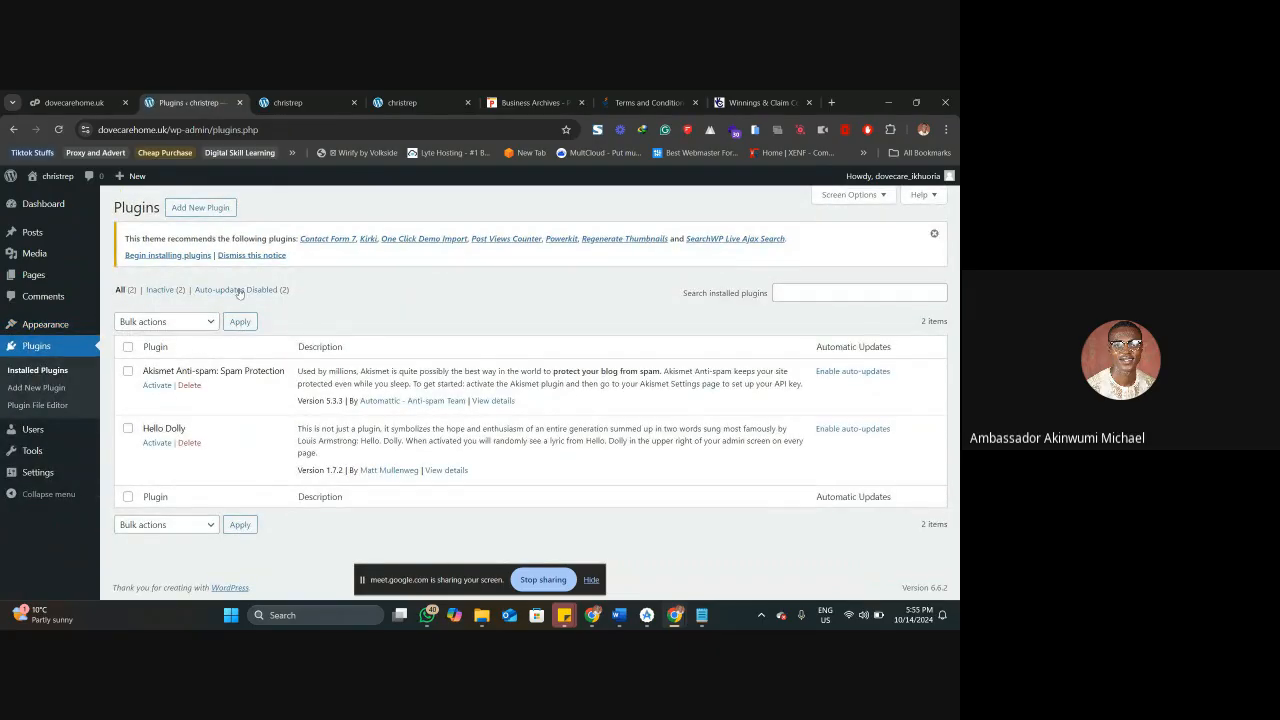
left_click(200, 207)
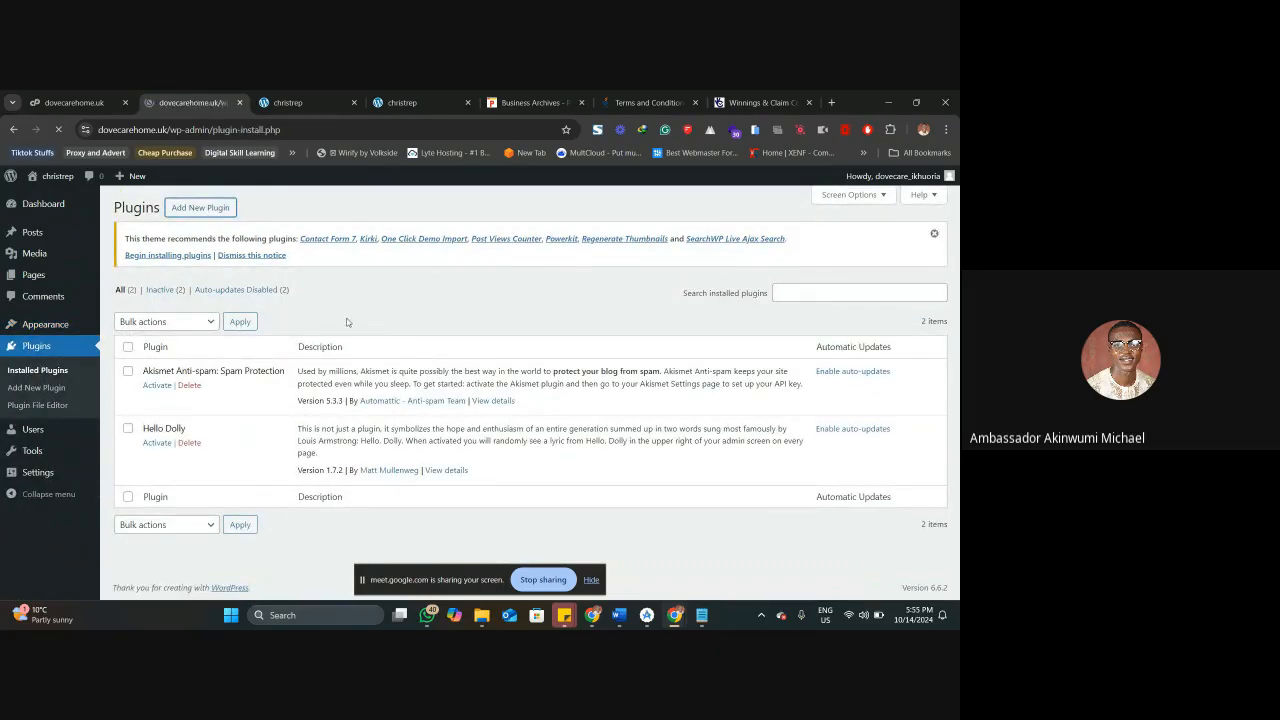
left_click(733, 294)
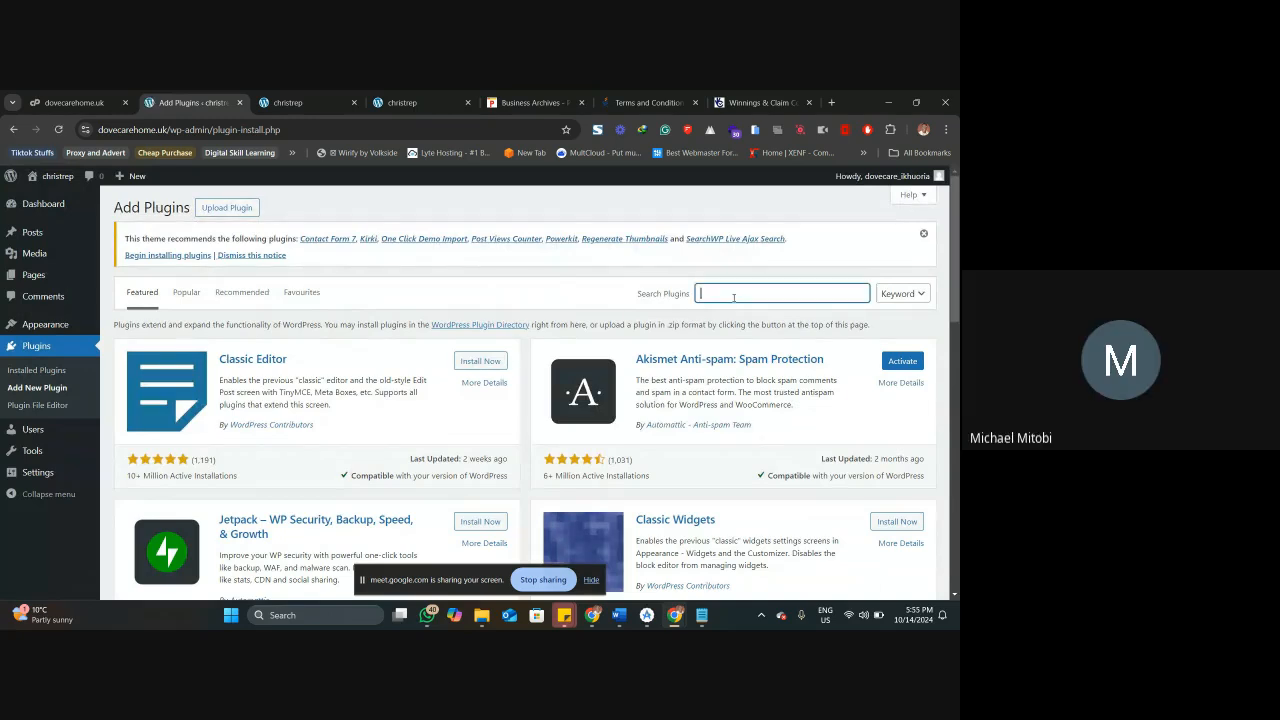
left_click(733, 295)
left_click(569, 296)
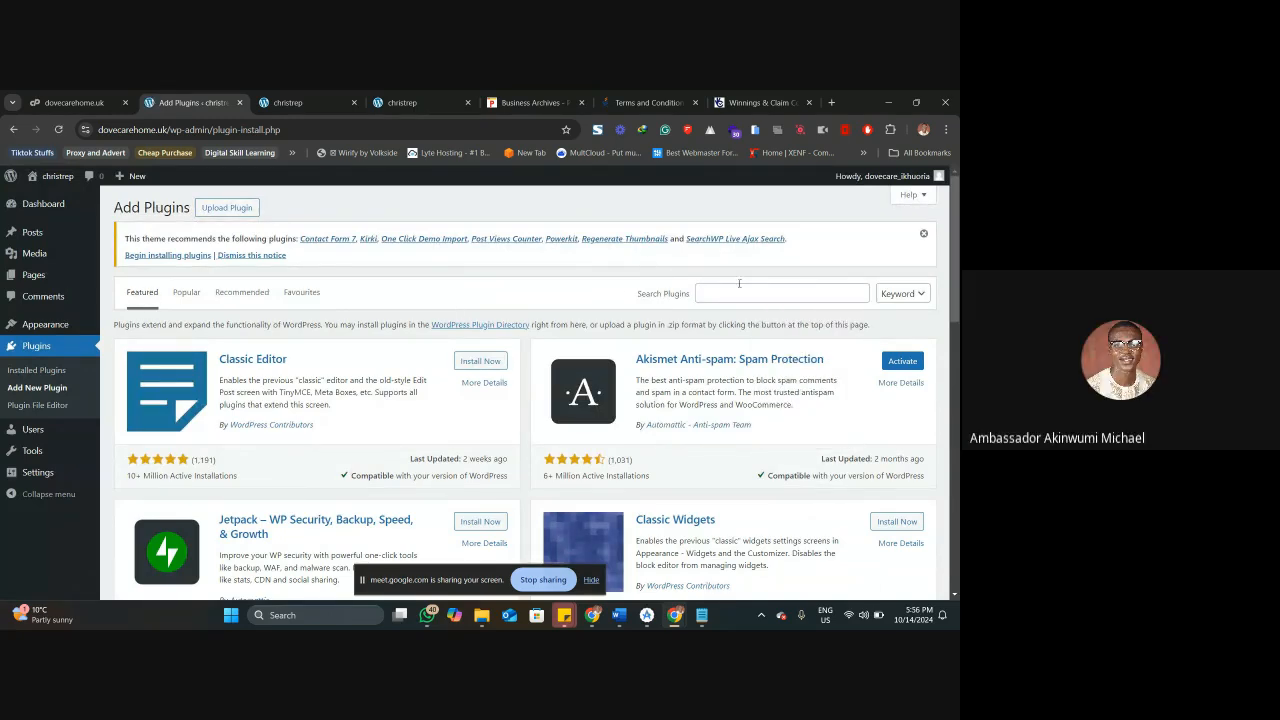
Try to upload and install the WooCommerce currency switcher 2.4.2.1 zip from Downloads as a plugin.
left_click(227, 207)
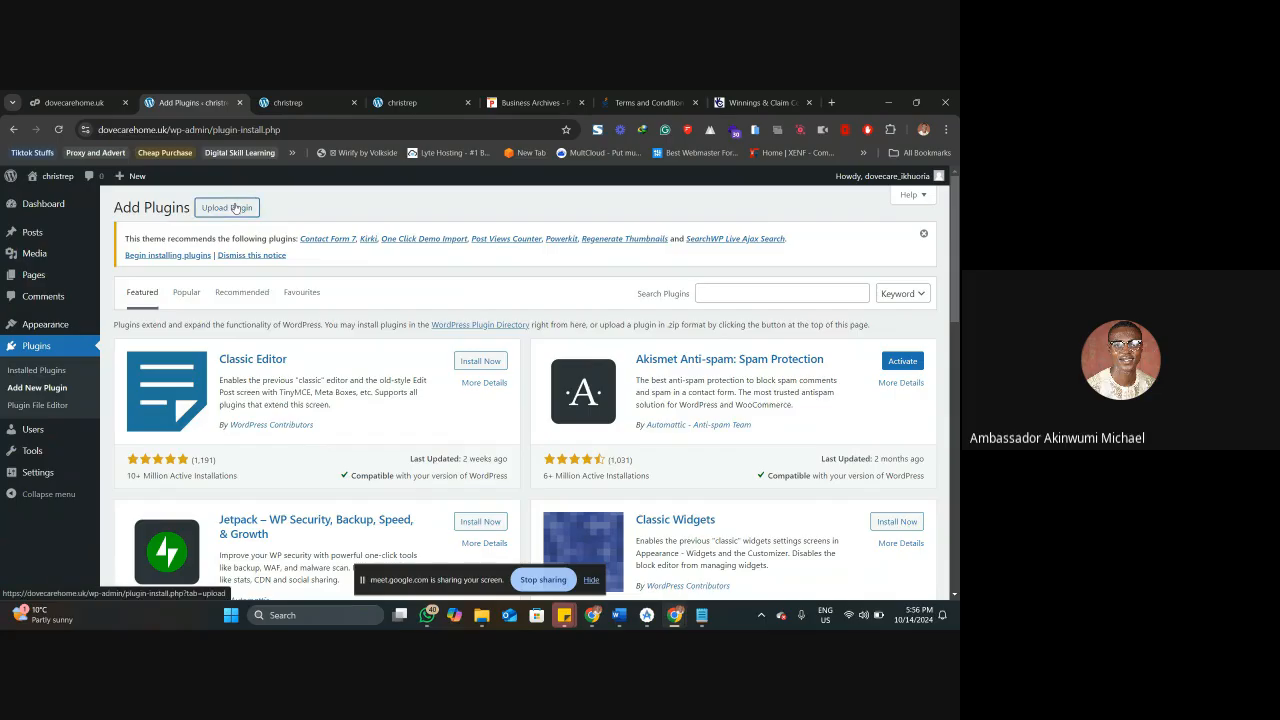
left_click(460, 382)
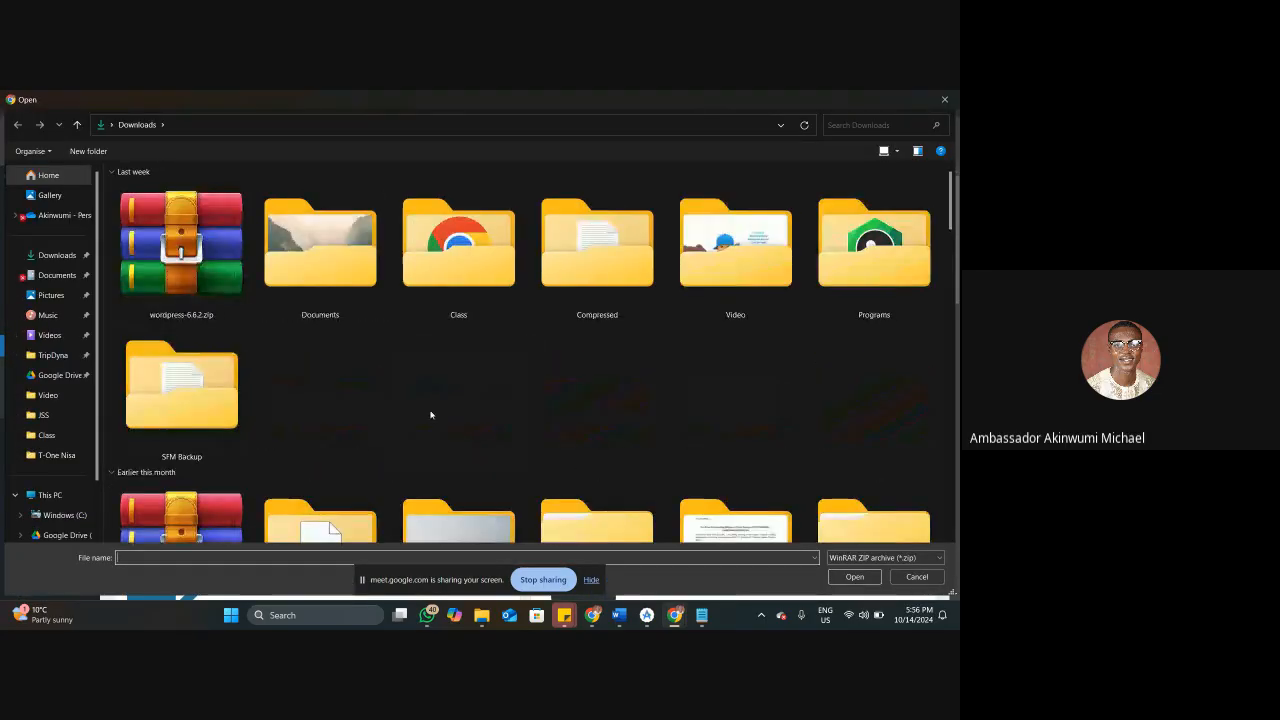
scroll(408, 382, "down", 3)
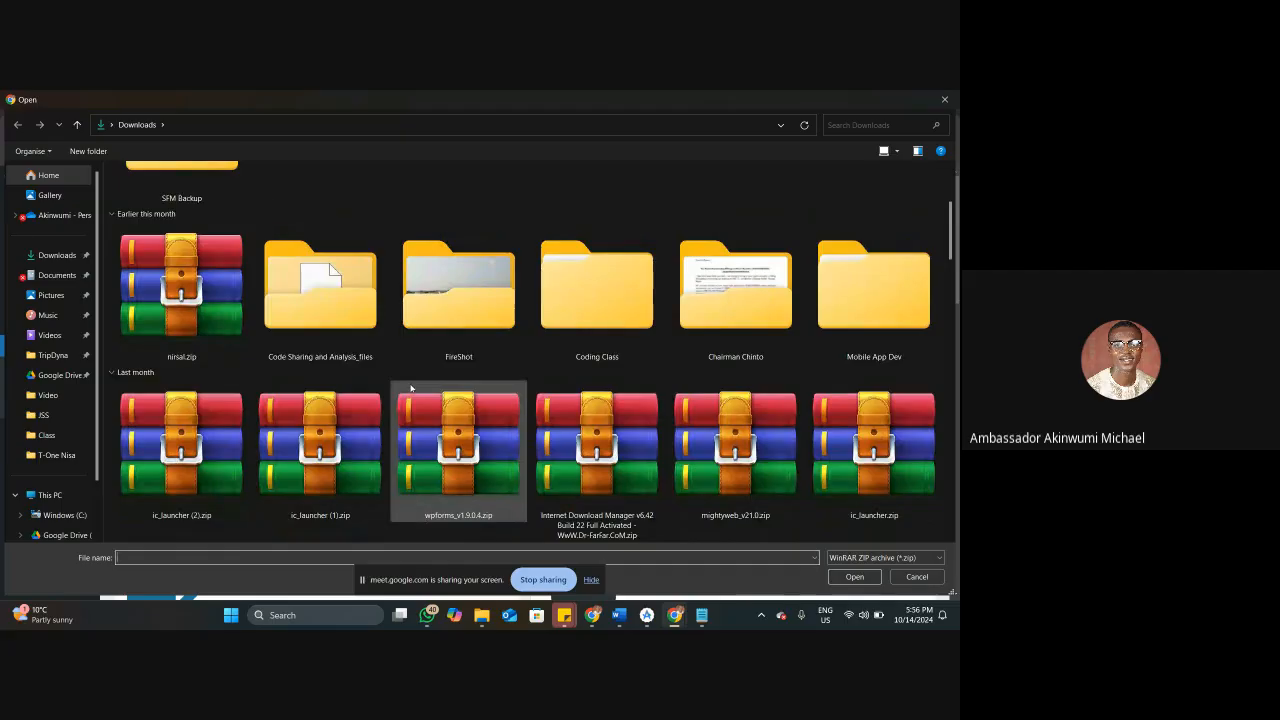
scroll(415, 400, "down", 2)
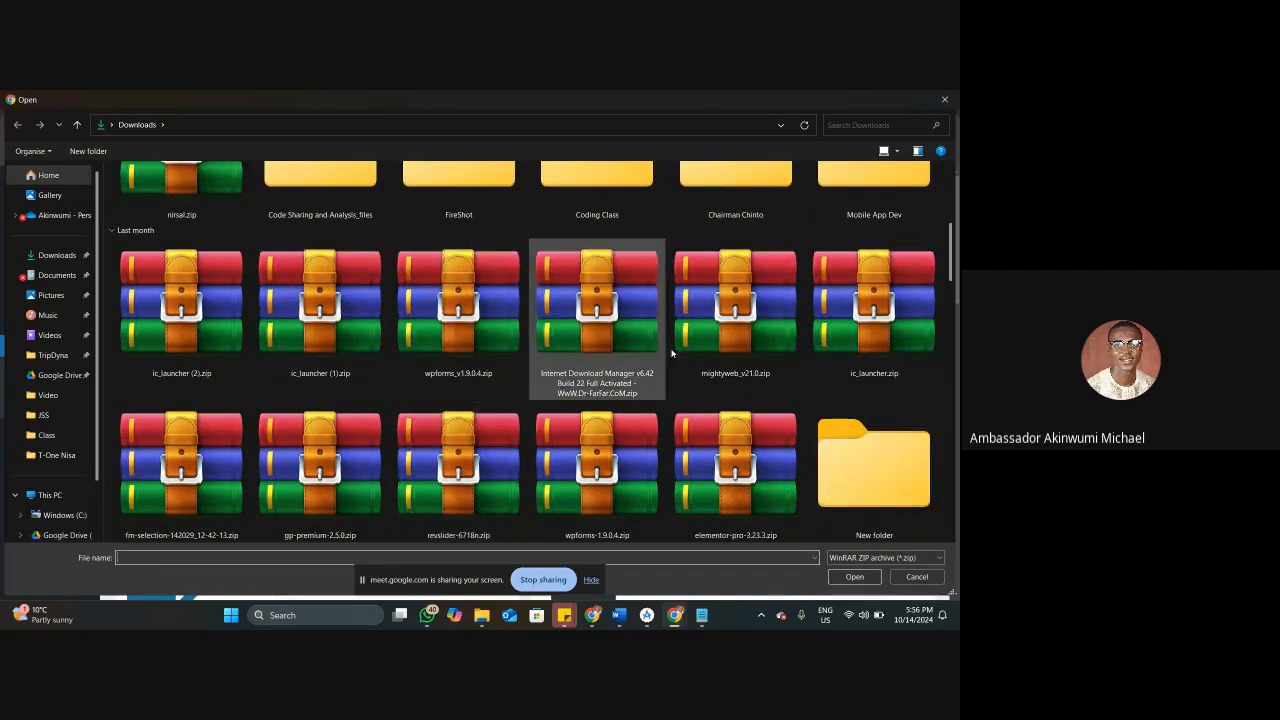
scroll(828, 368, "down", 2)
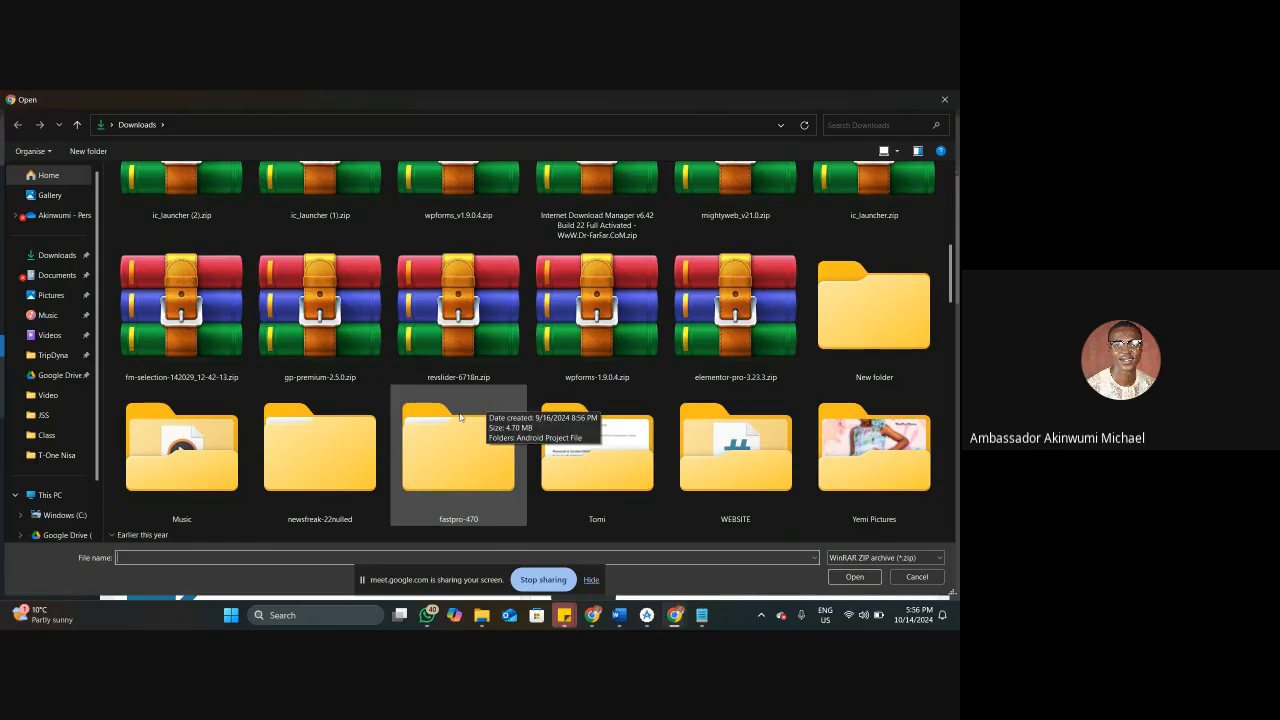
scroll(462, 411, "down", 3)
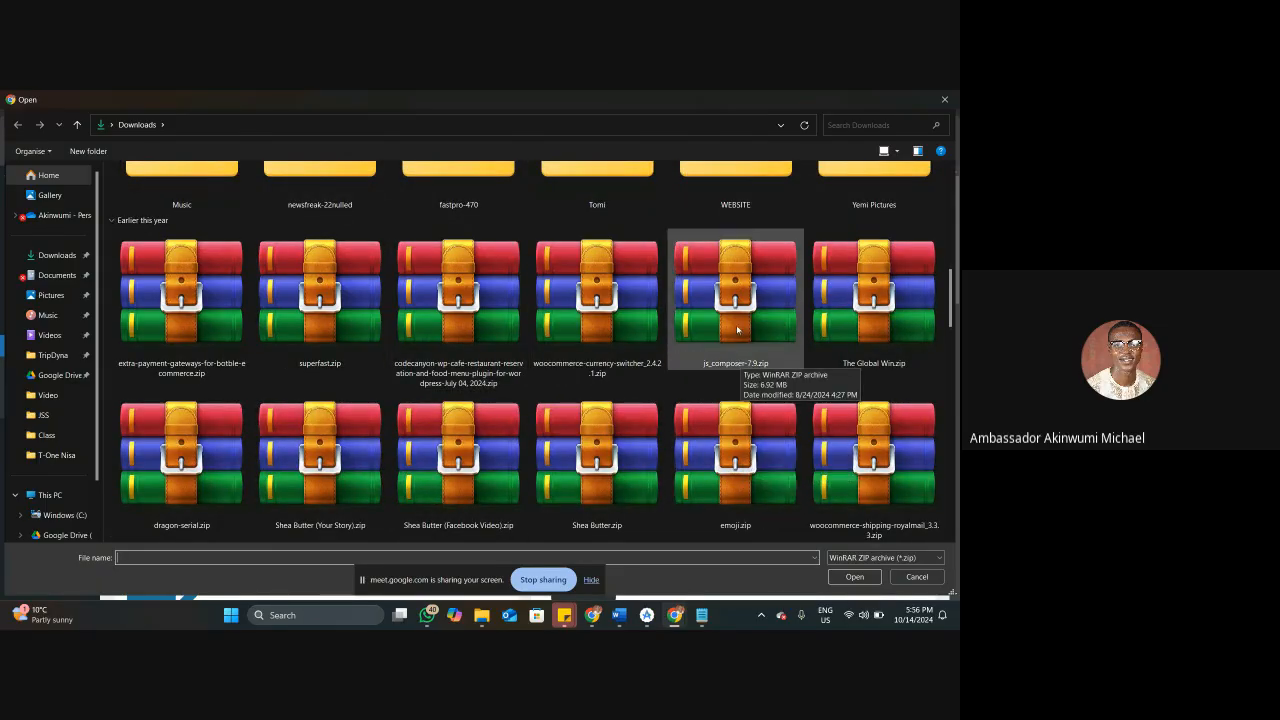
left_click(590, 314)
left_click(854, 577)
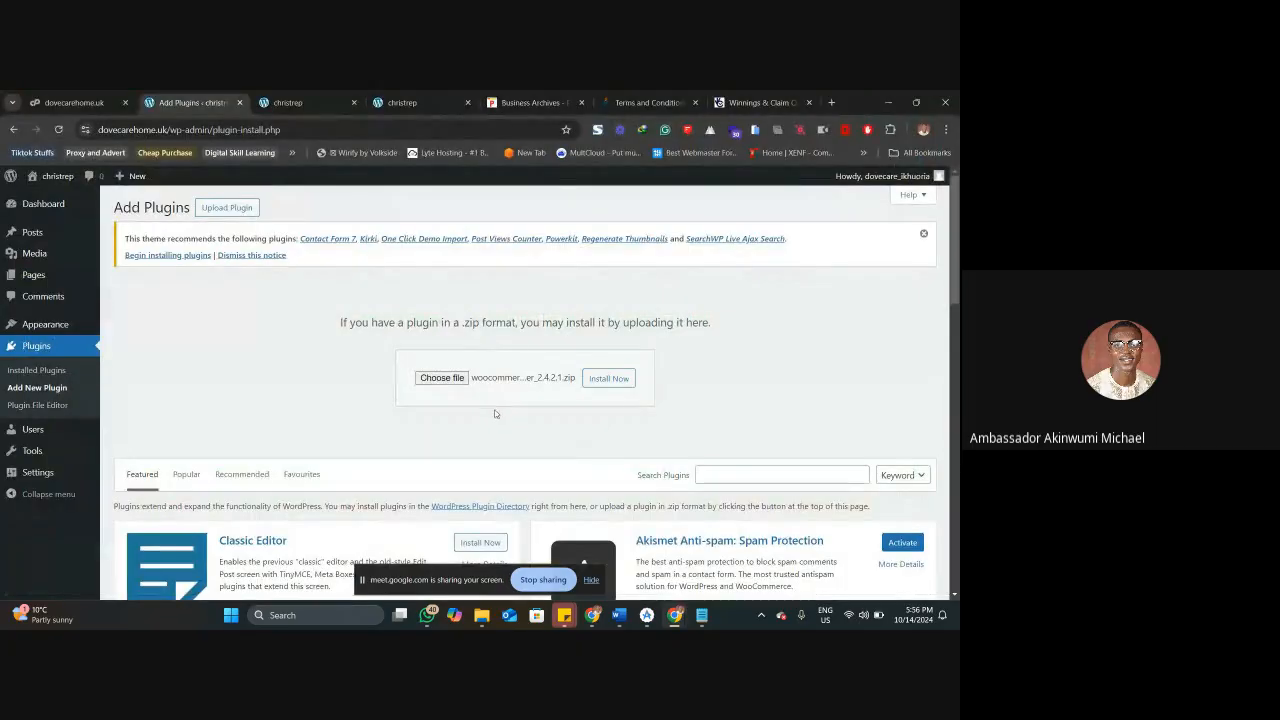
left_click(608, 378)
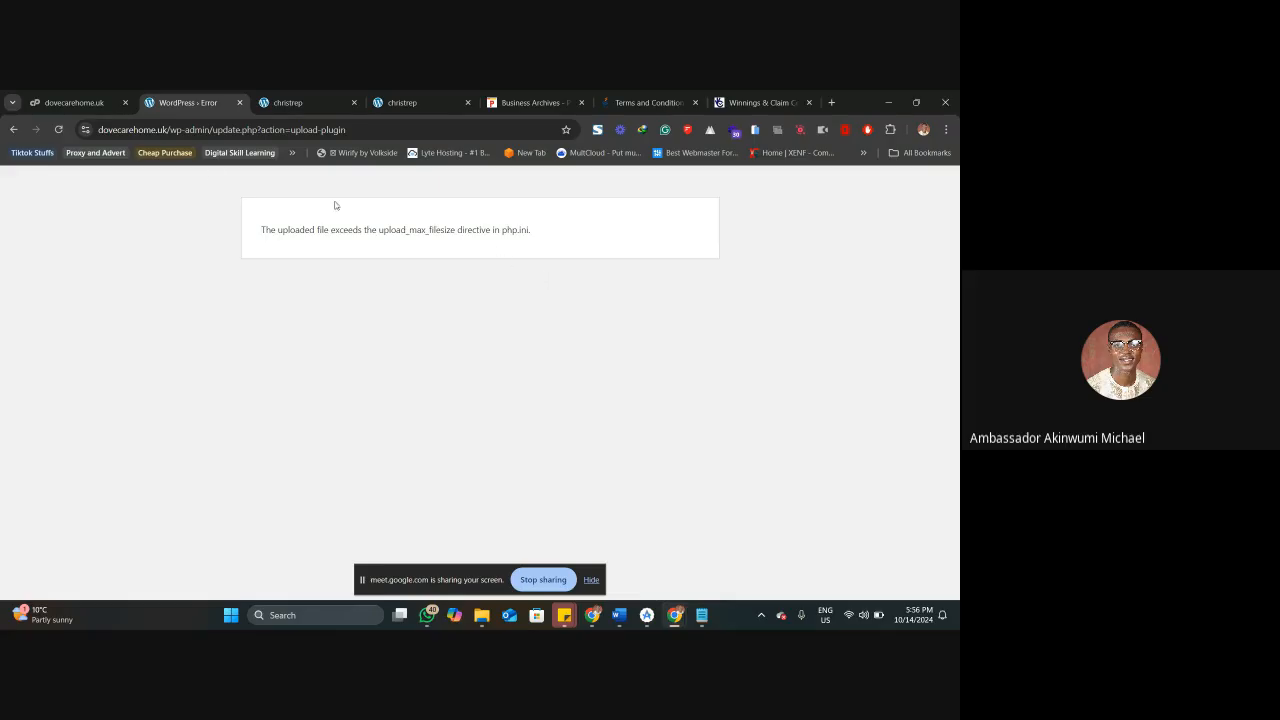
Switch to cPanel, reload the page and log in with the prefilled account credentials.
left_click(75, 102)
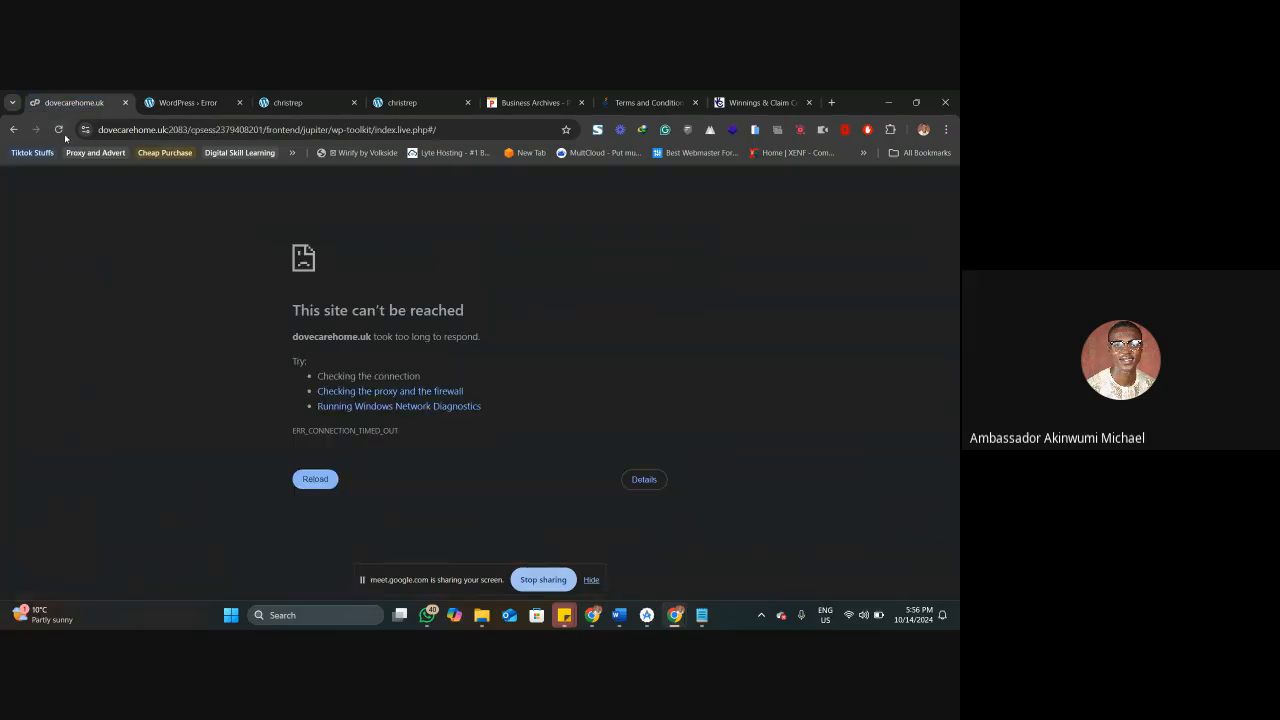
left_click(59, 129)
left_click(151, 104)
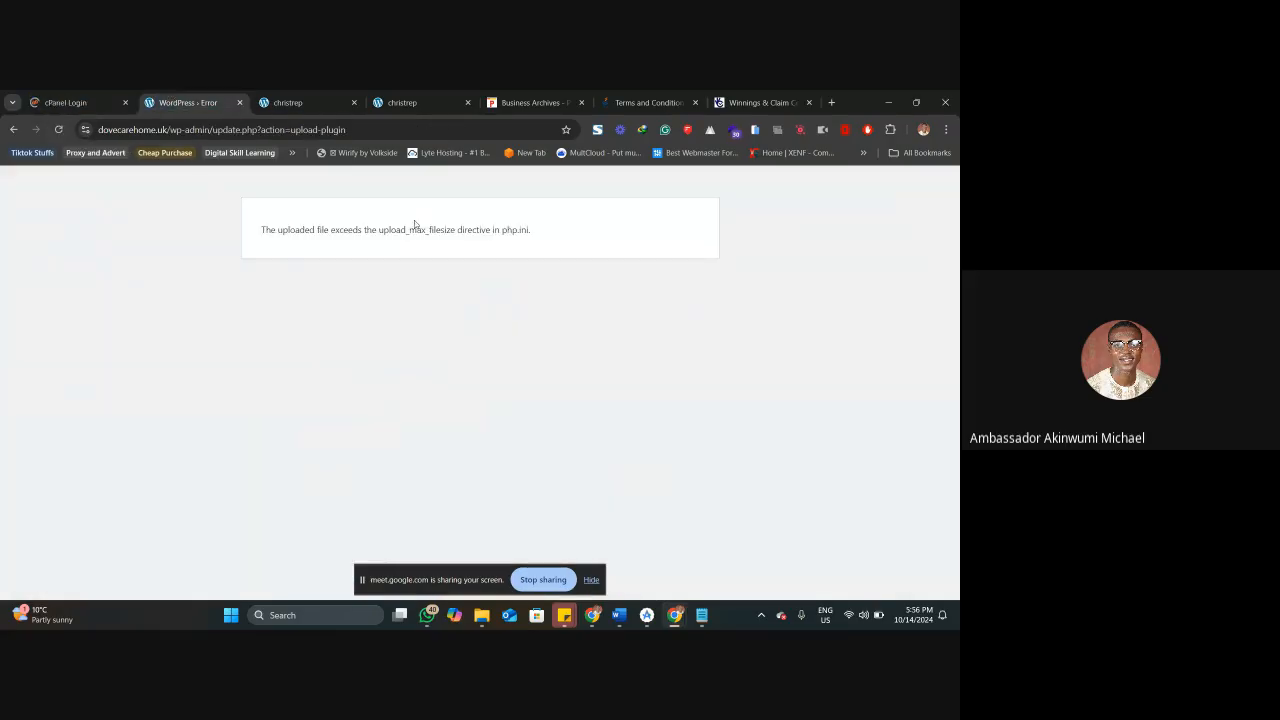
left_click(65, 102)
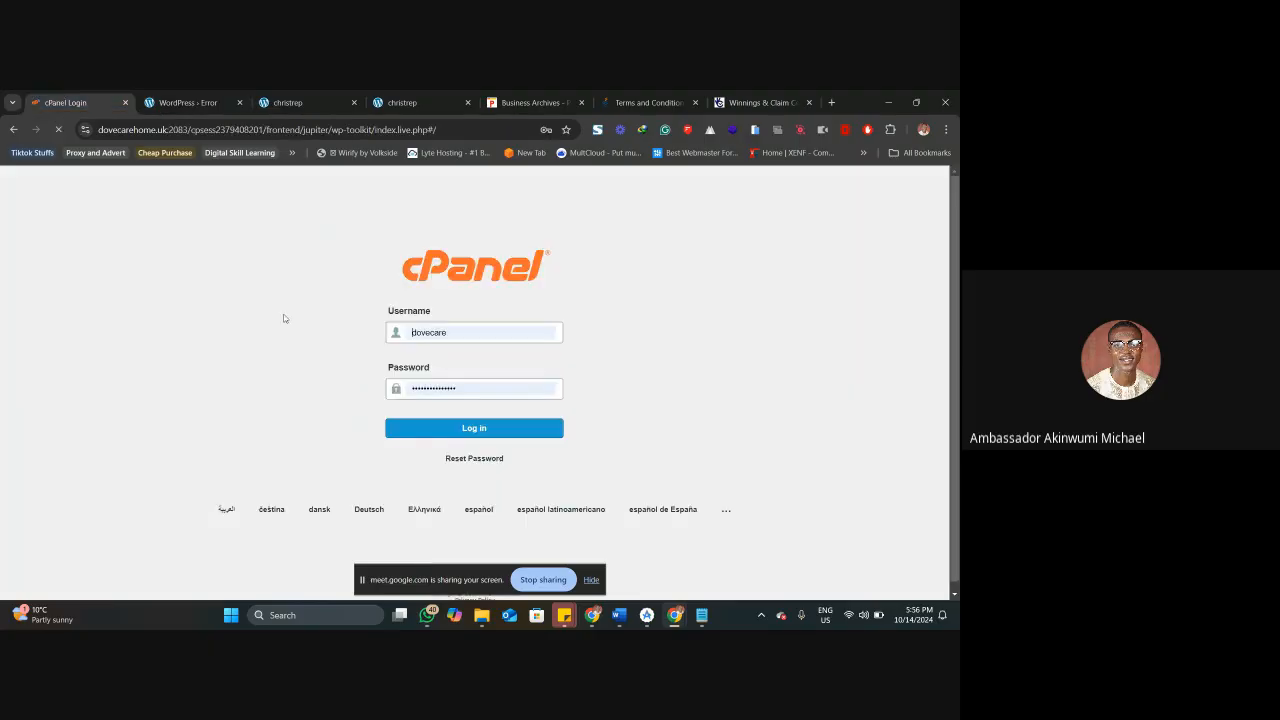
left_click(468, 431)
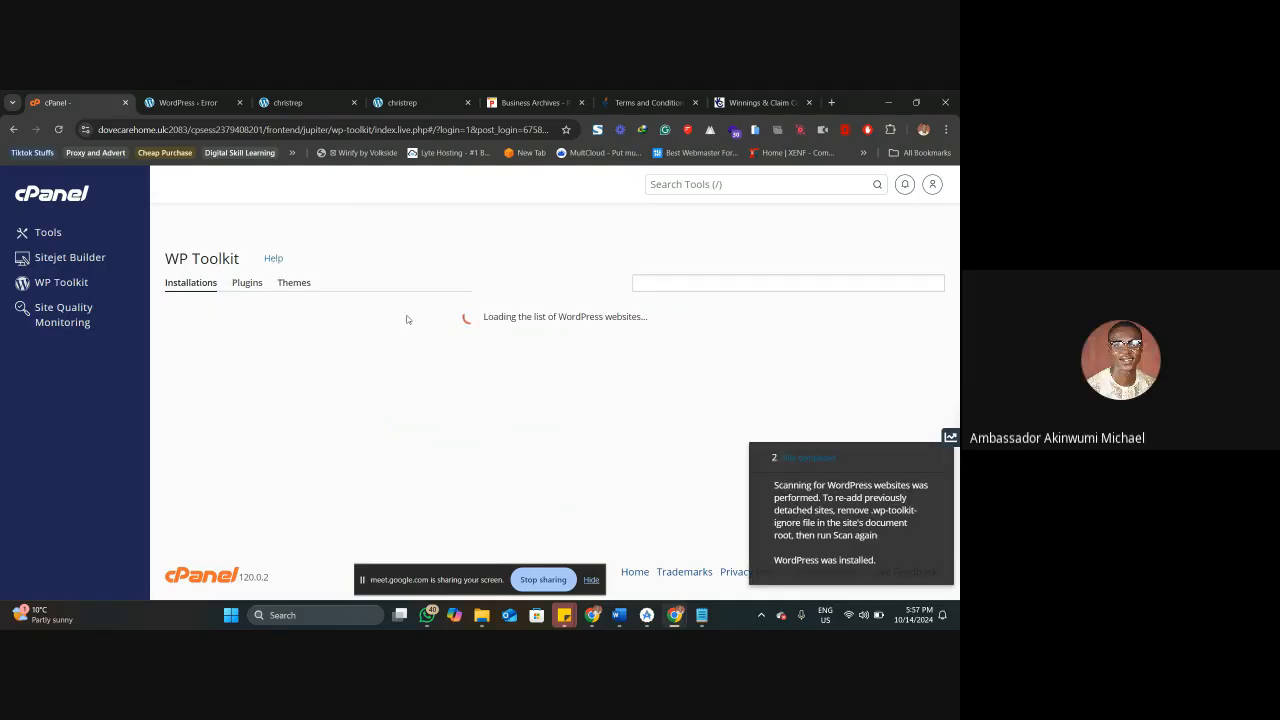
Search the cPanel tools for "ph" and open the MultiPHP INI Editor.
left_click(733, 191)
type("p")
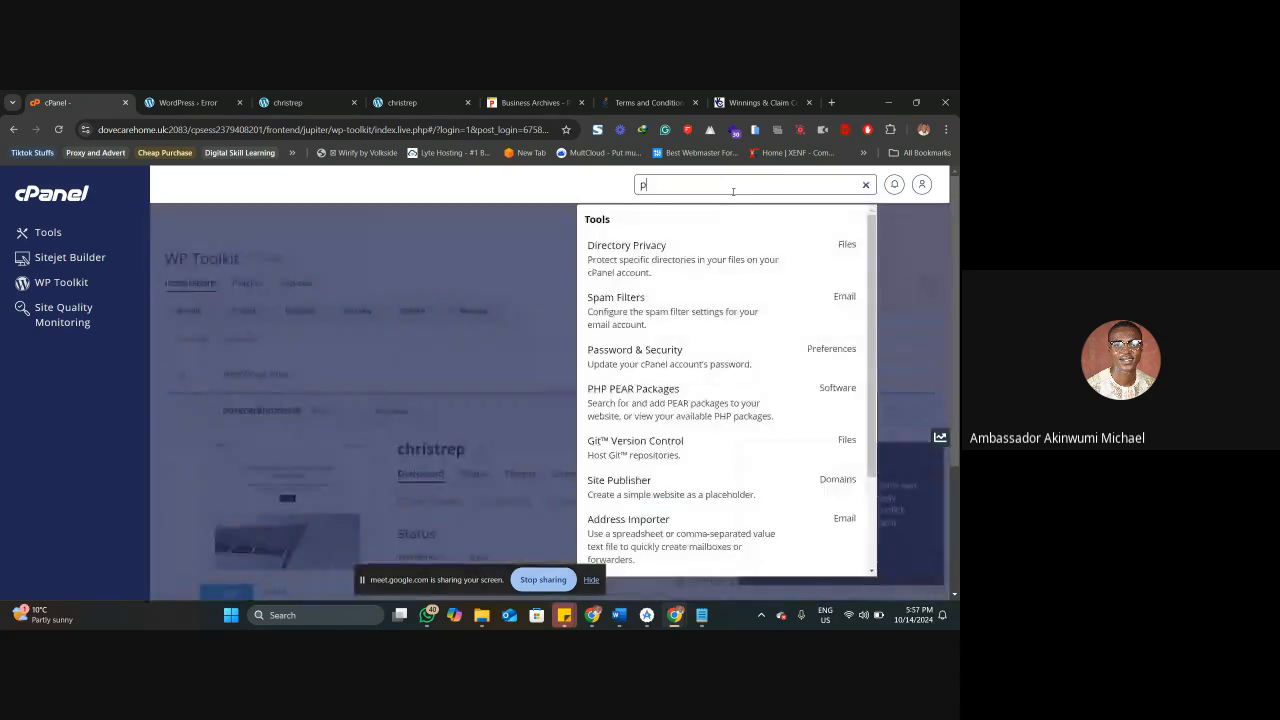
type("h")
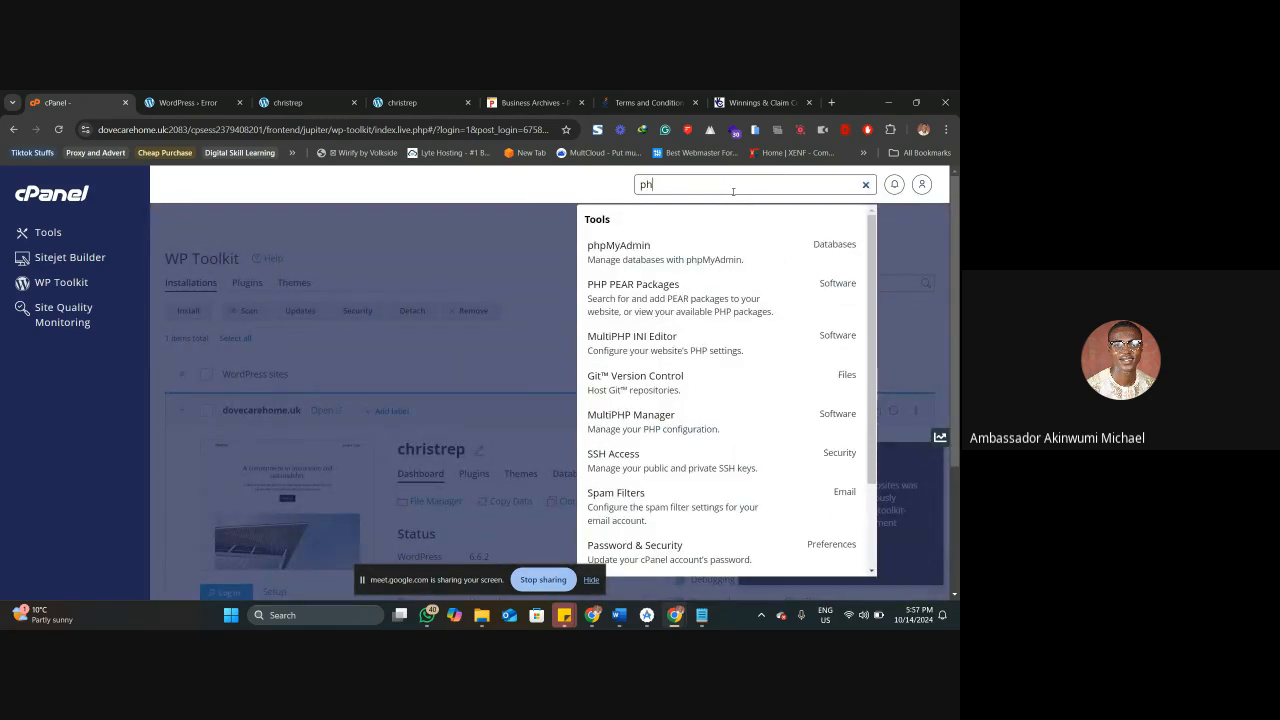
left_click(658, 344)
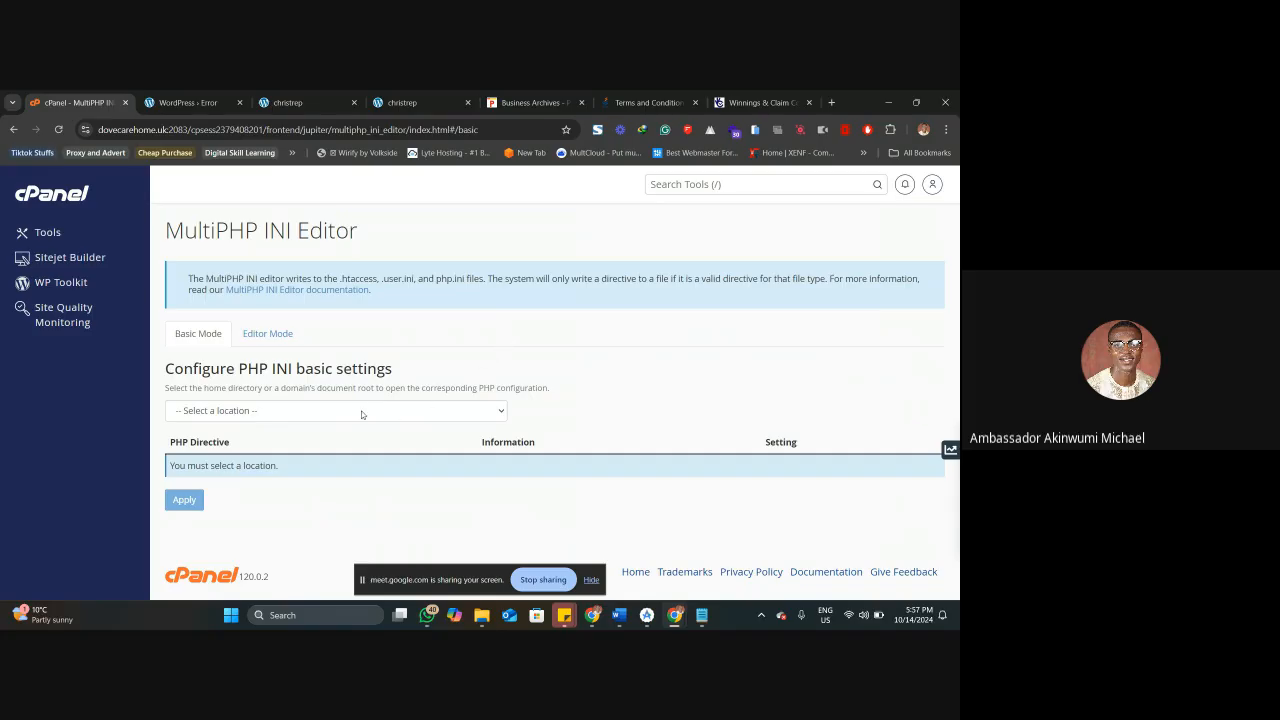
Load the Home Directory's PHP settings and set upload_max_filesize to 8M and post_max_size to 64M.
left_click(350, 414)
left_click(254, 448)
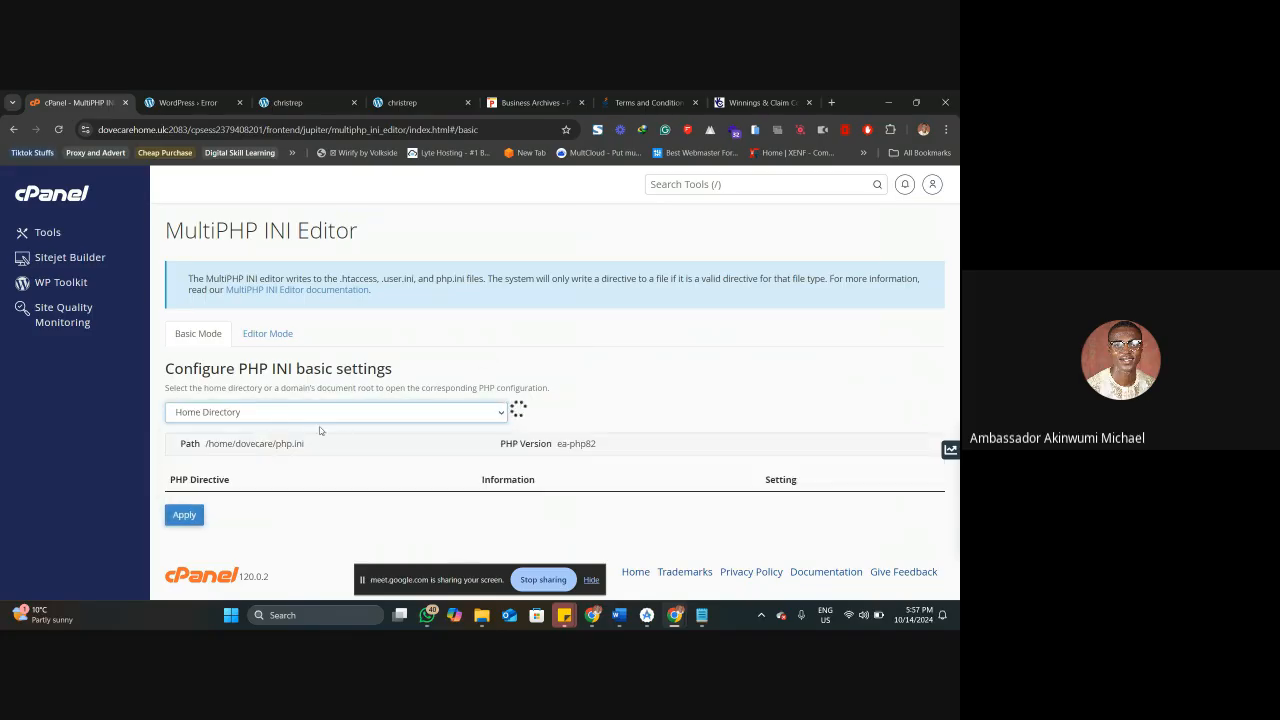
scroll(432, 453, "down", 1)
scroll(432, 453, "down", 3)
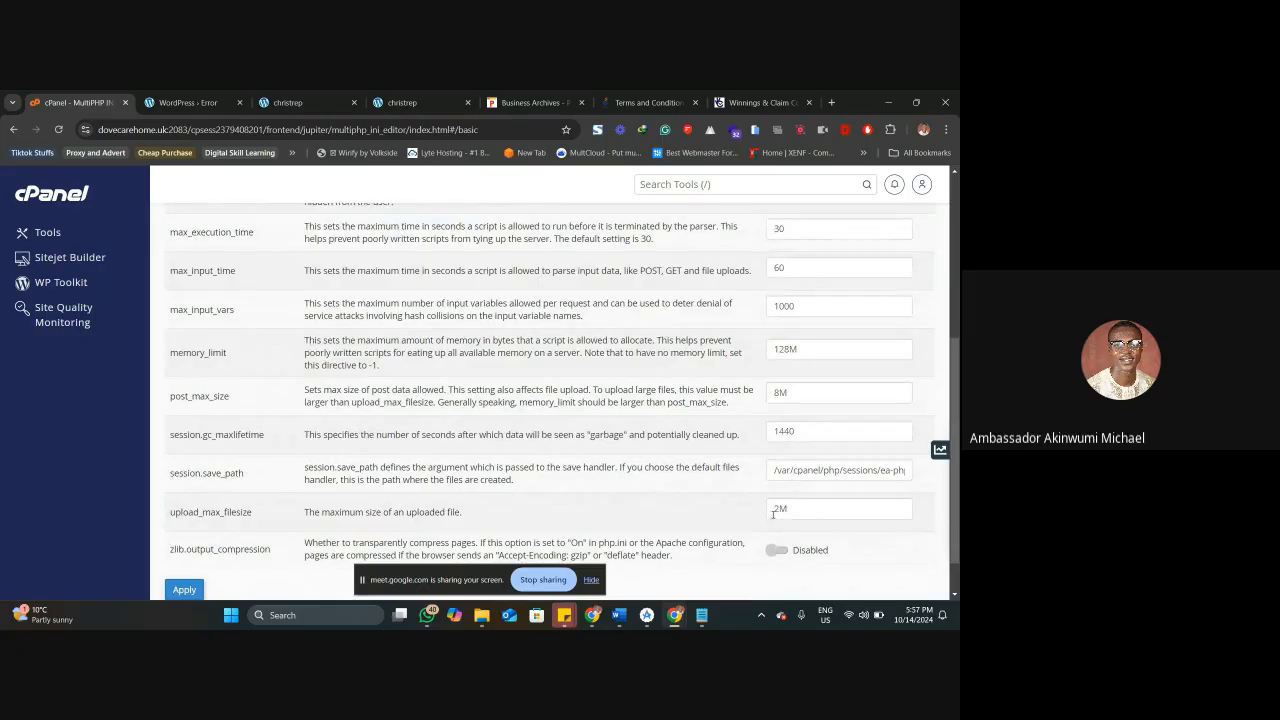
left_click_drag(776, 511, 763, 511)
type("8")
left_click_drag(782, 393, 766, 393)
type("64")
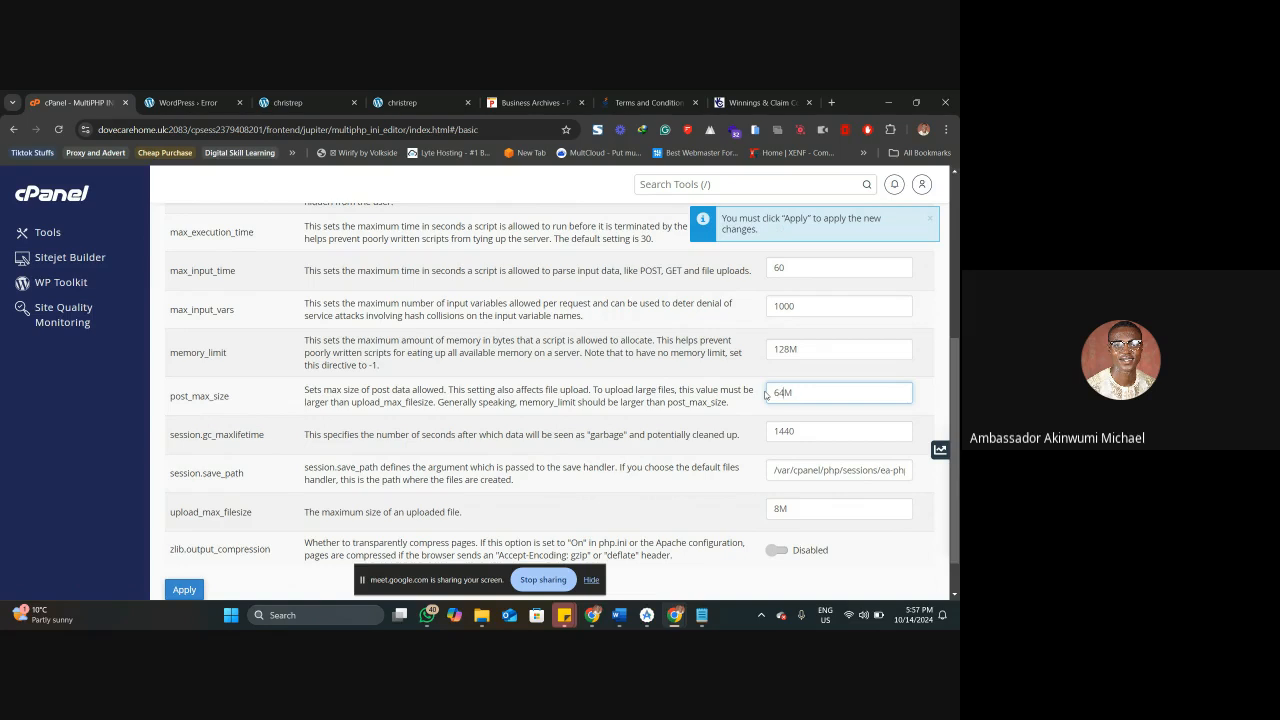
Set max_execution_time to 300, max_input_time to 600 and max_input_vars to 3000, and apply the PHP settings.
scroll(786, 367, "up", 2)
left_click(801, 354)
type("0")
left_click(800, 392)
type("0")
scroll(800, 418, "down", 2)
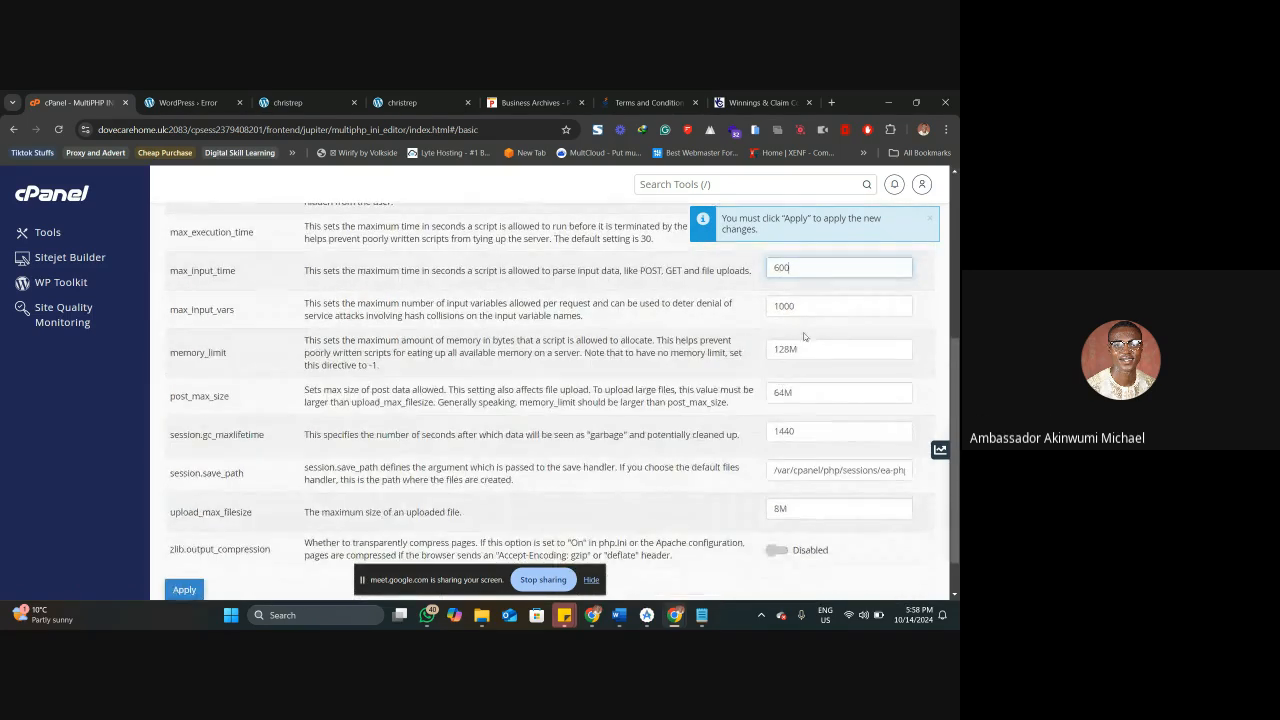
left_click_drag(778, 308, 765, 308)
type("3")
left_click(717, 345)
scroll(500, 385, "down", 1)
left_click(184, 540)
Review the applied PHP directive values for the Home Directory from display_errors to upload_max_filesize.
scroll(780, 370, "down", 3)
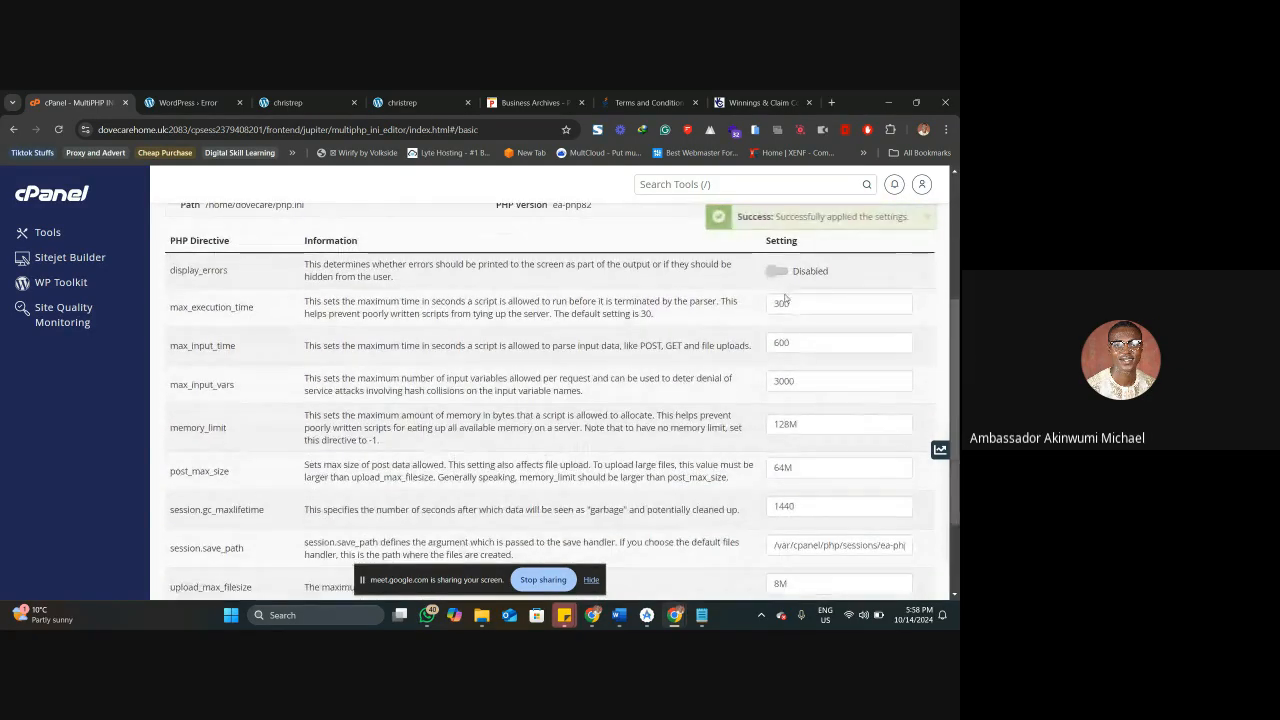
scroll(782, 375, "down", 2)
scroll(782, 378, "up", 7)
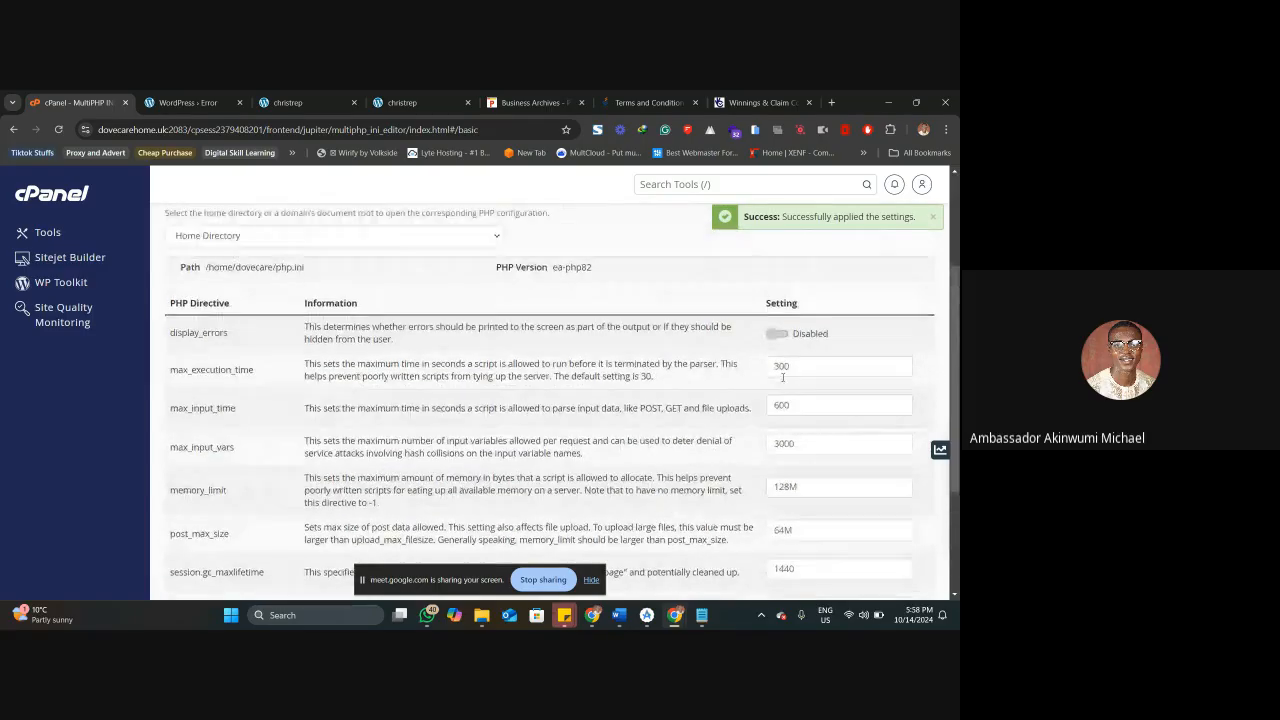
scroll(782, 384, "down", 1)
scroll(782, 384, "down", 1)
scroll(736, 370, "up", 2)
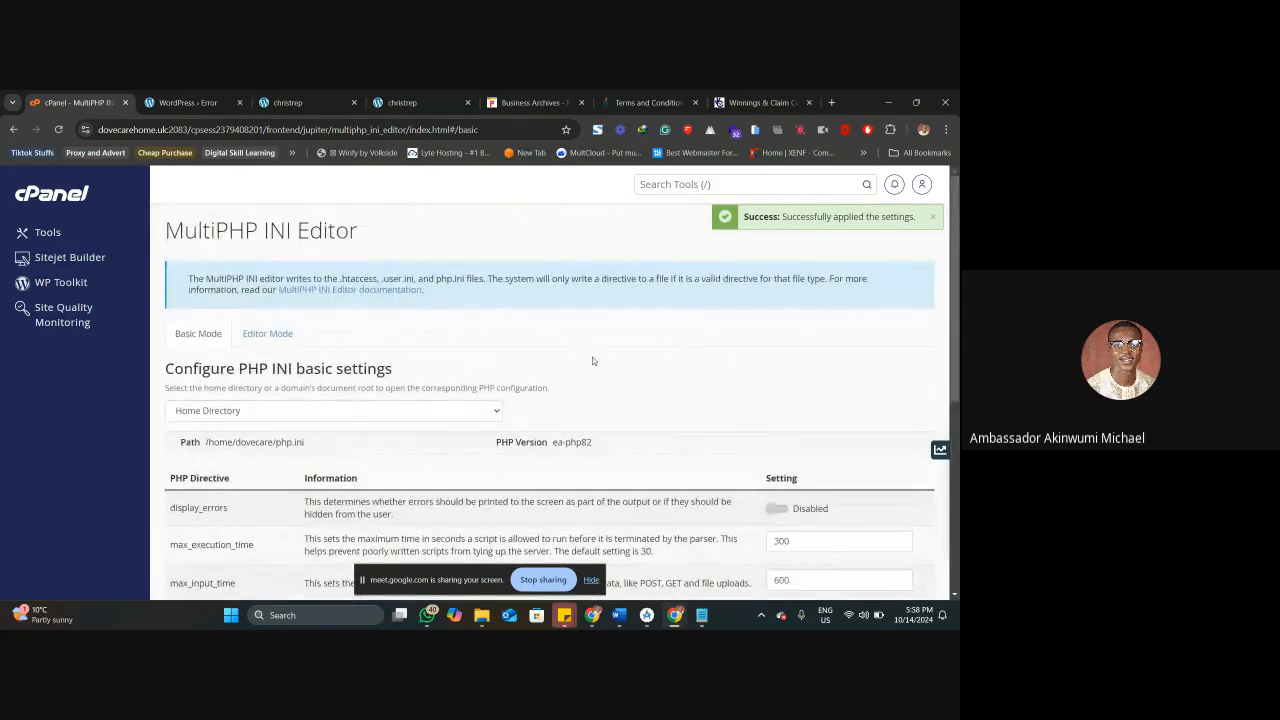
scroll(605, 412, "down", 1)
scroll(611, 419, "down", 1)
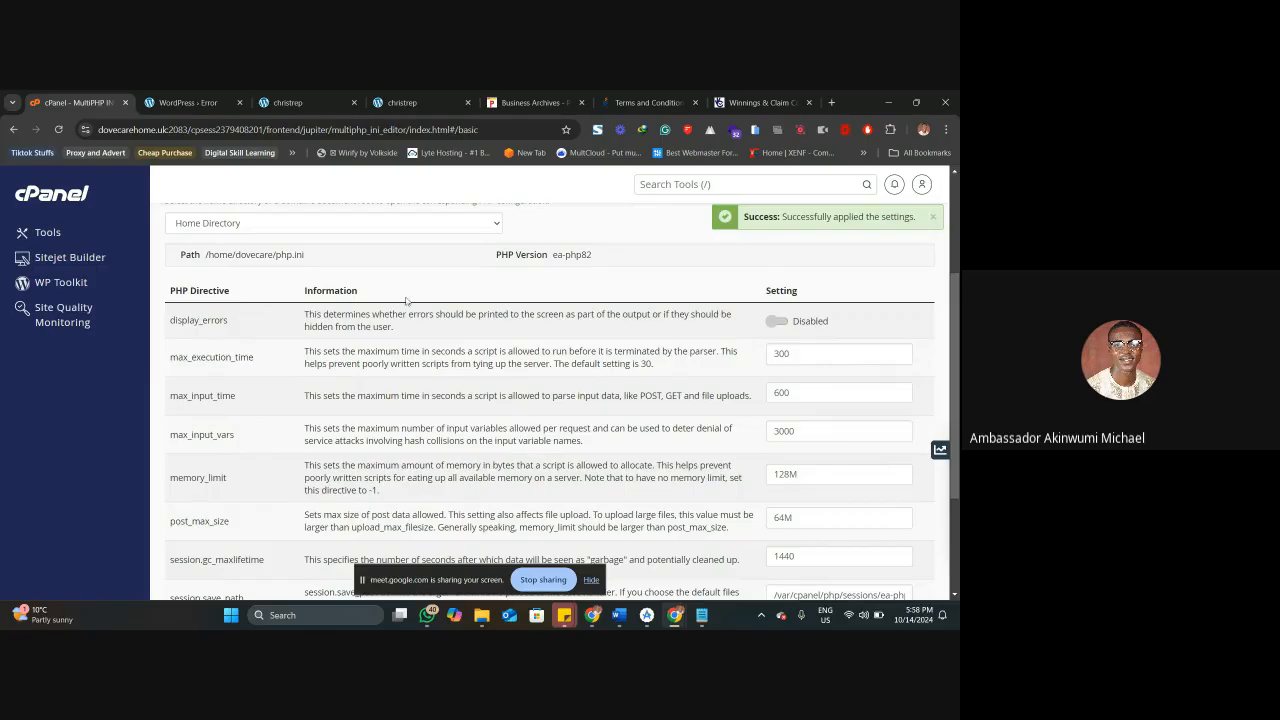
Examine the PHP version and the php.ini path of the Home Directory, and recheck the directive list below.
triple_click(581, 256)
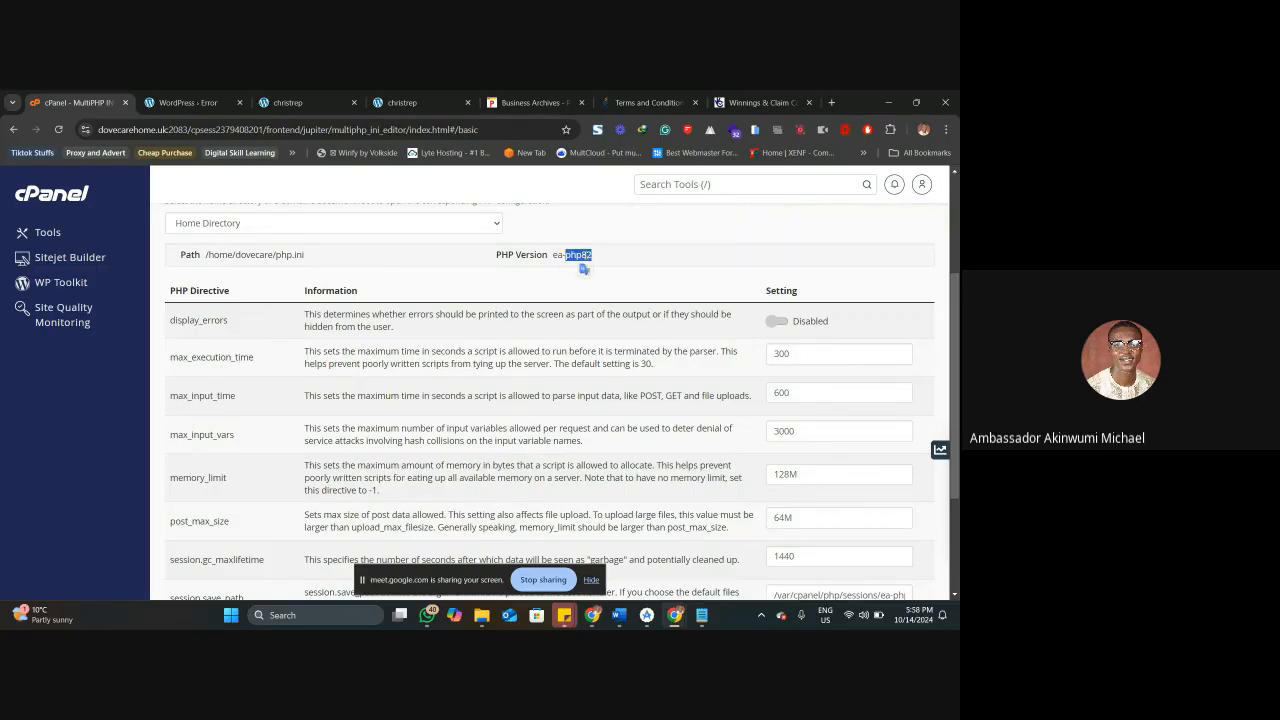
left_click(610, 256)
left_click_drag(305, 257, 281, 256)
left_click(293, 256)
double_click(298, 255)
left_click(318, 258)
scroll(401, 274, "up", 2)
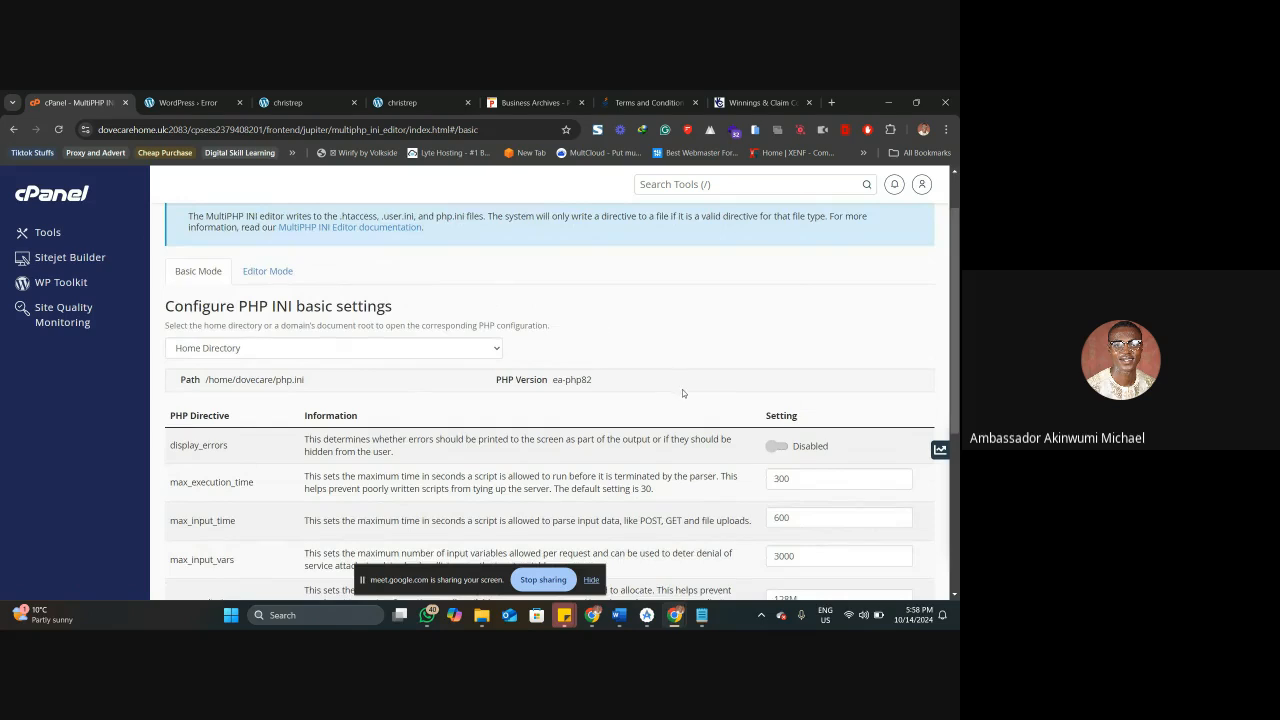
scroll(680, 391, "down", 2)
scroll(740, 380, "down", 2)
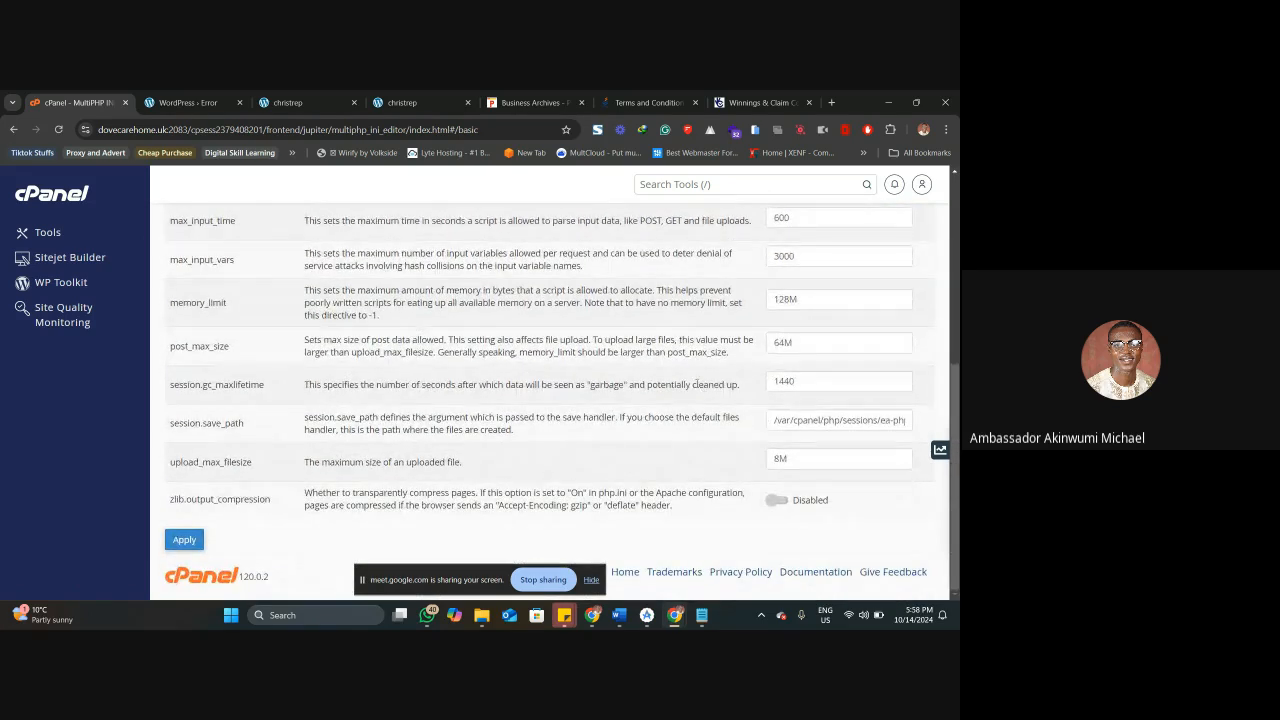
Retry the failed plugin upload in WordPress by reloading the error page and agreeing to the form resubmission.
left_click(190, 102)
right_click(212, 104)
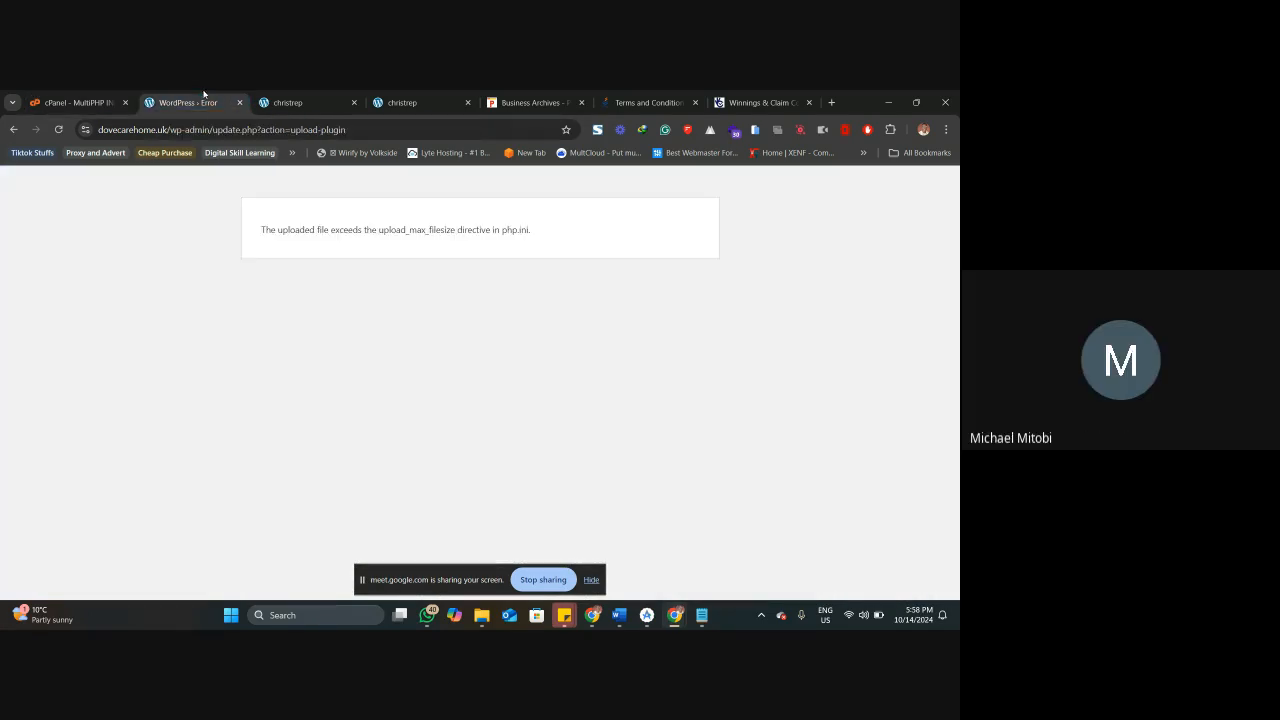
left_click(252, 175)
left_click(509, 232)
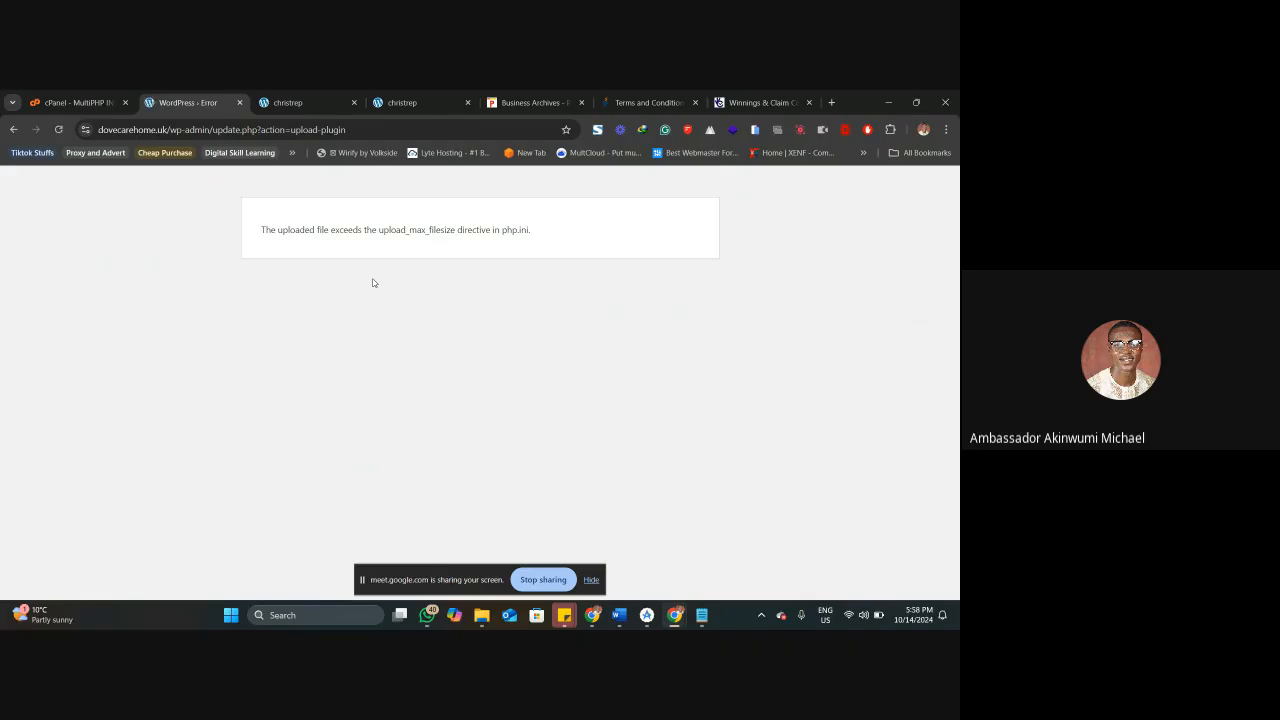
In cPanel, load dovecarehome.uk's PHP settings and set max_execution_time to 300, max_input_time to 600 and max_input_vars to 3000.
key("ctrl+shift+Tab")
scroll(342, 362, "up", 10)
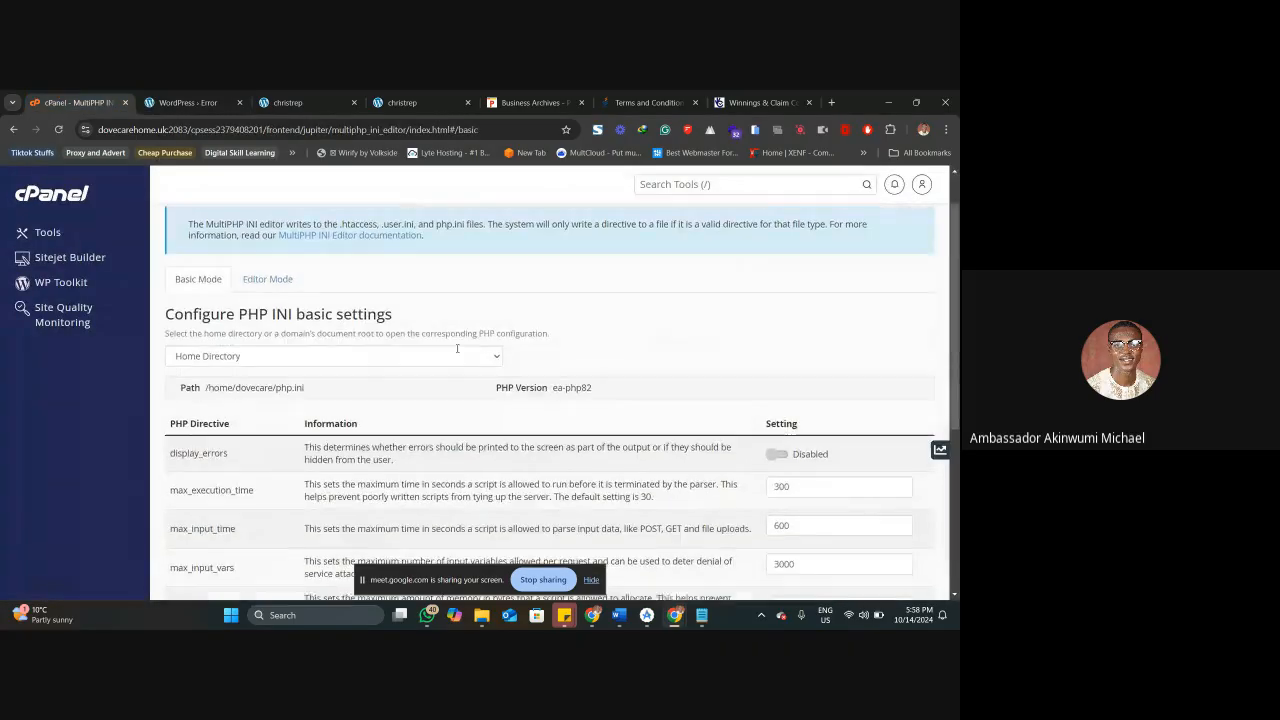
left_click(342, 362)
left_click(274, 407)
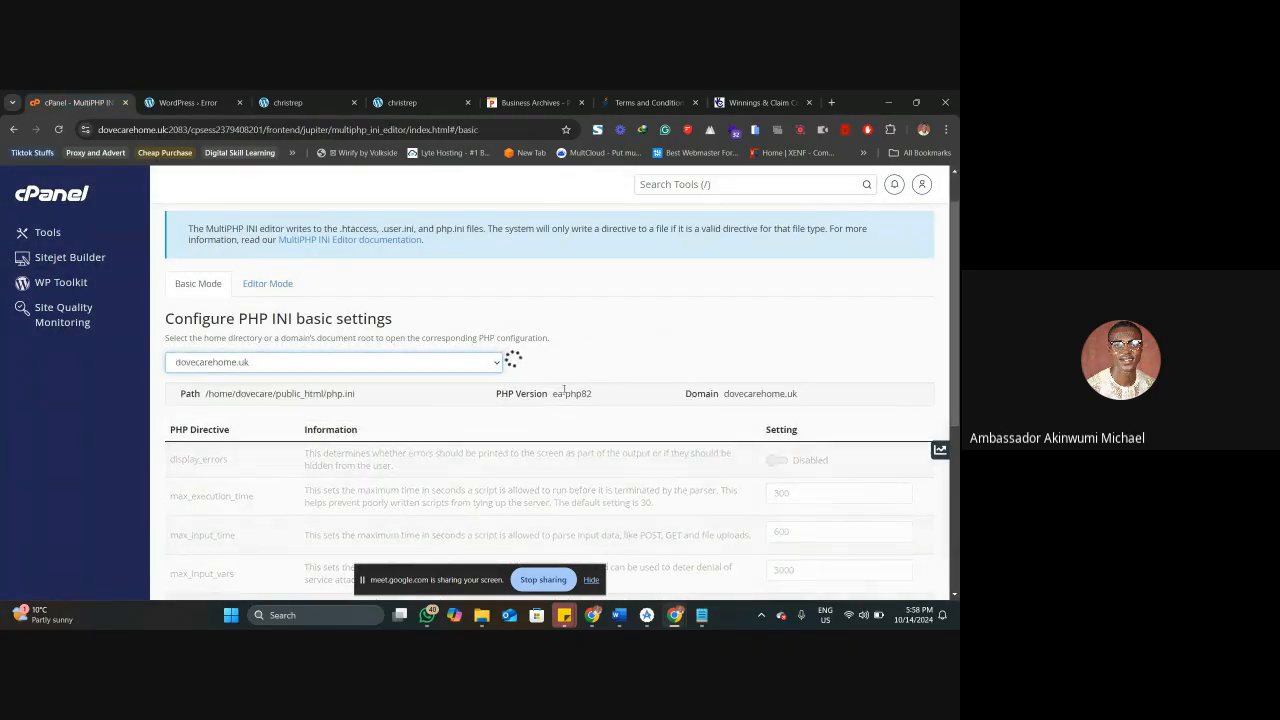
scroll(631, 385, "down", 2)
left_click(823, 306)
type("0")
key("Tab")
type("0")
left_click_drag(781, 387, 764, 393)
type("3")
Set post_max_size to 64M and upload_max_filesize to 8M for dovecarehome.uk, and apply the PHP settings.
left_click_drag(782, 468, 767, 469)
type("64")
scroll(772, 492, "down", 2)
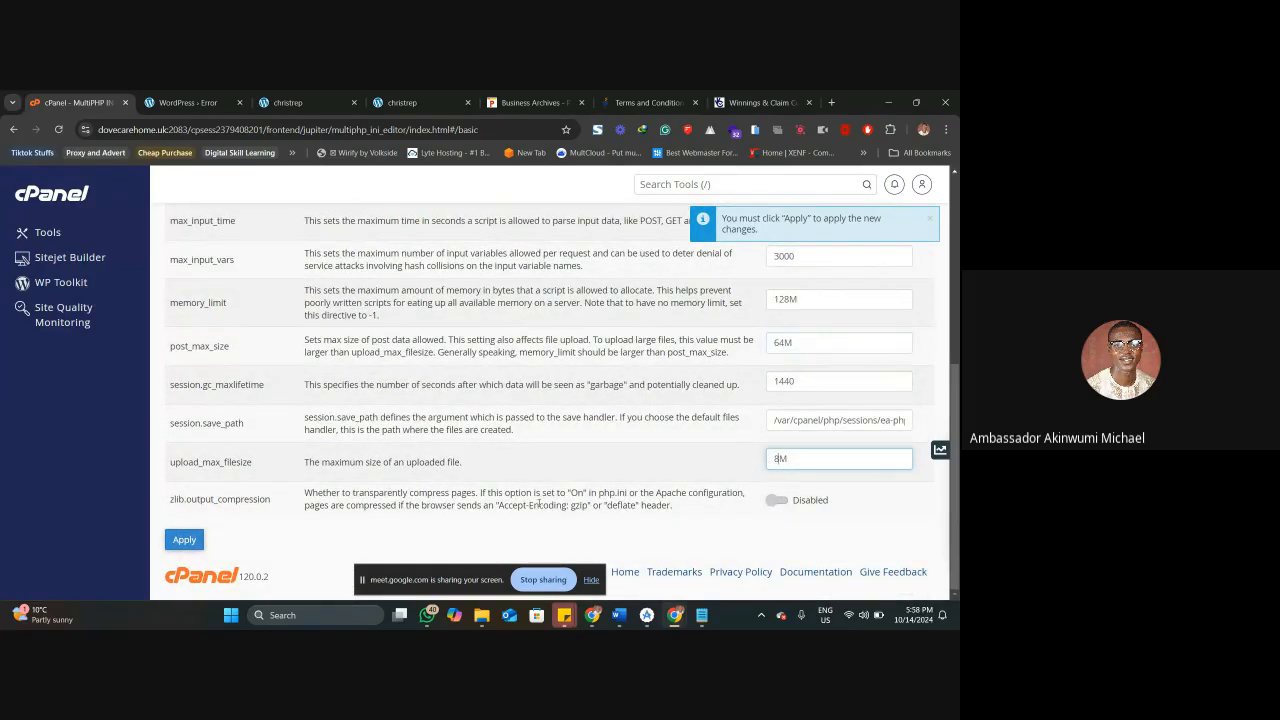
type("8")
left_click(186, 538)
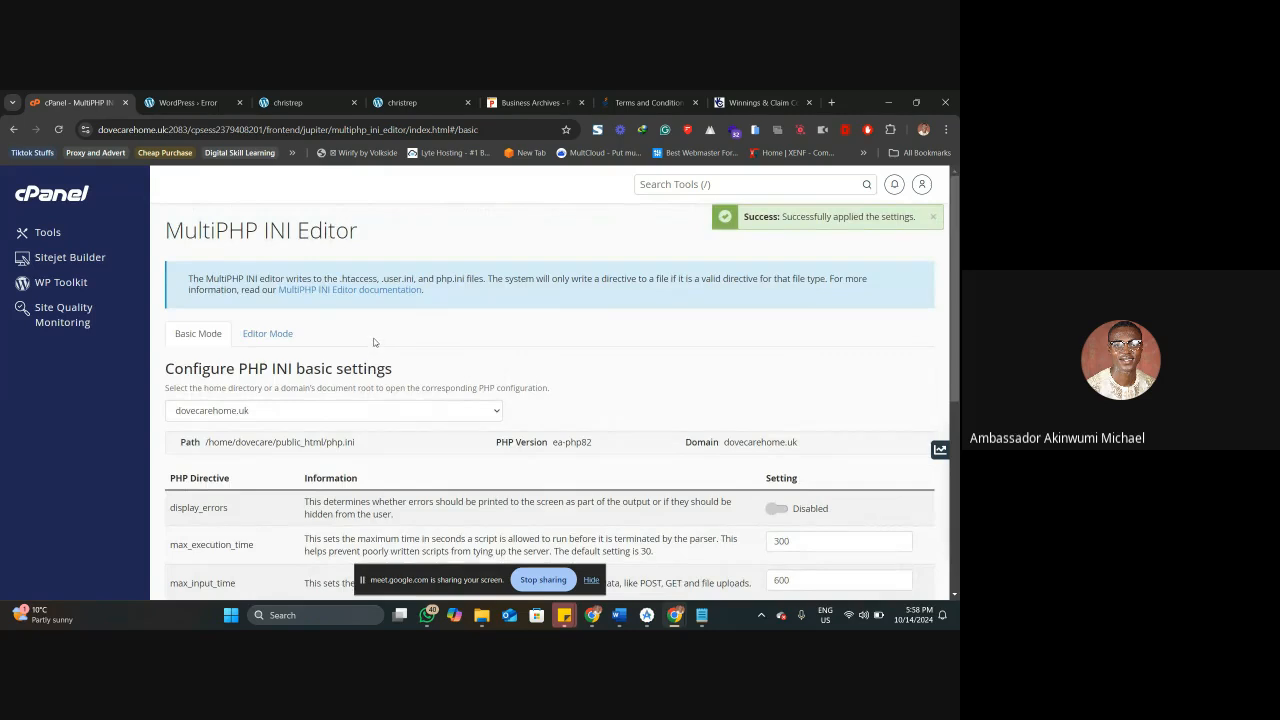
Resubmit the failed WordPress upload to install woocommerce-currency-switcher_2.4.2.1.zip, and activate the plugin.
scroll(362, 350, "down", 5)
left_click(195, 102)
right_click(201, 100)
left_click(266, 181)
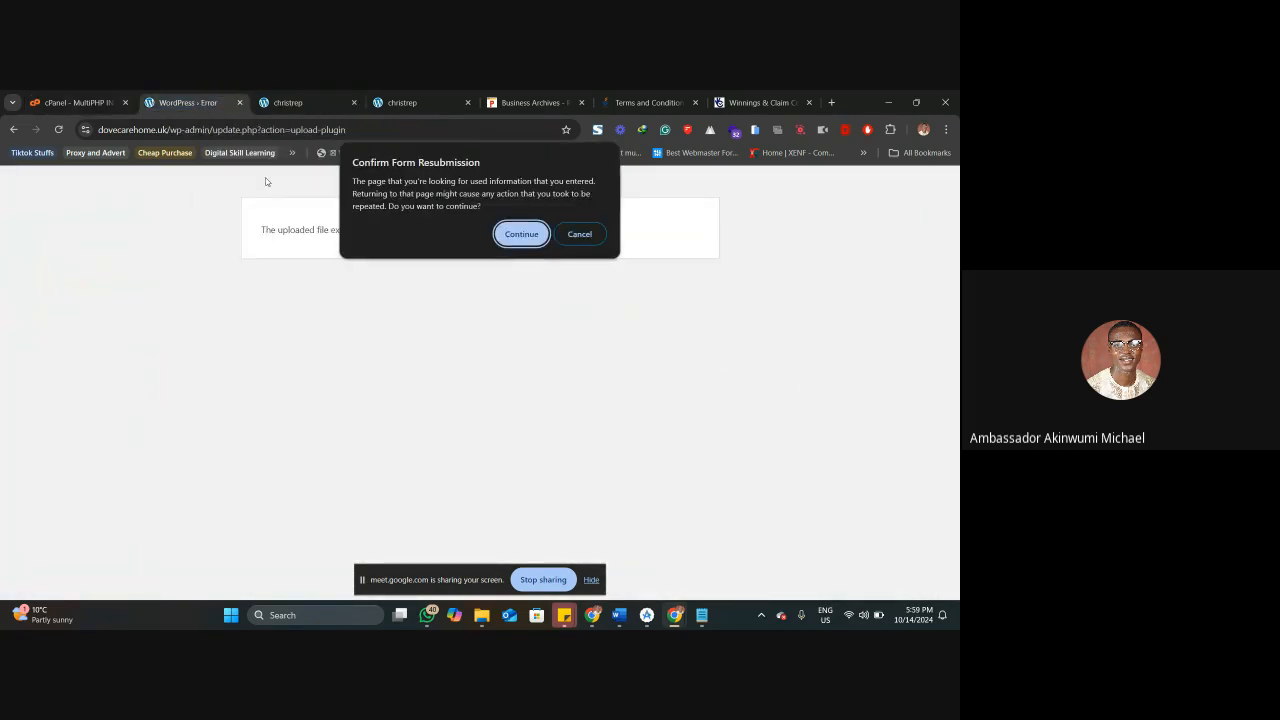
key("Return")
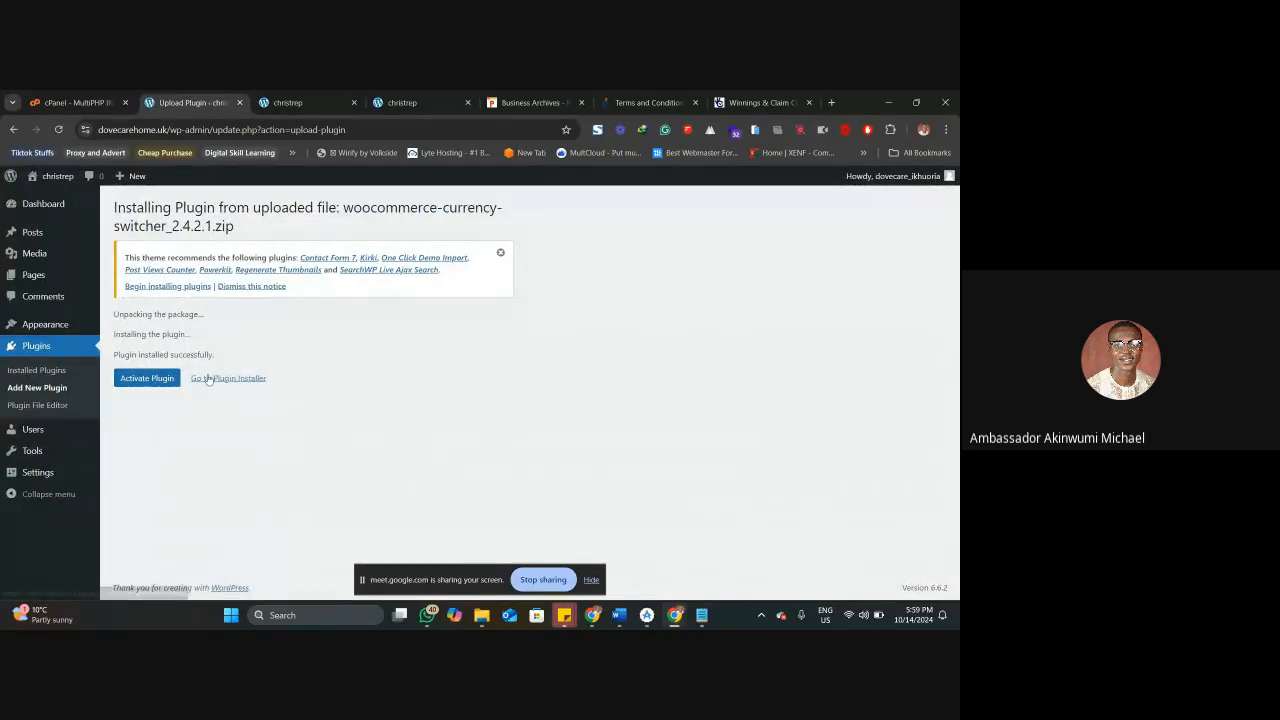
left_click(140, 383)
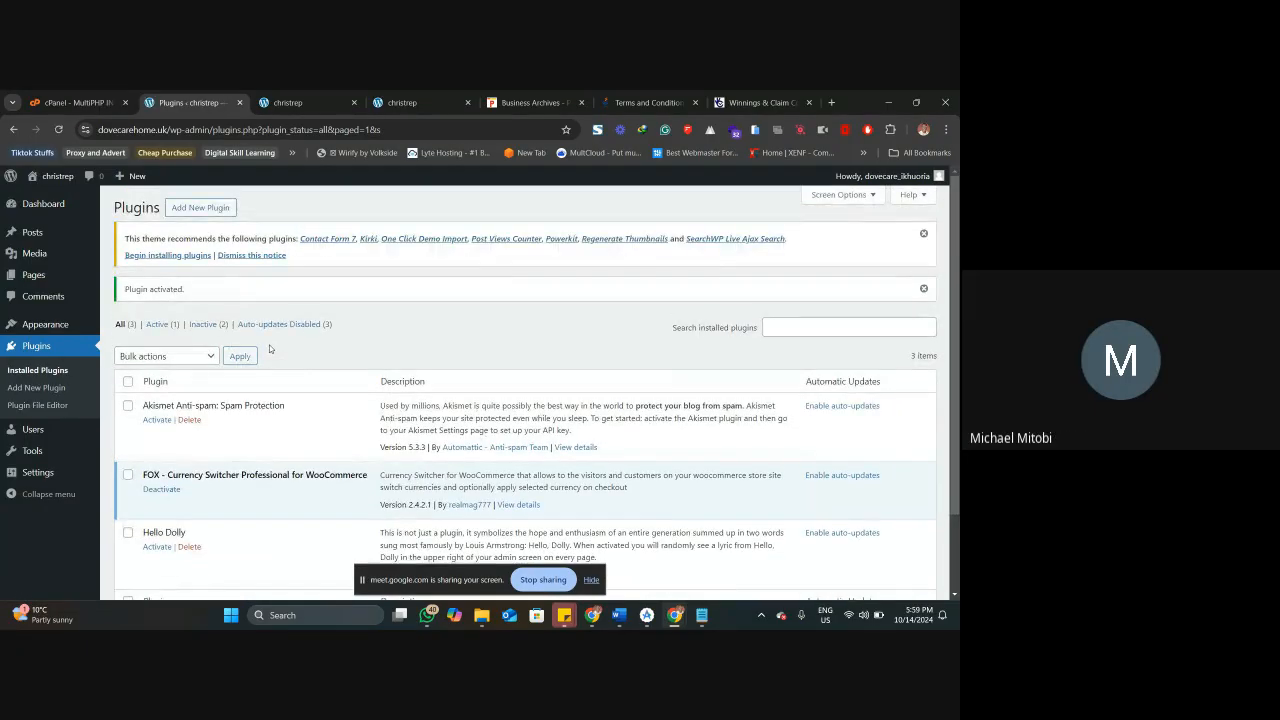
Deactivate the FOX - Currency Switcher Professional for WooCommerce plugin and look over the installed plugins.
scroll(260, 360, "down", 2)
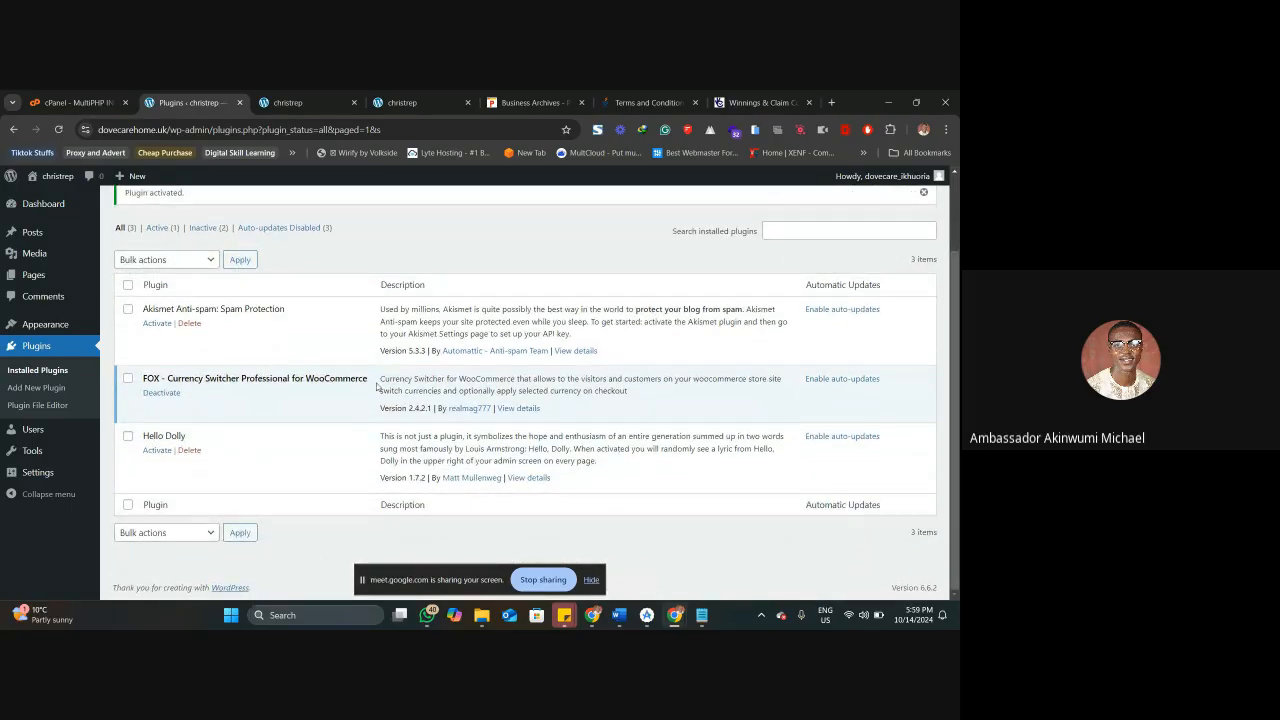
left_click(160, 393)
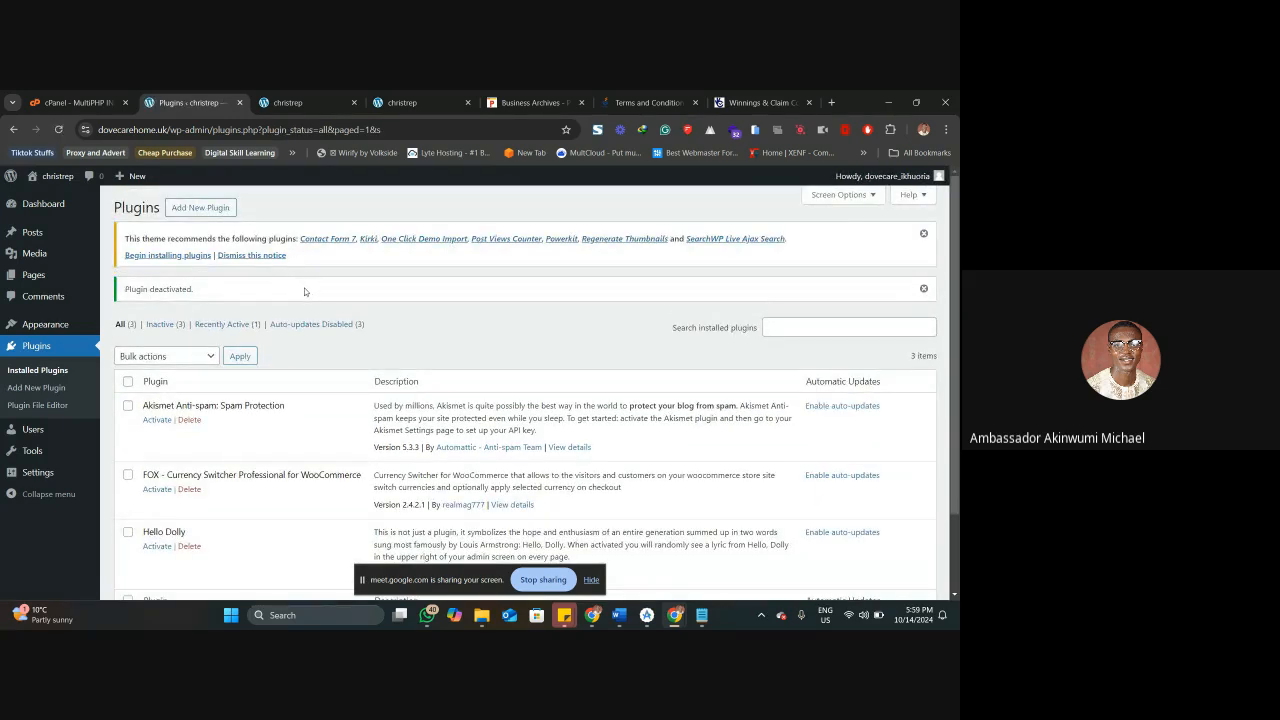
scroll(385, 308, "down", 2)
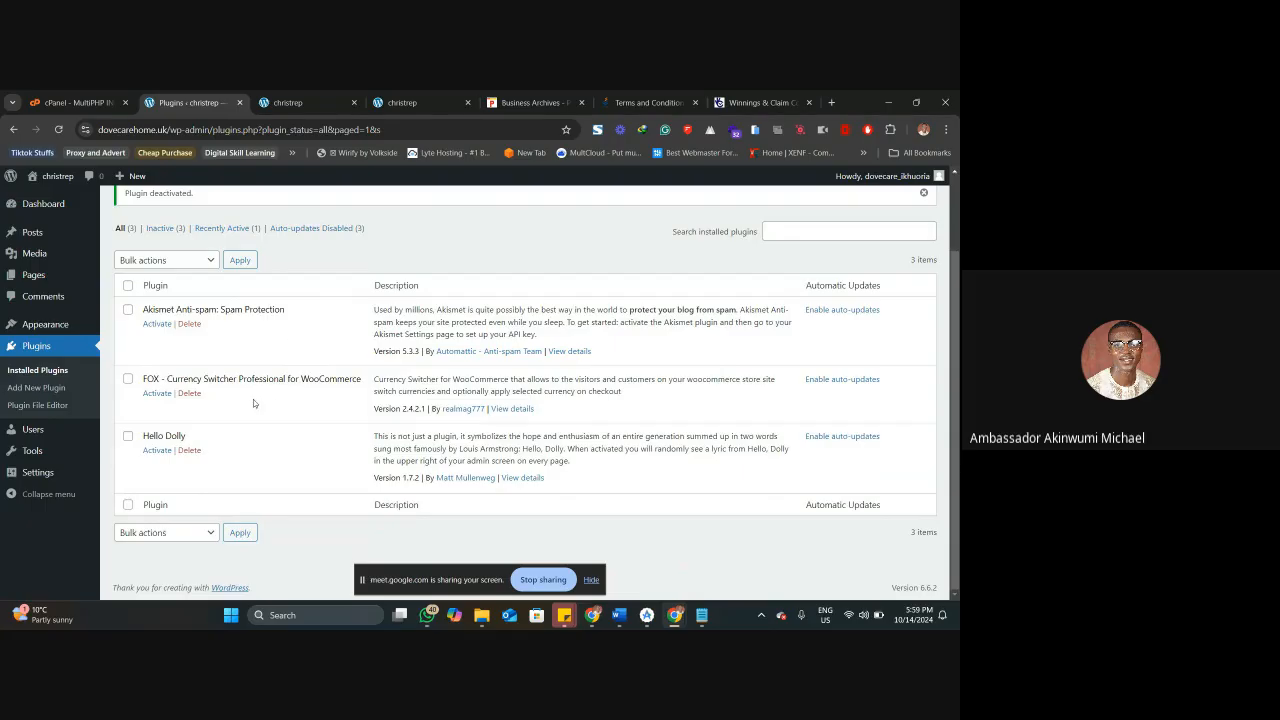
scroll(329, 229, "up", 2)
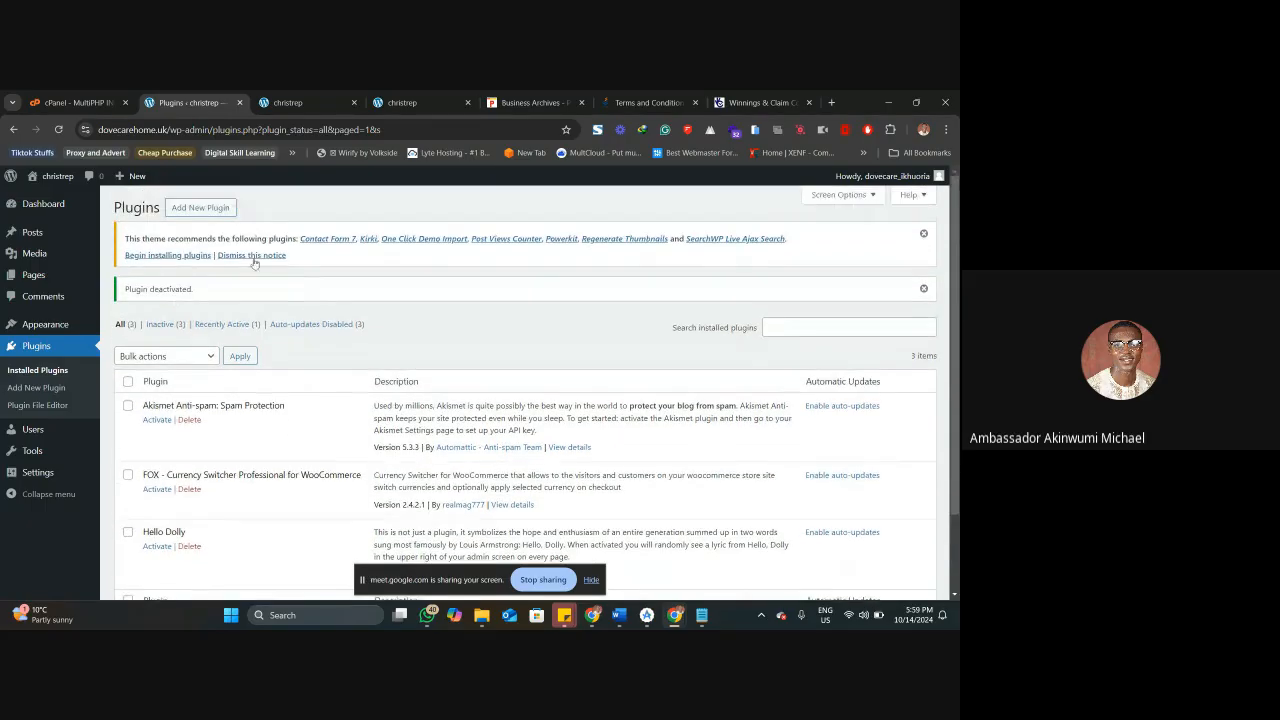
Recheck the applied PHP settings in cPanel, and return to WordPress to open the Add Plugins page.
left_click(86, 97)
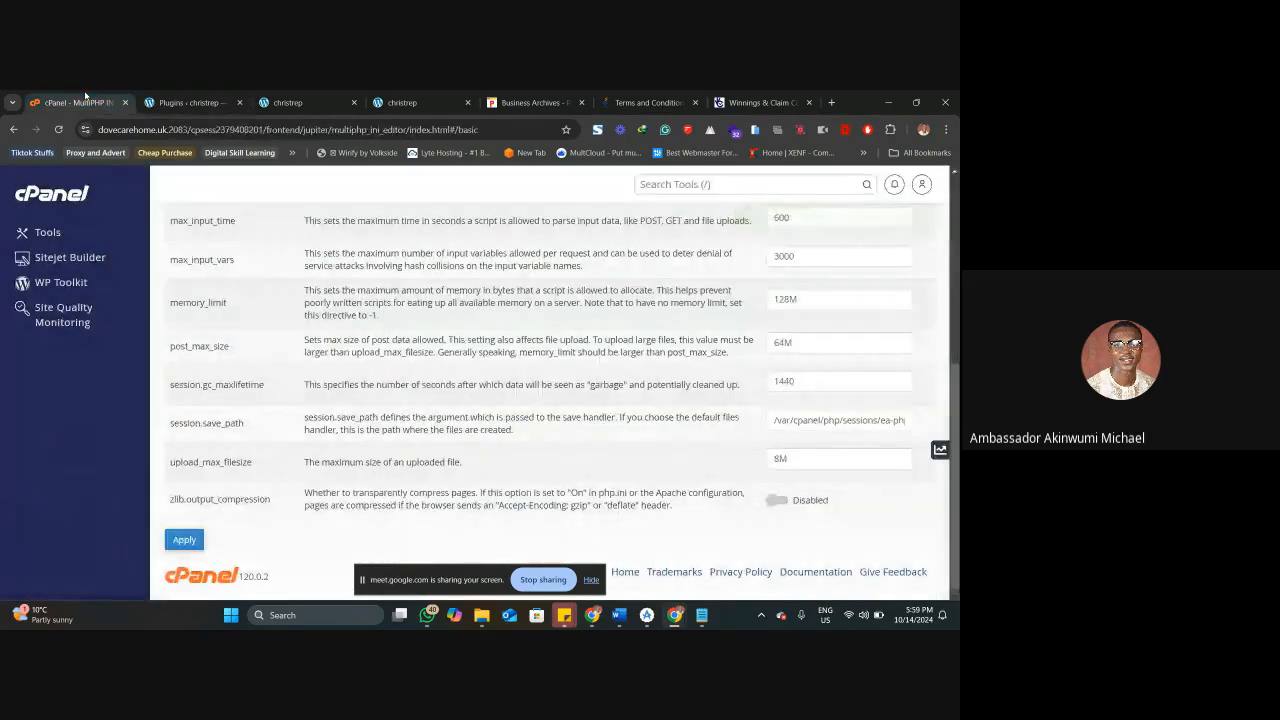
left_click(190, 102)
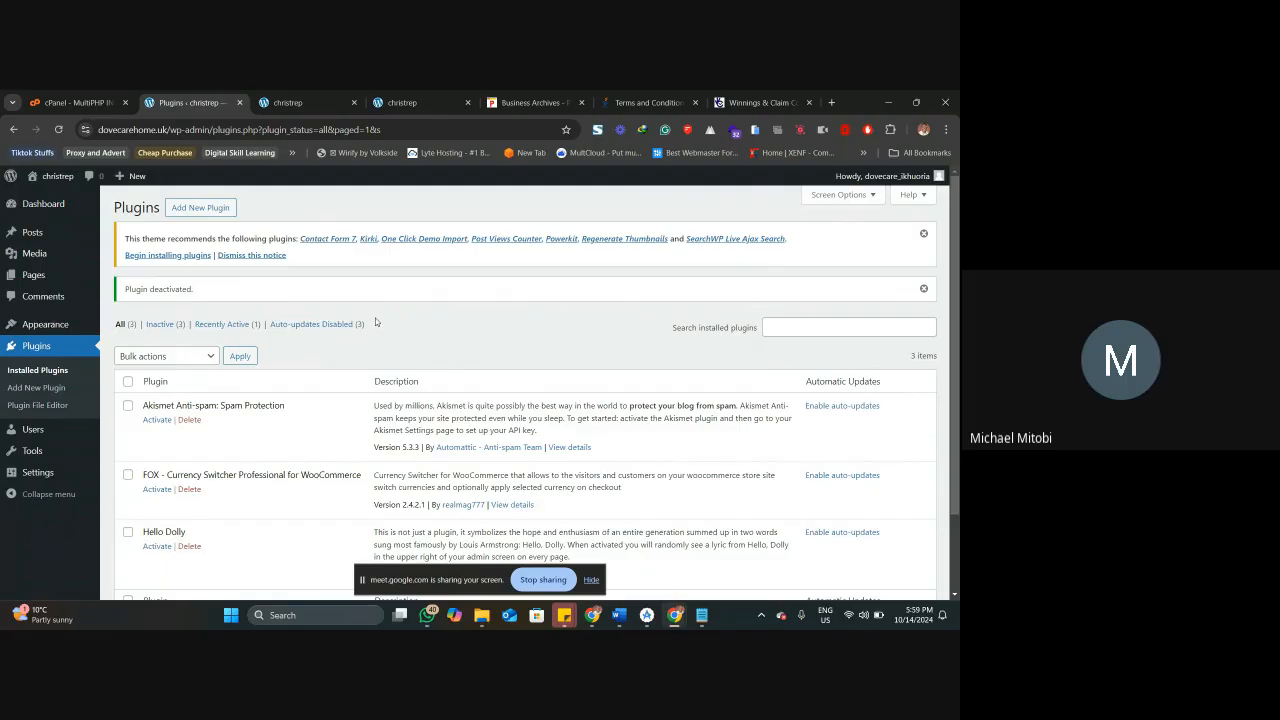
scroll(375, 321, "down", 1)
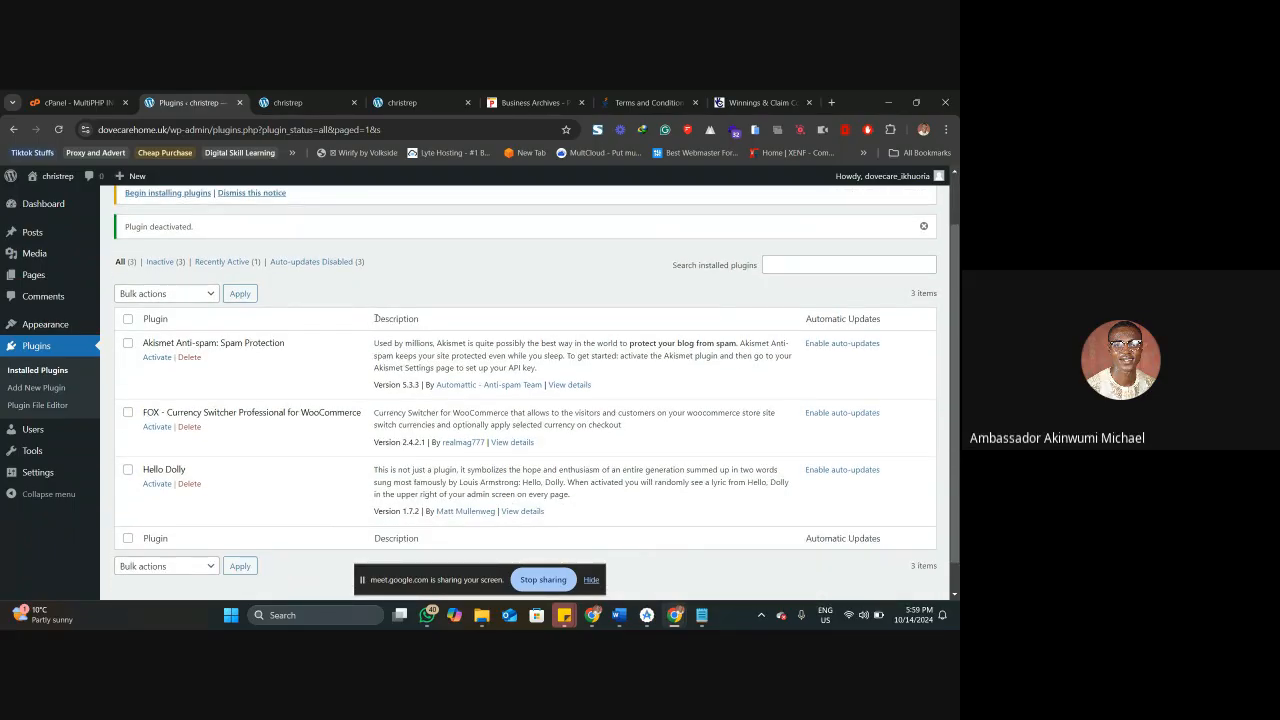
scroll(375, 318, "up", 1)
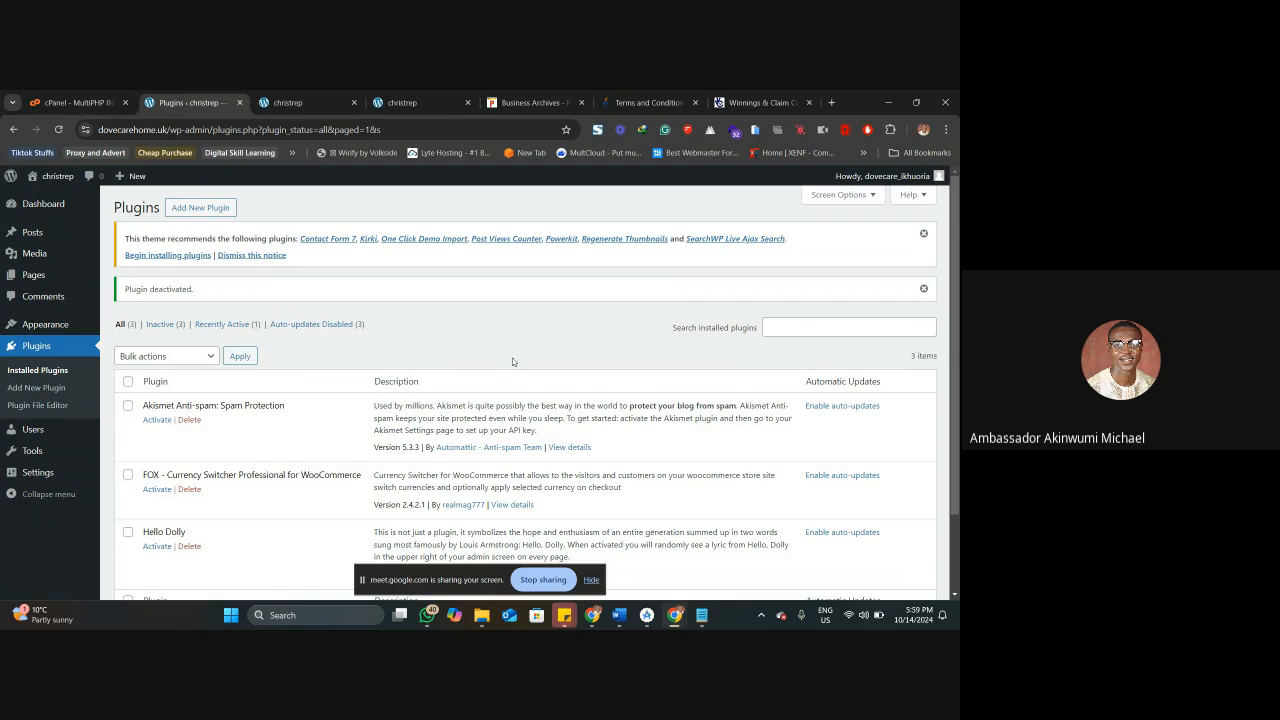
left_click(200, 207)
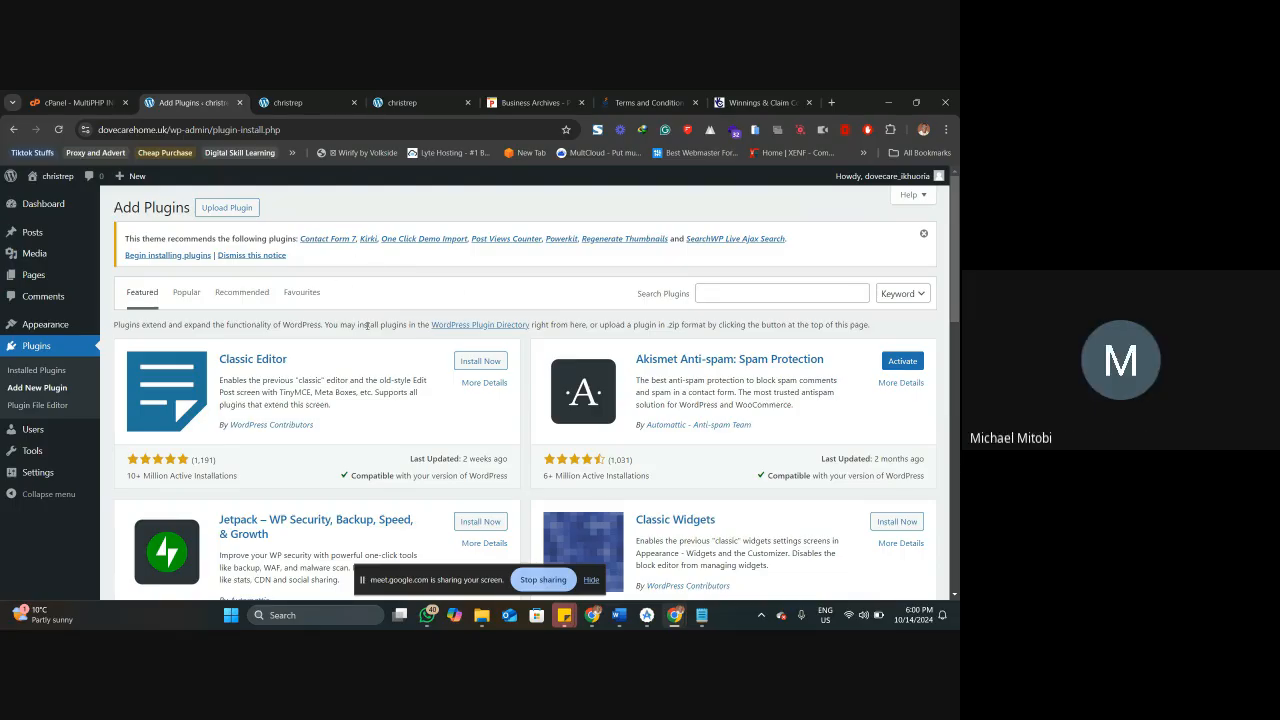
Search Google for "php ini xampp" in a new browser tab.
left_click(833, 102)
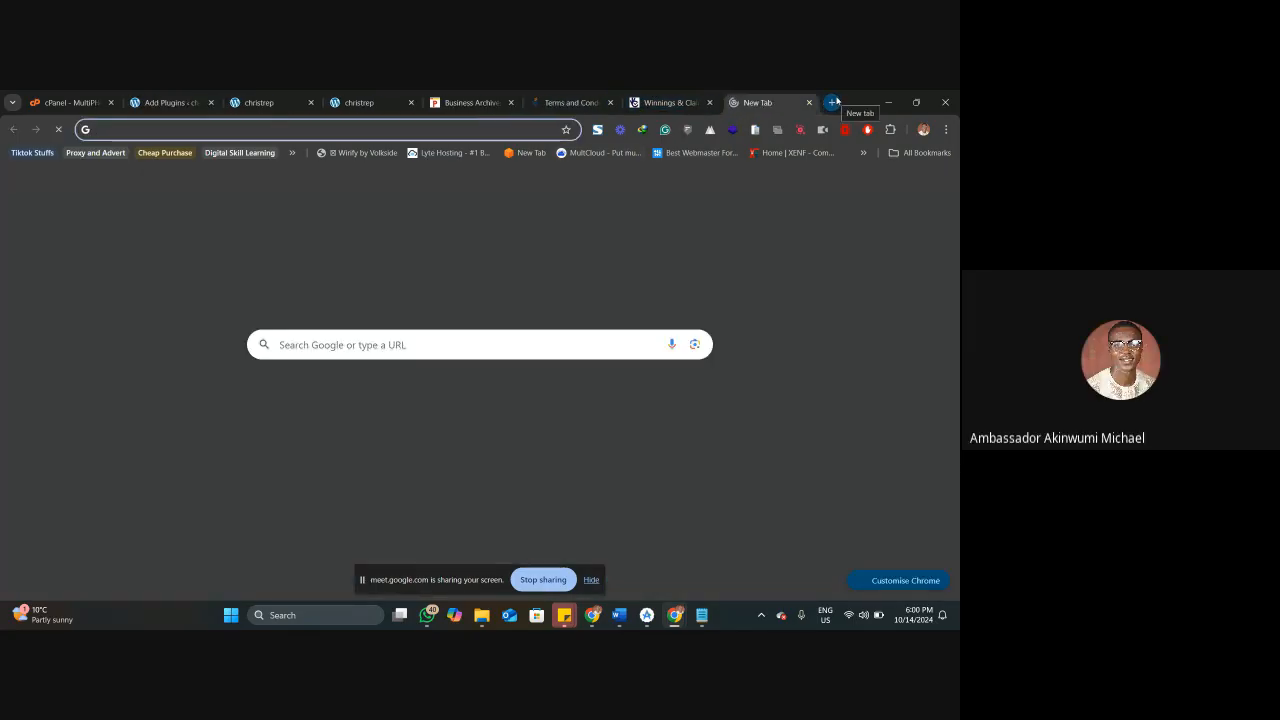
type("php ini")
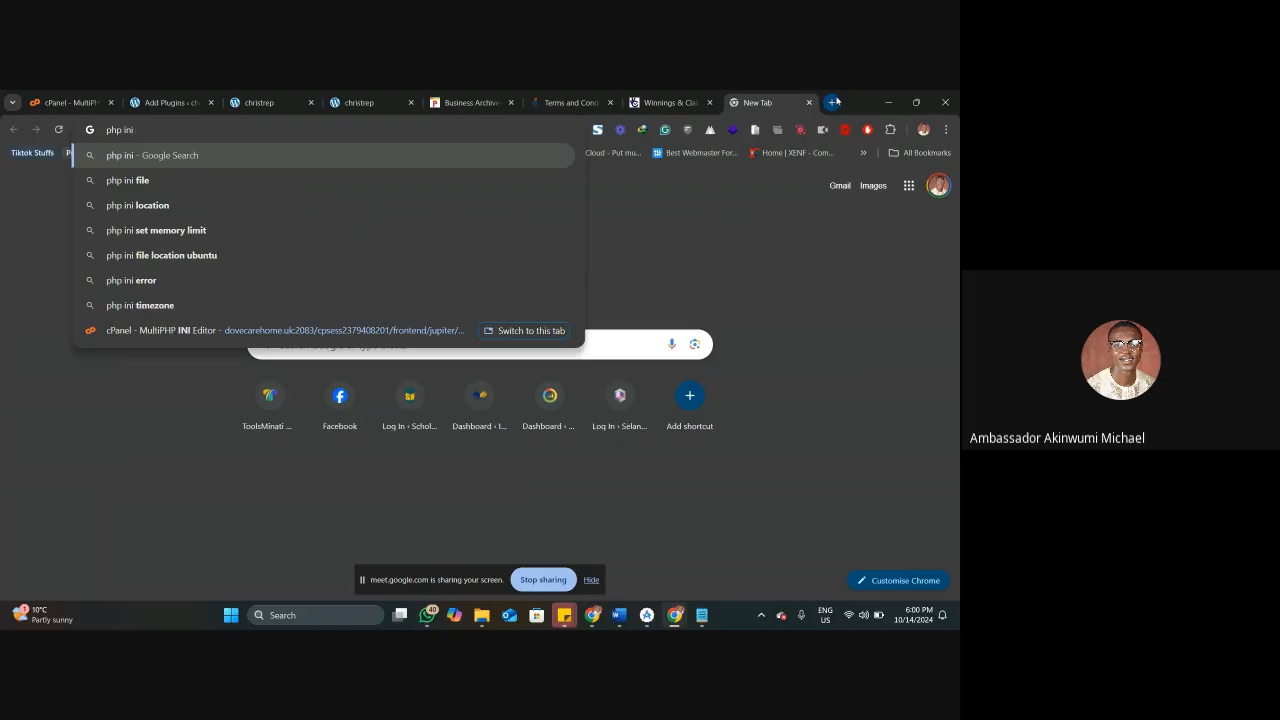
type(" xa")
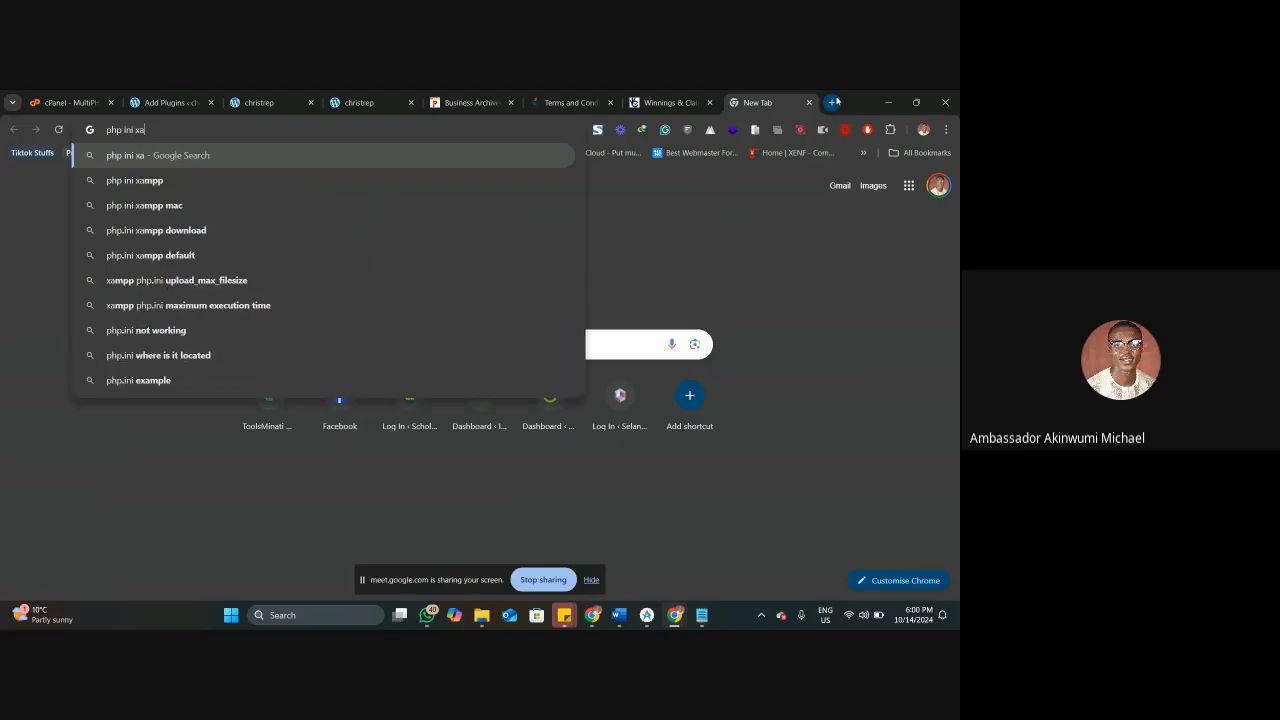
type("mpp")
key("Return")
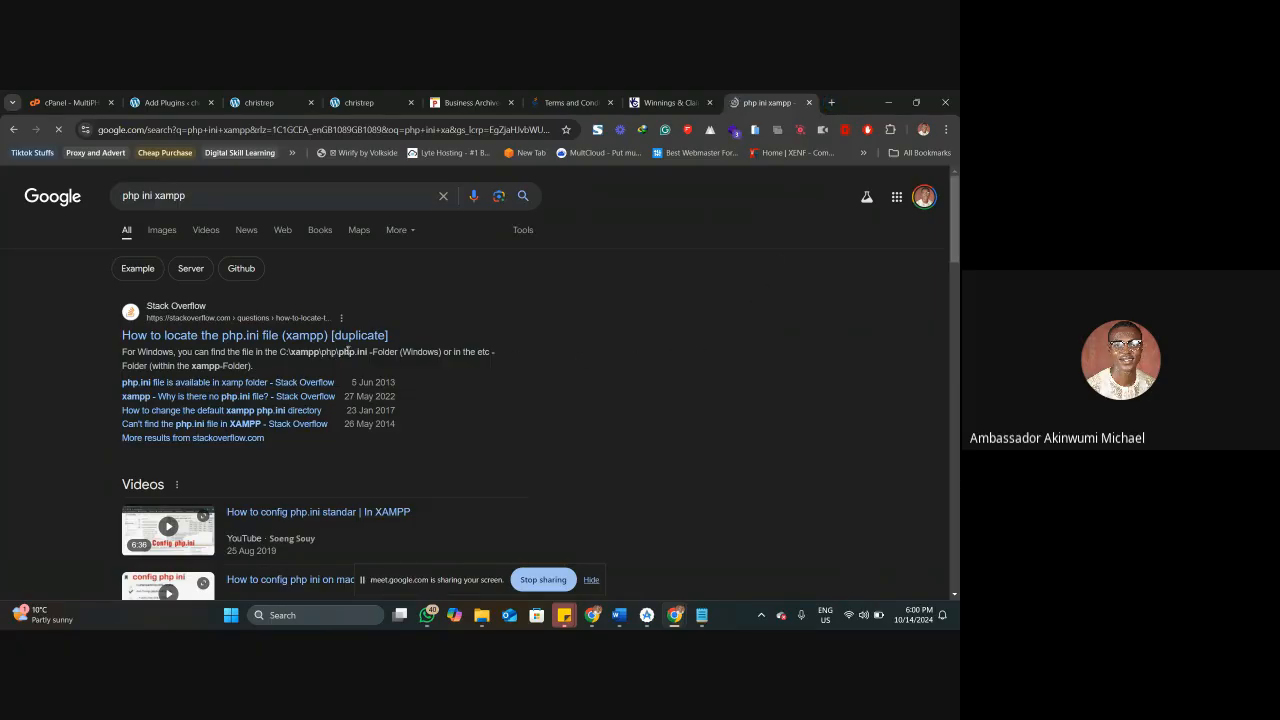
Open the Stack Overflow result on locating the php.ini file in XAMPP and read its answers.
left_click_drag(280, 352, 366, 353)
left_click(267, 337)
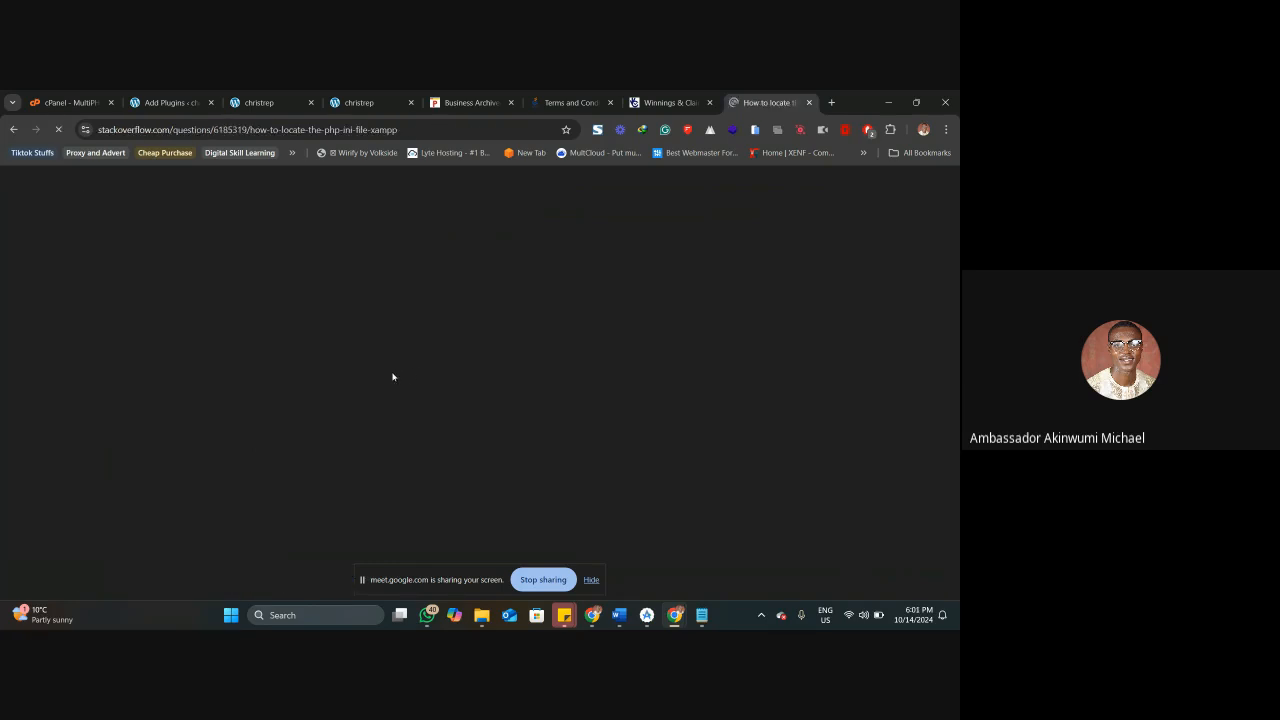
scroll(385, 390, "down", 3)
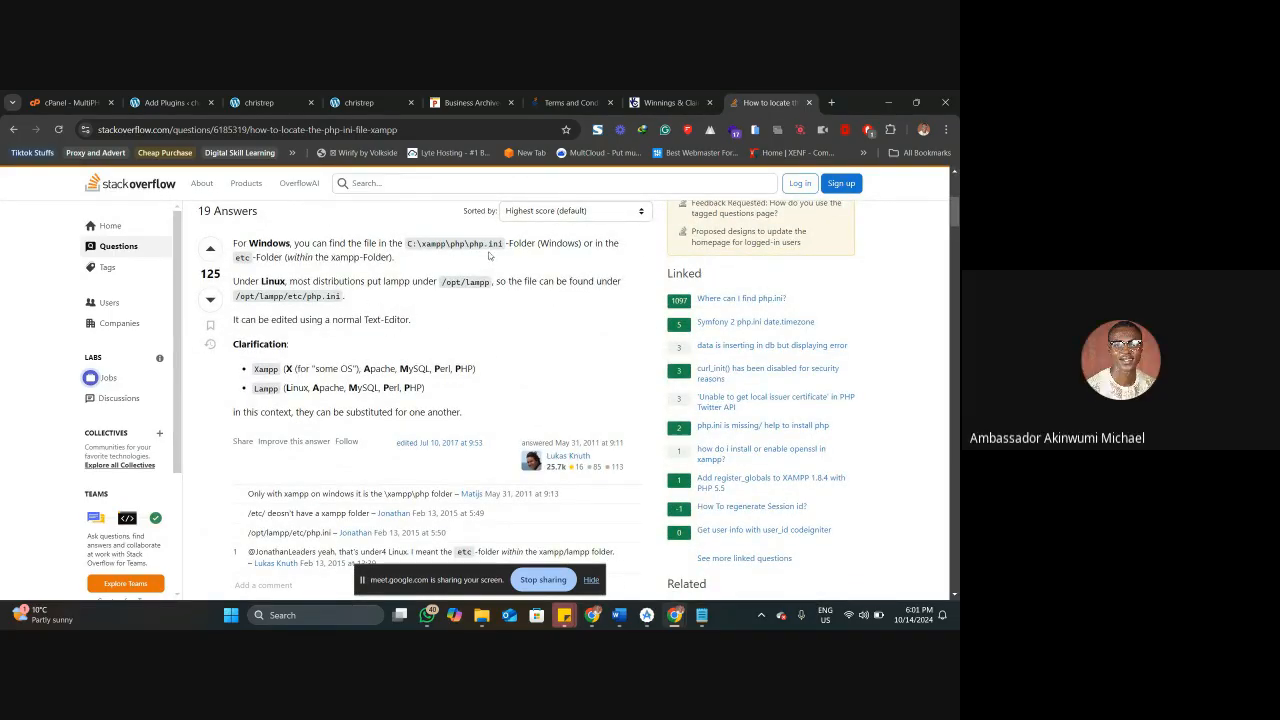
scroll(463, 292, "down", 5)
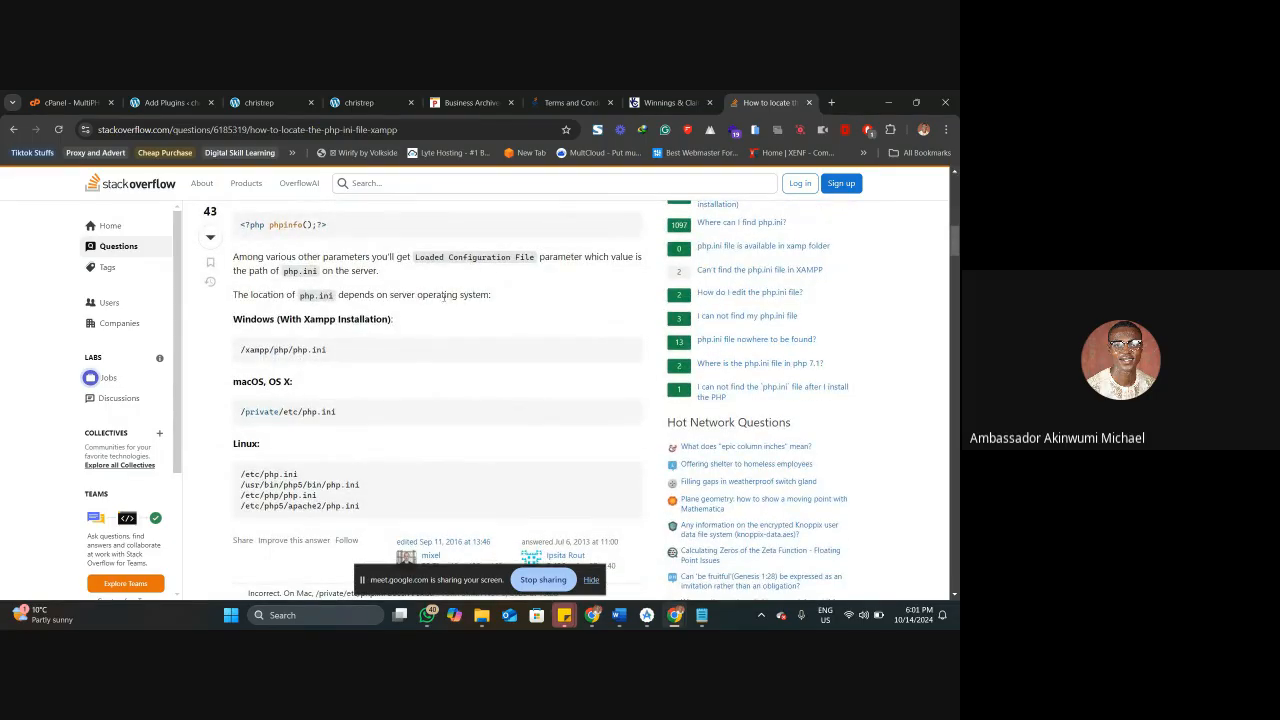
scroll(428, 300, "down", 10)
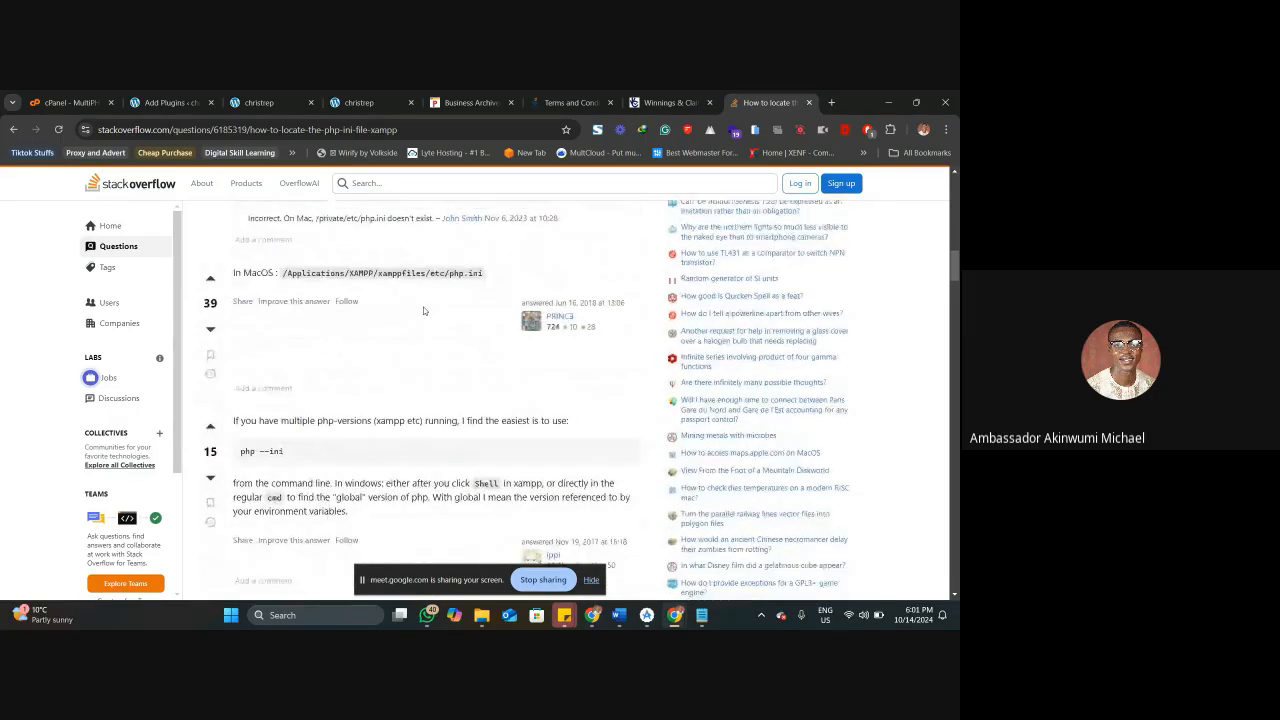
scroll(423, 311, "down", 3)
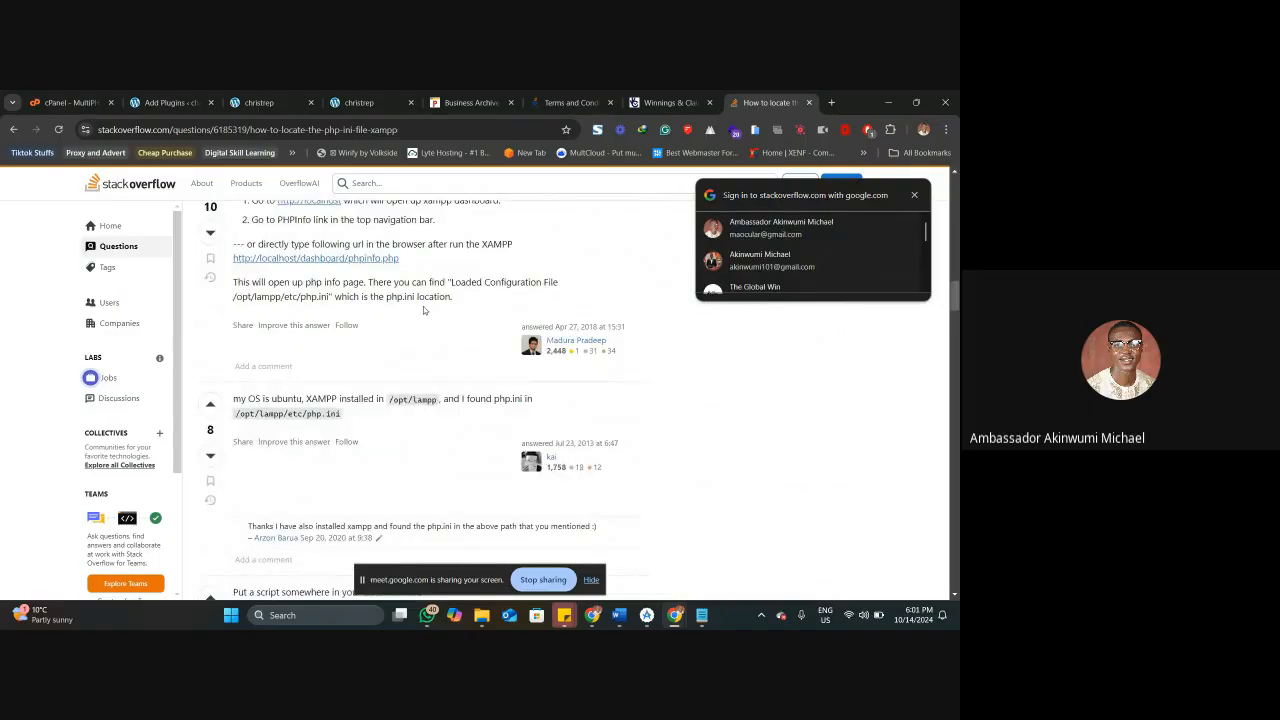
Search Google for "xampp php.ini upload_max_filesize" and skim the Stack Overflow question on increasing upload_max_filesize.
key("alt+Left")
left_click(243, 200)
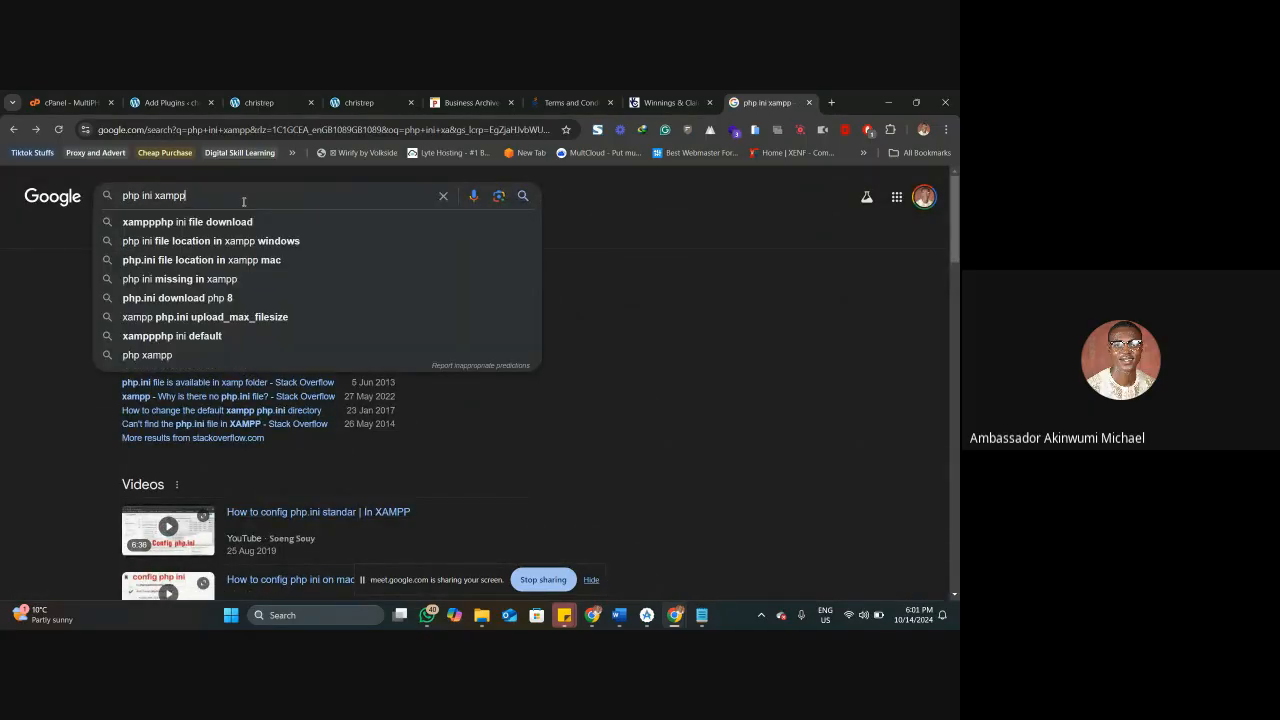
left_click(219, 317)
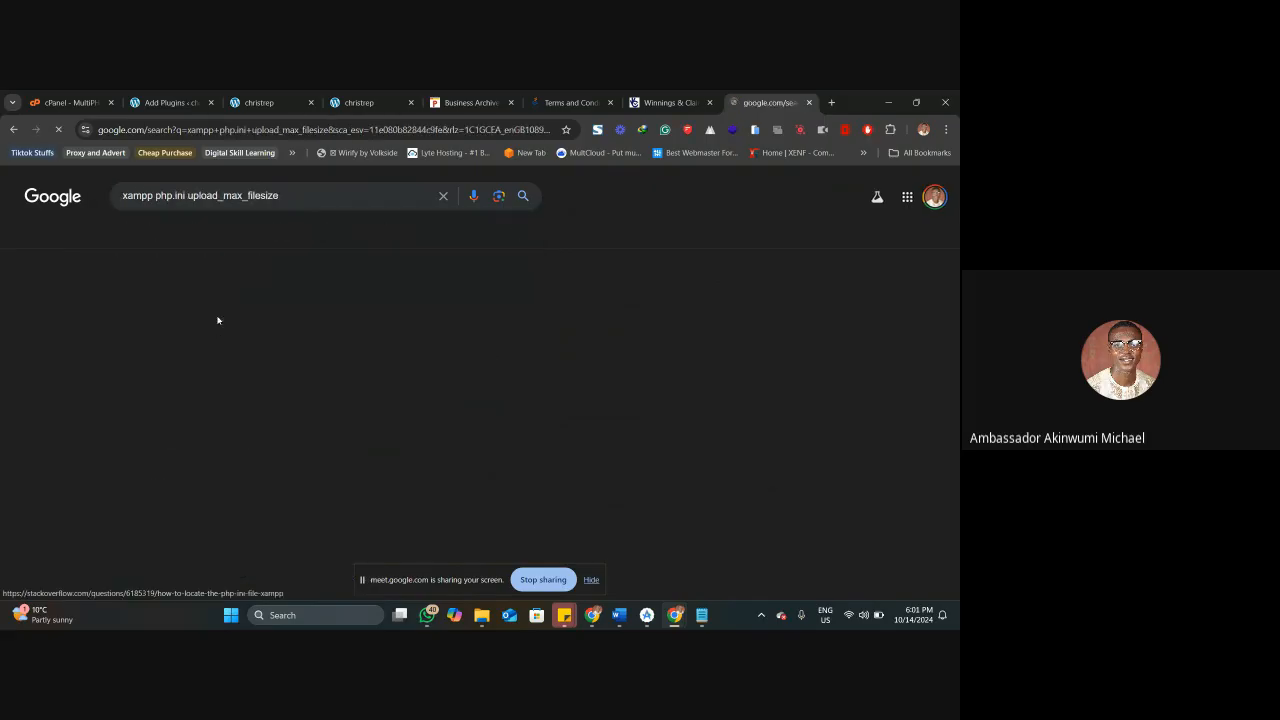
left_click(239, 305)
scroll(352, 390, "down", 3)
scroll(340, 380, "up", 3)
scroll(300, 350, "down", 4)
scroll(287, 336, "down", 10)
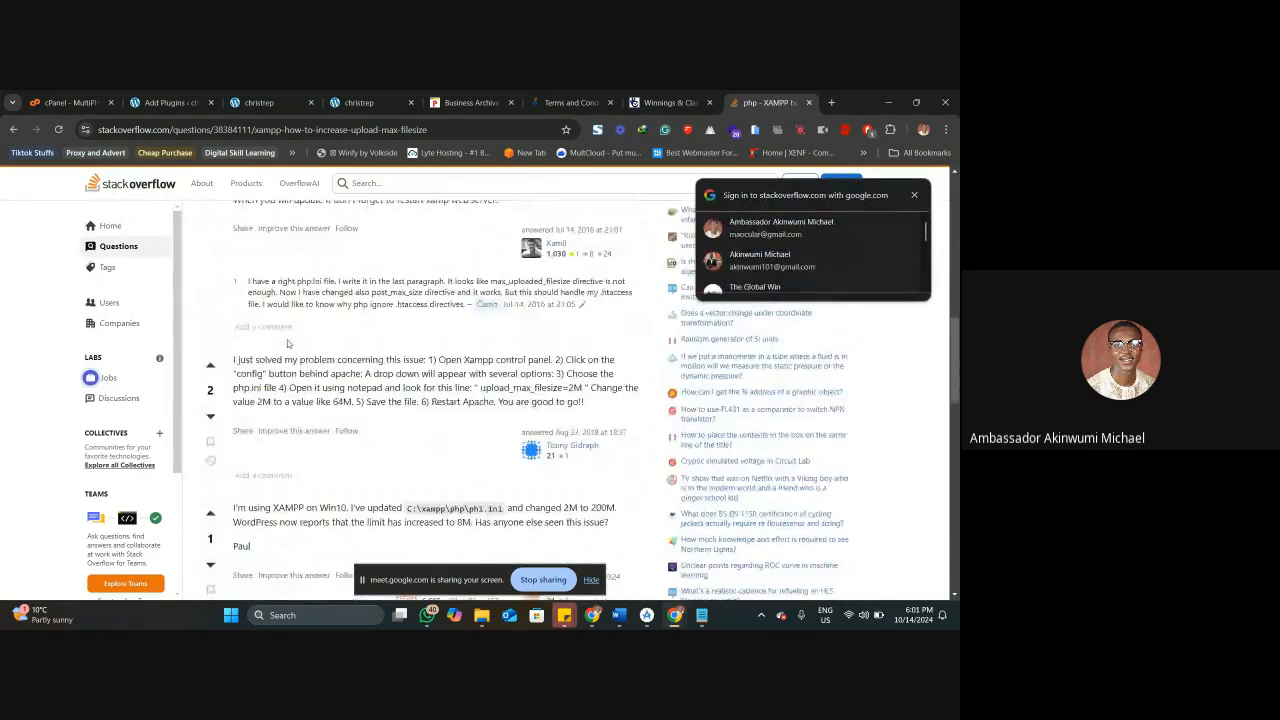
Check the other search results, reopen the Stack Overflow question on upload_max_filesize, and read its answers on editing php.ini.
key("alt+Left")
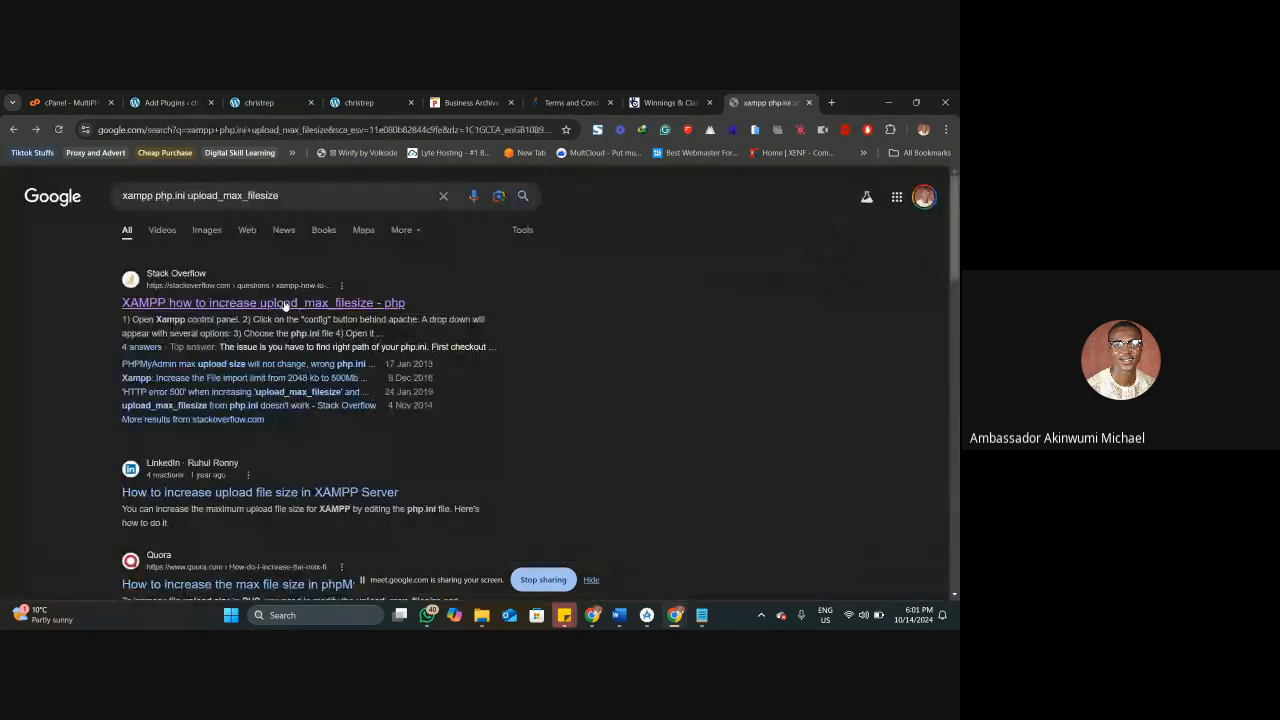
scroll(286, 376, "down", 3)
scroll(287, 380, "up", 3)
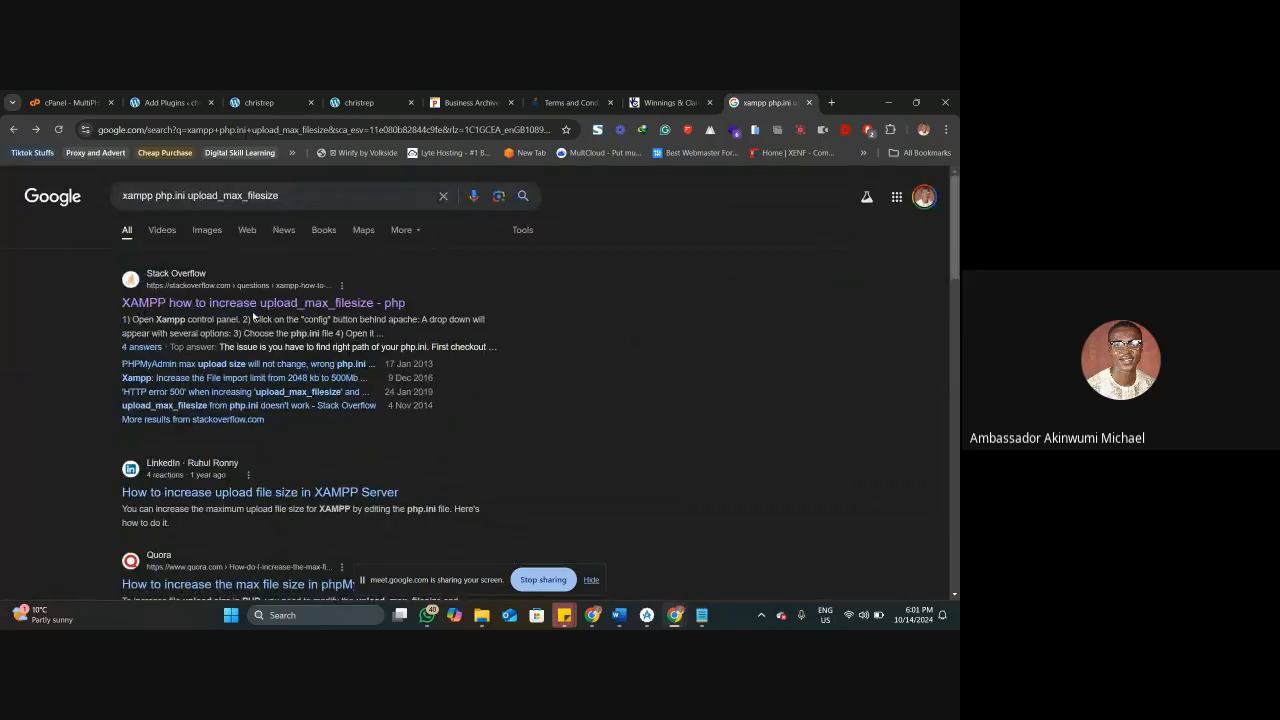
left_click(255, 302)
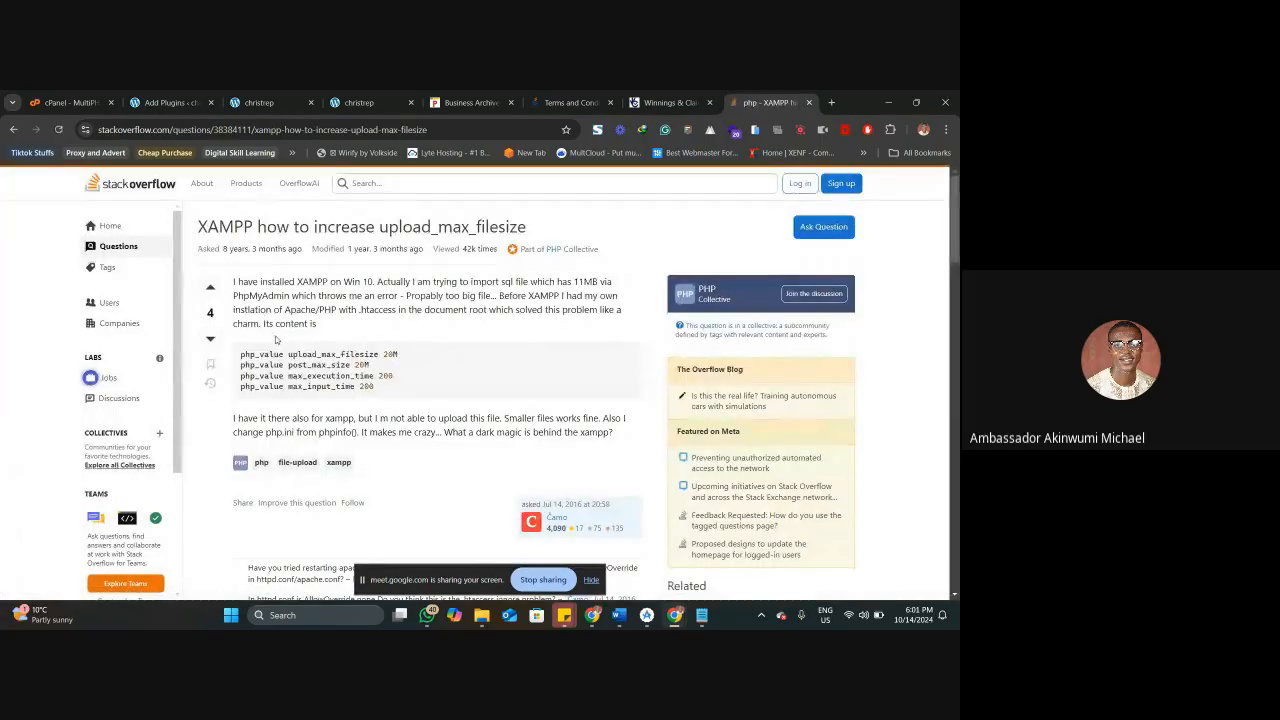
scroll(250, 349, "down", 5)
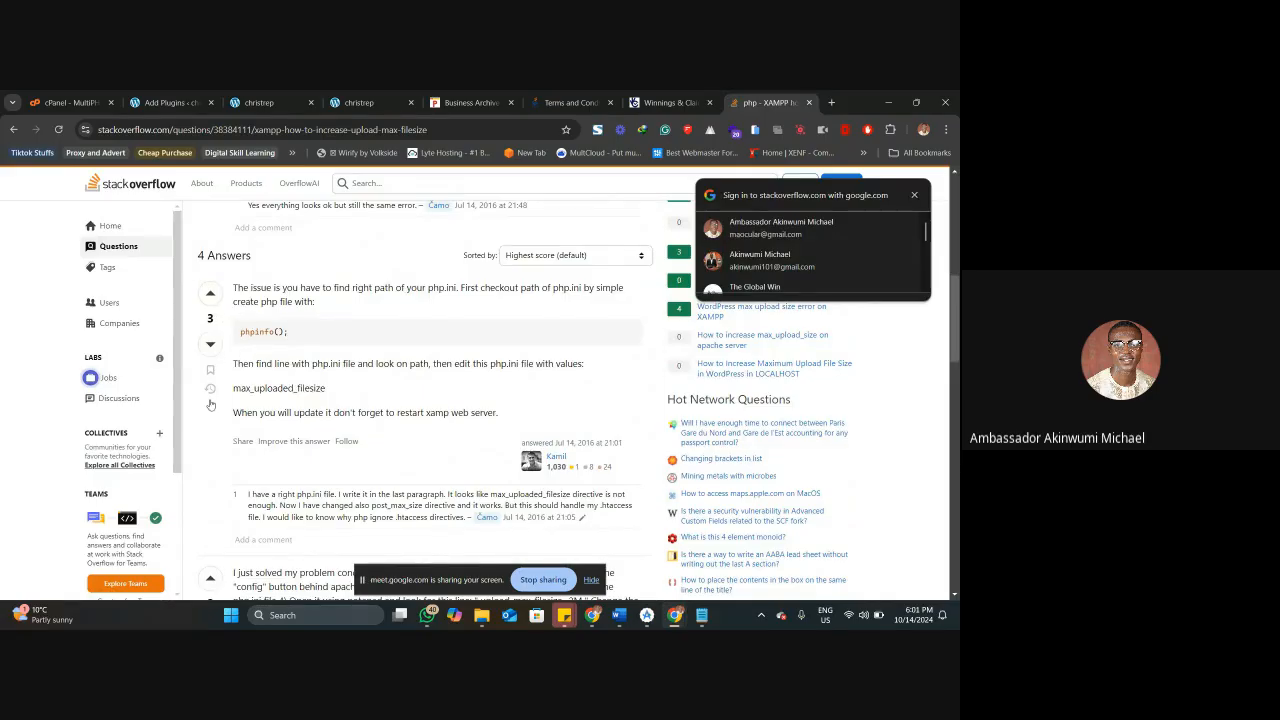
scroll(240, 370, "down", 4)
scroll(241, 392, "down", 4)
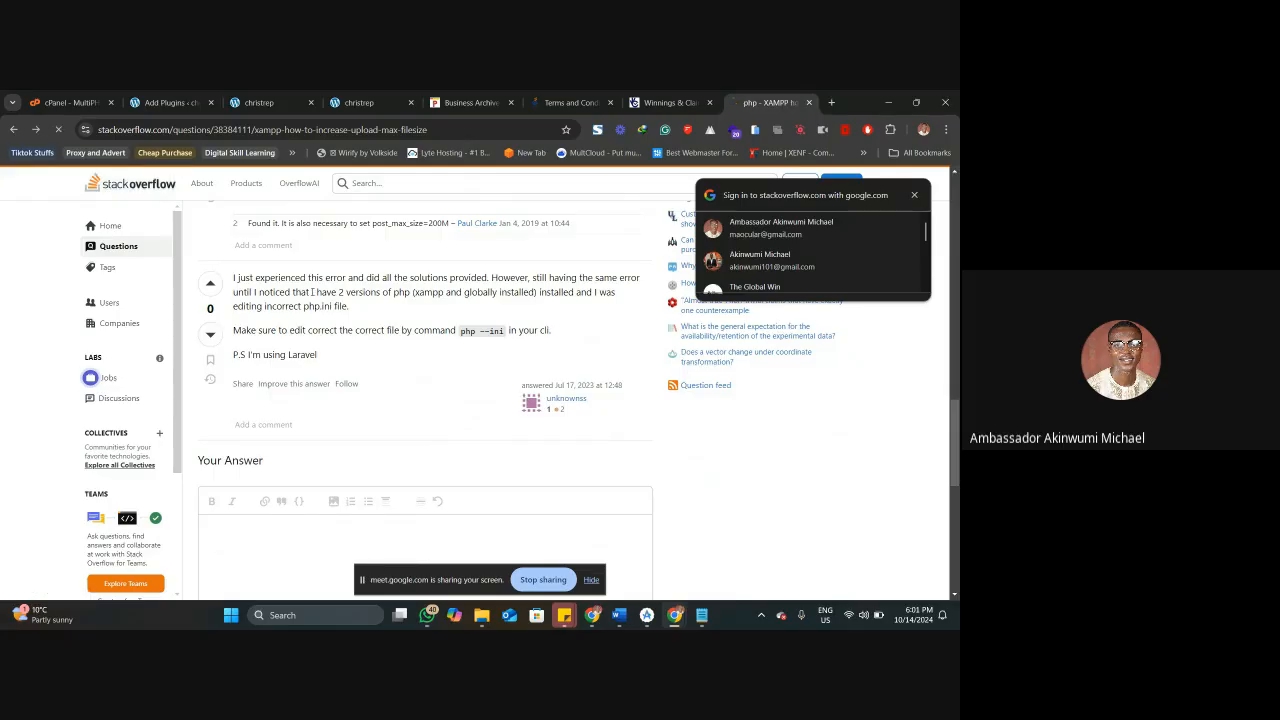
Open the Quora result on increasing XAMPP's maximum file size, expand the full answer, and read its php.ini and restart instructions.
key("alt+Left")
scroll(274, 401, "down", 2)
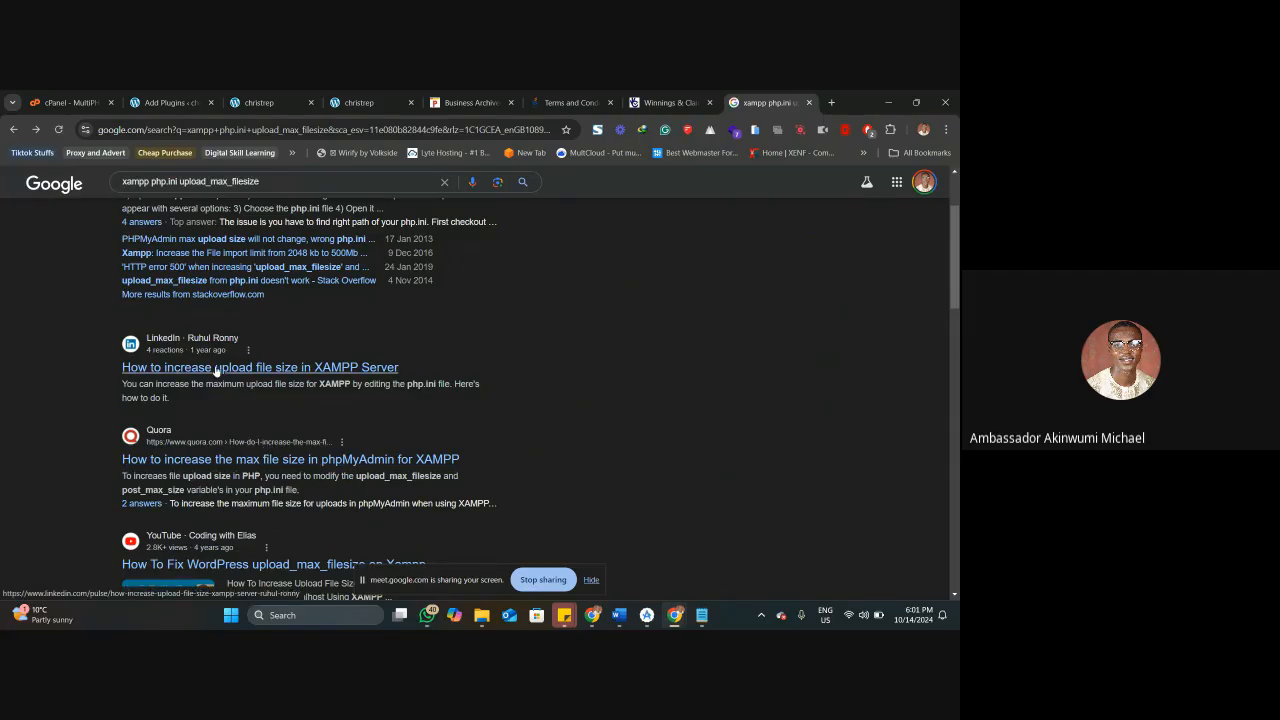
left_click(212, 462)
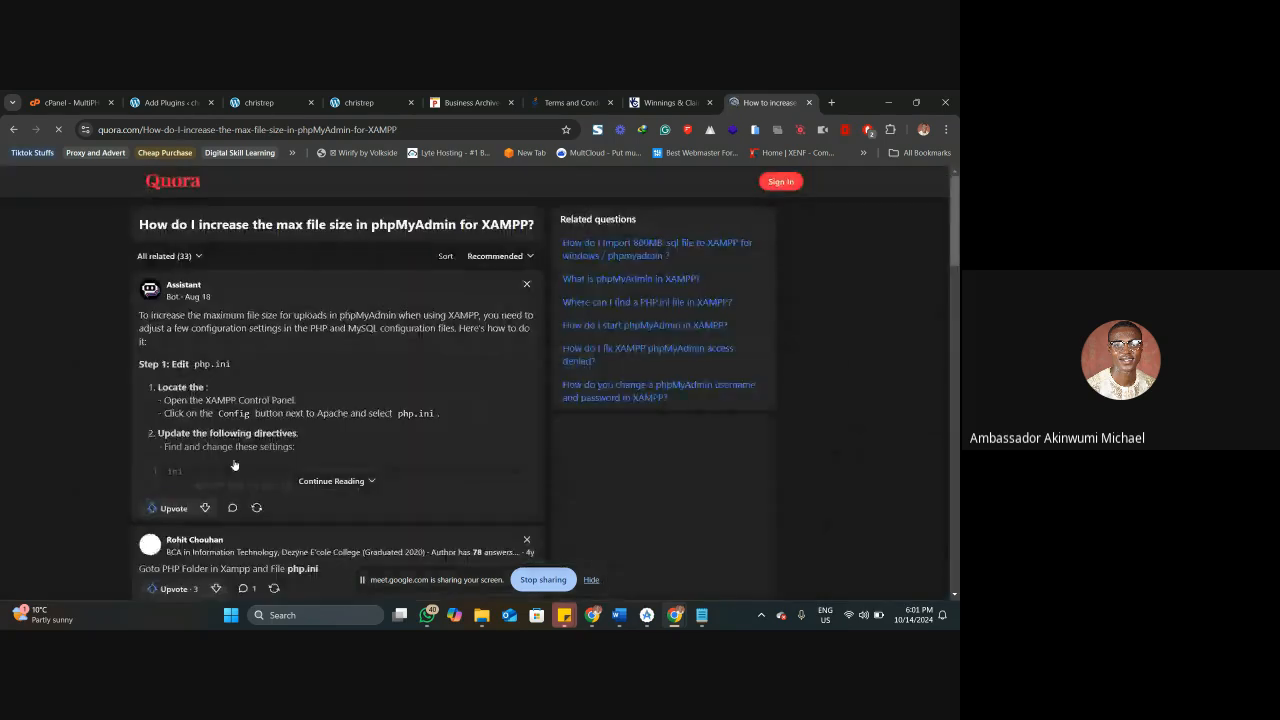
left_click(331, 480)
scroll(287, 439, "down", 1)
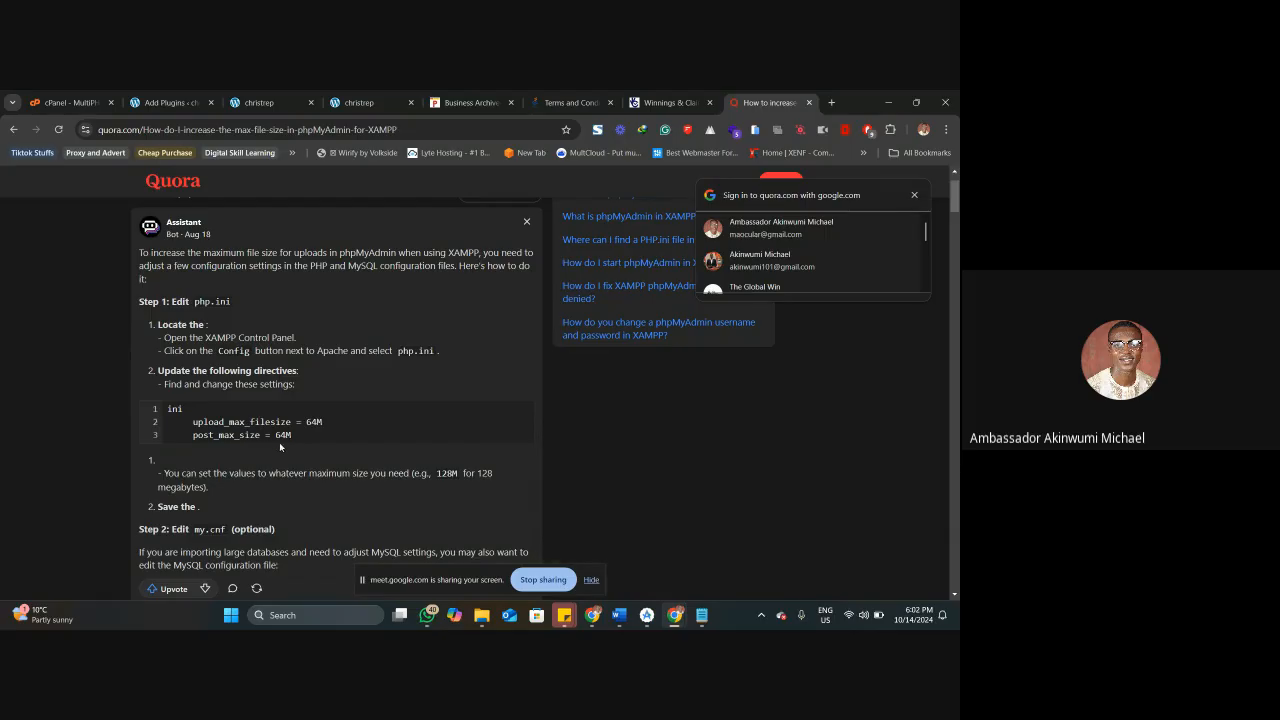
scroll(287, 443, "down", 4)
scroll(266, 457, "down", 4)
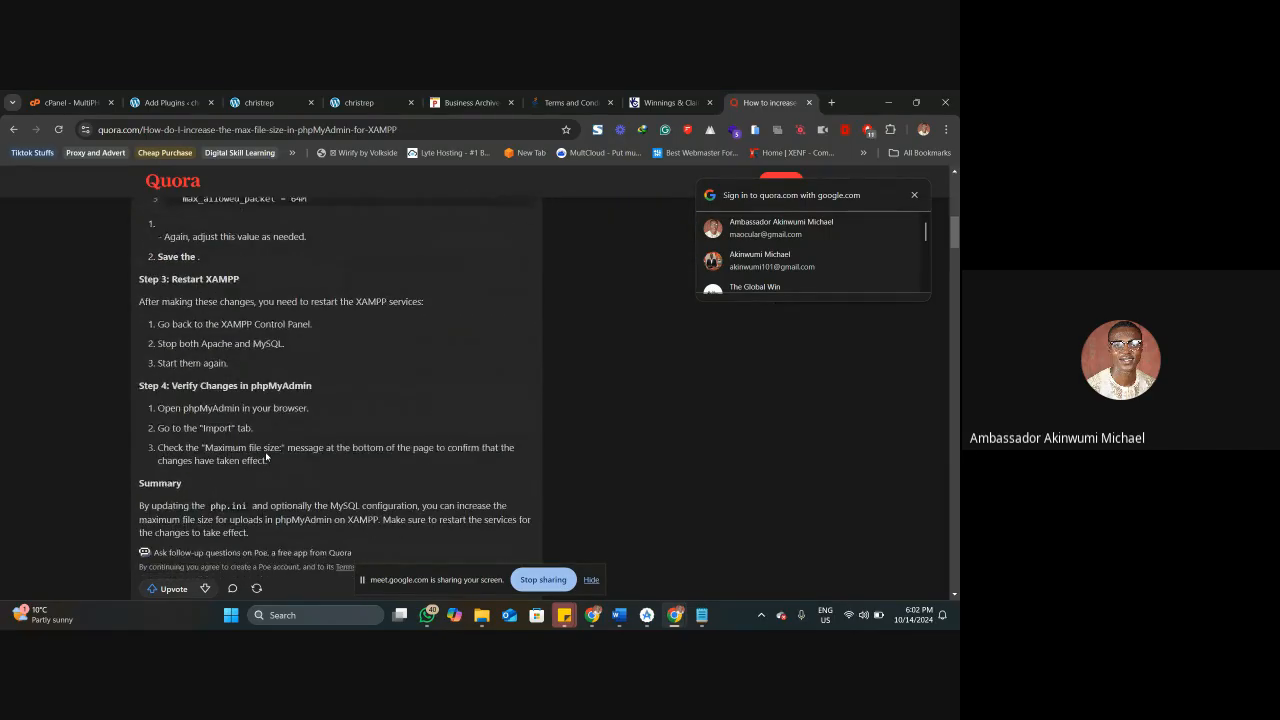
scroll(265, 457, "down", 4)
Return to the search results, open the W3Guy article on upload_max_filesize in XAMPP, and read where to edit php.ini.
key("alt+Left")
scroll(260, 467, "down", 2)
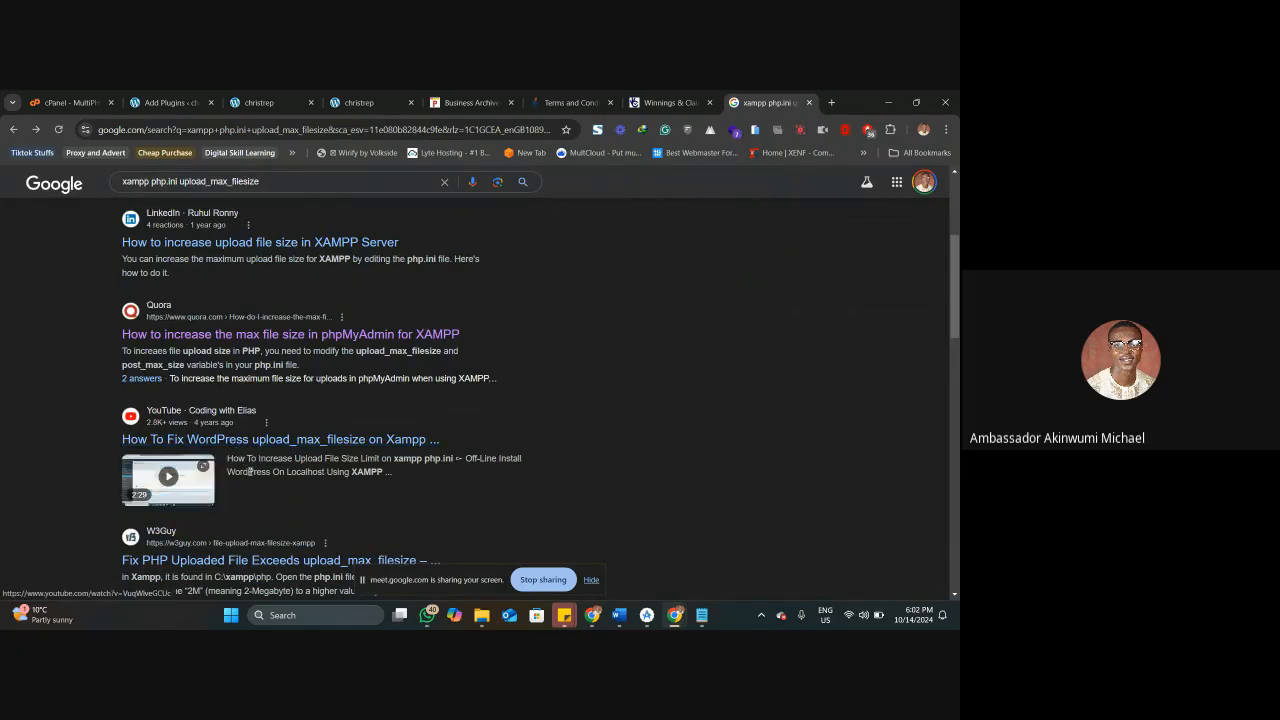
scroll(250, 475, "down", 2)
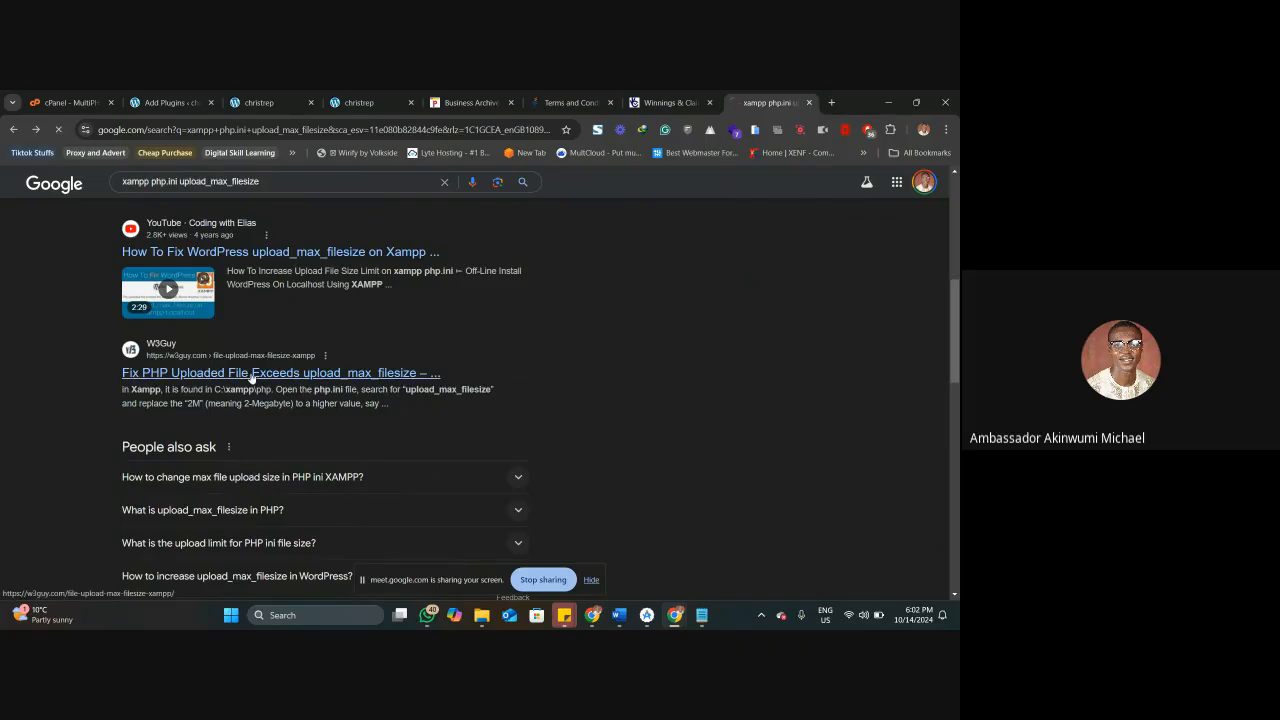
left_click(252, 374)
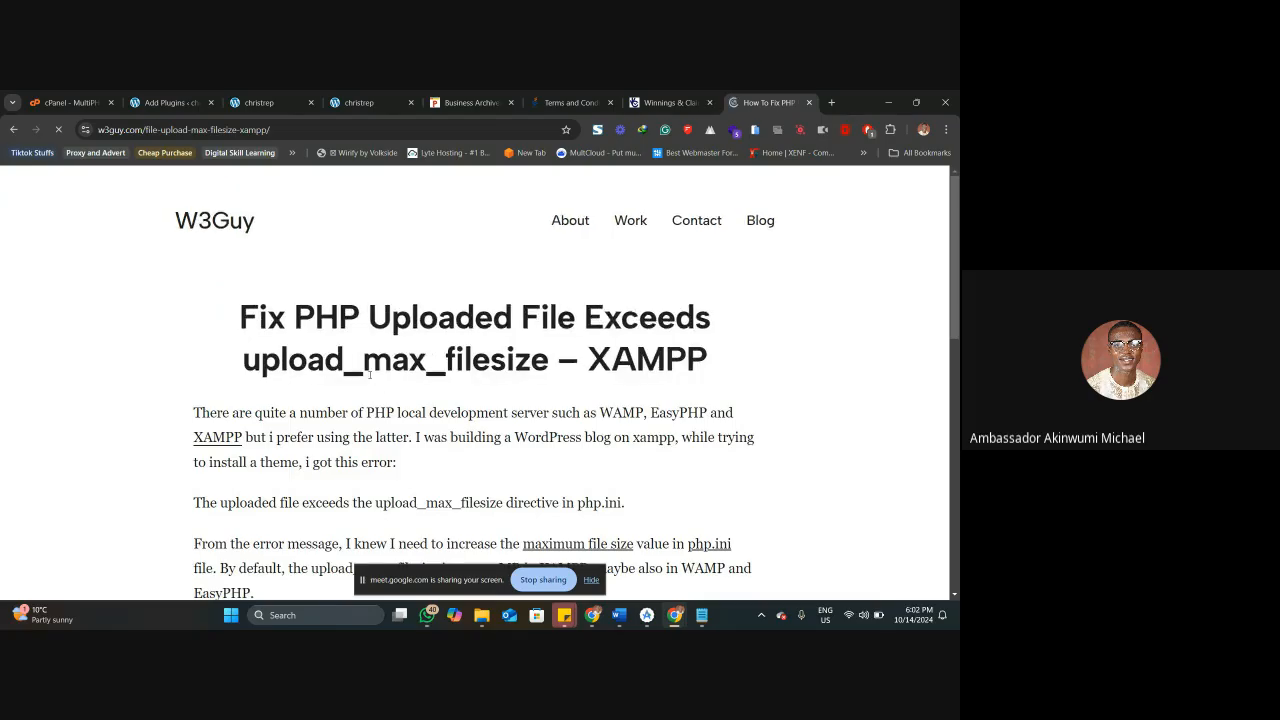
scroll(386, 354, "down", 3)
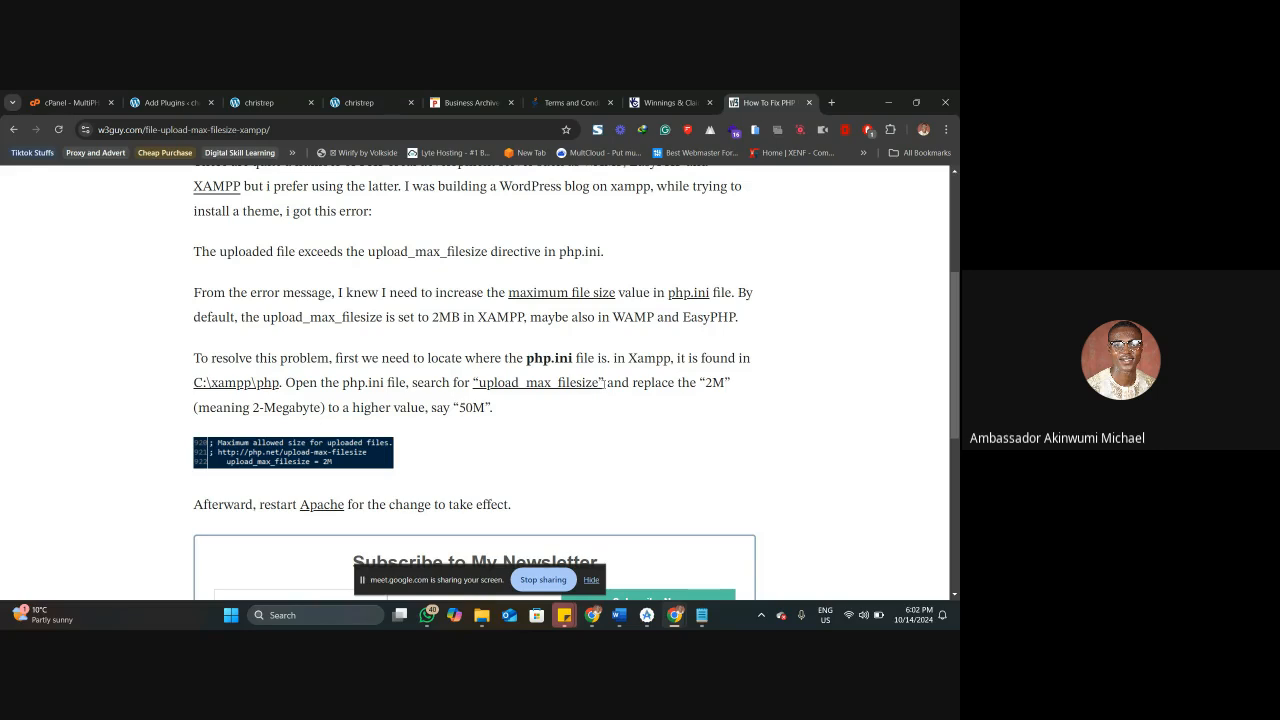
double_click(374, 382)
Switch to File Explorer and open the C: drive's xampp8\php folder in a new tab.
key("super")
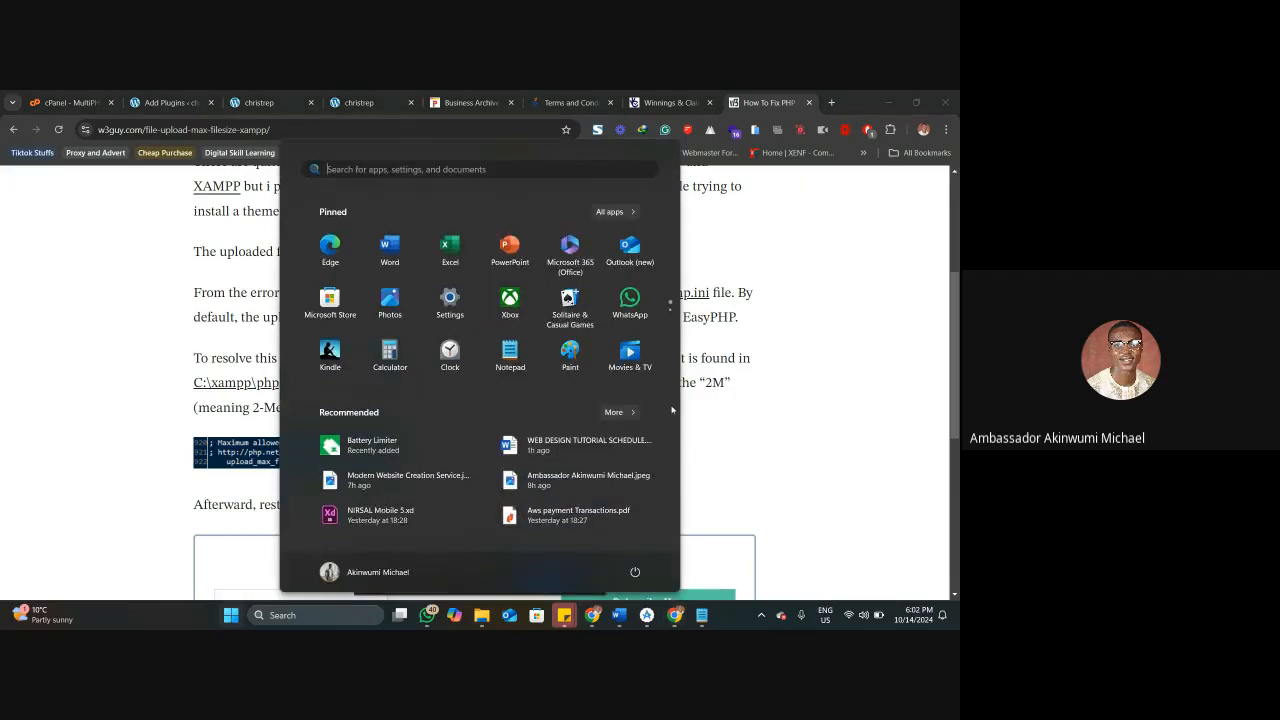
left_click(754, 437)
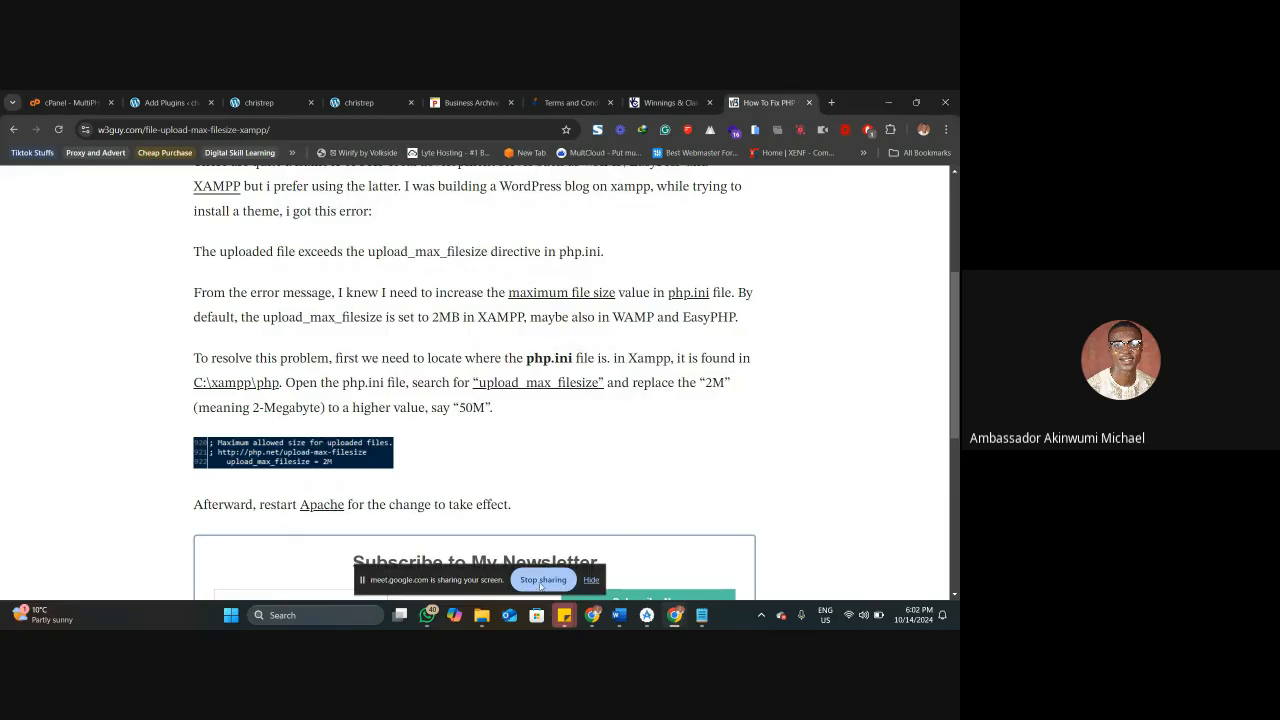
mouse_move(481, 617)
left_click(550, 540)
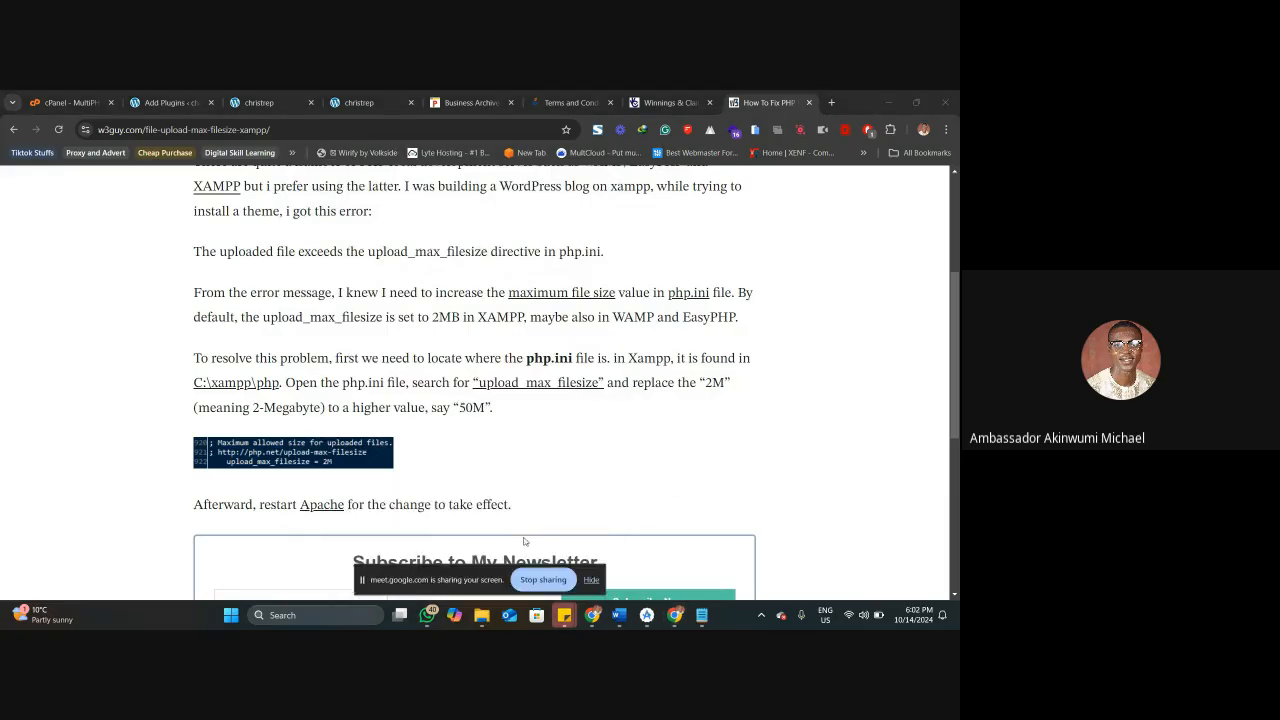
left_click(285, 357)
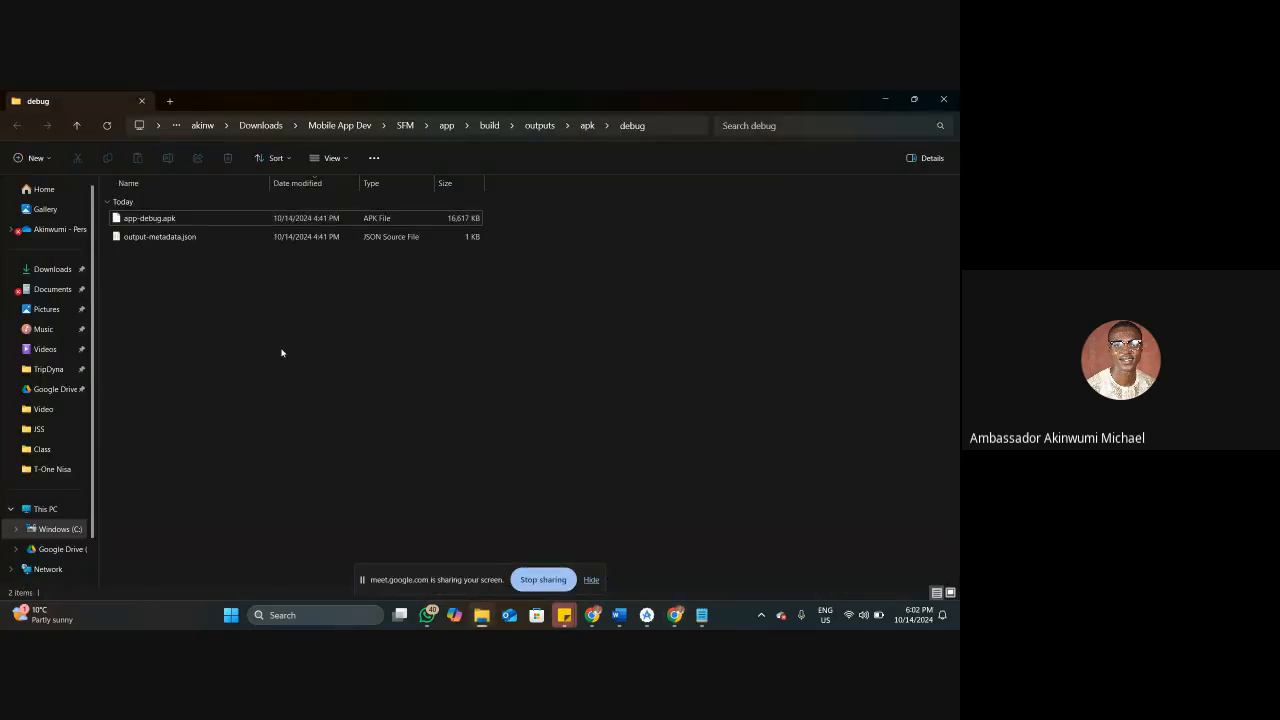
left_click(172, 103)
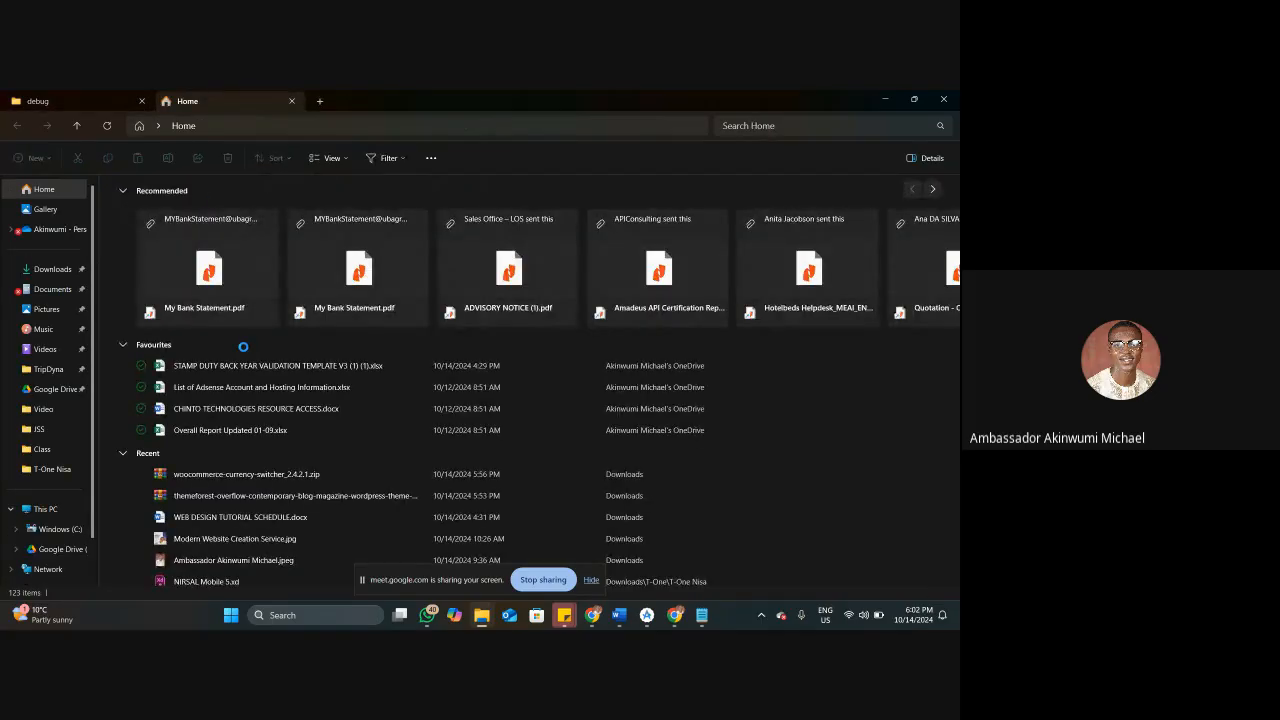
left_click(60, 530)
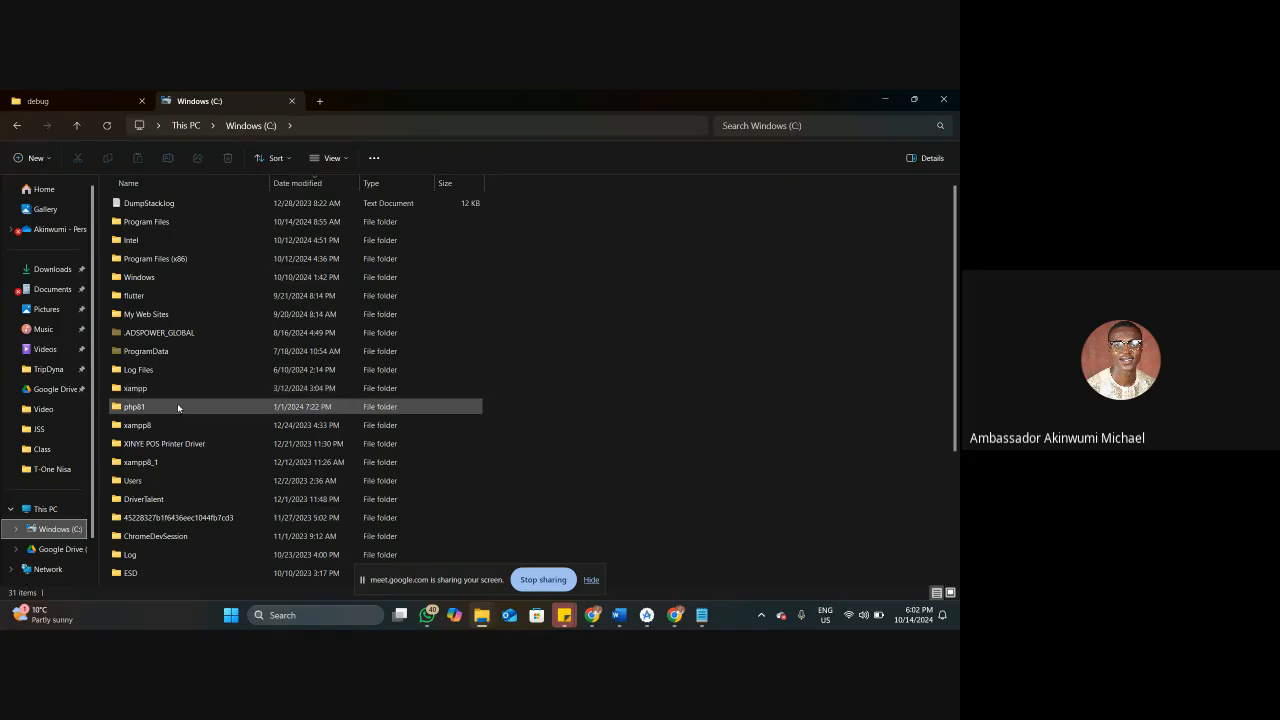
double_click(156, 428)
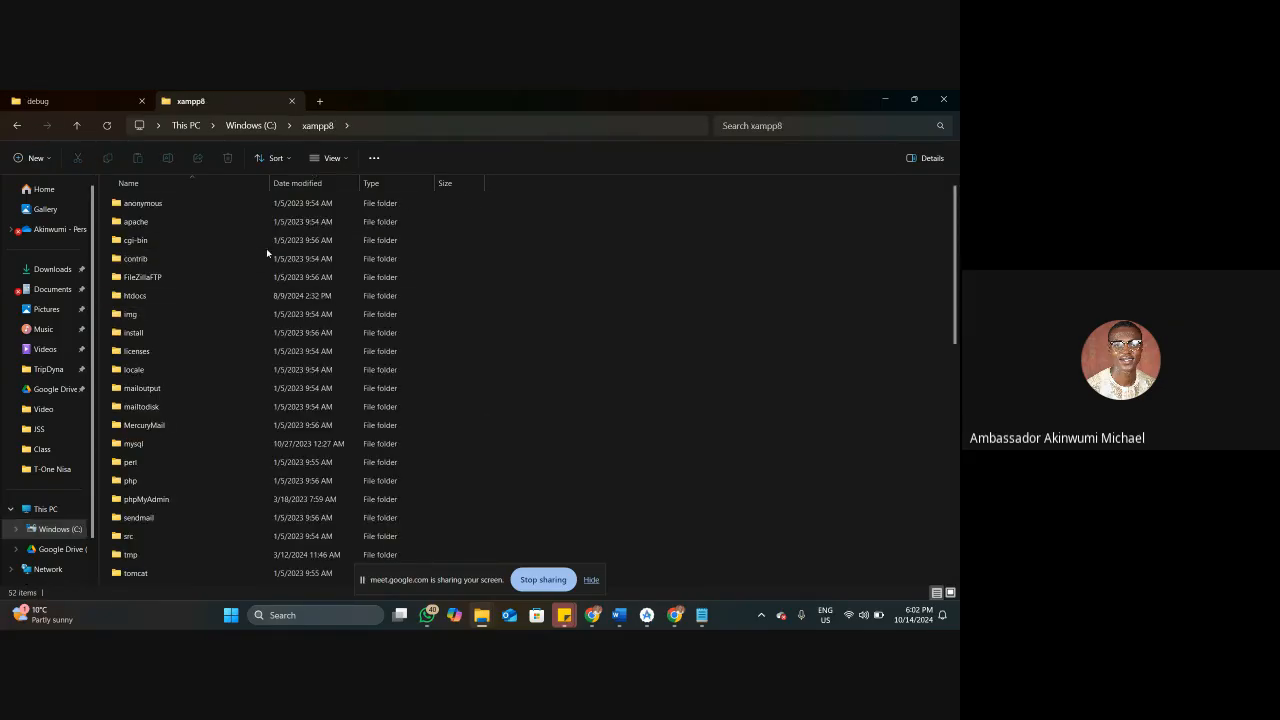
double_click(171, 480)
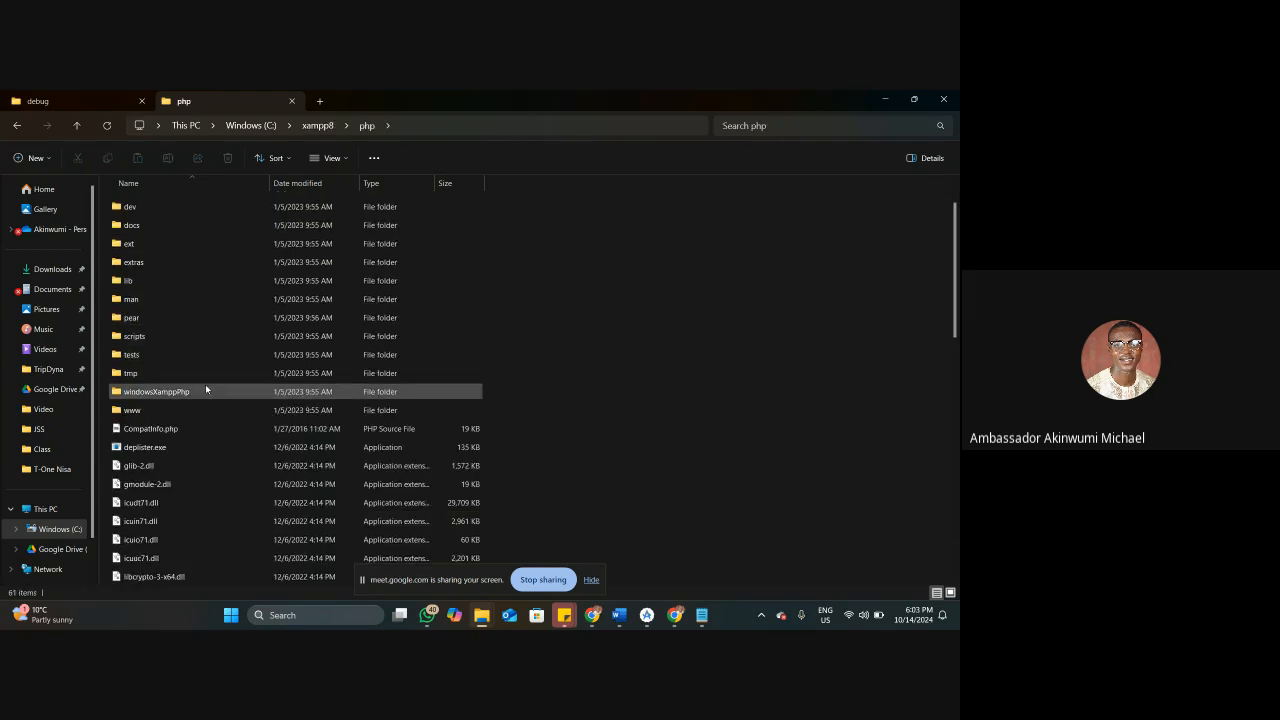
Find php.ini in the xampp8 php folder and open it with Notepad.
scroll(205, 386, "down", 5)
scroll(205, 386, "up", 5)
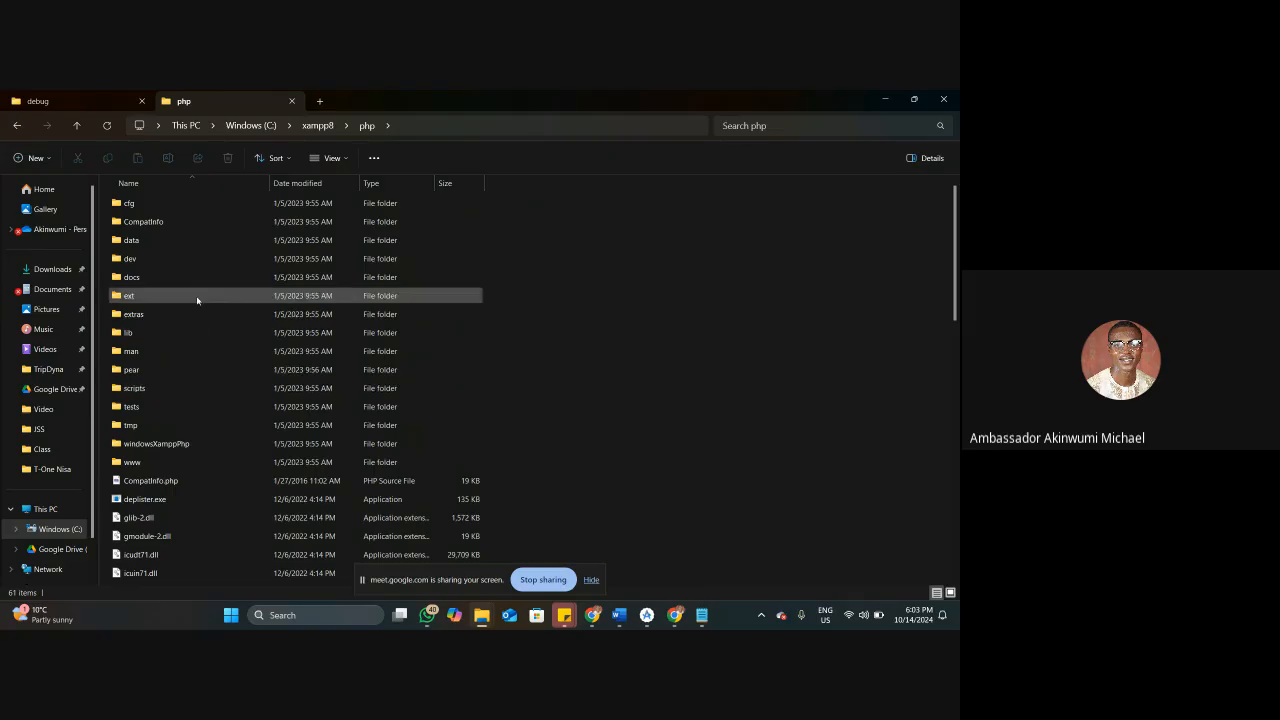
scroll(190, 380, "down", 10)
left_click(172, 373)
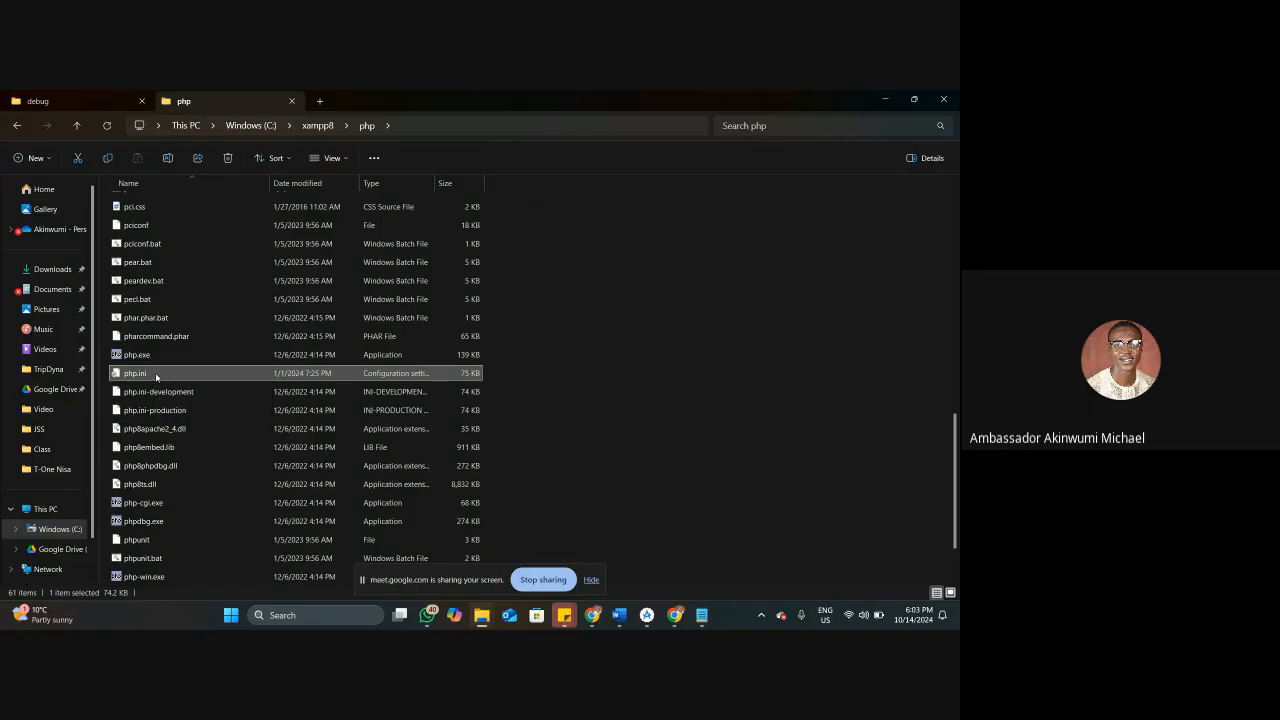
right_click(159, 376)
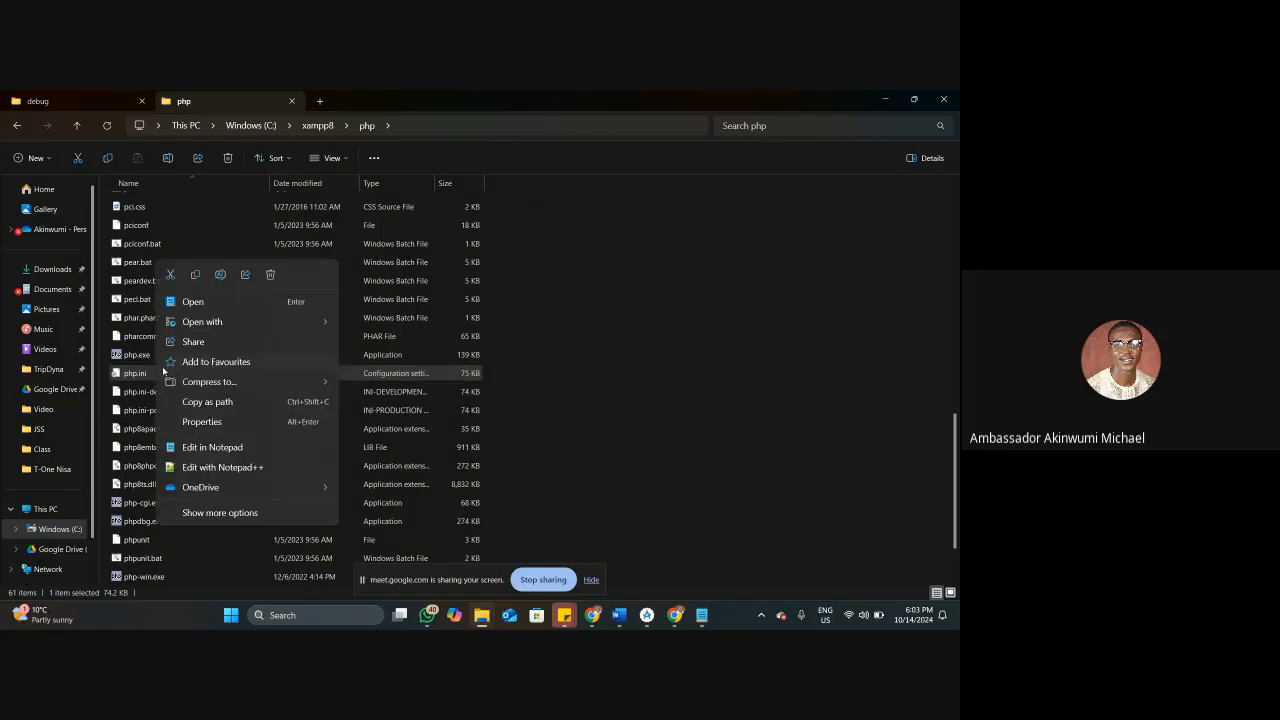
mouse_move(251, 322)
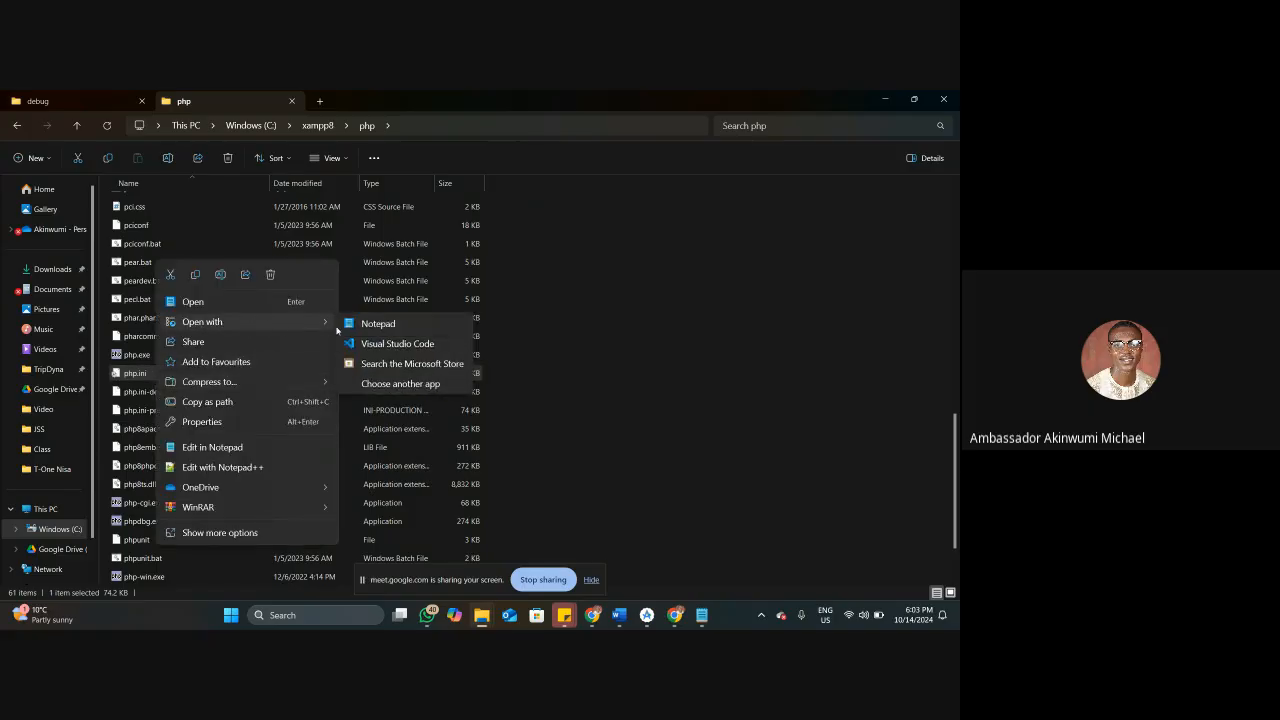
left_click(399, 325)
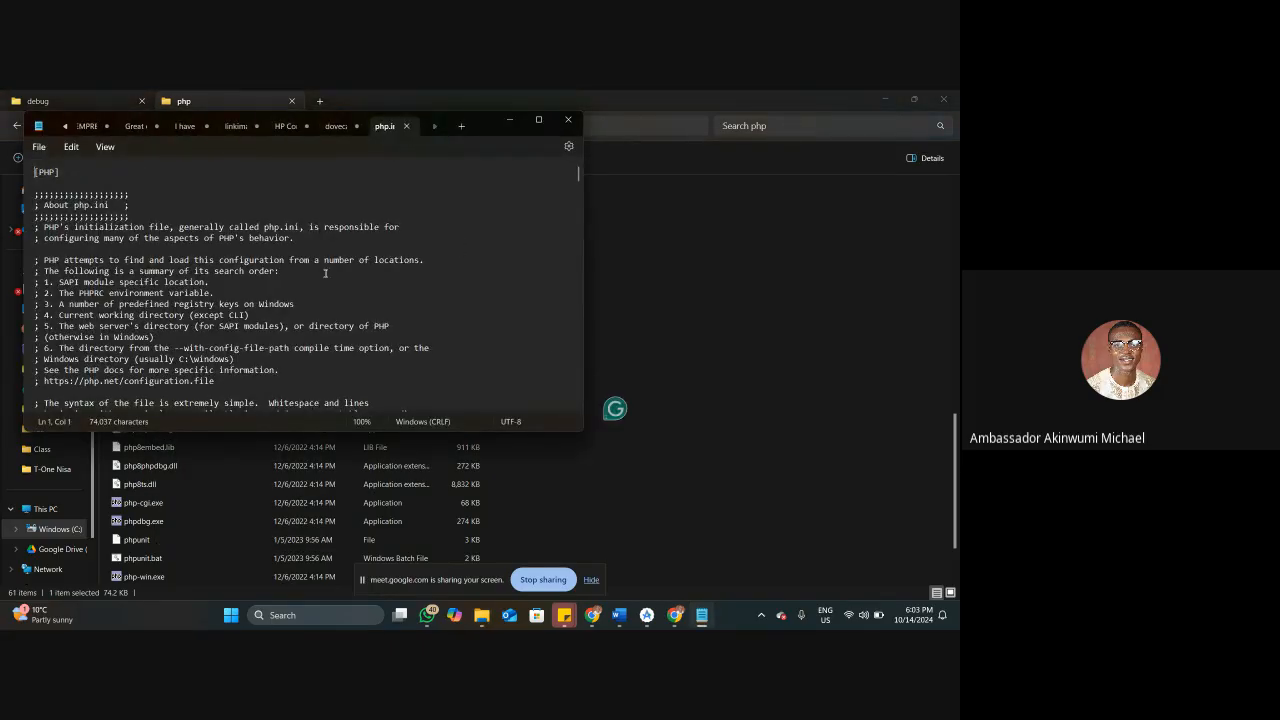
Skim the opening sections of php.ini, maximizing the Notepad window and enlarging the text to 130% for readability.
scroll(327, 275, "down", 5)
scroll(346, 330, "down", 4)
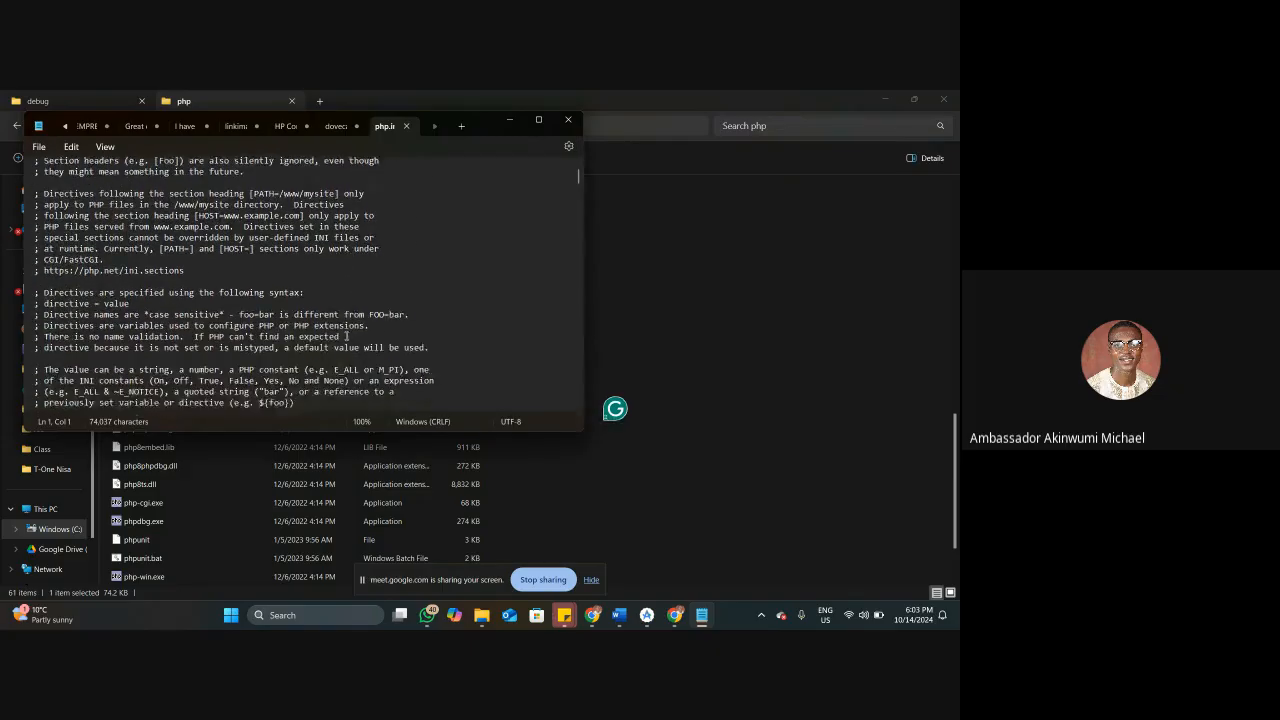
scroll(350, 345, "down", 4)
scroll(350, 345, "down", 9)
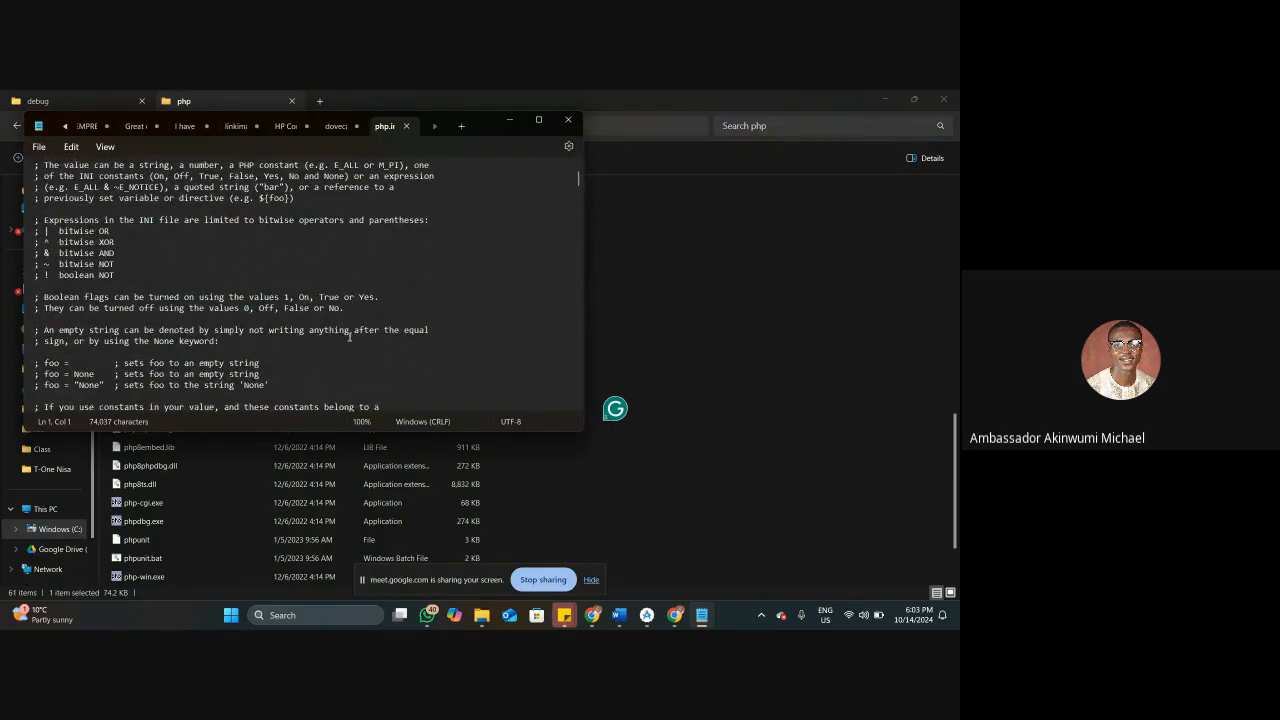
scroll(348, 338, "down", 10)
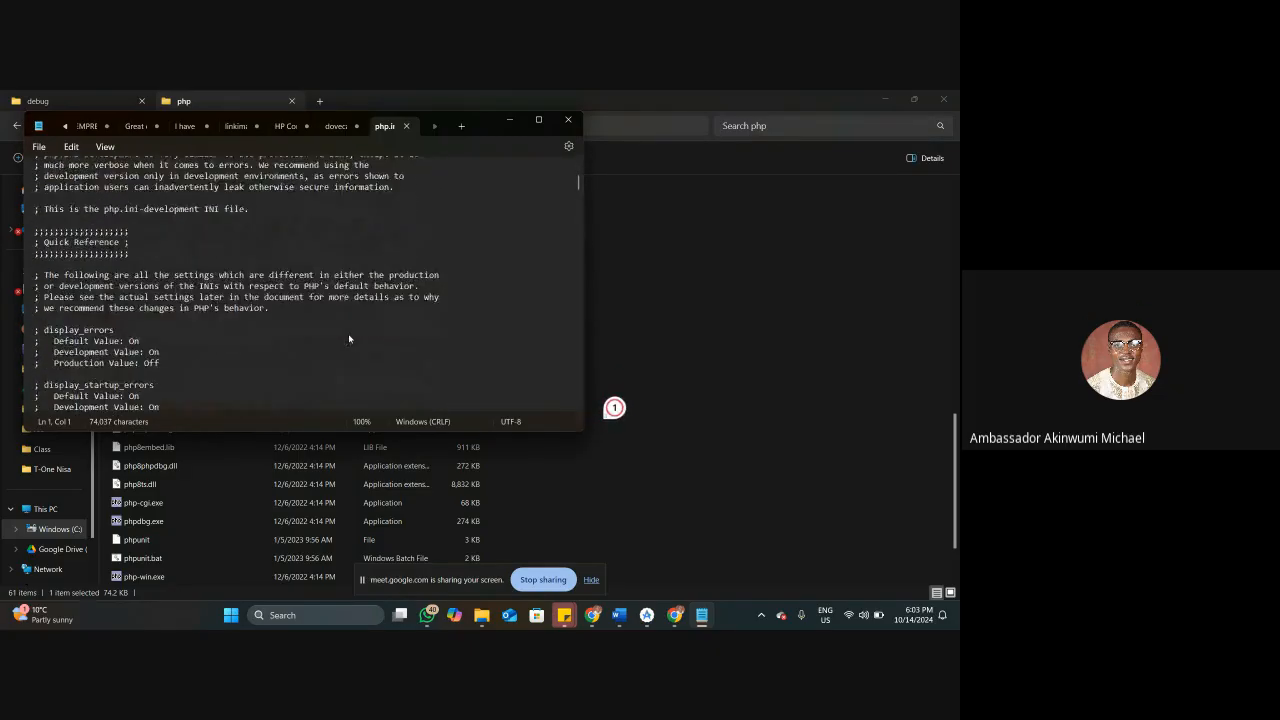
scroll(349, 339, "down", 4)
scroll(348, 339, "down", 18)
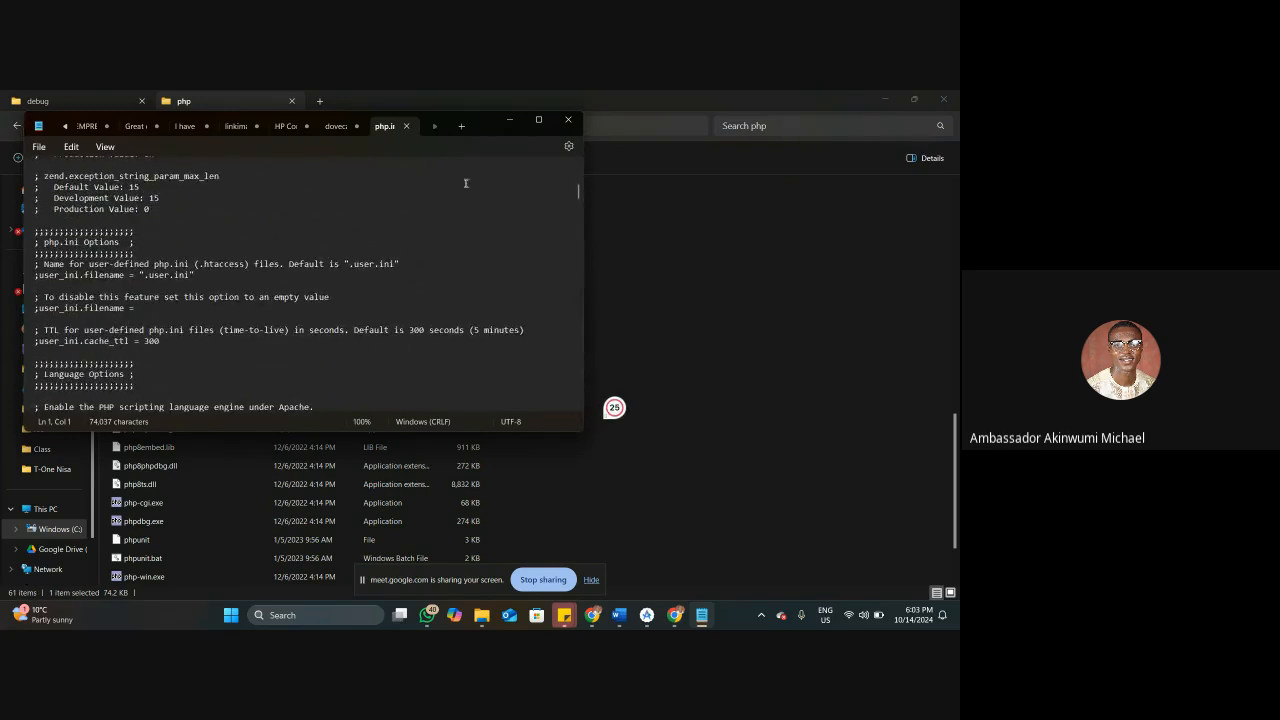
left_click(538, 120)
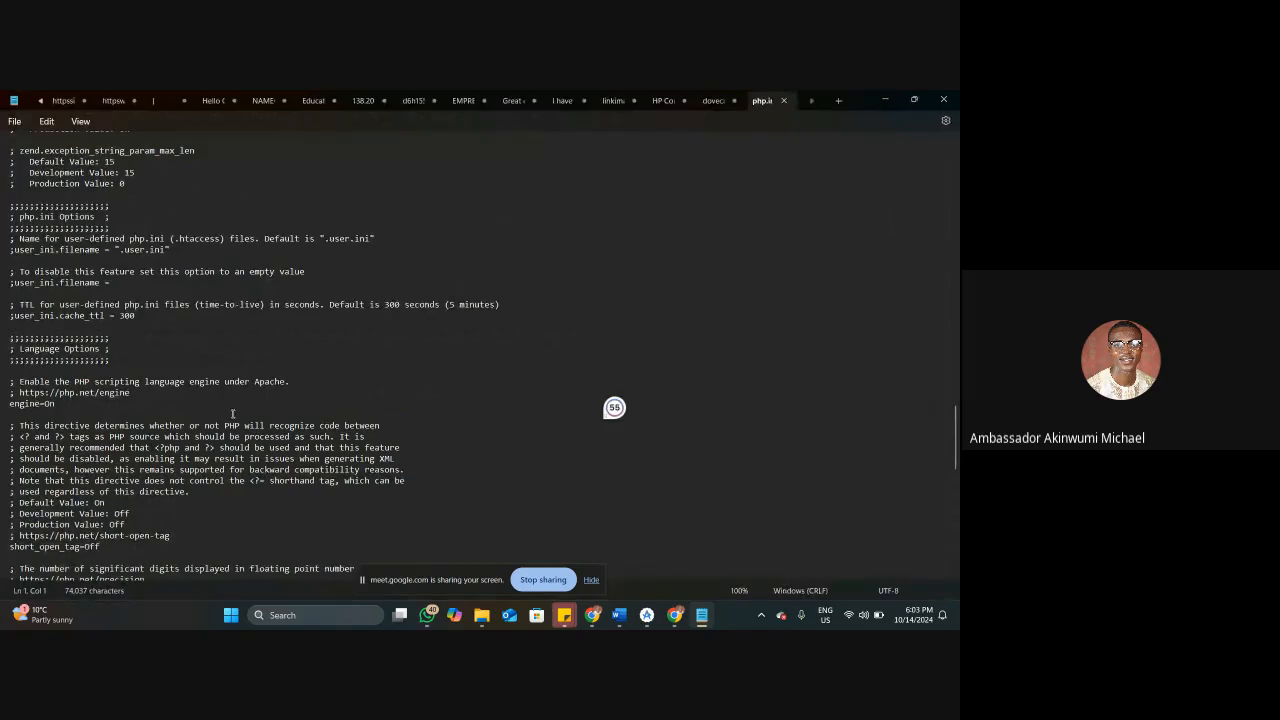
scroll(233, 418, "up", 3, "ctrl")
scroll(232, 420, "down", 4)
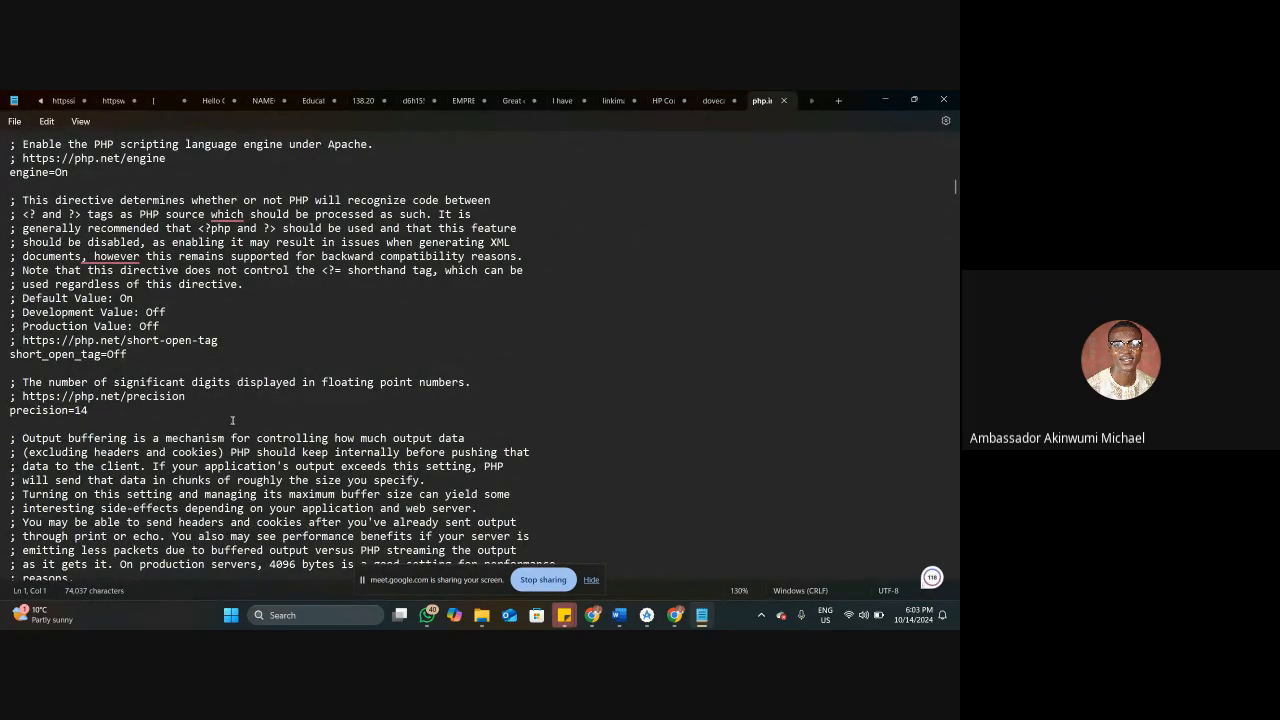
Search php.ini for "2M" and examine the memory_limit and max_input_vars lines under Resource Limits.
key("ctrl+f")
type("2M")
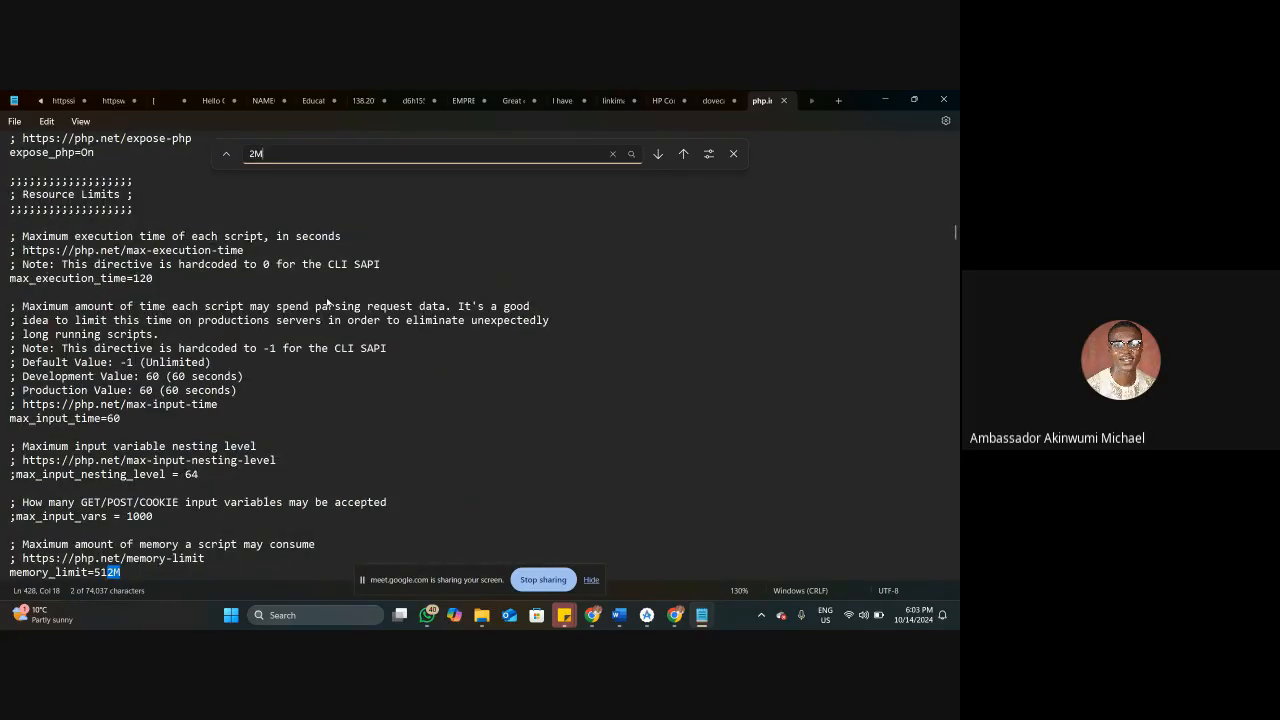
scroll(246, 476, "down", 2)
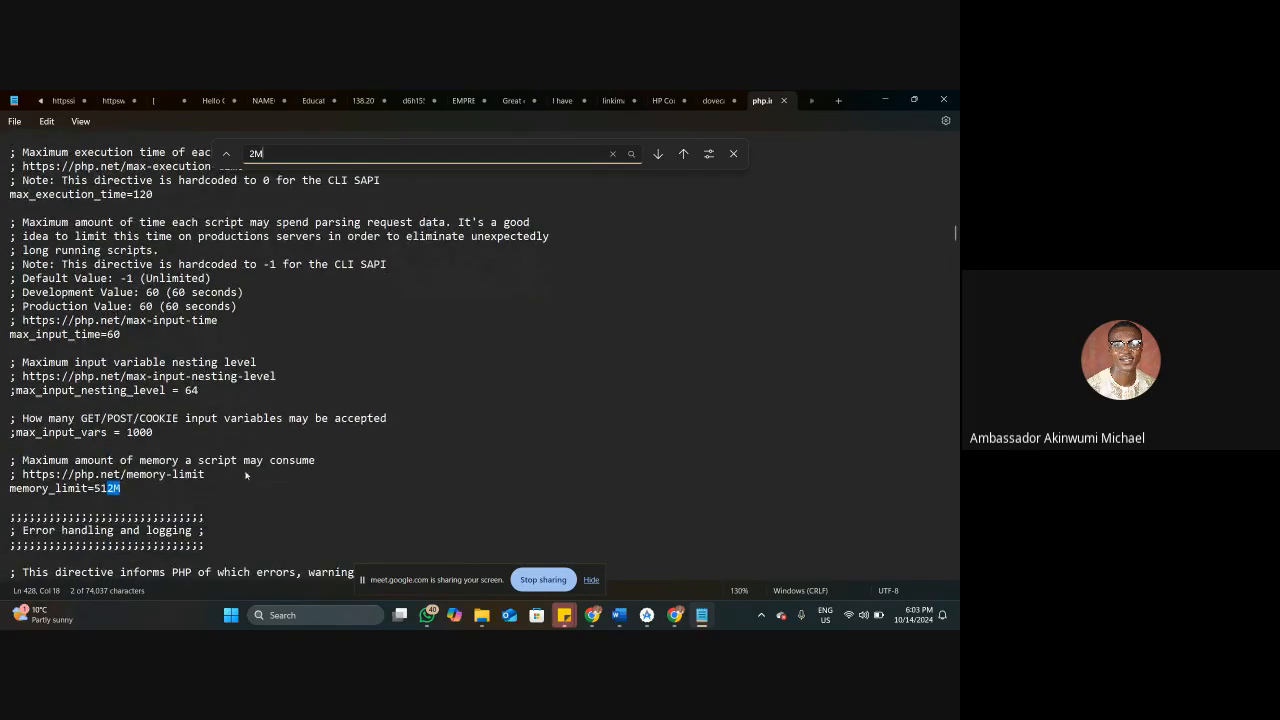
left_click(121, 488)
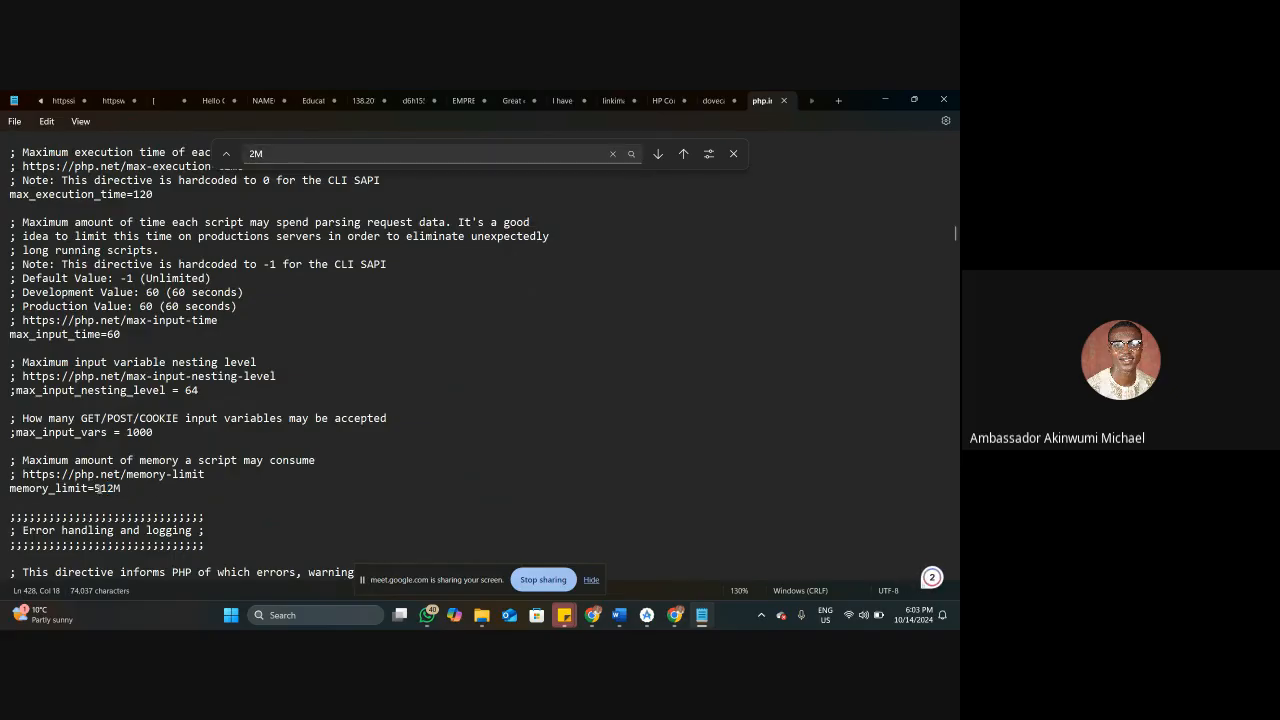
left_click(133, 432)
left_click(163, 432)
Switch to Chrome's cPanel MultiPHP INI Editor tab and highlight the memory_limit directive name for comparison with php.ini.
mouse_move(675, 615)
left_click(697, 557)
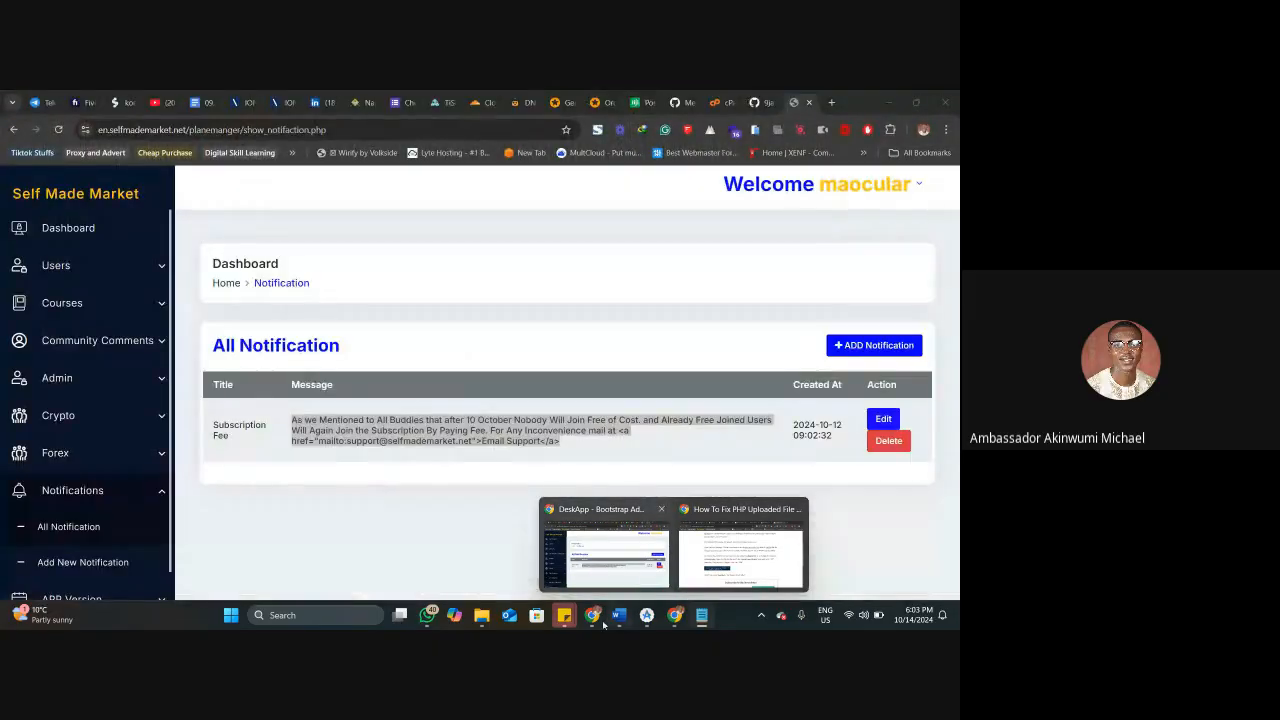
mouse_move(602, 618)
mouse_move(676, 612)
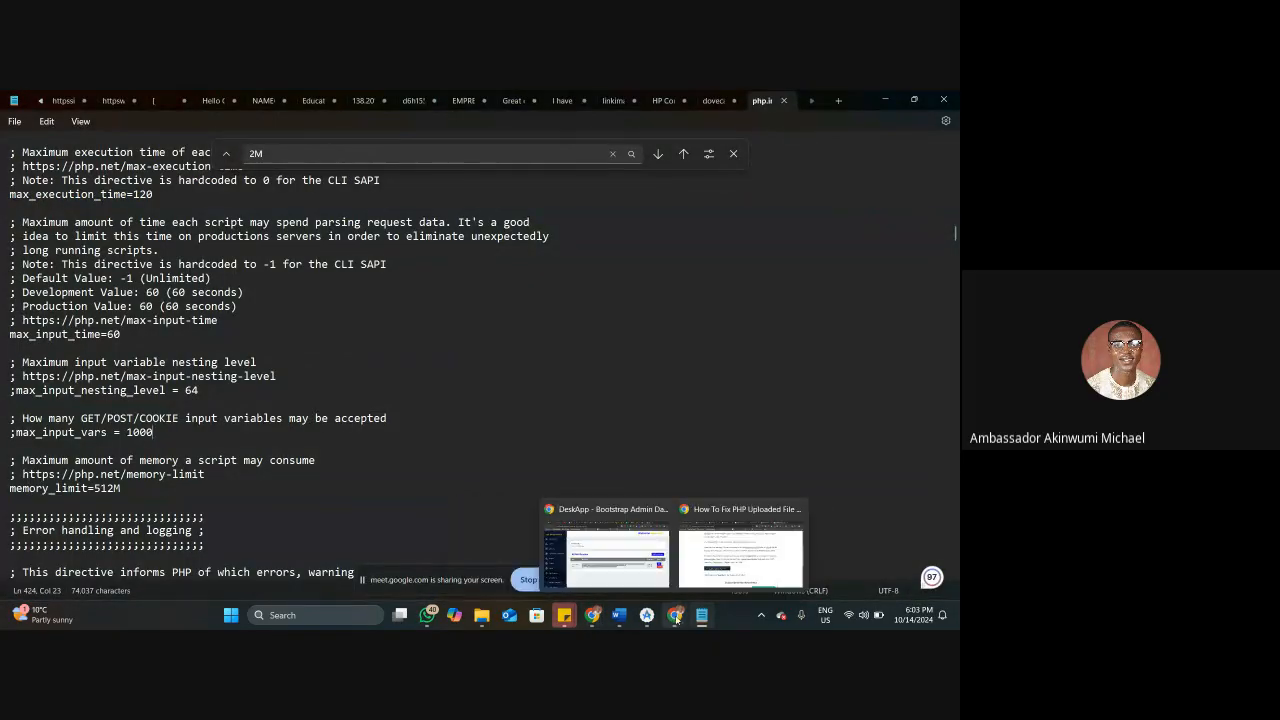
left_click(725, 545)
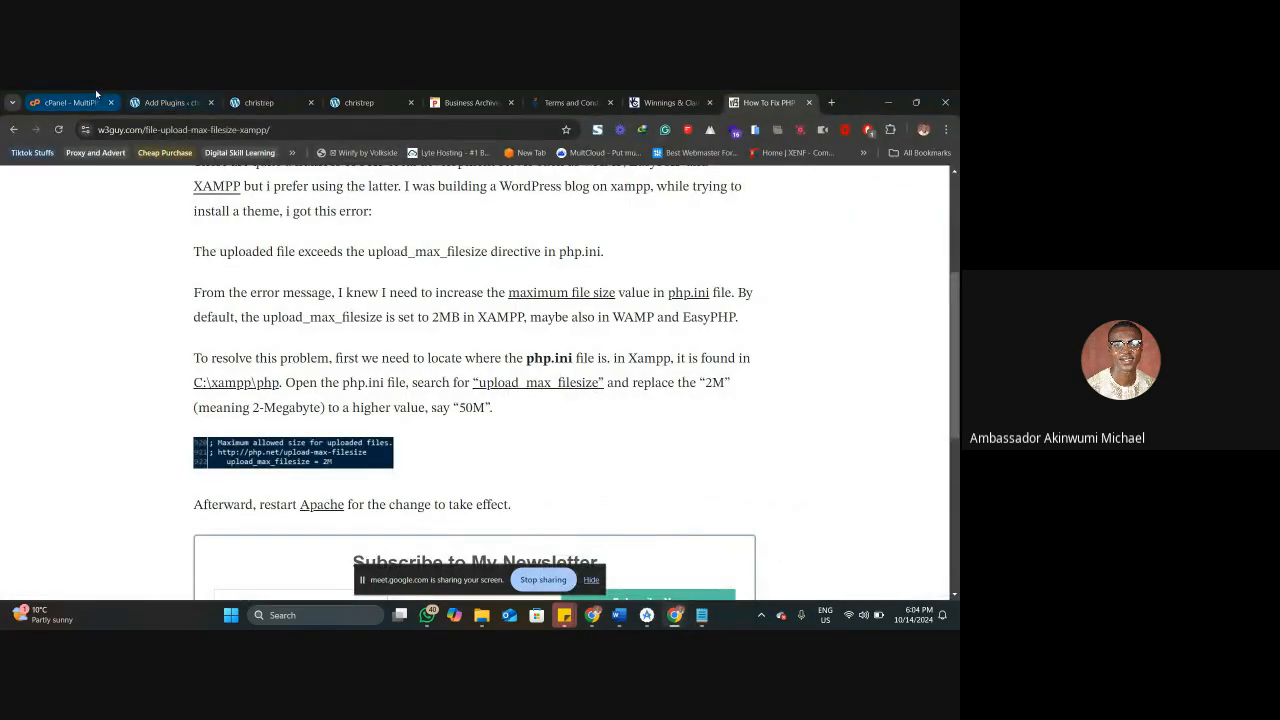
left_click(70, 102)
scroll(326, 341, "up", 1)
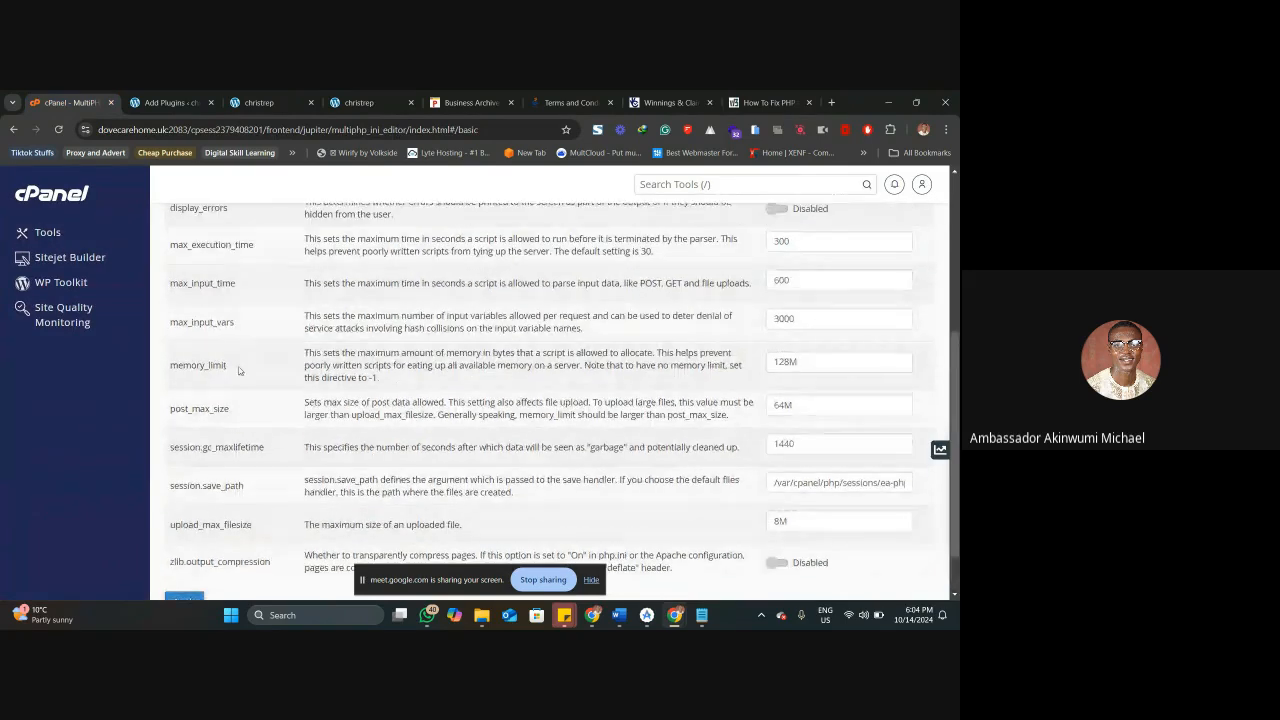
left_click_drag(227, 364, 171, 364)
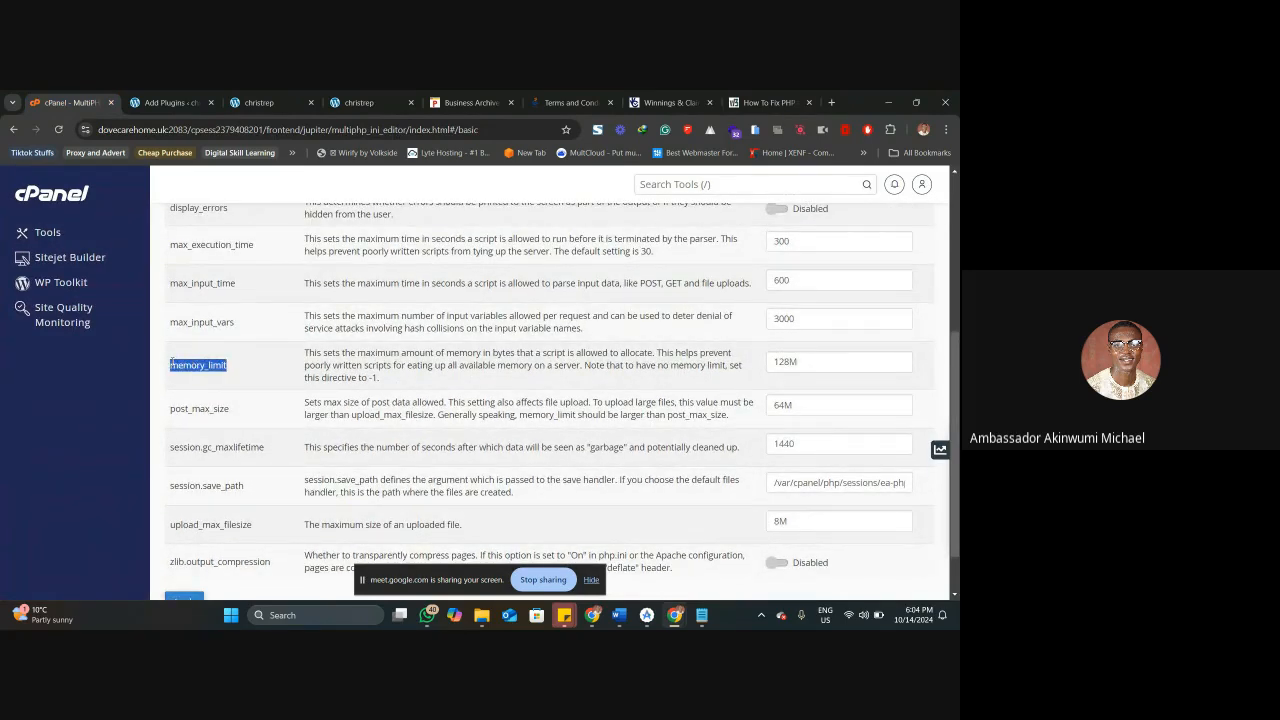
Compare the memory_limit and max_execution_time directives in Notepad's php.ini with those in cPanel's MultiPHP INI Editor, highlighting them.
key("alt+Tab")
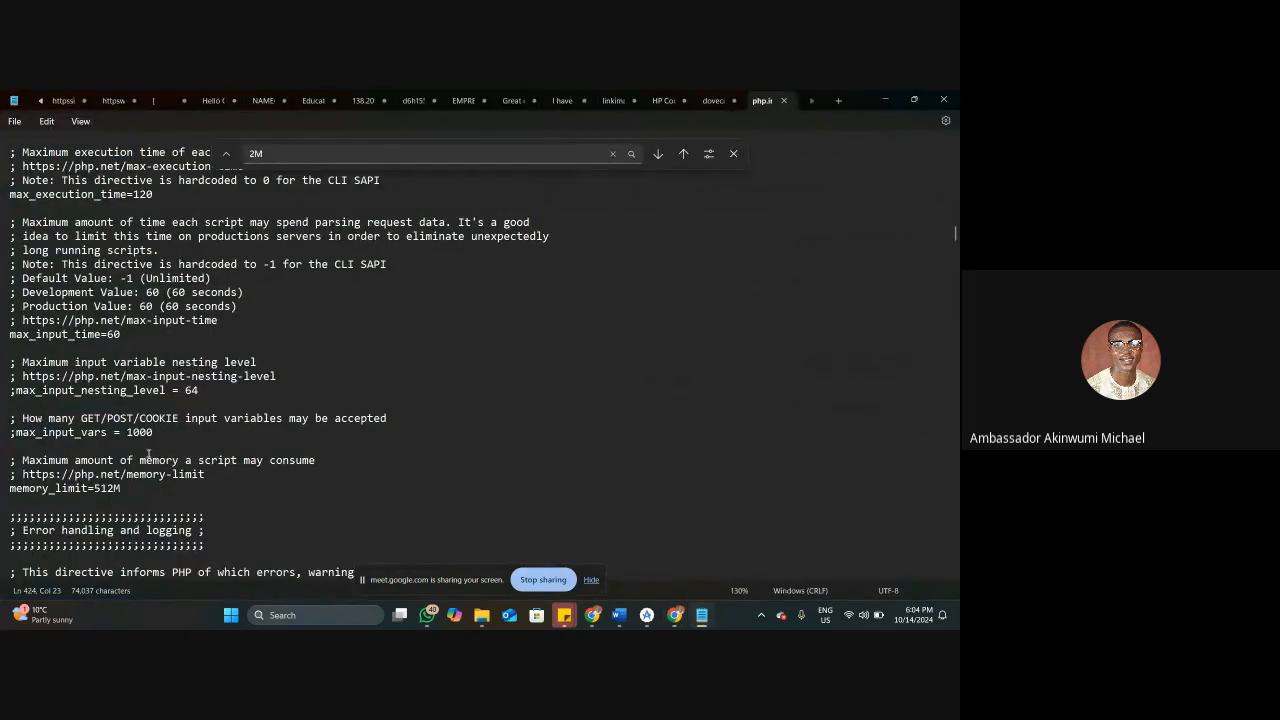
left_click_drag(123, 488, 5, 492)
left_click(125, 487)
left_click_drag(168, 194, 5, 202)
key("alt+Tab")
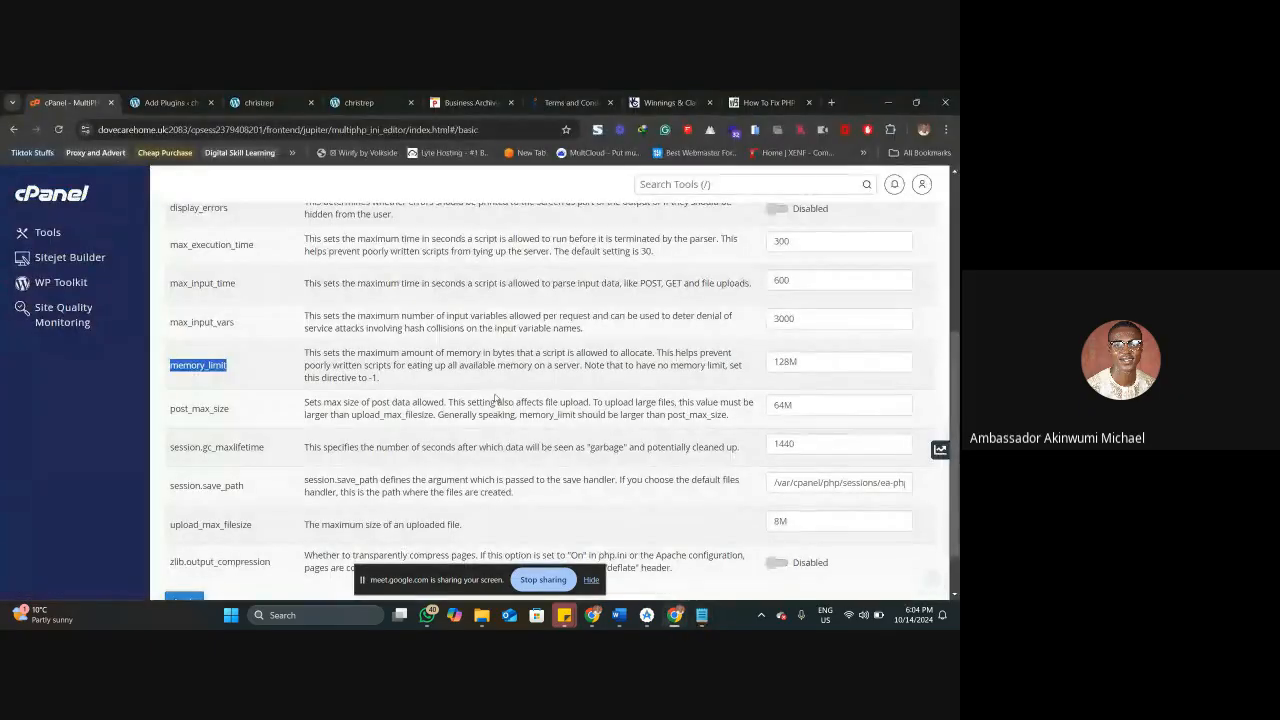
scroll(250, 320, "up", 1)
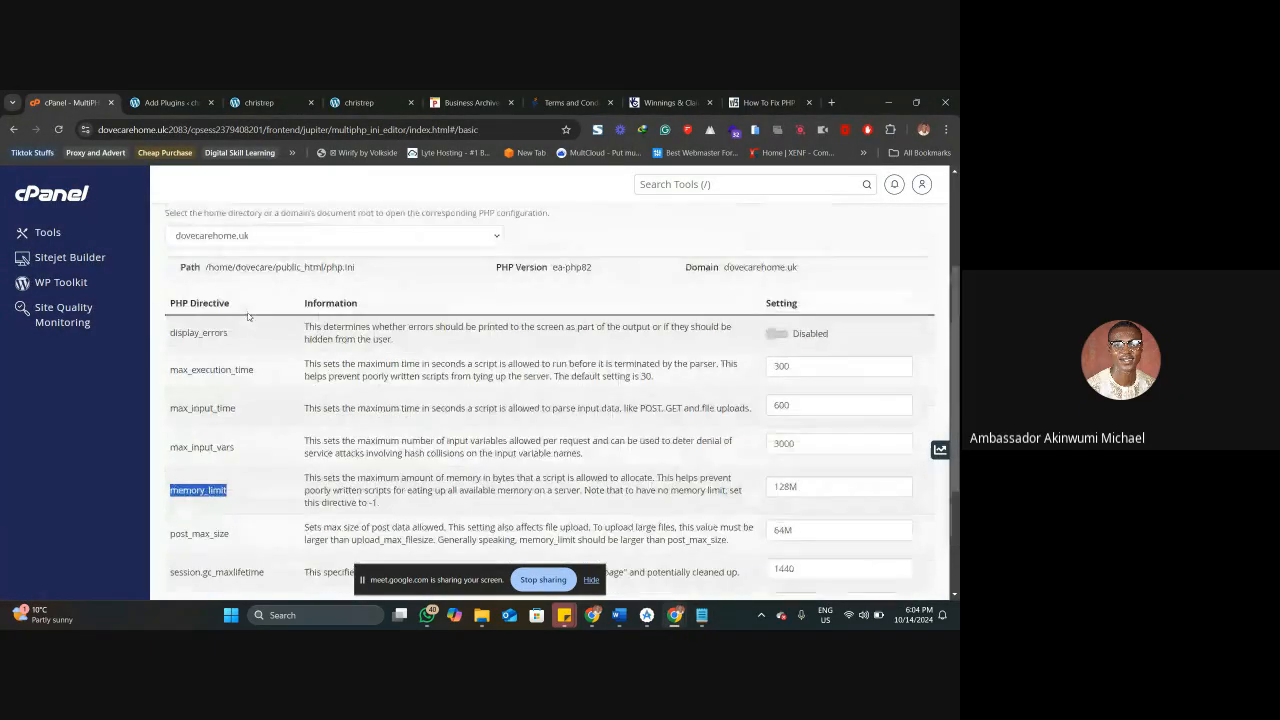
left_click_drag(255, 370, 829, 358)
key("alt+Tab")
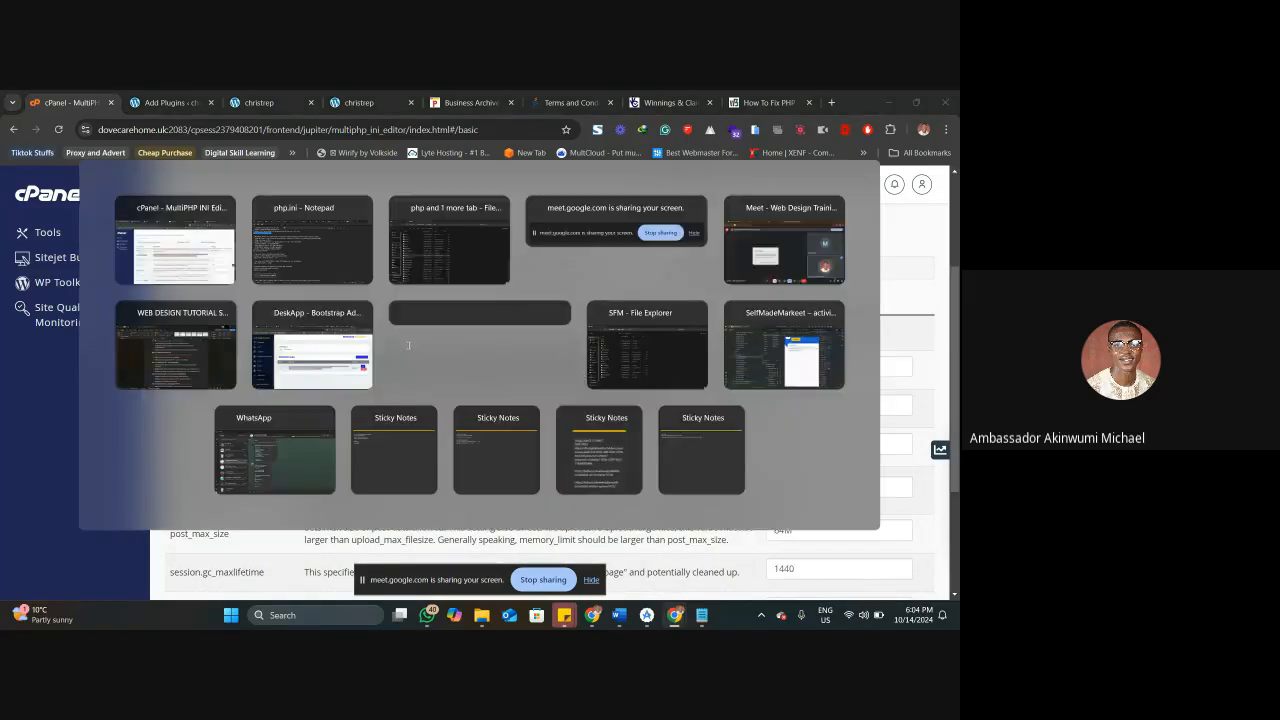
left_click(176, 194)
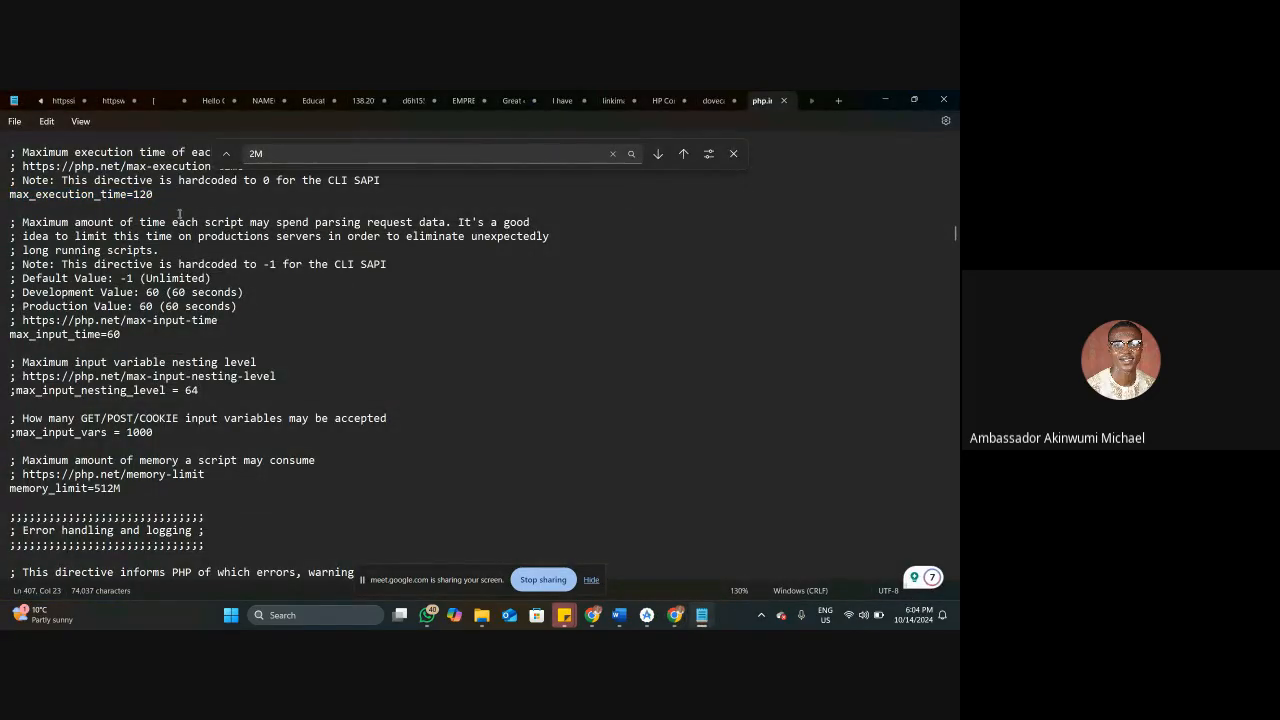
Highlight max_input_time in php.ini and compare it with the max_input_time setting in cPanel's MultiPHP INI Editor.
left_click_drag(68, 334, 66, 341)
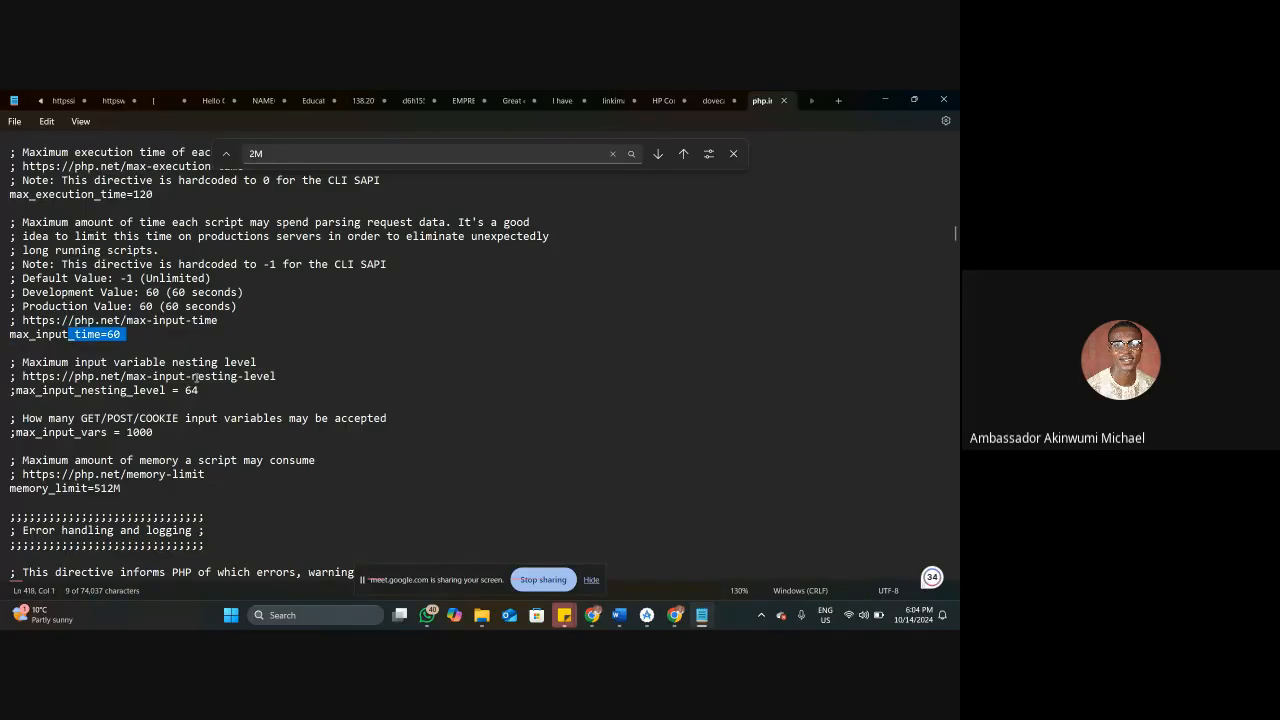
key("alt+Tab")
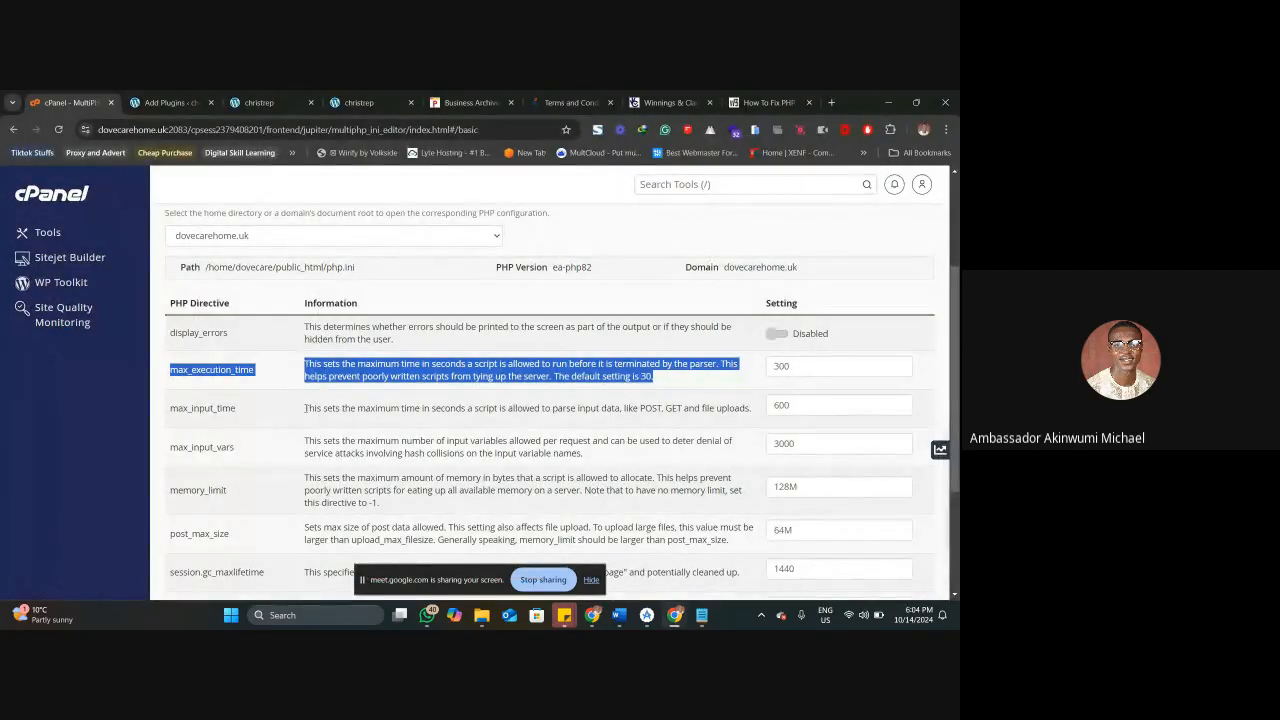
left_click_drag(472, 408, 166, 406)
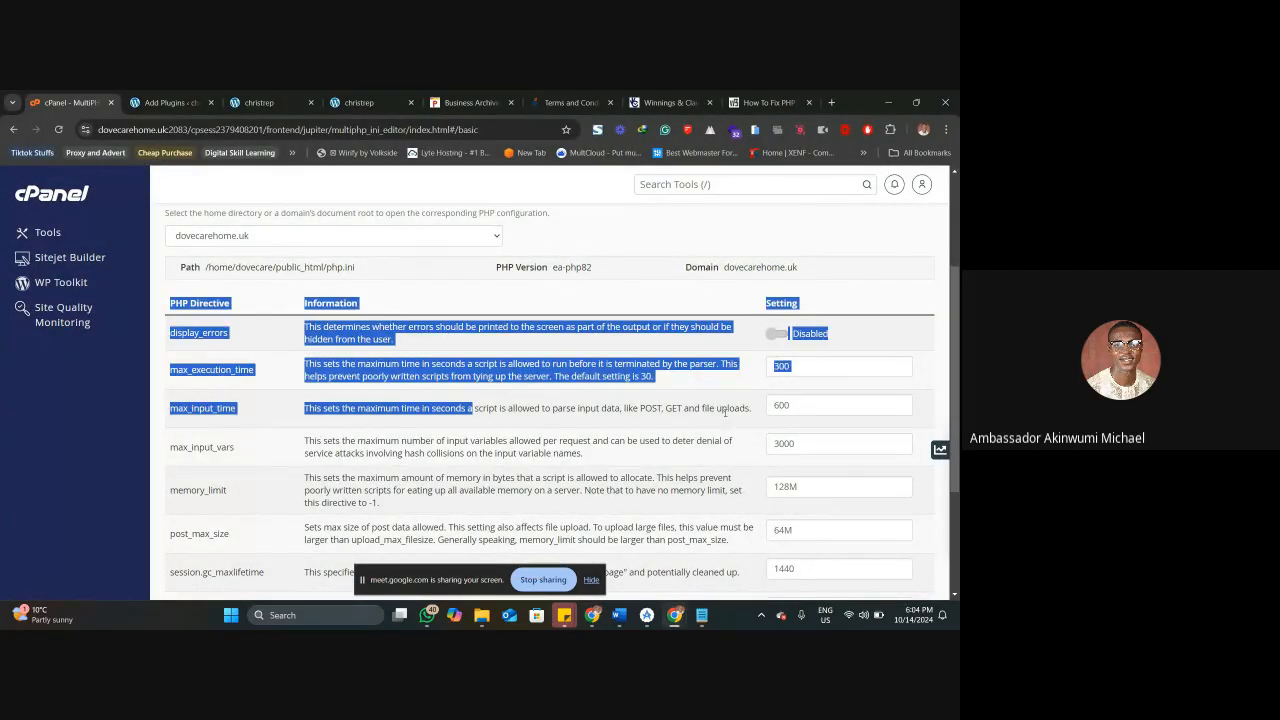
left_click(785, 409)
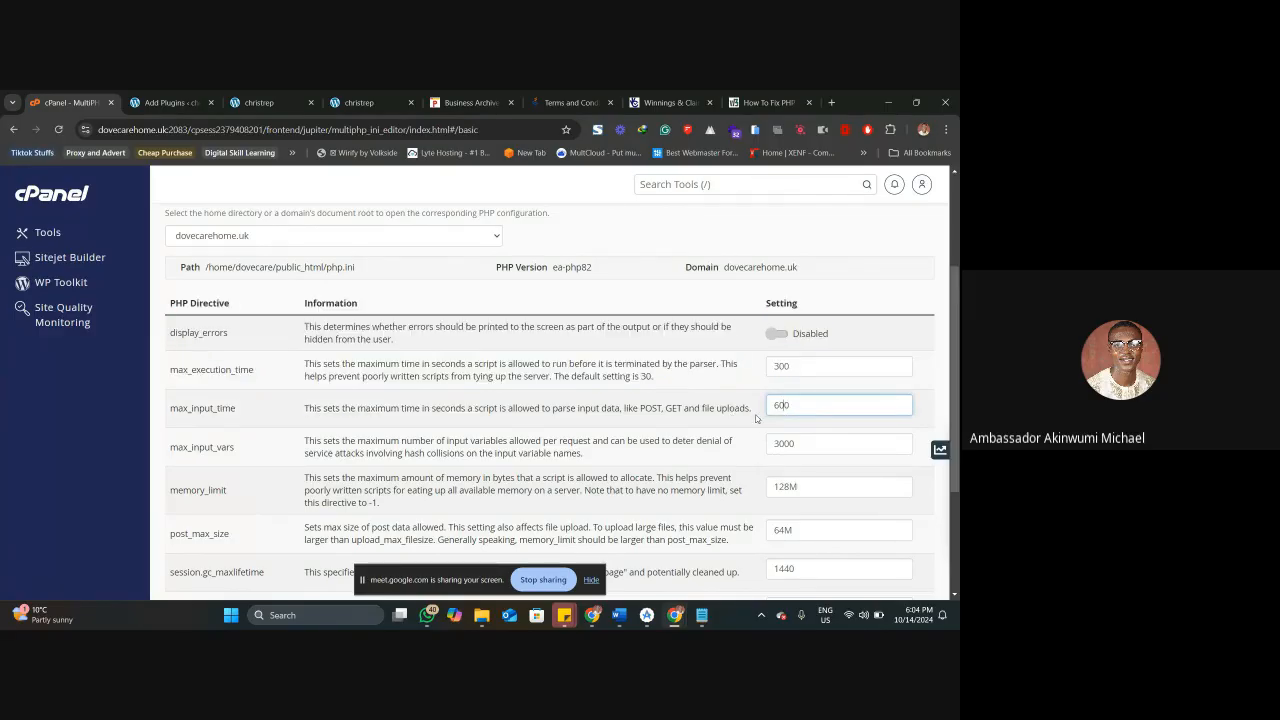
Switch to Notepad, skim php.ini's Error handling and logging section, and close the file, leaving Notepad minimized.
key("alt+Tab")
scroll(316, 395, "down", 5)
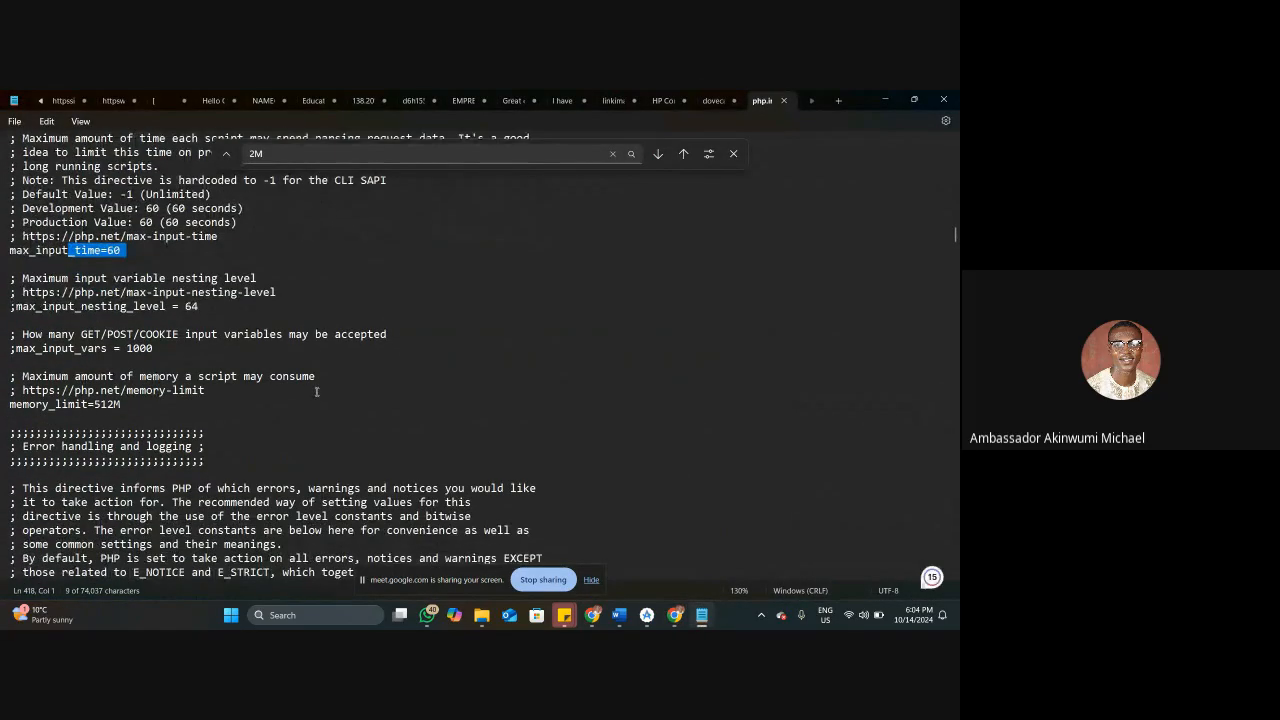
scroll(316, 395, "down", 19)
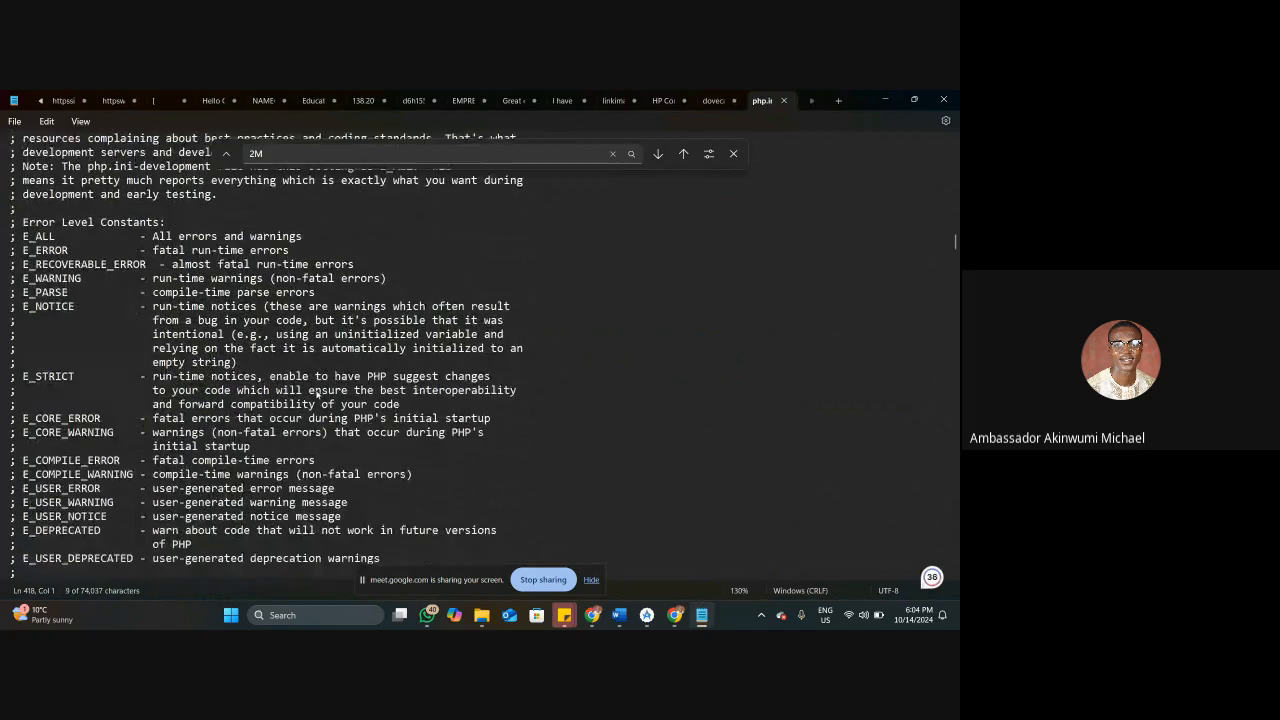
scroll(316, 395, "down", 7)
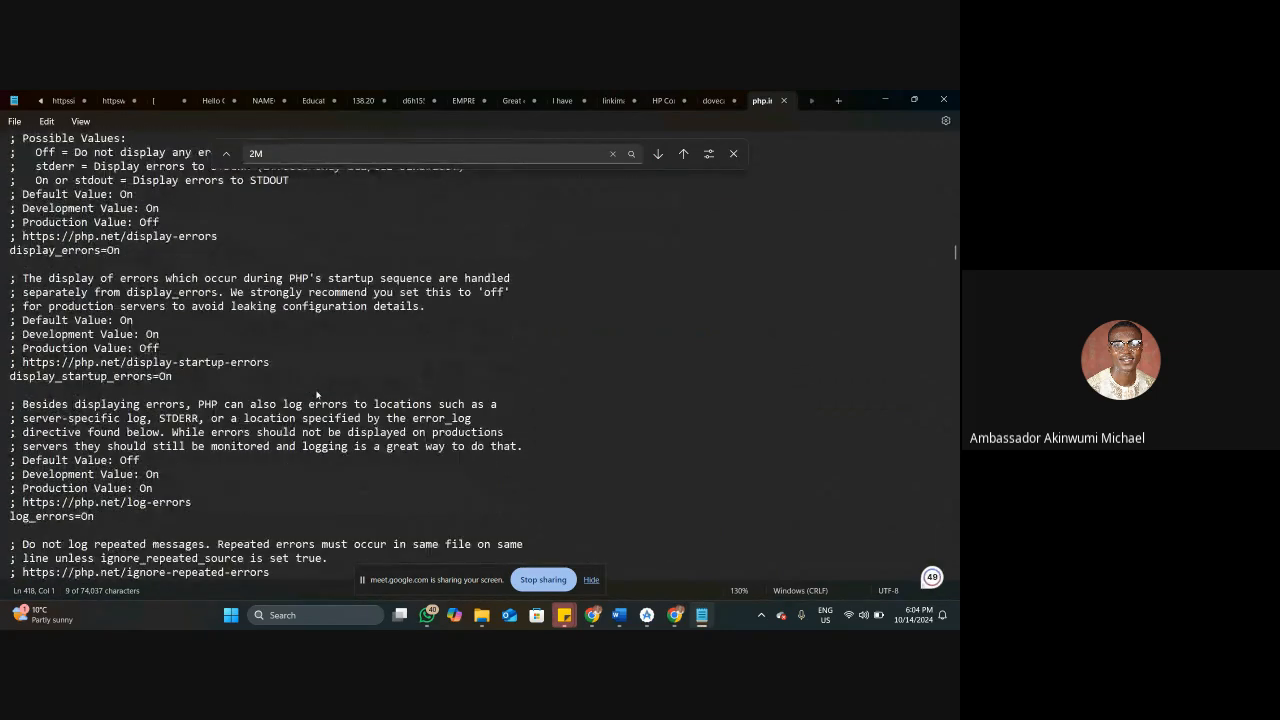
scroll(317, 395, "down", 13)
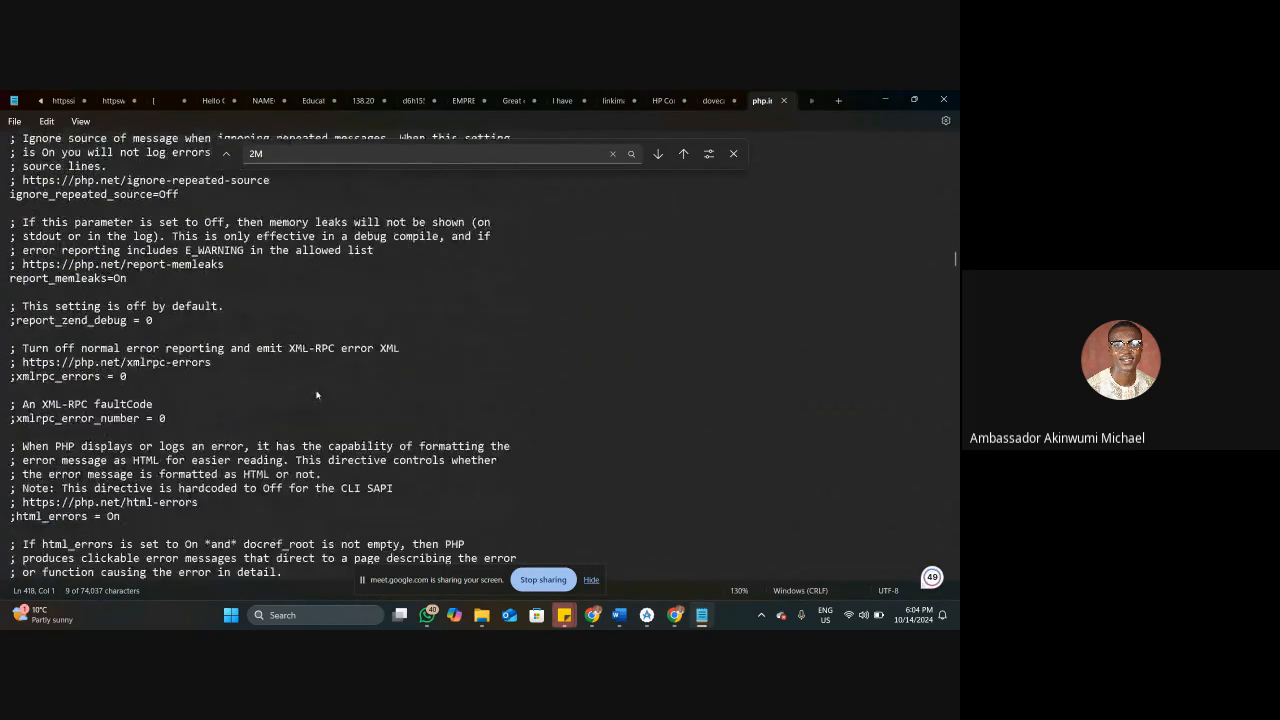
scroll(316, 390, "down", 10)
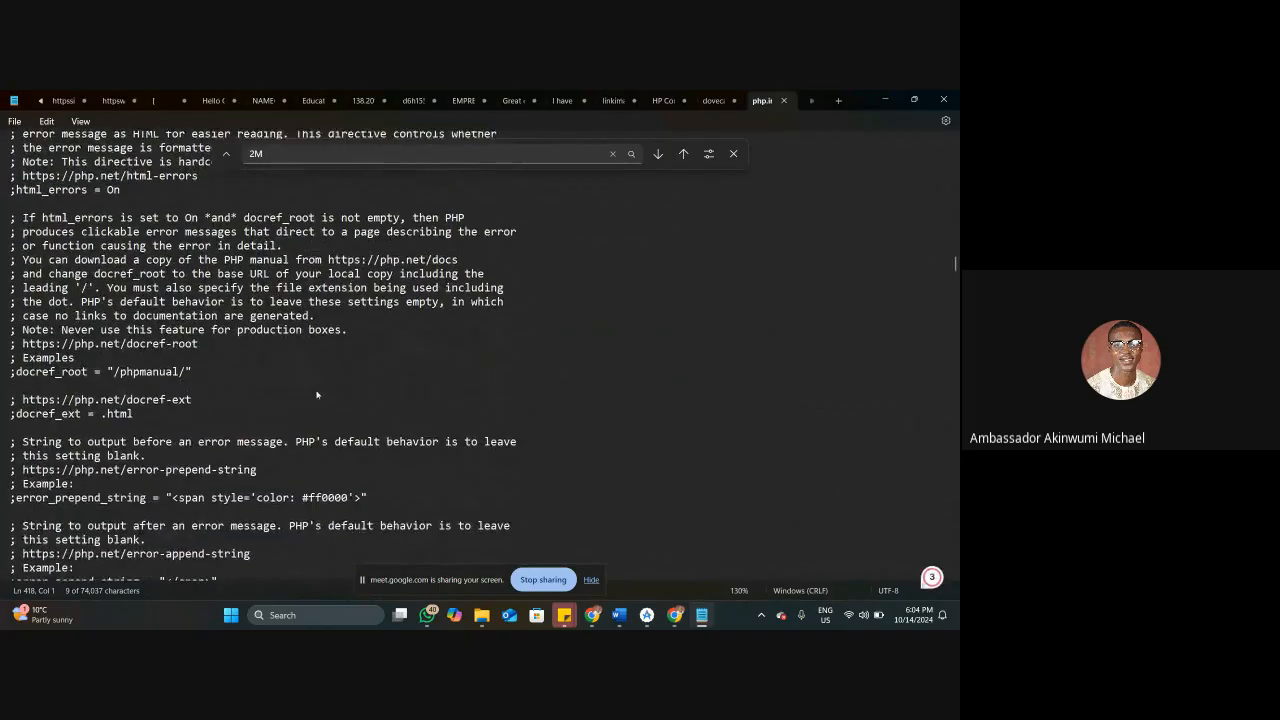
scroll(328, 391, "down", 5)
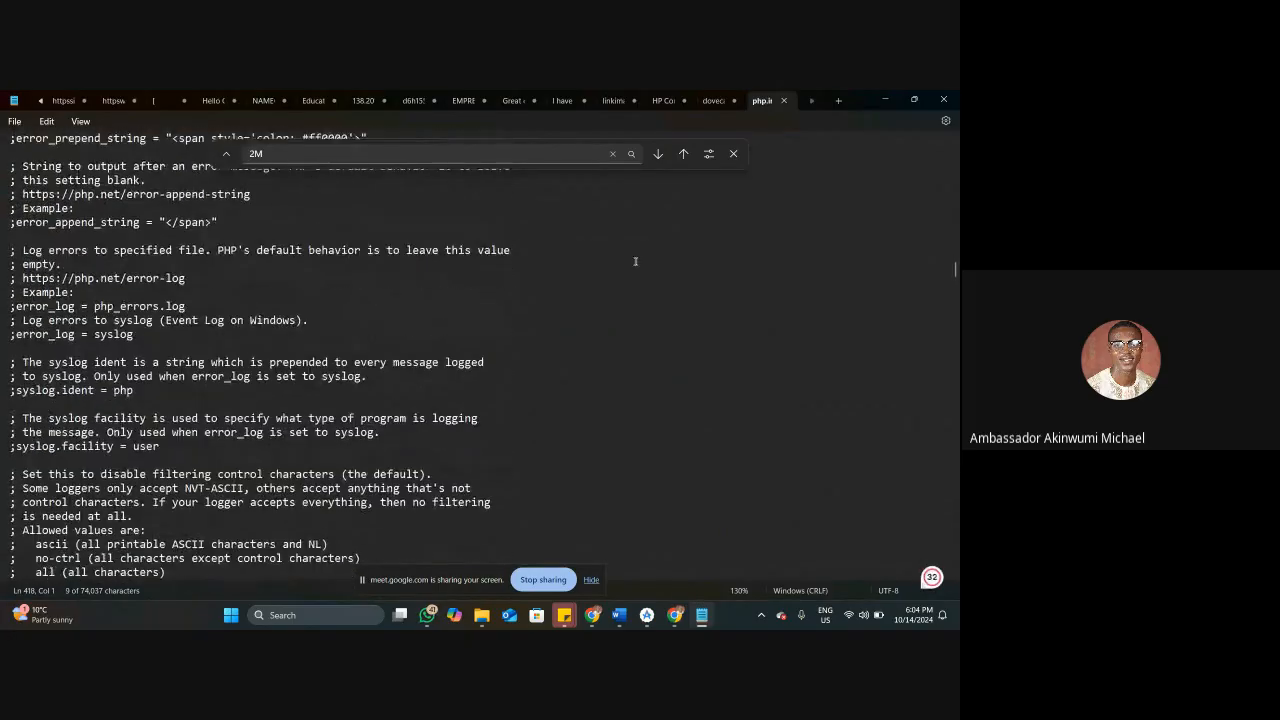
left_click(784, 101)
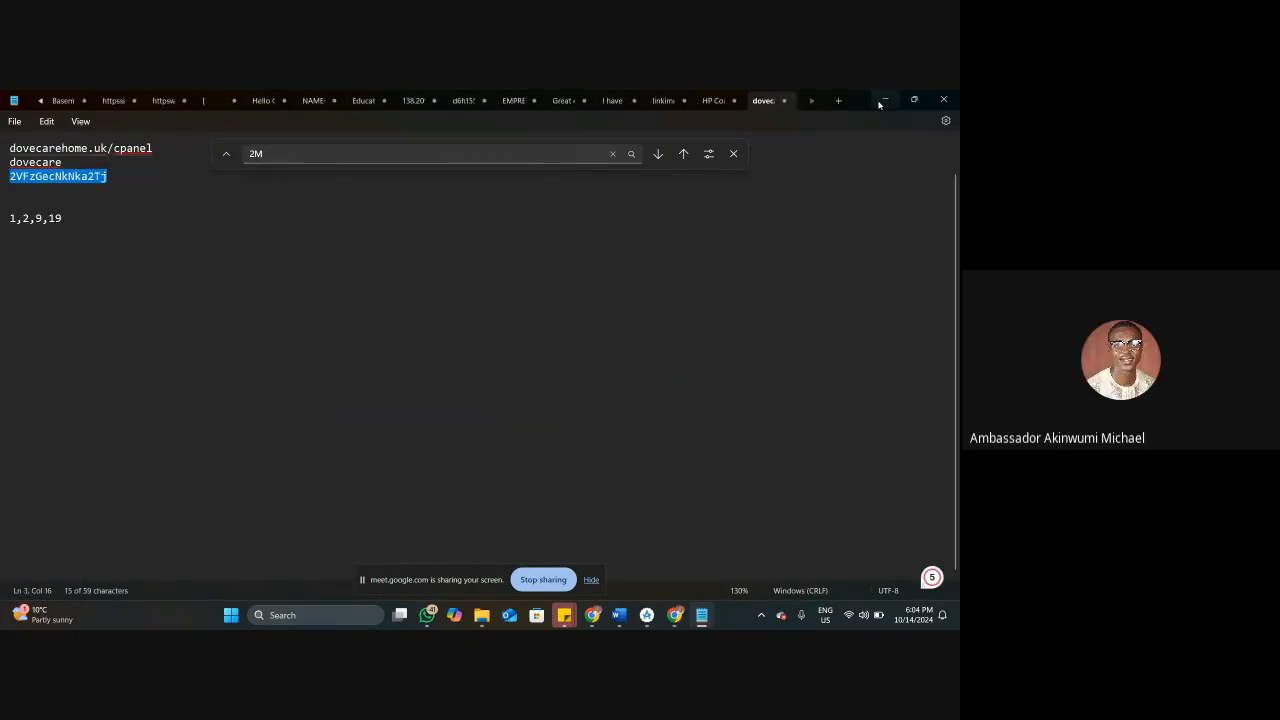
left_click(882, 100)
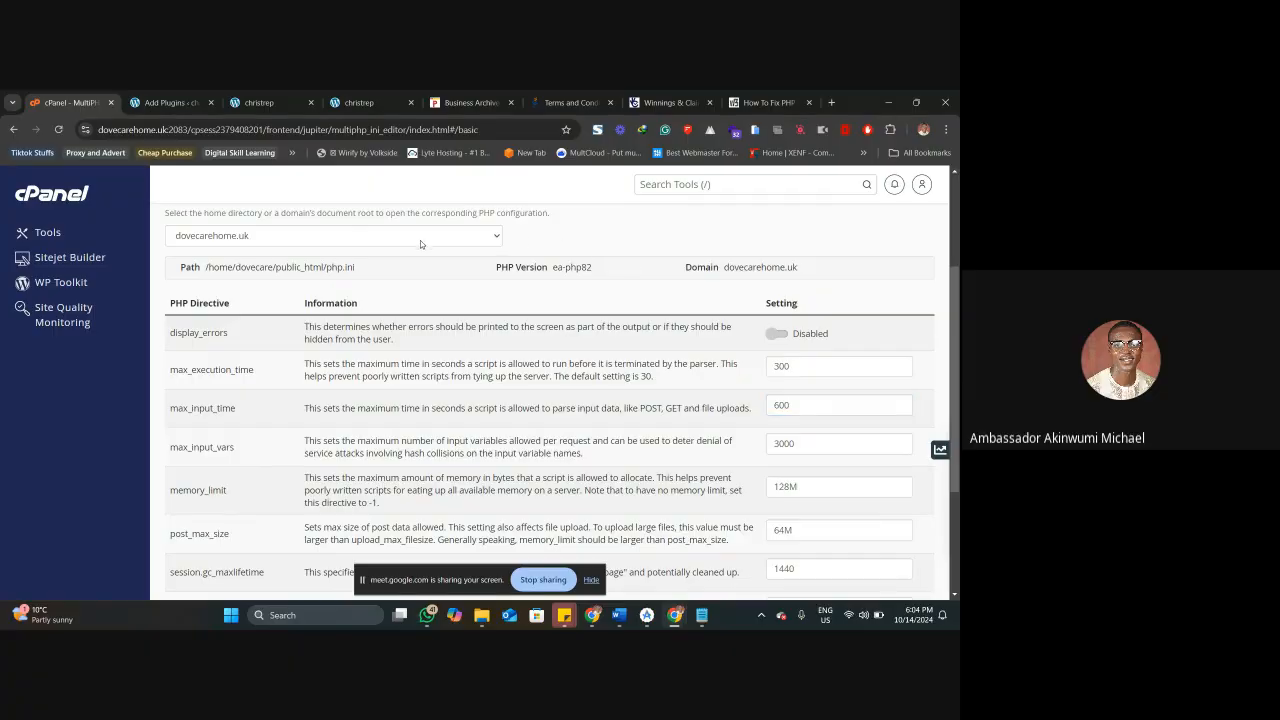
Search cPanel's tools for "FIL" and open File Manager.
left_click(179, 91)
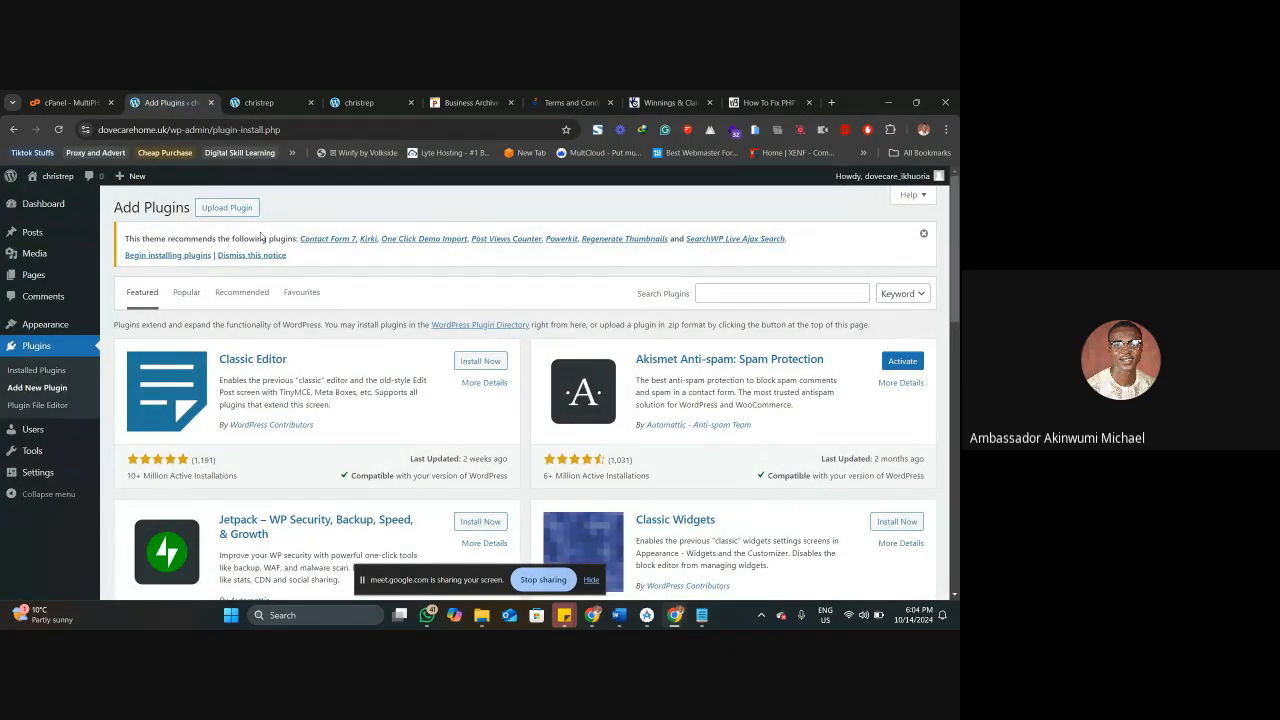
left_click(89, 93)
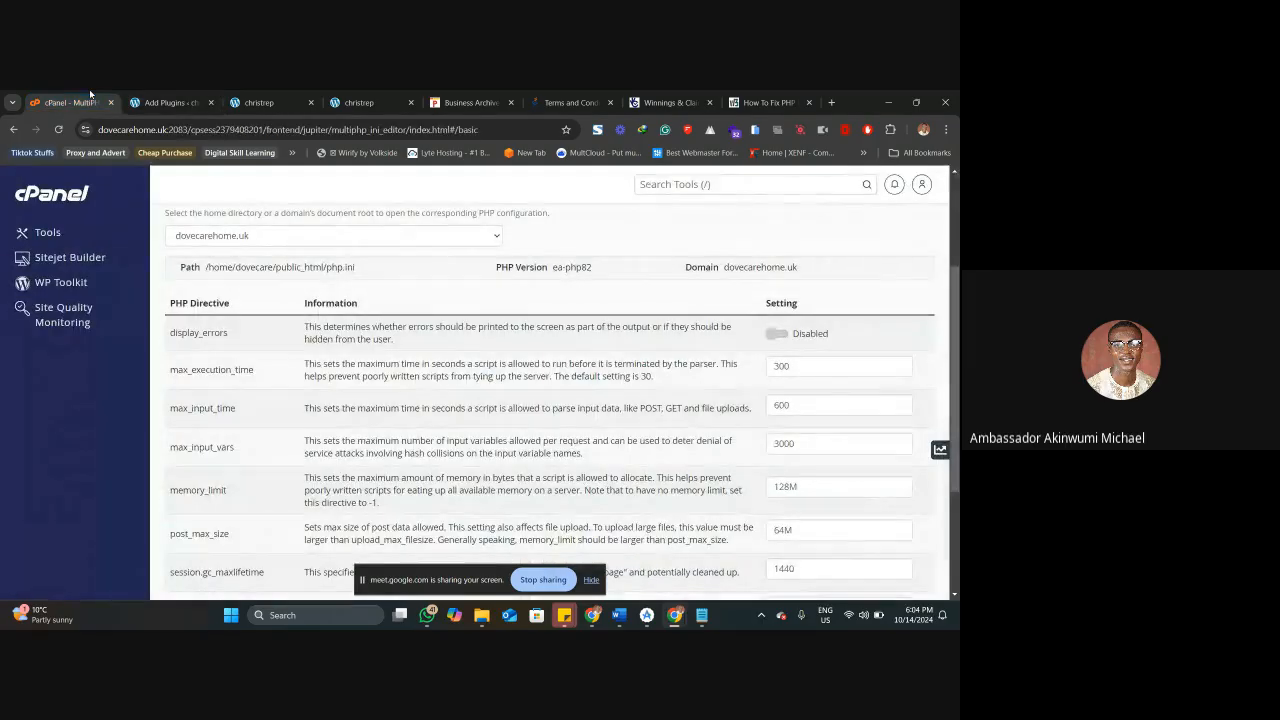
scroll(75, 287, "up", 3)
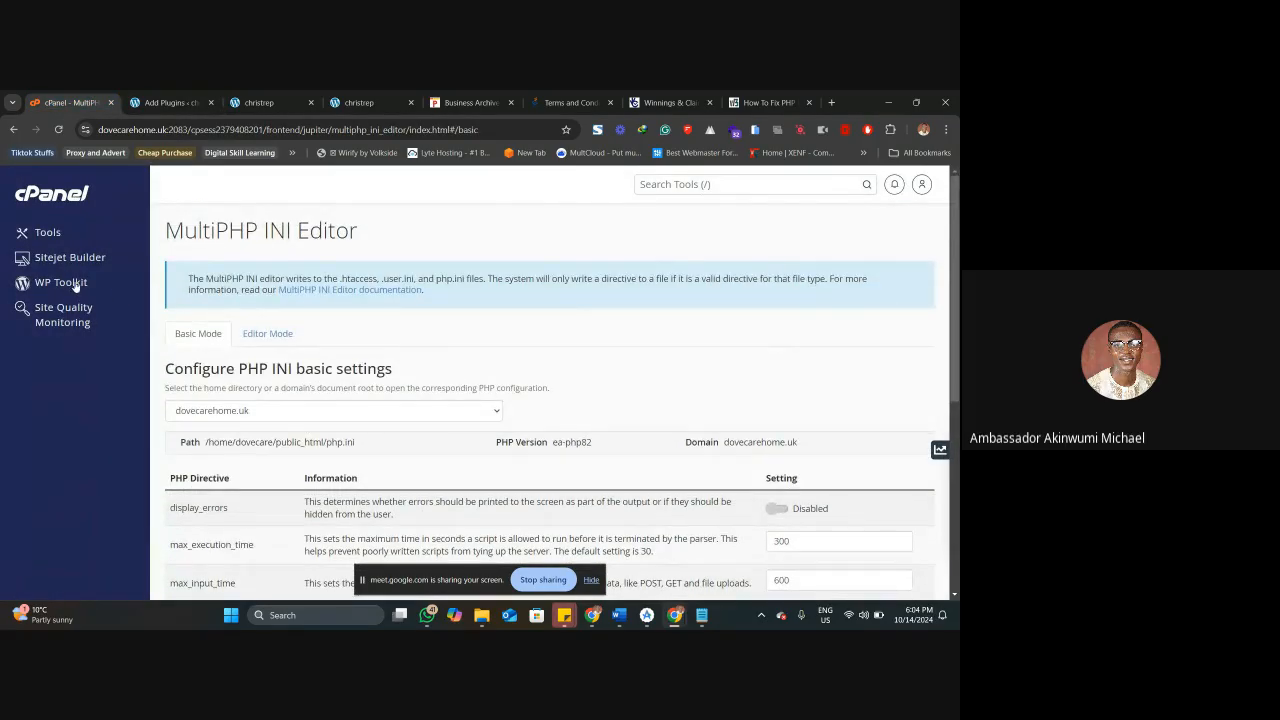
left_click(665, 185)
type("FIL")
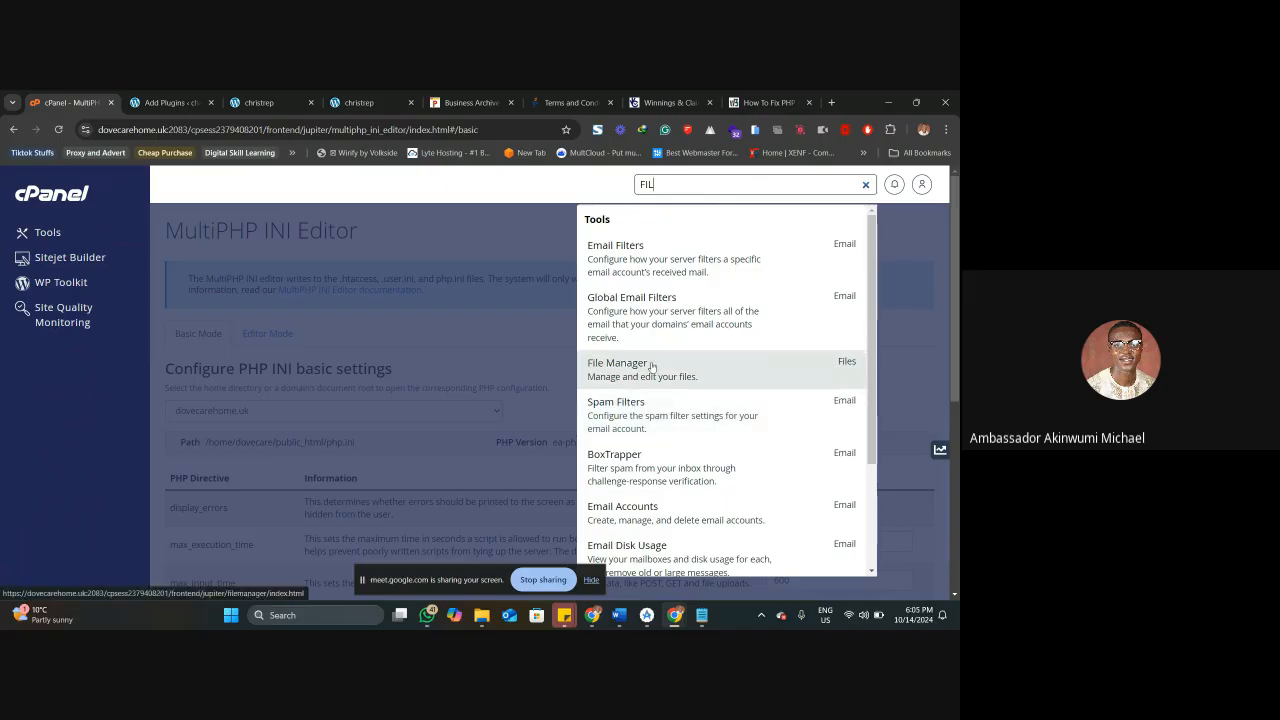
left_click(651, 370)
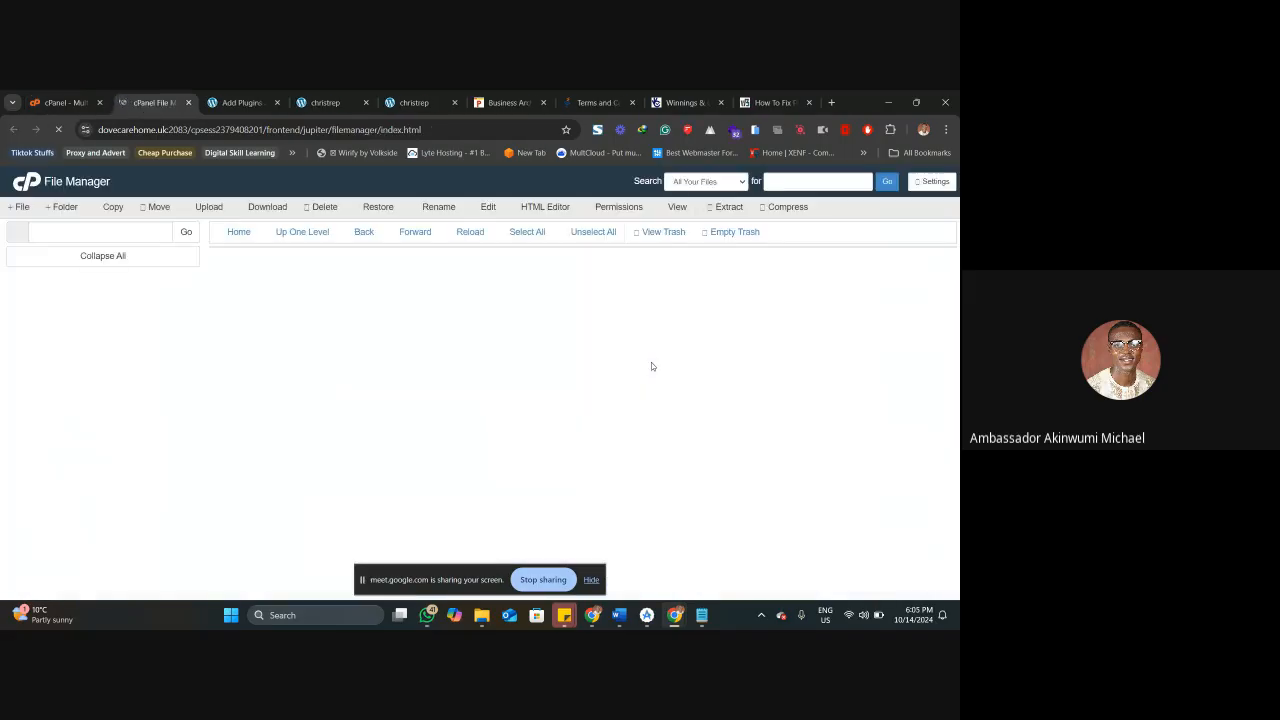
Show the zip upload form on the WordPress Add Plugins page.
left_click(250, 102)
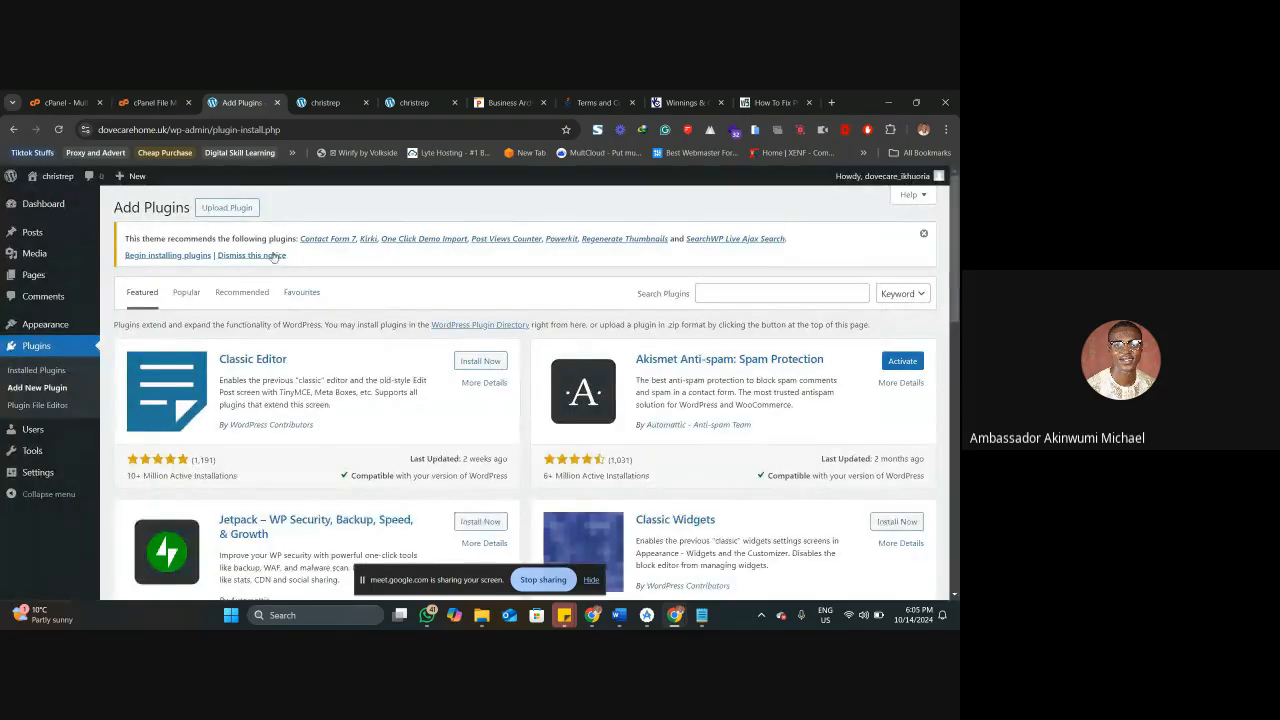
left_click(227, 207)
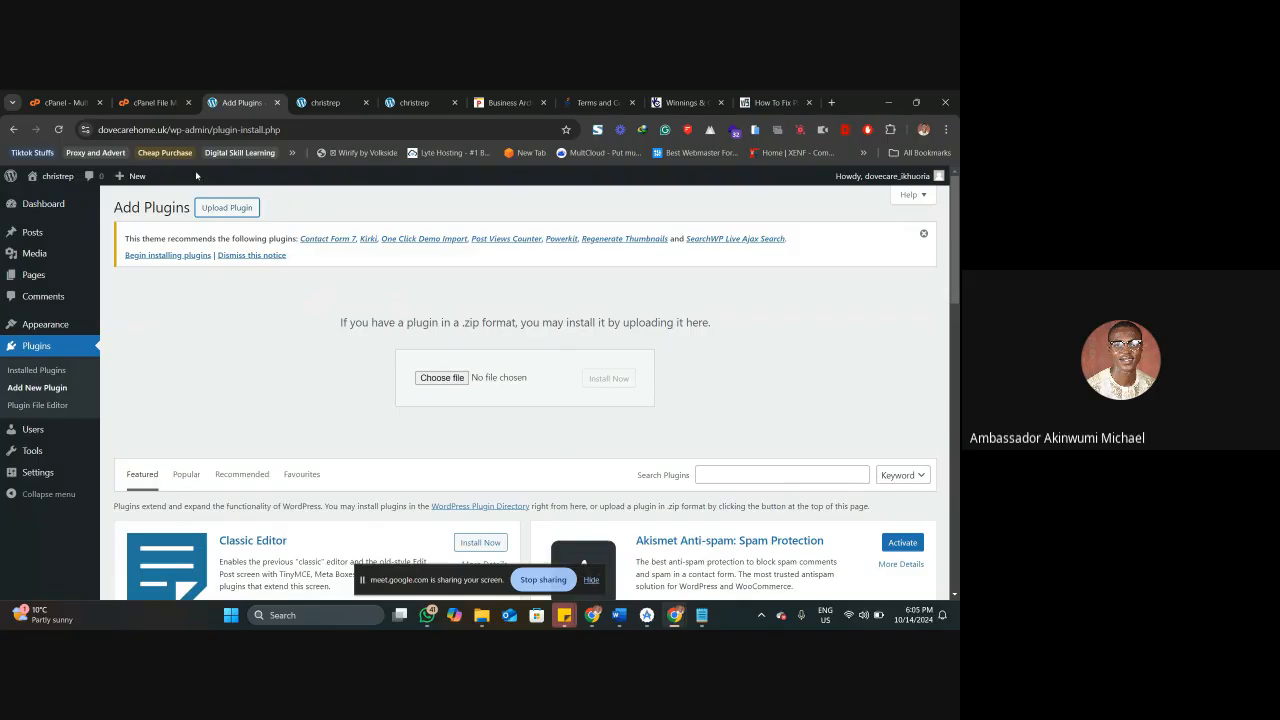
In cPanel File Manager, open the public_html/wp-content/plugins folder and select the akismet folder.
left_click(152, 102)
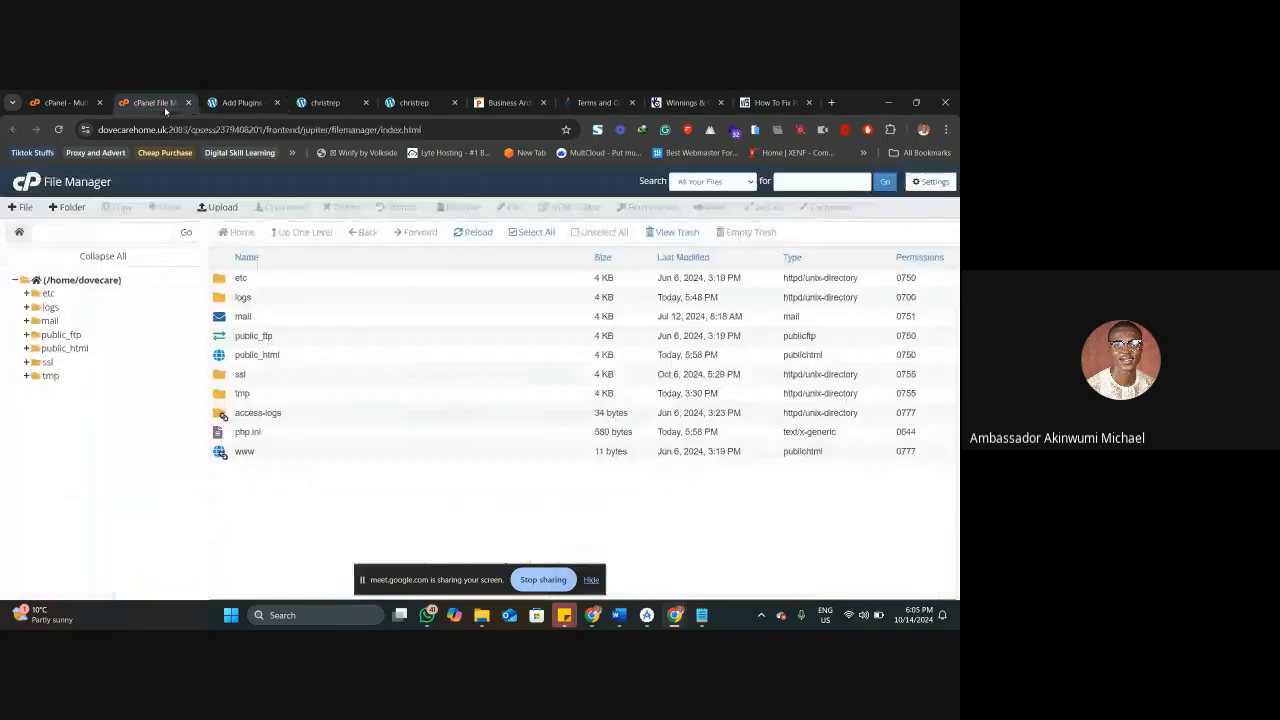
double_click(250, 356)
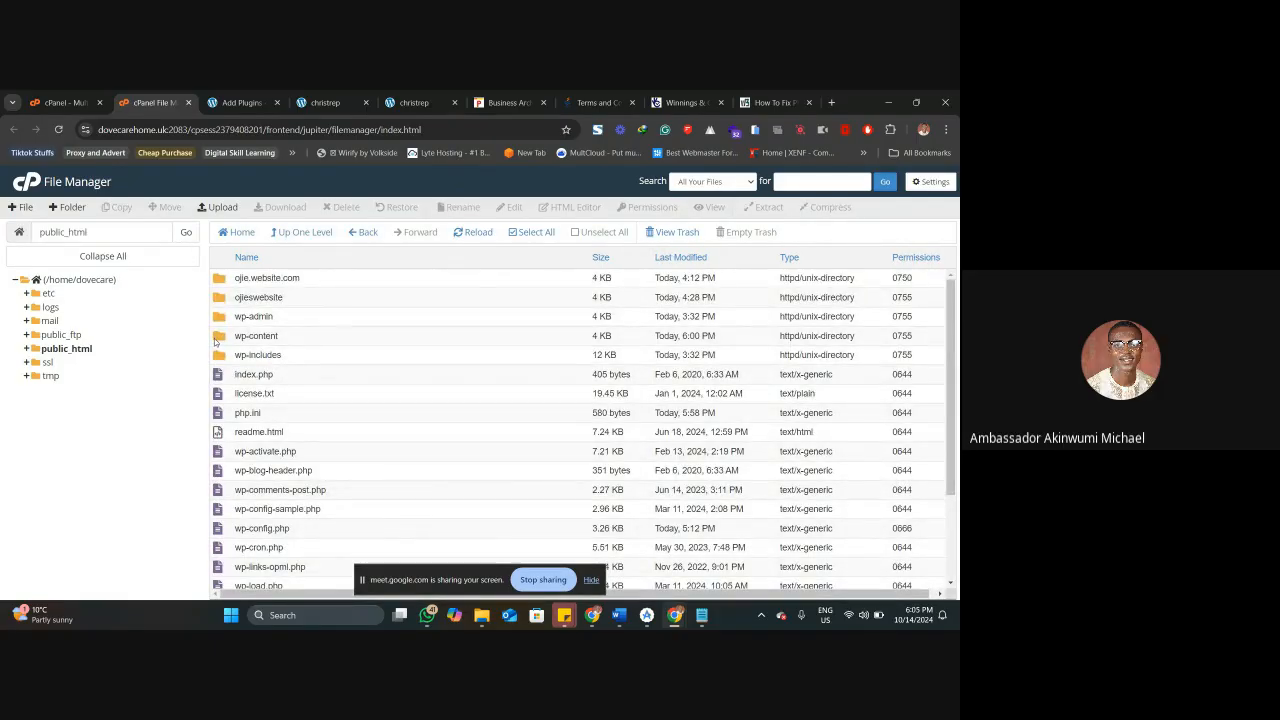
double_click(216, 338)
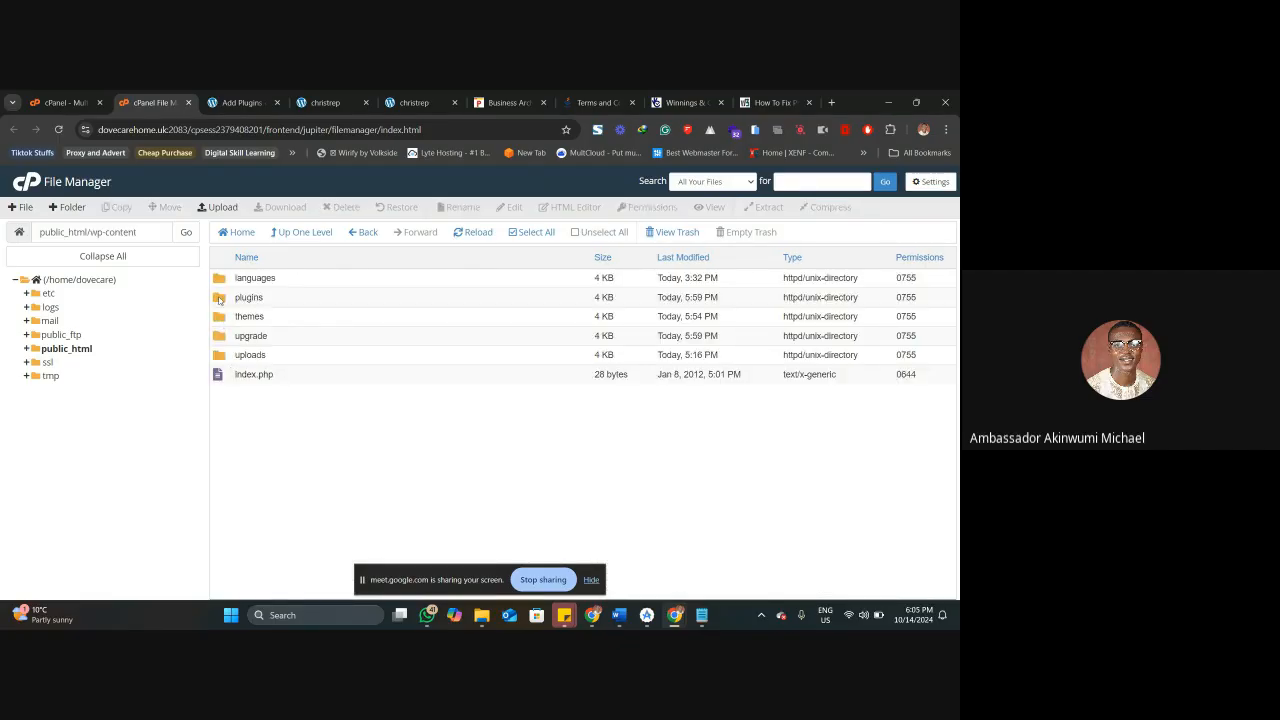
double_click(218, 298)
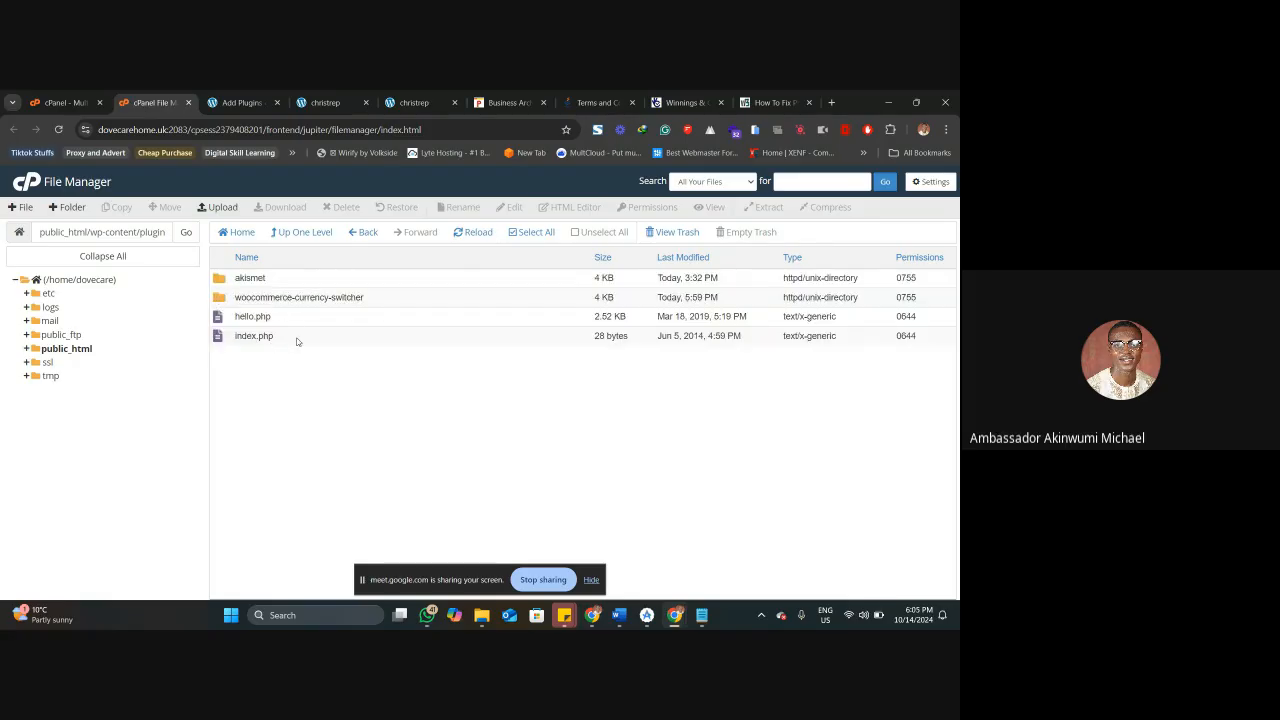
left_click(226, 299)
left_click(218, 278)
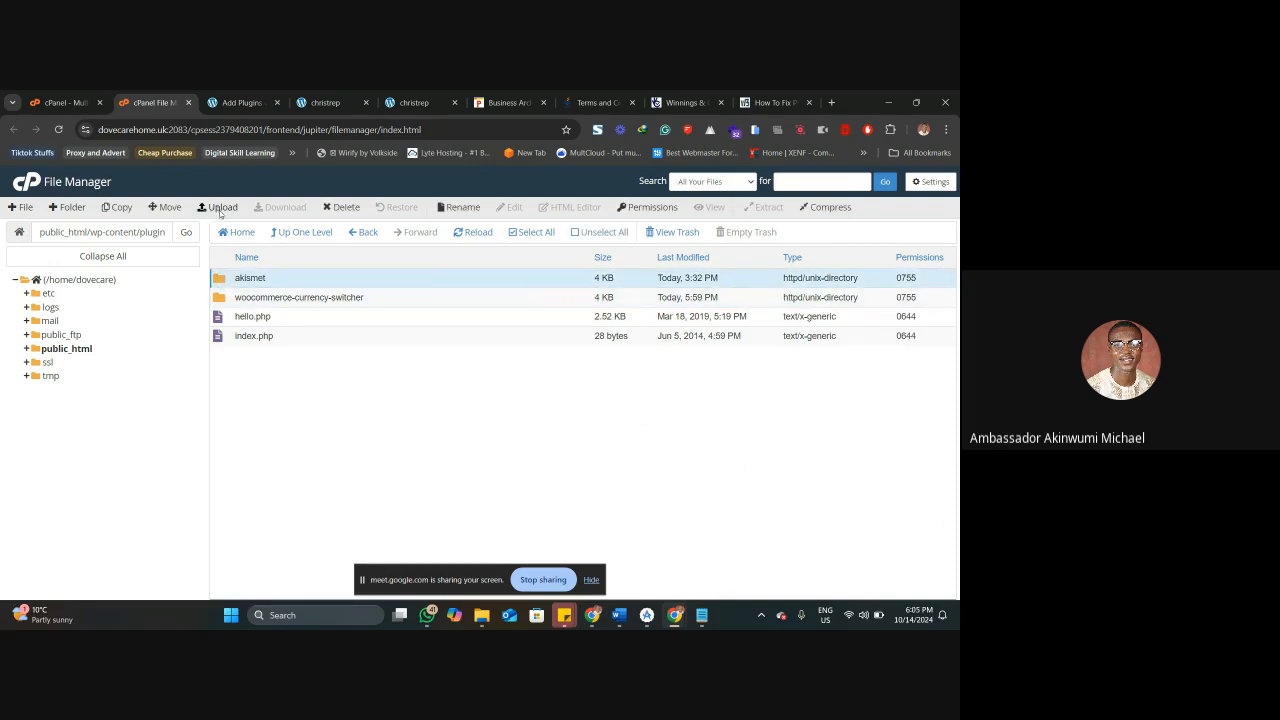
Open the file upload page for the plugins folder and highlight the maximum allowed file size.
left_click(219, 207)
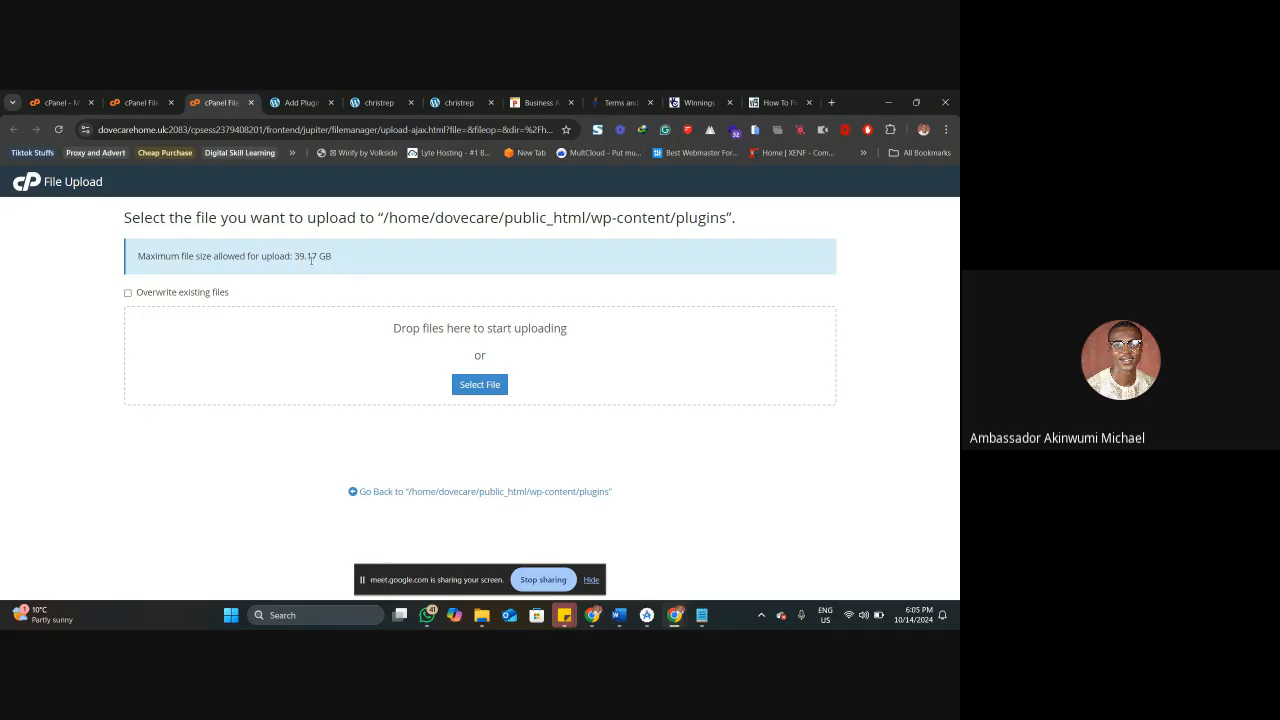
left_click_drag(364, 259, 138, 262)
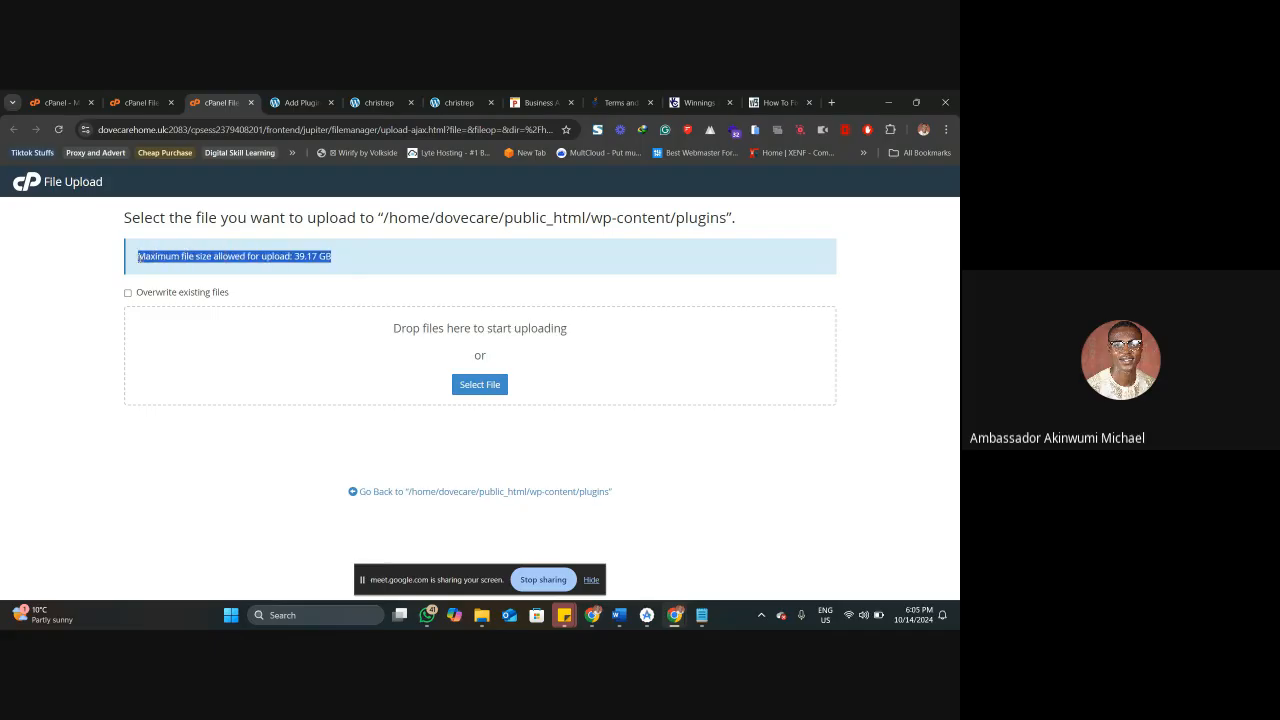
left_click(215, 271)
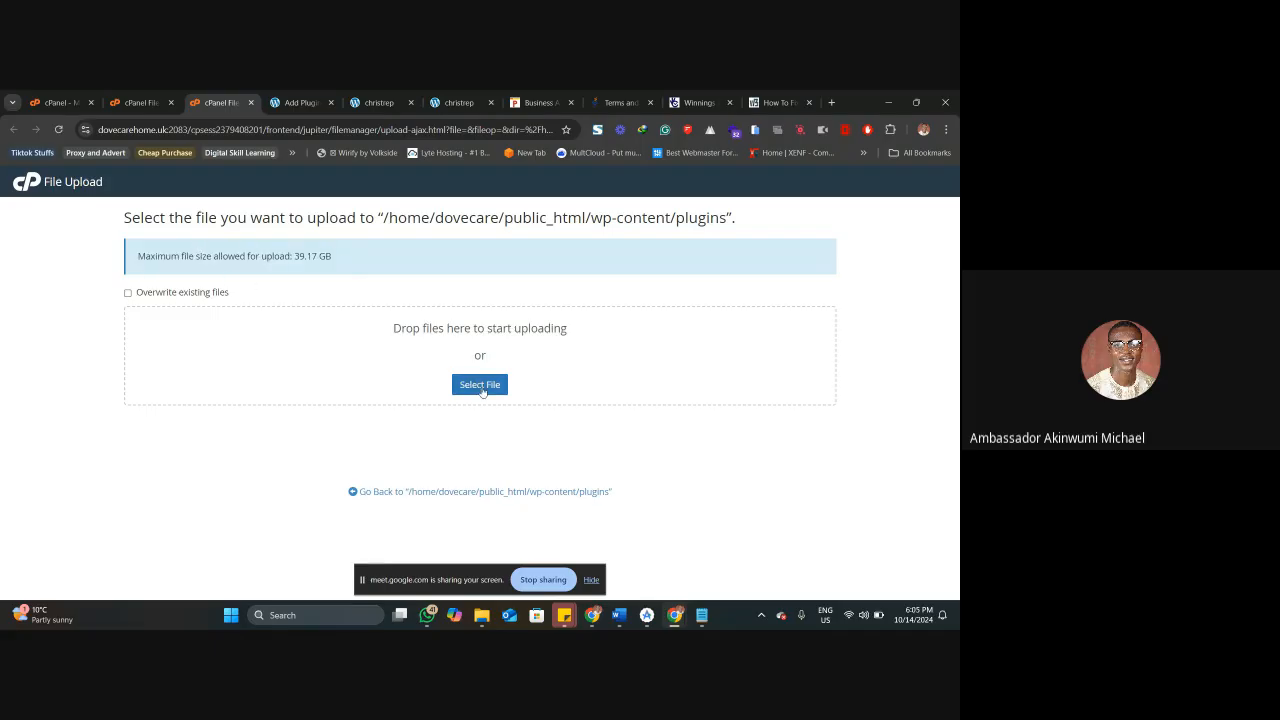
Choose wpforms_v1.9.0.4.zip from Downloads and upload it to the wp-content/plugins folder.
left_click(476, 388)
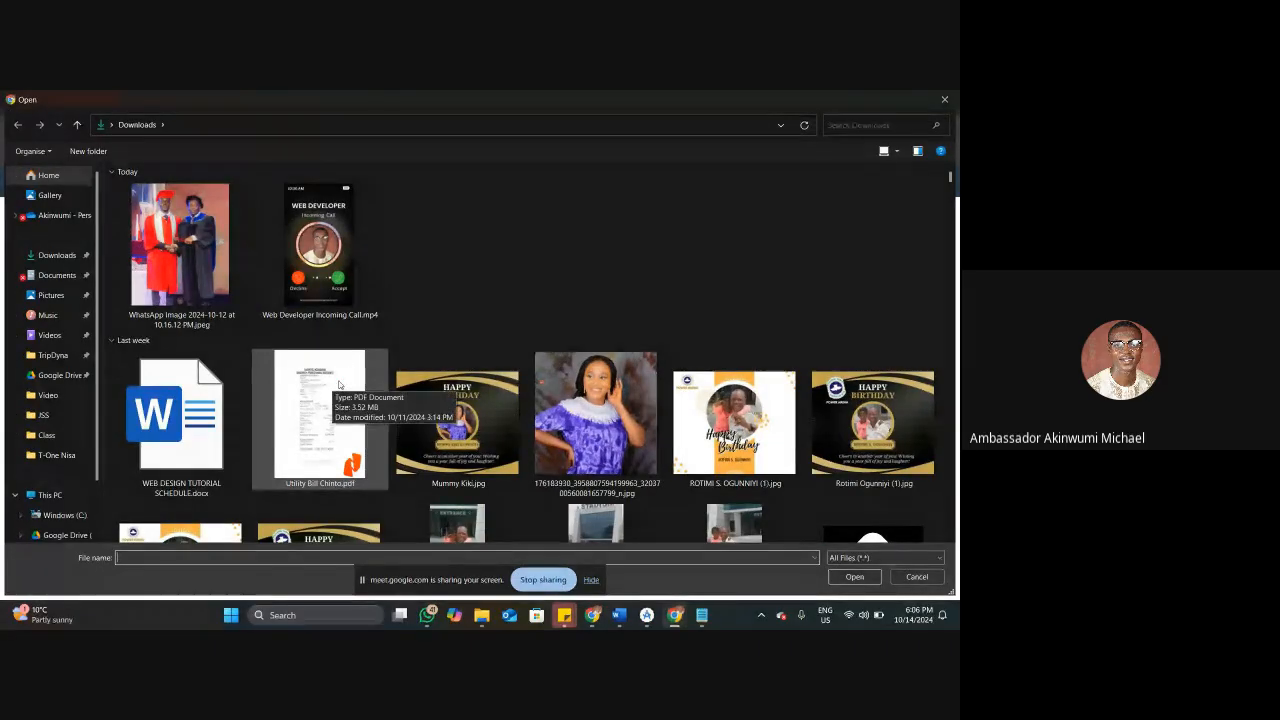
scroll(339, 390, "down", 5)
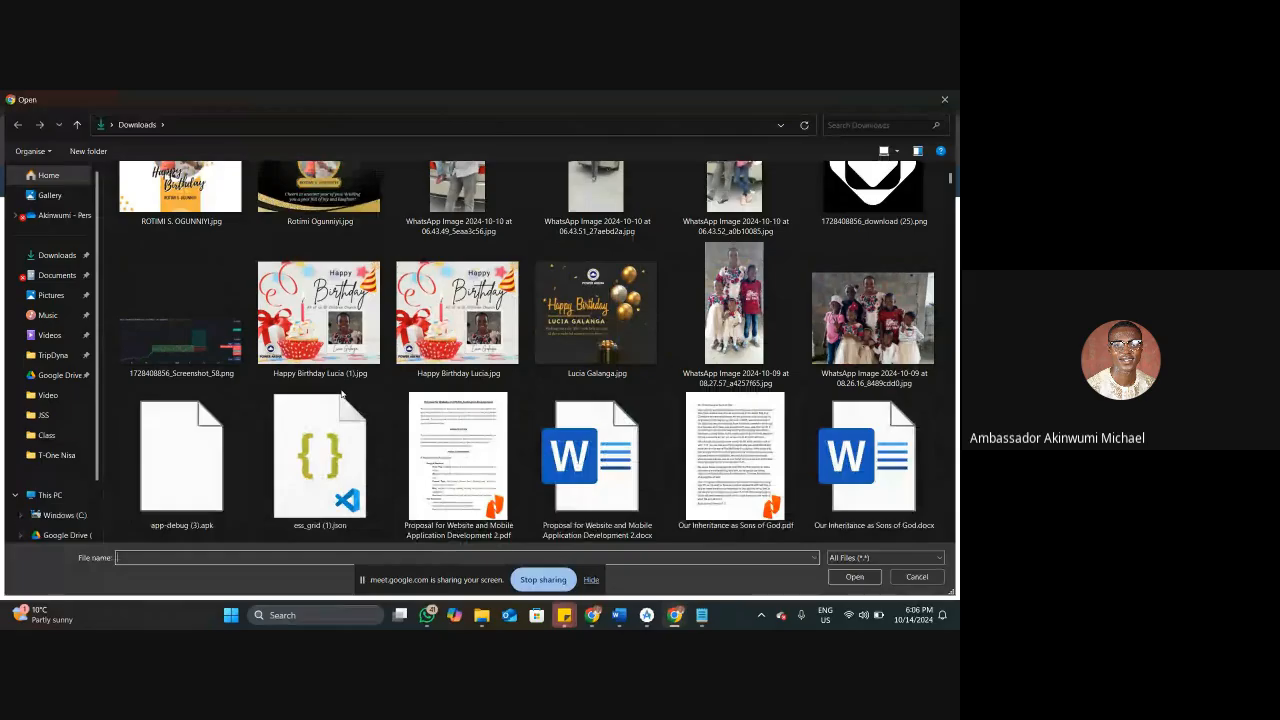
scroll(341, 395, "down", 12)
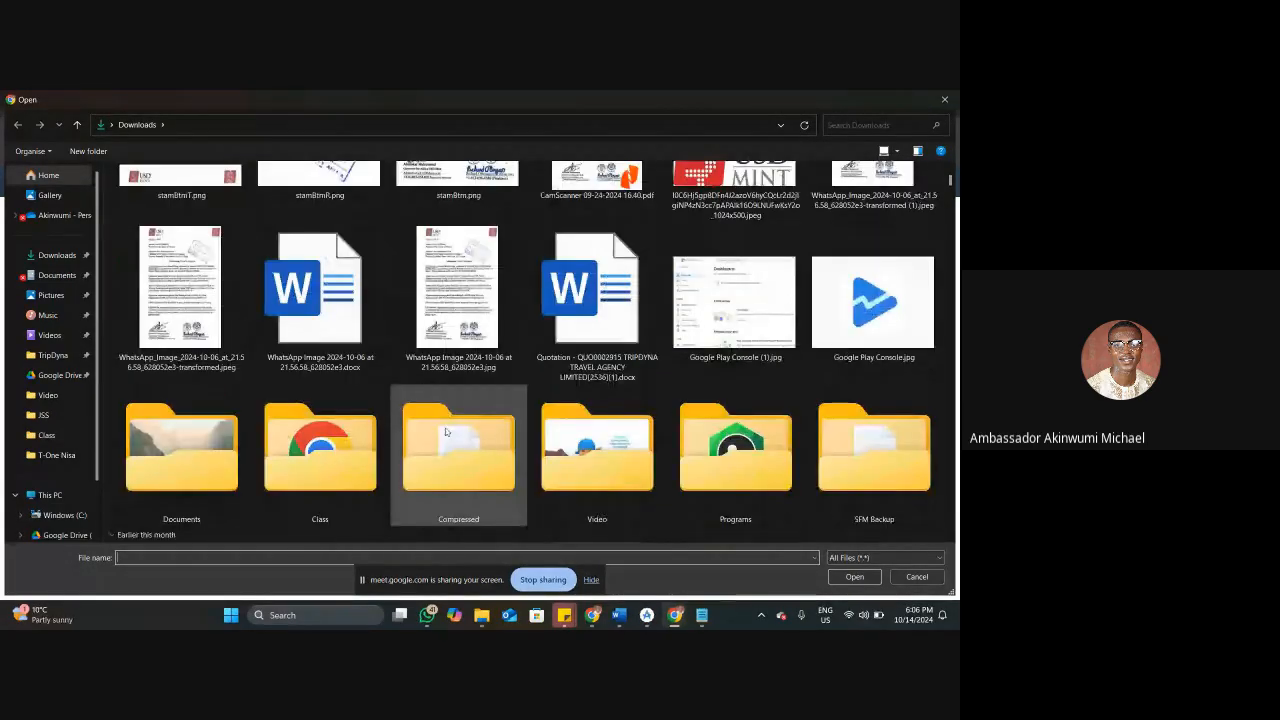
scroll(470, 400, "down", 5)
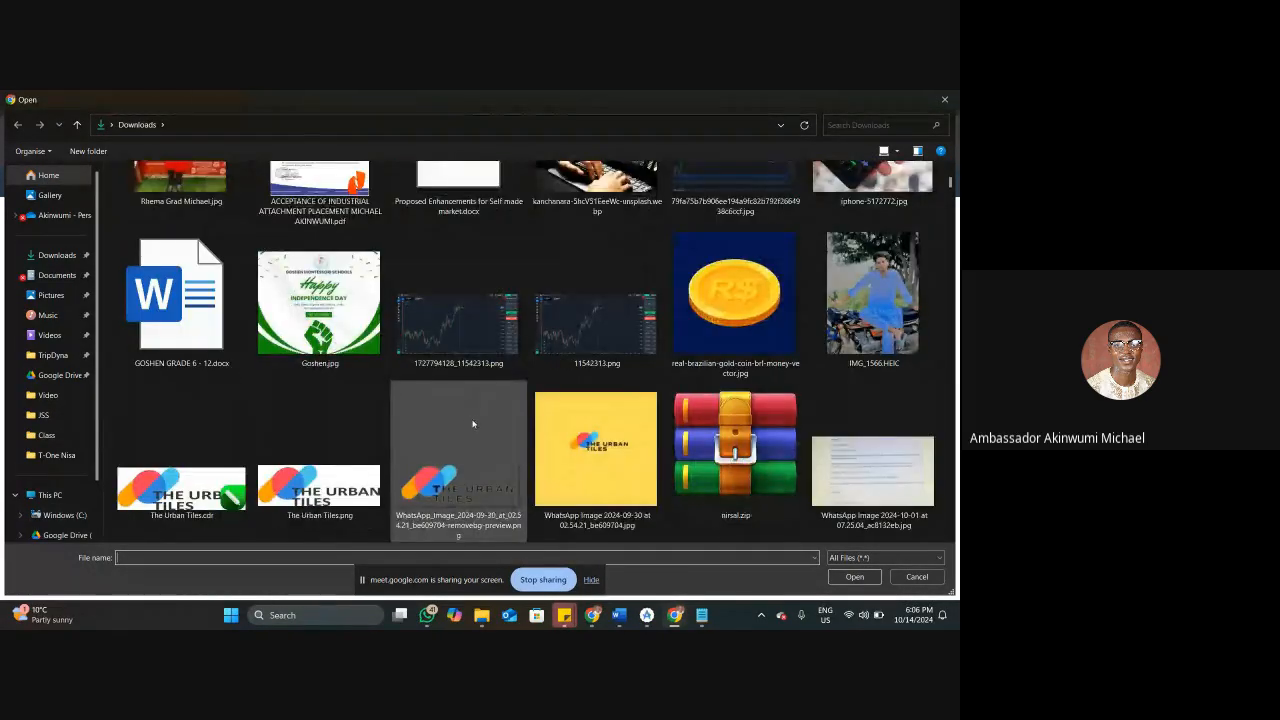
scroll(471, 418, "down", 6)
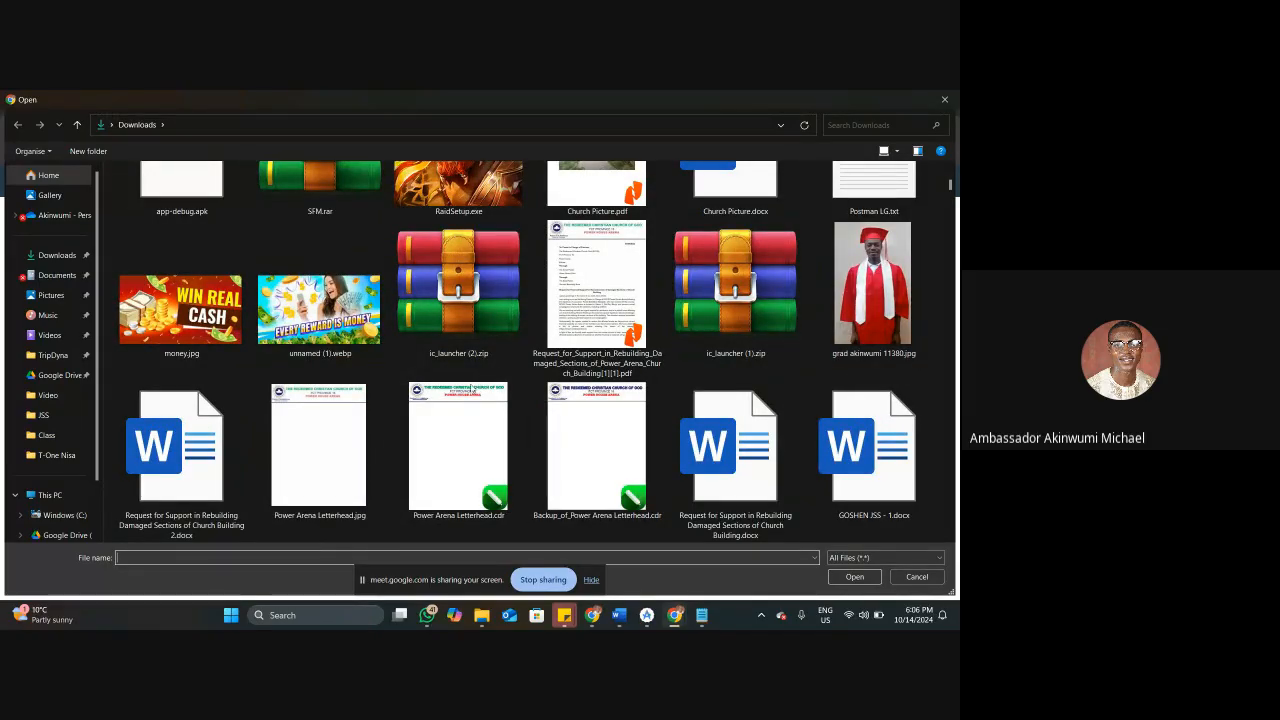
scroll(470, 395, "down", 3)
scroll(463, 410, "down", 2)
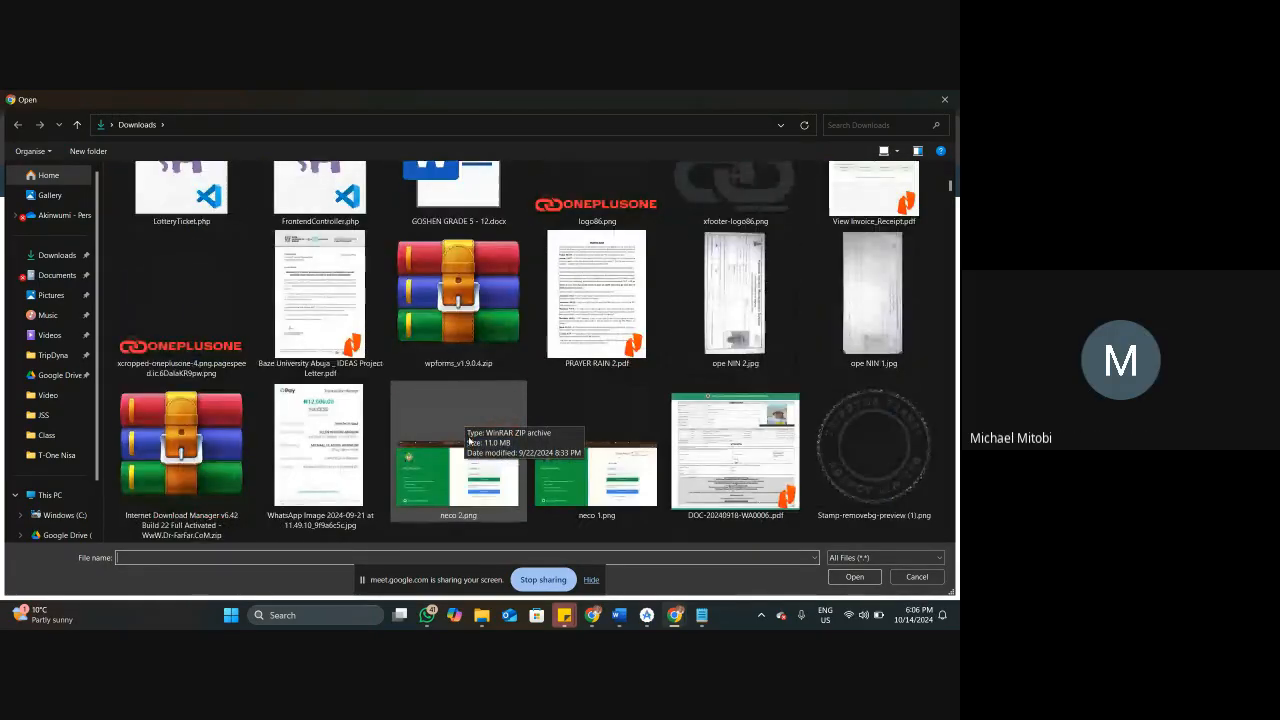
left_click(469, 344)
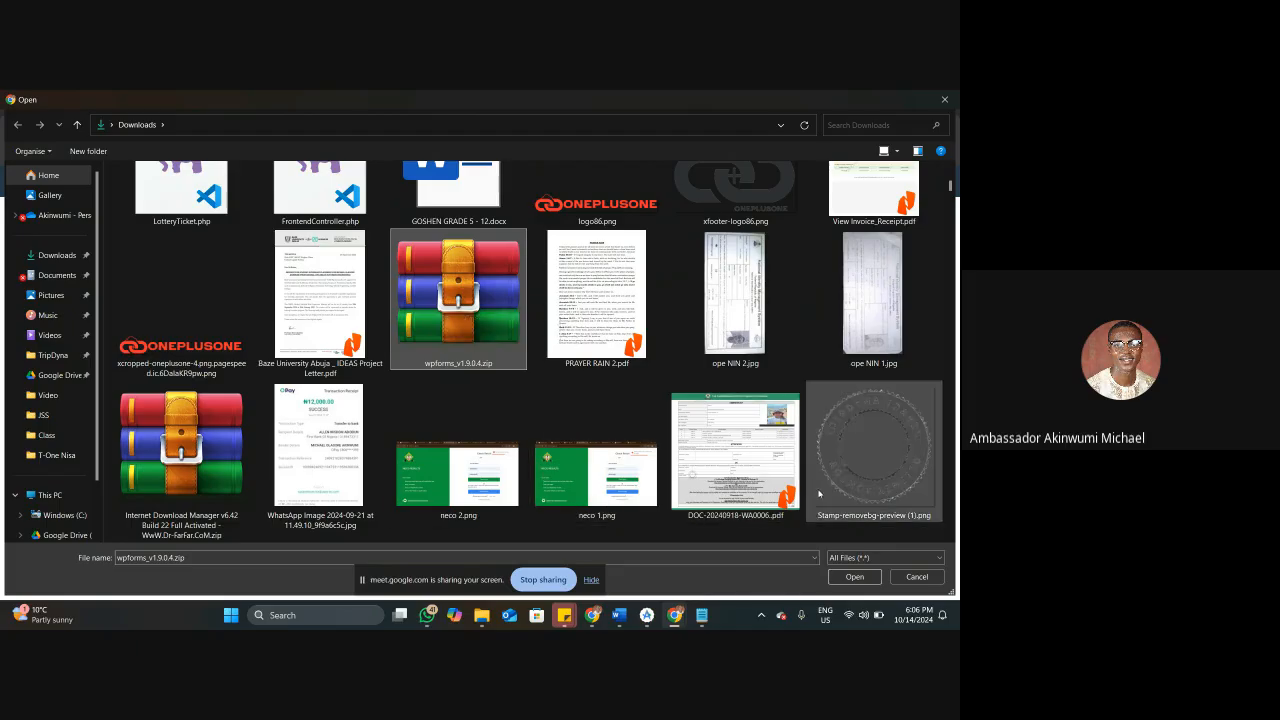
left_click(854, 577)
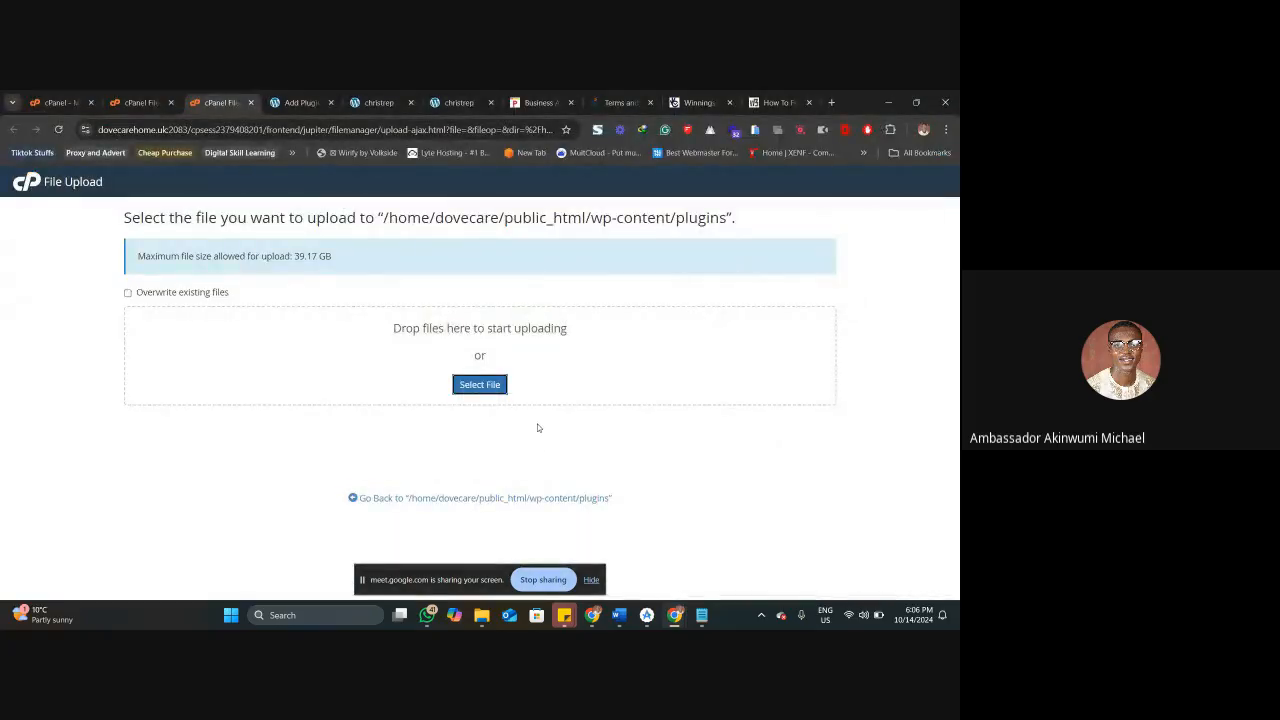
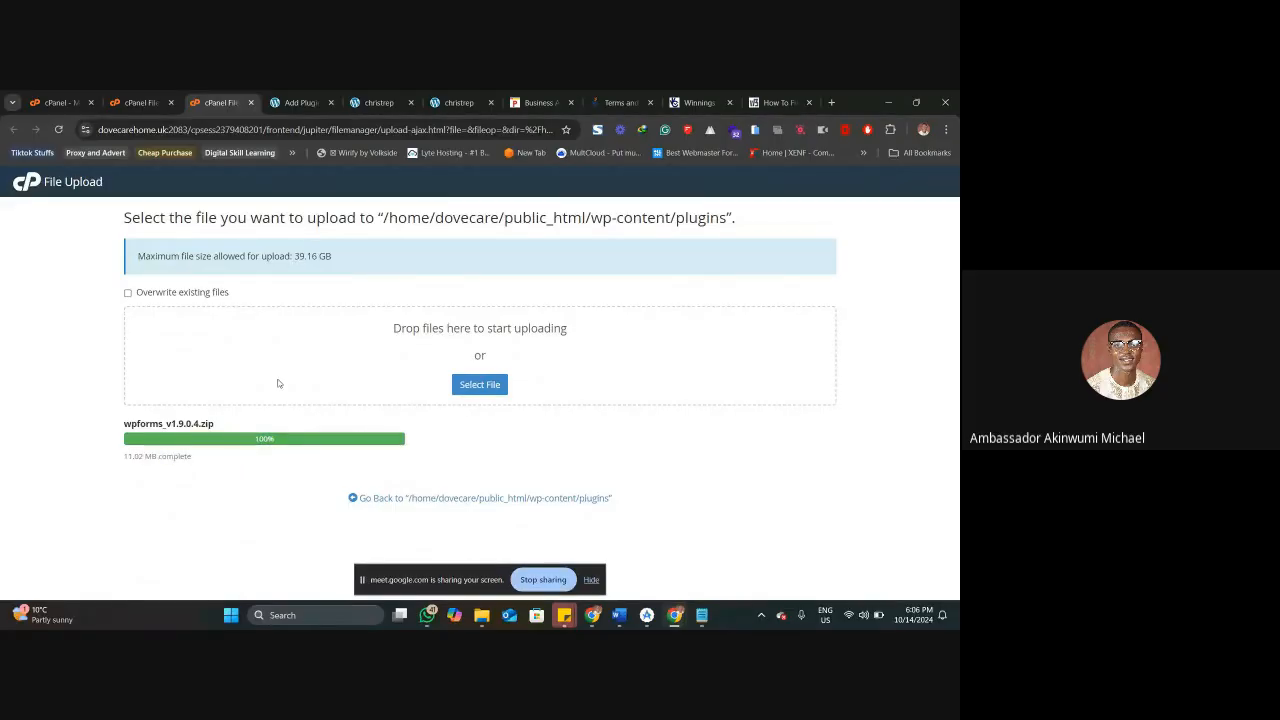
Close the file upload page and select wpforms_v1.9.0.4.zip in the reloaded plugins folder listing.
left_click(251, 103)
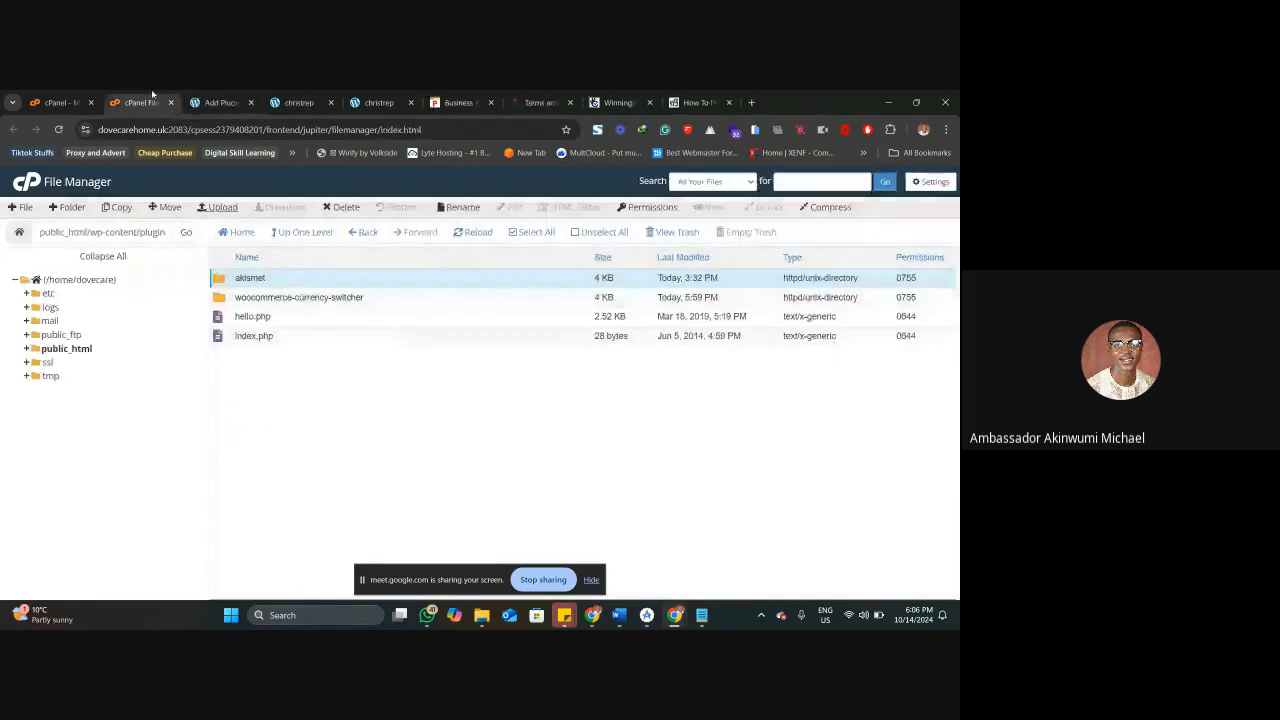
left_click(472, 234)
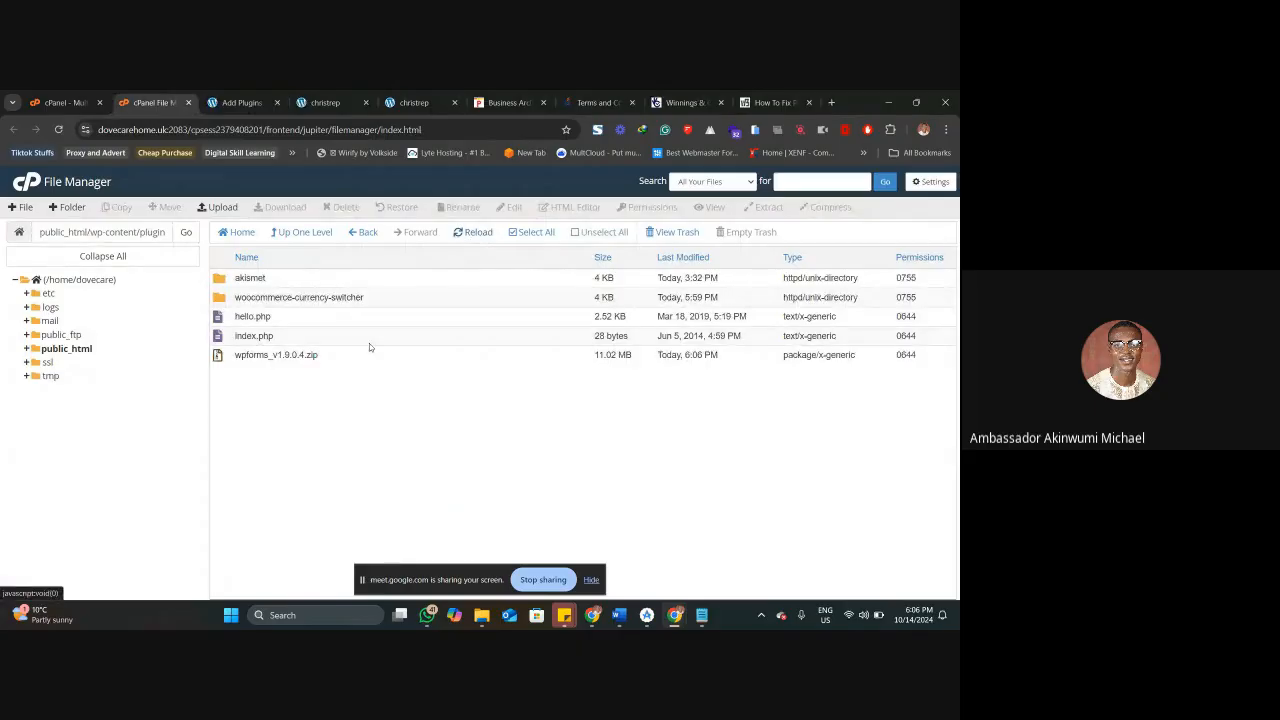
left_click(225, 357)
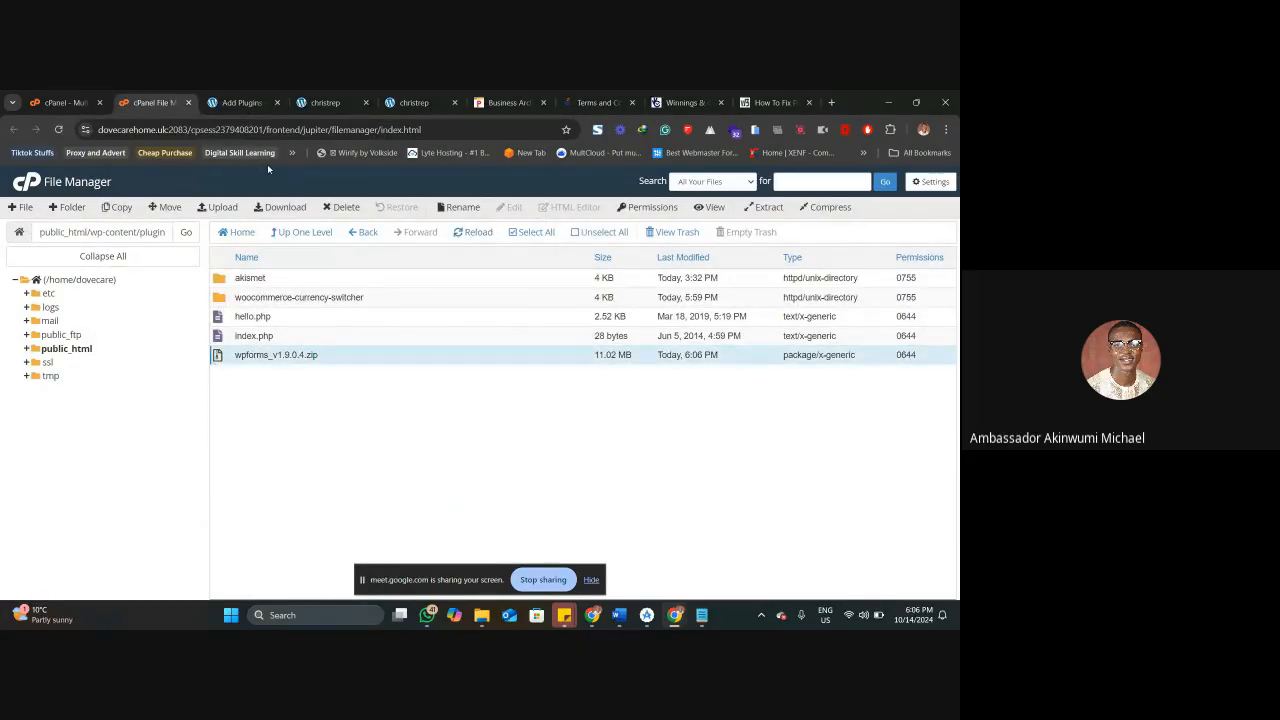
Switch to the WordPress admin and check the Installed Plugins list for WPForms.
left_click(241, 102)
left_click(50, 370)
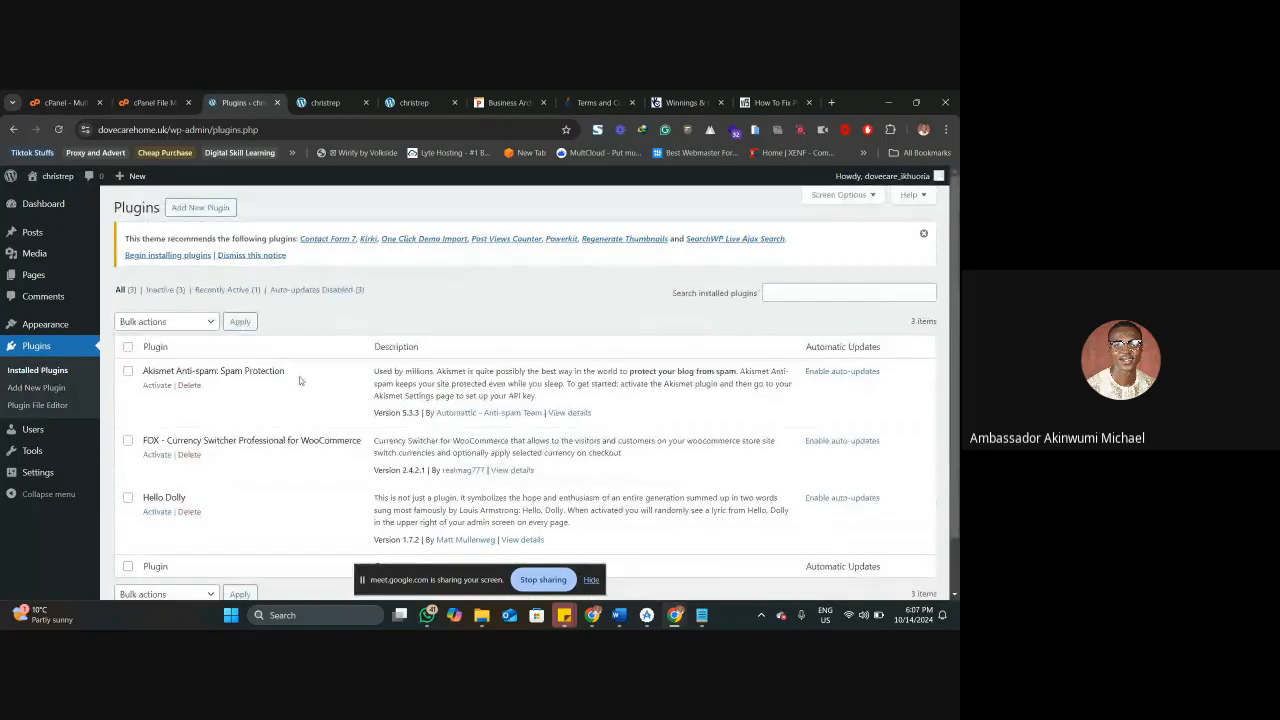
scroll(299, 380, "down", 1)
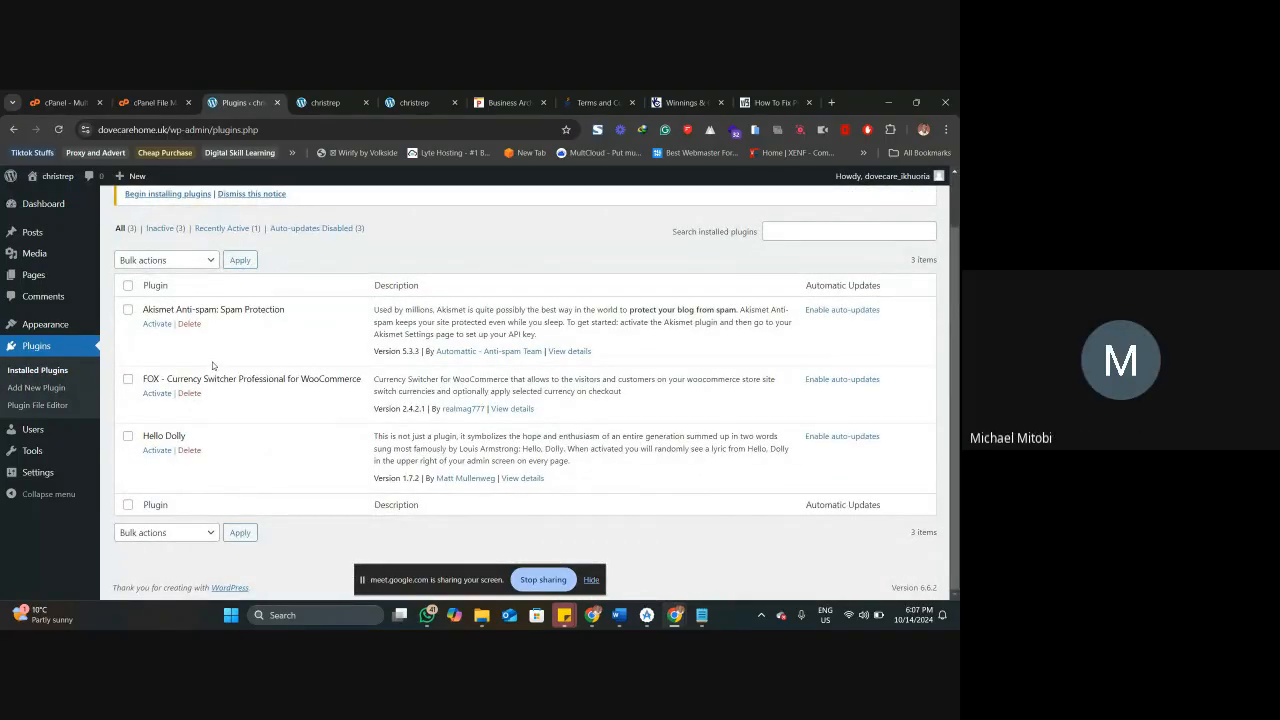
In cPanel File Manager, extract wpforms_v1.9.0.4.zip into /public_html/wp-content/plugins and select the wpforms folder in the reloaded listing.
left_click(153, 102)
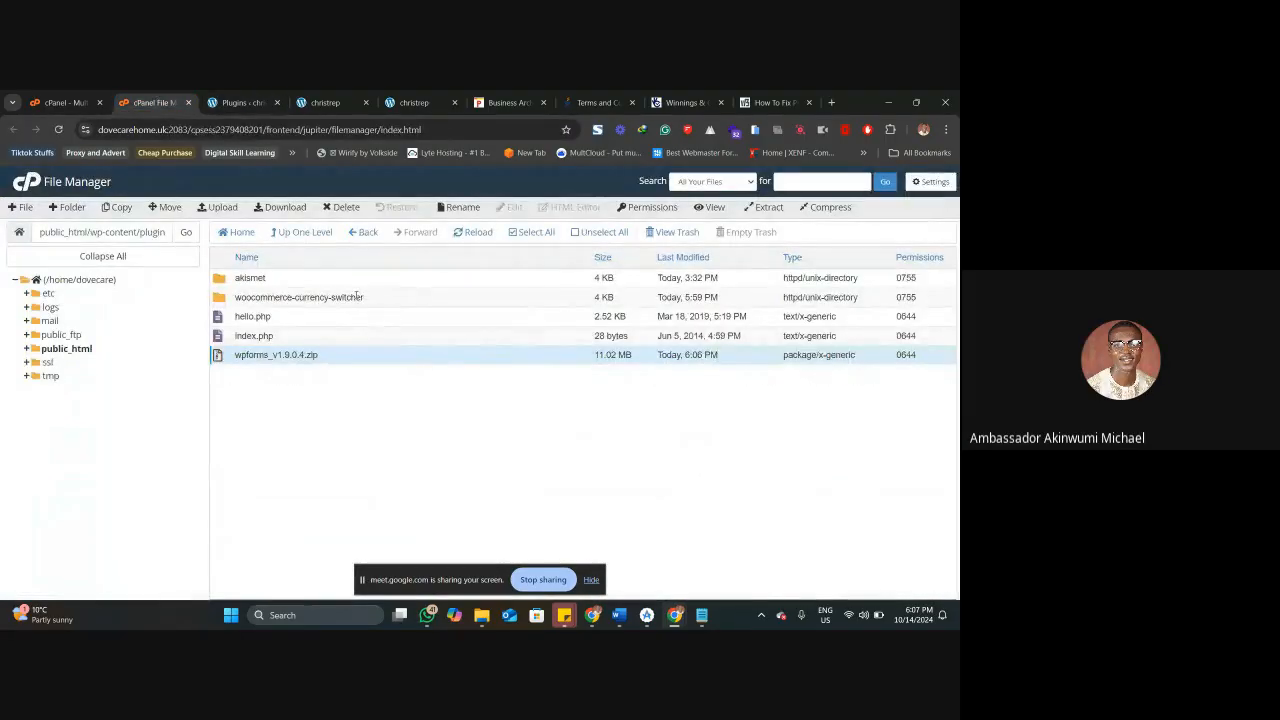
right_click(343, 357)
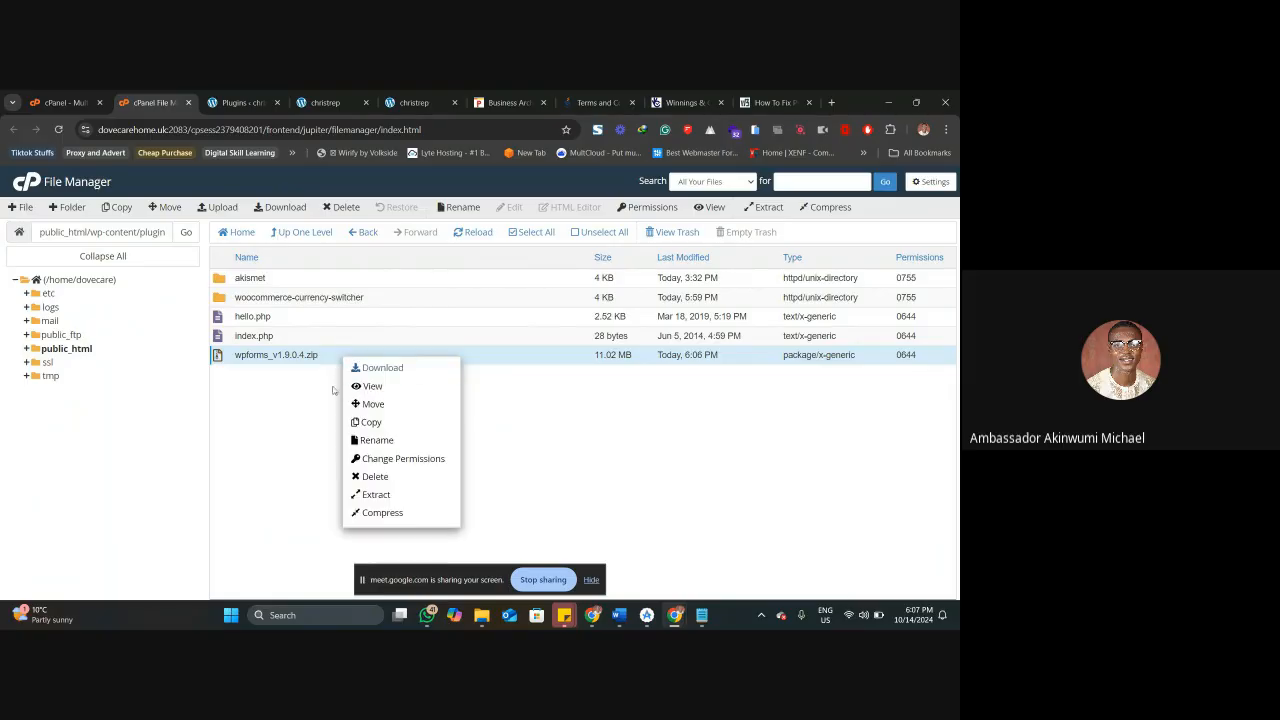
left_click(378, 494)
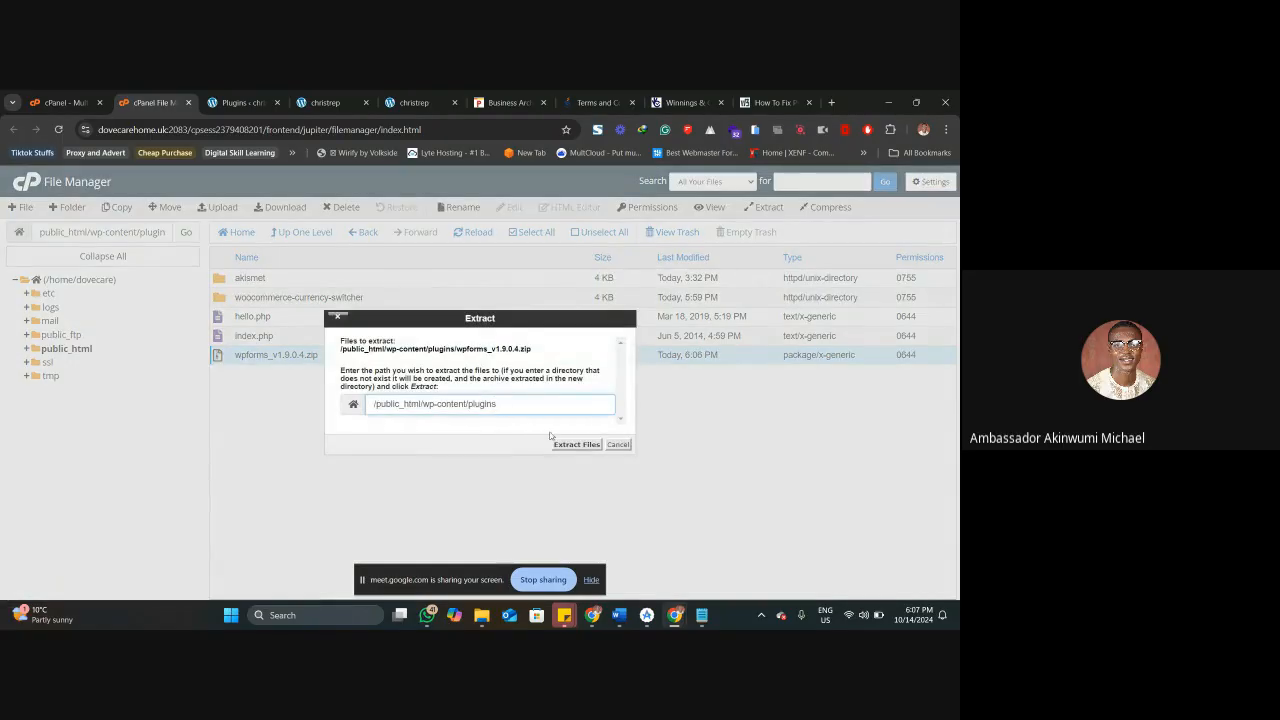
left_click(575, 445)
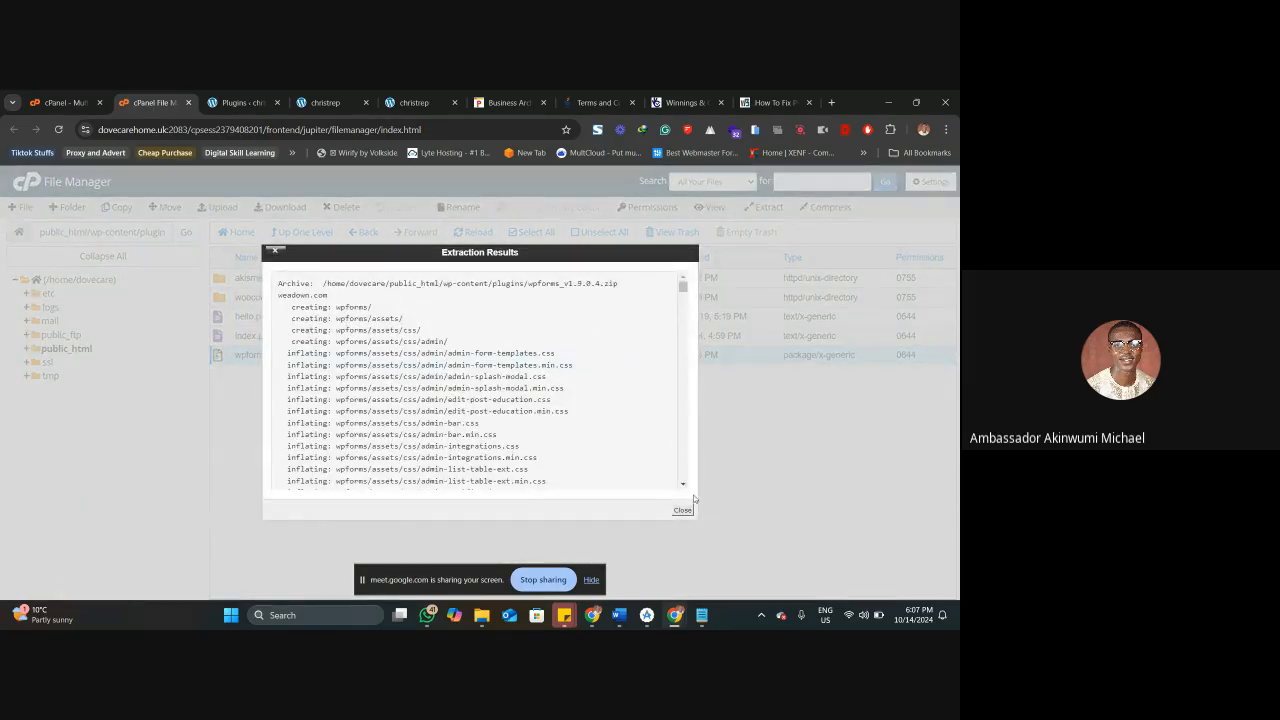
left_click(683, 508)
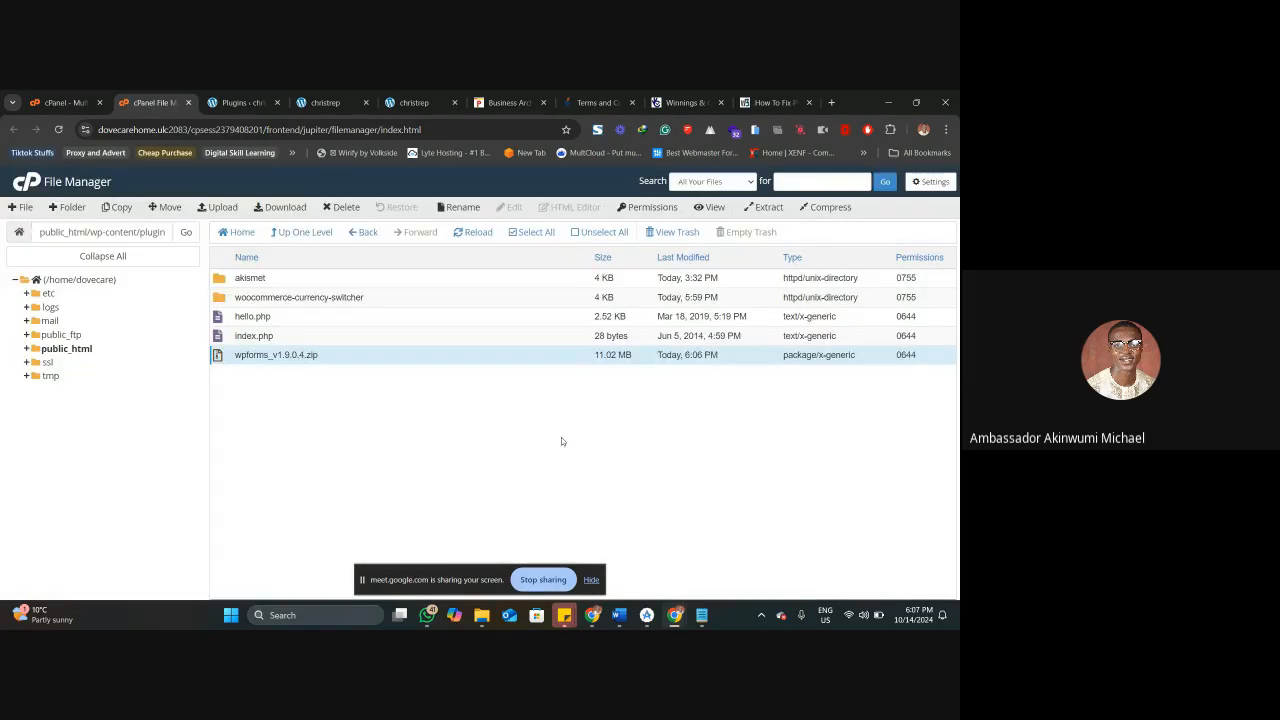
left_click(458, 233)
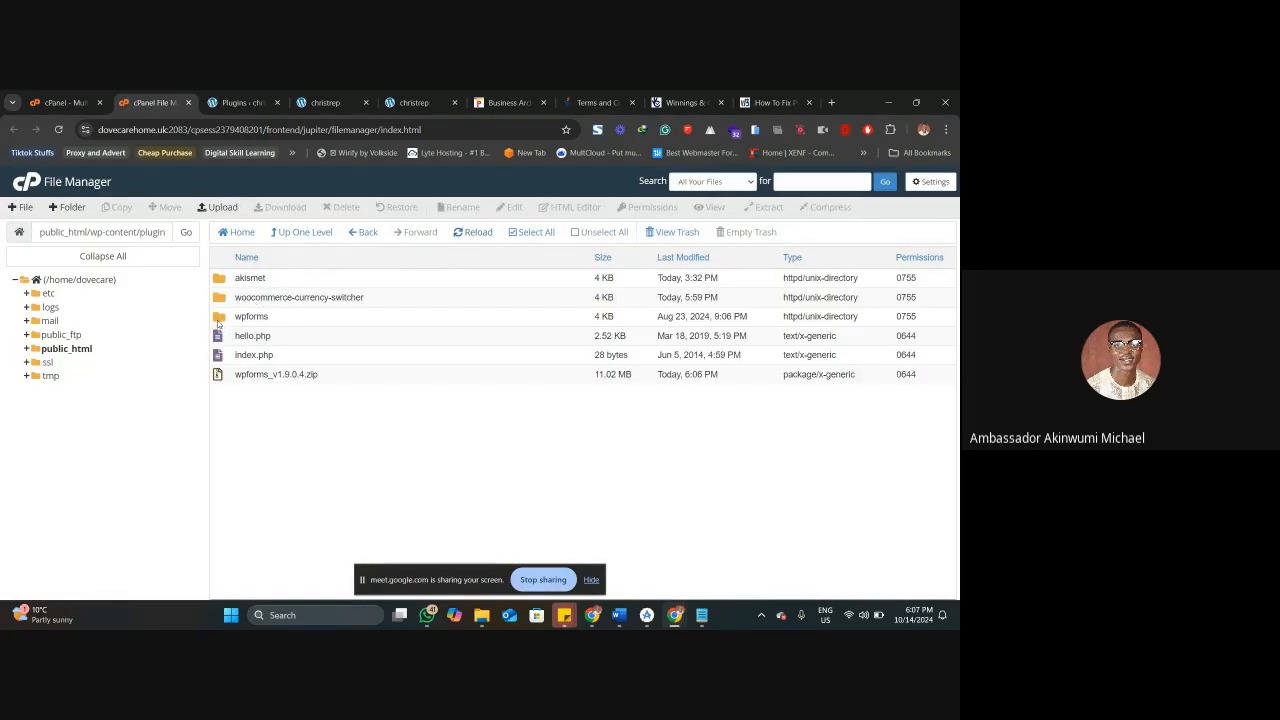
left_click(218, 320)
Reload the WordPress Installed Plugins page, highlight the WPForms entry and activate that plugin.
left_click(243, 92)
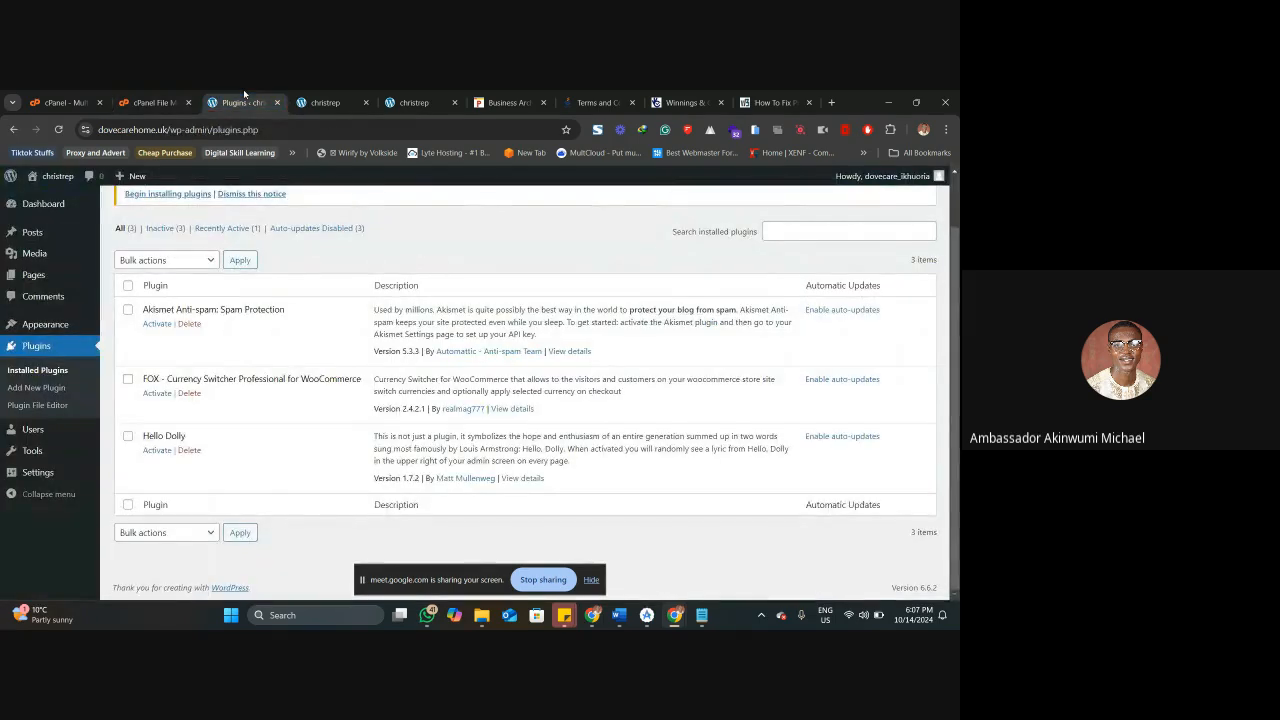
right_click(243, 92)
left_click(285, 185)
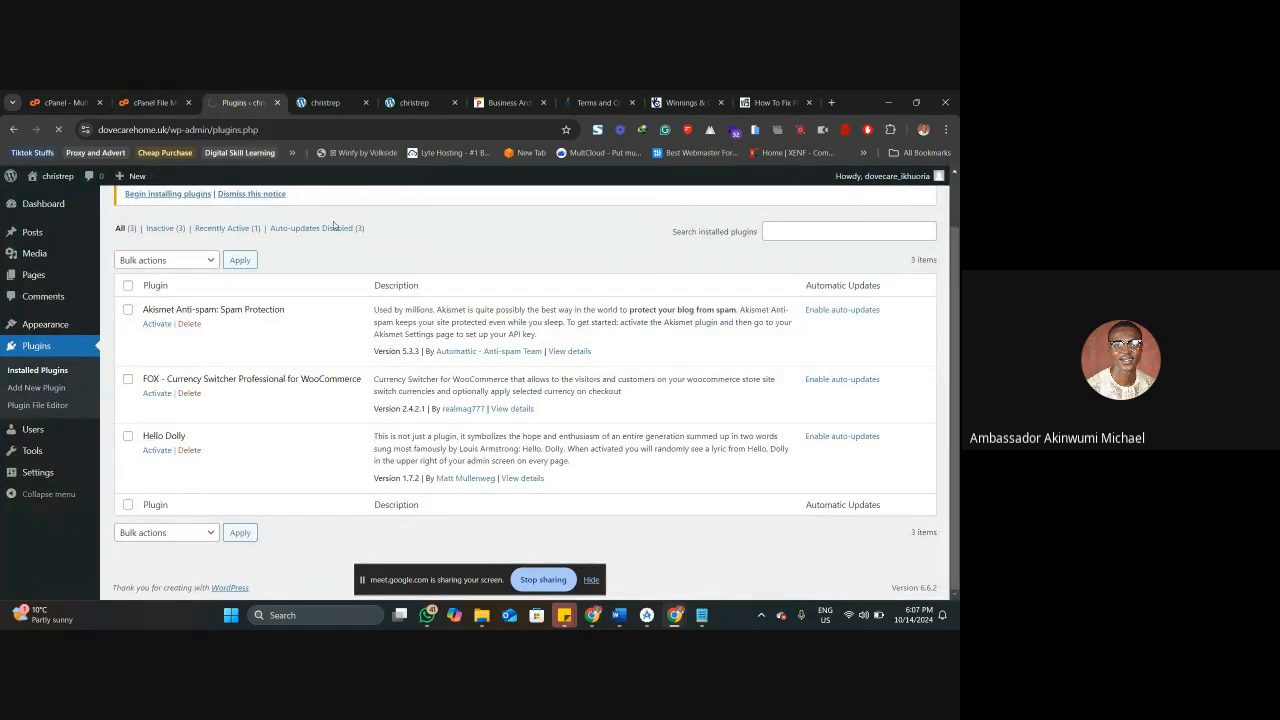
scroll(214, 436, "down", 2)
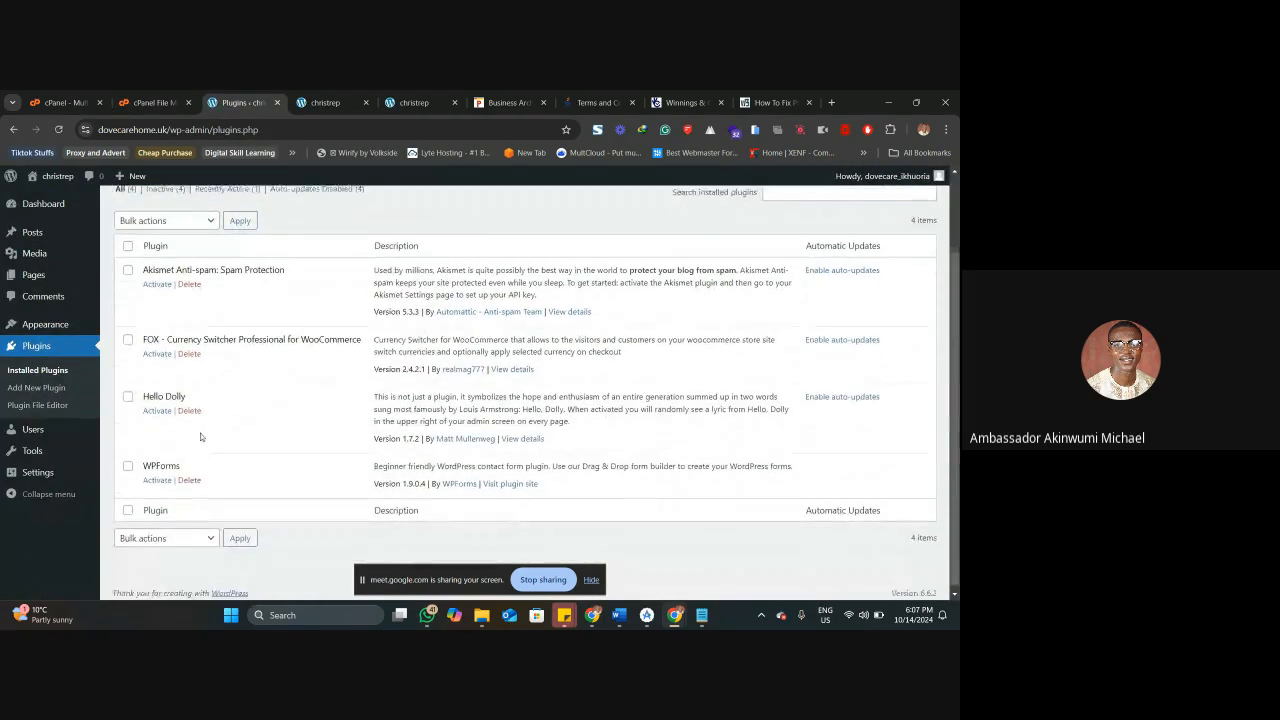
double_click(147, 460)
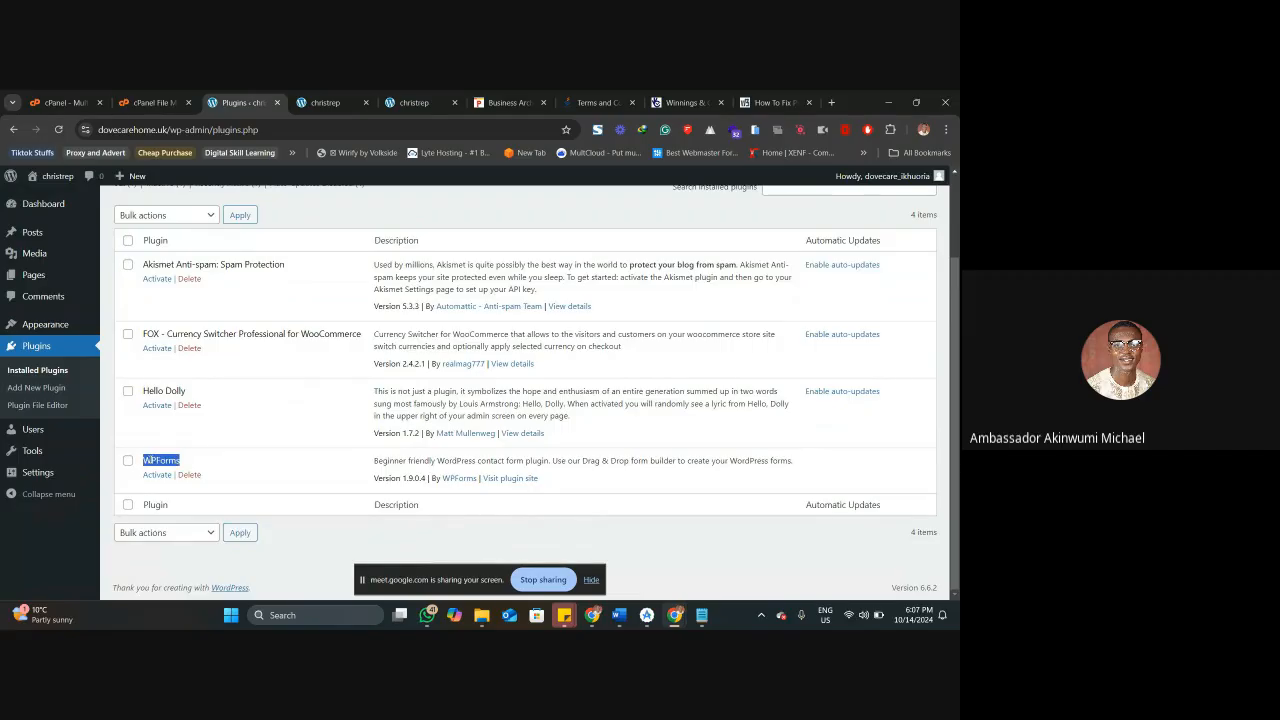
left_click(155, 458)
double_click(155, 458)
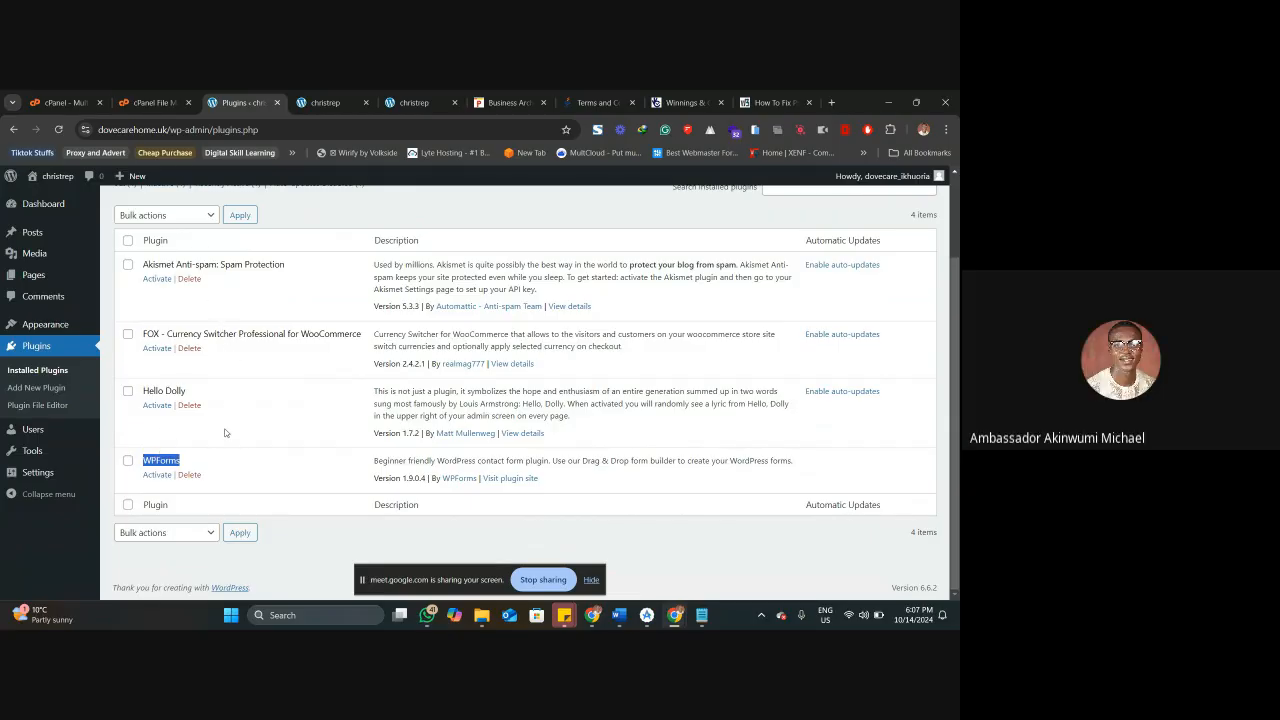
left_click(158, 475)
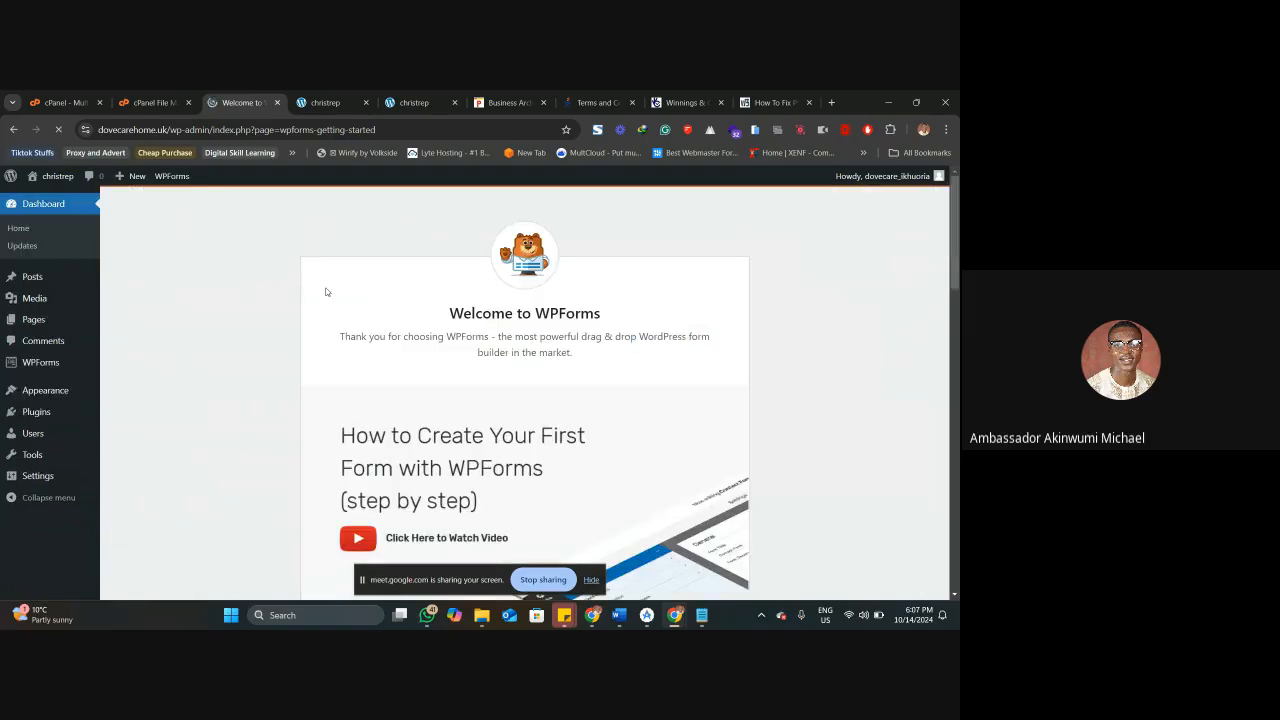
scroll(246, 292, "down", 3)
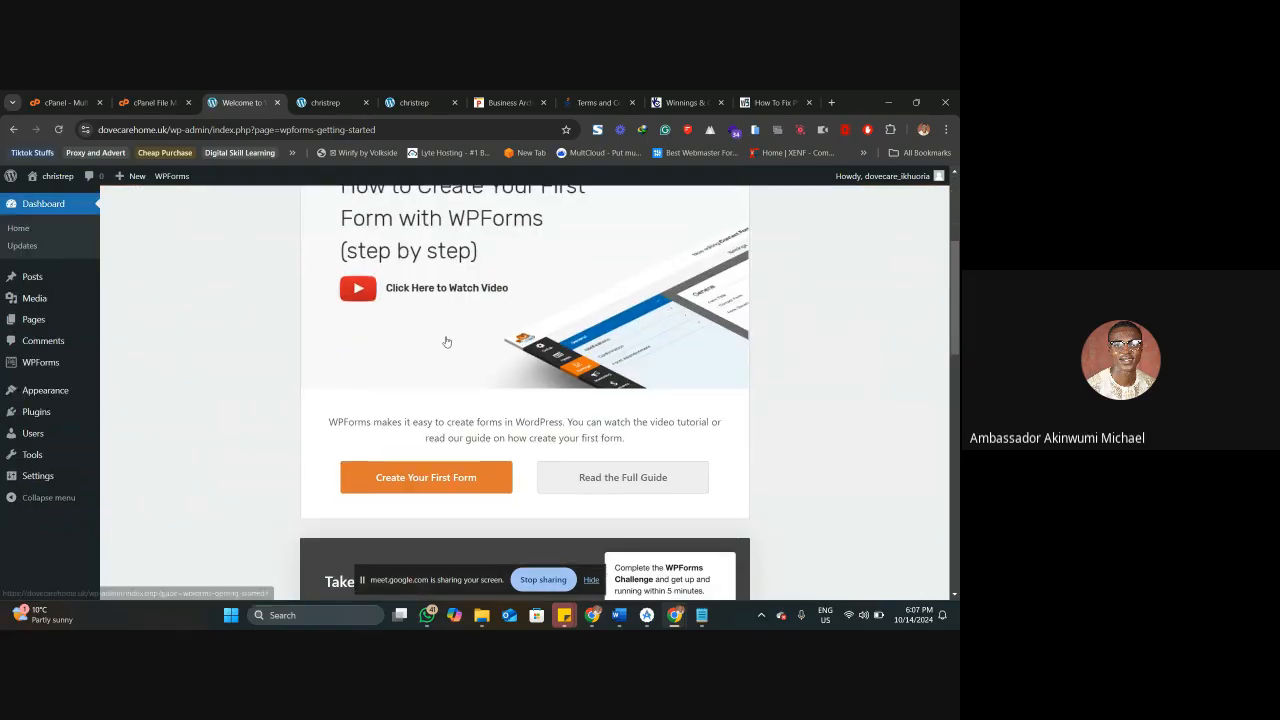
In cPanel File Manager, rename the wpforms folder in wp-content/plugins to wpforms2.
left_click(160, 101)
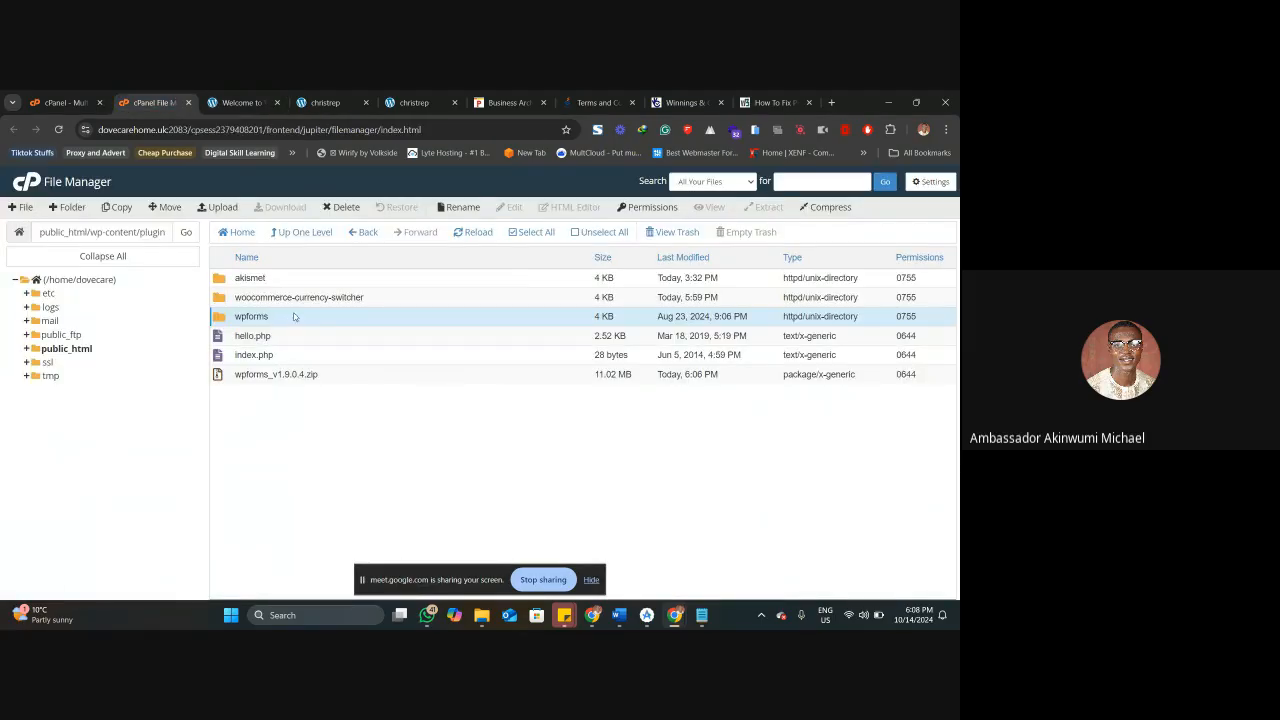
left_click(466, 209)
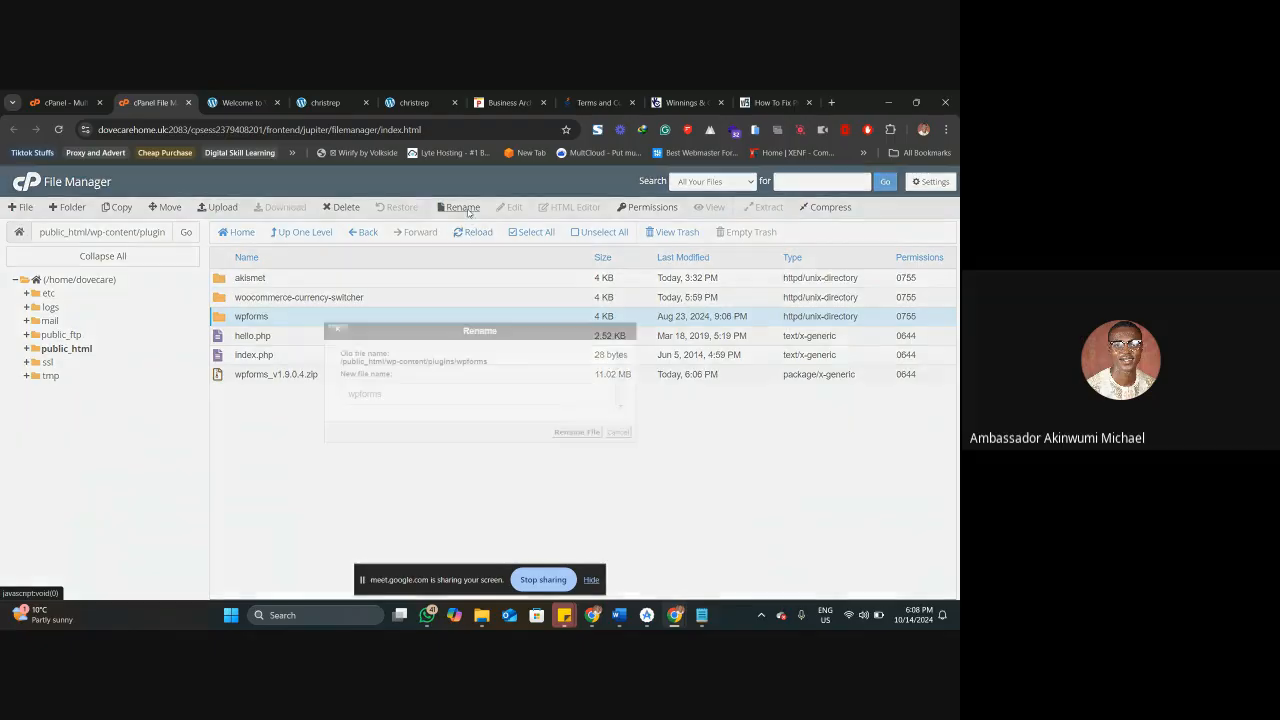
type("2")
left_click(578, 432)
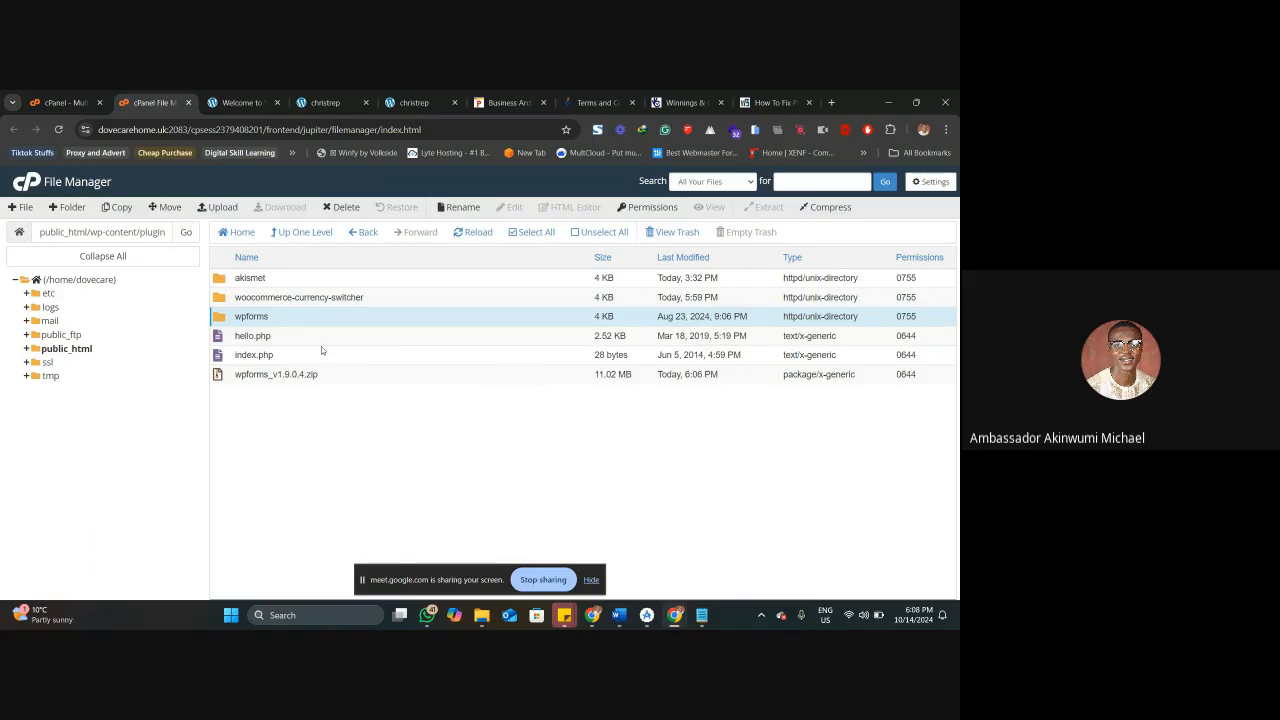
Open the WordPress Installed Plugins page, highlight the notice about wpforms/wpforms.php and look over the plugin list.
left_click(241, 101)
mouse_move(38, 411)
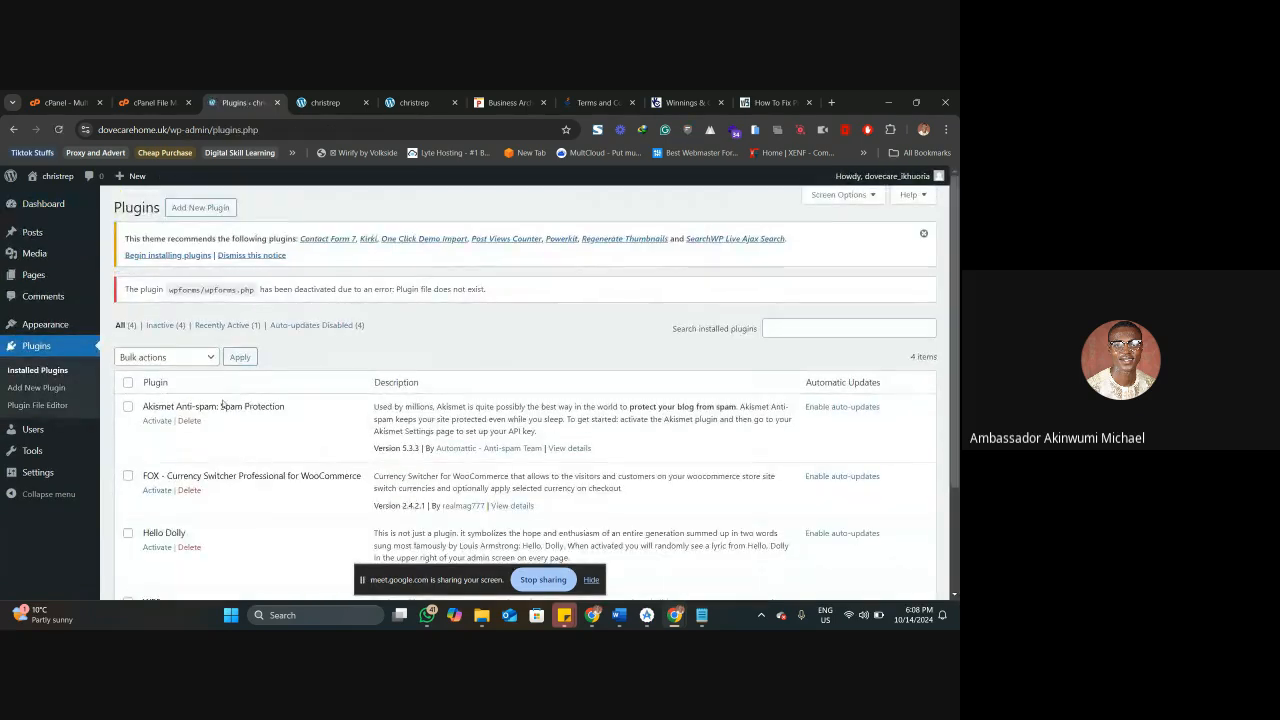
left_click_drag(135, 289, 503, 297)
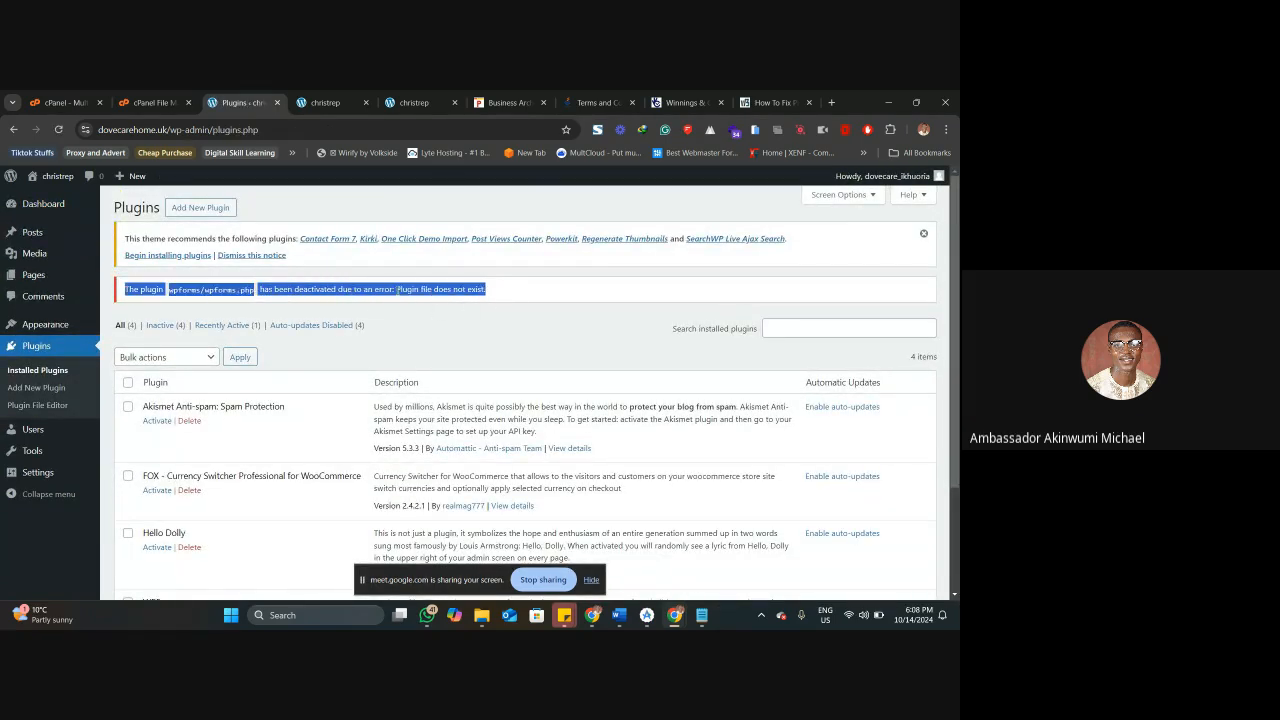
left_click(430, 293)
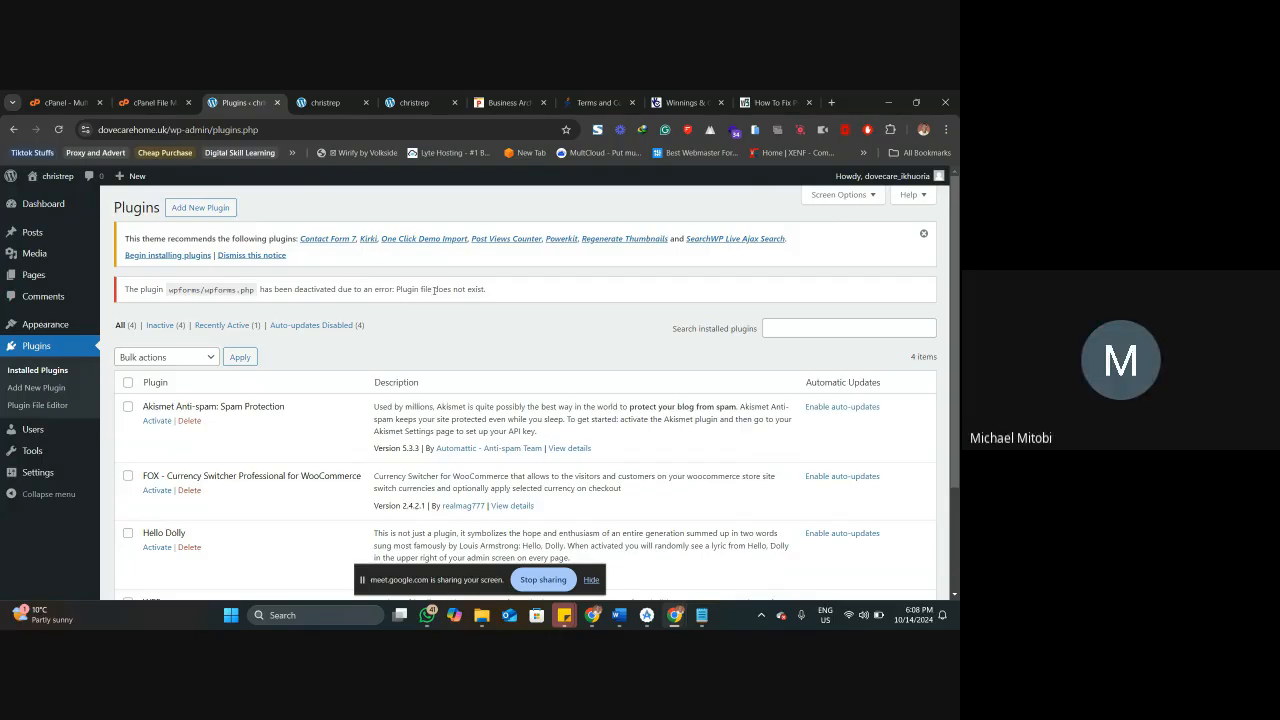
scroll(527, 294, "down", 3)
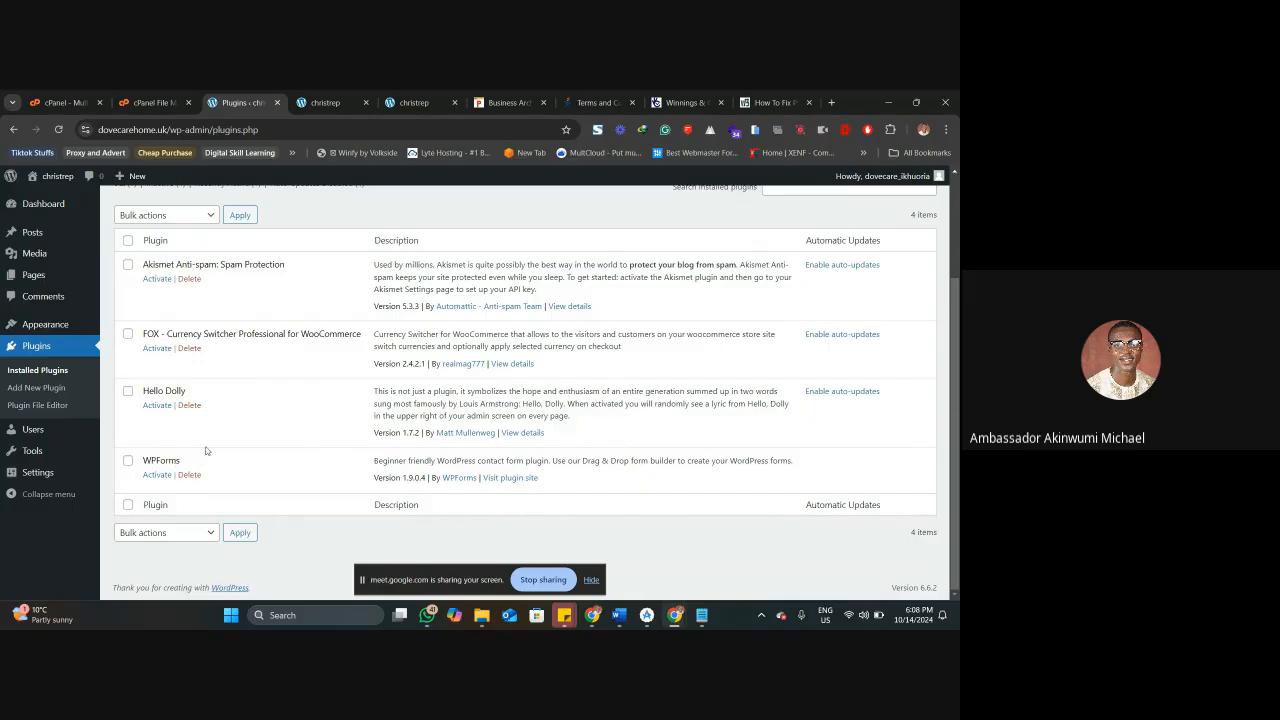
In cPanel File Manager, rename the wpforms2 folder back to wpforms.
left_click(150, 102)
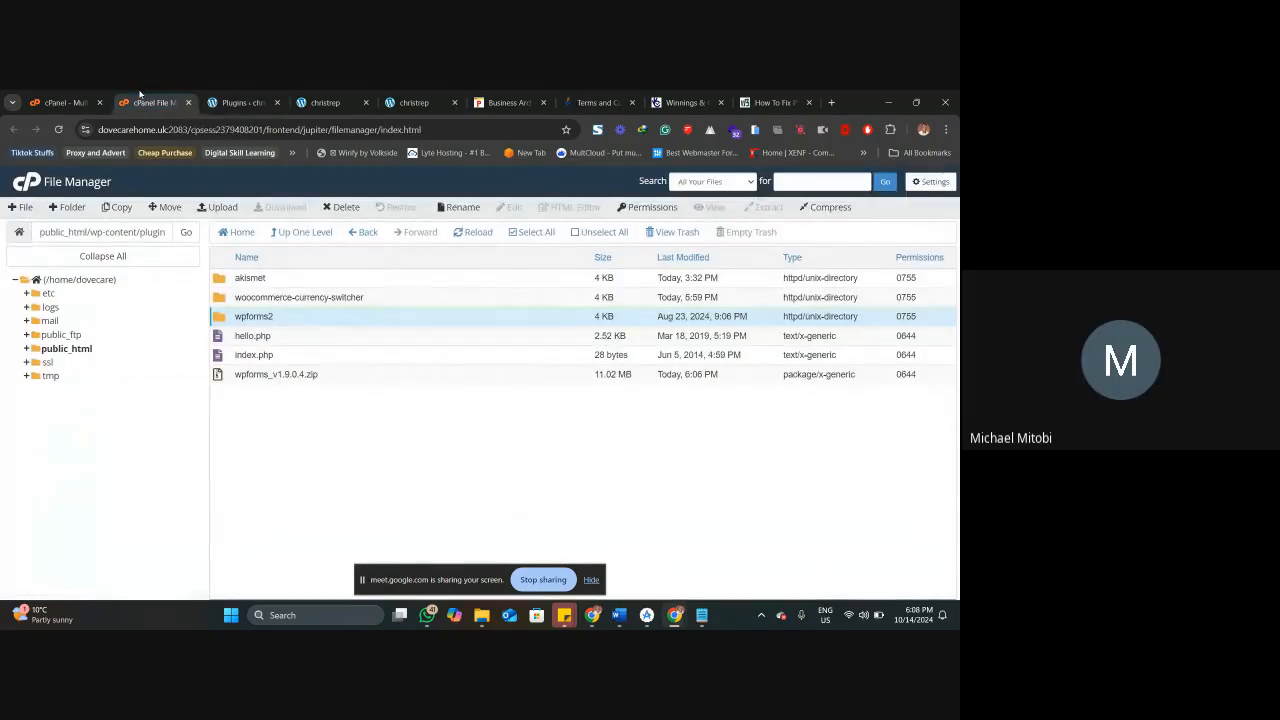
left_click(462, 207)
key("BackSpace")
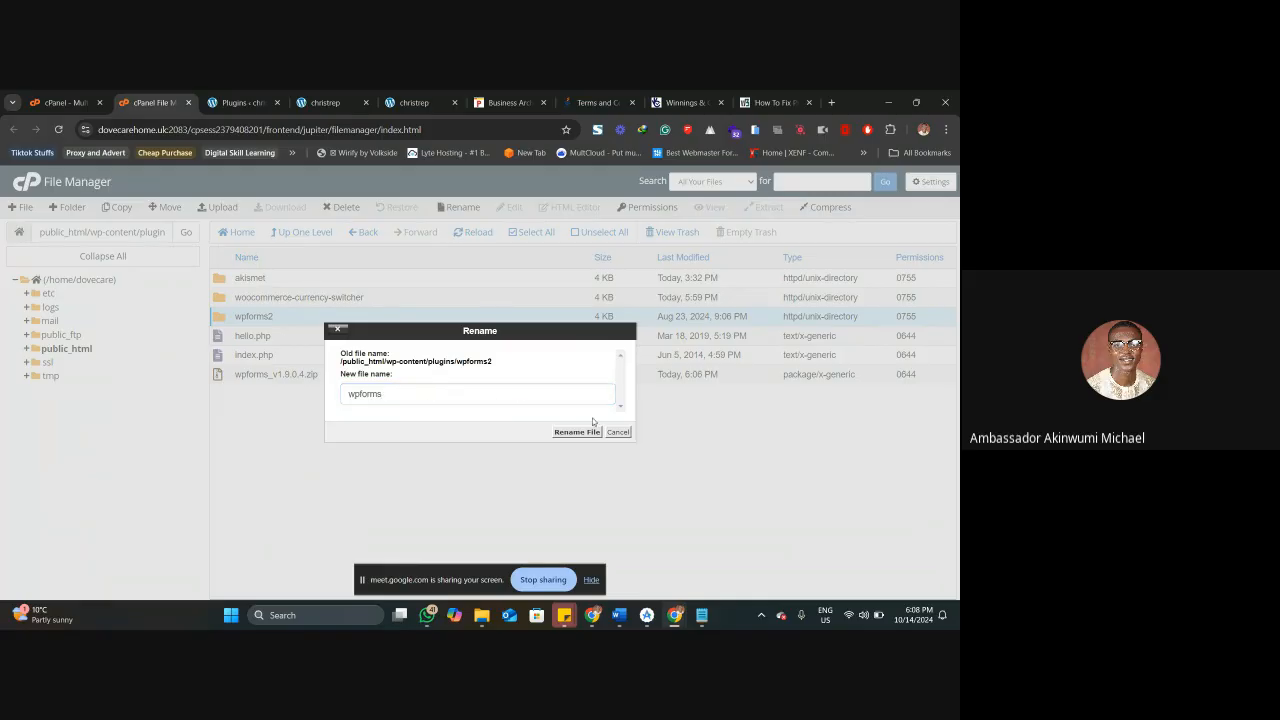
left_click(583, 432)
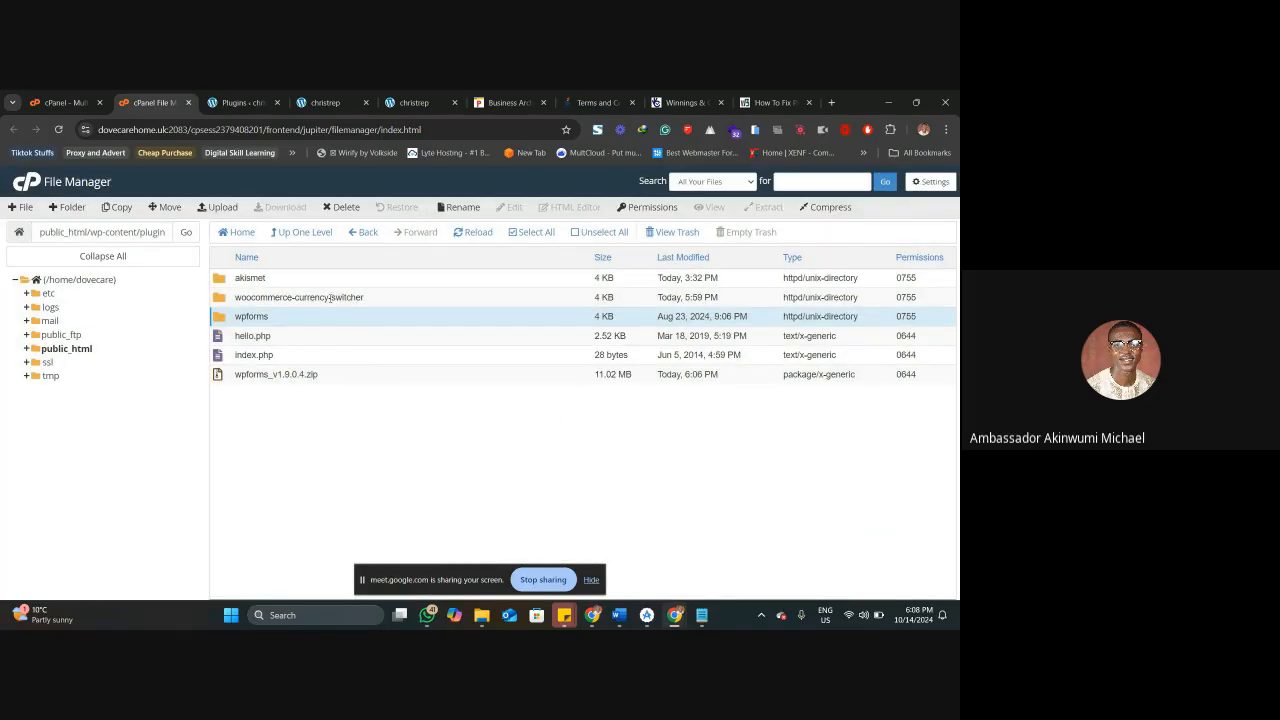
Reload the WordPress Installed Plugins page and review the notices and listed plugins.
left_click(236, 99)
right_click(235, 97)
left_click(294, 187)
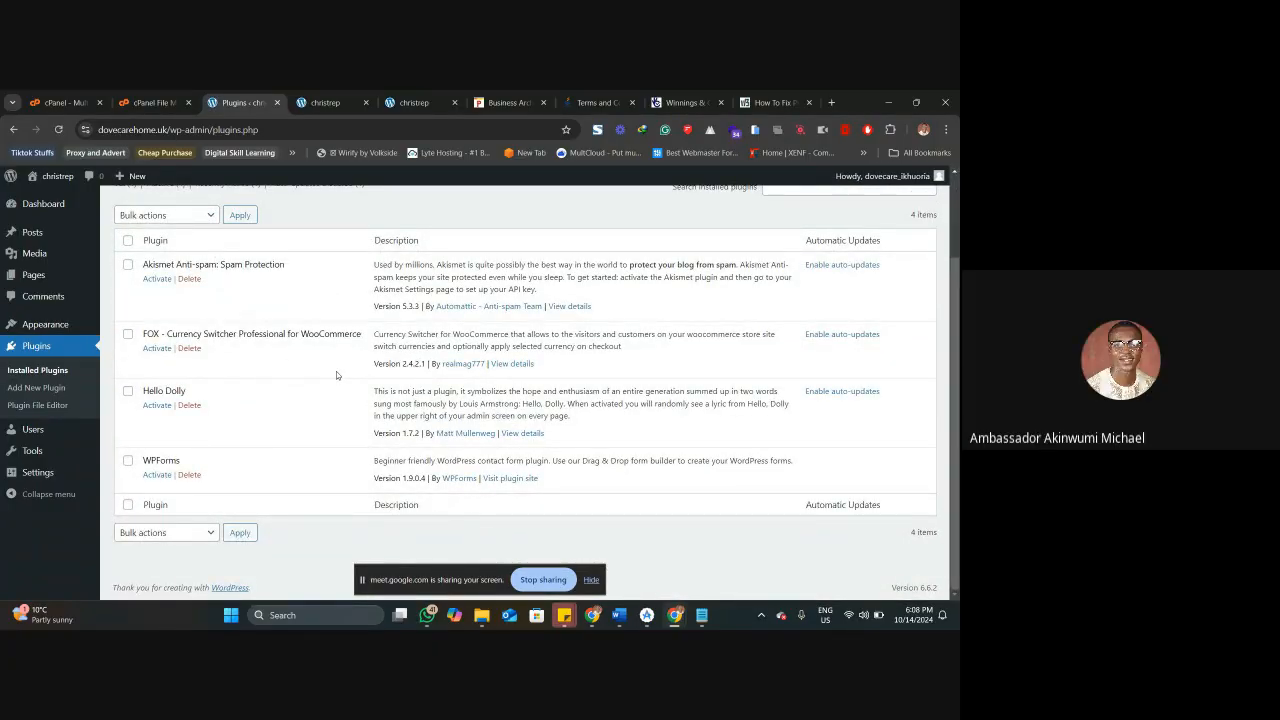
scroll(336, 375, "up", 2)
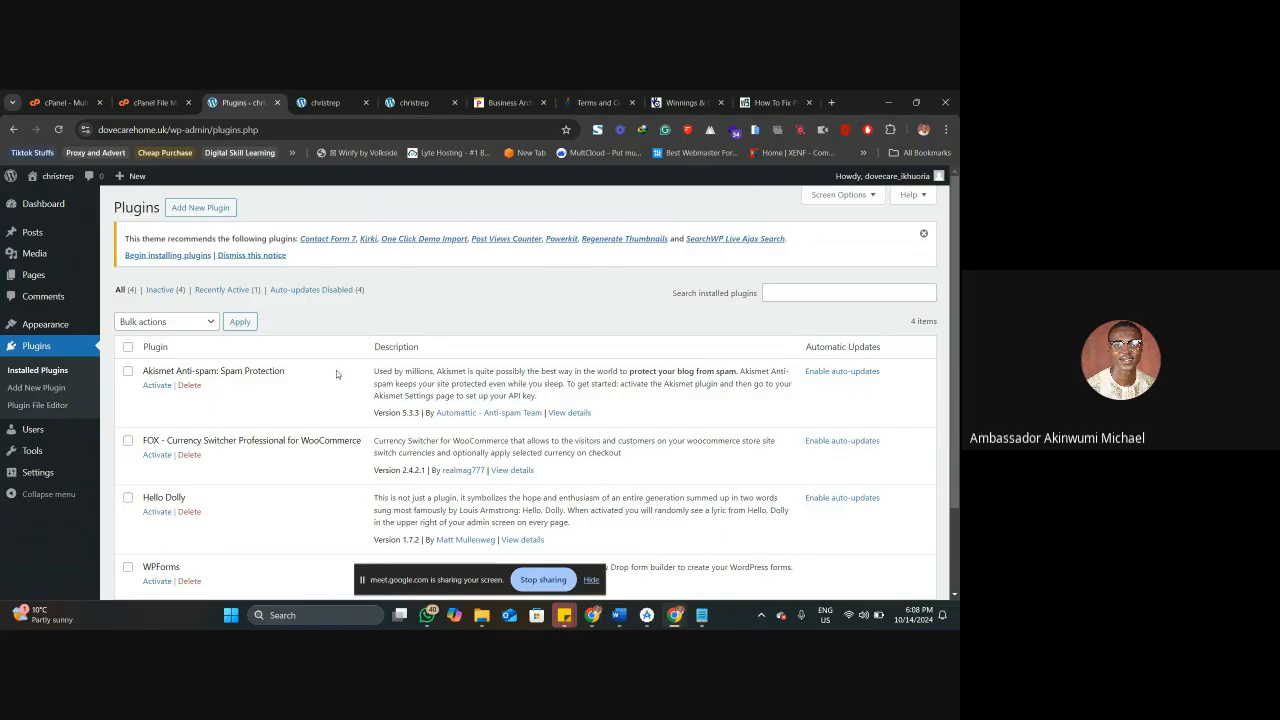
In File Manager's wp-content folder, show the rename dialog for the plugins folder, cancel it and return to the WordPress plugins list.
left_click(142, 95)
left_click(300, 233)
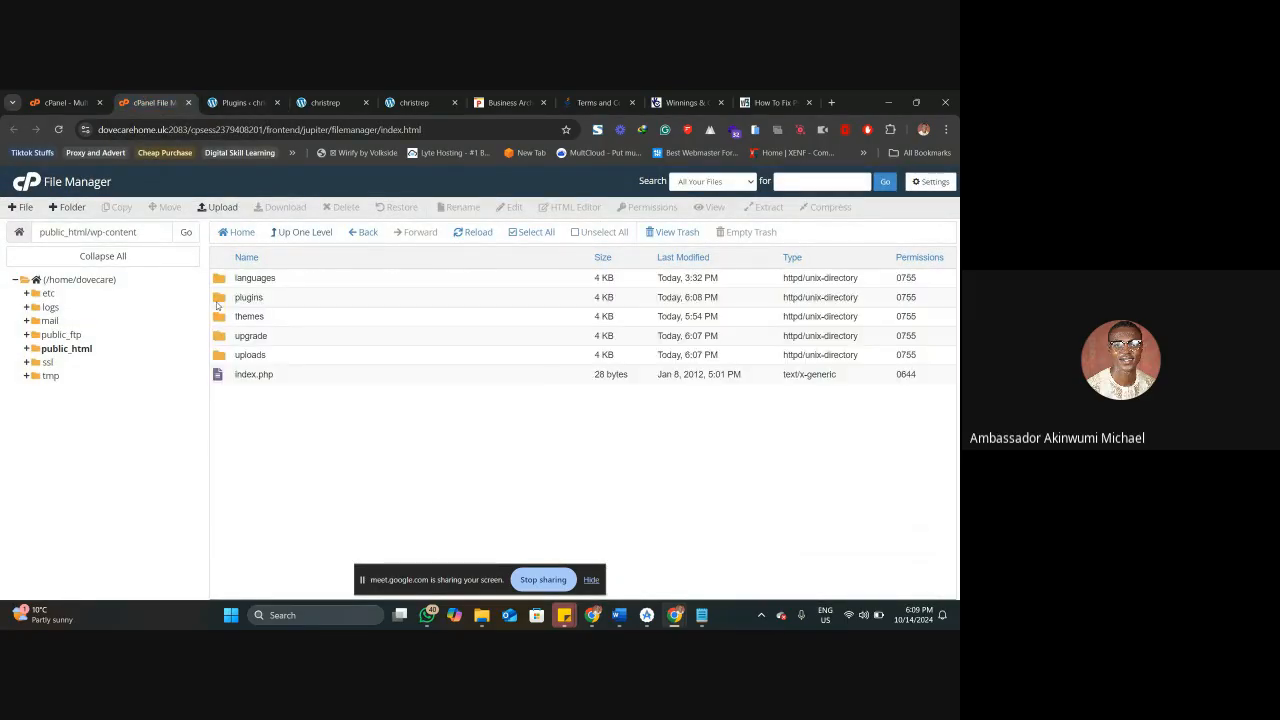
left_click(279, 302)
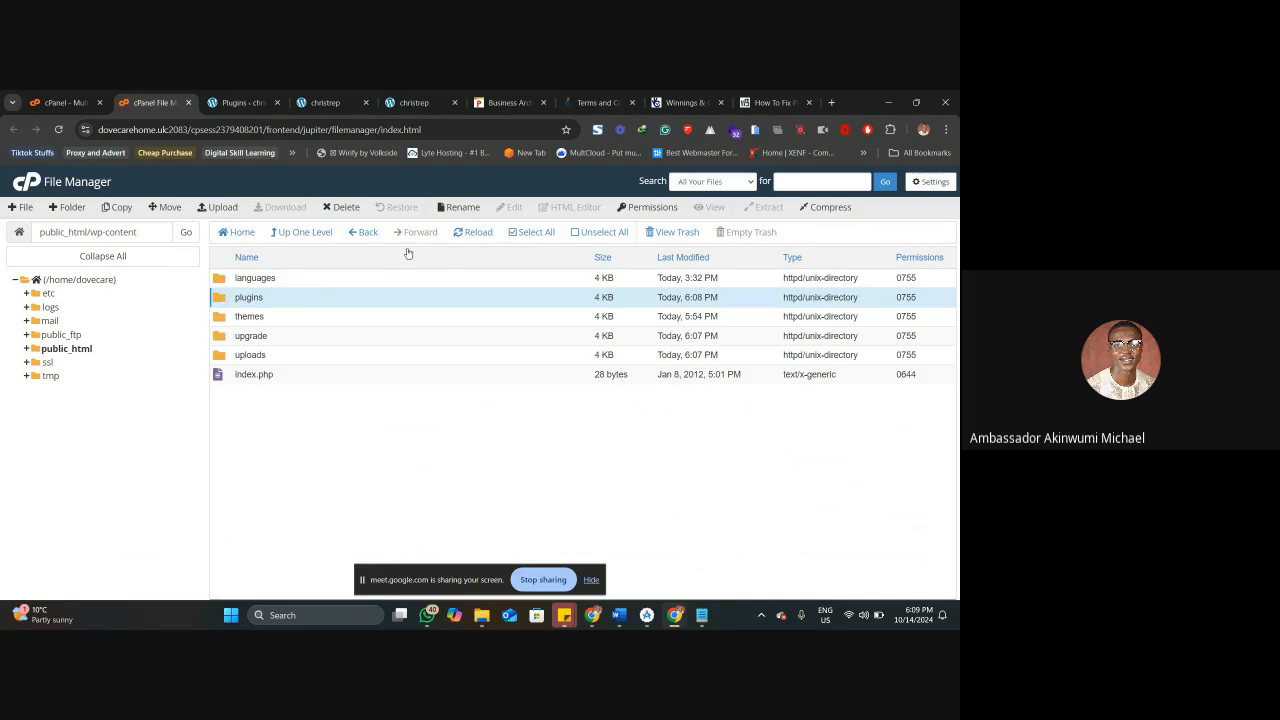
left_click(455, 208)
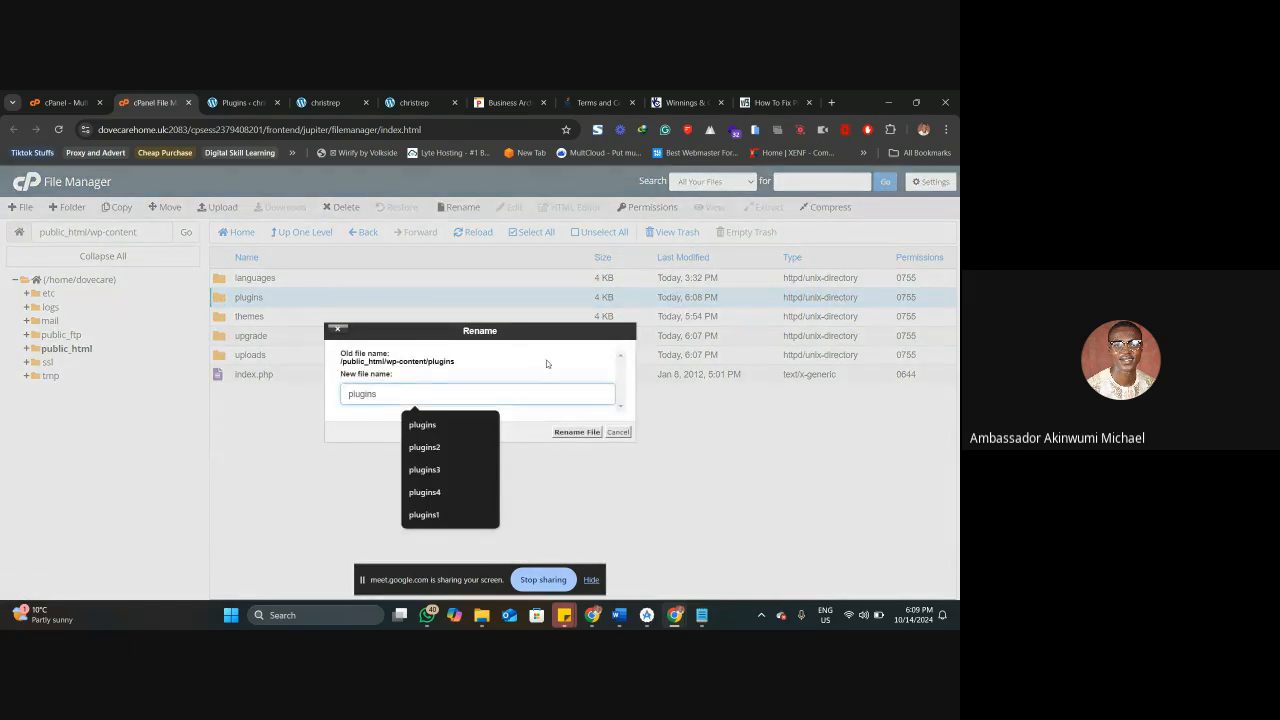
left_click(622, 432)
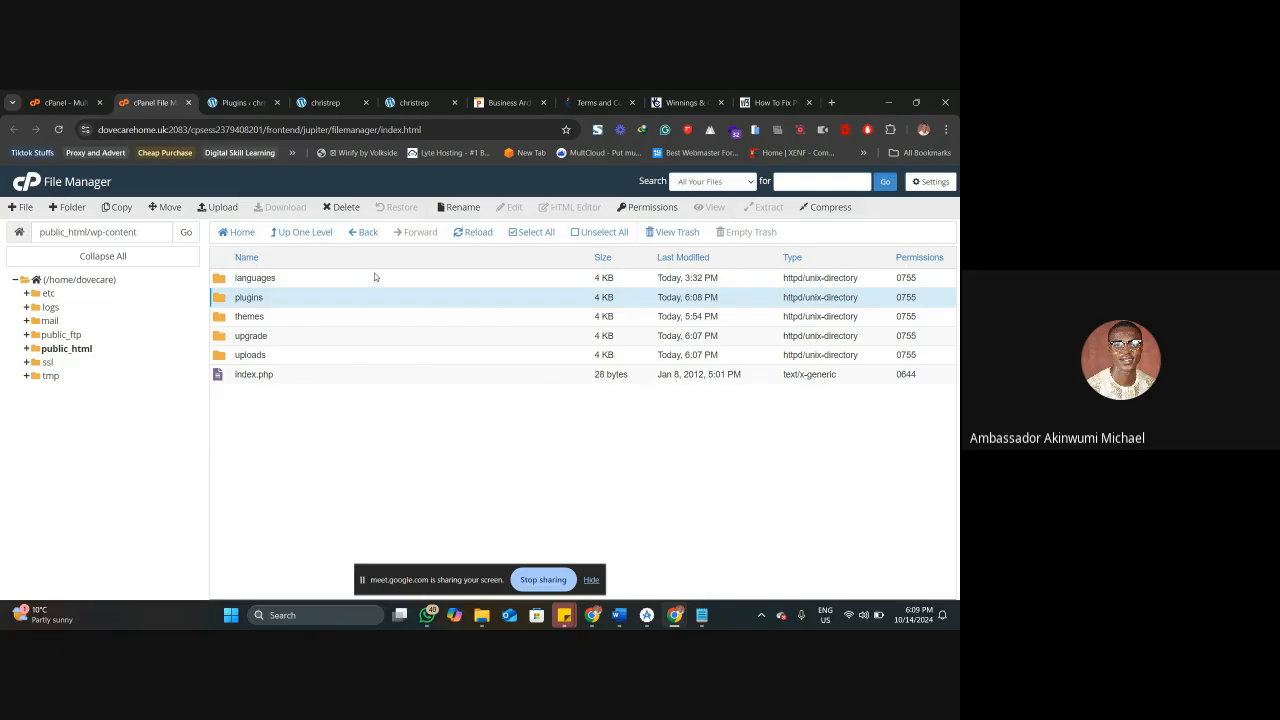
left_click(246, 102)
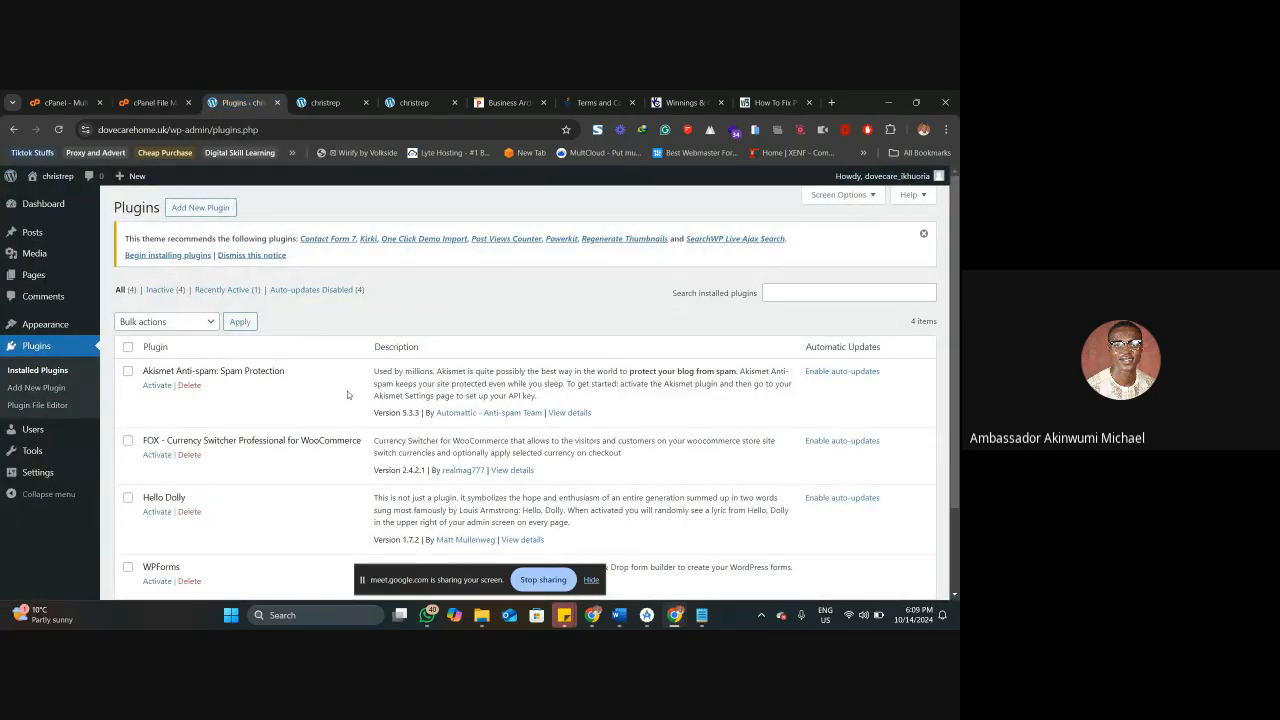
Review the installed plugins list, compare the site's front page in its open tabs, and return to the plugins page.
scroll(352, 472, "down", 2)
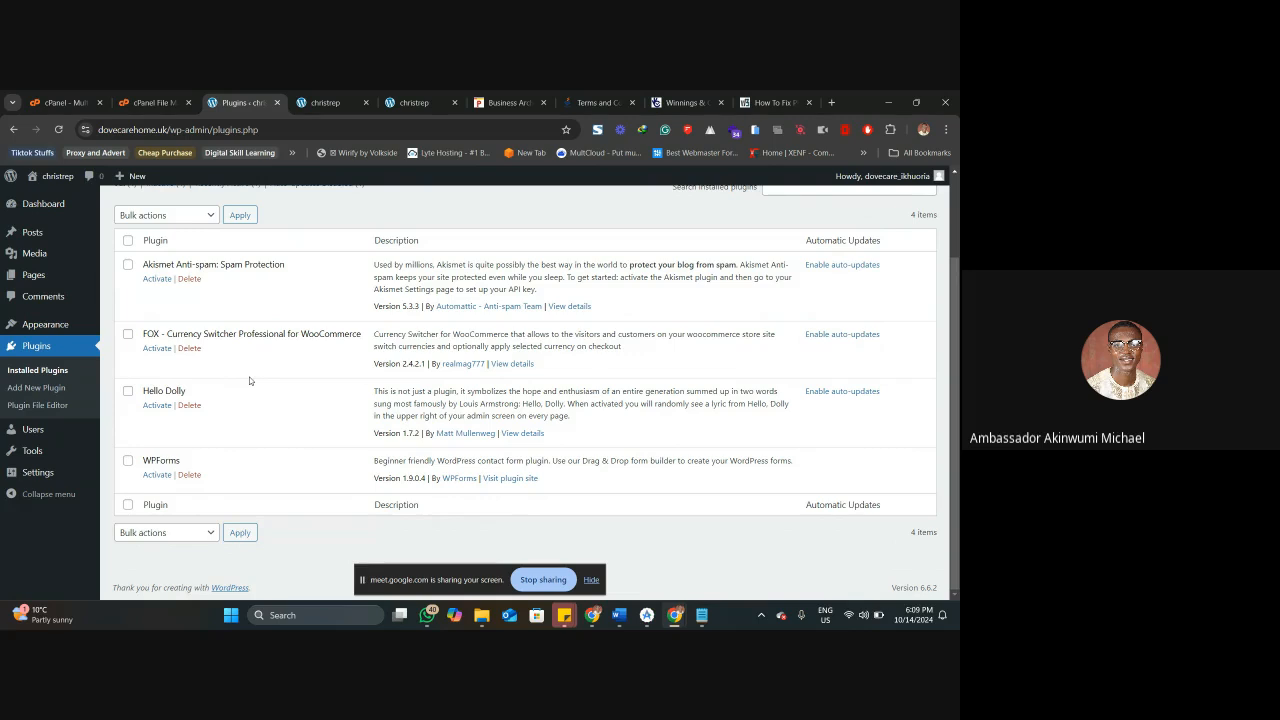
scroll(250, 380, "up", 2)
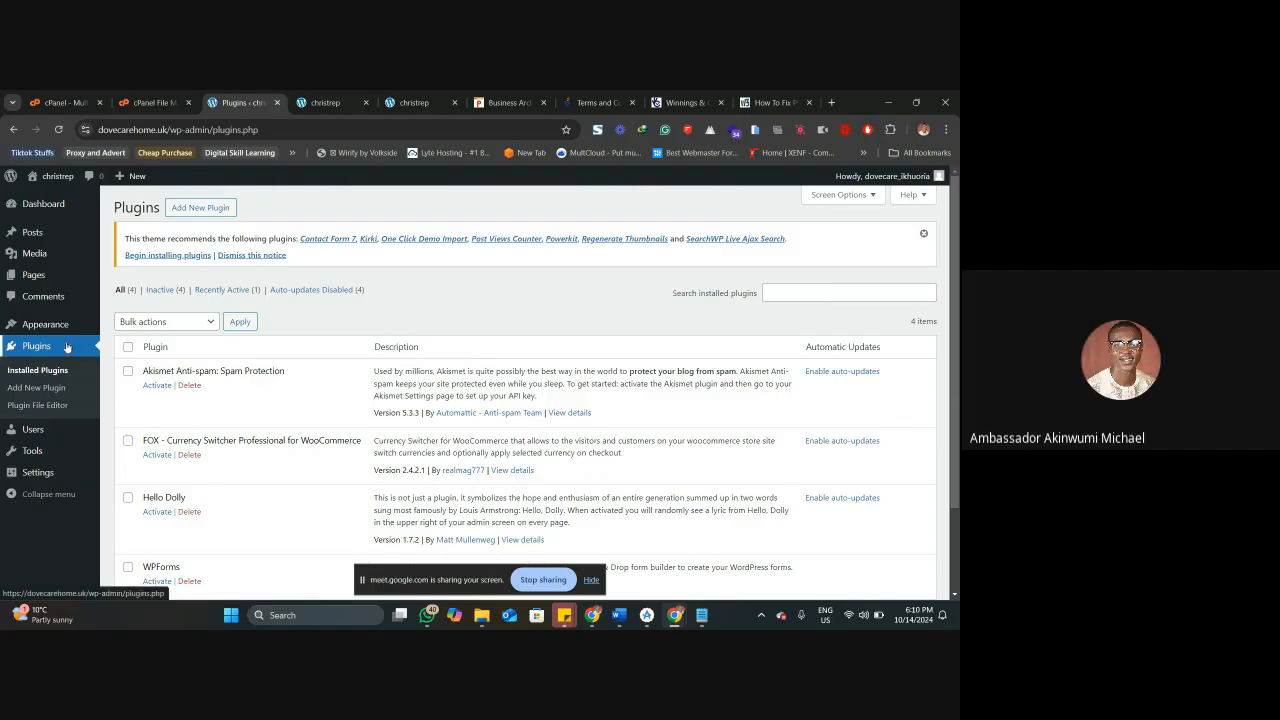
left_click(318, 102)
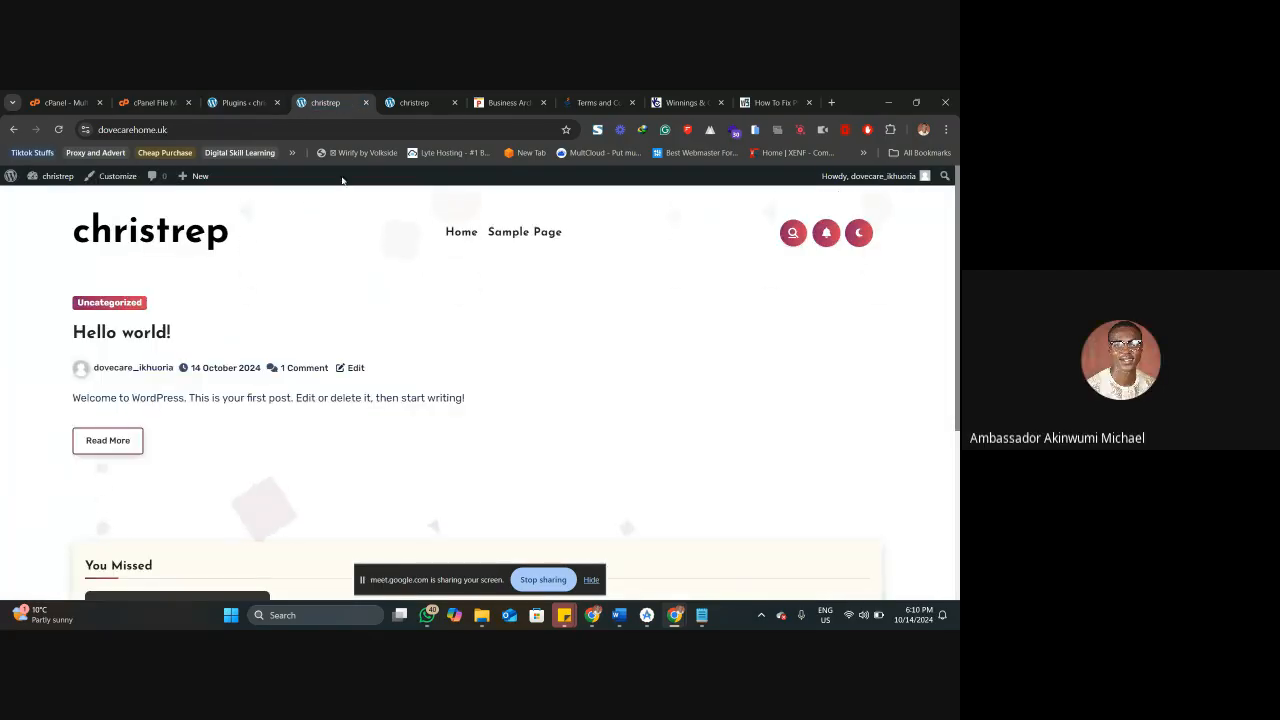
left_click(401, 96)
left_click(322, 102)
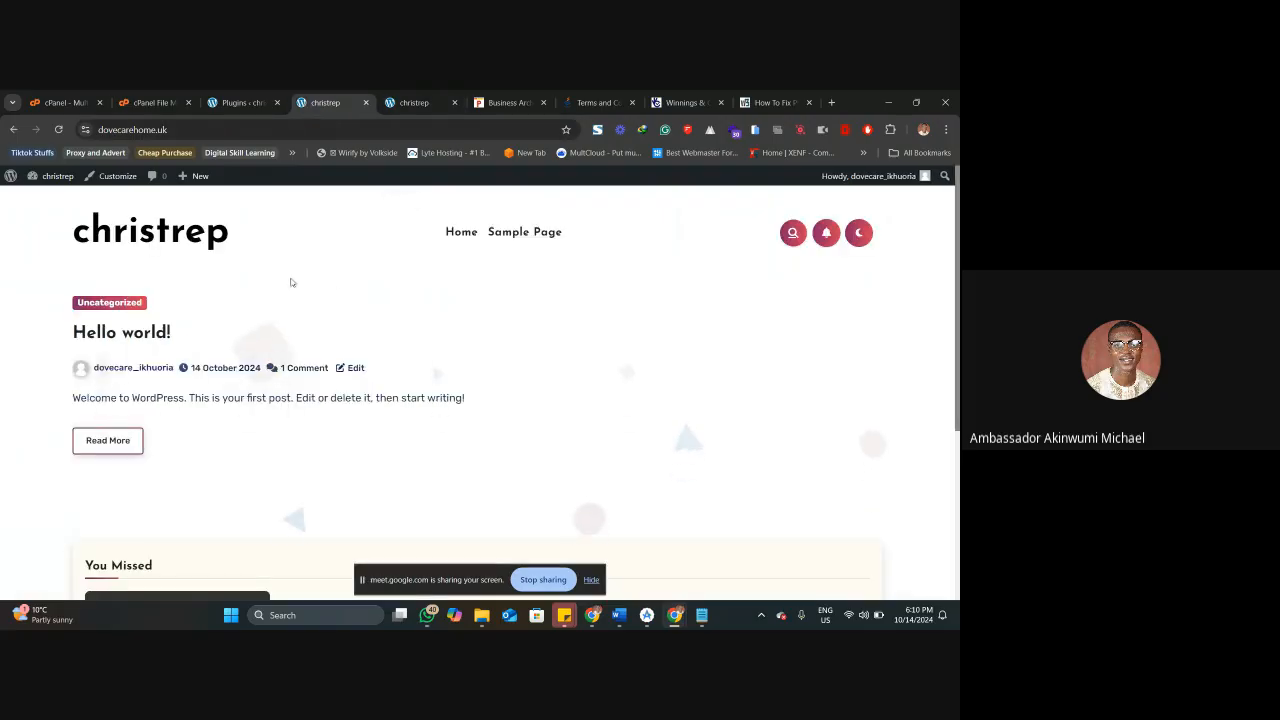
left_click(237, 102)
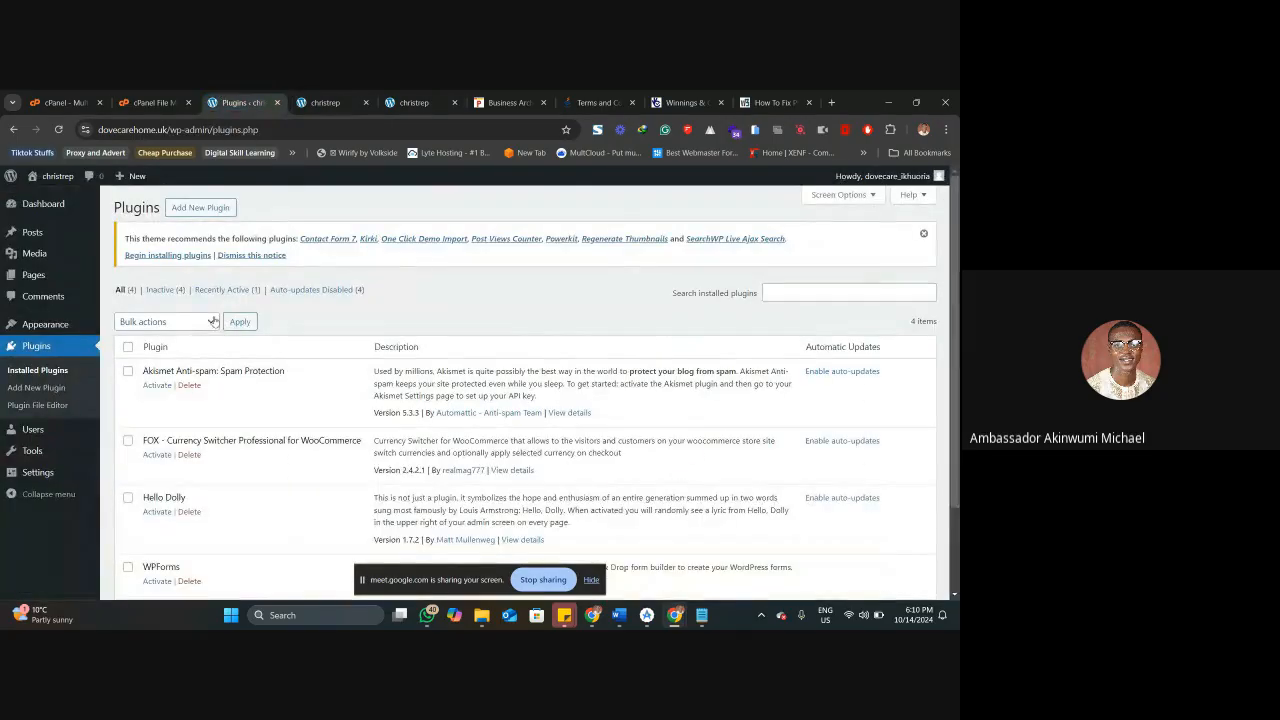
Open the installed themes, check the site's front page under the active Overflow theme, and activate the Blogier theme.
left_click(124, 327)
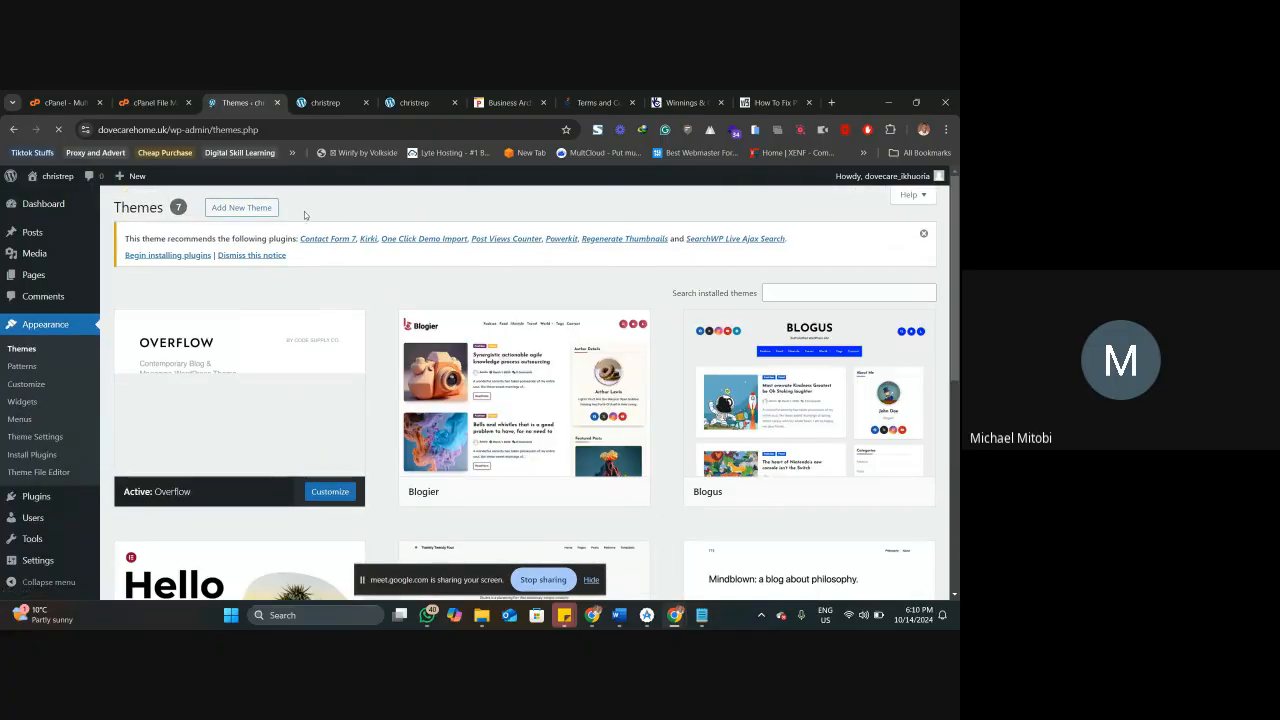
mouse_move(542, 401)
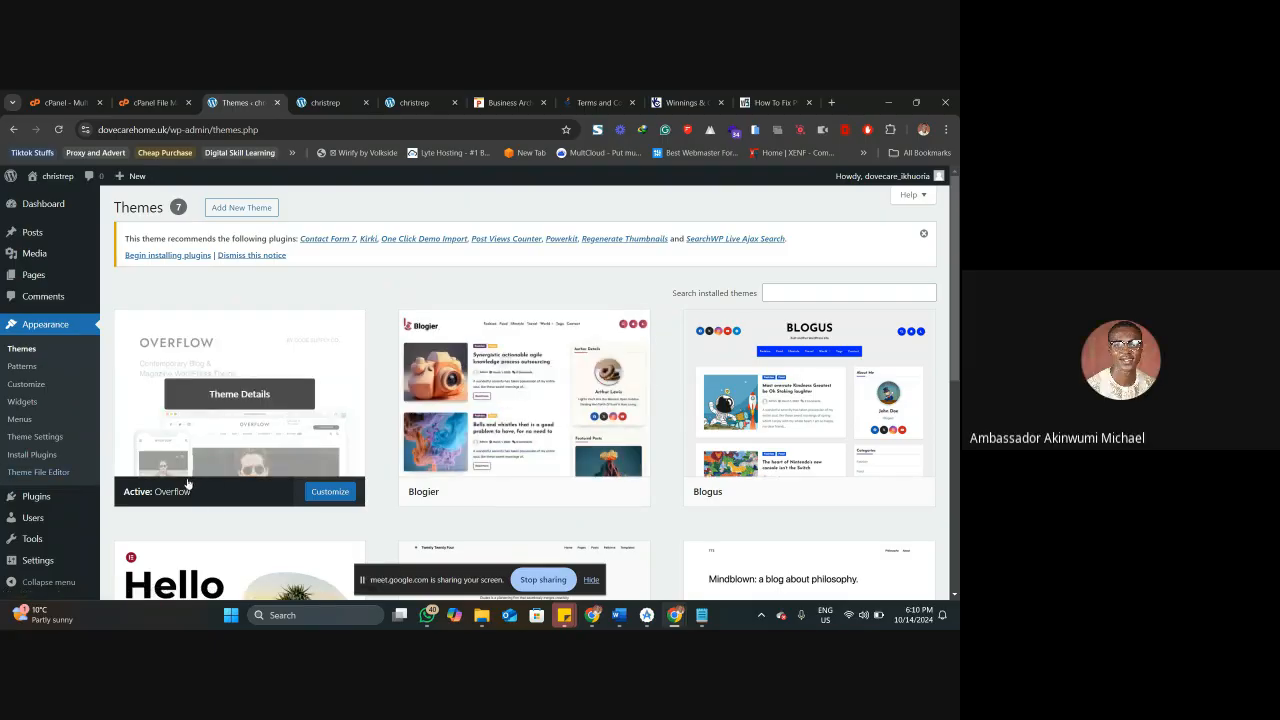
left_click(414, 102)
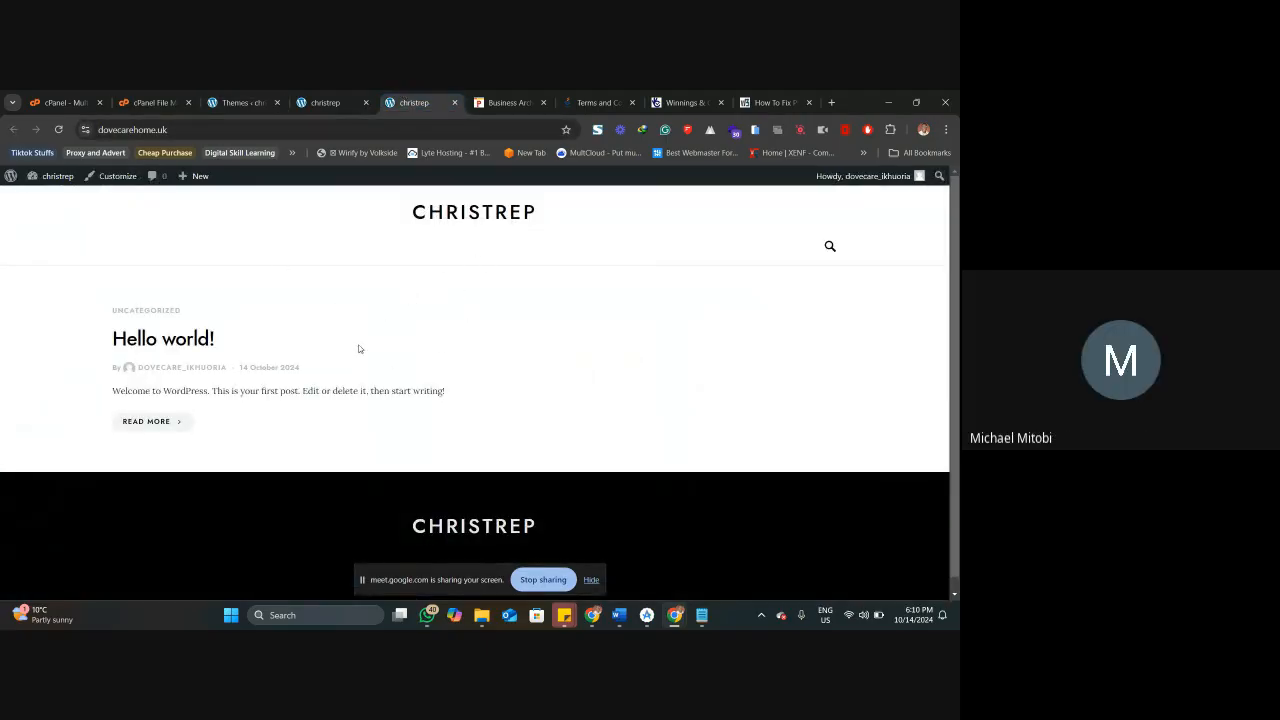
left_click(238, 102)
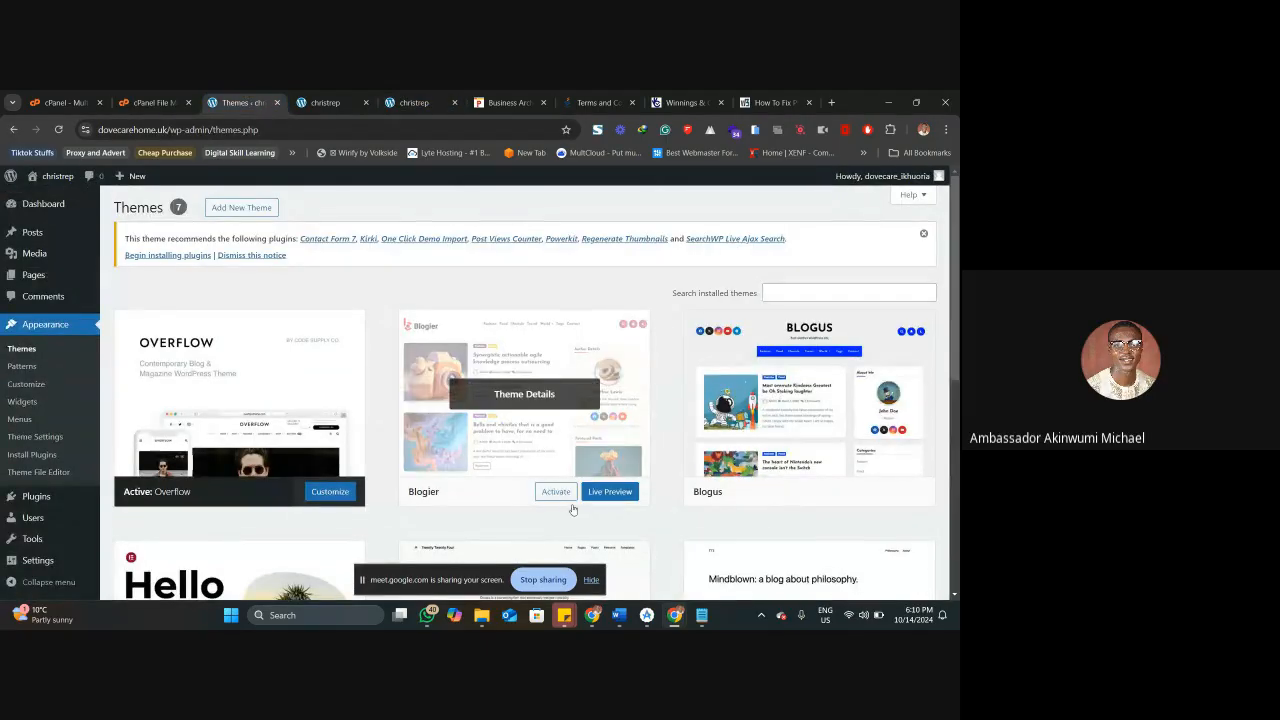
left_click(553, 492)
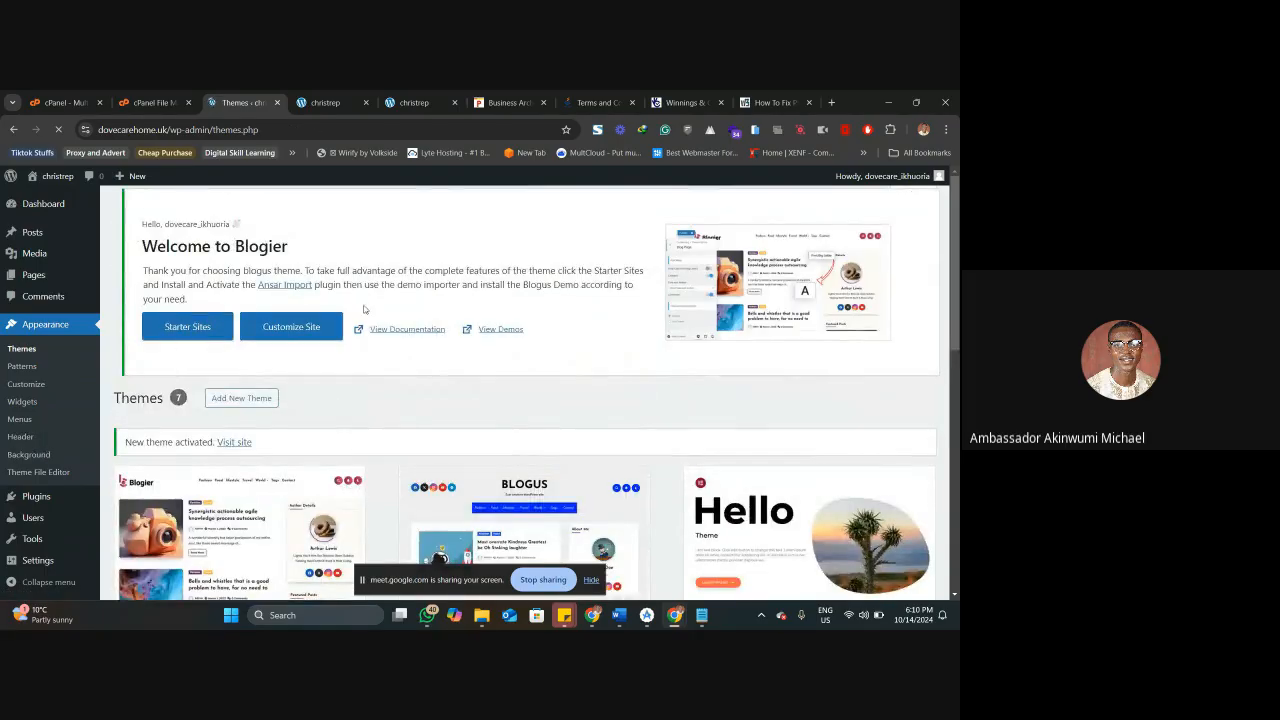
Reload the site's front page and check how it looks with the Blogier theme.
left_click(414, 102)
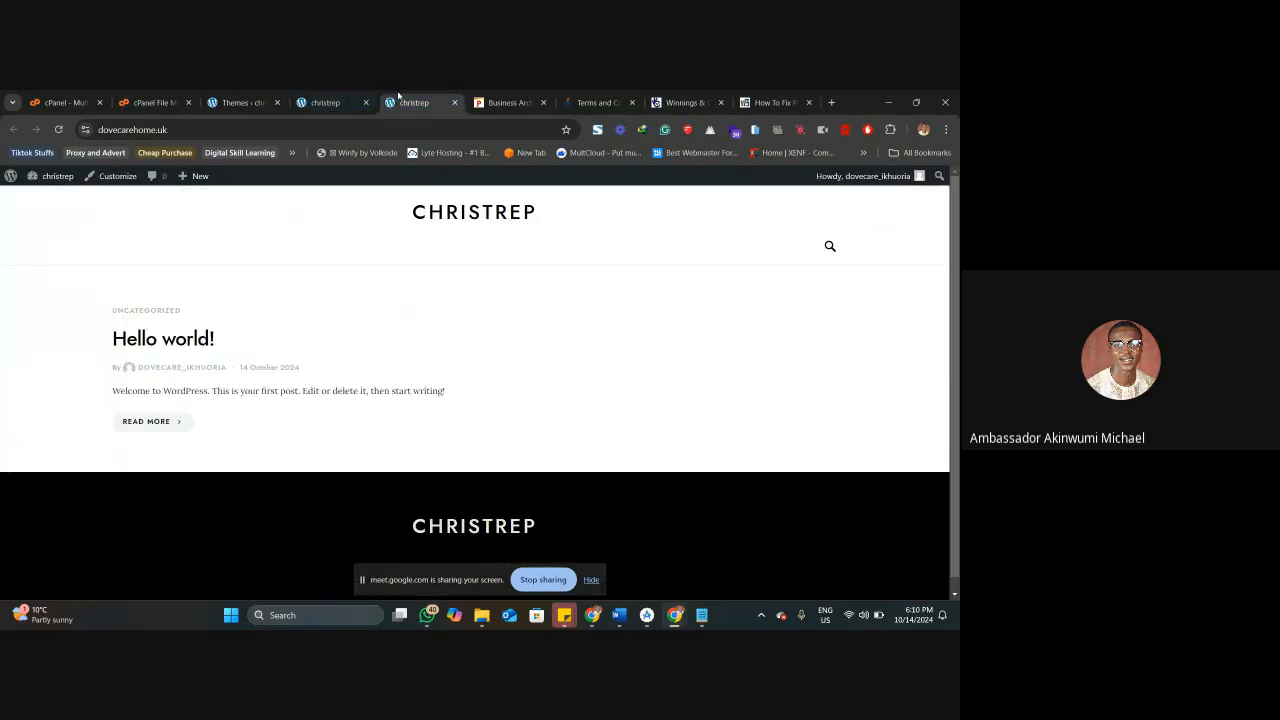
right_click(400, 100)
left_click(331, 98)
right_click(329, 100)
left_click(370, 188)
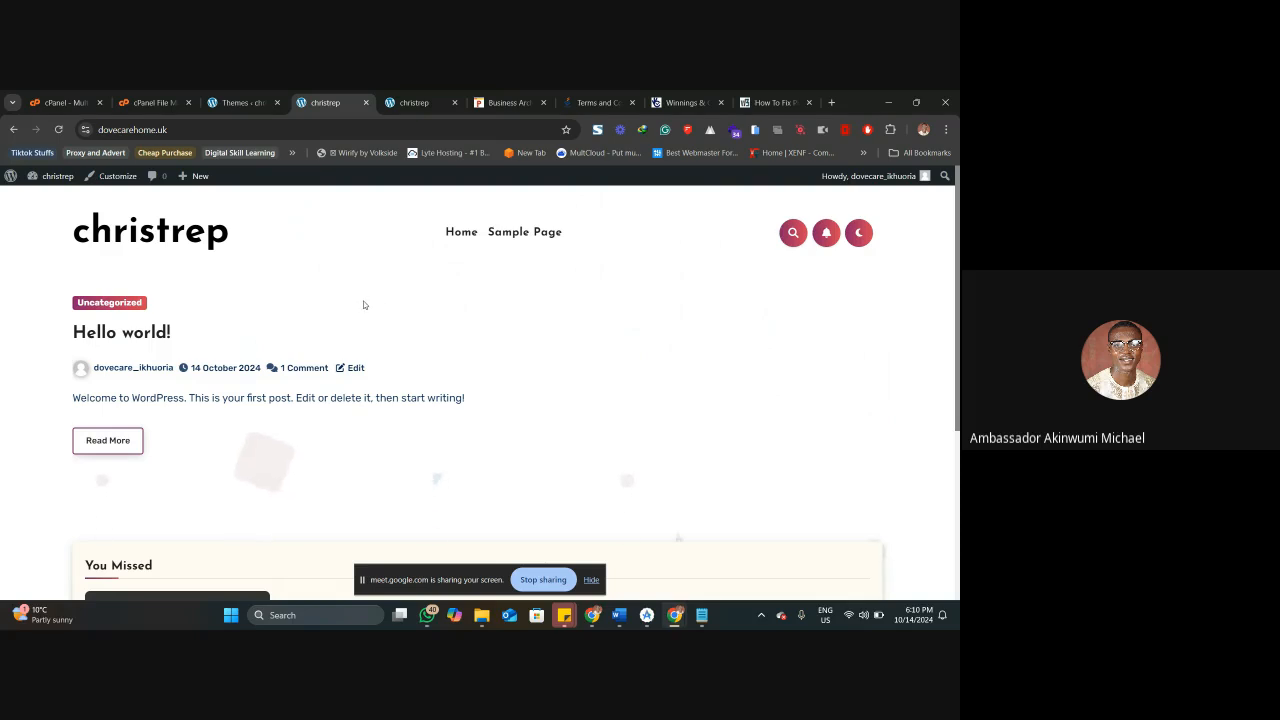
scroll(376, 318, "down", 4)
scroll(374, 332, "up", 5)
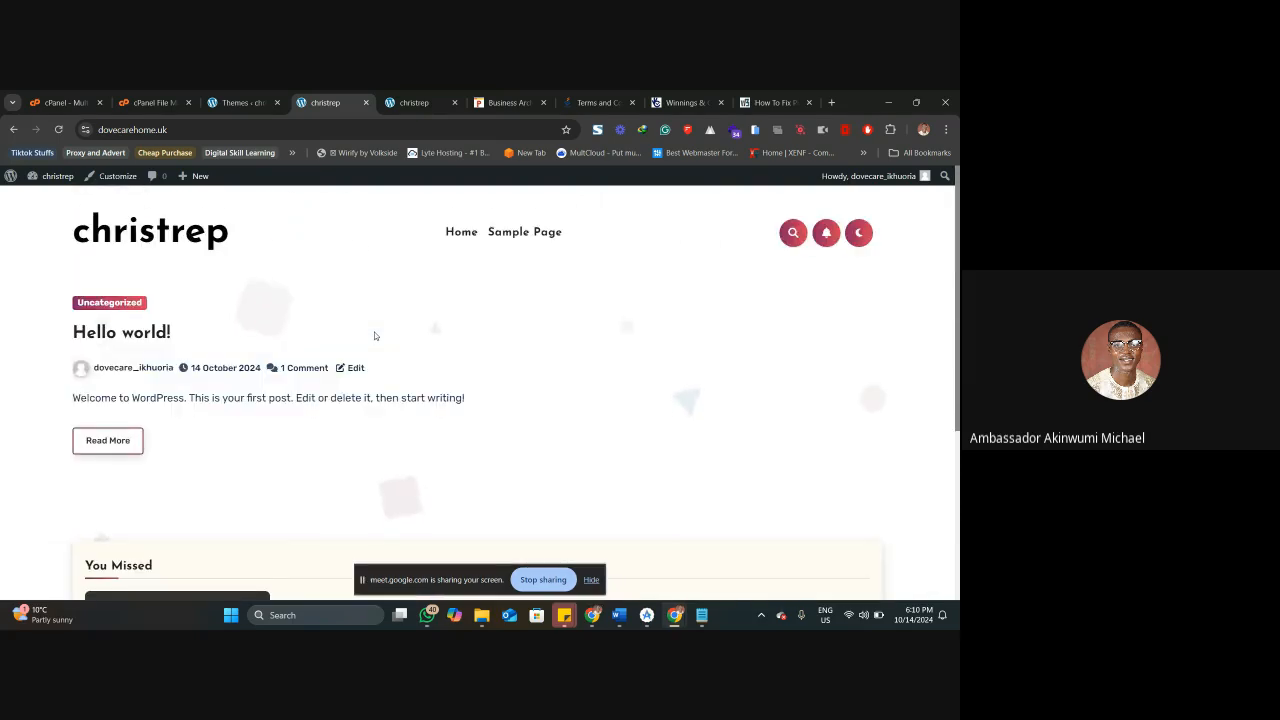
Return to the WordPress Themes page and look through the installed themes.
key("ctrl+shift+Tab")
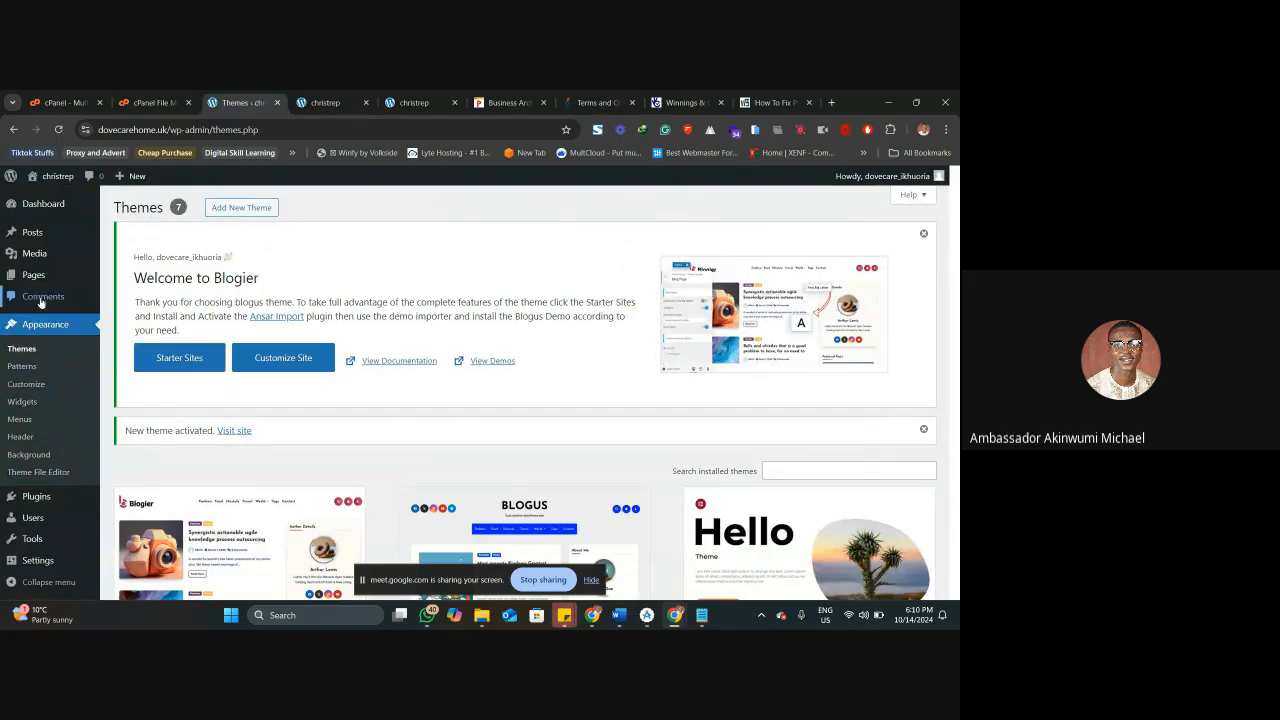
scroll(235, 343, "down", 2)
scroll(235, 343, "up", 2)
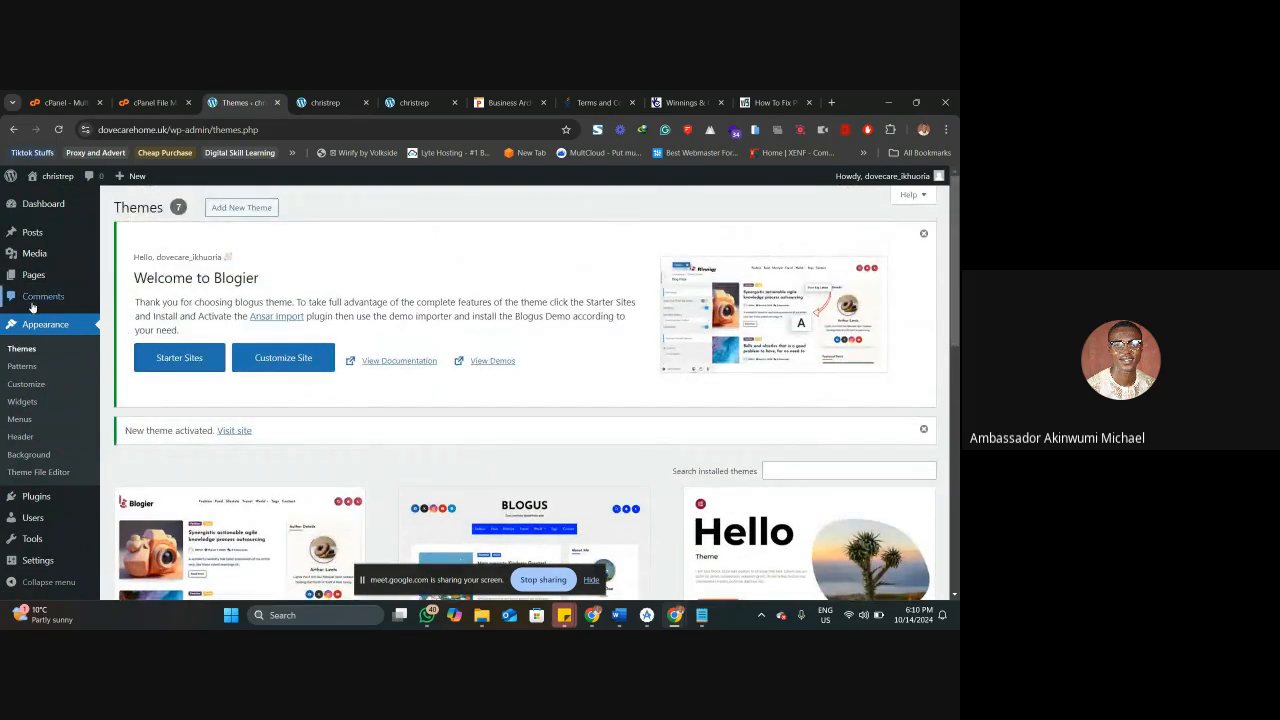
scroll(193, 345, "down", 3)
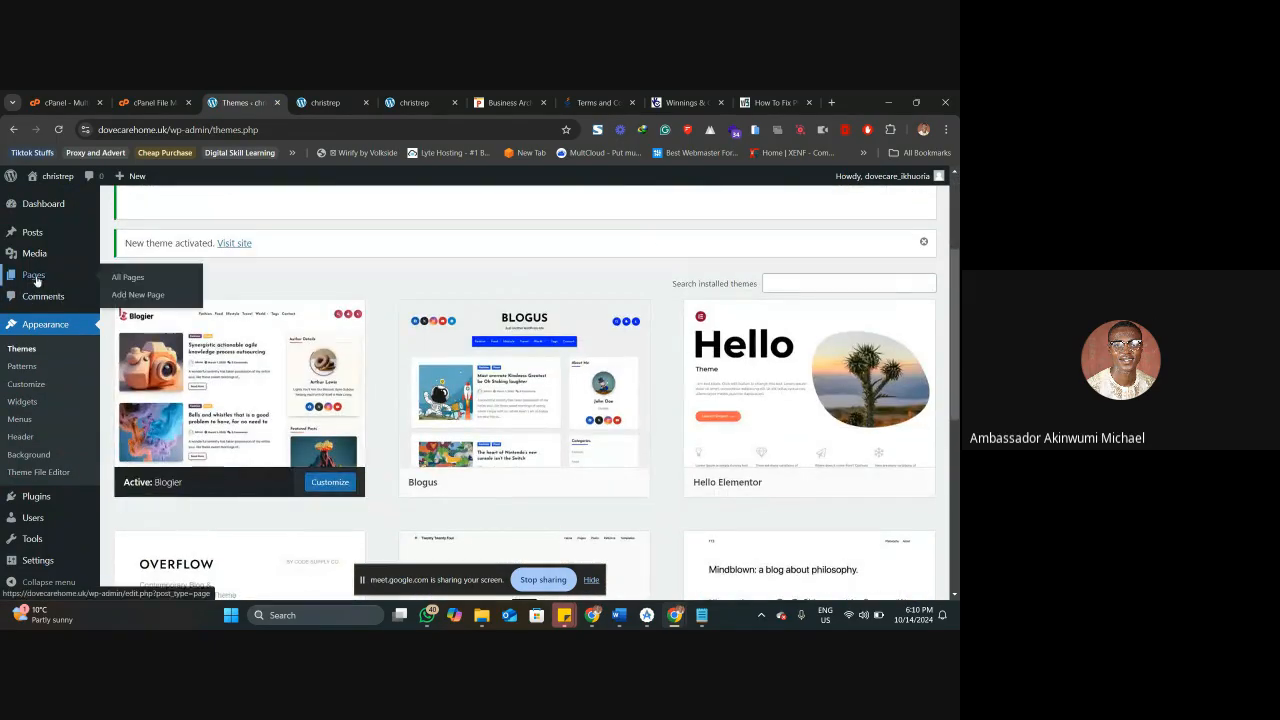
scroll(63, 401, "down", 2)
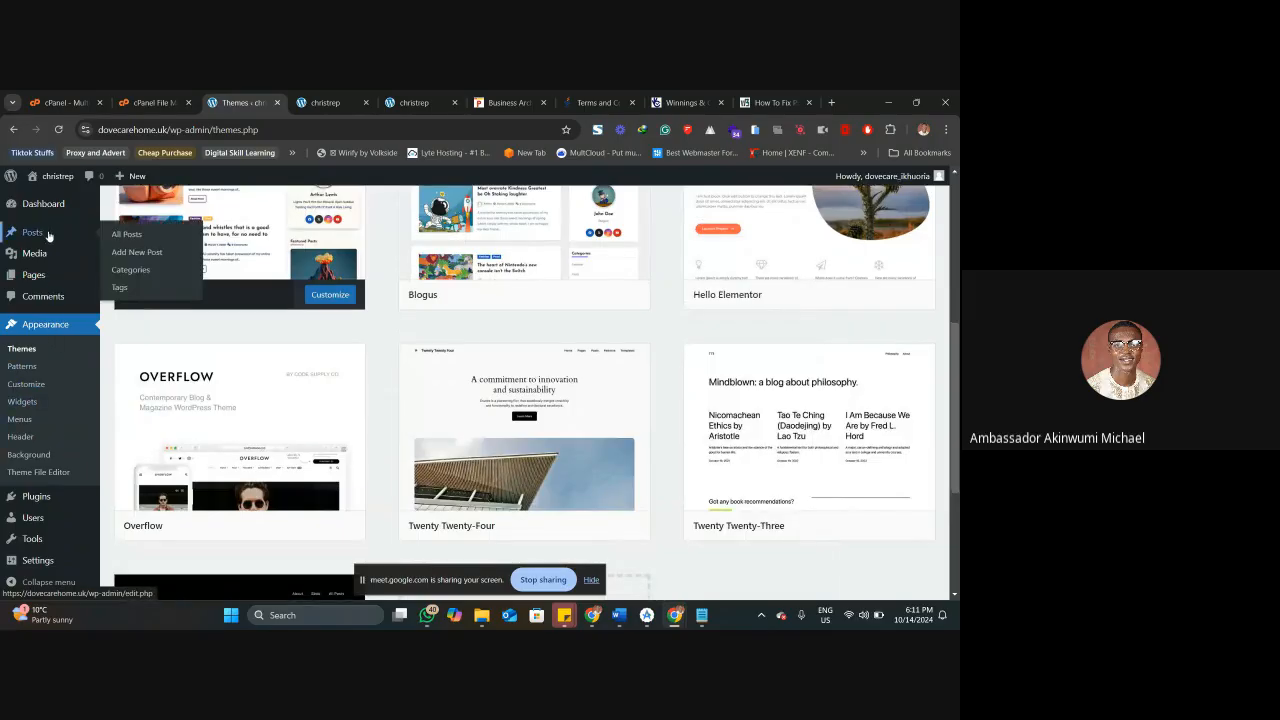
Open the WordPress Import tools page and dismiss the Welcome to Blogier notice.
mouse_move(66, 505)
mouse_move(38, 545)
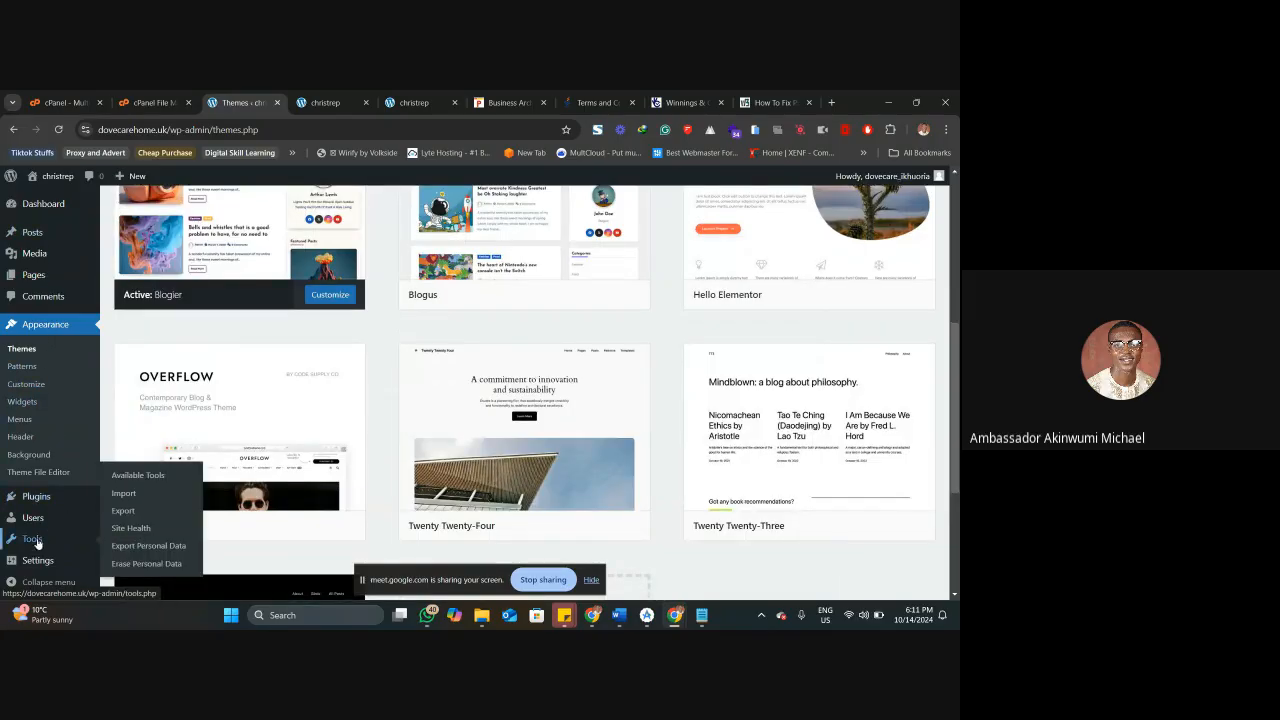
left_click(126, 496)
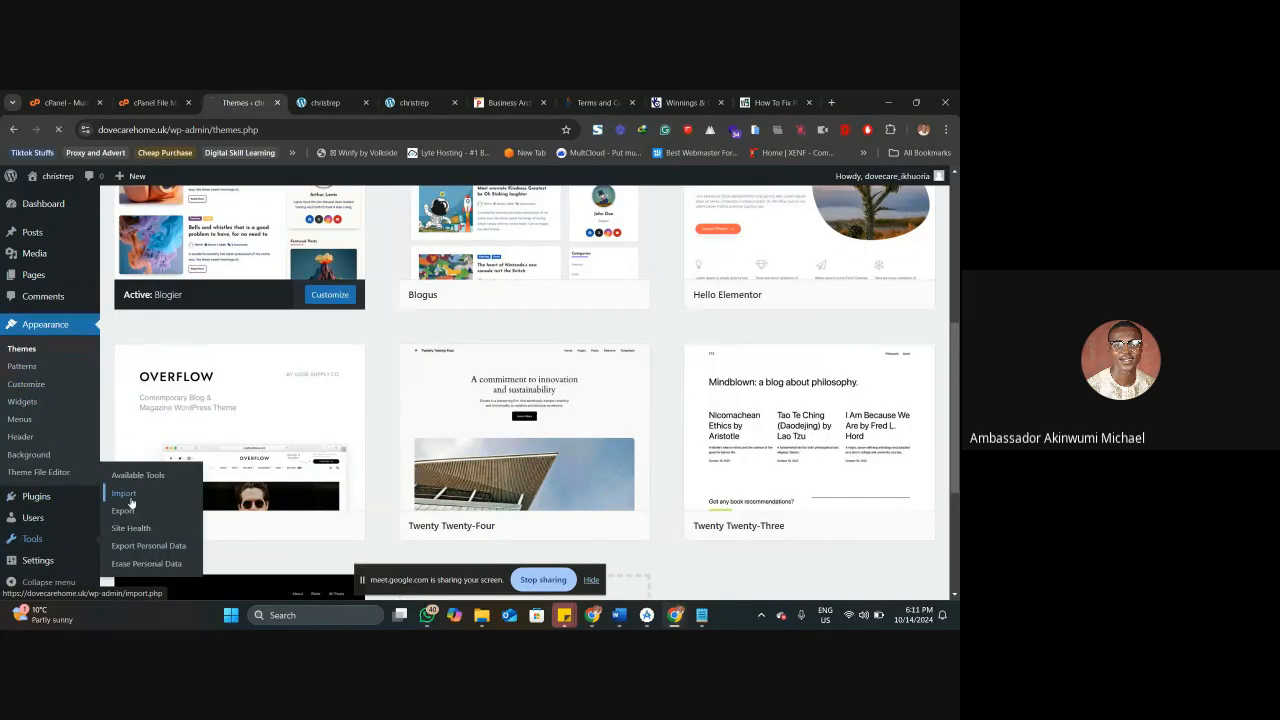
left_click(327, 100)
left_click(238, 102)
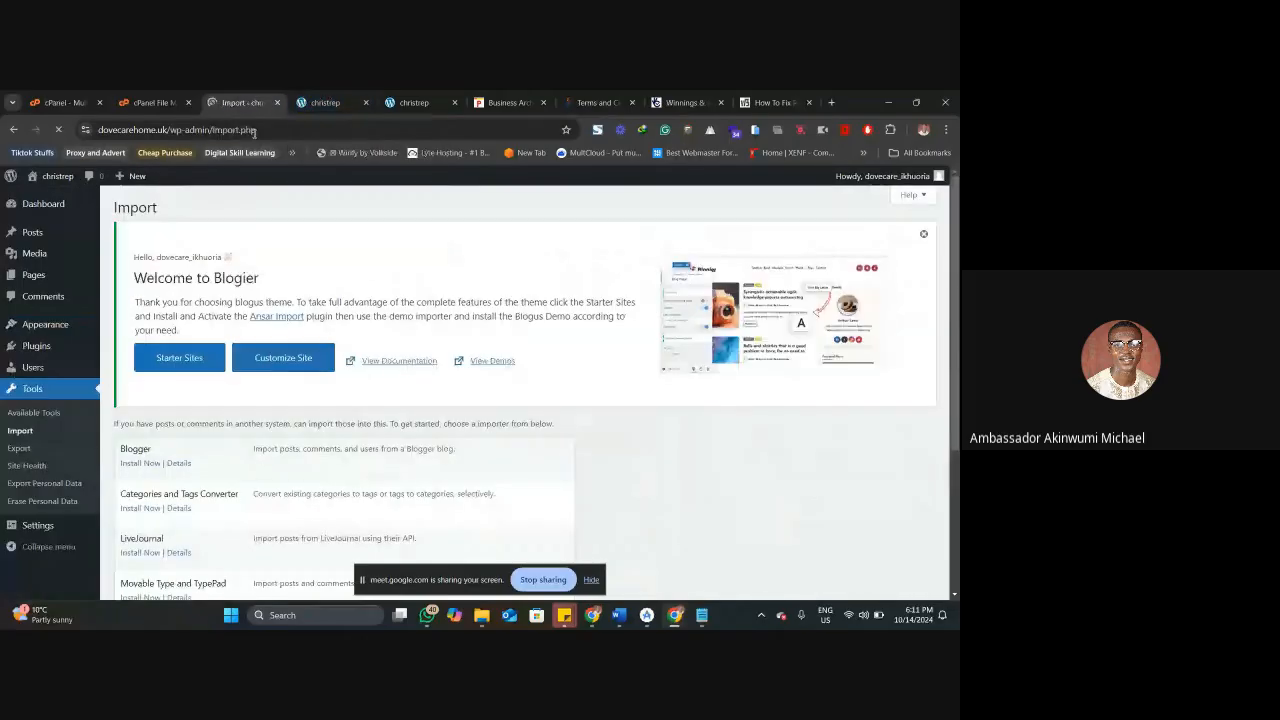
left_click(923, 234)
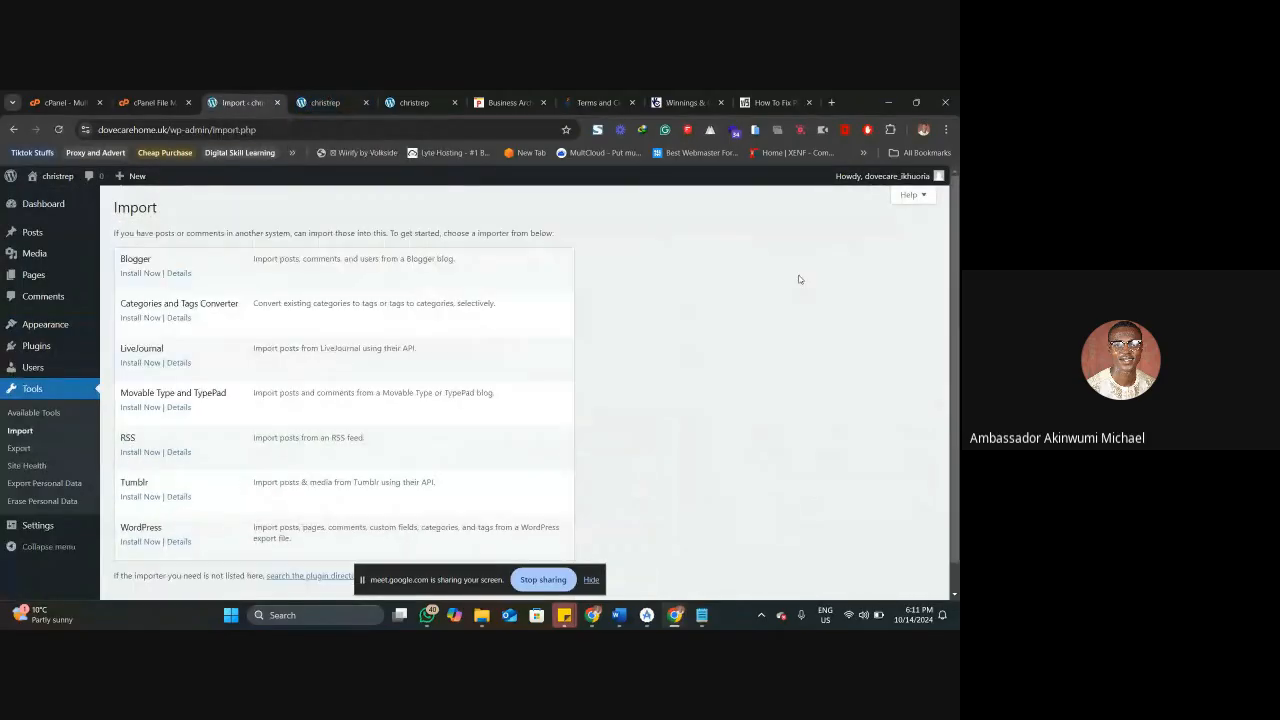
Install the WordPress importer and run it to reach the Import WordPress upload page.
scroll(180, 408, "down", 1)
left_click(146, 511)
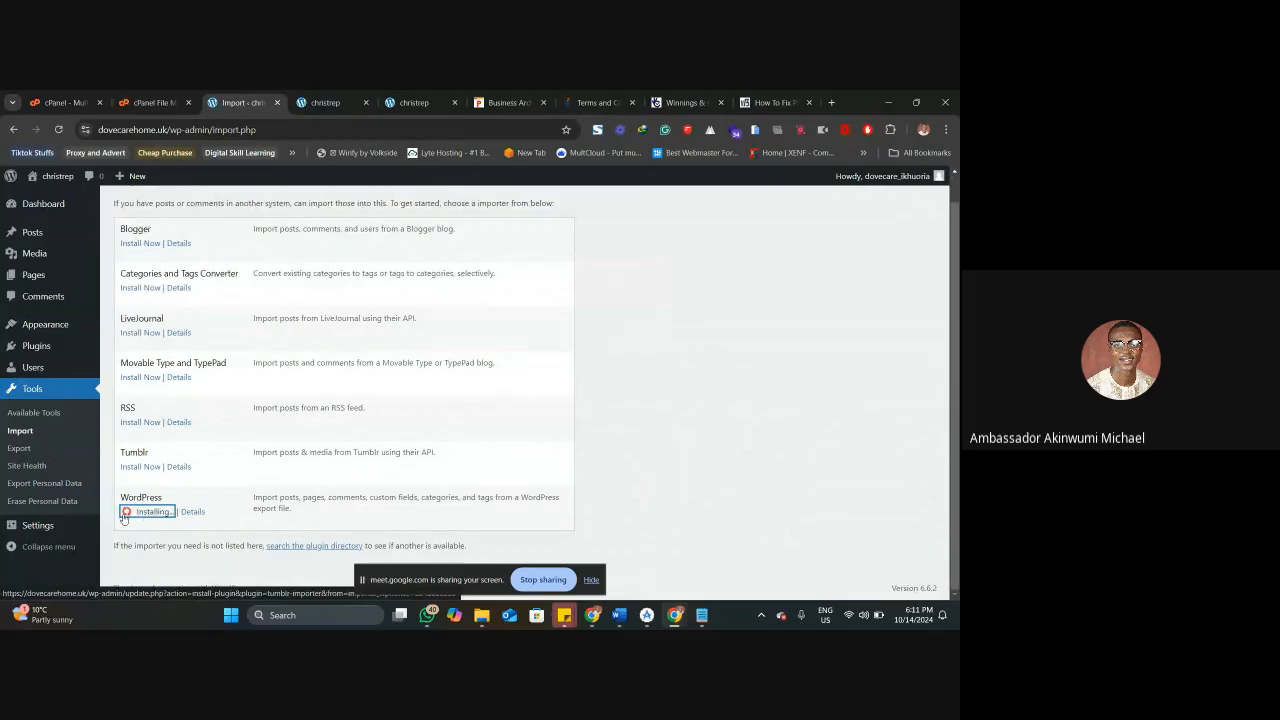
left_click(139, 541)
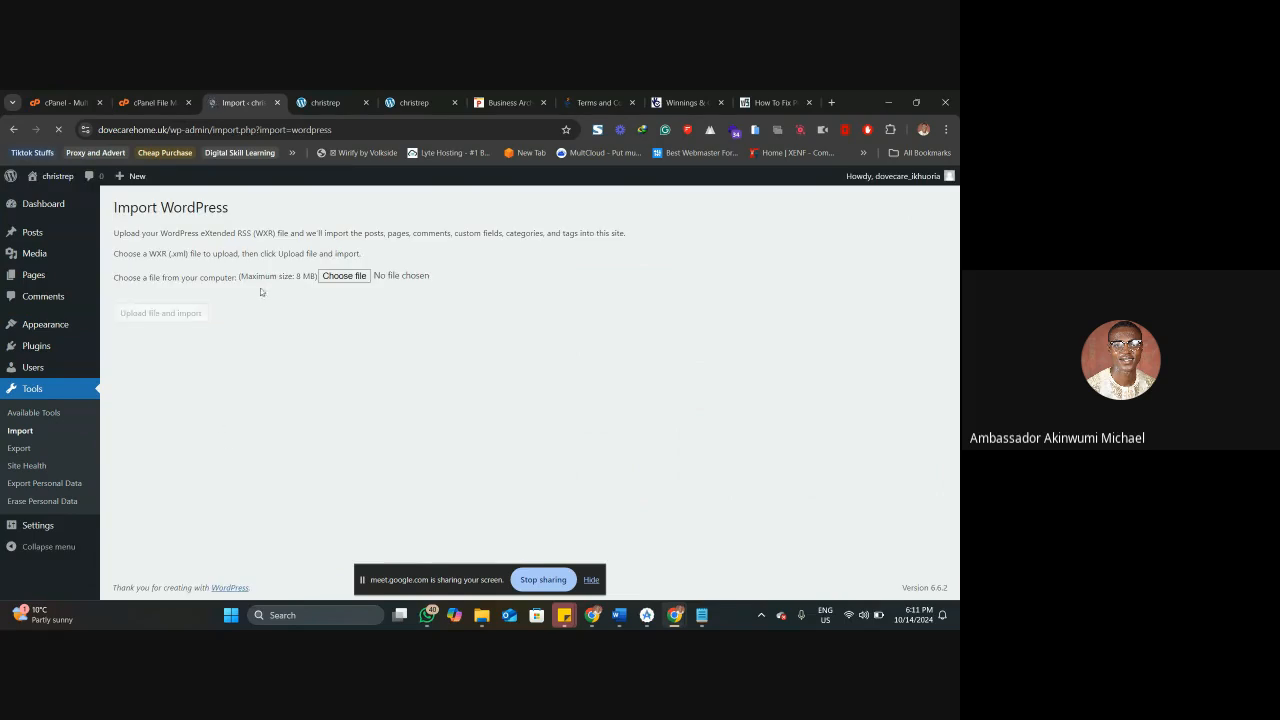
Open the file chooser on the Import WordPress page and look through the Downloads folder for a WordPress export file.
left_click(344, 276)
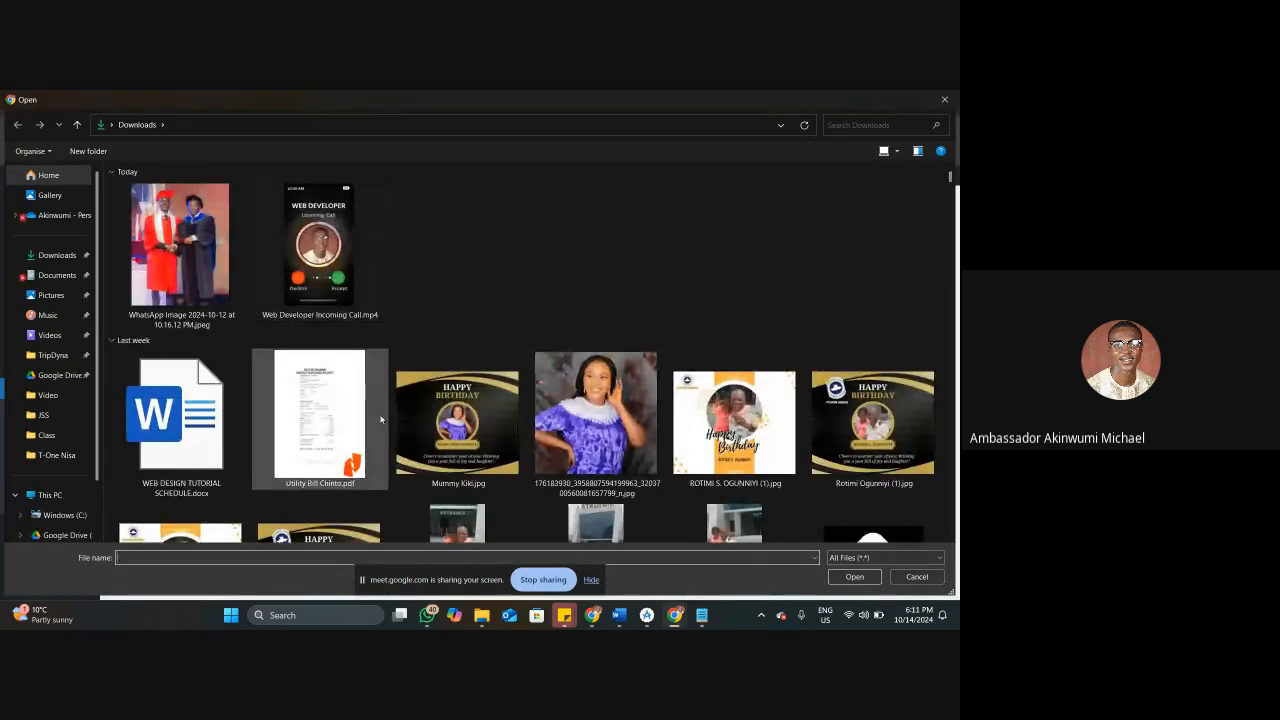
scroll(380, 430, "down", 3)
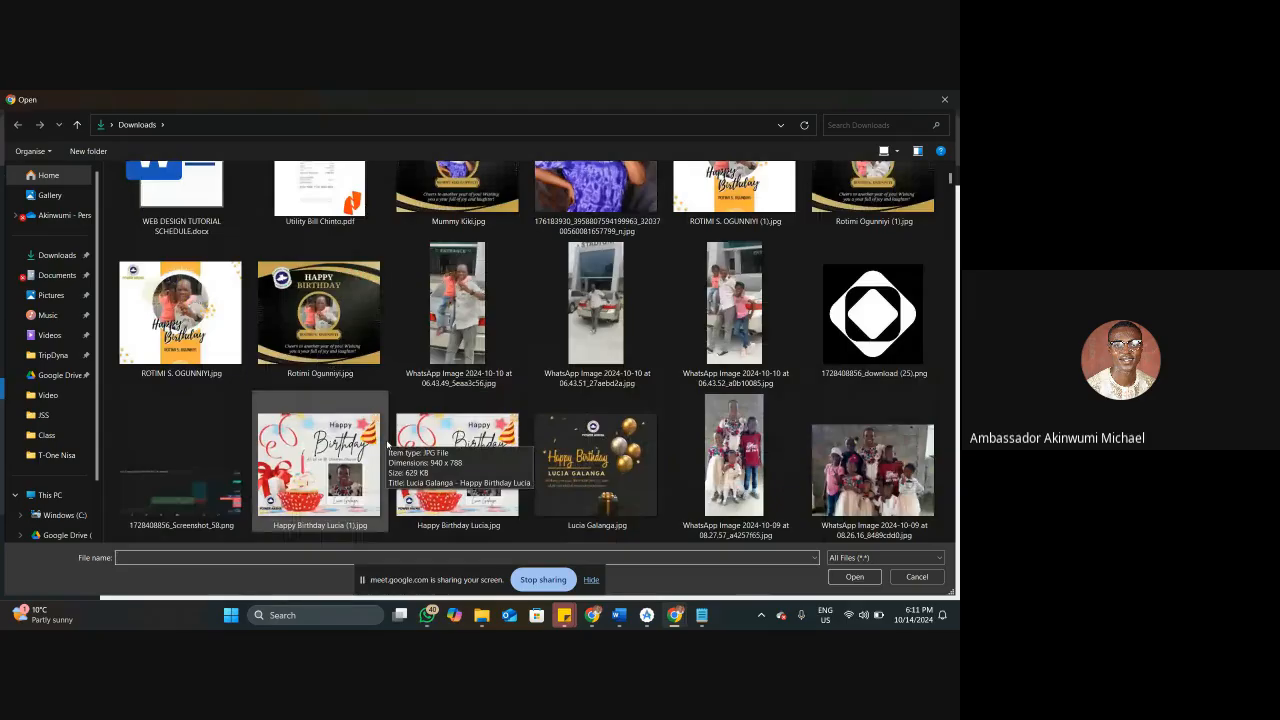
scroll(387, 444, "down", 5)
scroll(370, 432, "down", 2)
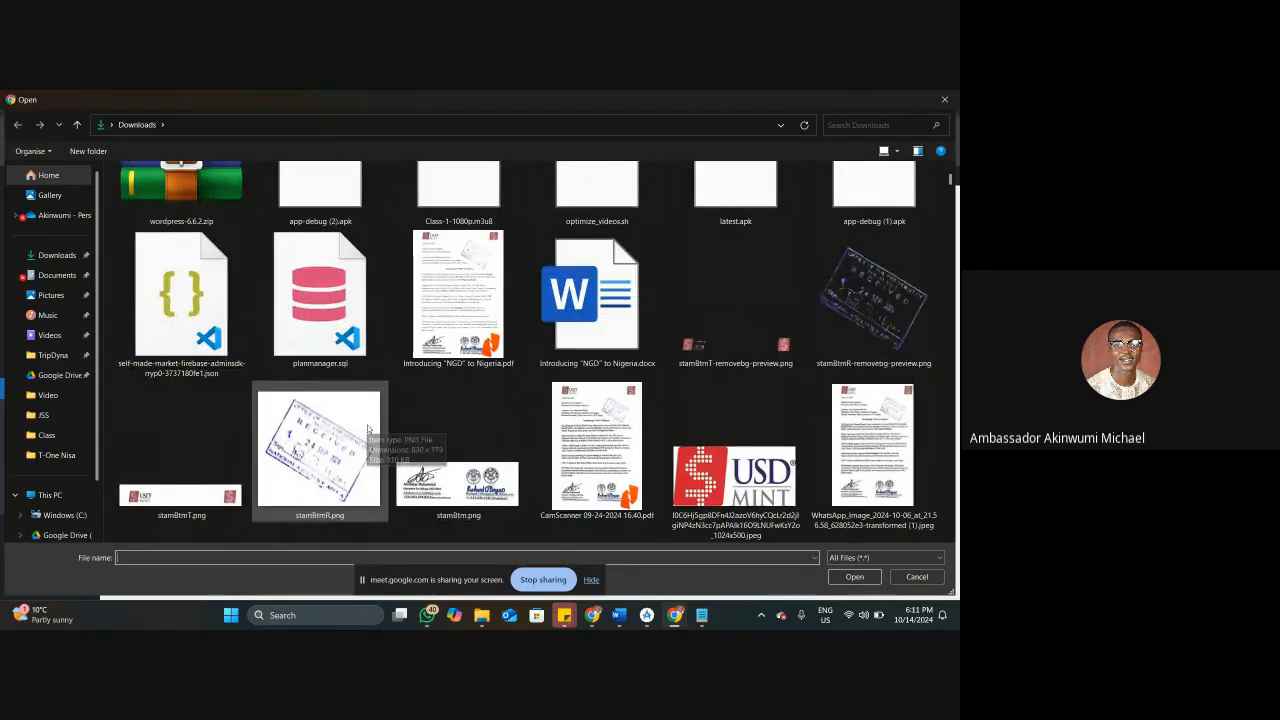
scroll(370, 422, "down", 6)
scroll(373, 414, "down", 6)
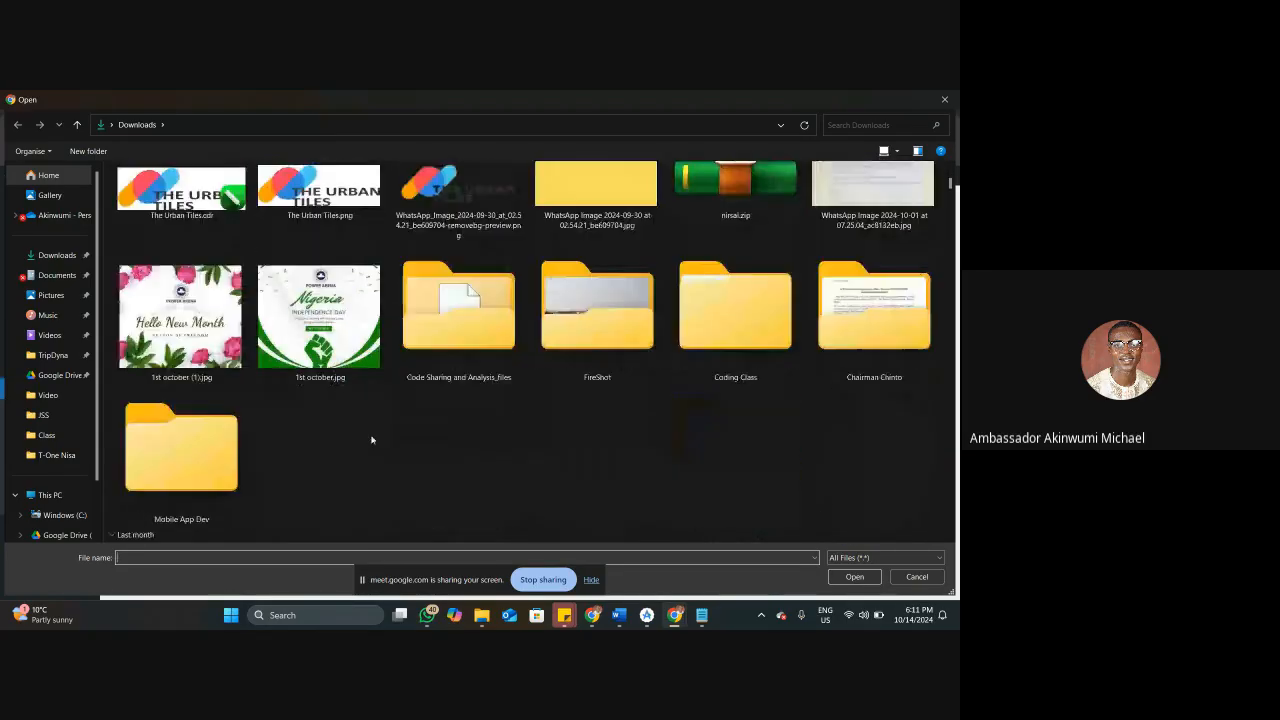
scroll(370, 440, "down", 2)
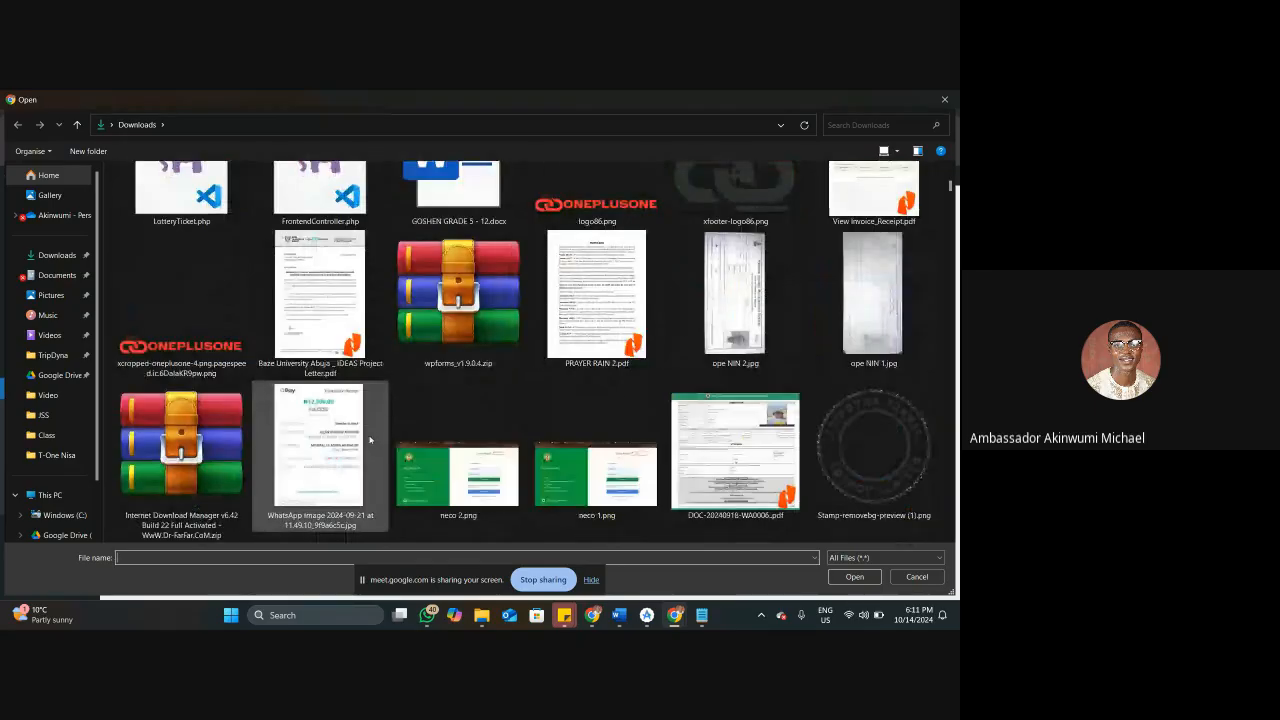
scroll(395, 435, "down", 2)
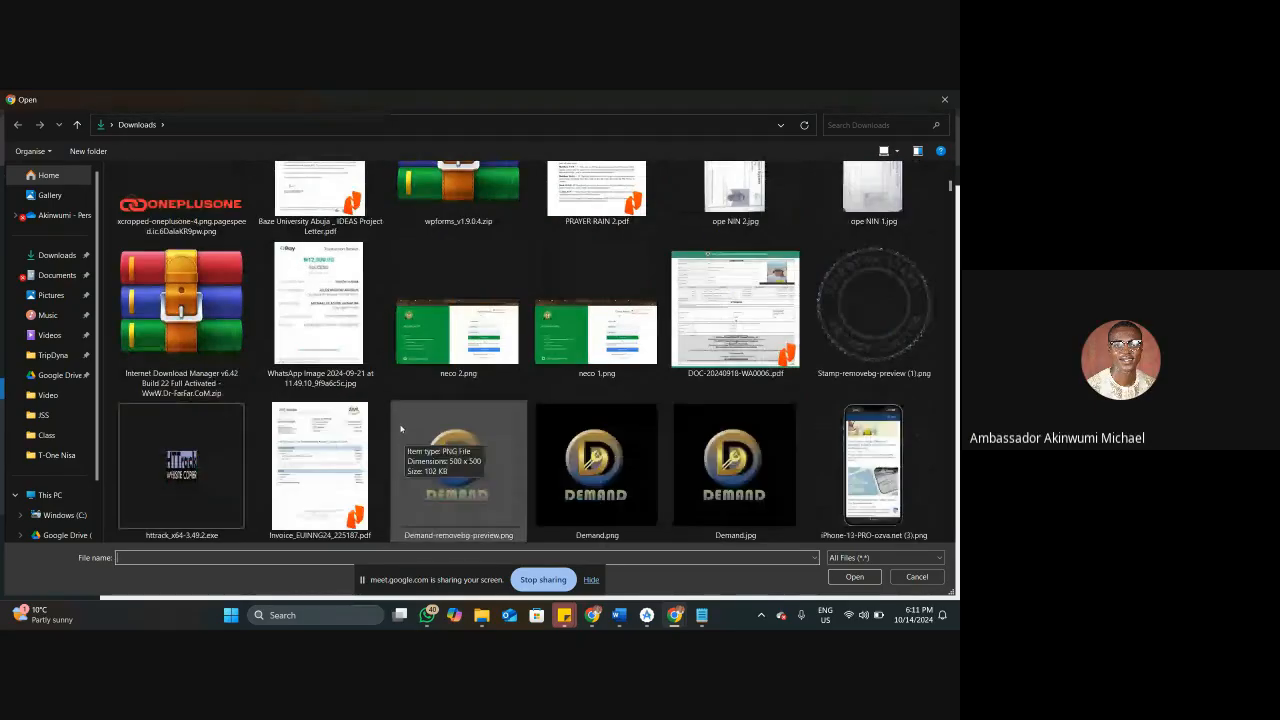
scroll(377, 417, "down", 3)
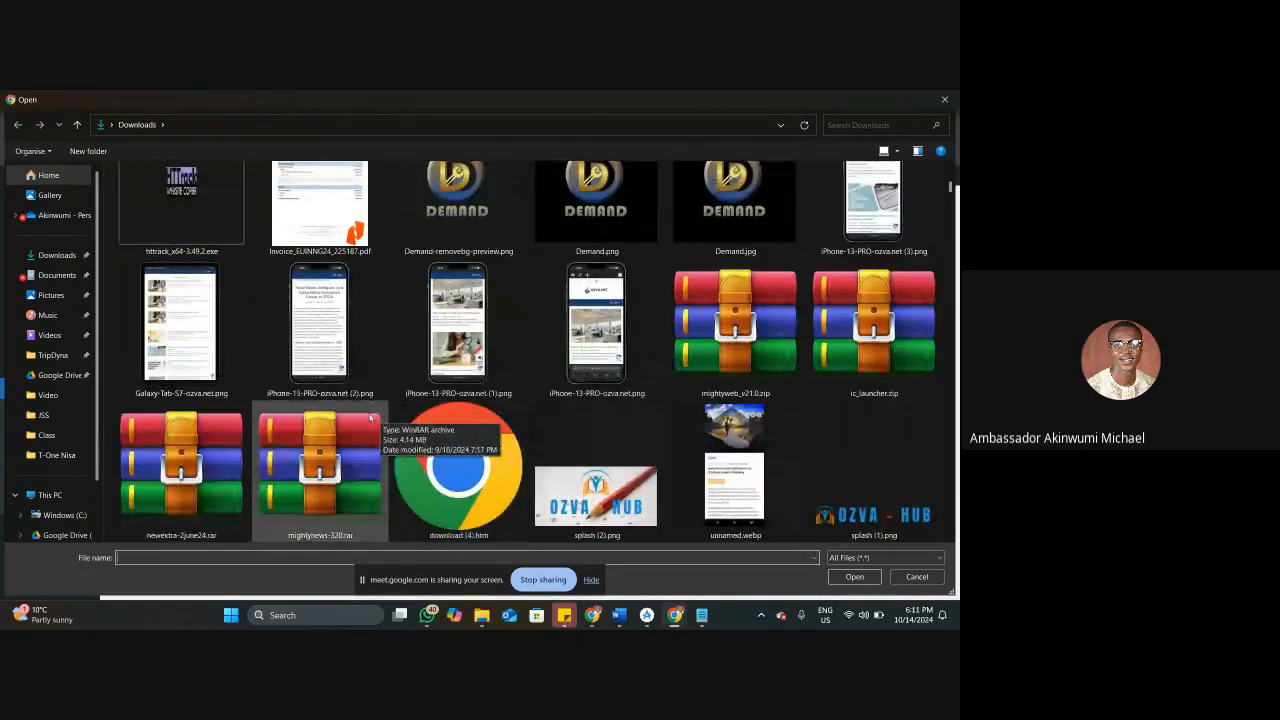
scroll(460, 425, "down", 3)
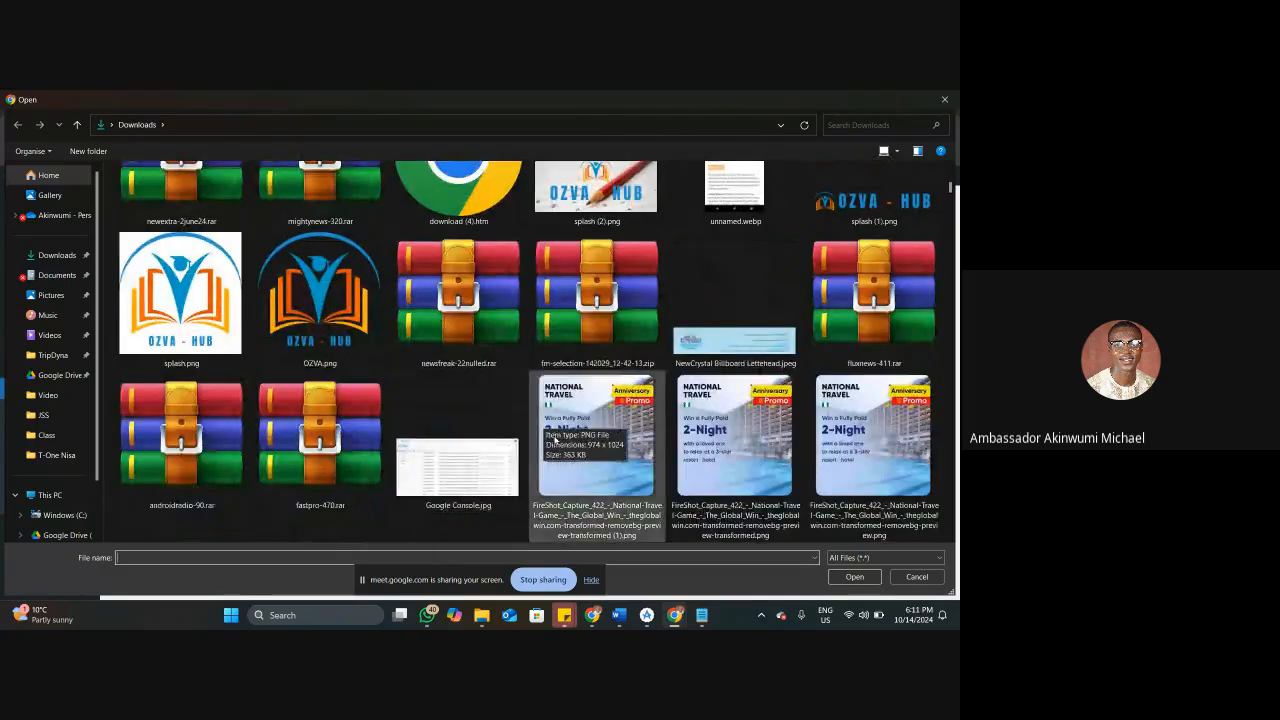
scroll(460, 430, "down", 3)
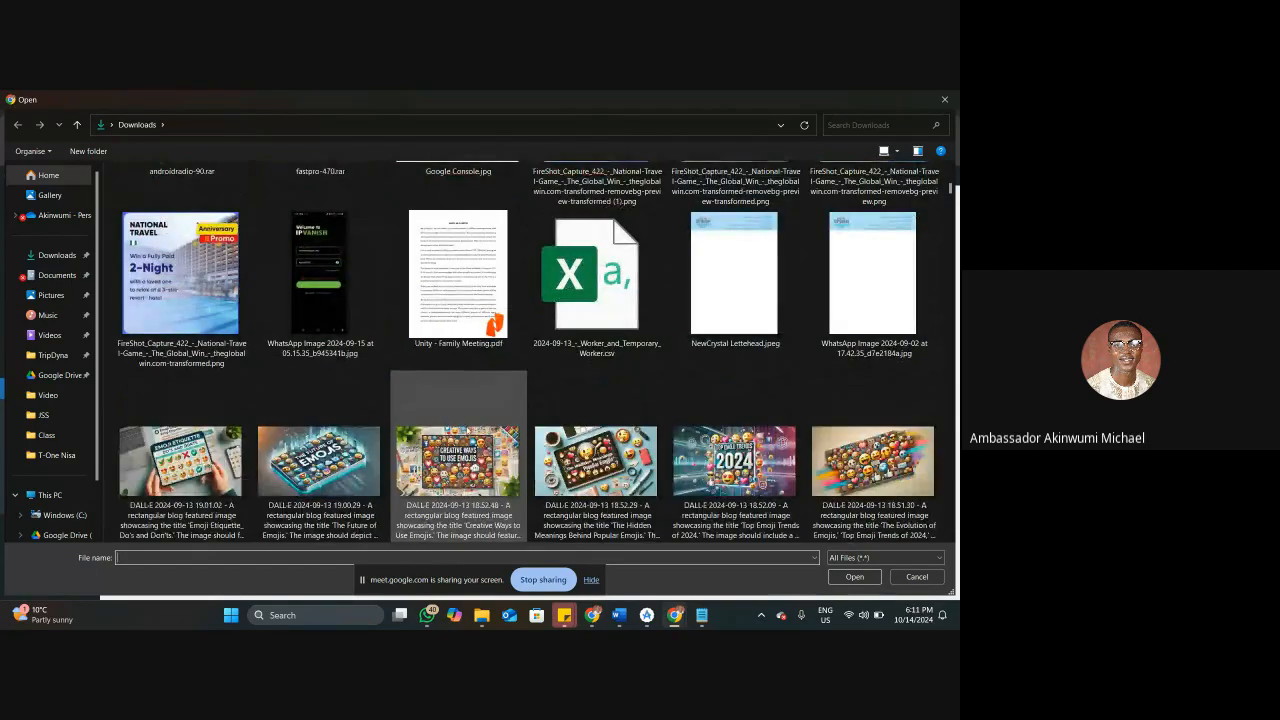
scroll(465, 430, "down", 5)
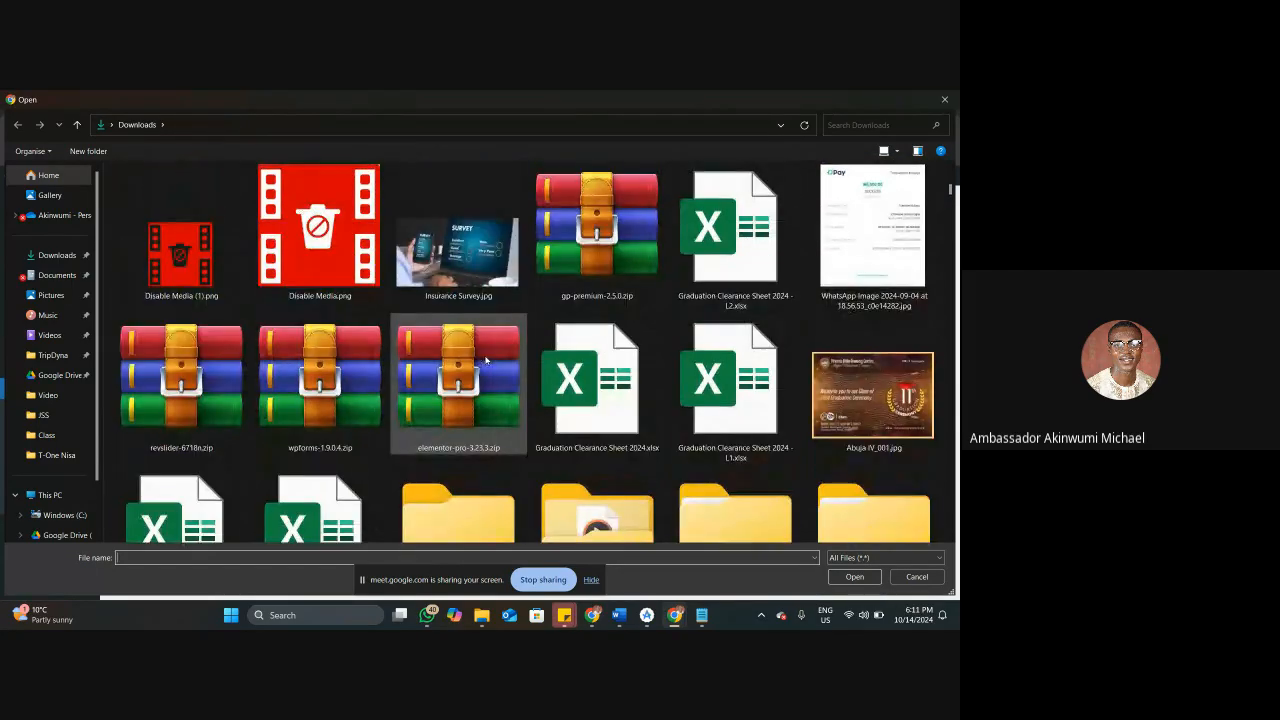
scroll(499, 386, "down", 10)
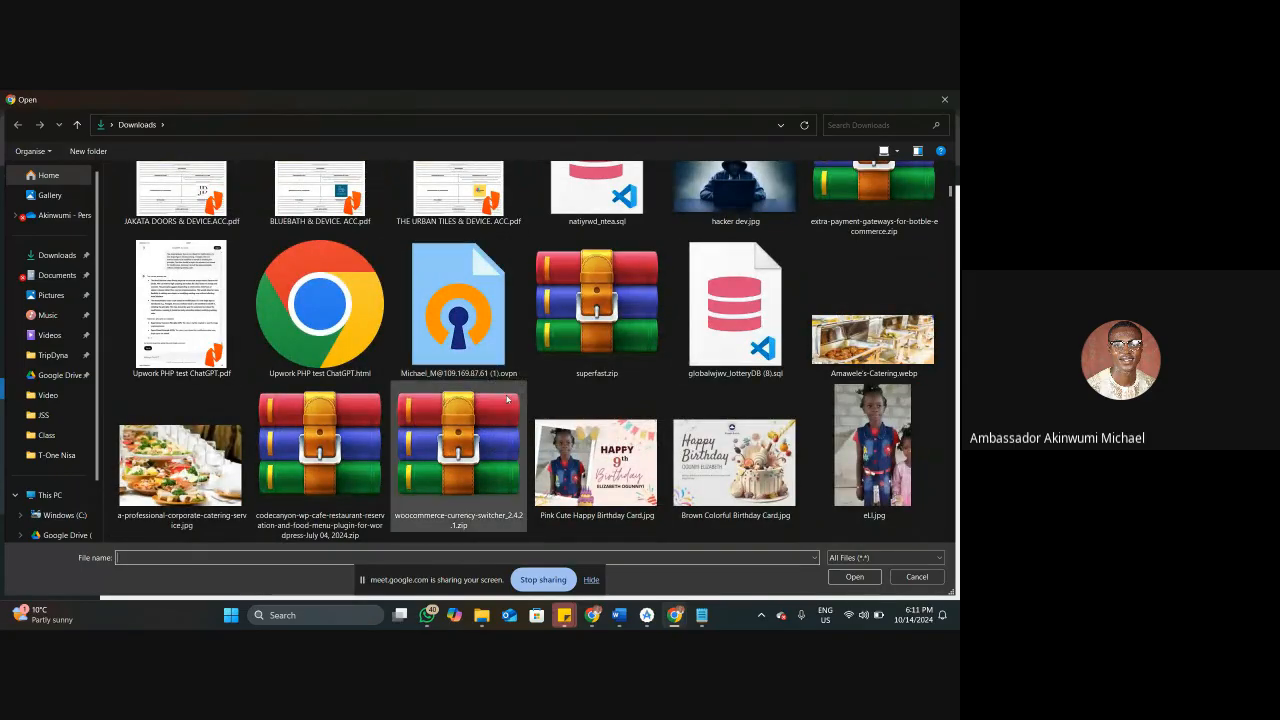
scroll(420, 395, "down", 3)
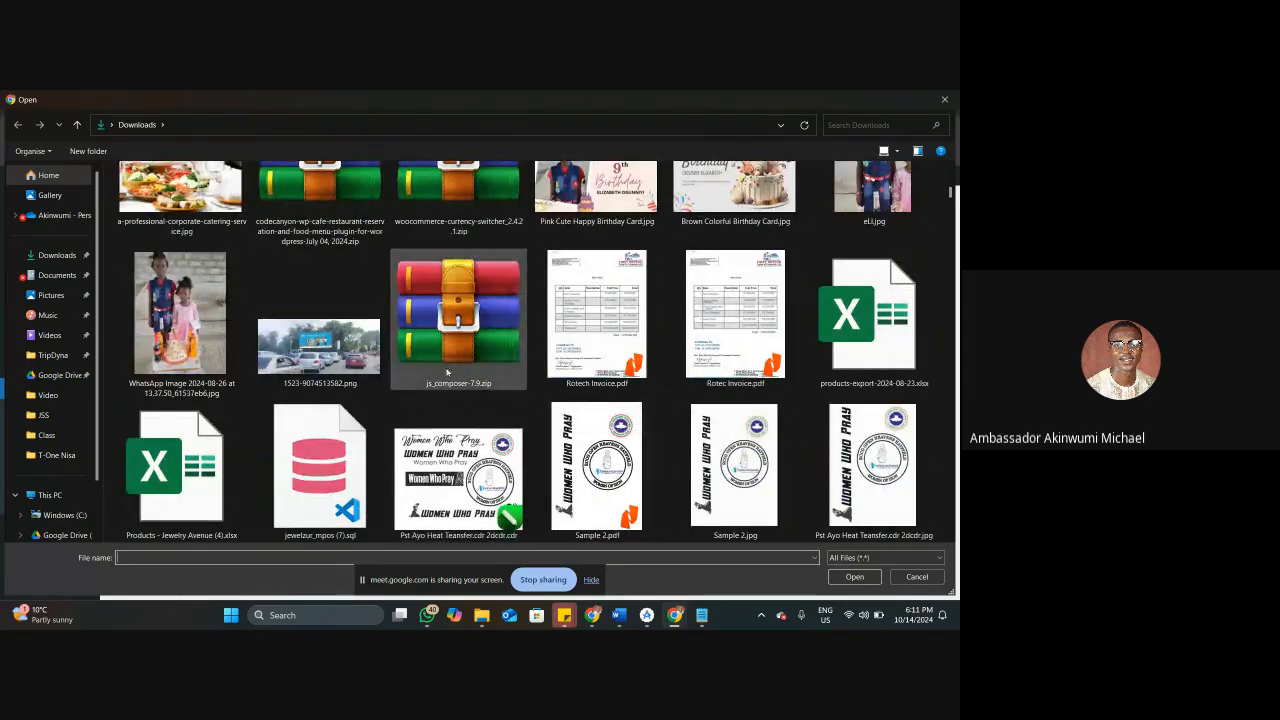
scroll(420, 400, "down", 3)
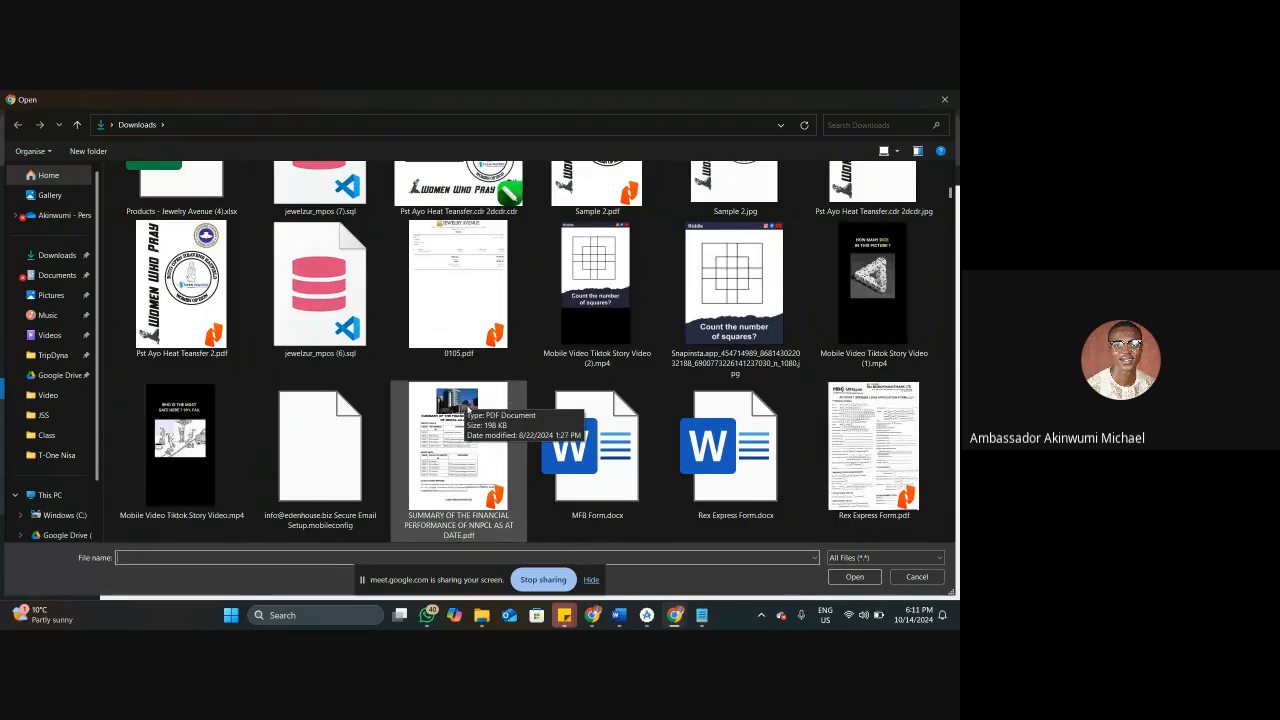
scroll(460, 405, "down", 5)
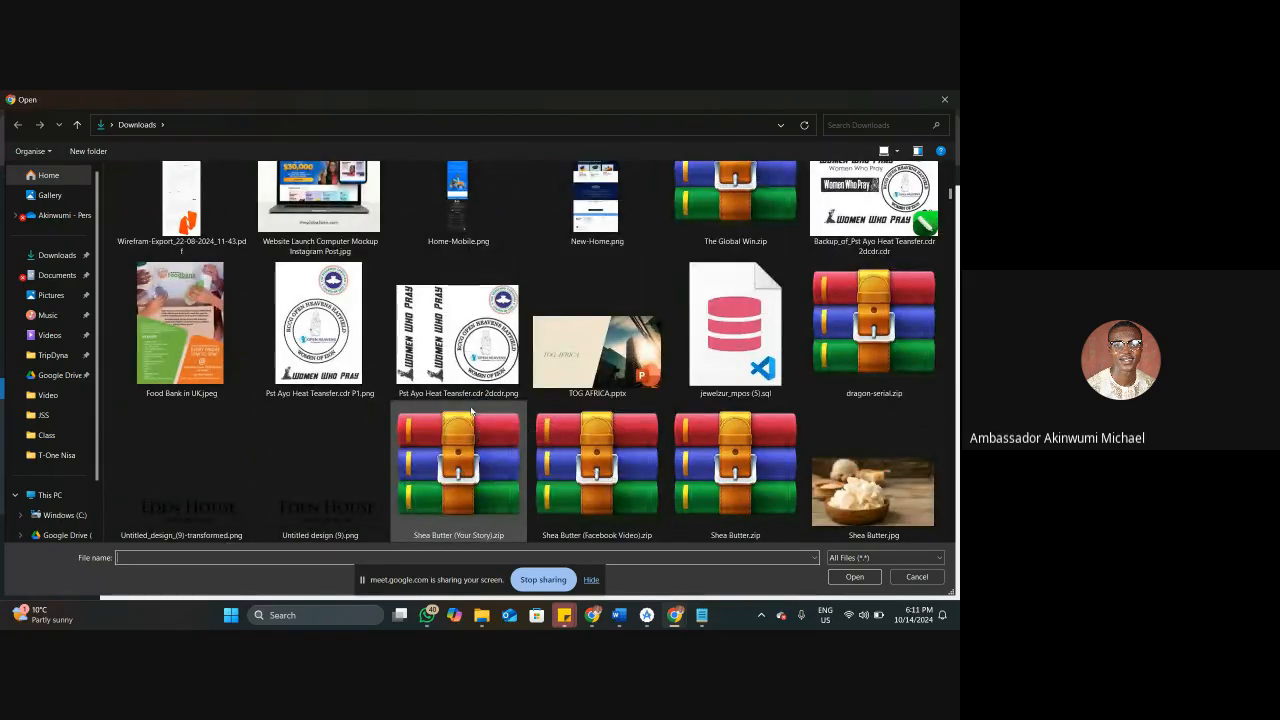
scroll(473, 414, "down", 5)
scroll(473, 414, "down", 5)
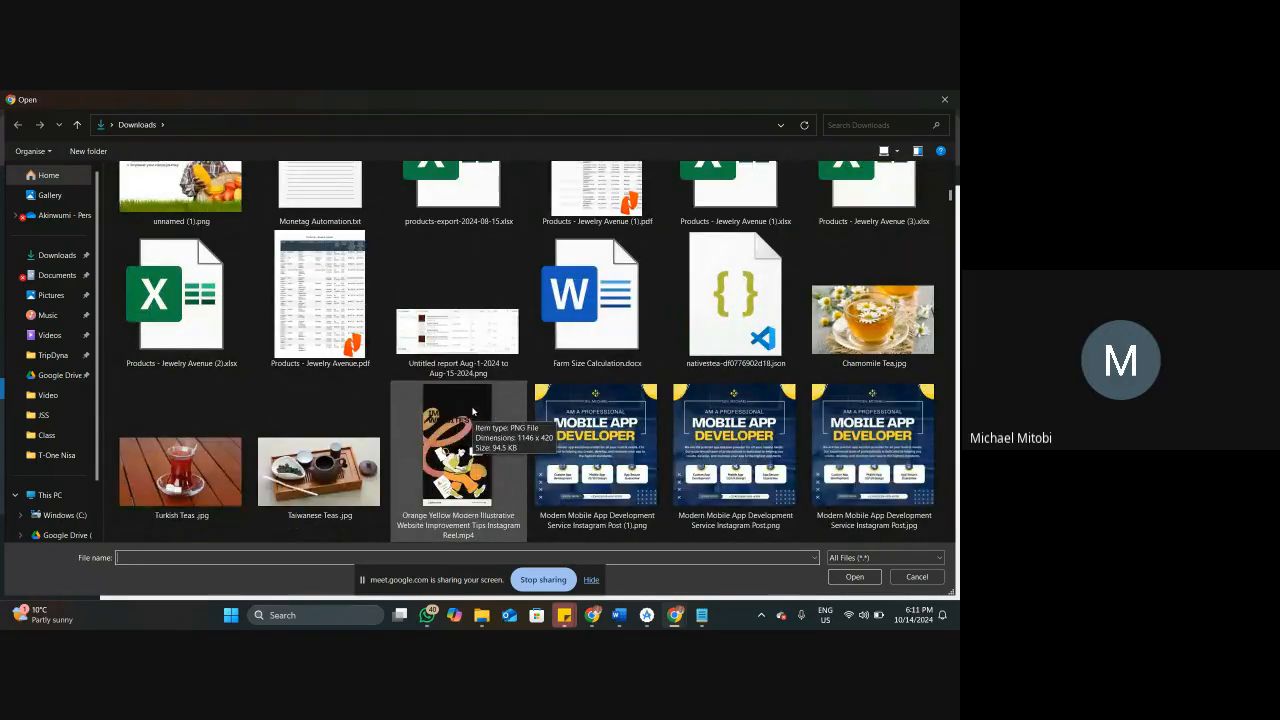
scroll(480, 400, "down", 5)
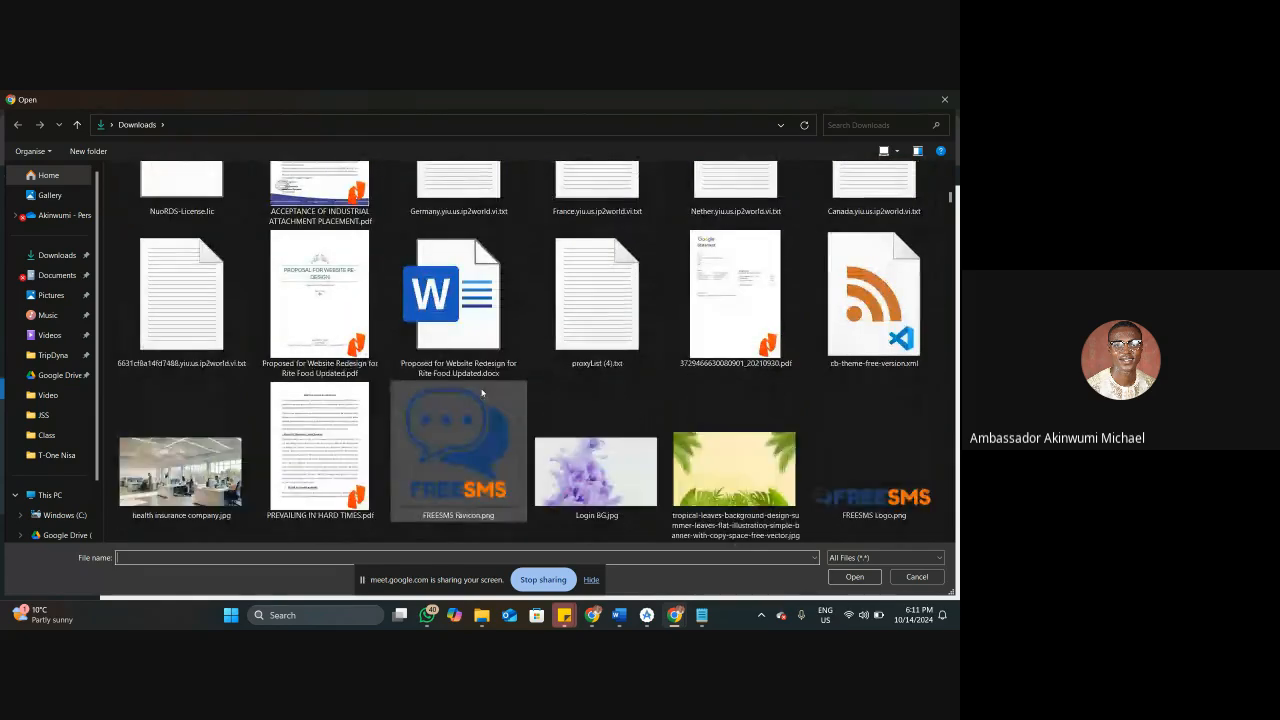
scroll(475, 407, "down", 10)
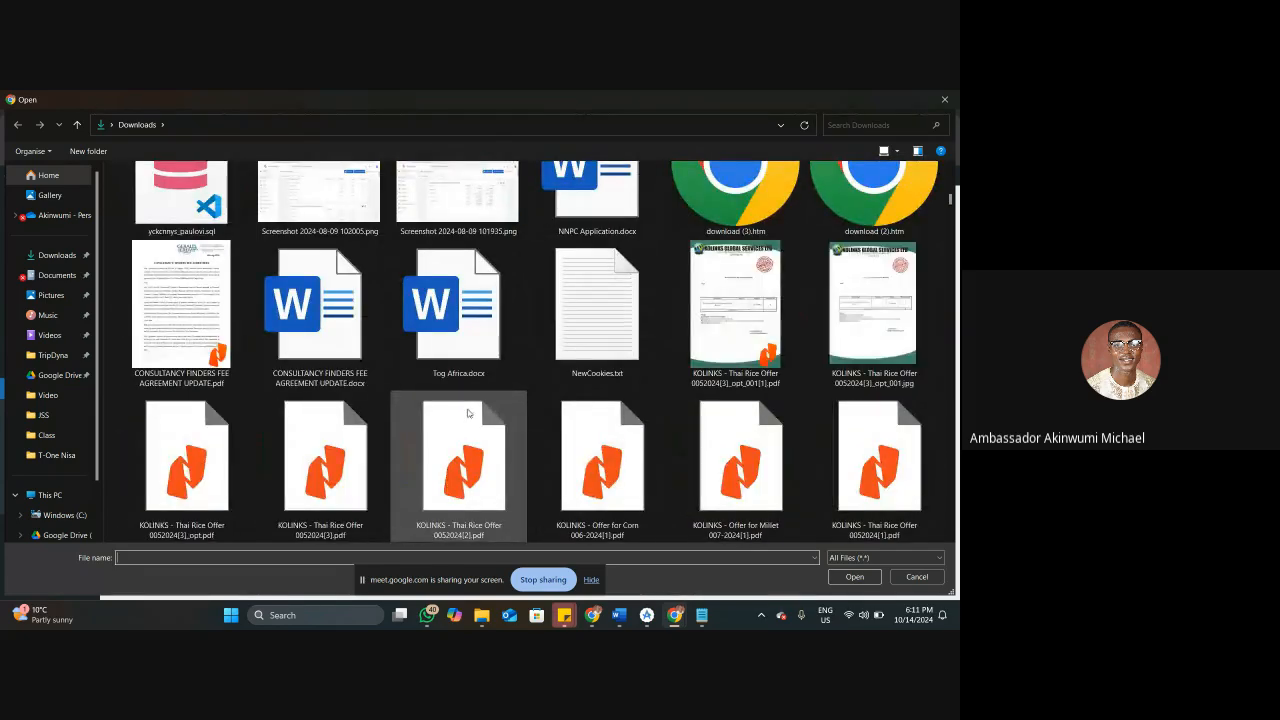
Choose ozva.WordPress.2024-03-18 (1).xml, upload it and submit the import without reassigning authors or downloading attachments.
left_click(466, 410)
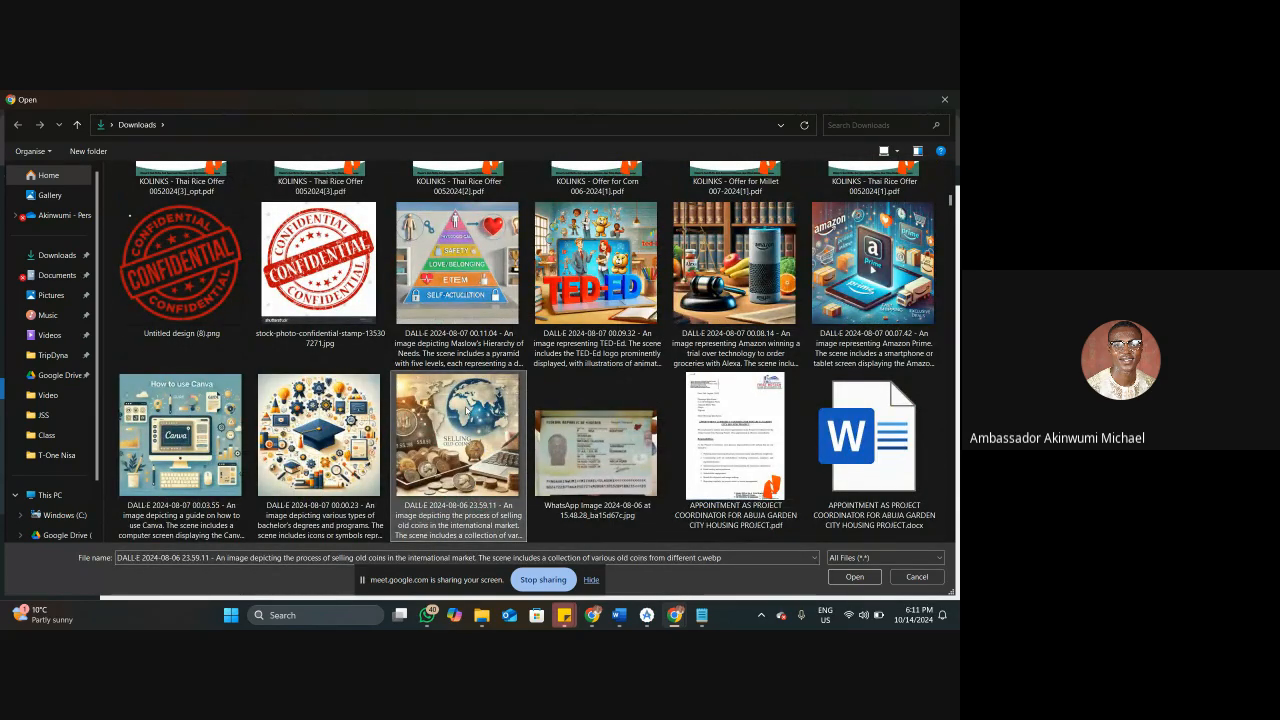
key("Home")
key("o")
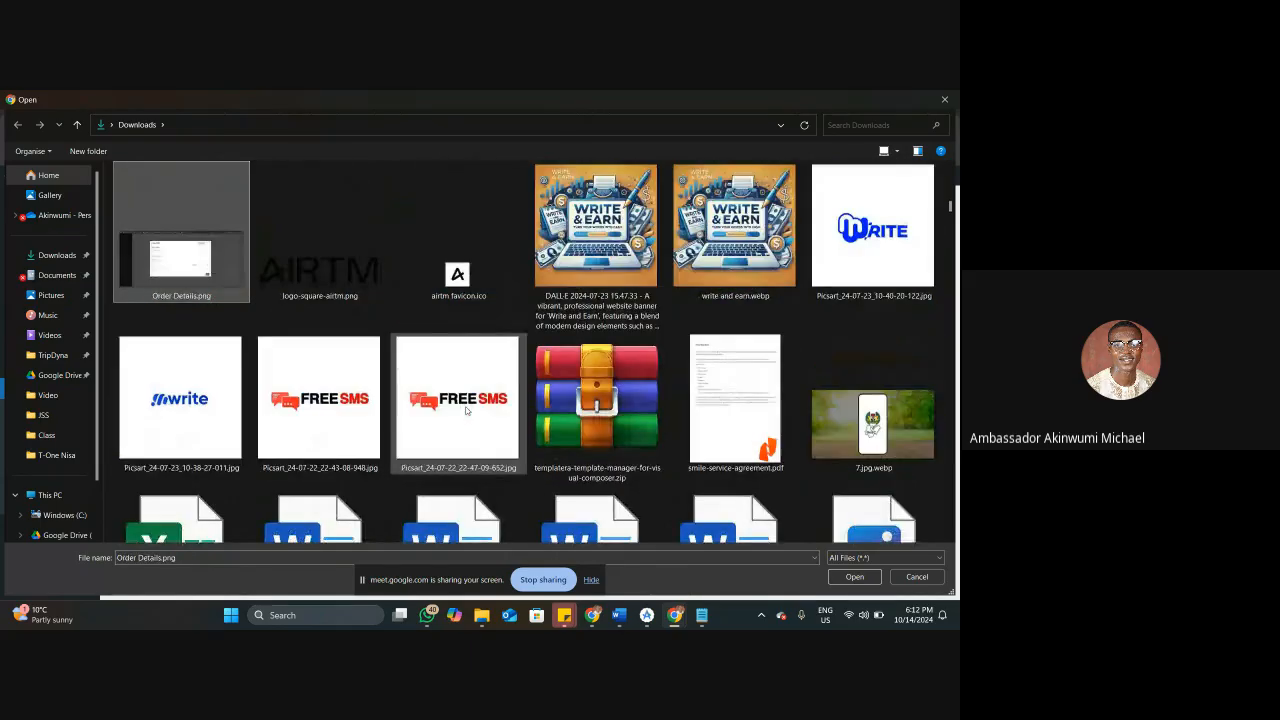
key("o")
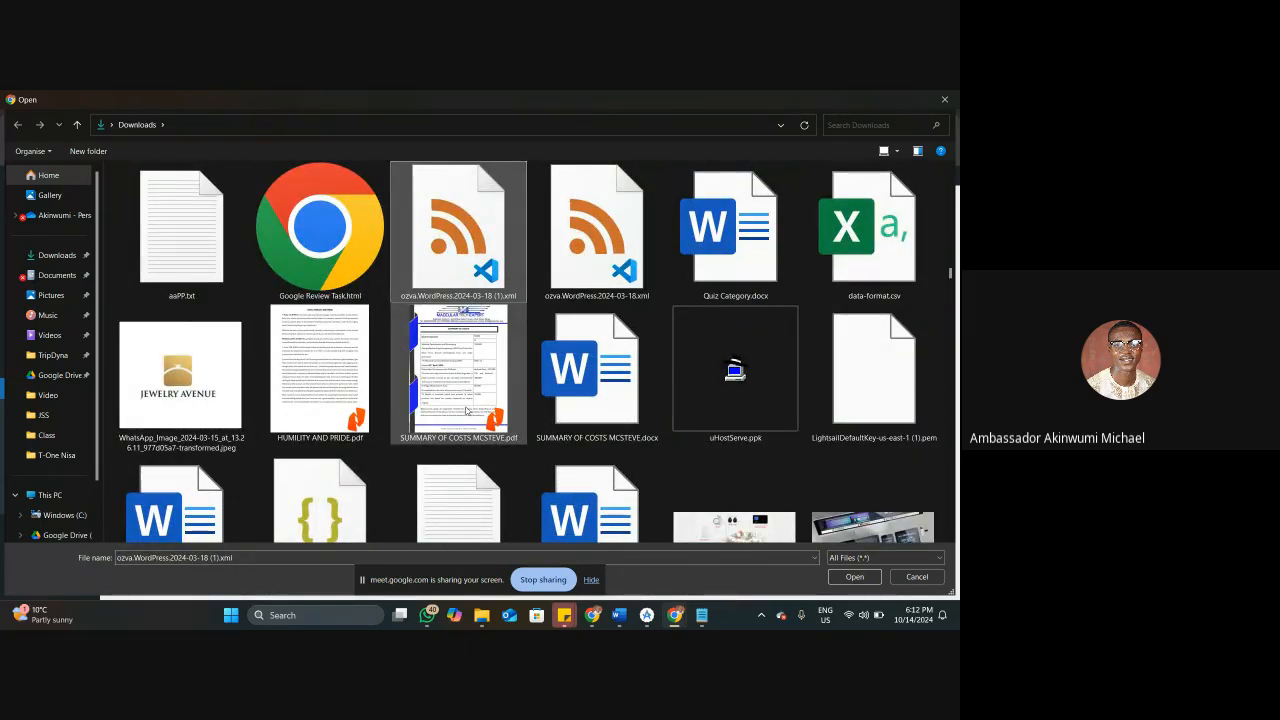
key("Return")
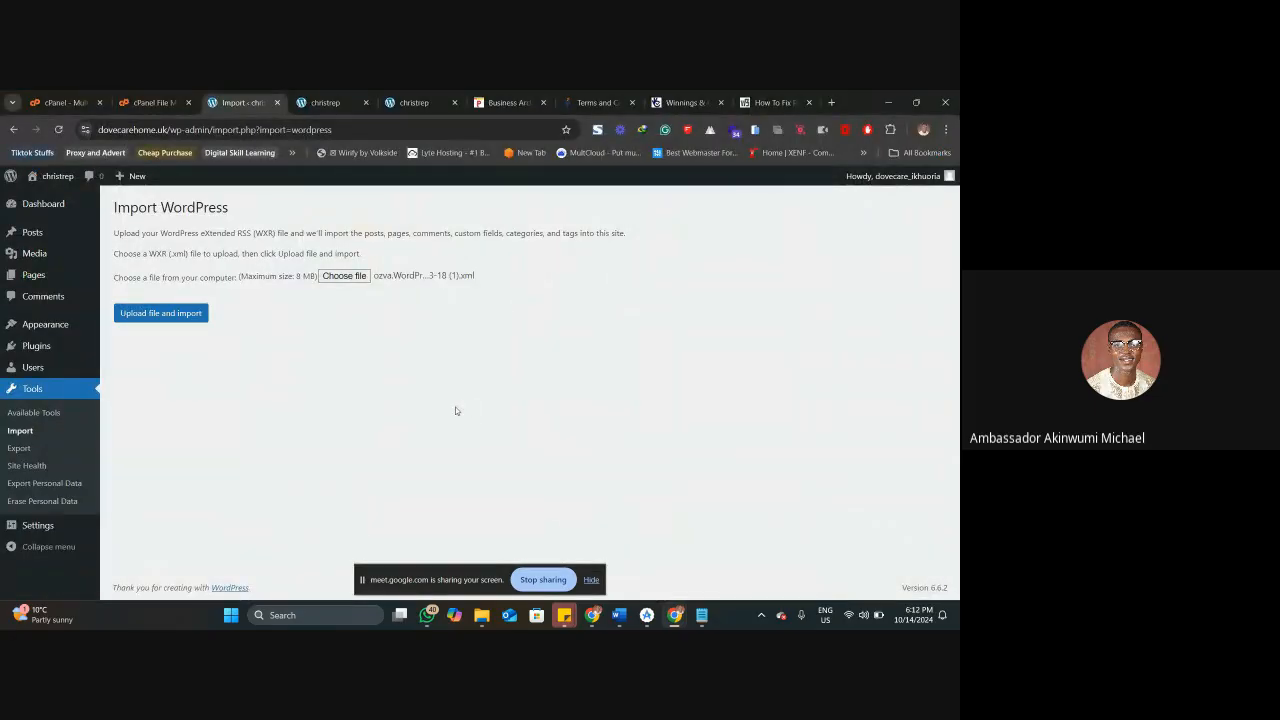
left_click(192, 318)
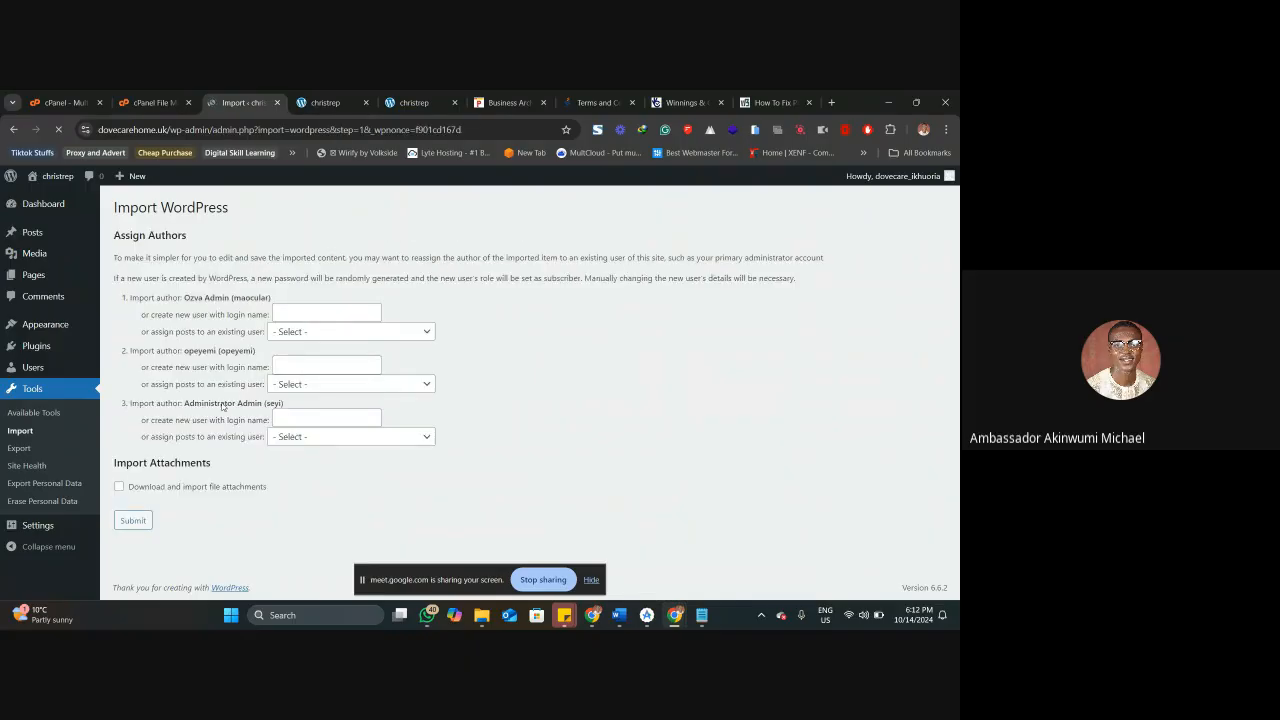
left_click(140, 518)
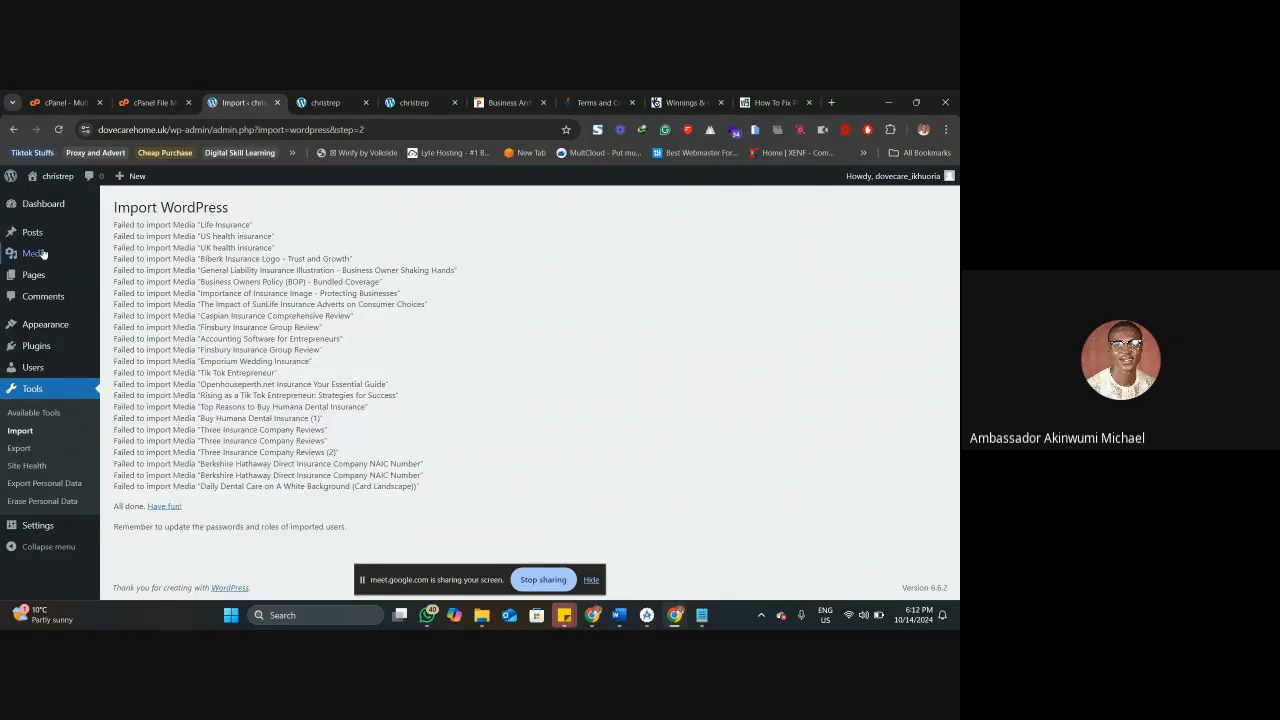
Check the site's Posts and Pages lists for imported content.
left_click(32, 232)
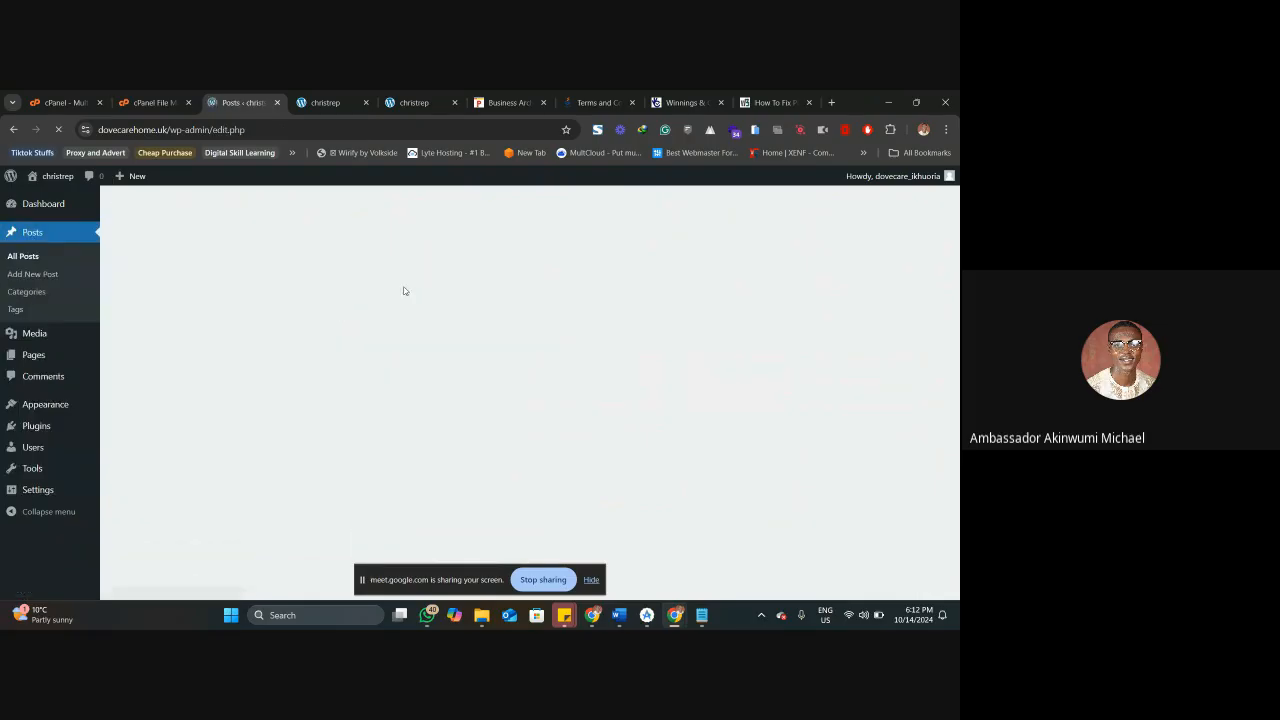
left_click(34, 354)
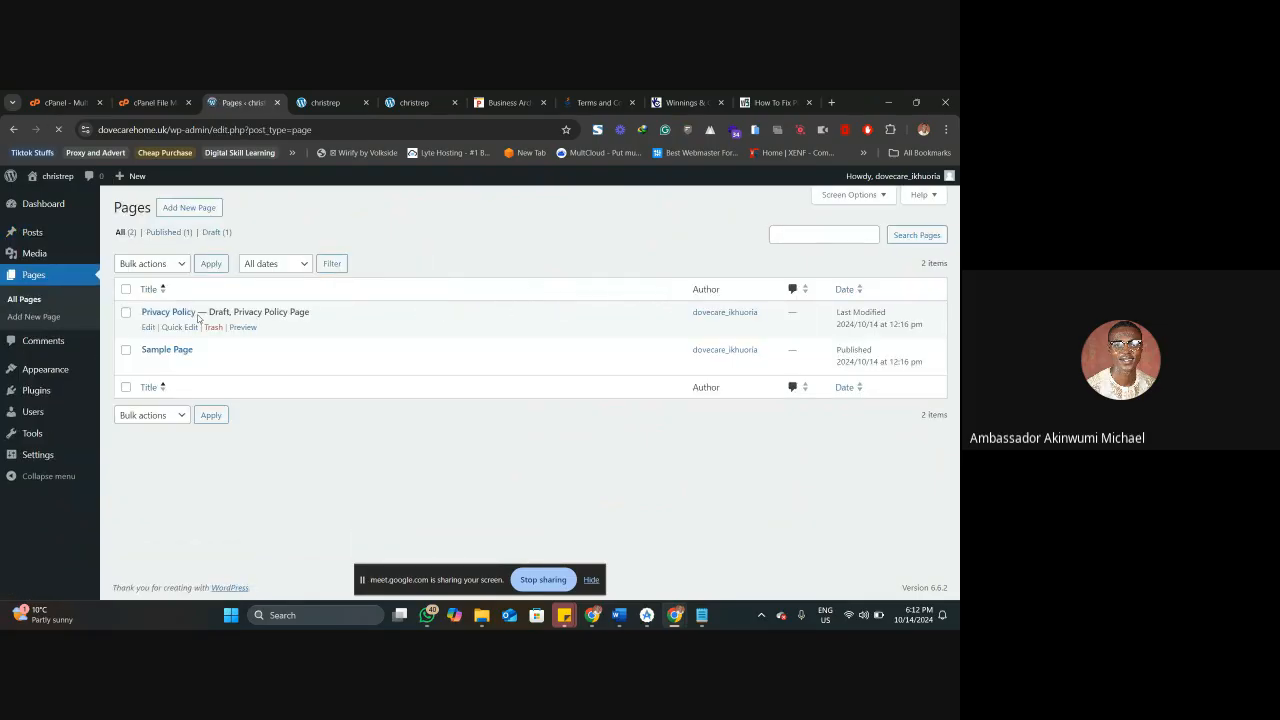
key("alt+Left")
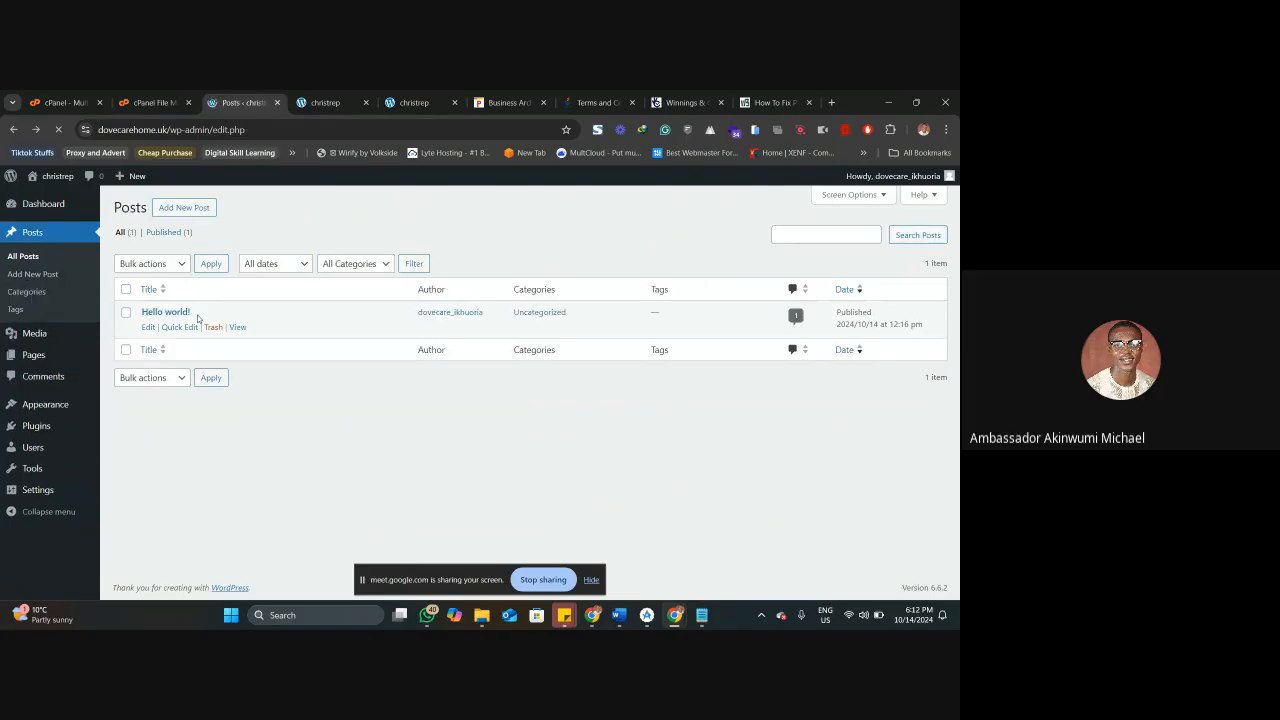
Return to the Import tools page and run the WordPress importer again.
key("alt+Left")
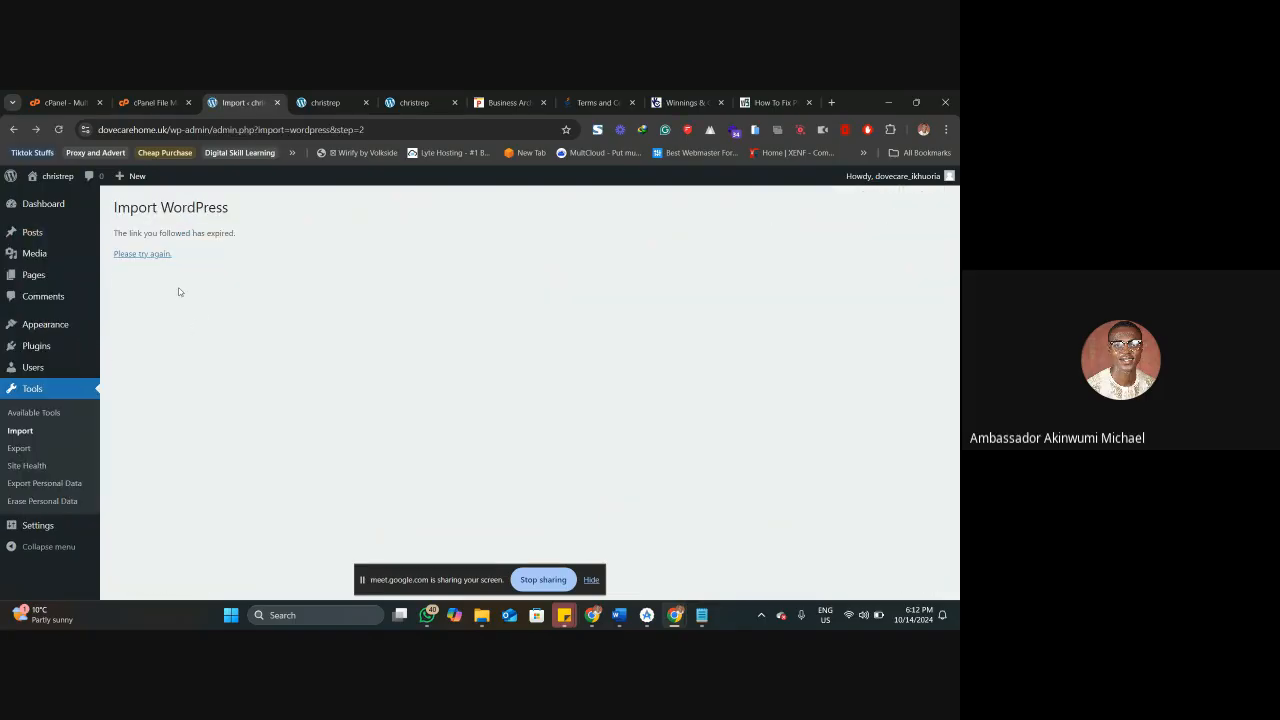
key("alt+Left")
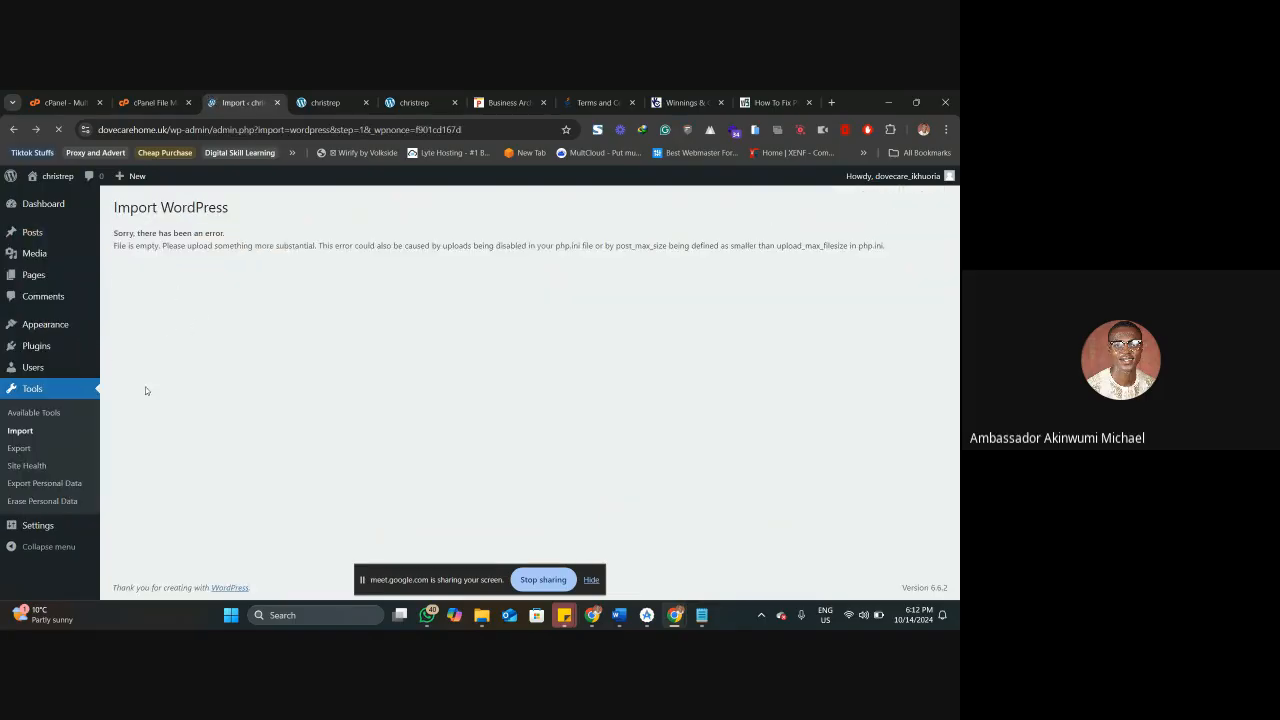
left_click(35, 432)
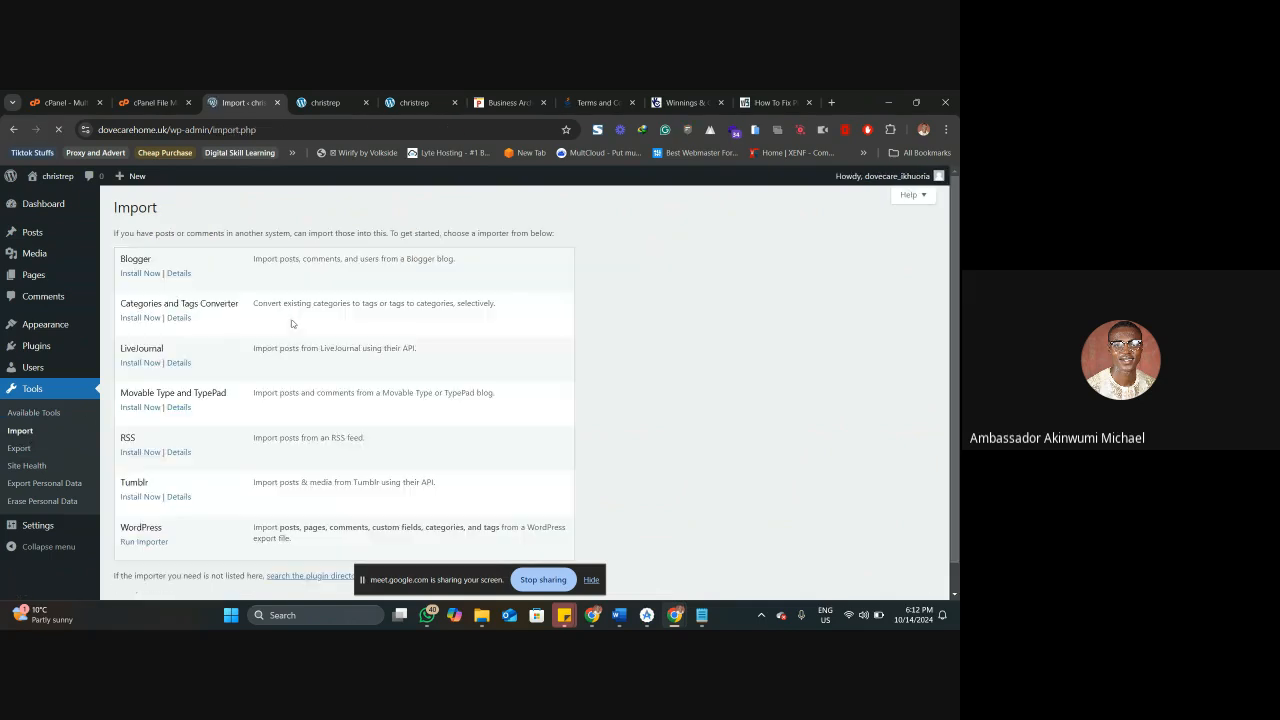
scroll(236, 392, "down", 1)
left_click(146, 513)
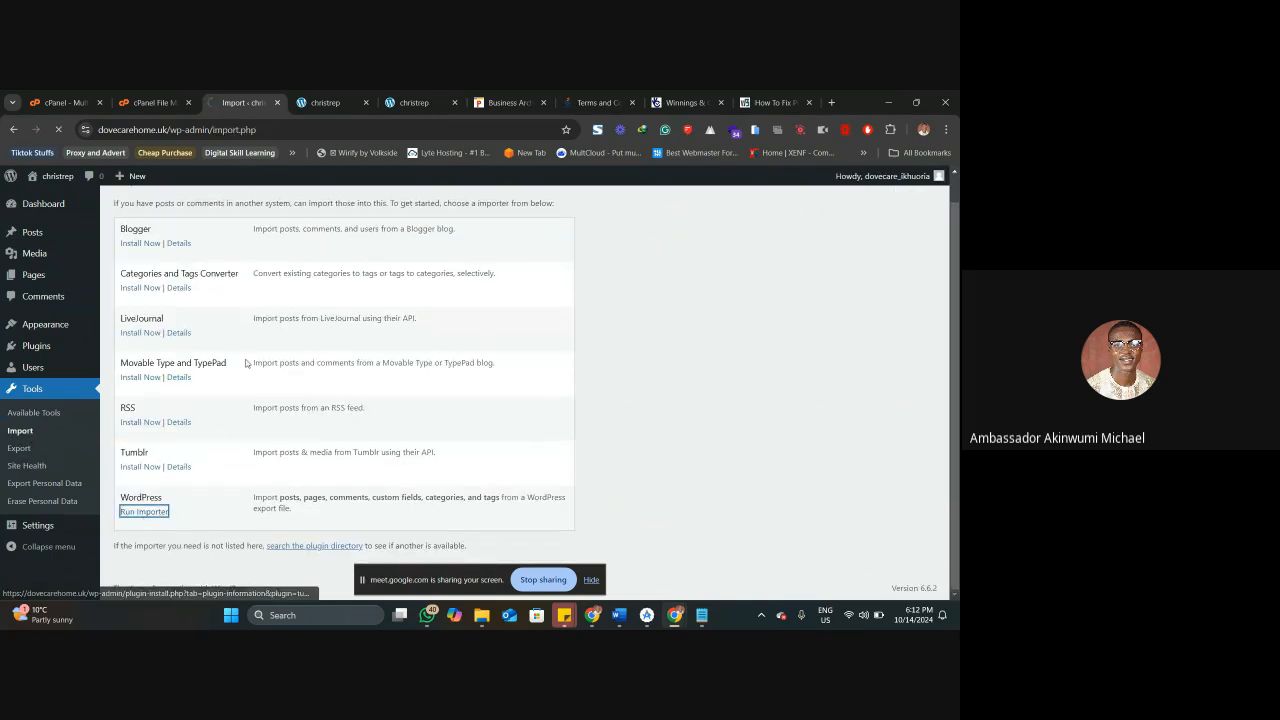
Choose ozva-businessandmarketnews.WordPress.2024-09-09.xml from Downloads as the file to import.
left_click(343, 277)
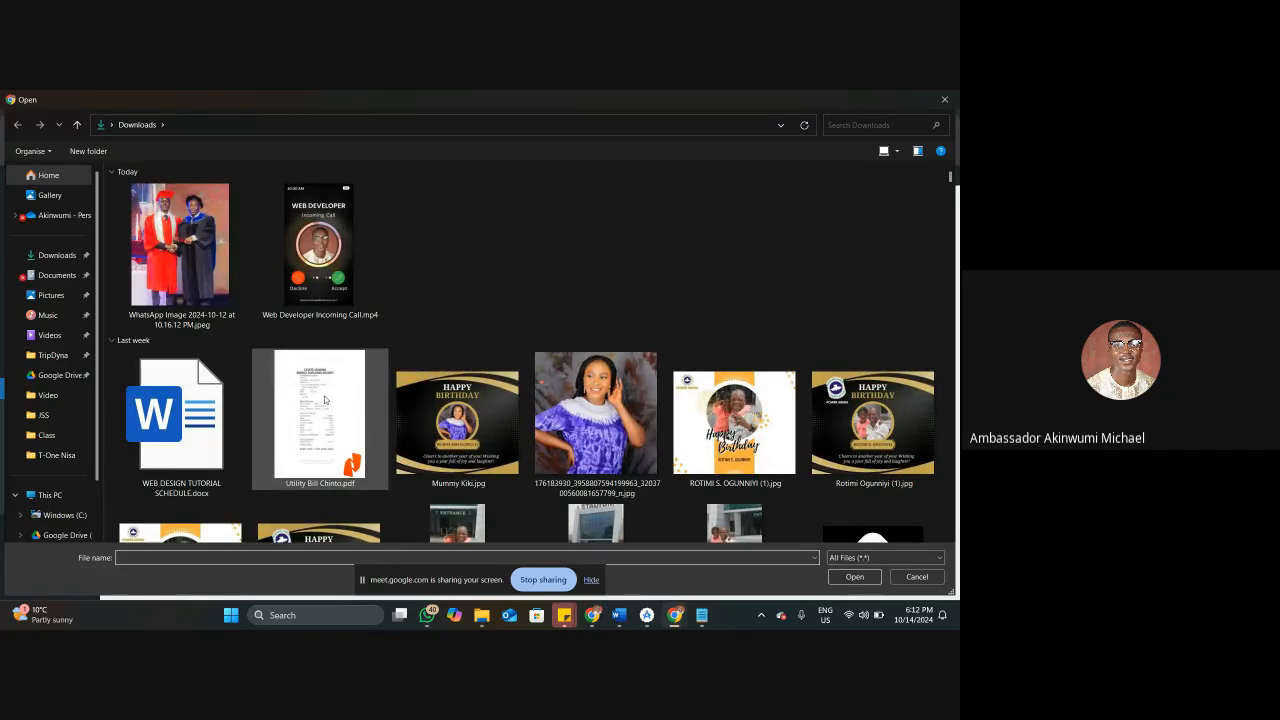
left_click(324, 397)
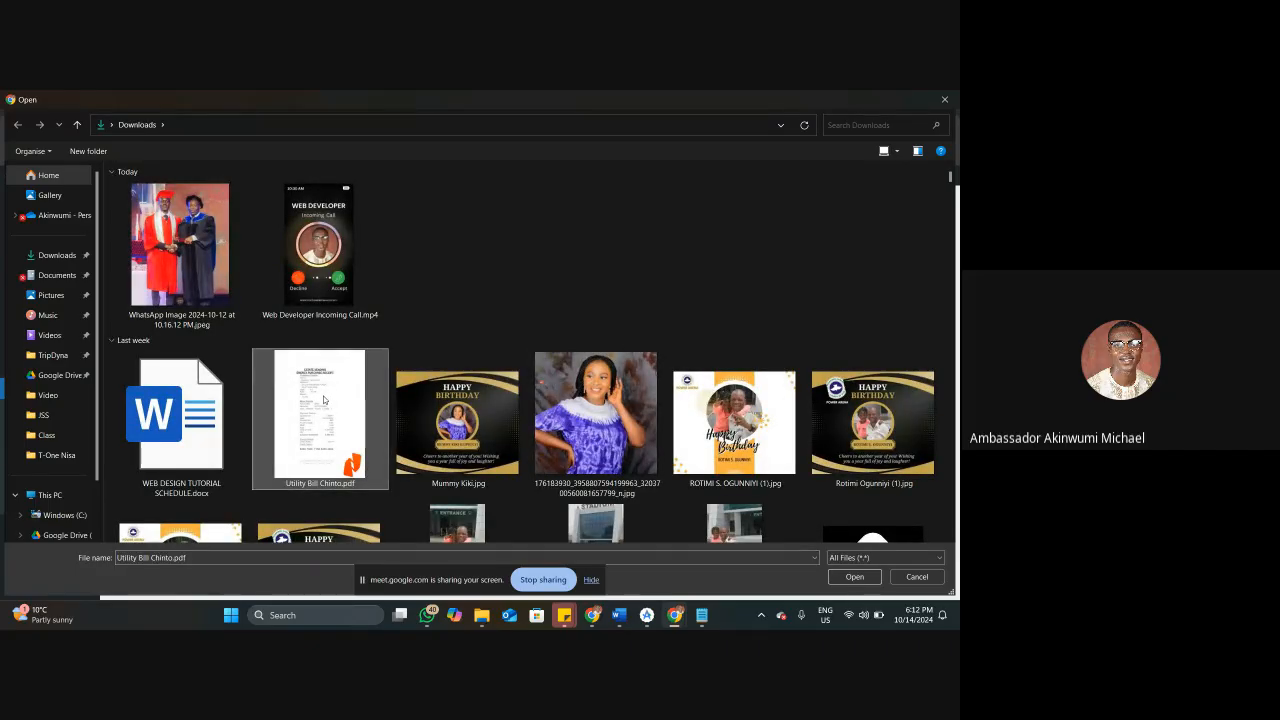
key("o")
key("Right")
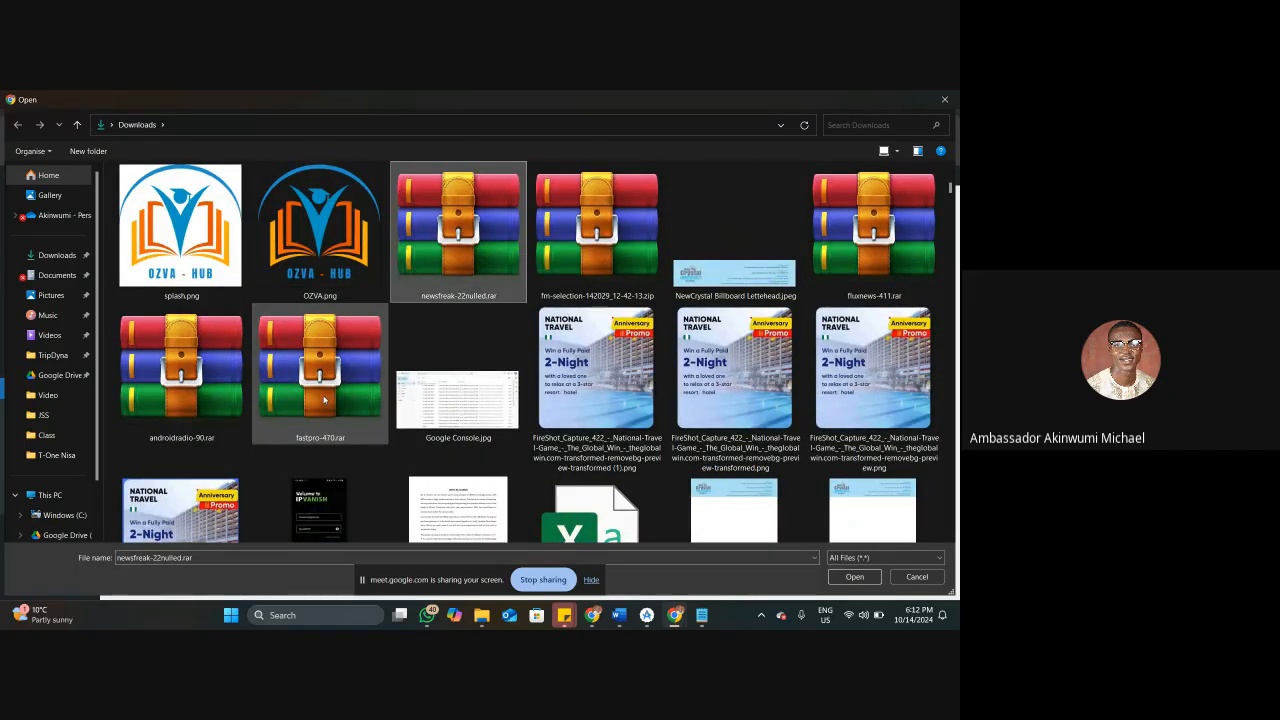
key("o")
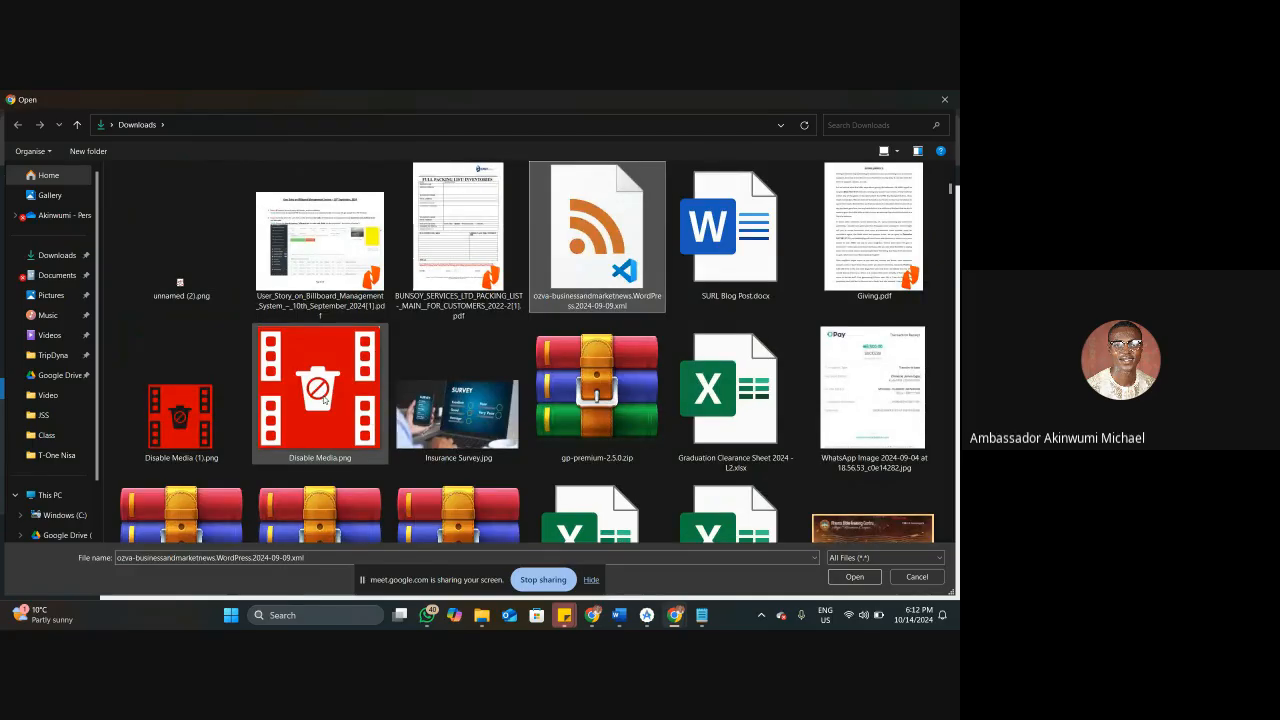
key("Return")
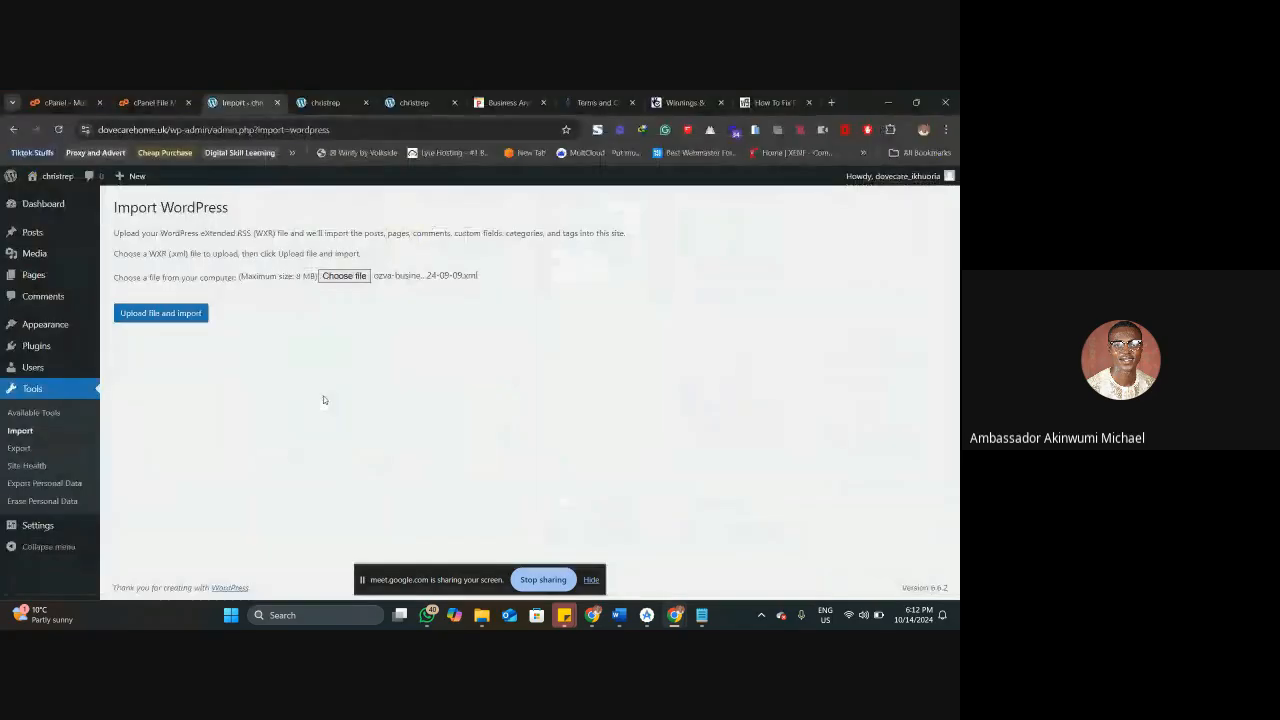
Upload the chosen export file and submit the import with file attachments downloaded, leaving the authors unassigned.
left_click(175, 313)
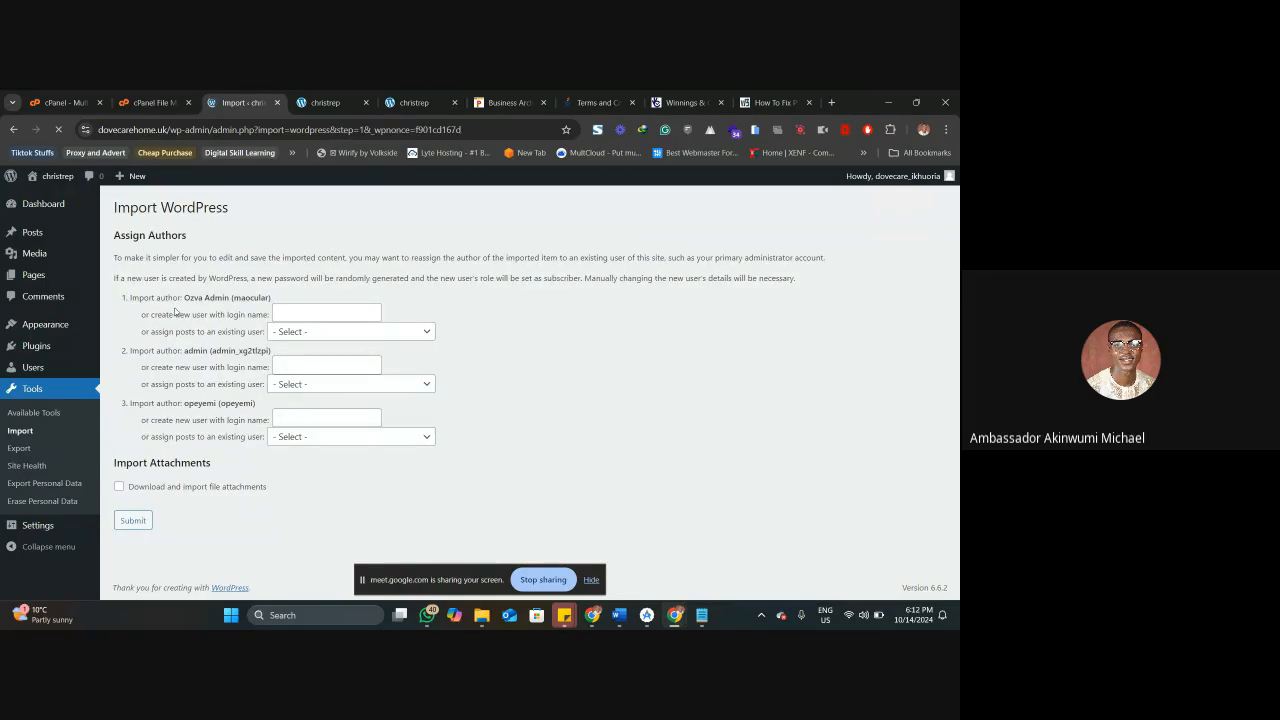
left_click(203, 487)
left_click(134, 524)
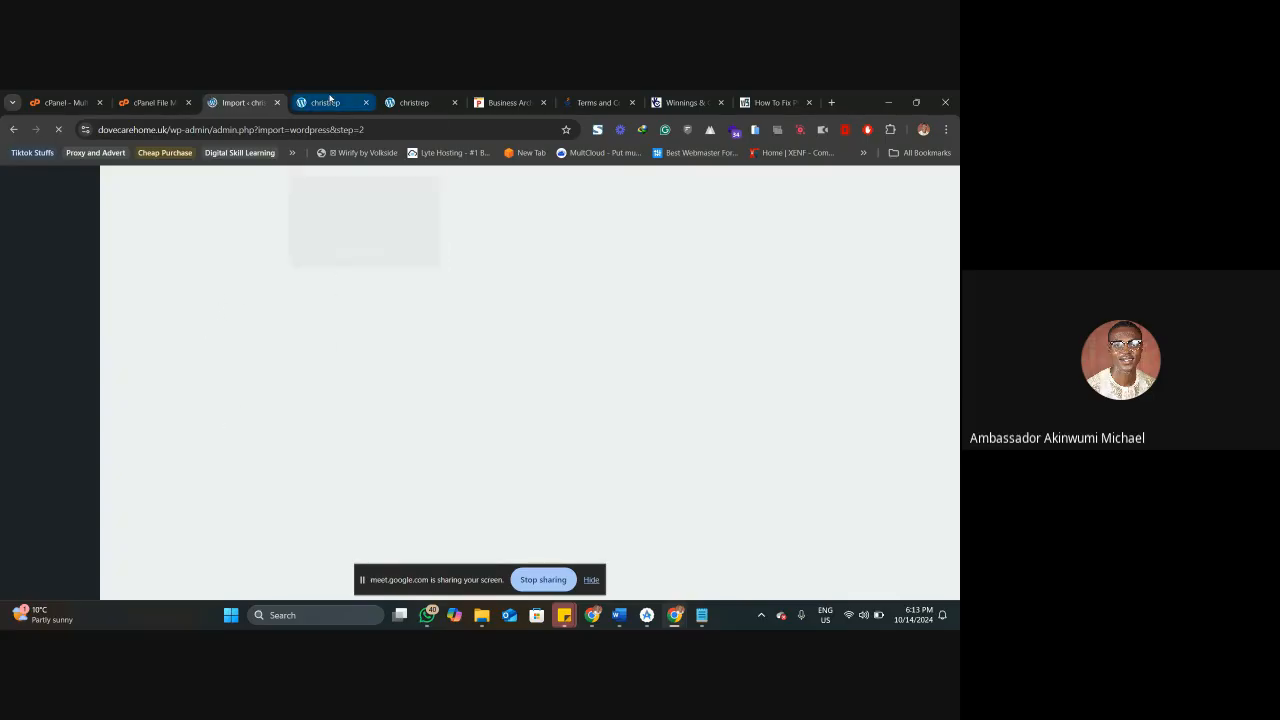
Reload the christrep home page and look through its post list for the imported articles.
left_click(329, 97)
right_click(340, 100)
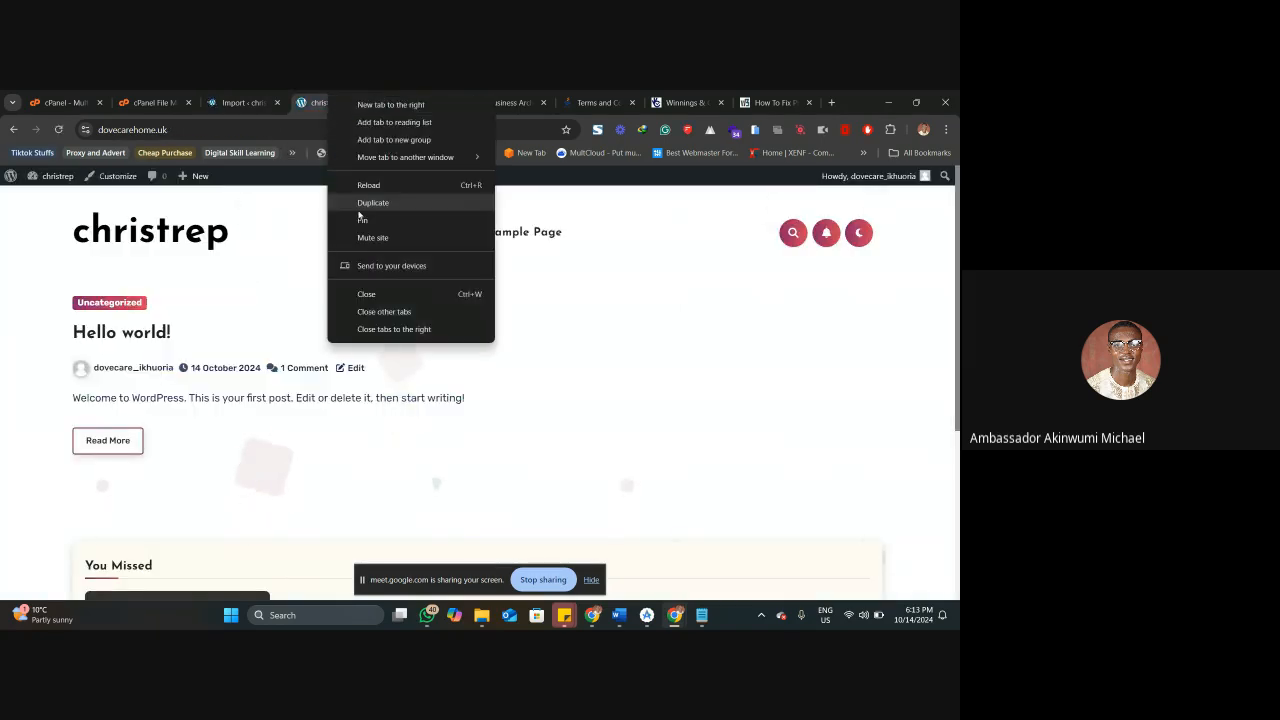
left_click(357, 180)
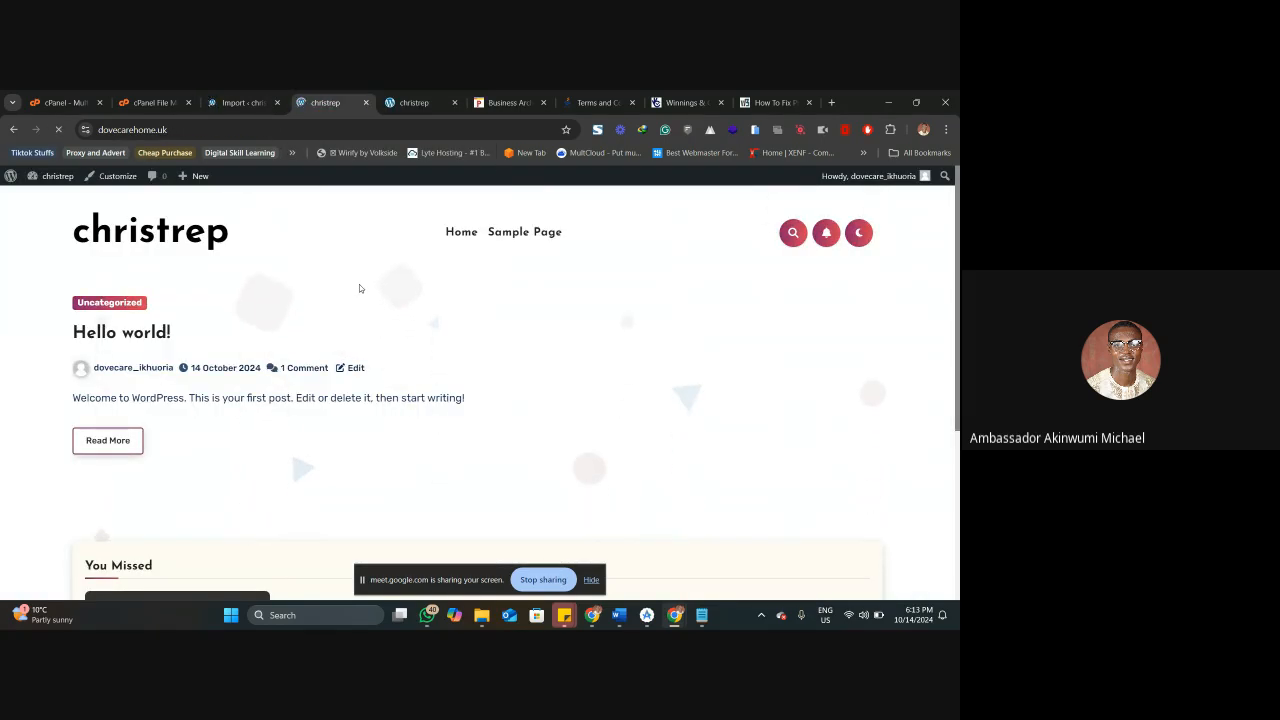
scroll(359, 288, "down", 7)
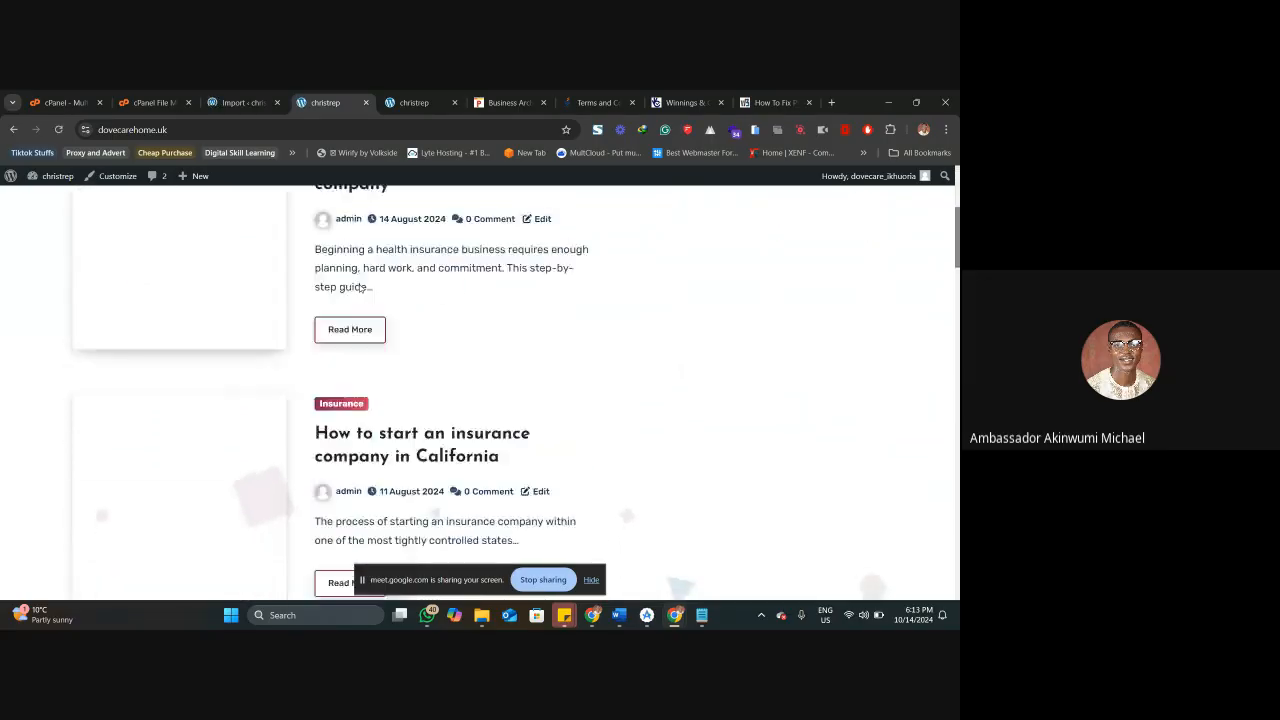
scroll(359, 288, "down", 10)
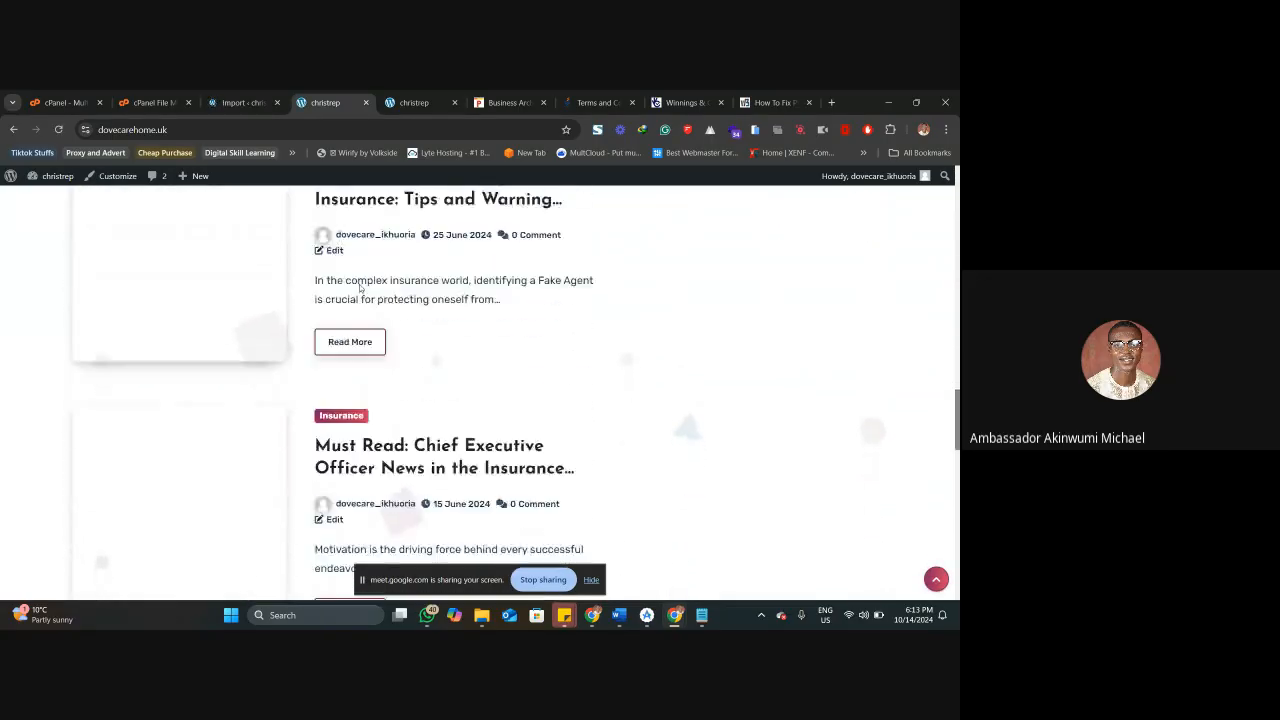
scroll(360, 288, "down", 3)
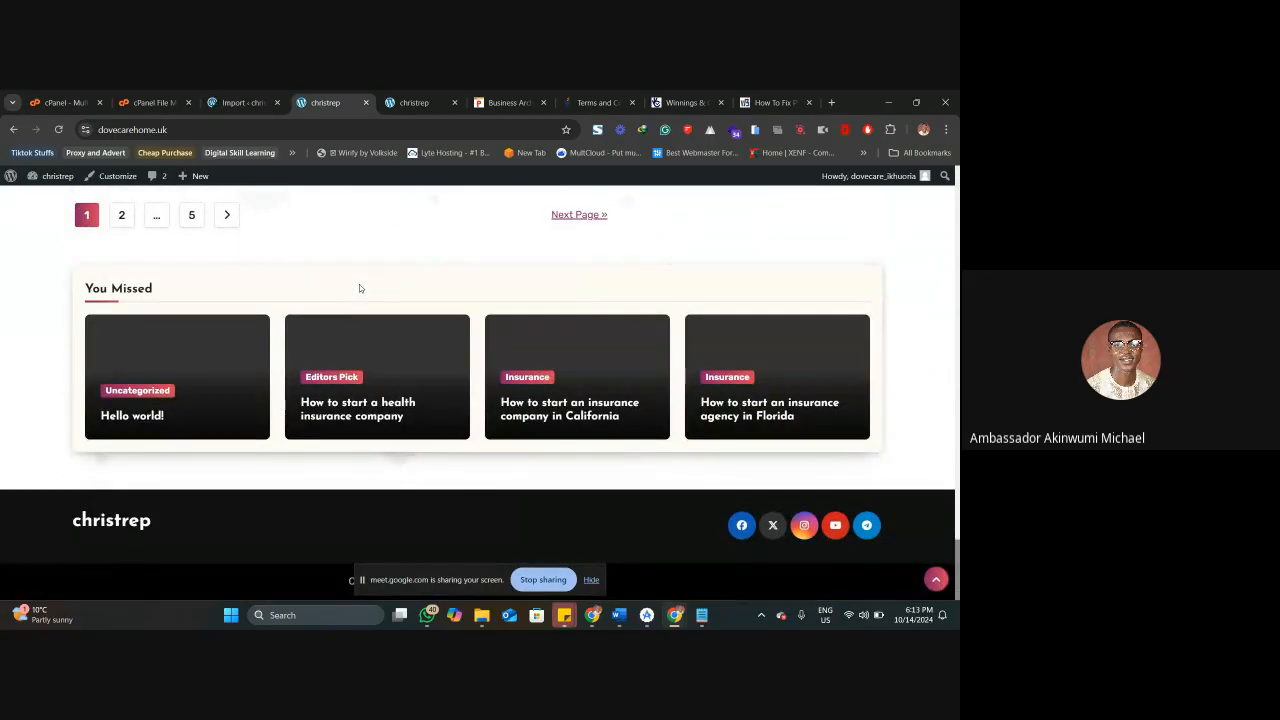
scroll(360, 288, "up", 10)
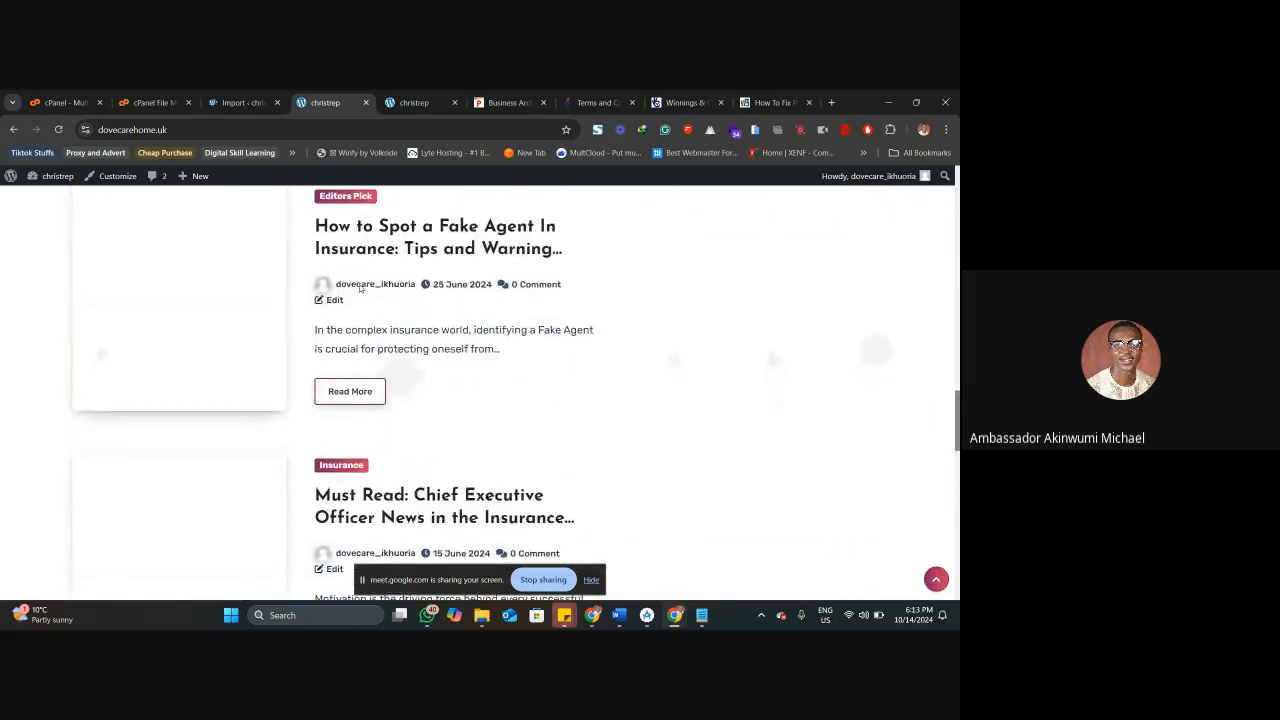
scroll(359, 284, "up", 6)
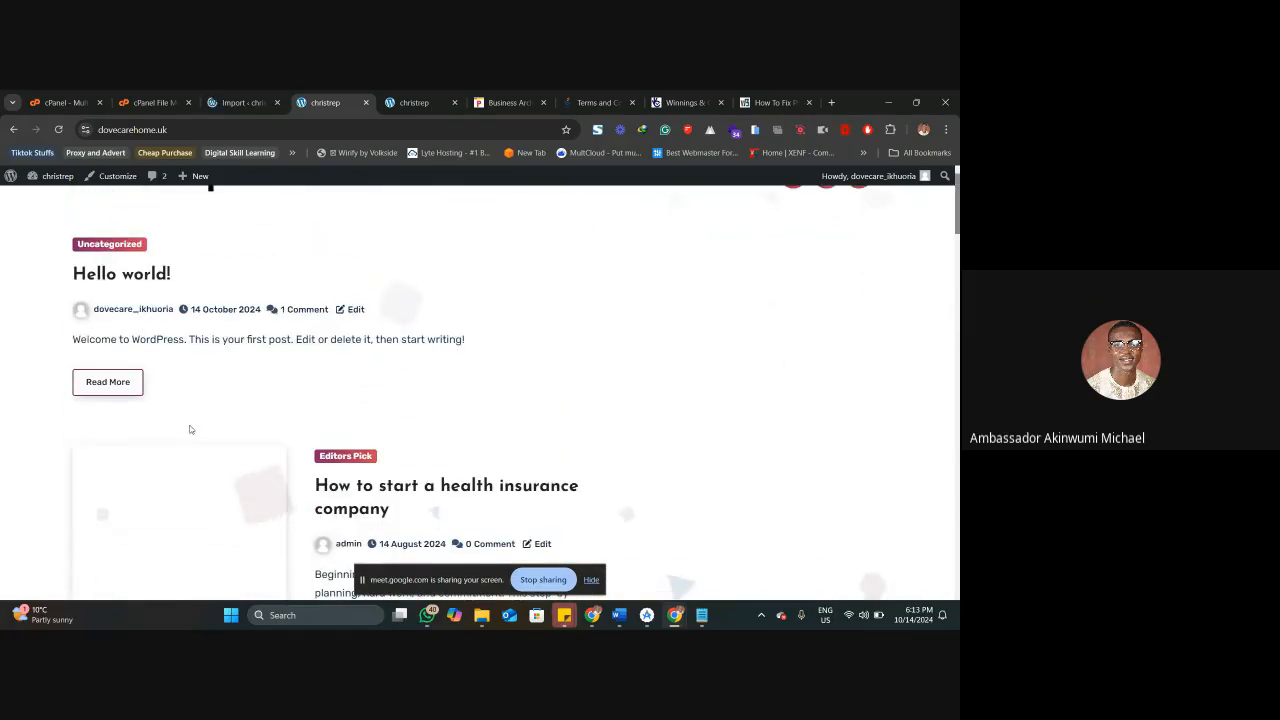
scroll(276, 371, "up", 3)
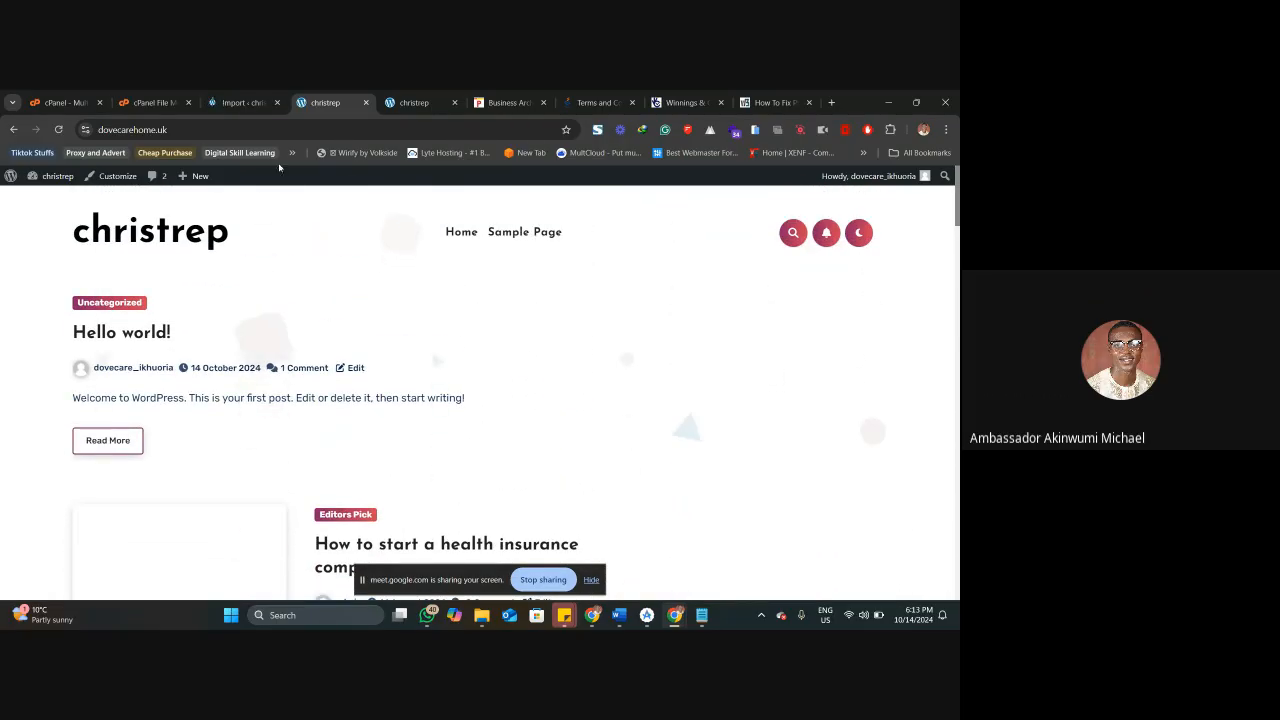
Check the importer's status page, reload the christrep home page and examine the imported posts' featured images.
left_click(253, 91)
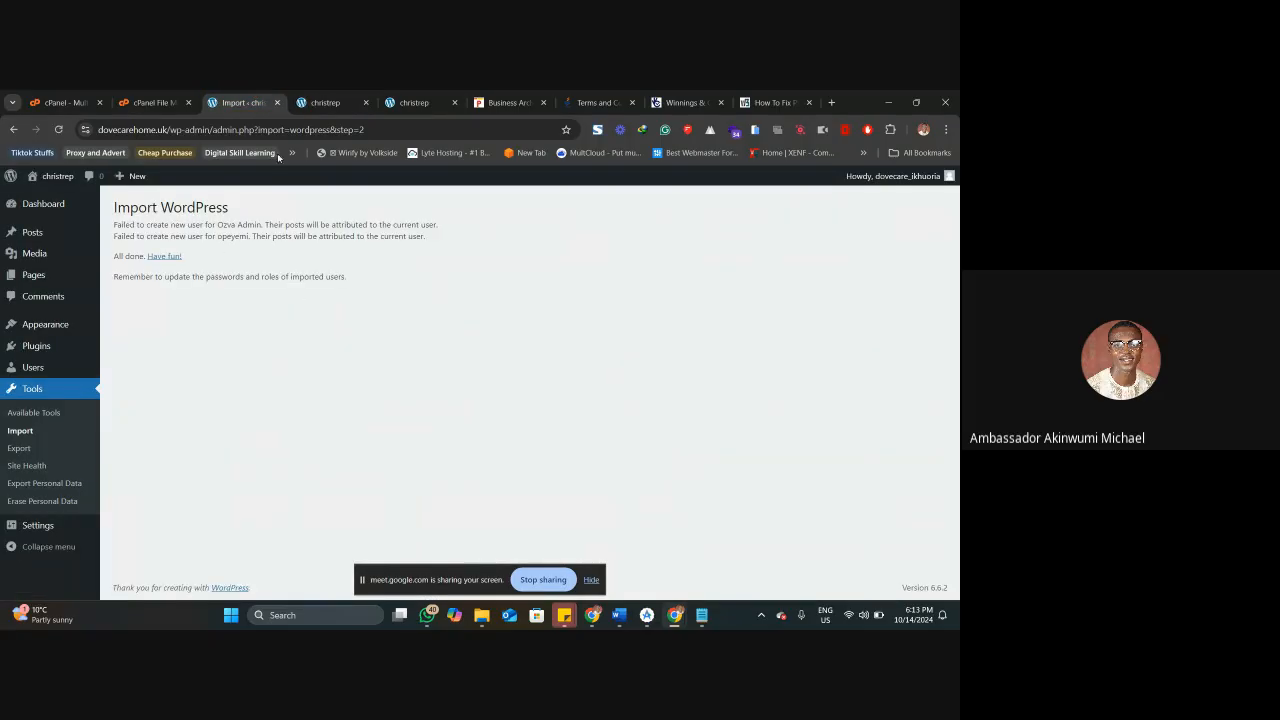
left_click(325, 102)
right_click(318, 100)
left_click(366, 186)
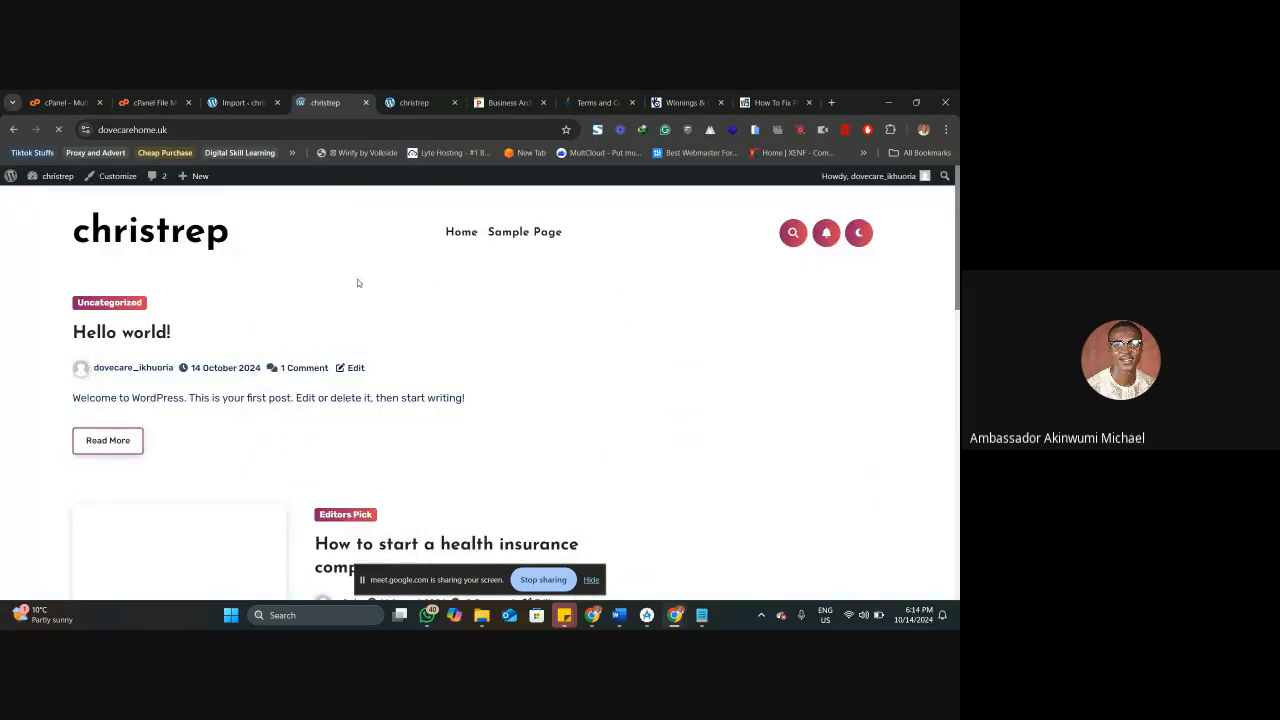
scroll(357, 283, "down", 10)
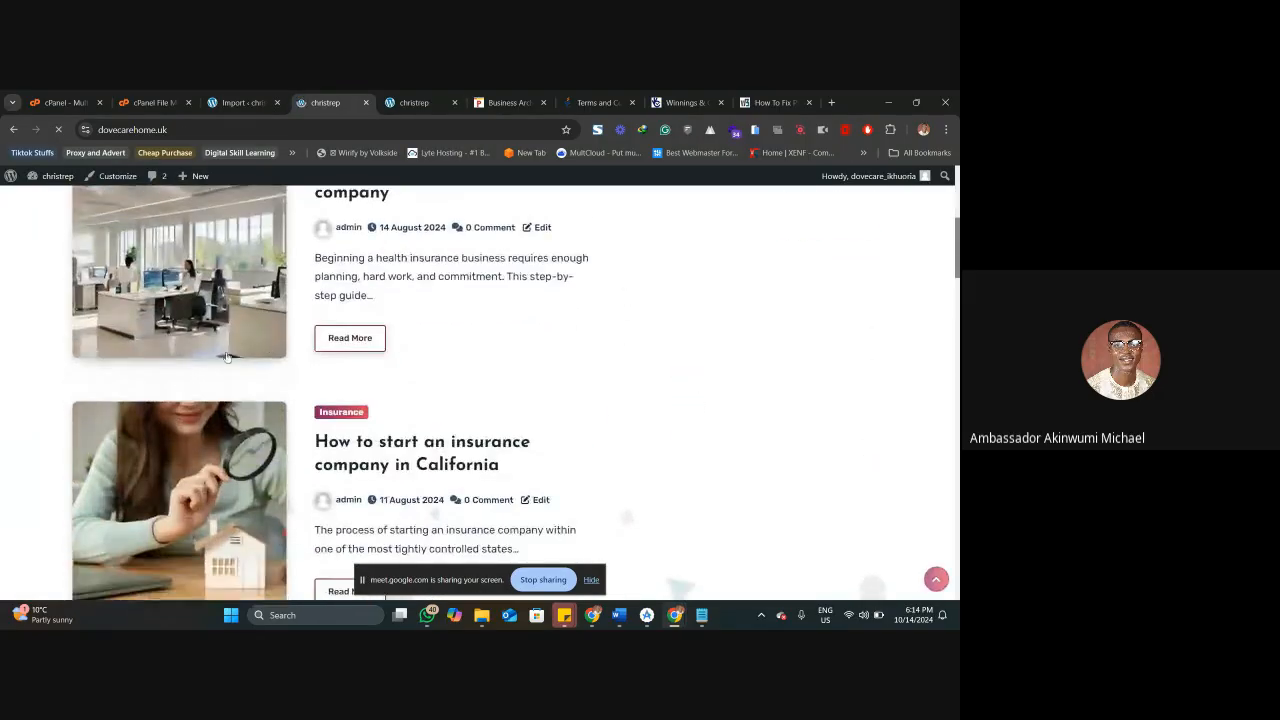
scroll(278, 350, "down", 15)
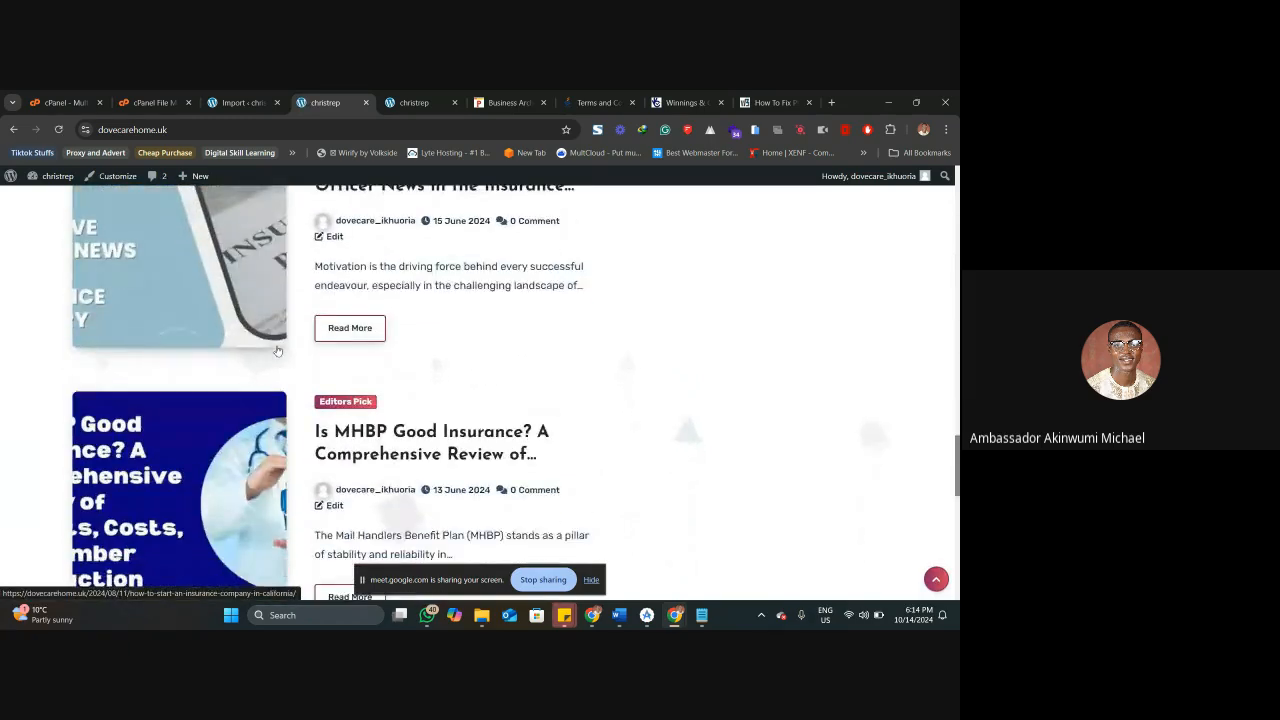
scroll(278, 350, "up", 20)
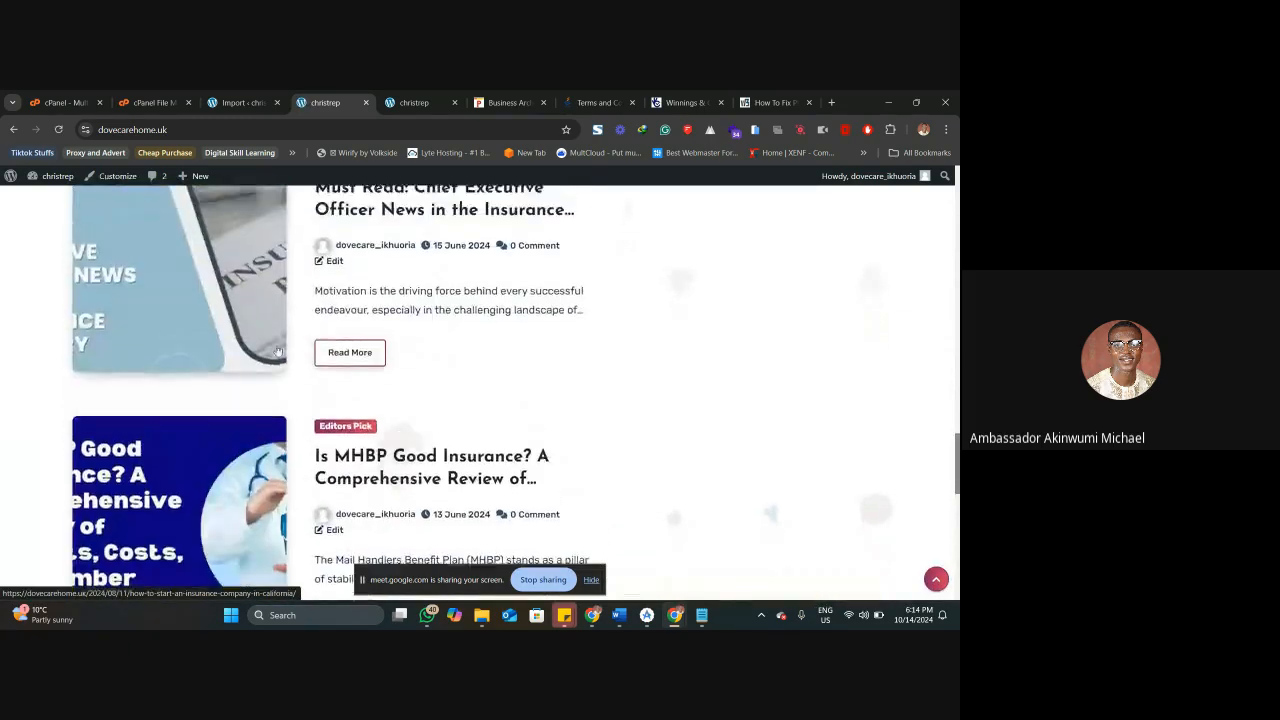
scroll(278, 350, "up", 10)
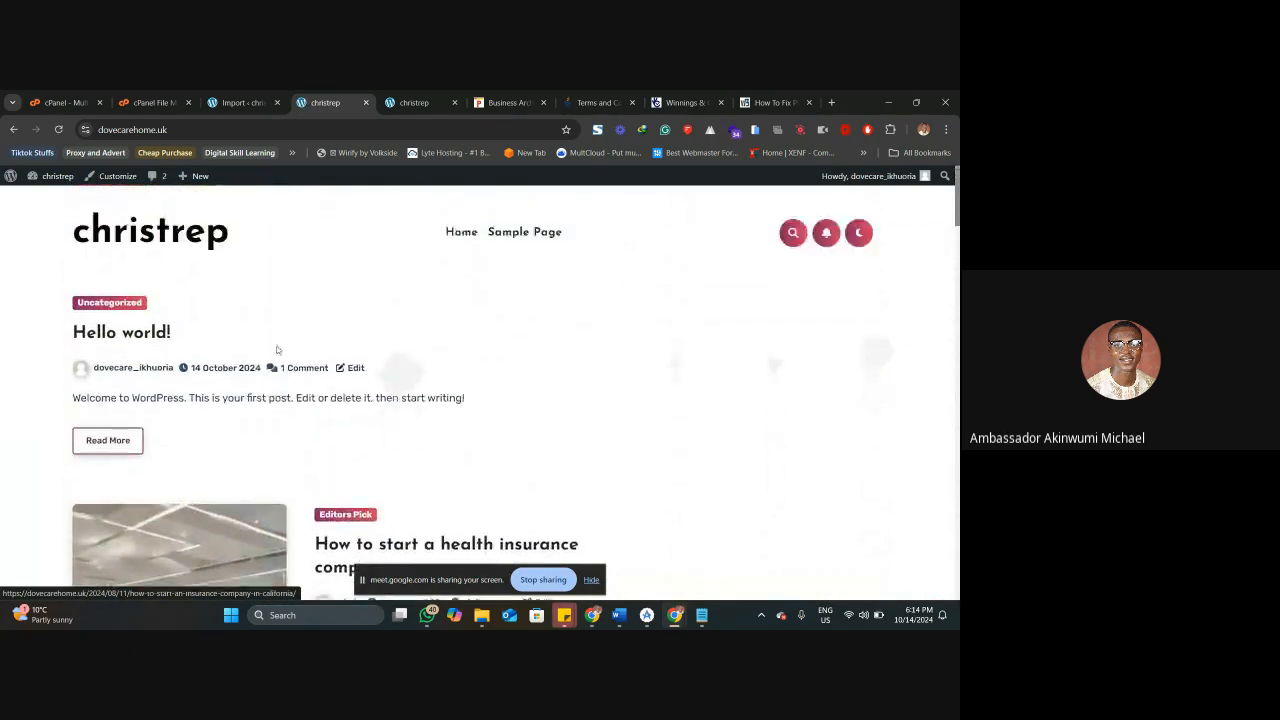
Open the imported post "How to start a health insurance company" and review its full content.
scroll(393, 395, "down", 2)
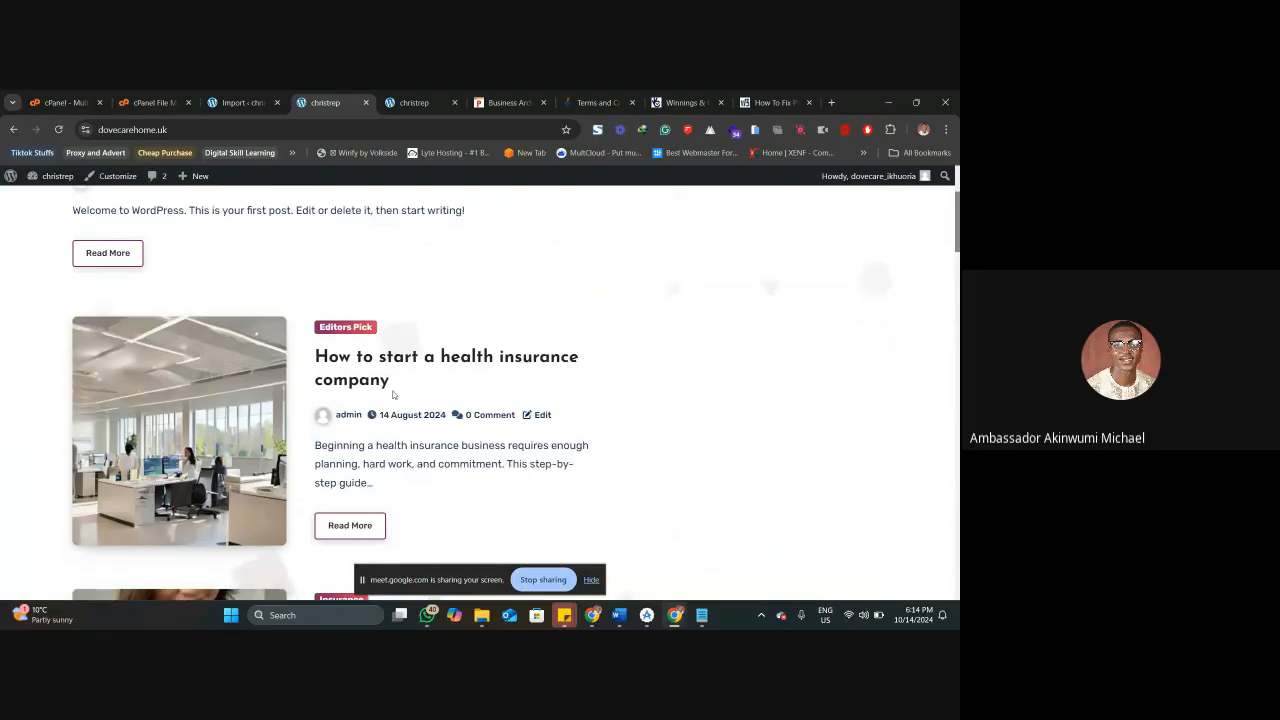
left_click(339, 367)
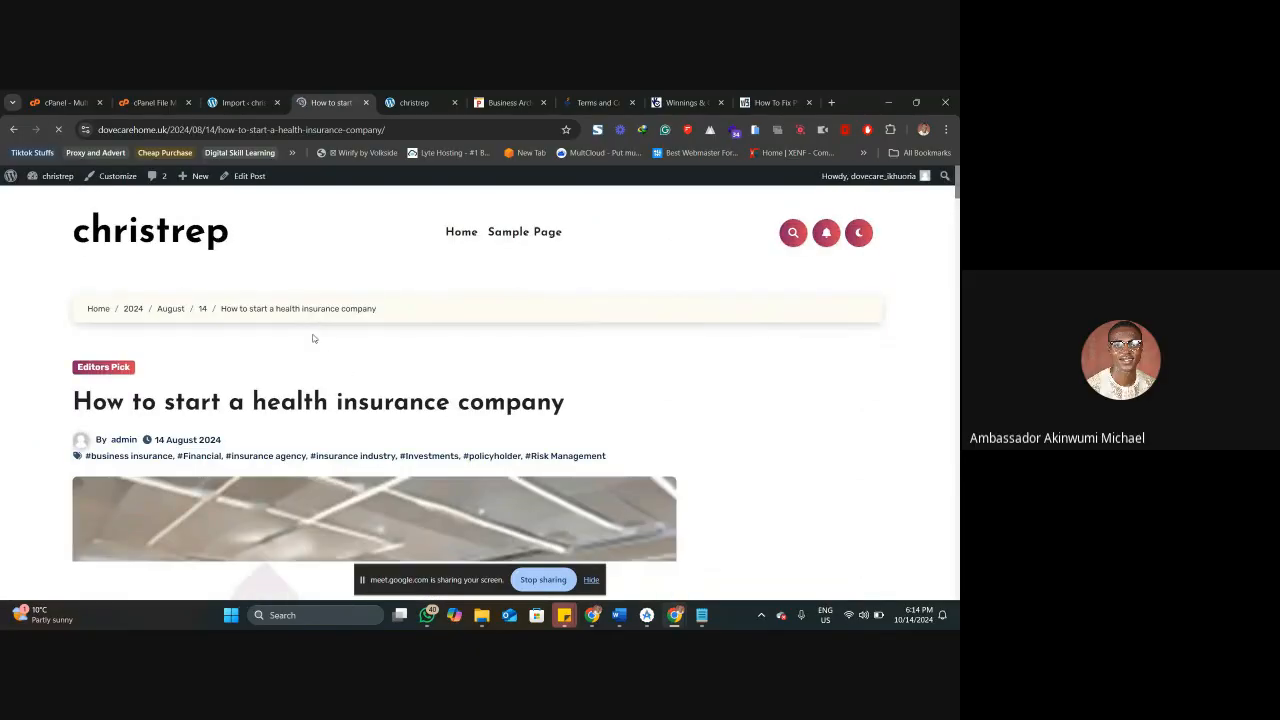
scroll(325, 361, "down", 5)
scroll(325, 365, "down", 15)
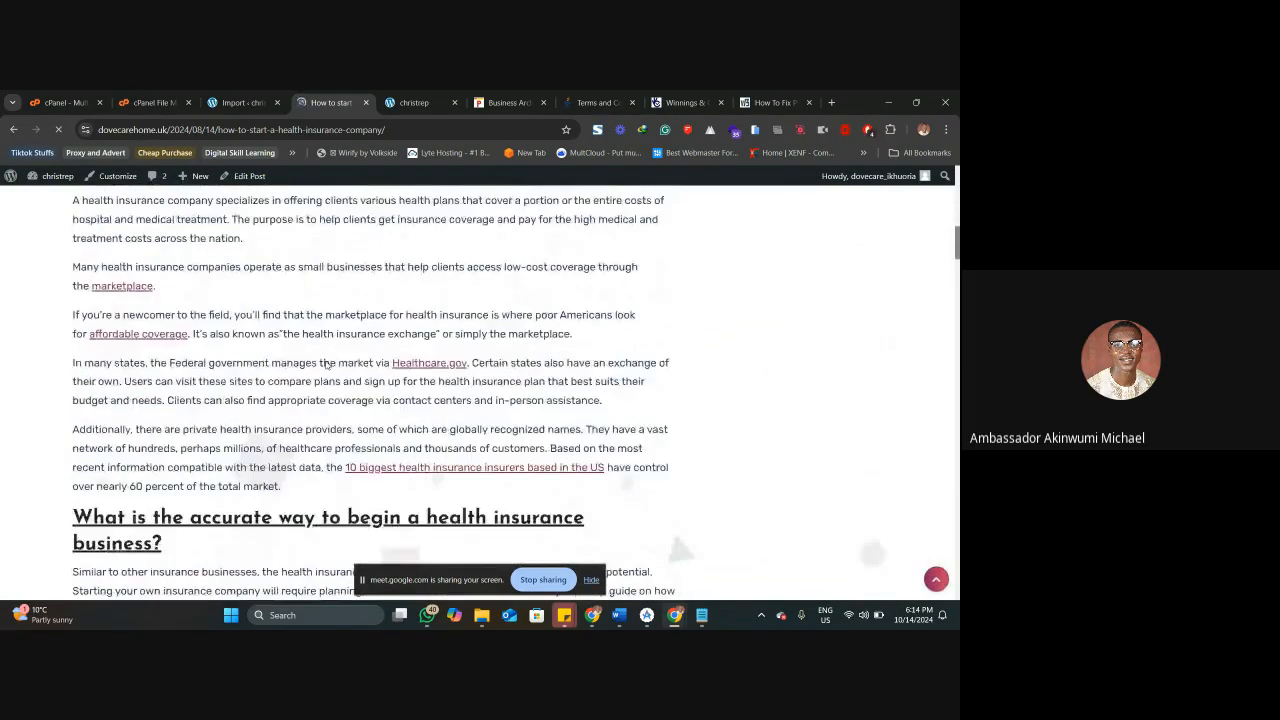
scroll(325, 365, "down", 15)
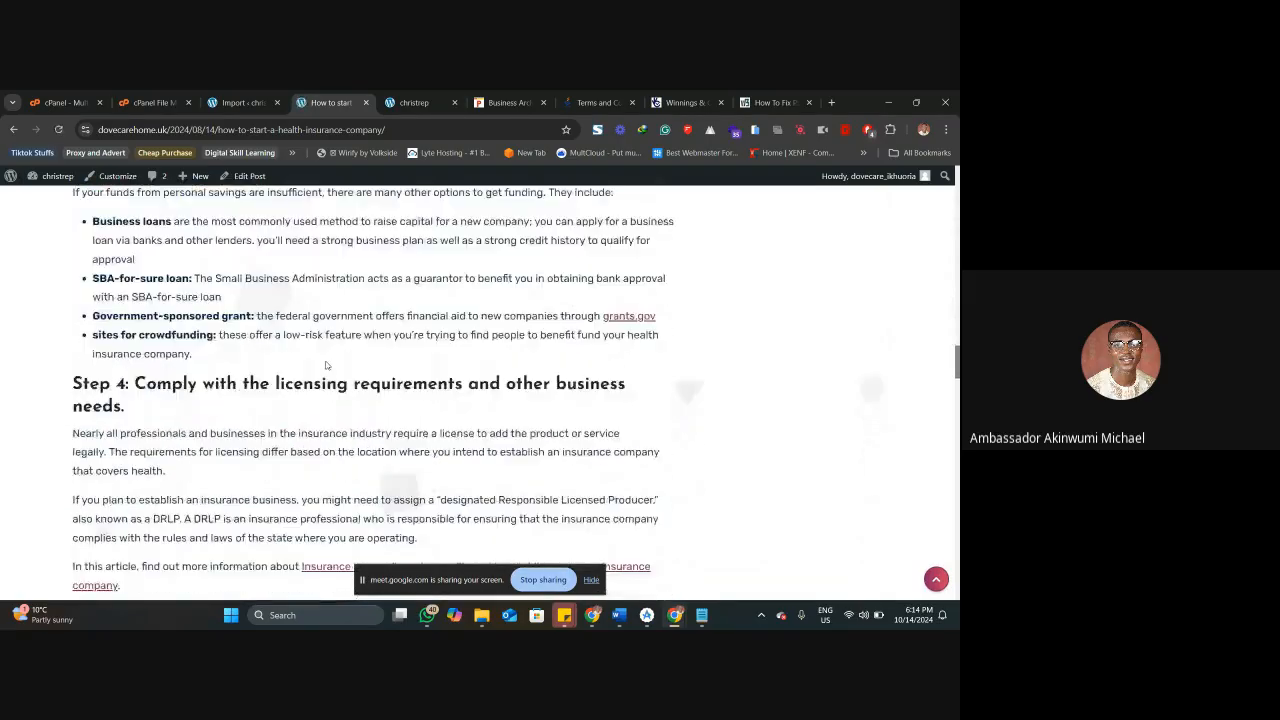
scroll(325, 365, "down", 20)
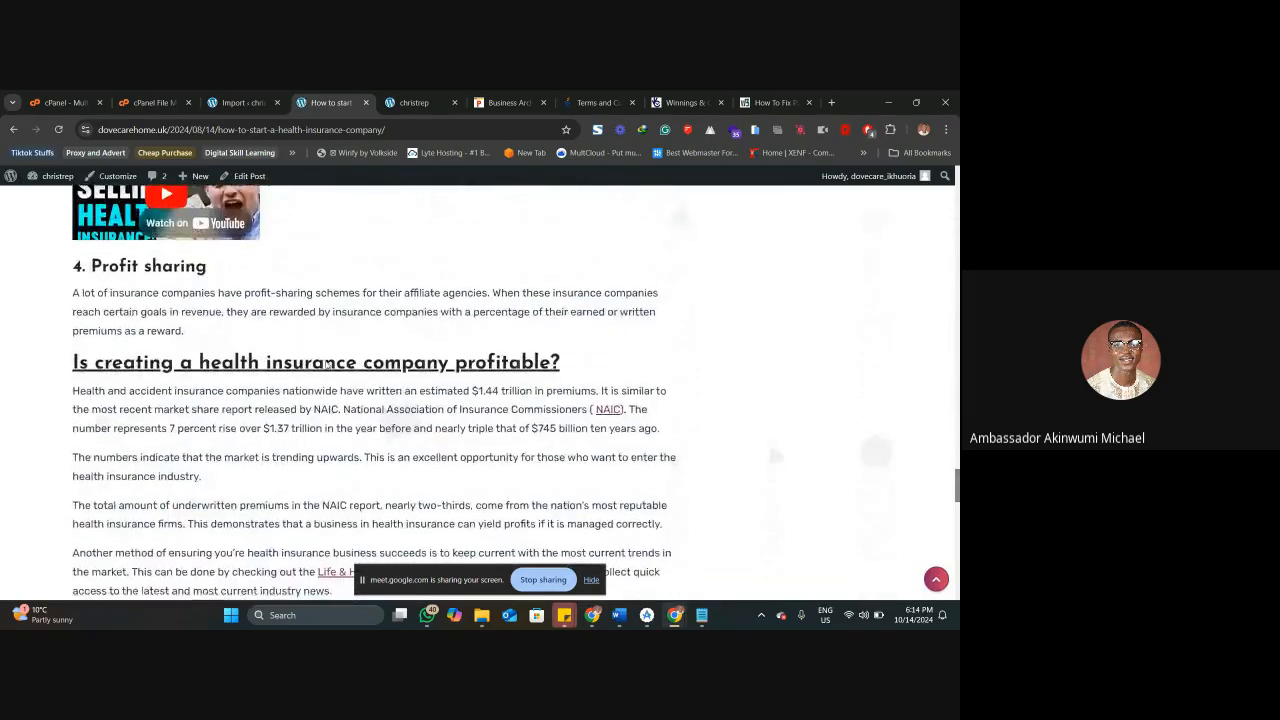
scroll(325, 365, "down", 5)
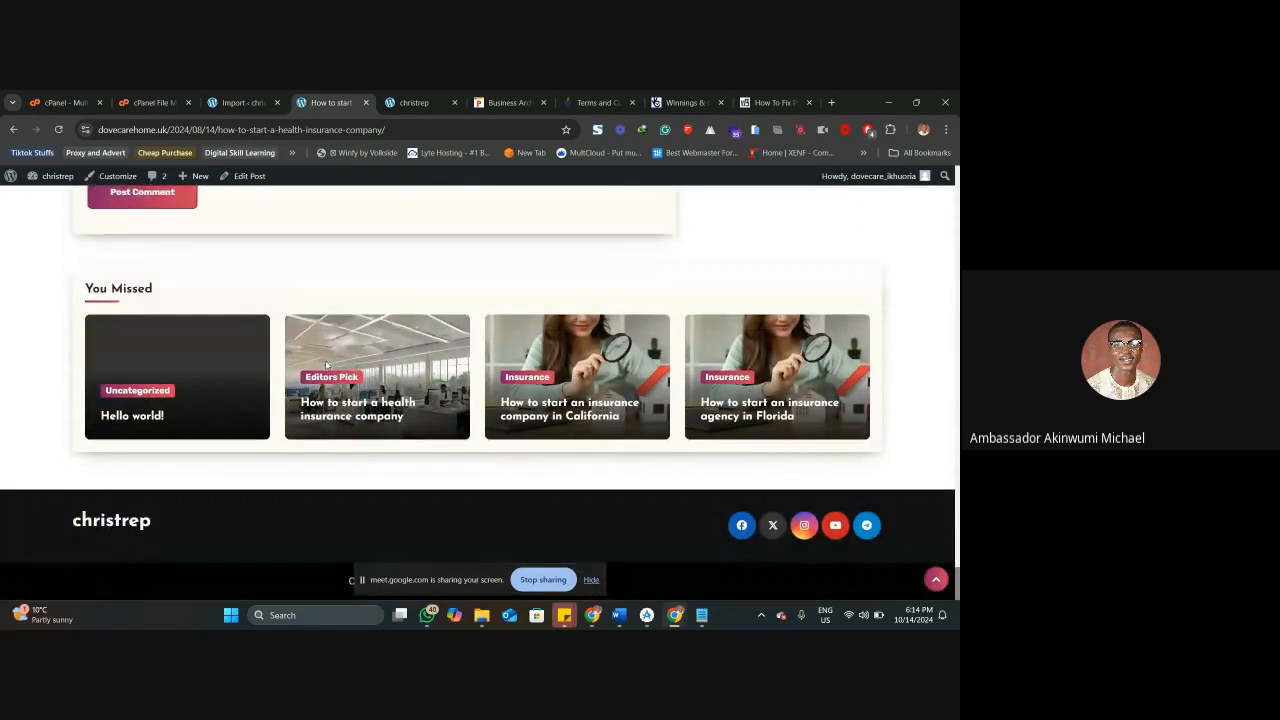
scroll(325, 365, "up", 20)
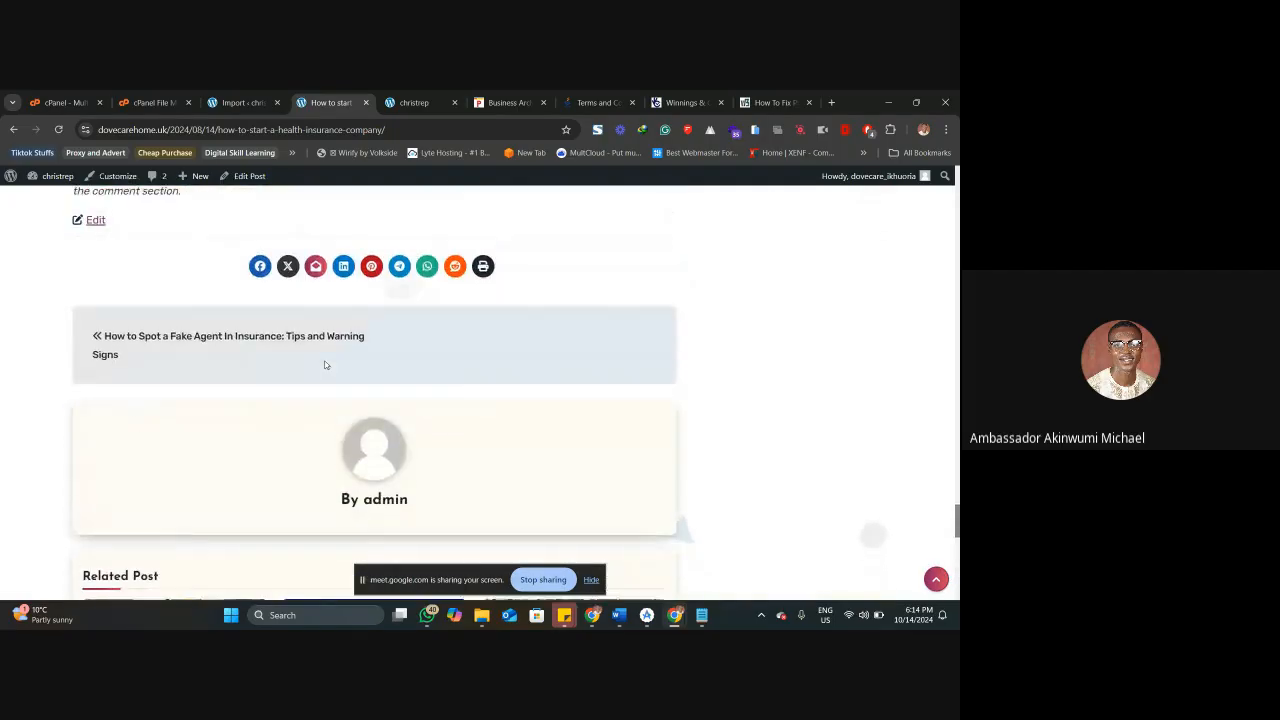
scroll(325, 365, "up", 20)
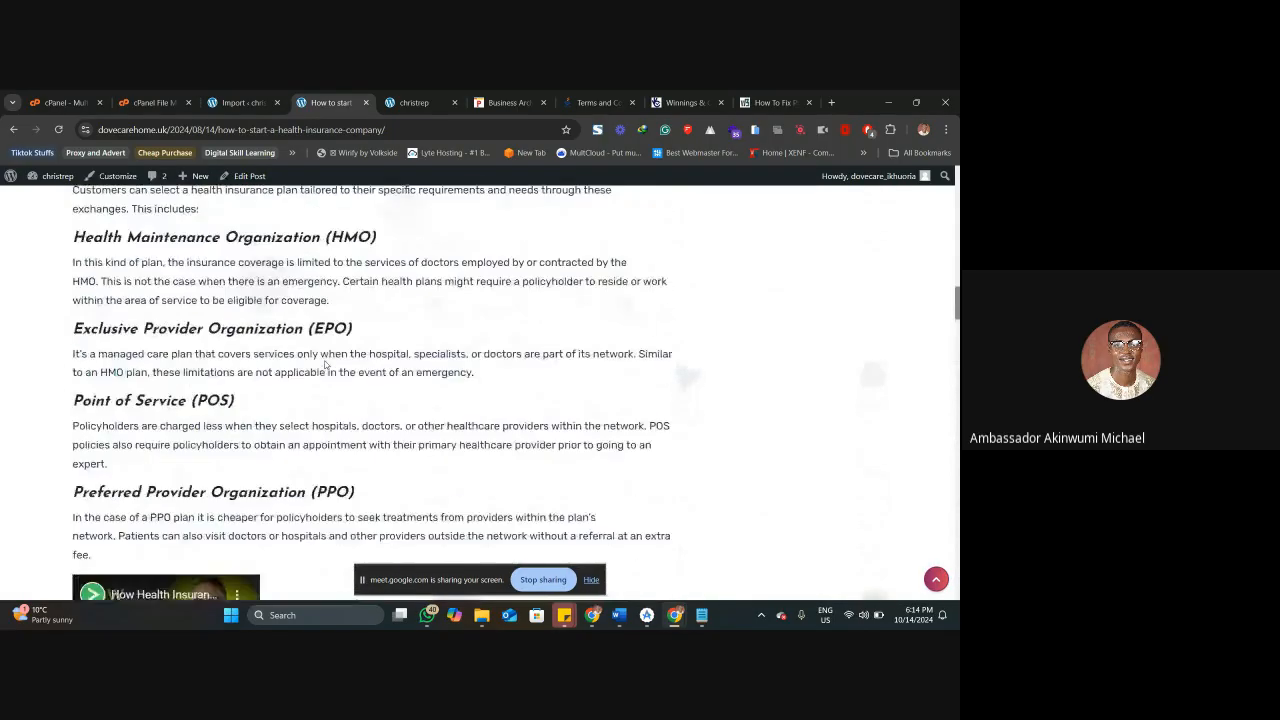
scroll(325, 365, "up", 10)
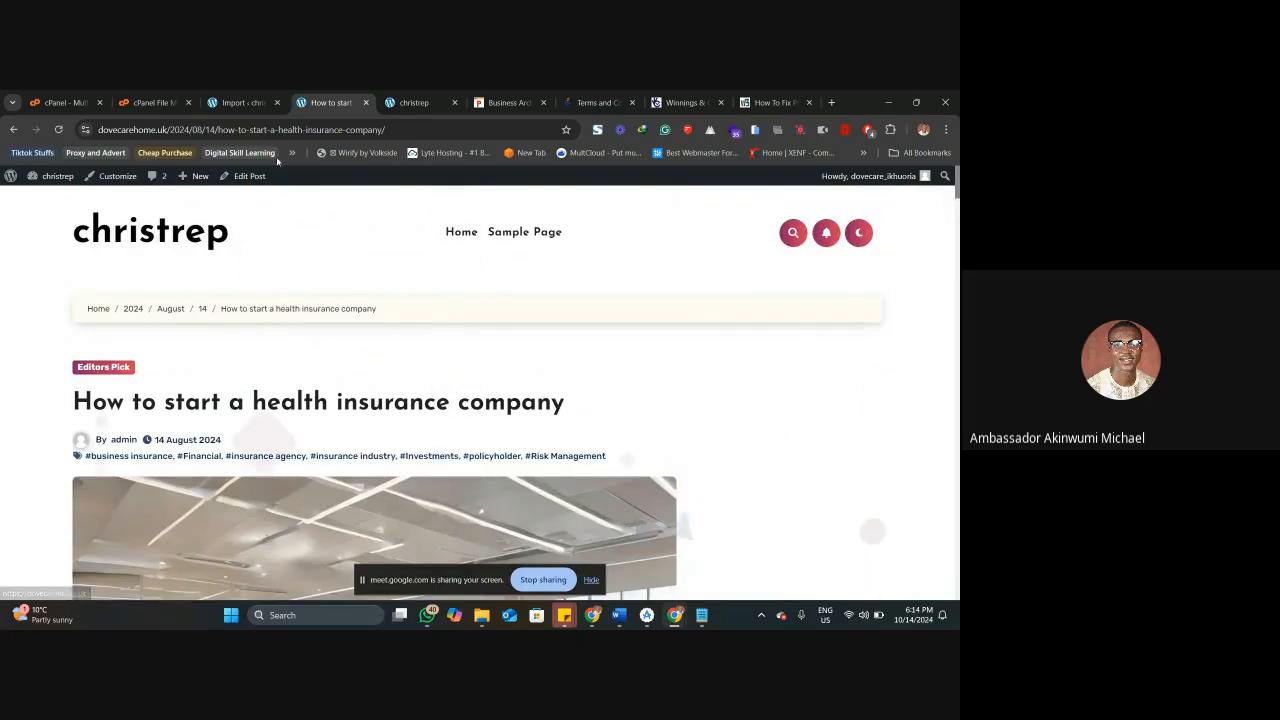
Return to the WordPress admin and open the Site Identity settings in the theme customizer.
left_click(257, 97)
mouse_move(69, 326)
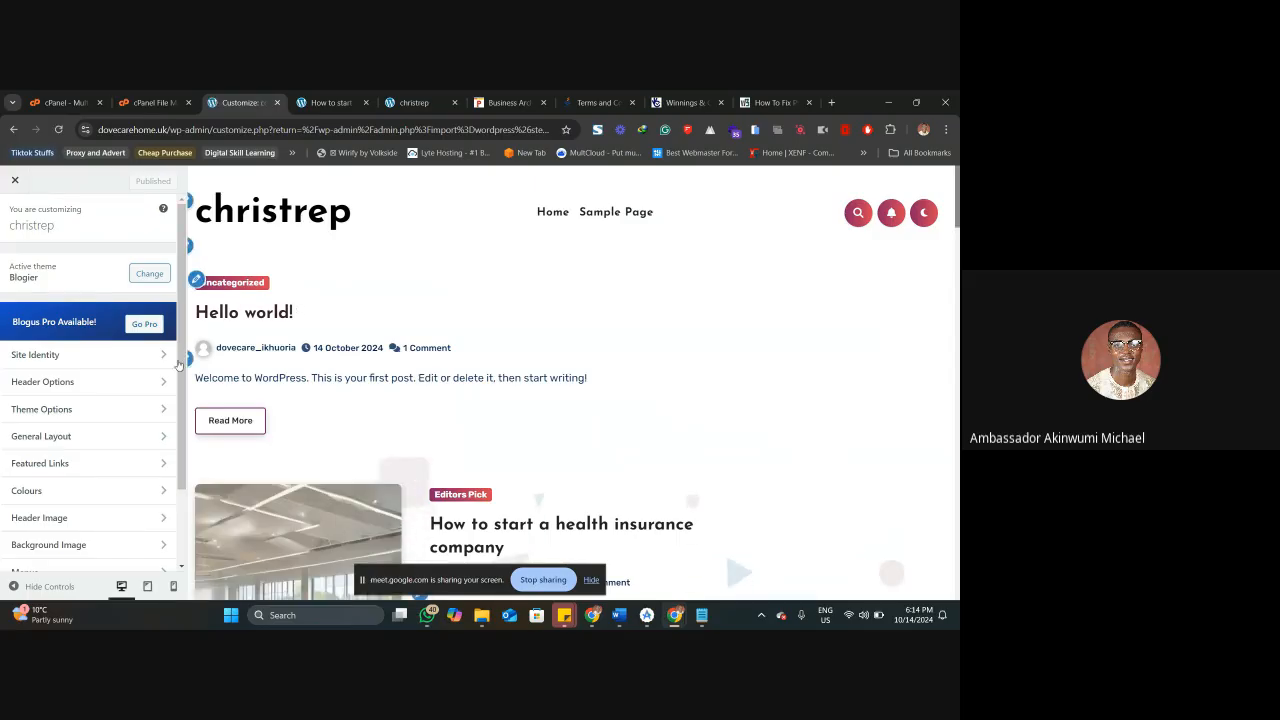
left_click(40, 355)
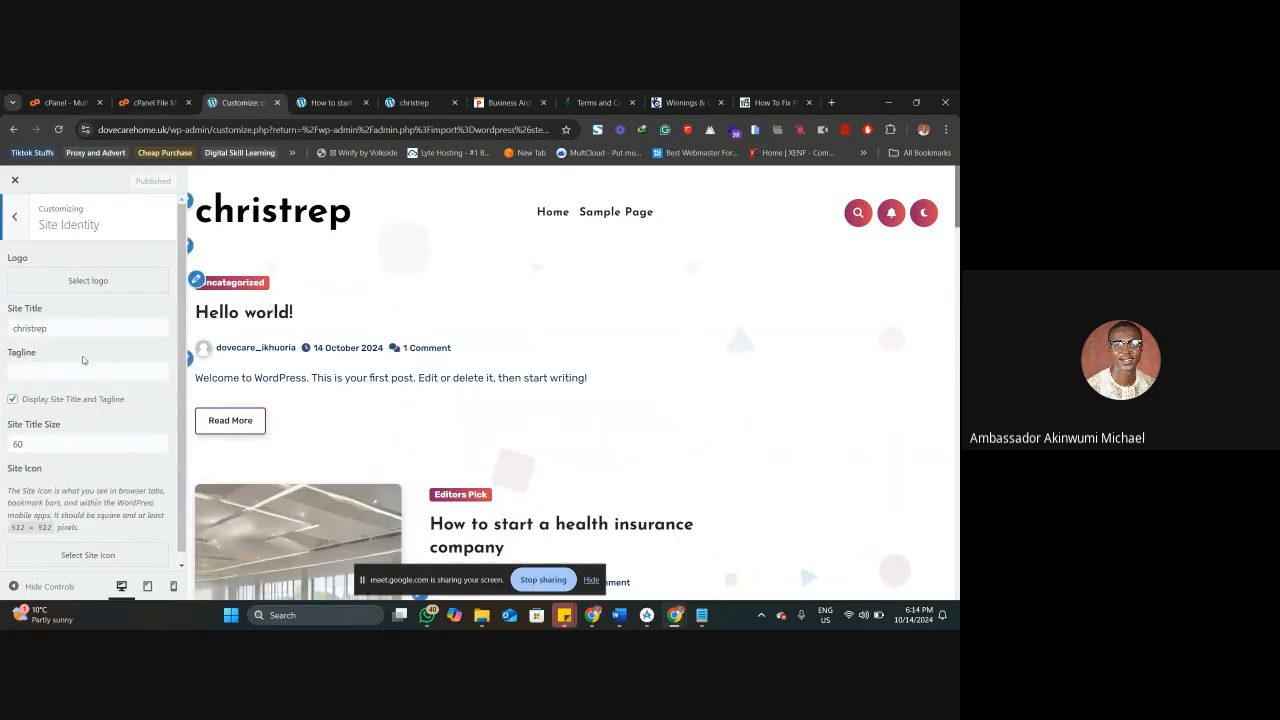
Upload Selangdi Insurance Logo.png from Downloads and set it as the site logo without cropping.
left_click(88, 280)
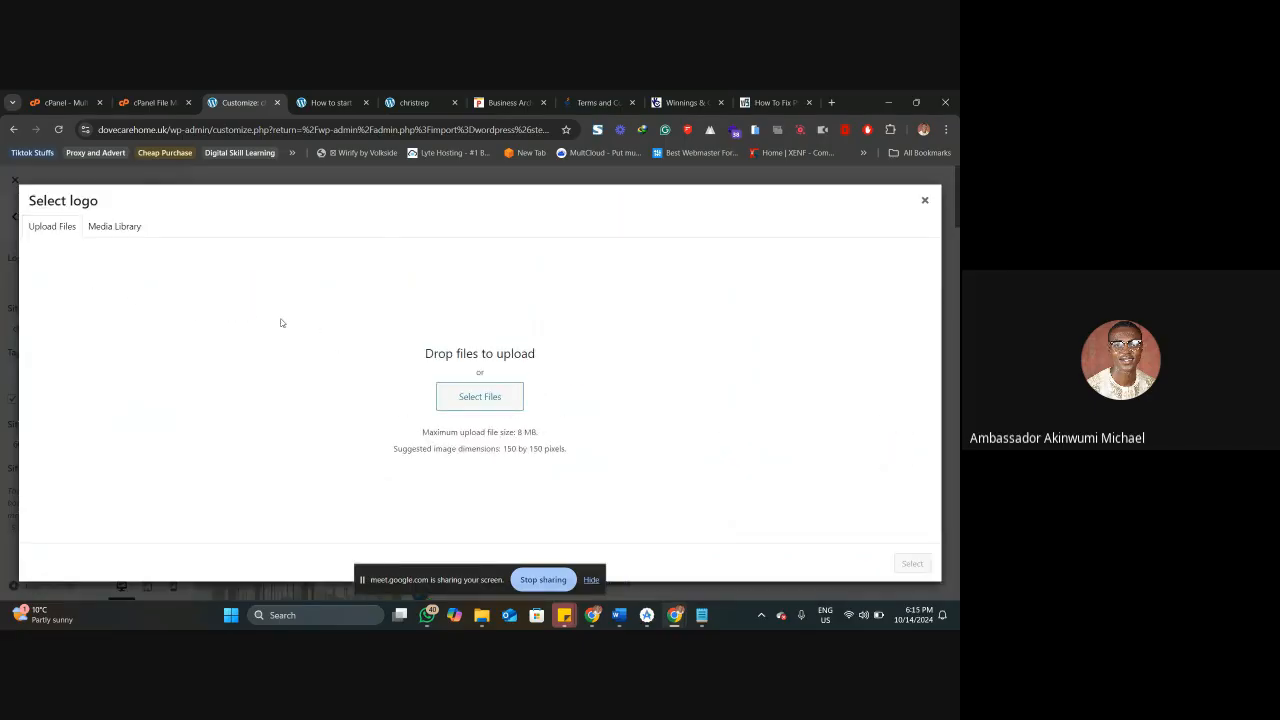
left_click(479, 388)
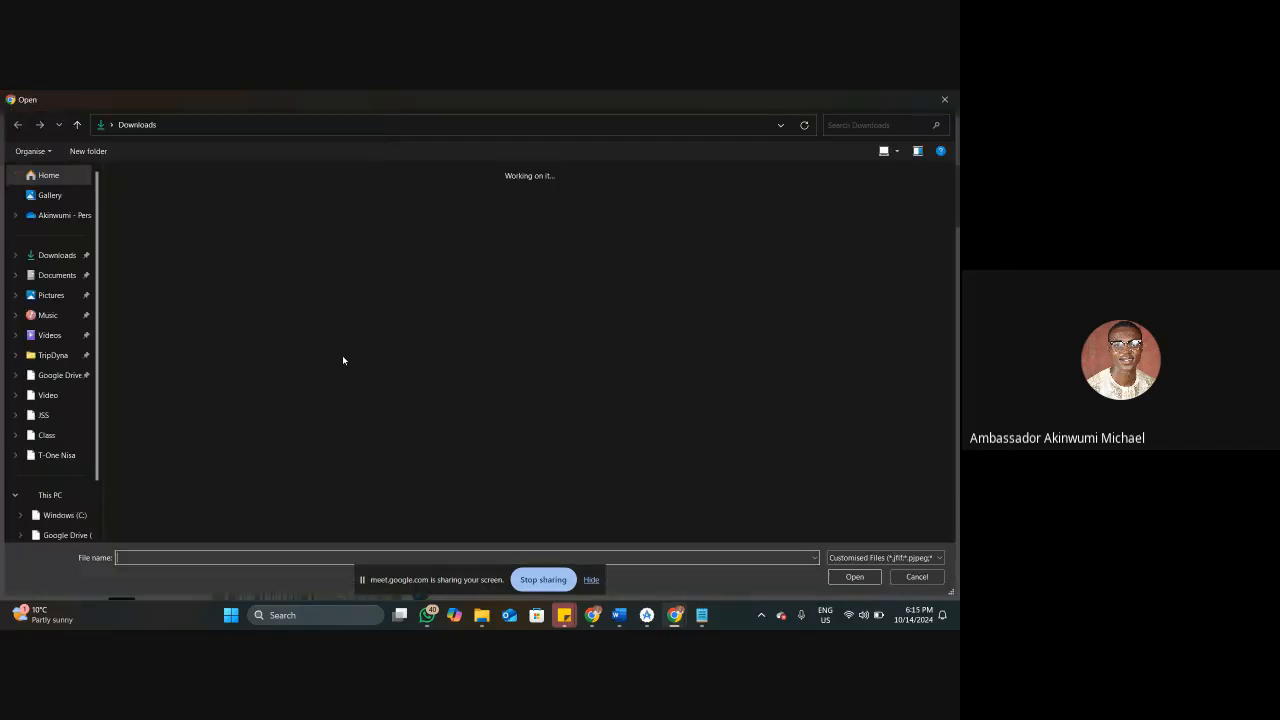
left_click(353, 289)
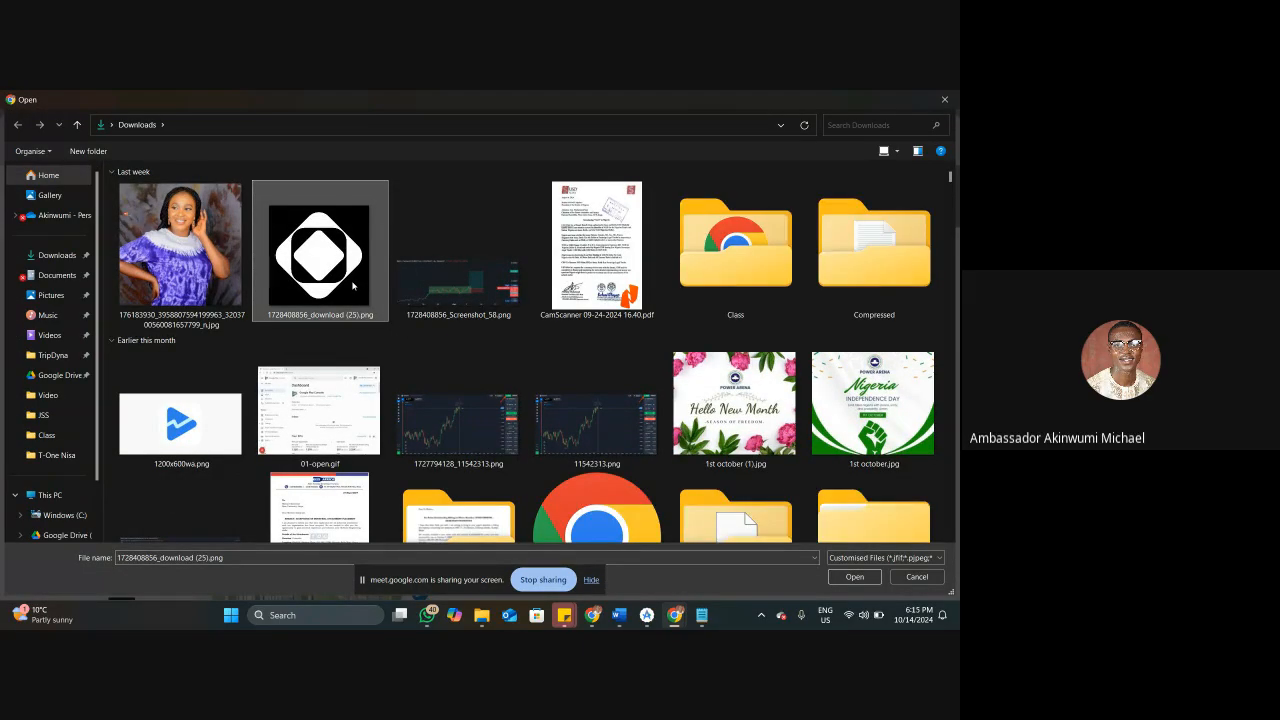
left_click(323, 444)
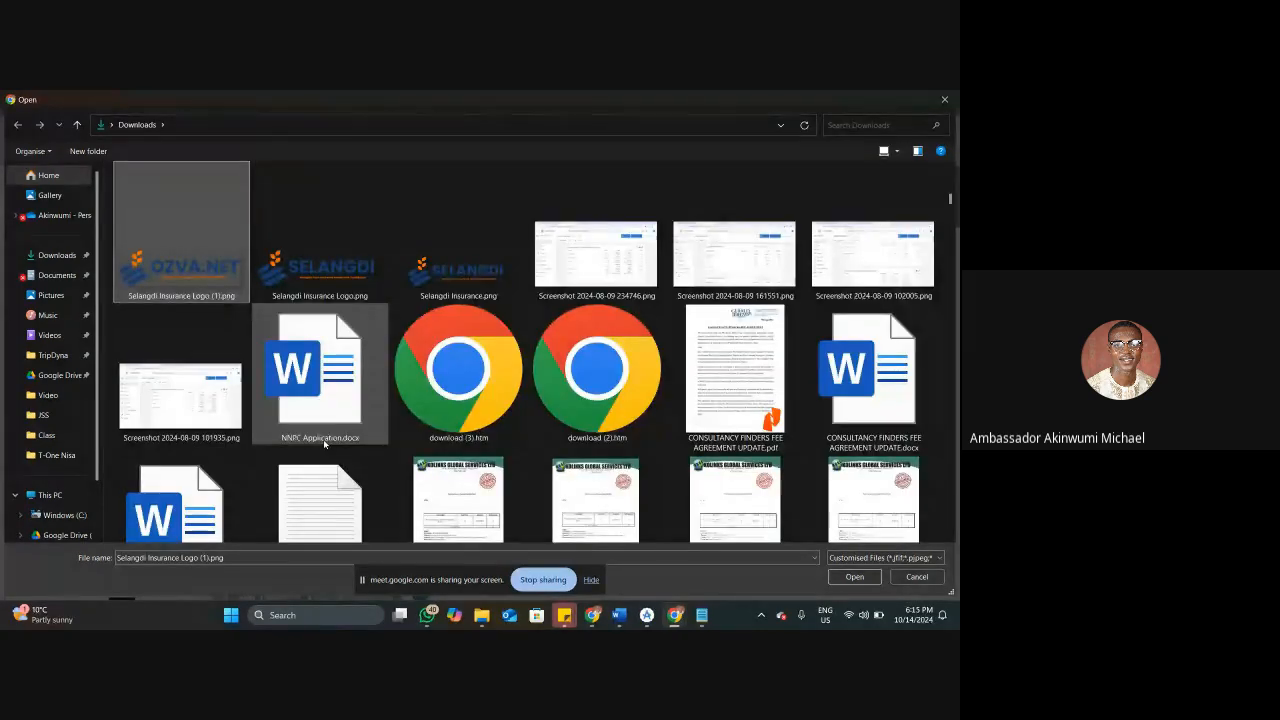
key("Right")
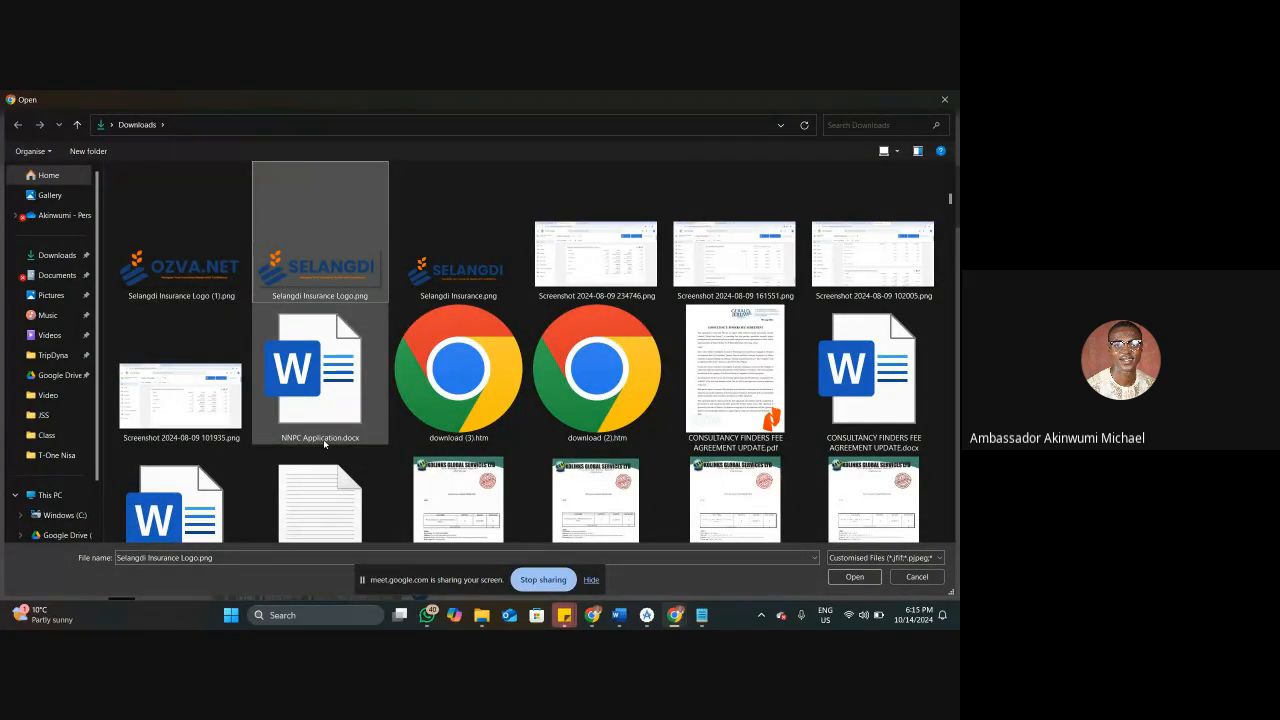
key("Return")
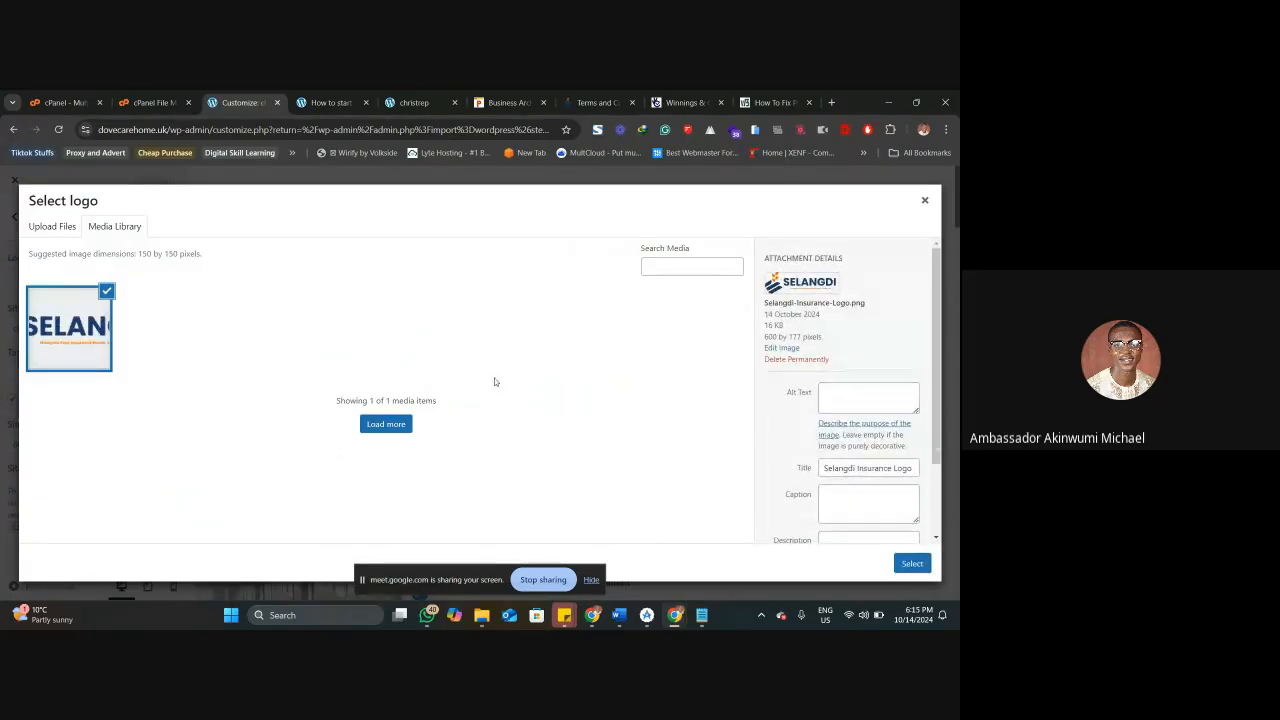
left_click(912, 564)
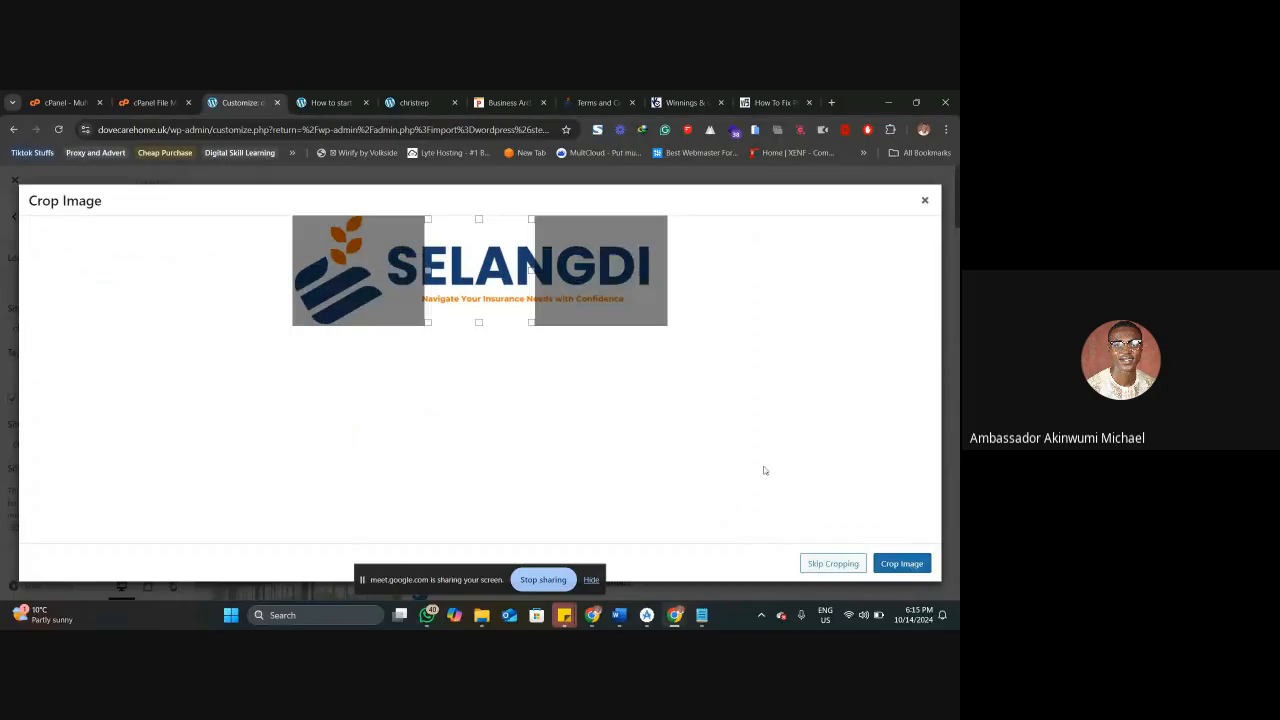
left_click(833, 563)
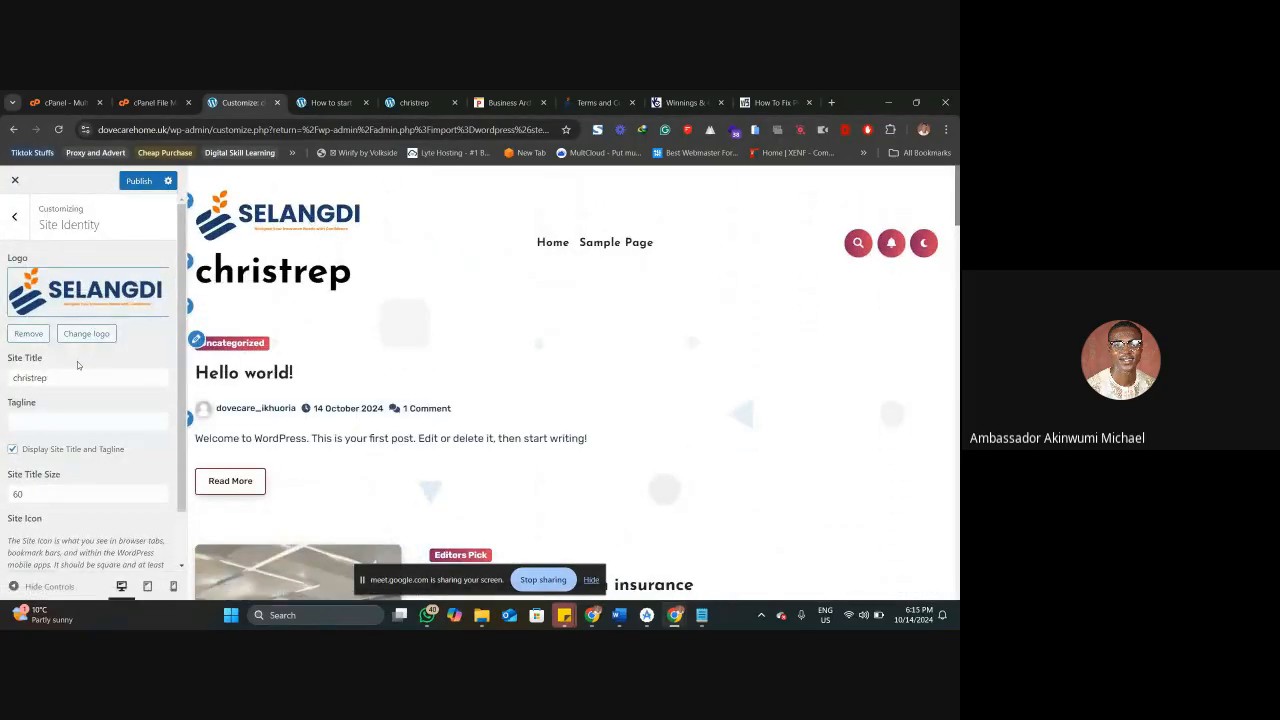
Hide the site title and tagline, and set Selangdi-Insurance-Logo.png, cropped to its emblem, as the site icon.
scroll(50, 403, "down", 1)
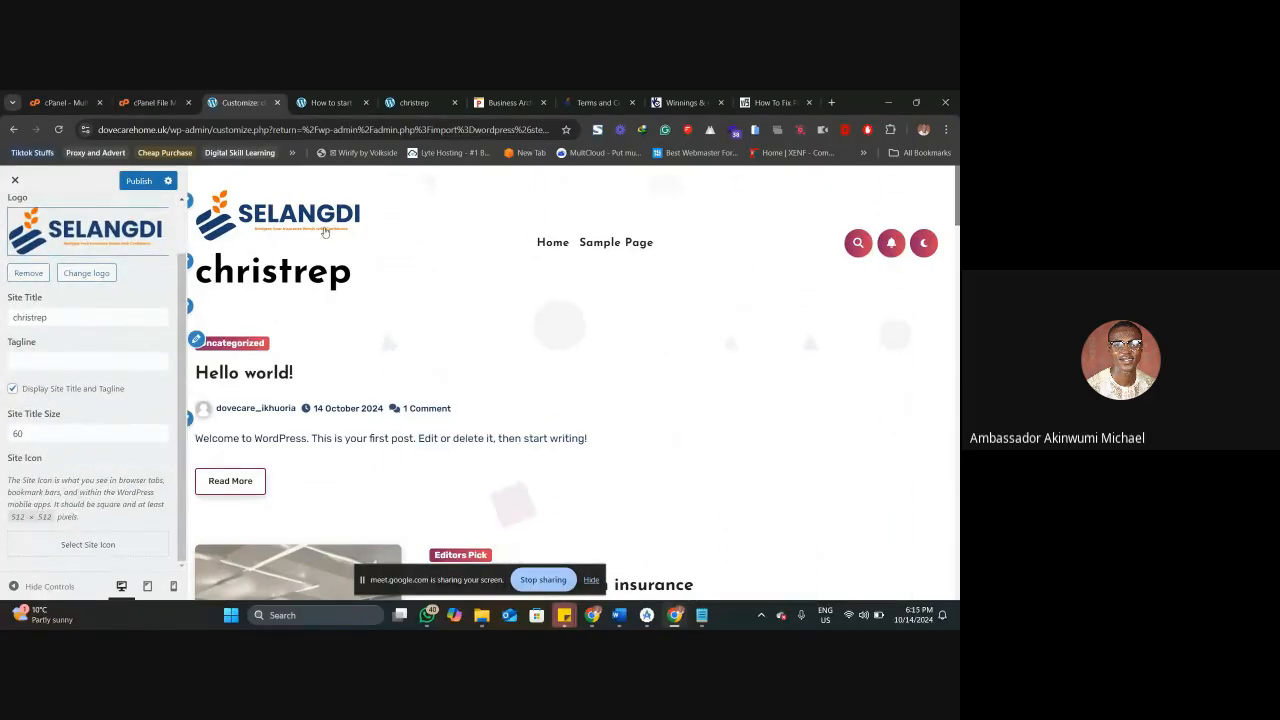
left_click(13, 389)
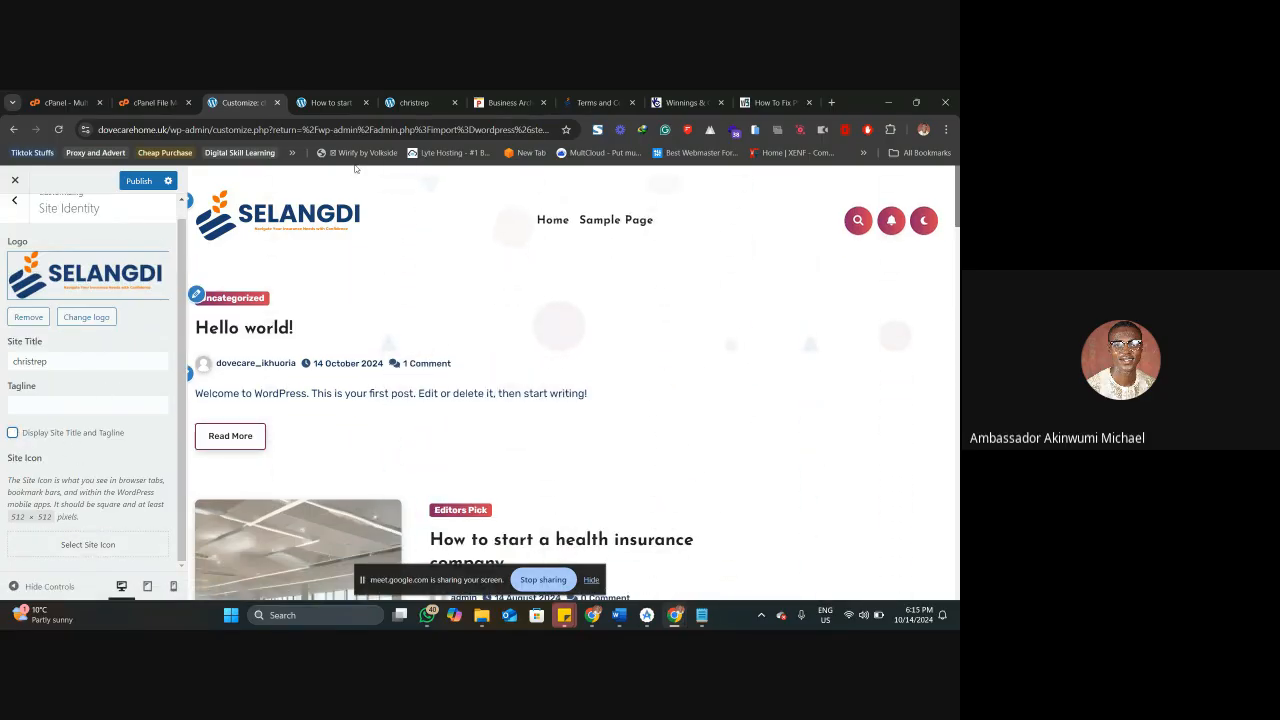
mouse_move(299, 105)
left_click(88, 544)
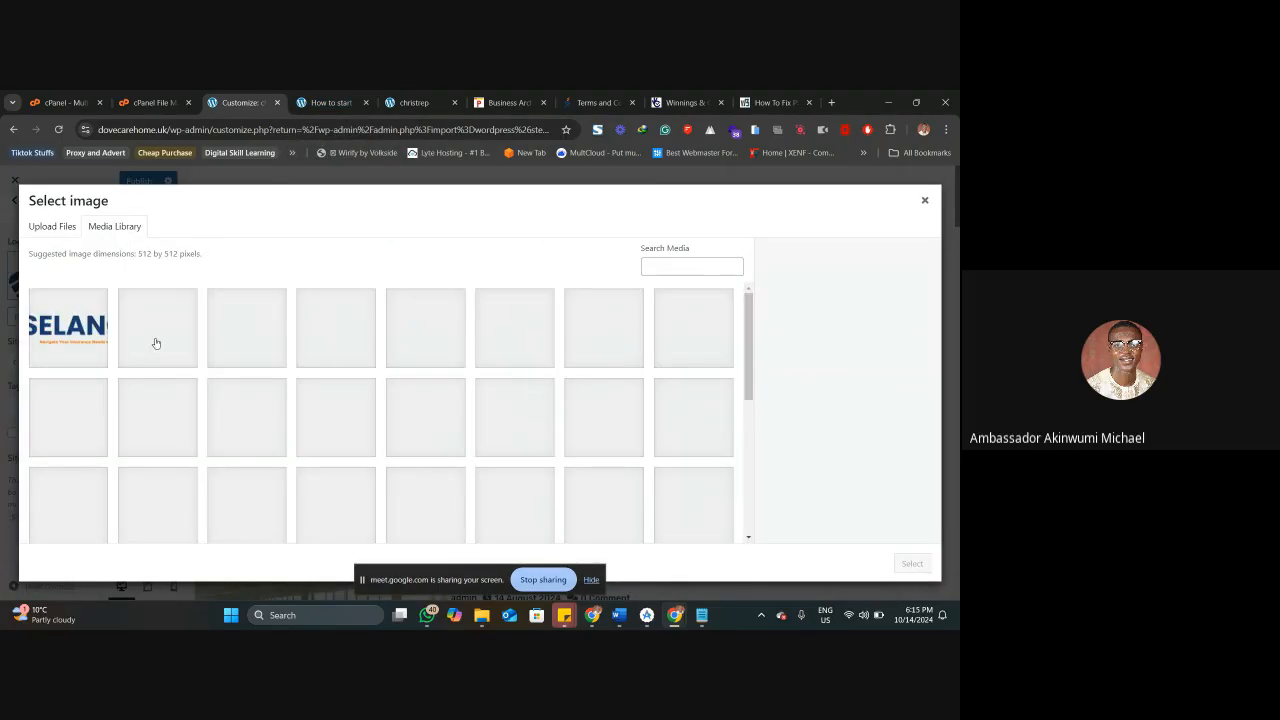
left_click(110, 328)
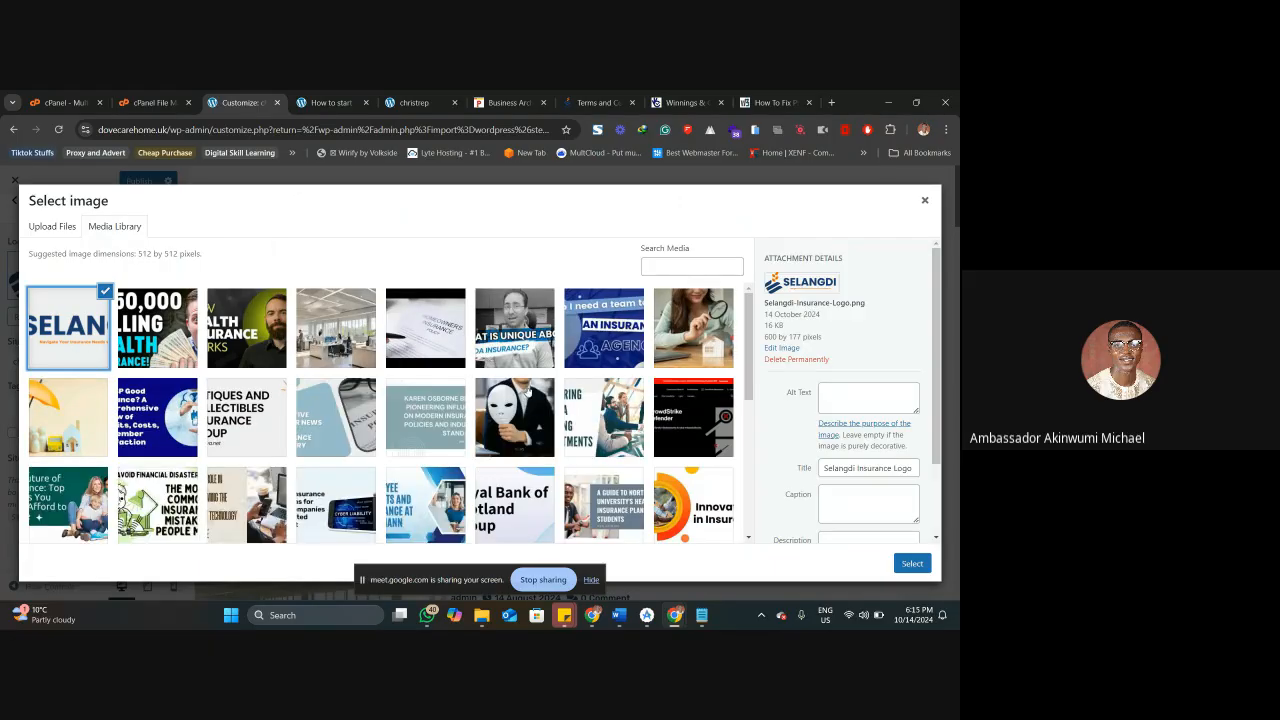
left_click(912, 563)
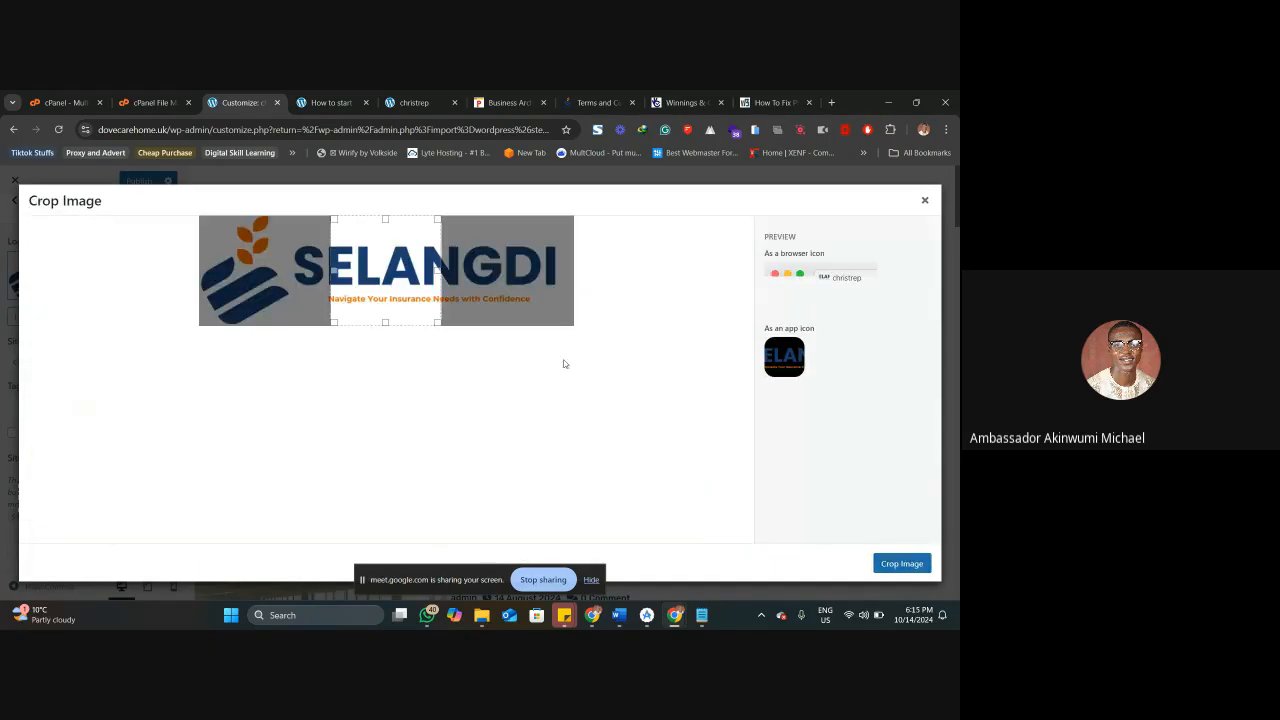
left_click_drag(398, 278, 233, 279)
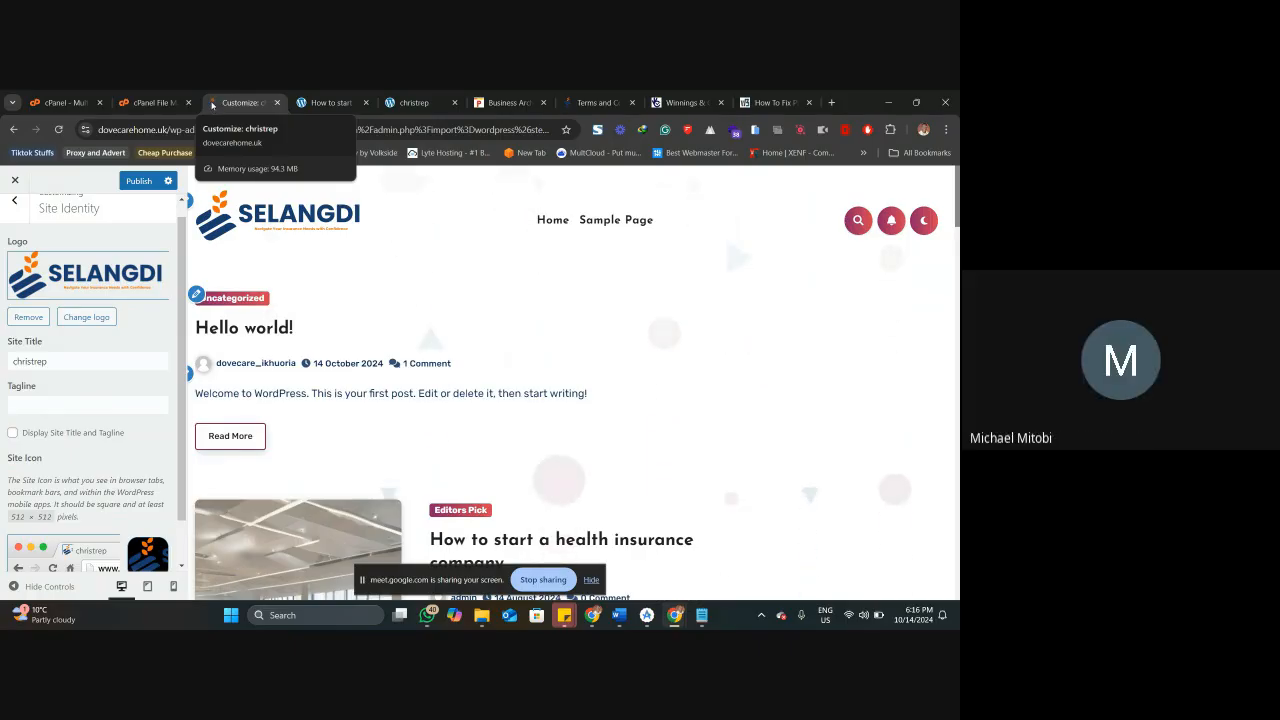
scroll(140, 356, "down", 1)
scroll(106, 362, "up", 1)
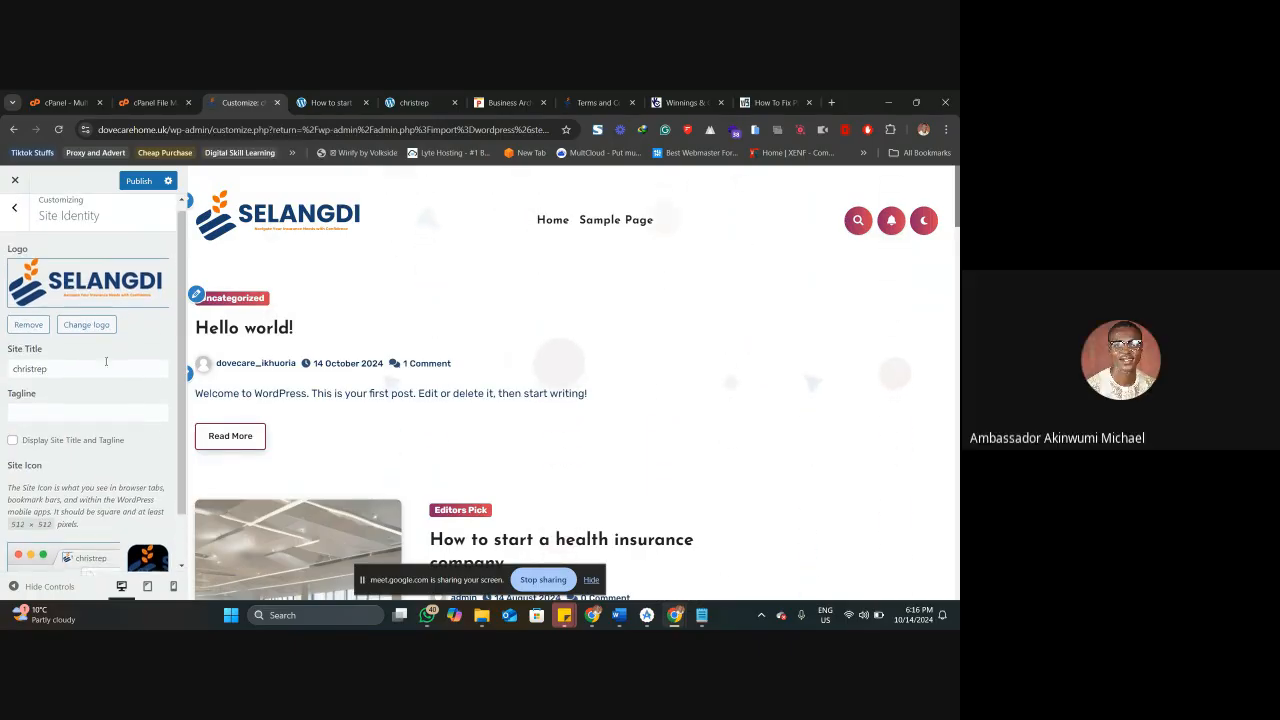
Review the Menu section of the theme's Header Options, including the search, subscribe and dark mode switches.
left_click(17, 220)
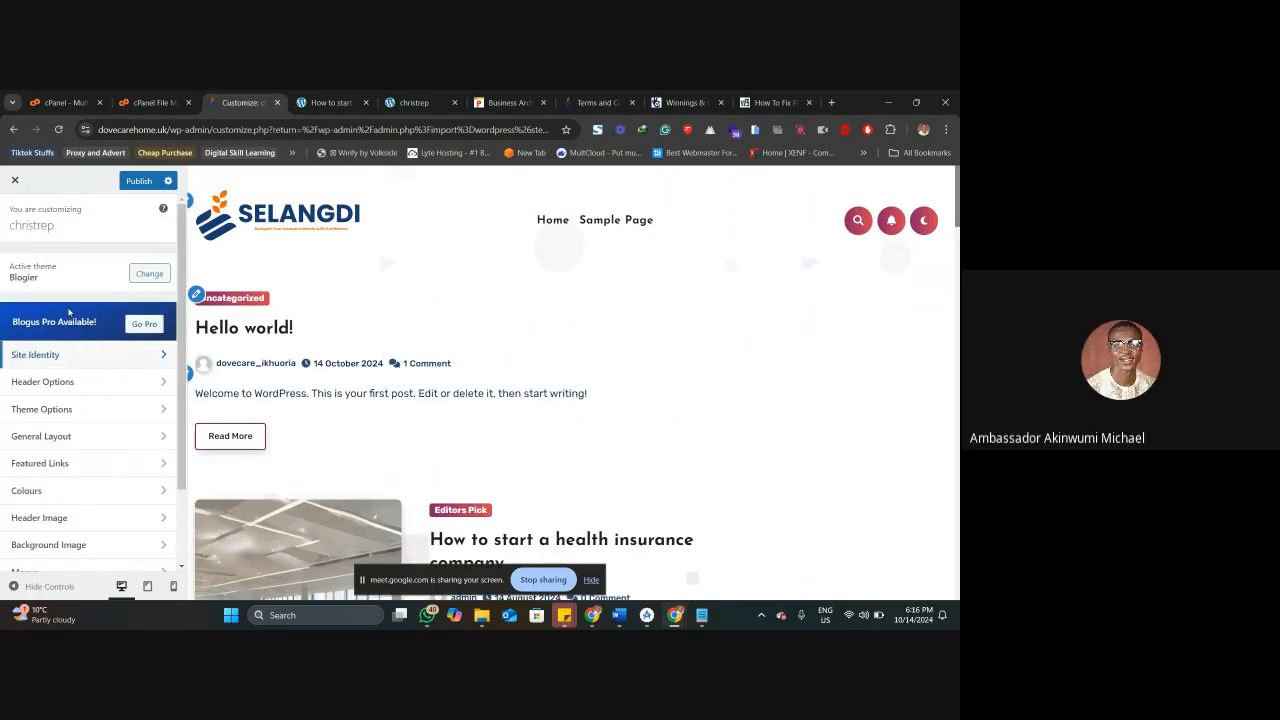
left_click(73, 379)
left_click(73, 263)
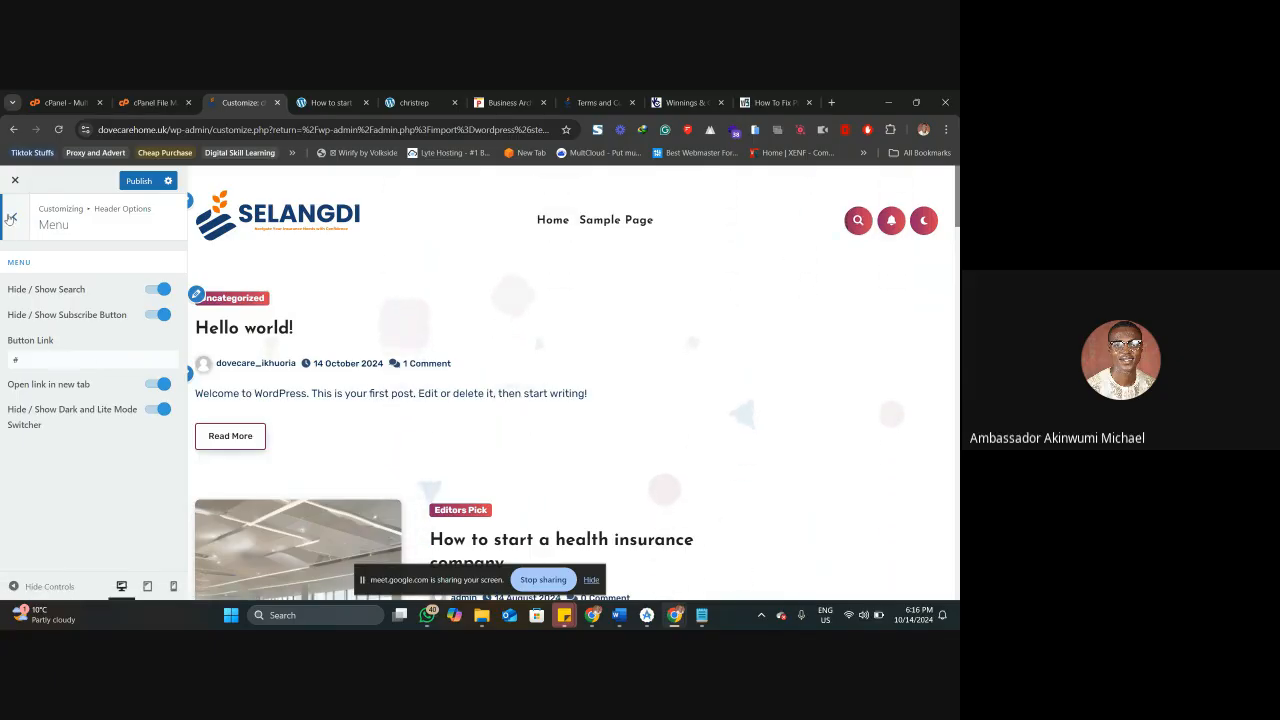
left_click(14, 217)
left_click(14, 217)
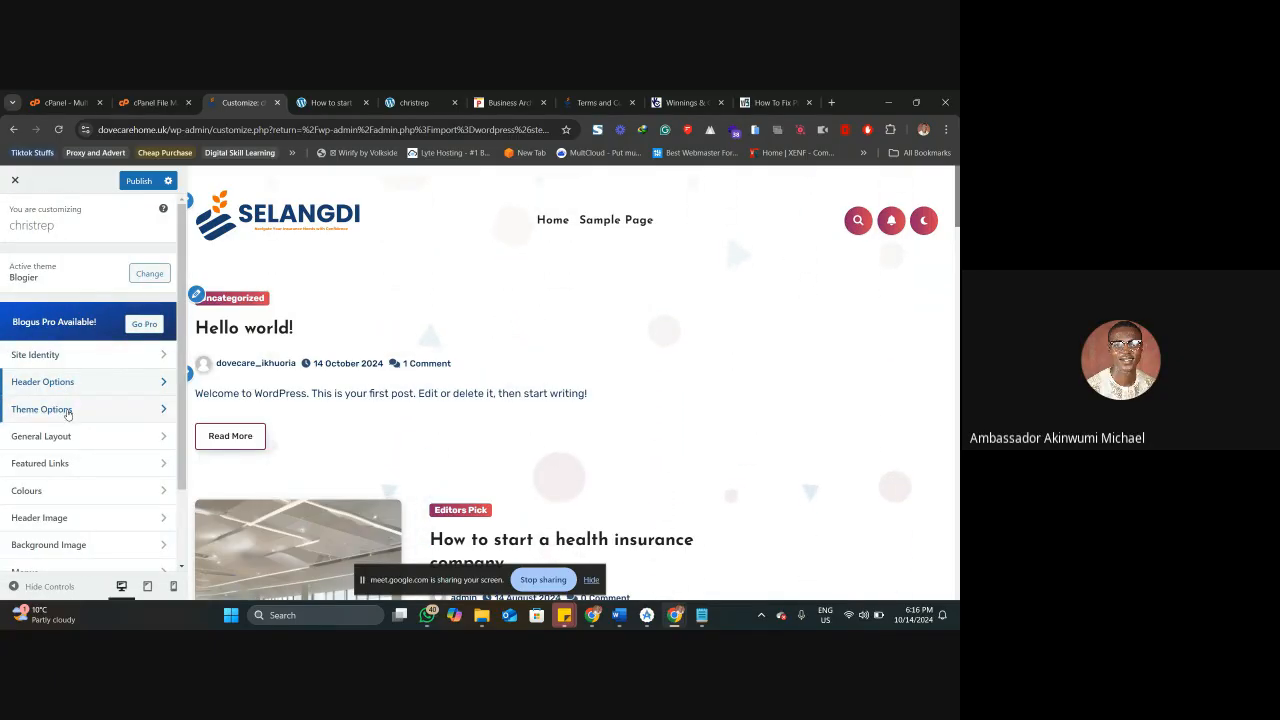
Open the Footer Copyright section of Theme Options and examine the copyright line in the previewed site footer.
left_click(60, 409)
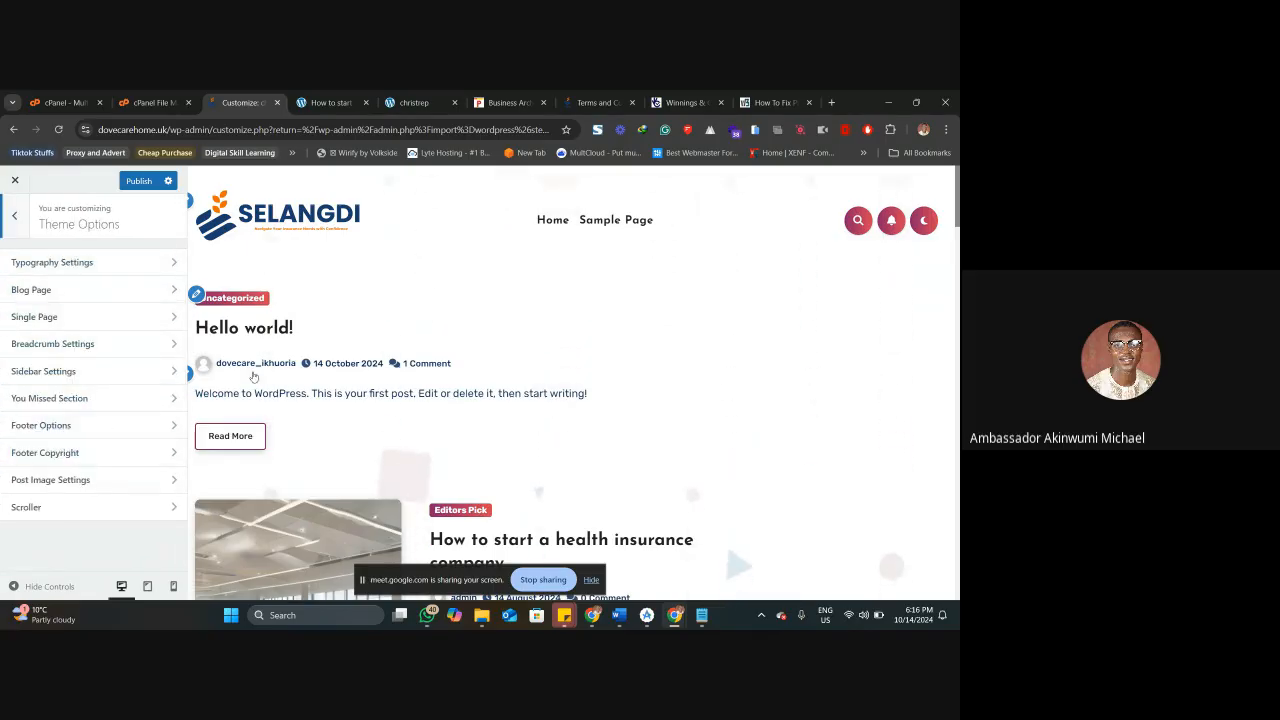
left_click(125, 453)
scroll(331, 367, "down", 15)
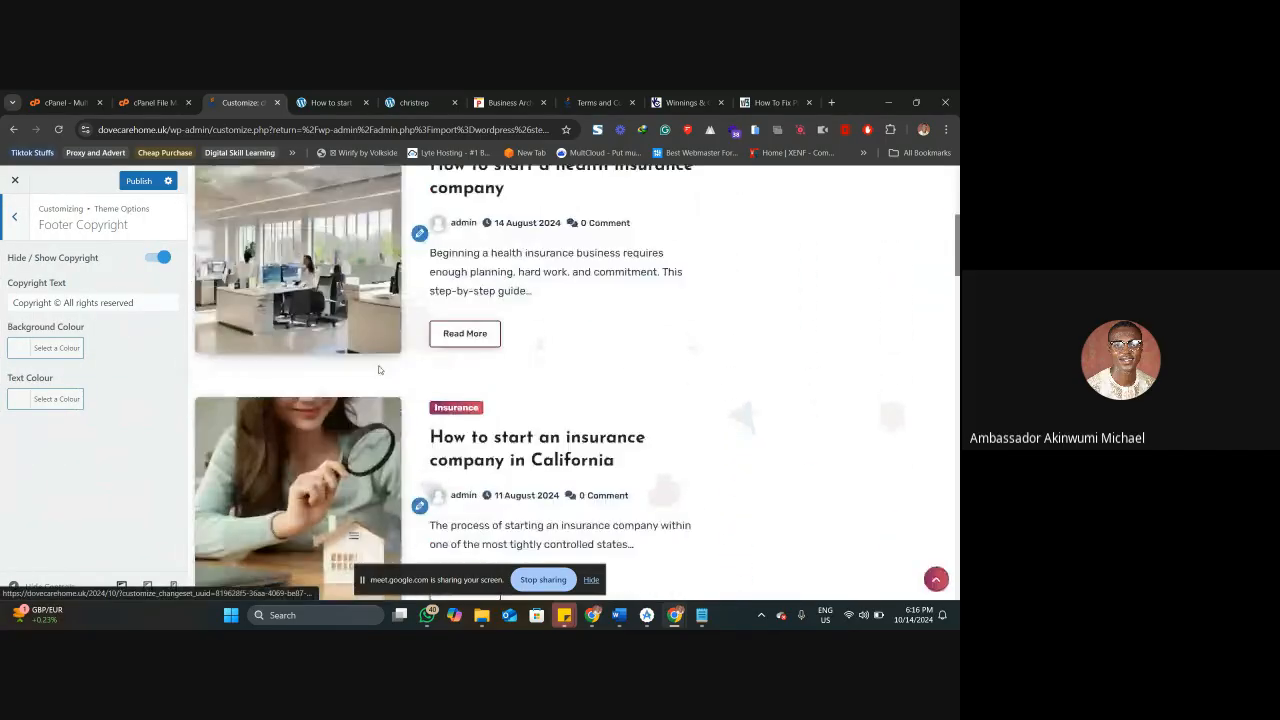
scroll(379, 370, "down", 10)
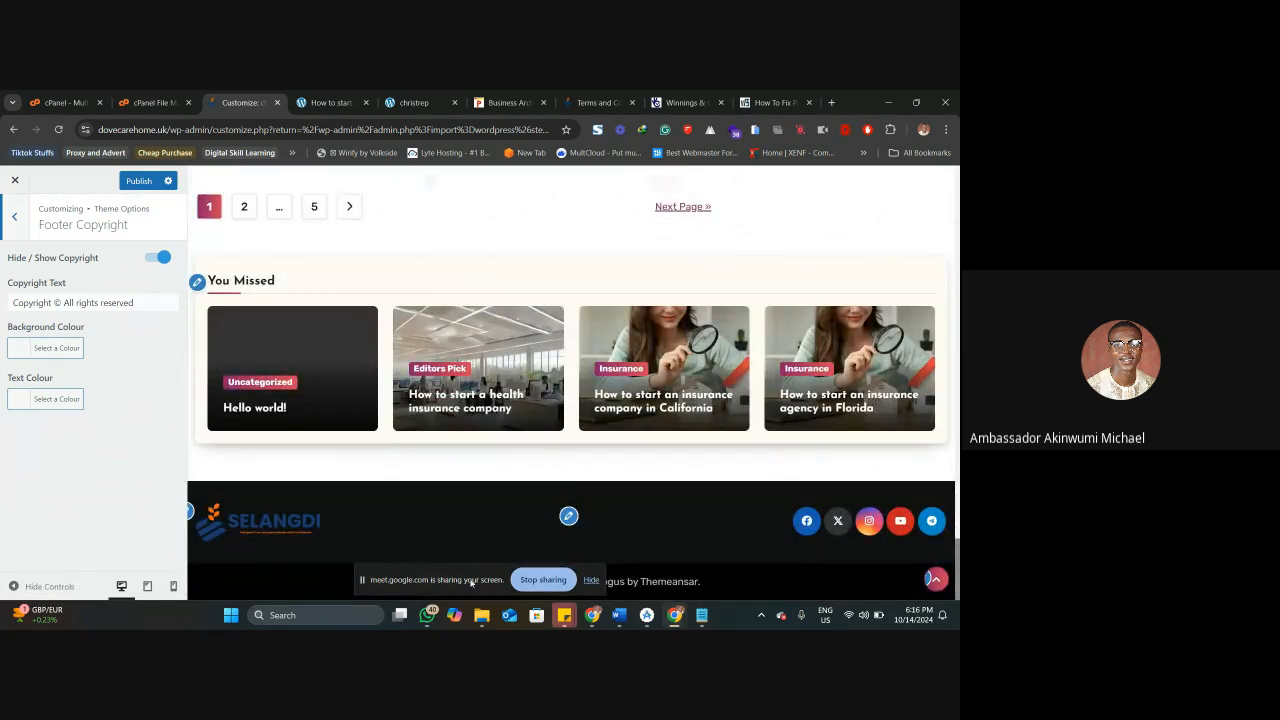
left_click_drag(489, 583, 491, 443)
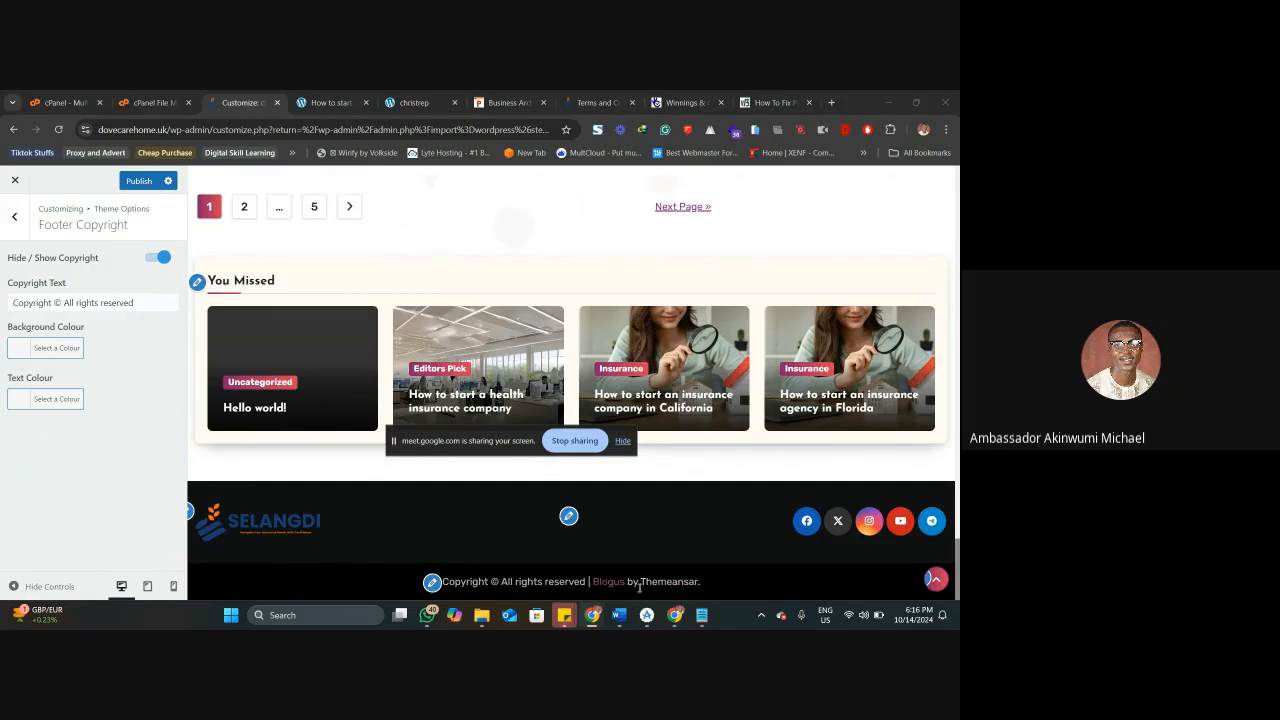
mouse_move(675, 615)
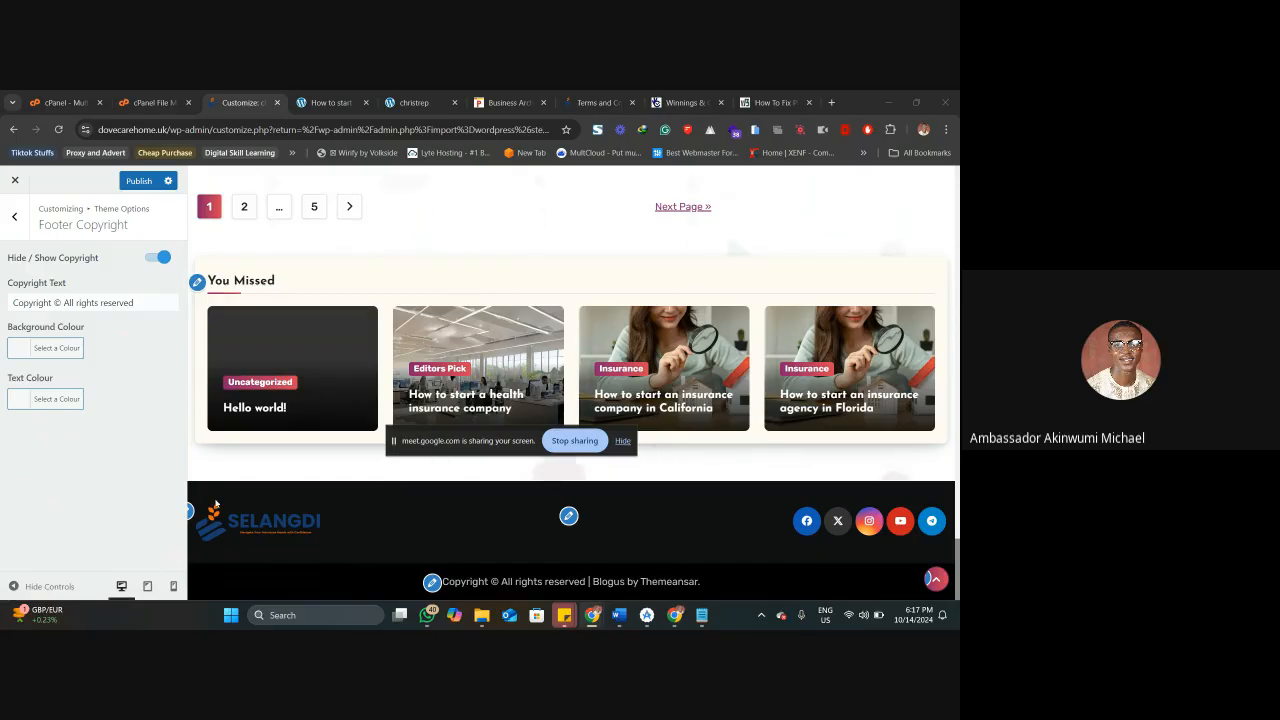
Review the theme's General Layout options for blog layout, single layout and sidebar width.
left_click(14, 216)
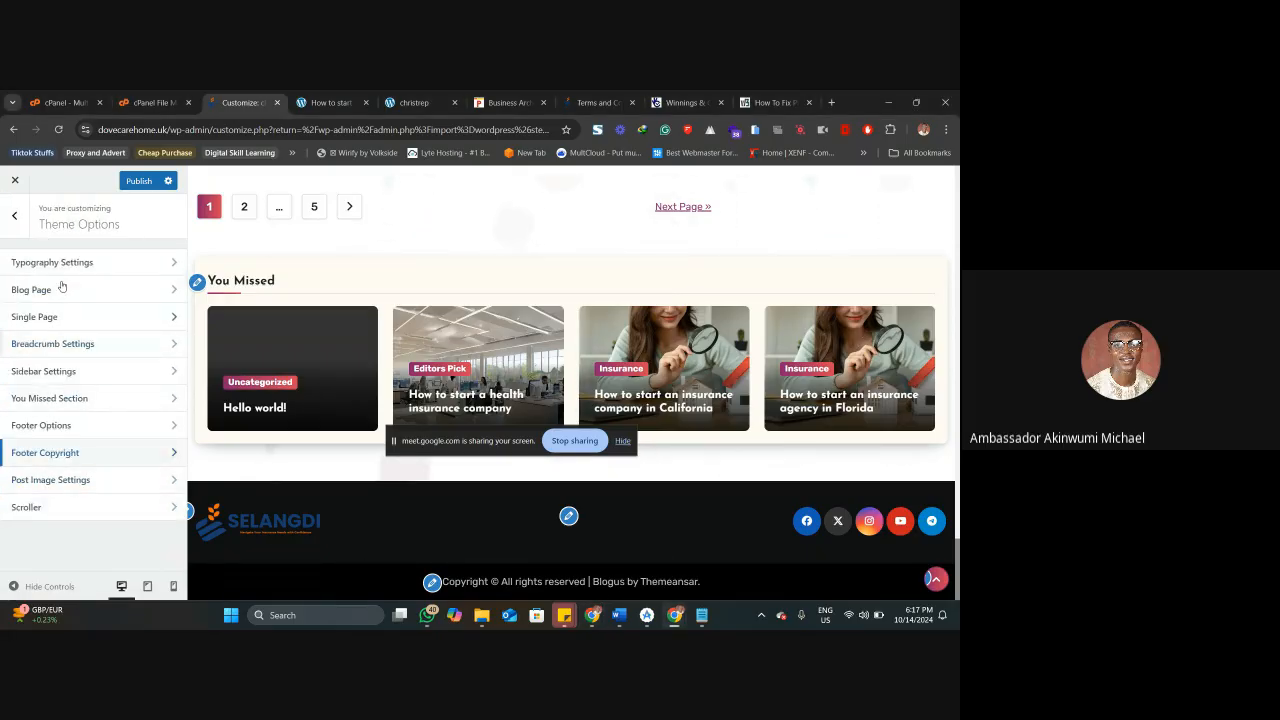
left_click(13, 218)
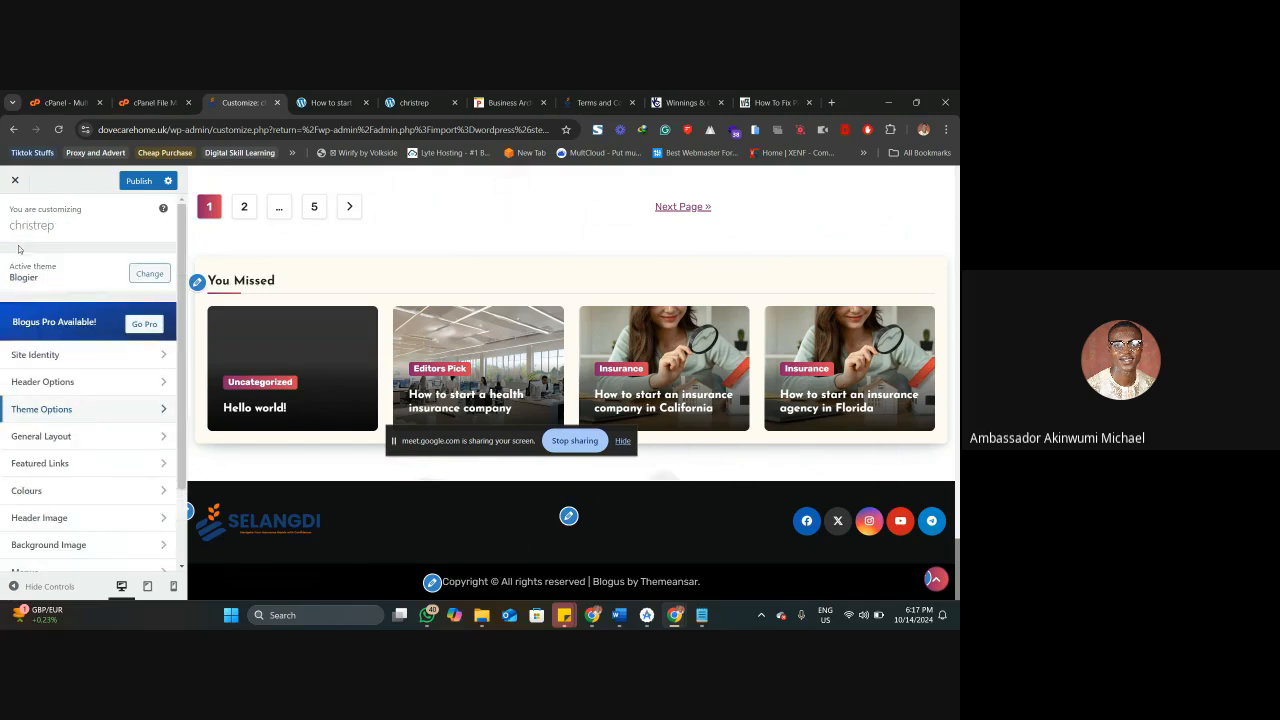
left_click(84, 437)
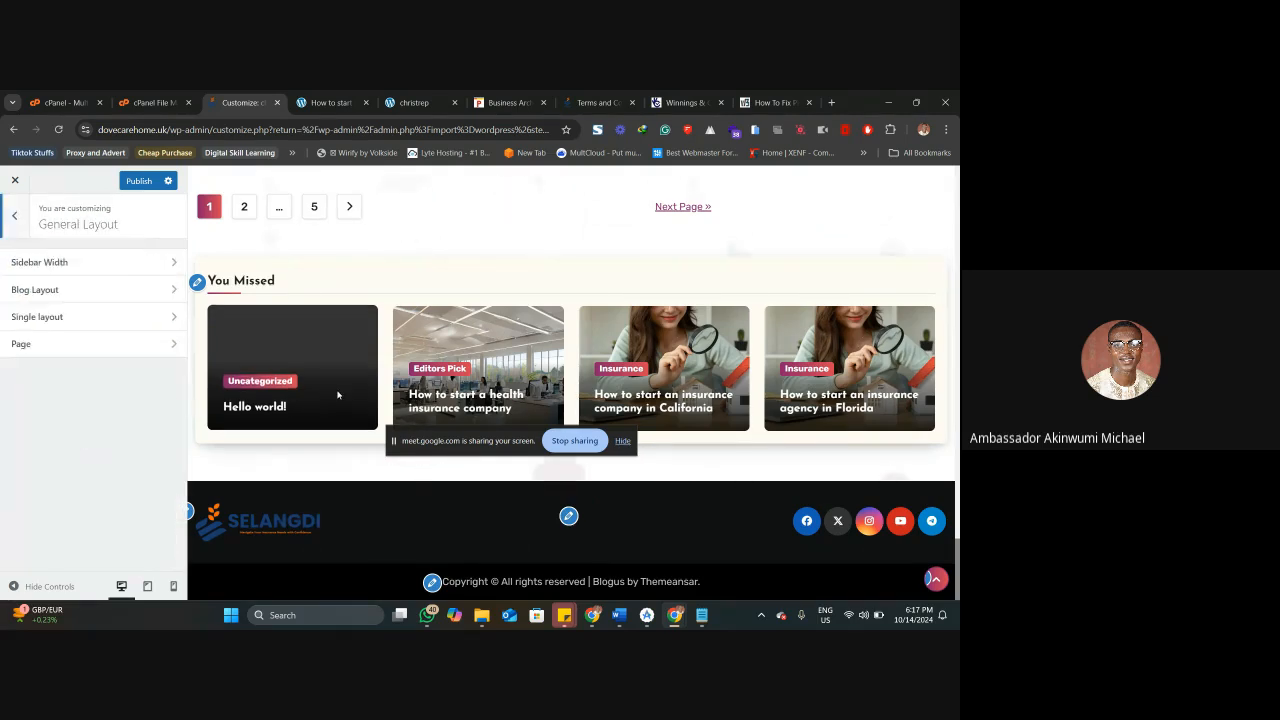
scroll(334, 400, "up", 5)
left_click(95, 290)
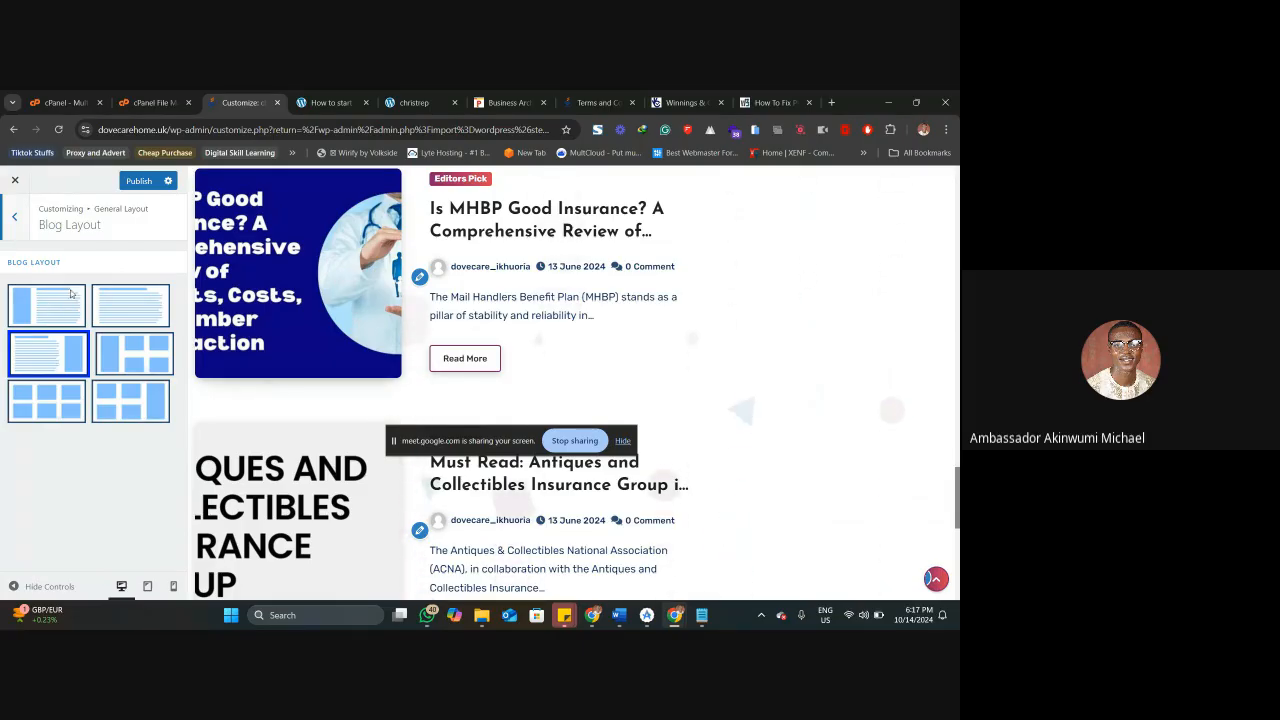
left_click(17, 222)
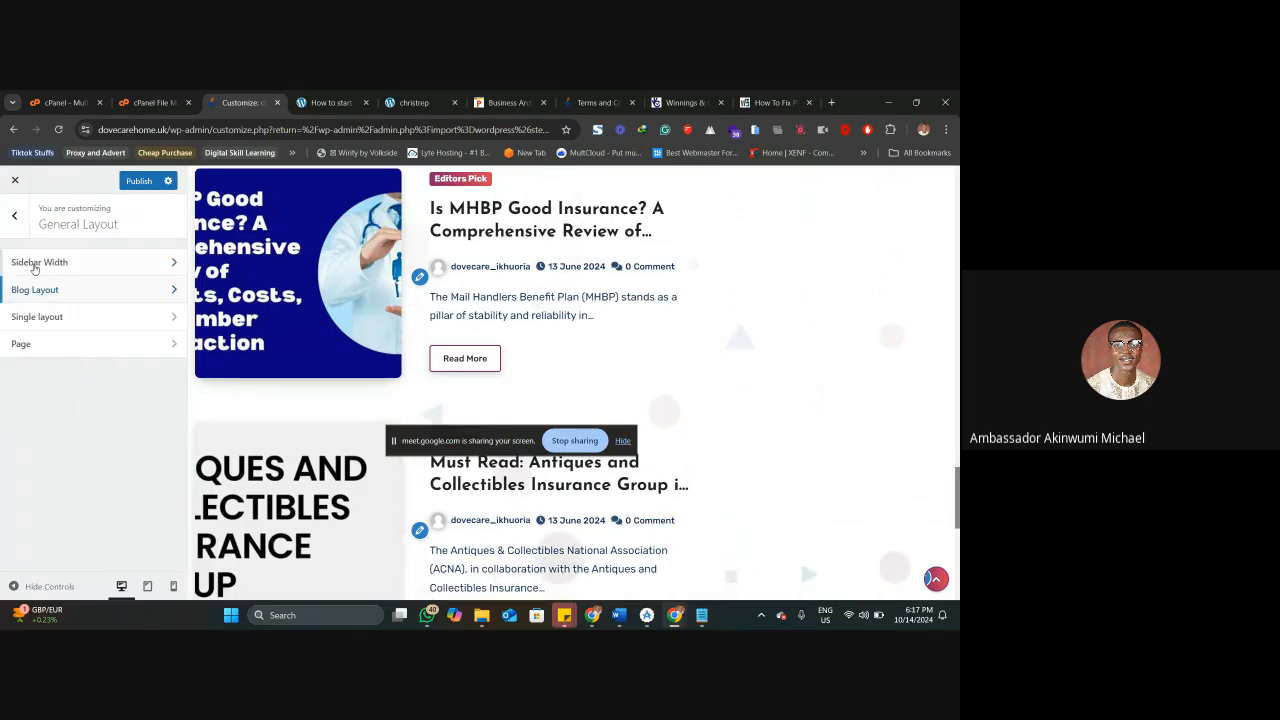
left_click(40, 316)
left_click(16, 229)
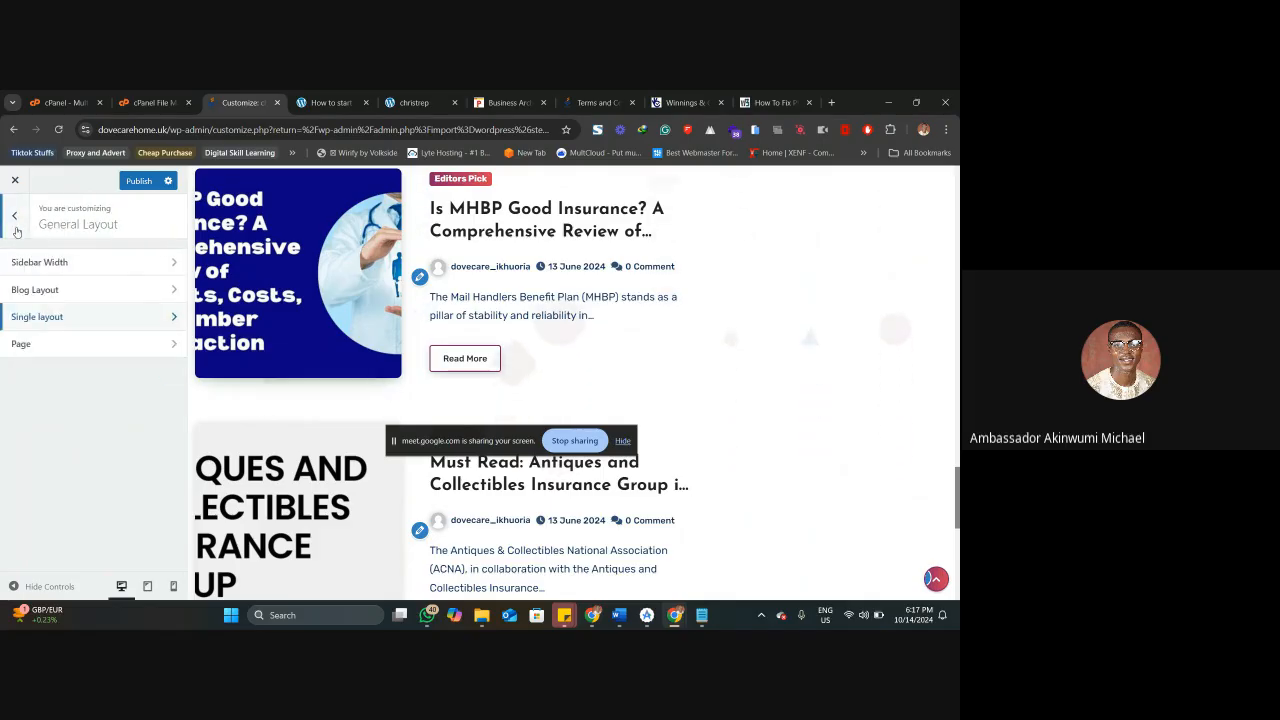
left_click(35, 262)
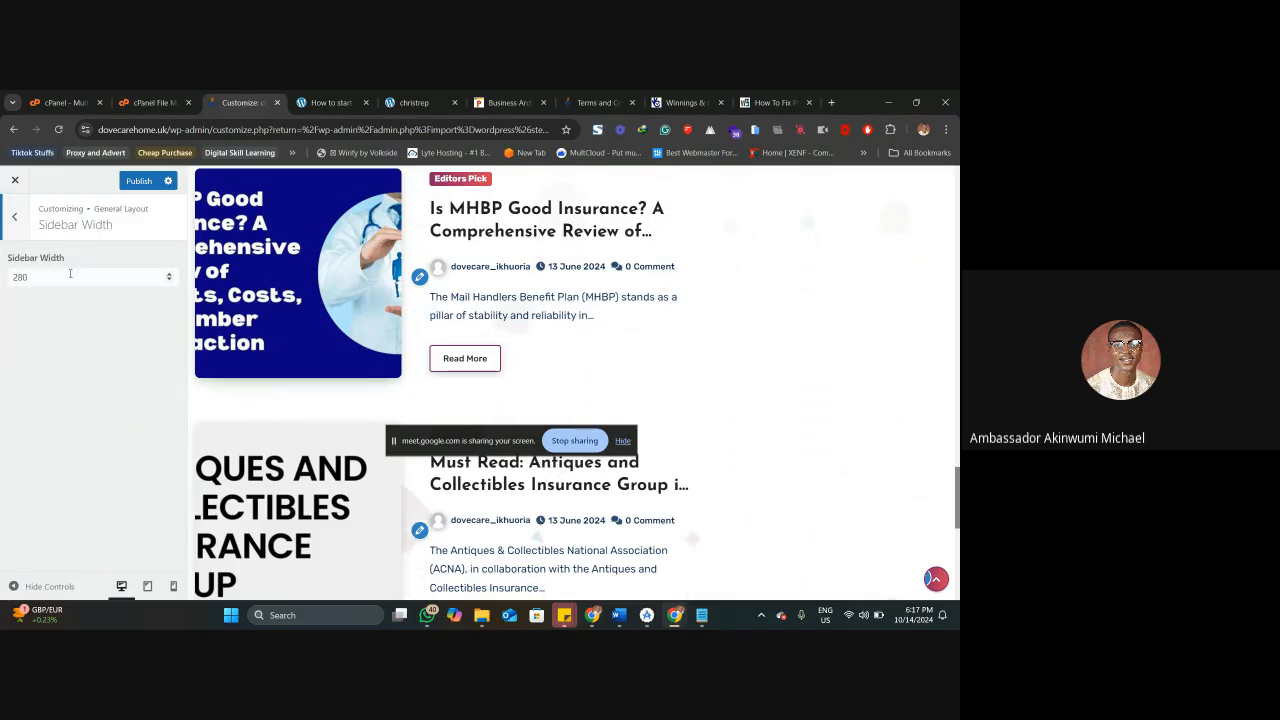
left_click(14, 216)
left_click(17, 222)
Review the Featured Links and Homepage Settings sections of the customizer.
scroll(60, 420, "down", 2)
left_click(63, 388)
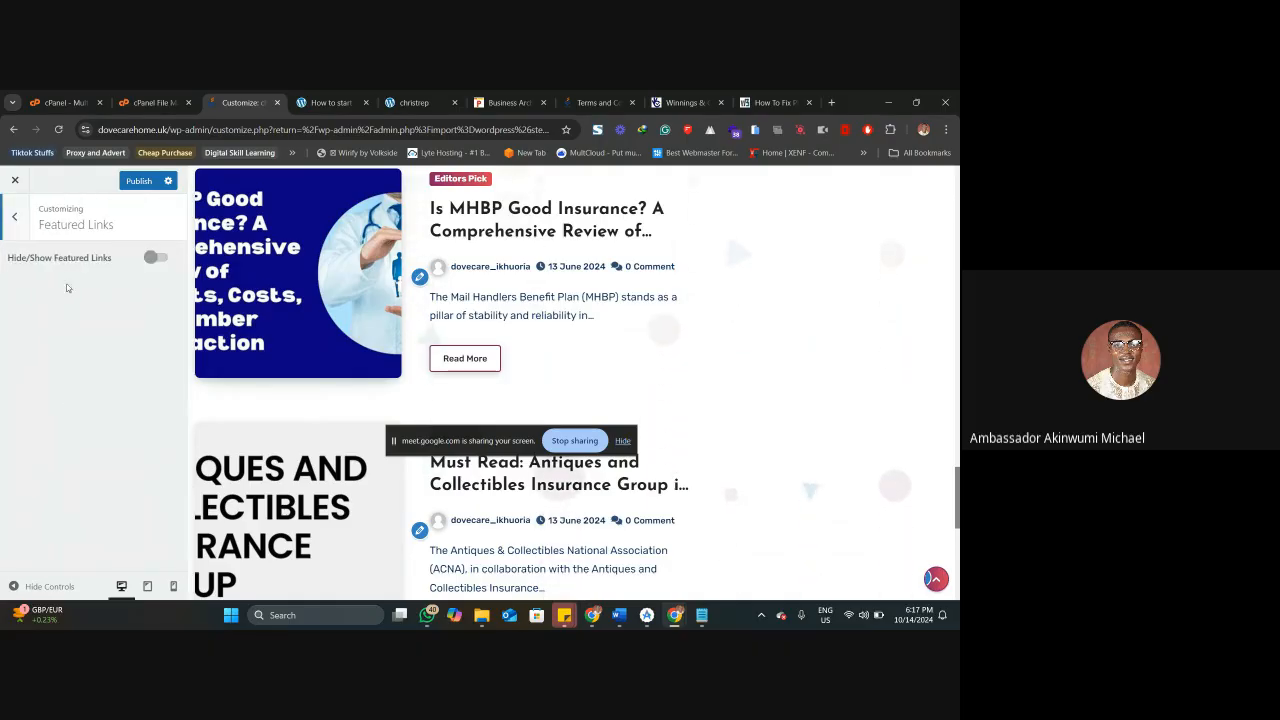
left_click(16, 219)
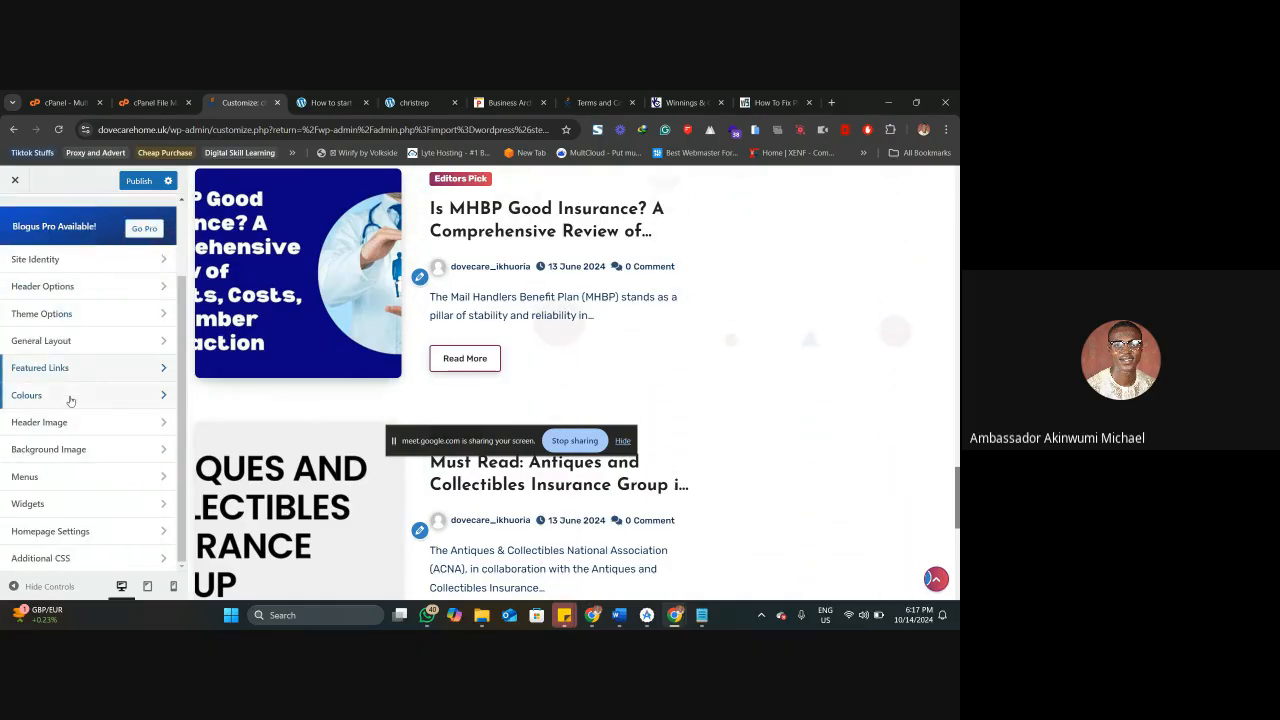
left_click(83, 531)
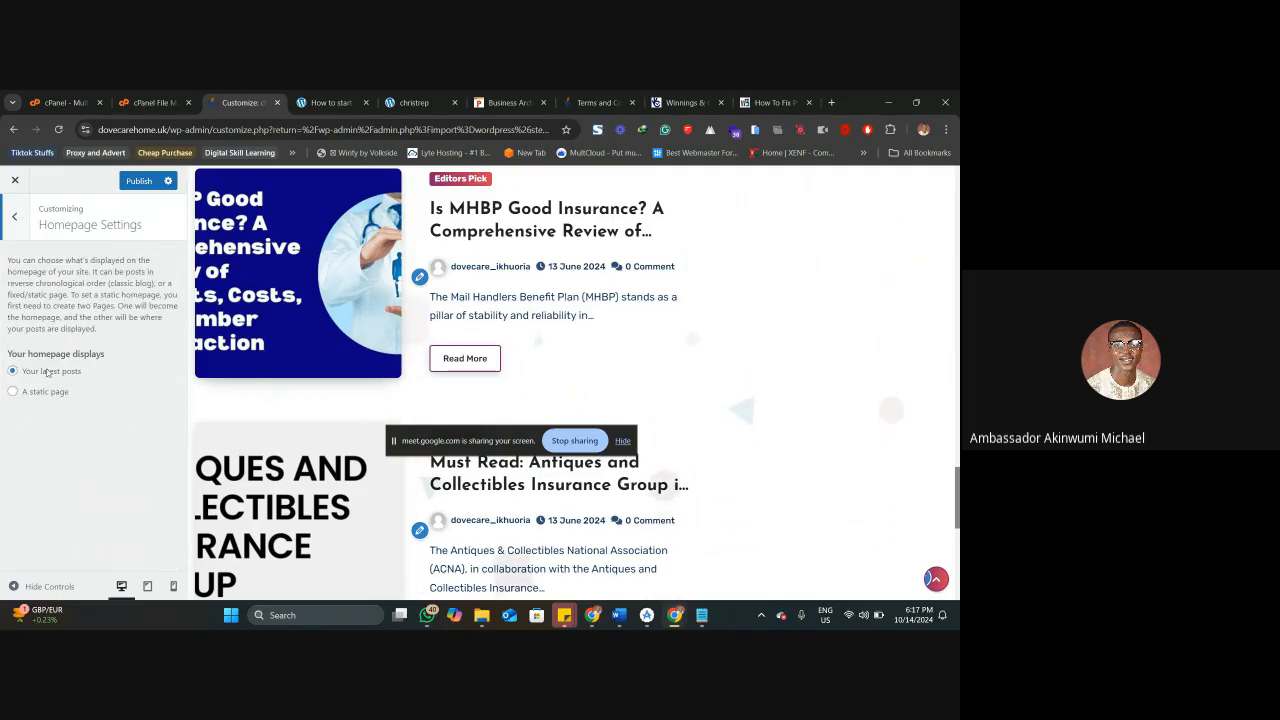
left_click(18, 226)
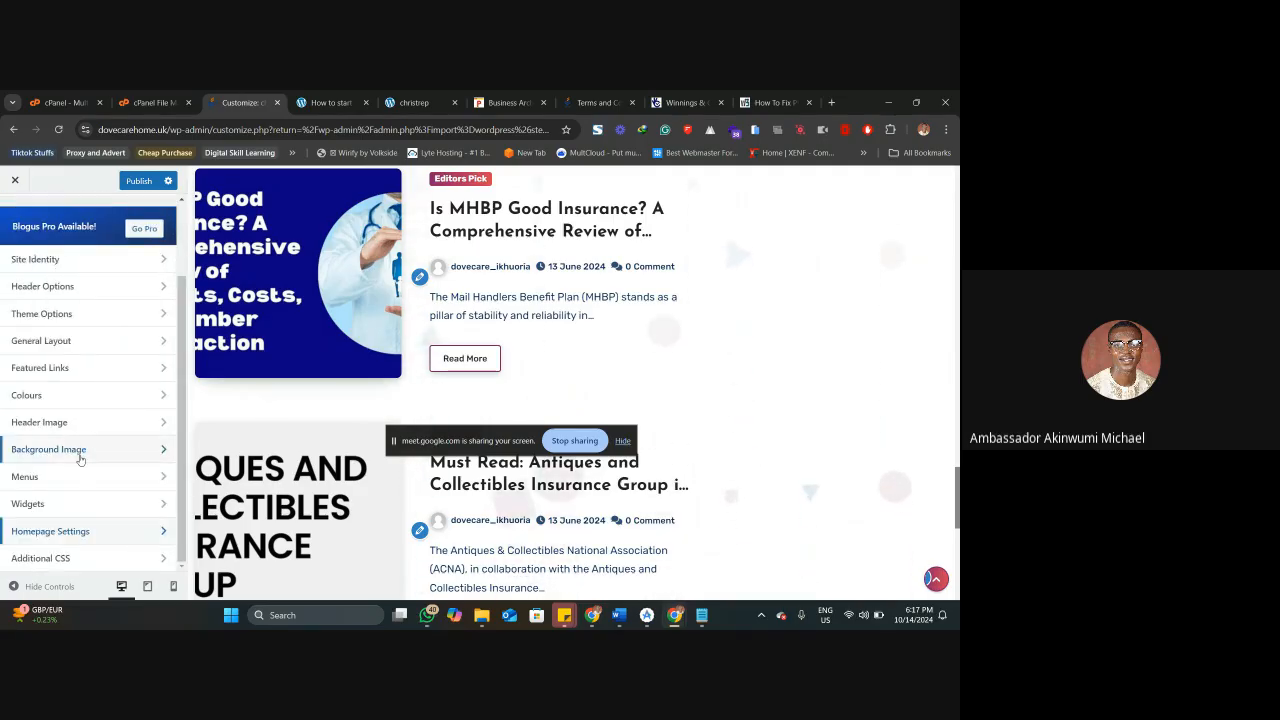
Publish the site identity changes and close the theme customizer.
scroll(83, 456, "up", 2)
left_click(139, 180)
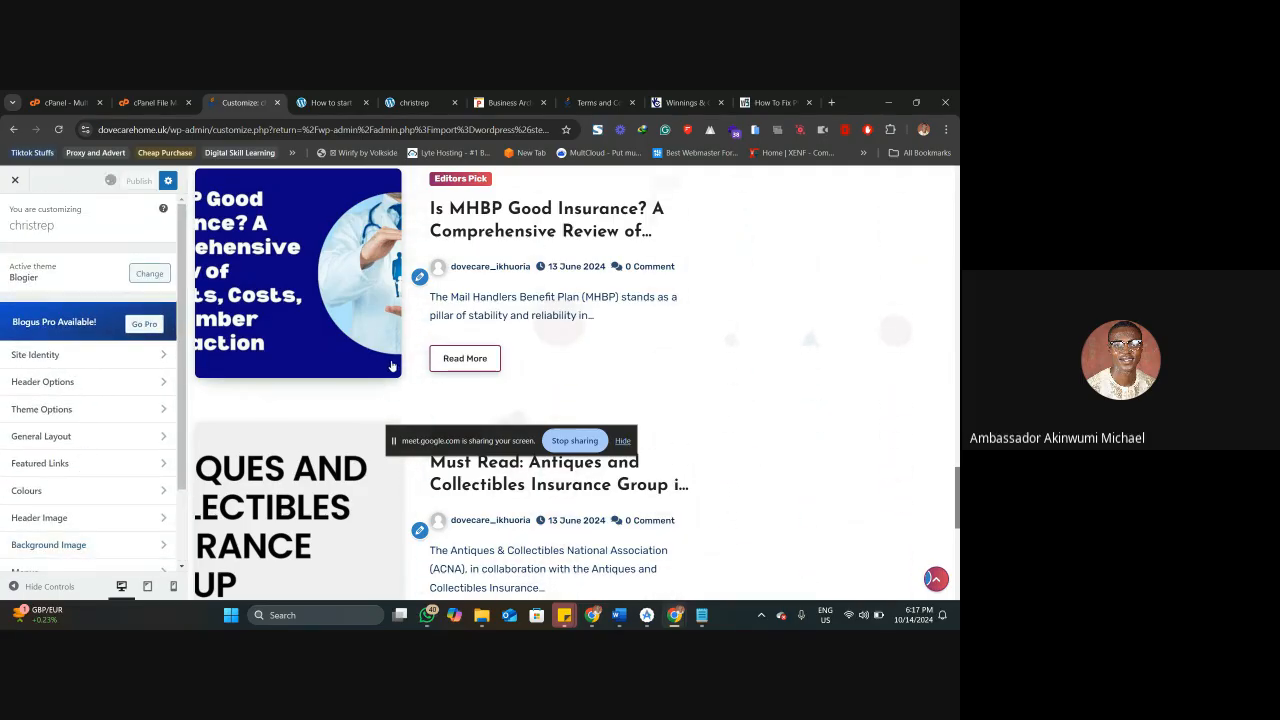
scroll(680, 316, "up", 15)
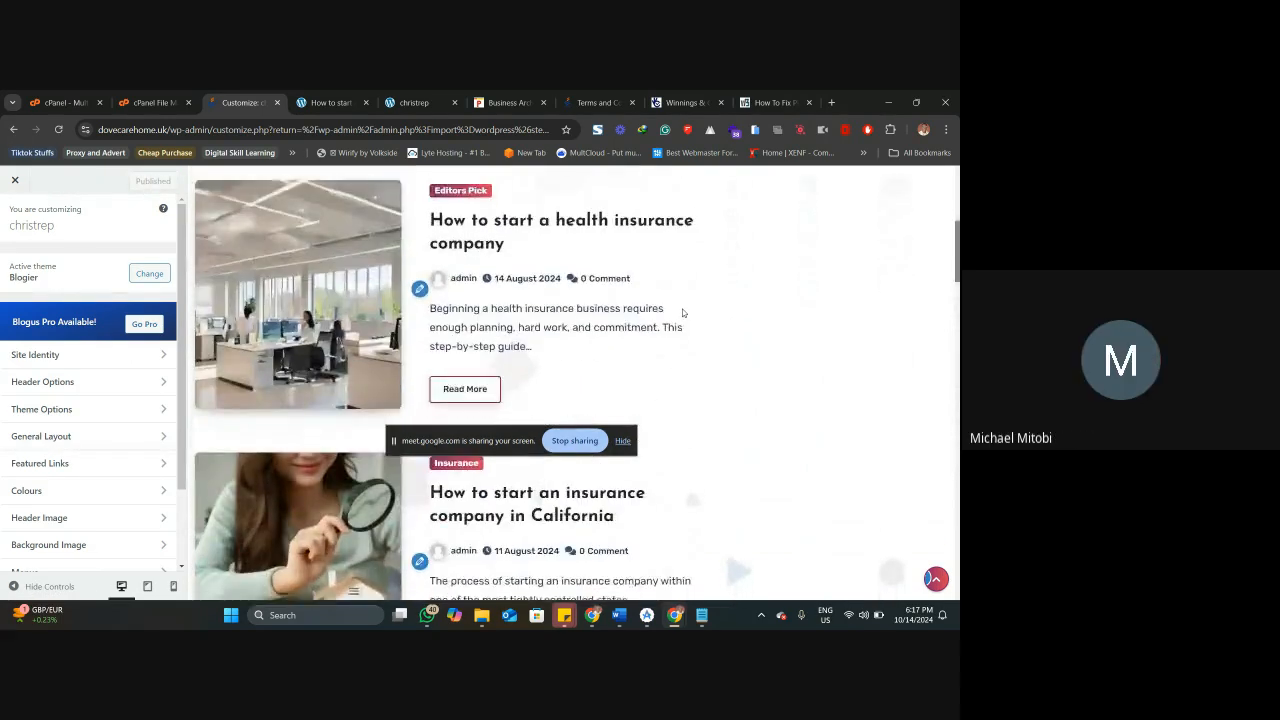
left_click(15, 181)
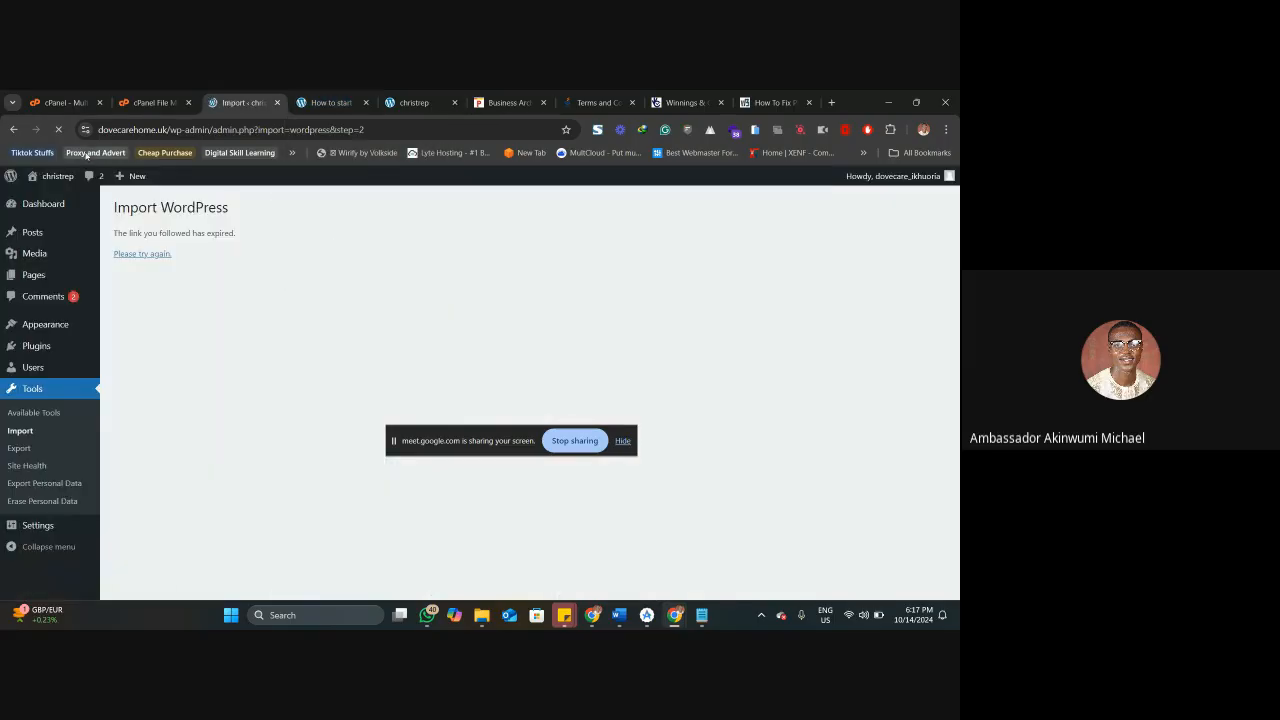
Open the live home page in a new tab, review it from header to footer, and return to the WordPress admin.
right_click(57, 176)
left_click(125, 188)
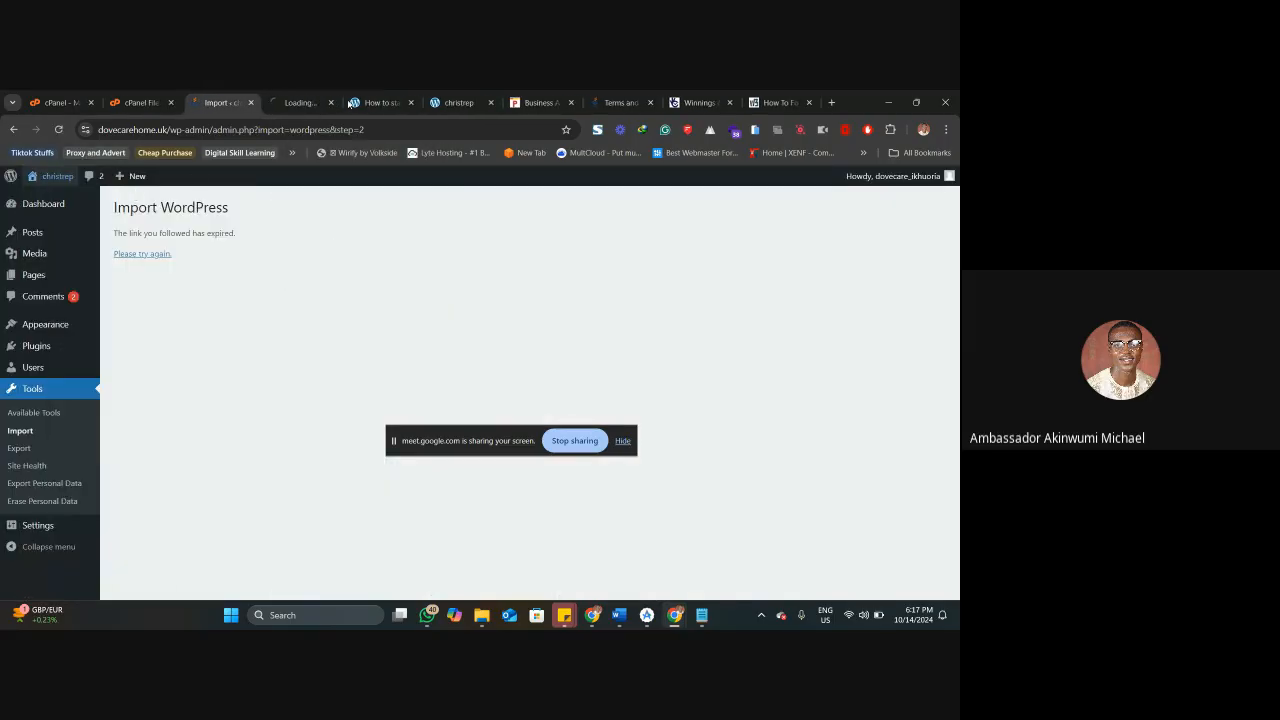
left_click(410, 102)
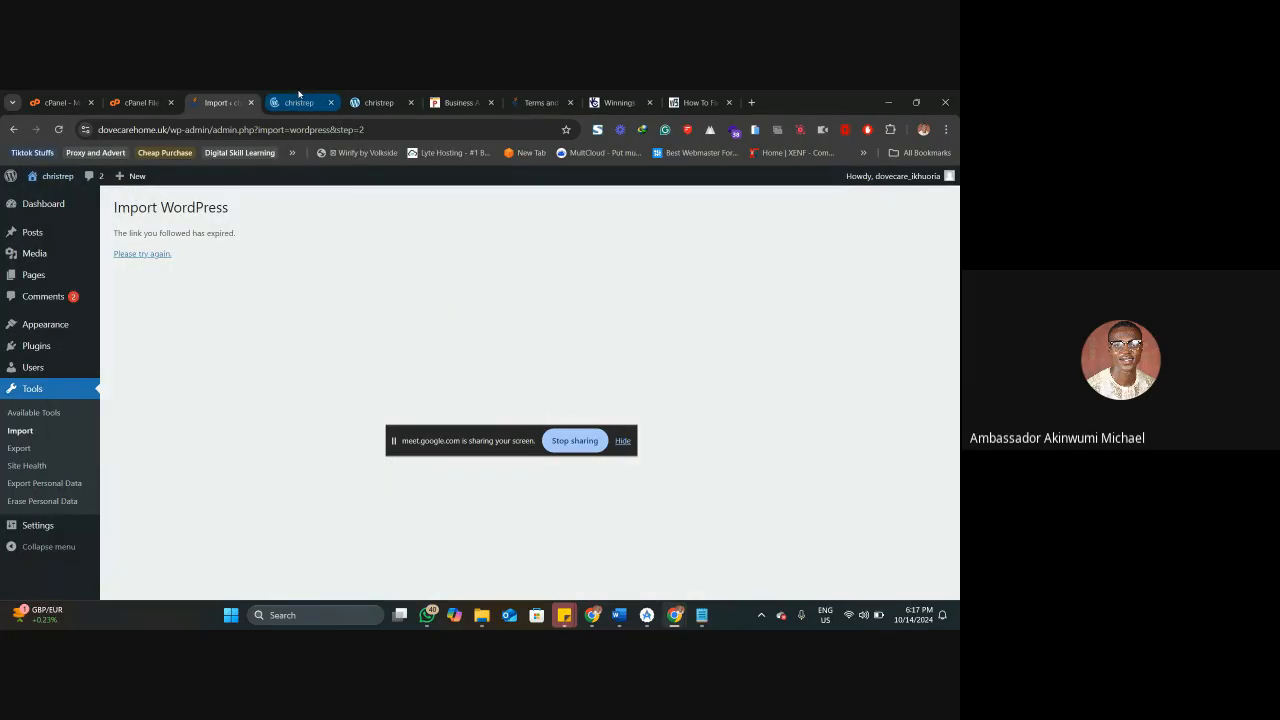
left_click(298, 100)
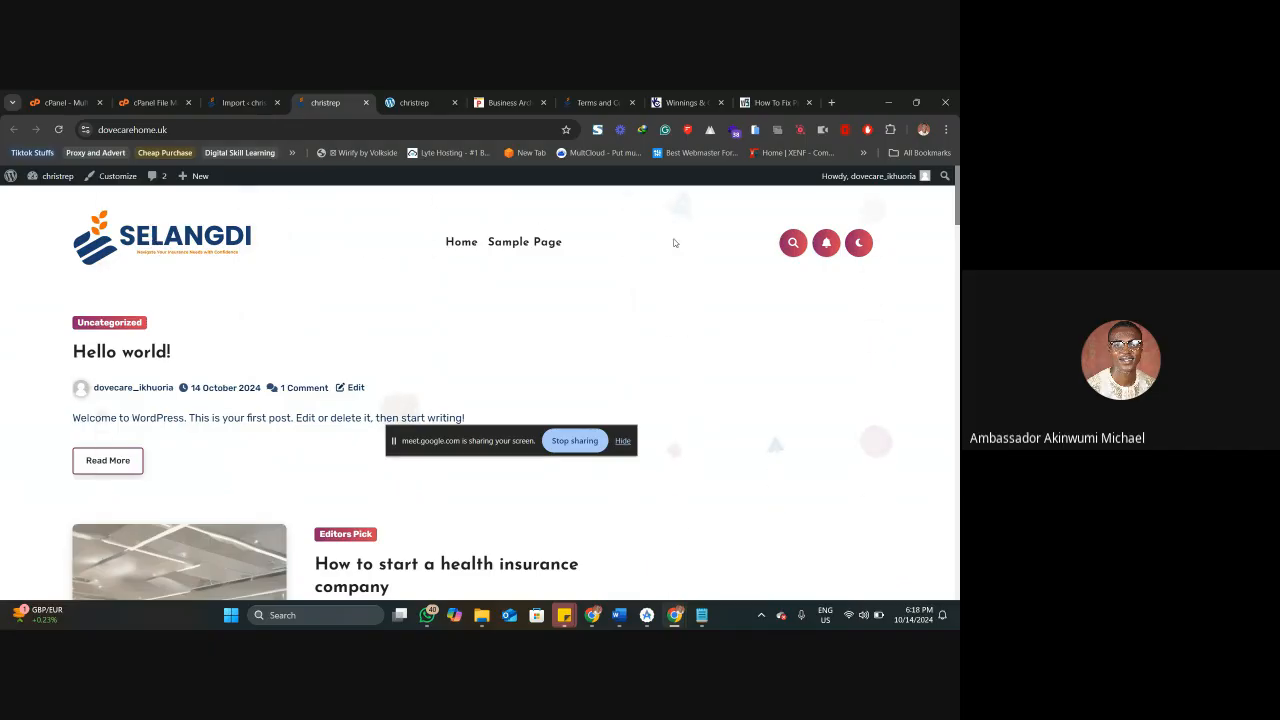
scroll(731, 329, "down", 7)
scroll(476, 355, "down", 15)
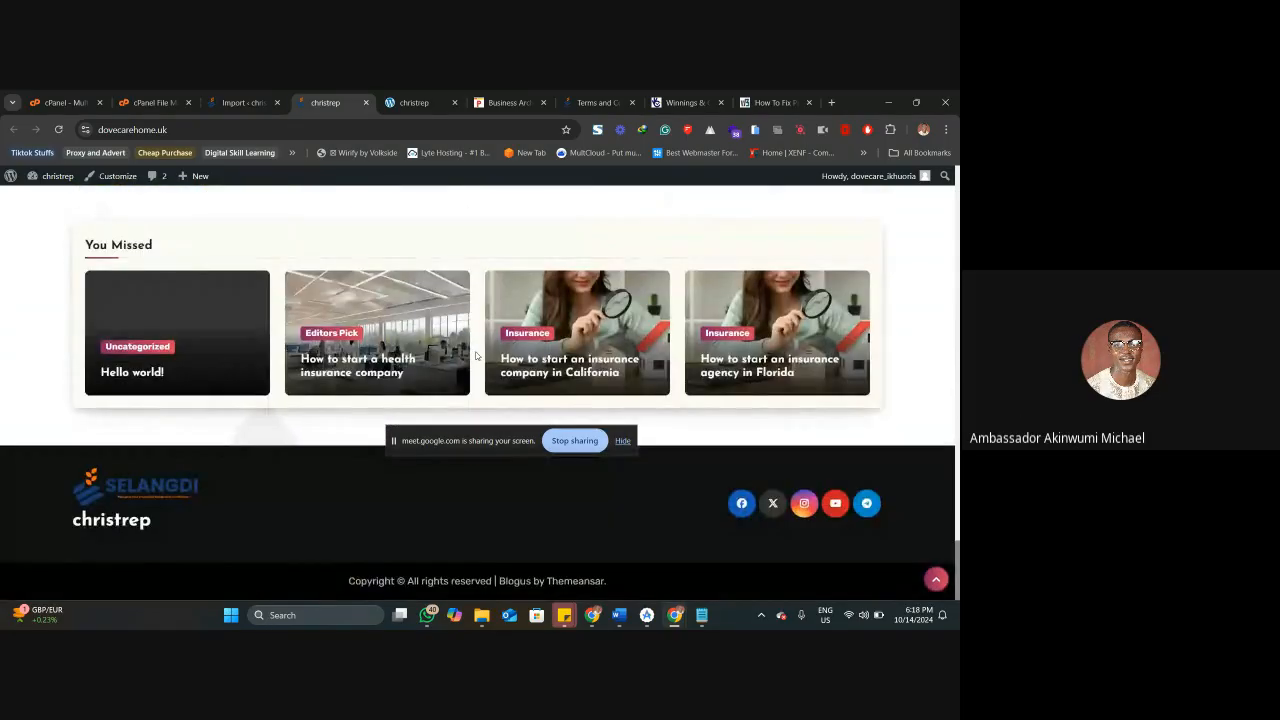
scroll(476, 355, "up", 20)
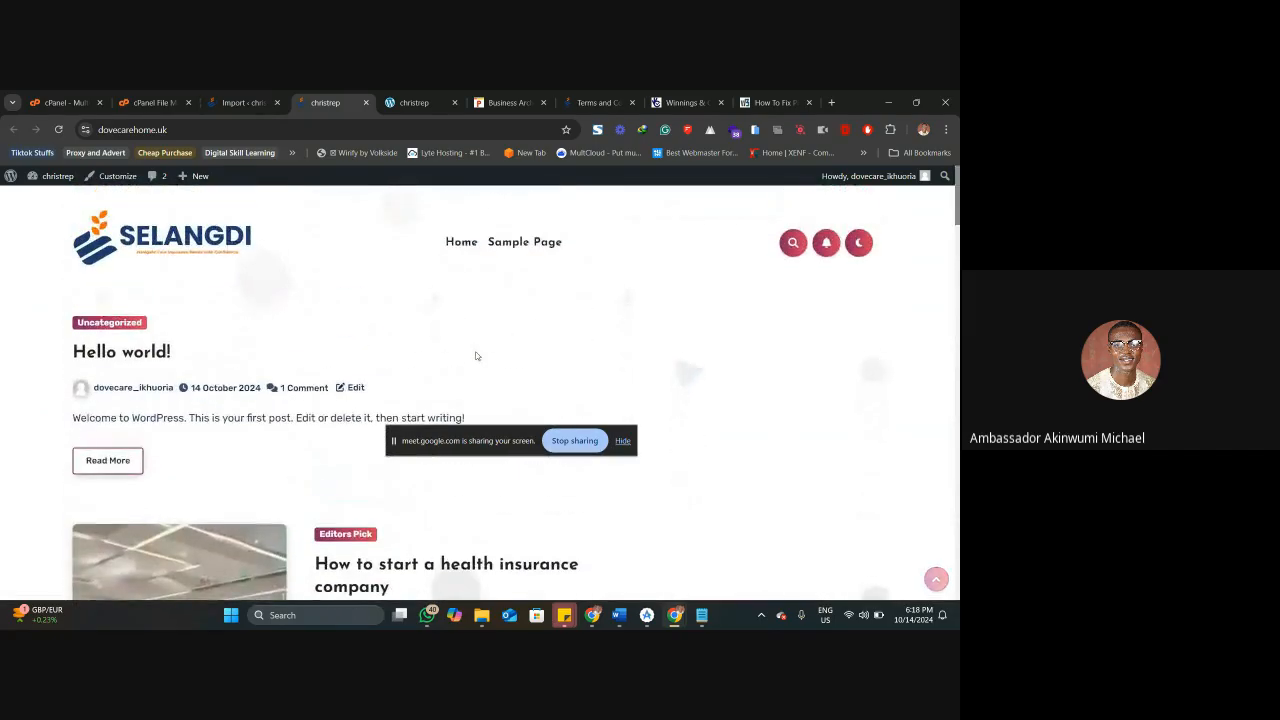
left_click(249, 94)
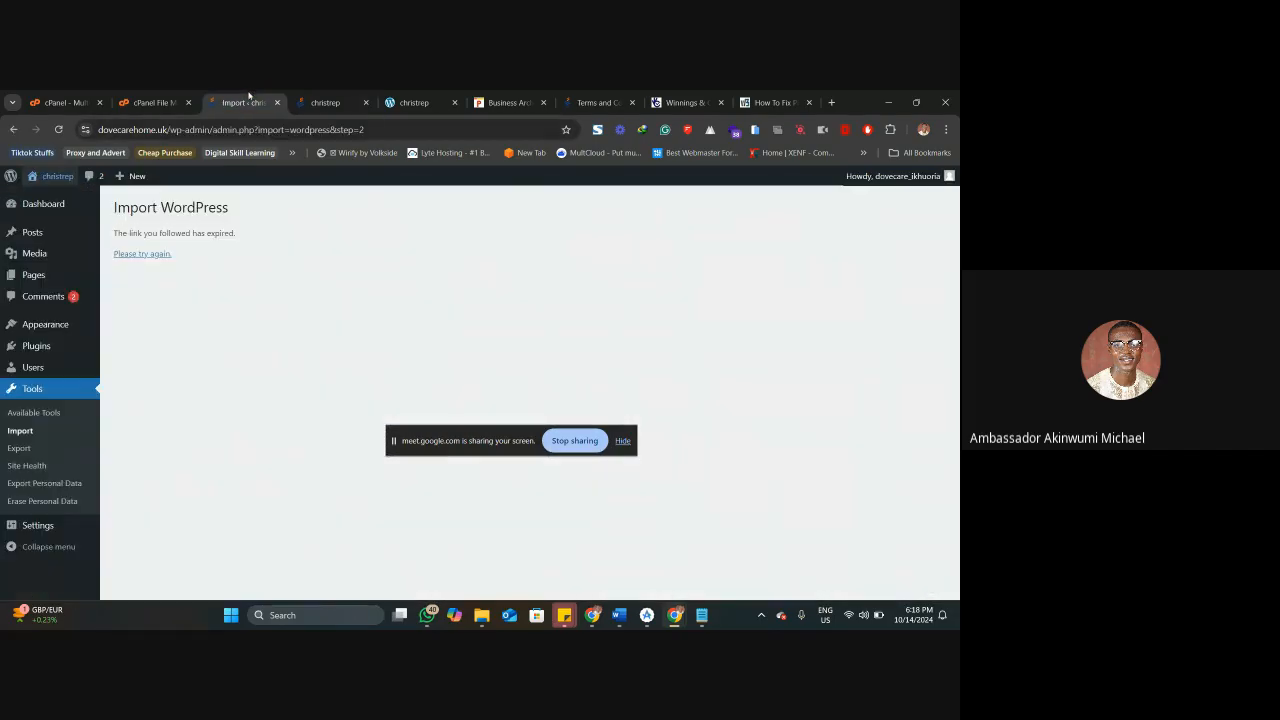
Move the "Hello world!" post to the trash and reload the live home page.
left_click(49, 234)
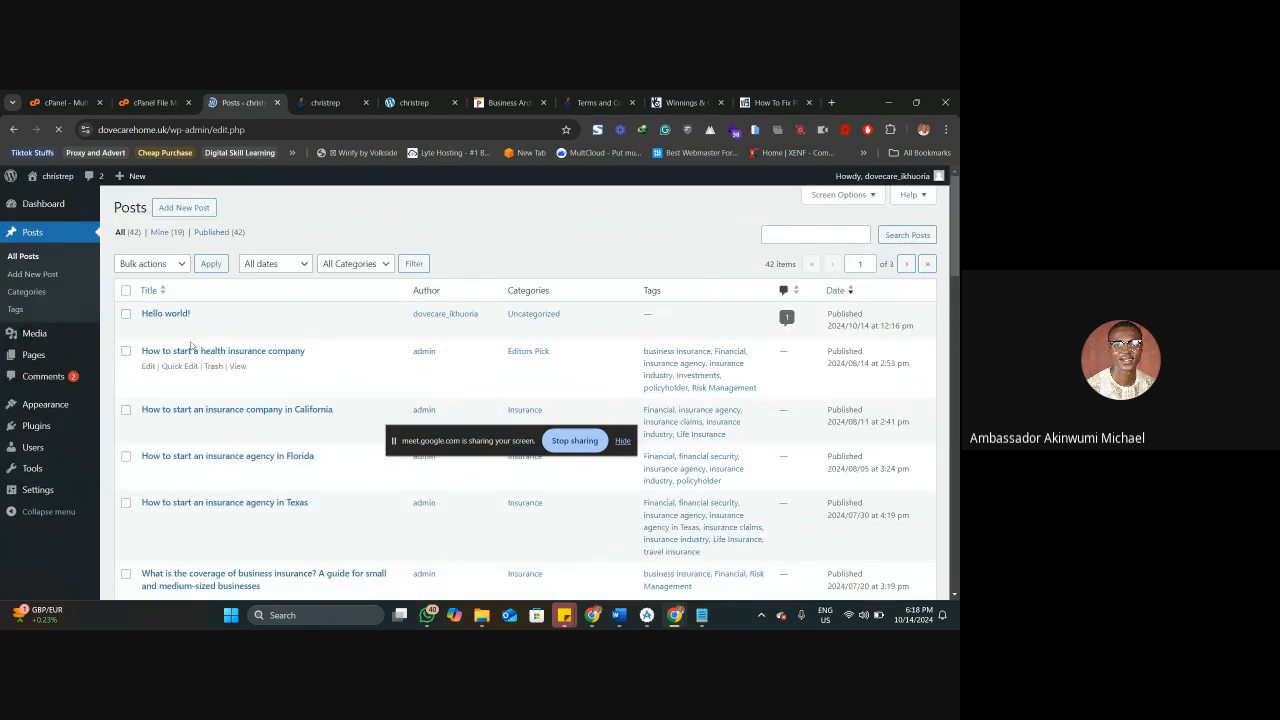
left_click(212, 331)
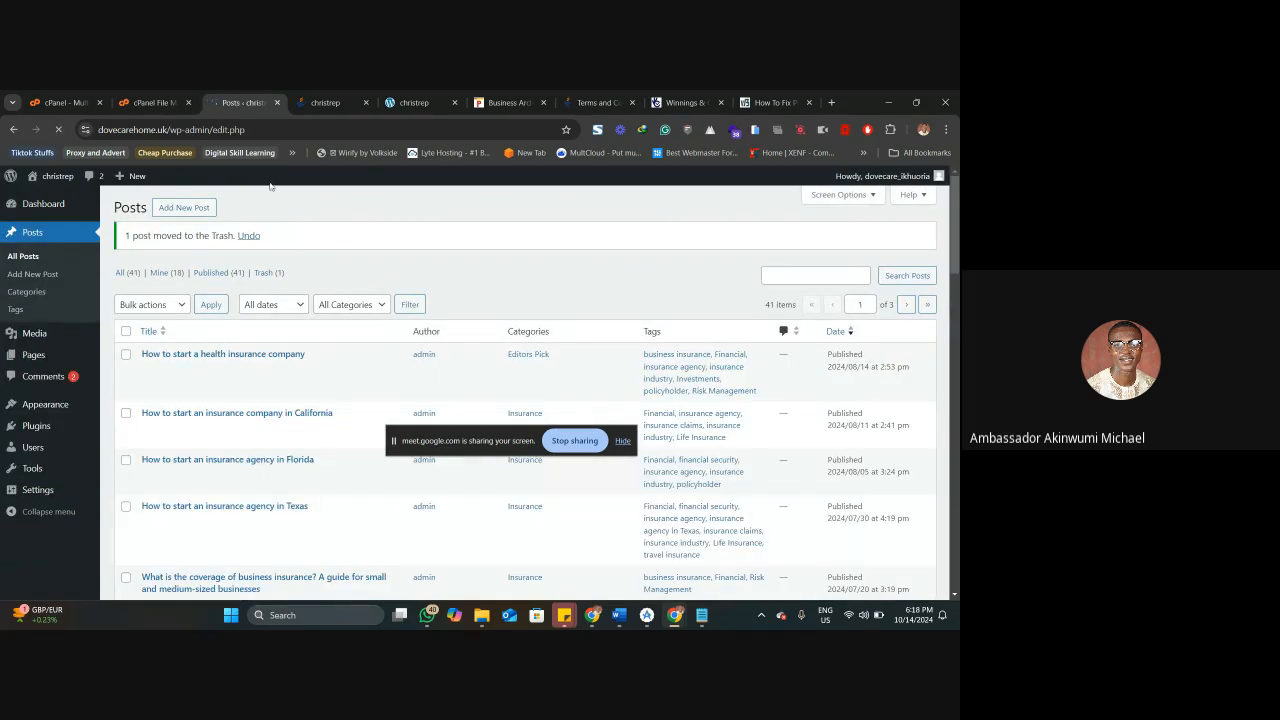
left_click(345, 94)
right_click(318, 100)
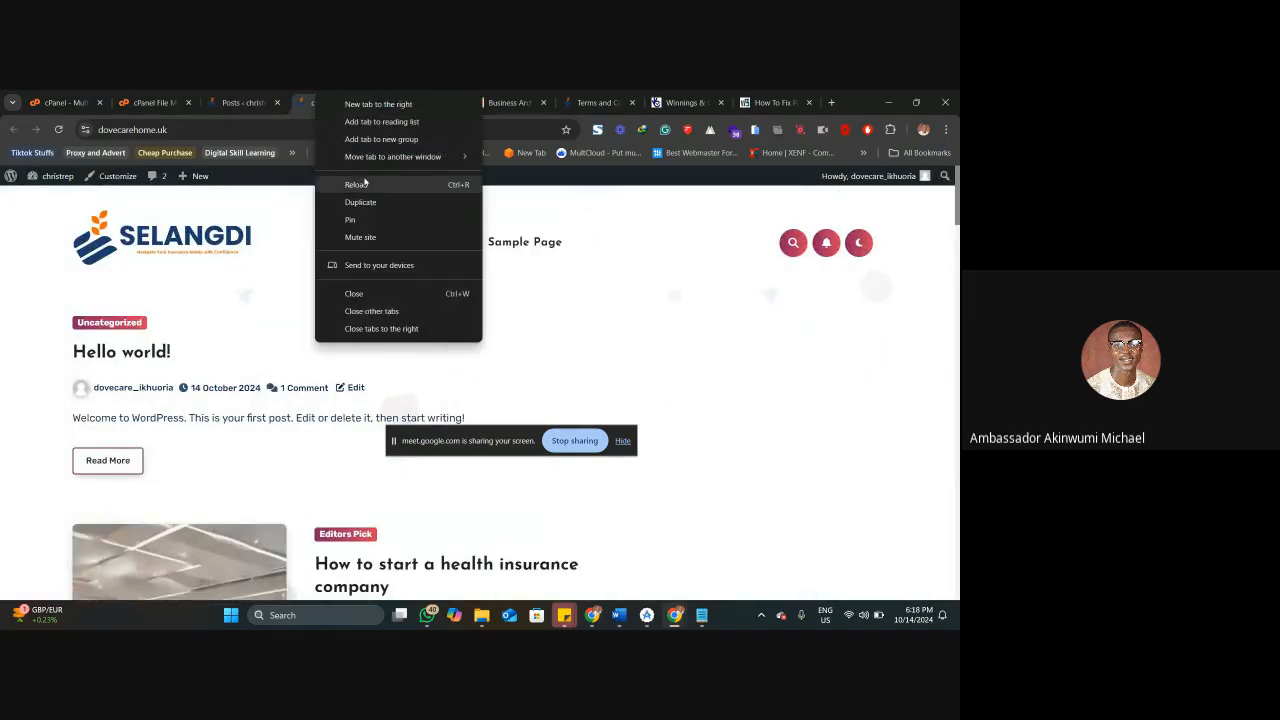
left_click(350, 185)
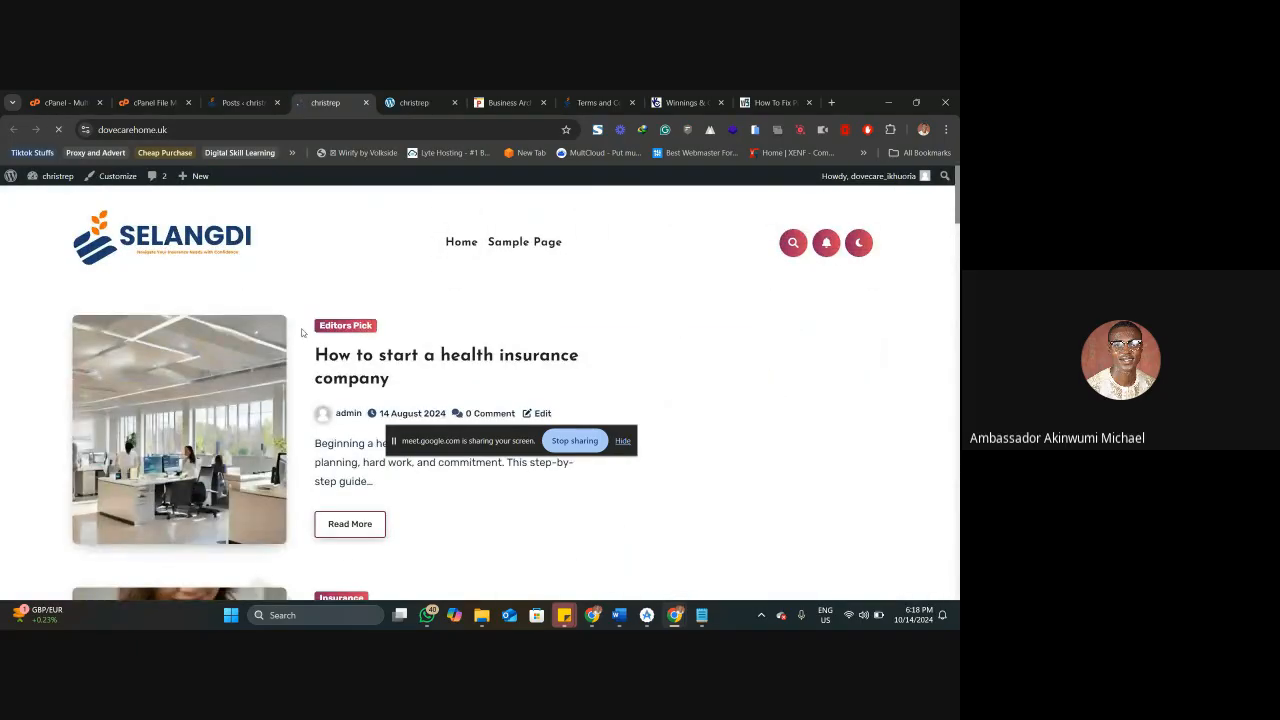
Review the reloaded home page from the post list to the footer.
scroll(285, 330, "down", 15)
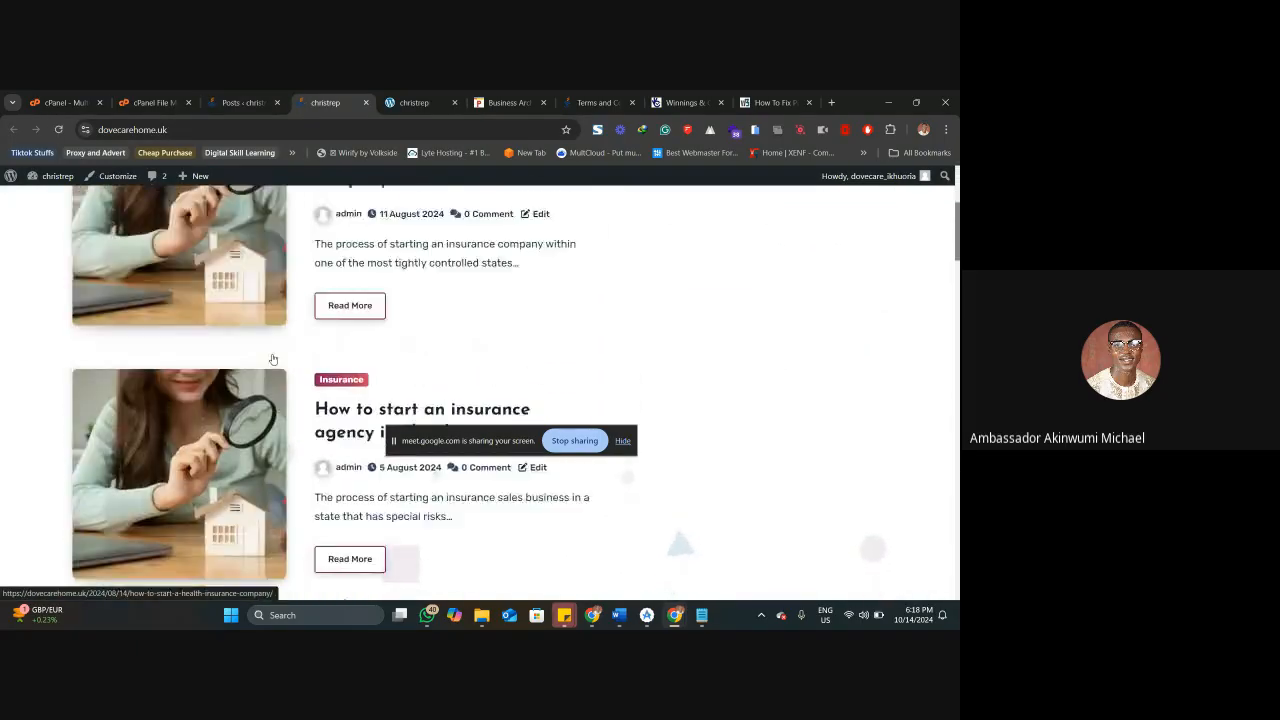
scroll(272, 358, "down", 15)
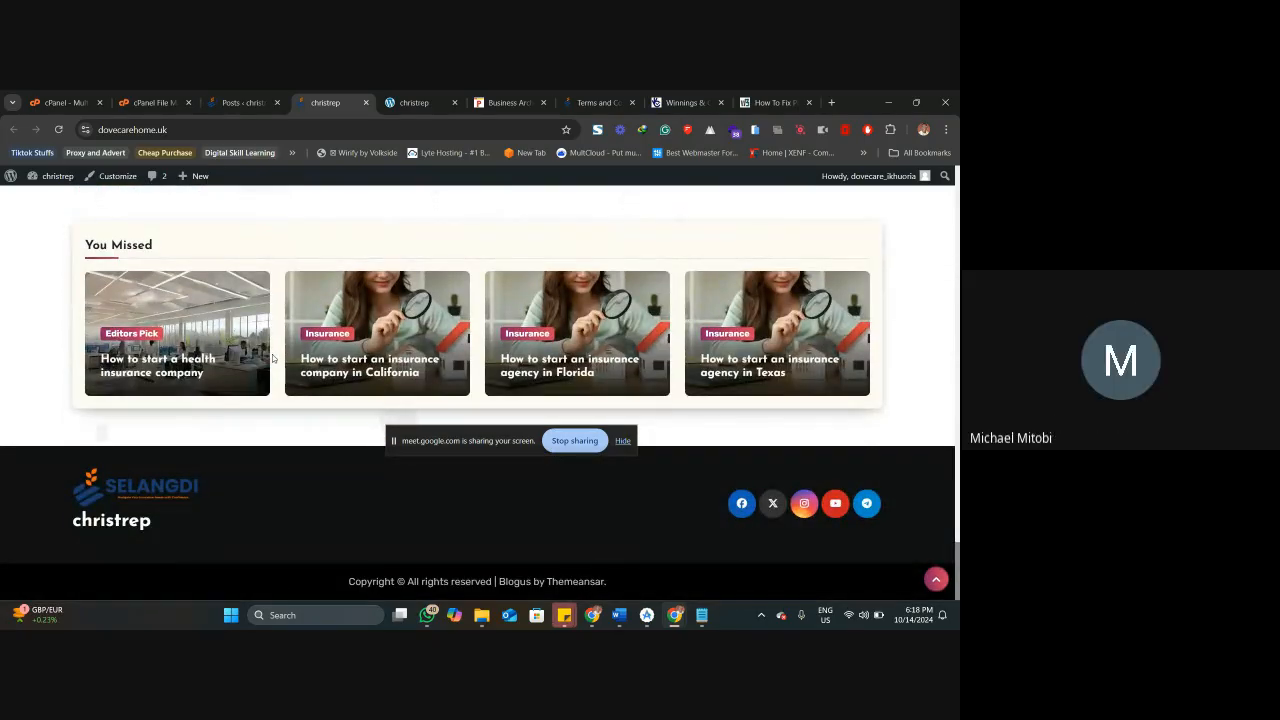
scroll(272, 358, "up", 4)
scroll(272, 358, "down", 1)
scroll(272, 357, "down", 5)
scroll(272, 358, "up", 10)
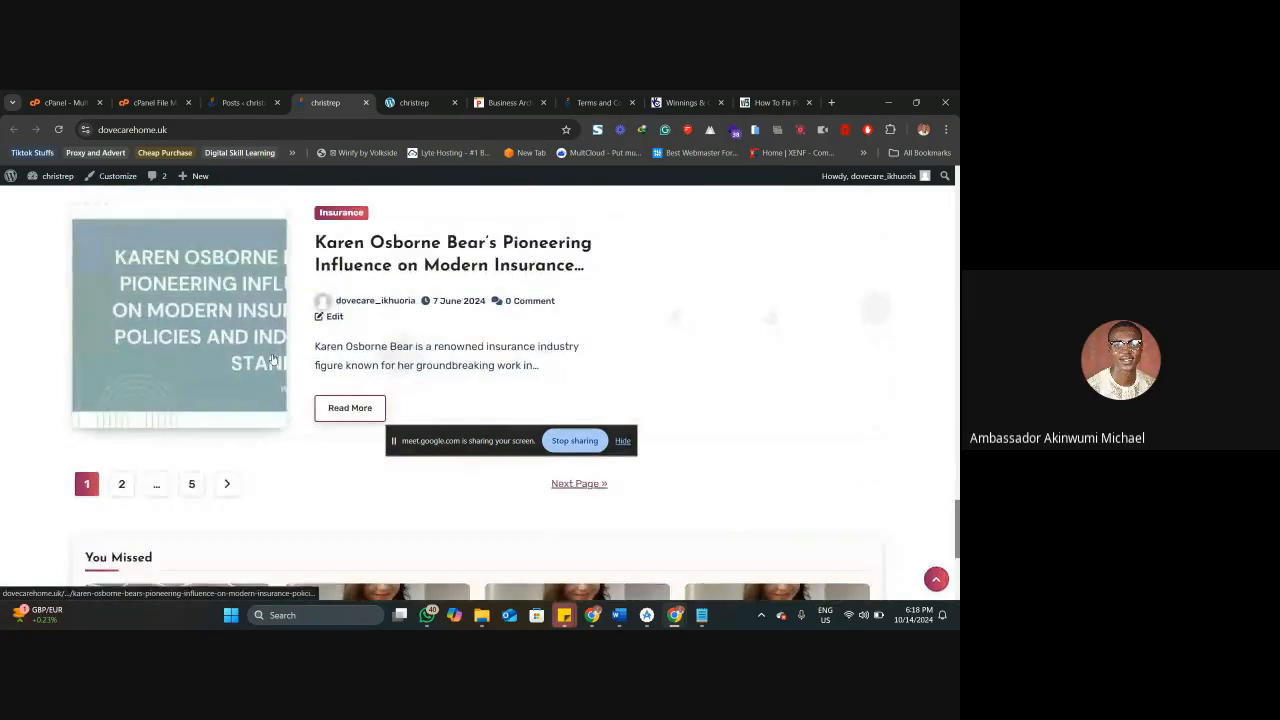
scroll(272, 356, "up", 10)
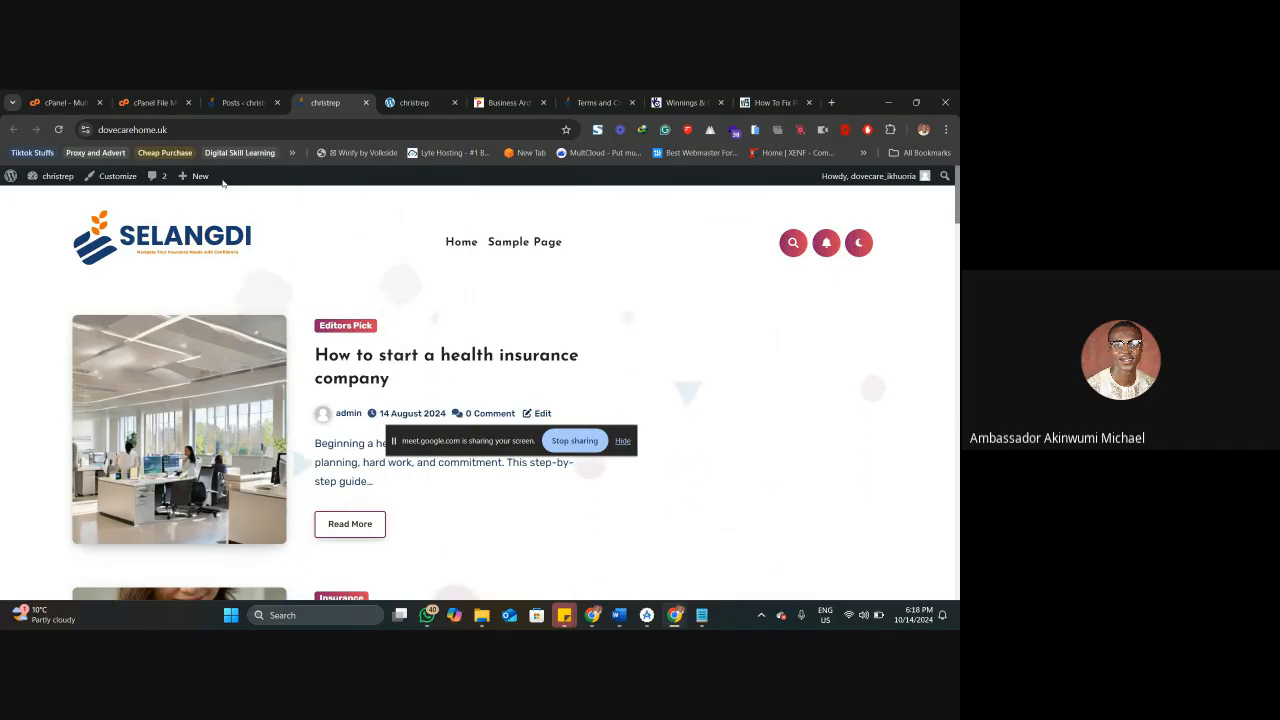
Start a new WordPress post and dismiss the block editor's welcome guide.
left_click(266, 99)
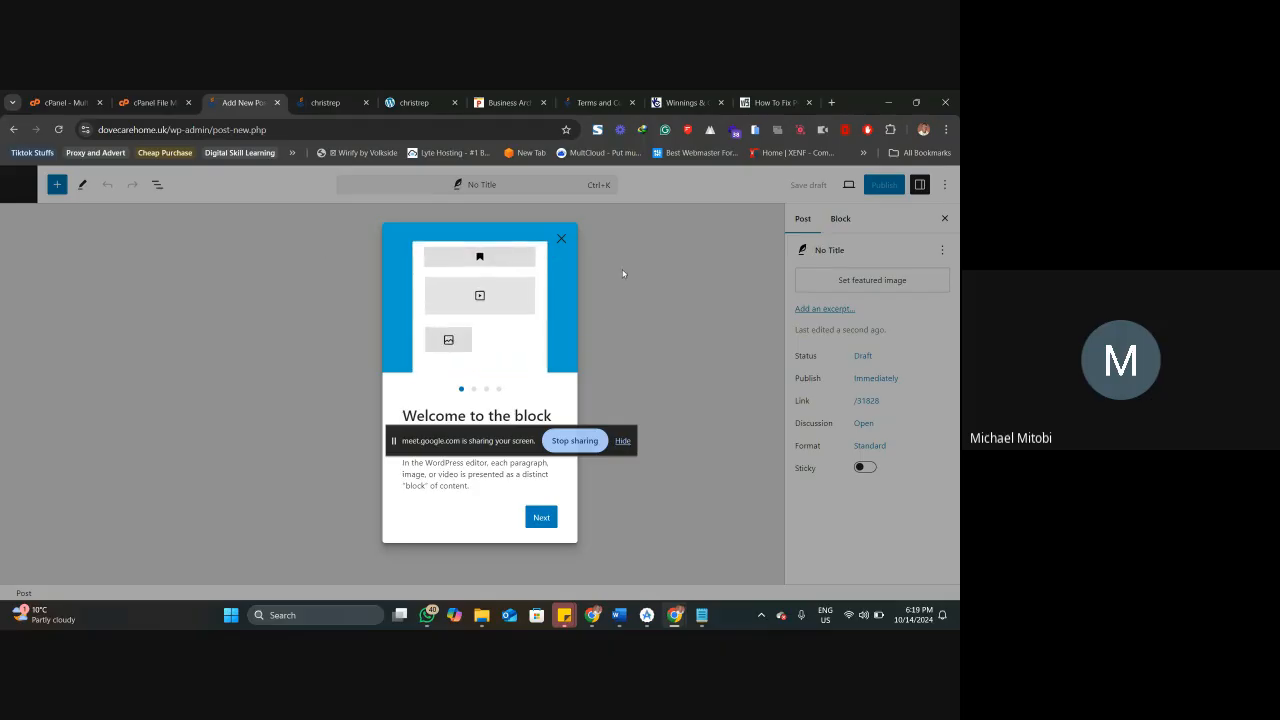
left_click(561, 239)
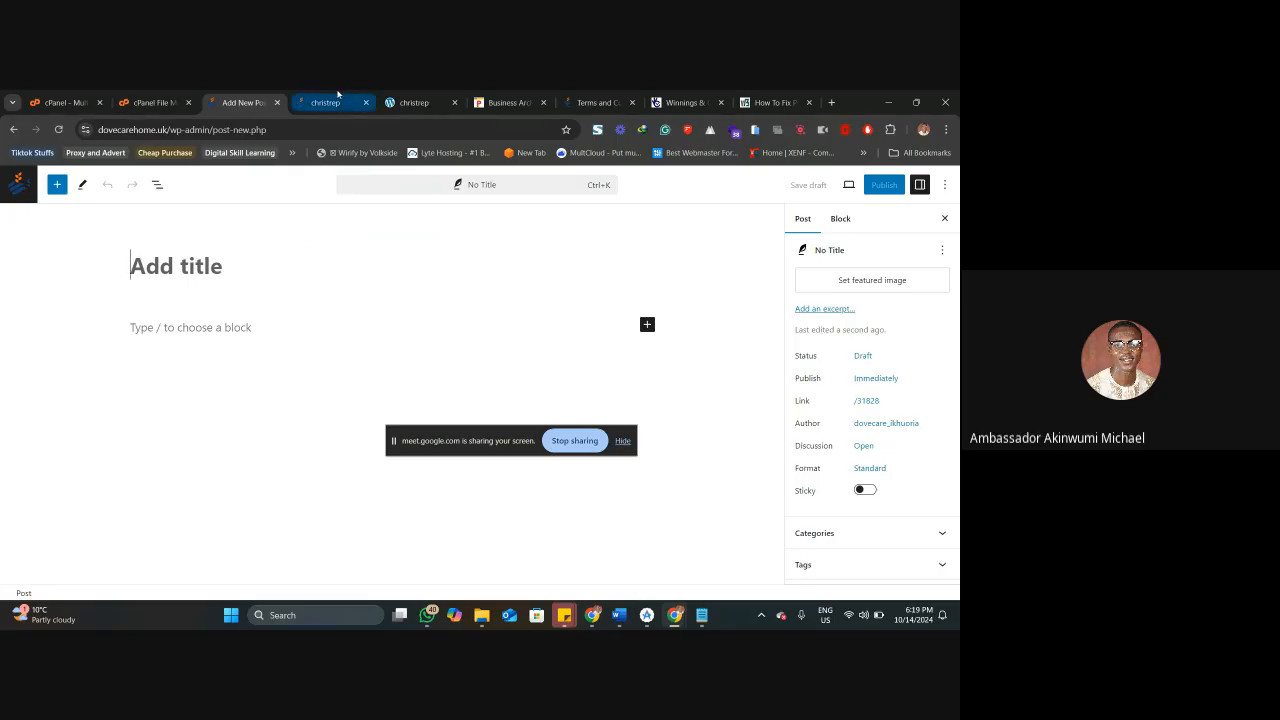
Switch to the Punch business page and open the article "SEC, NGX empower retail investors with financial education".
left_click(412, 102)
left_click(515, 95)
scroll(280, 360, "down", 5)
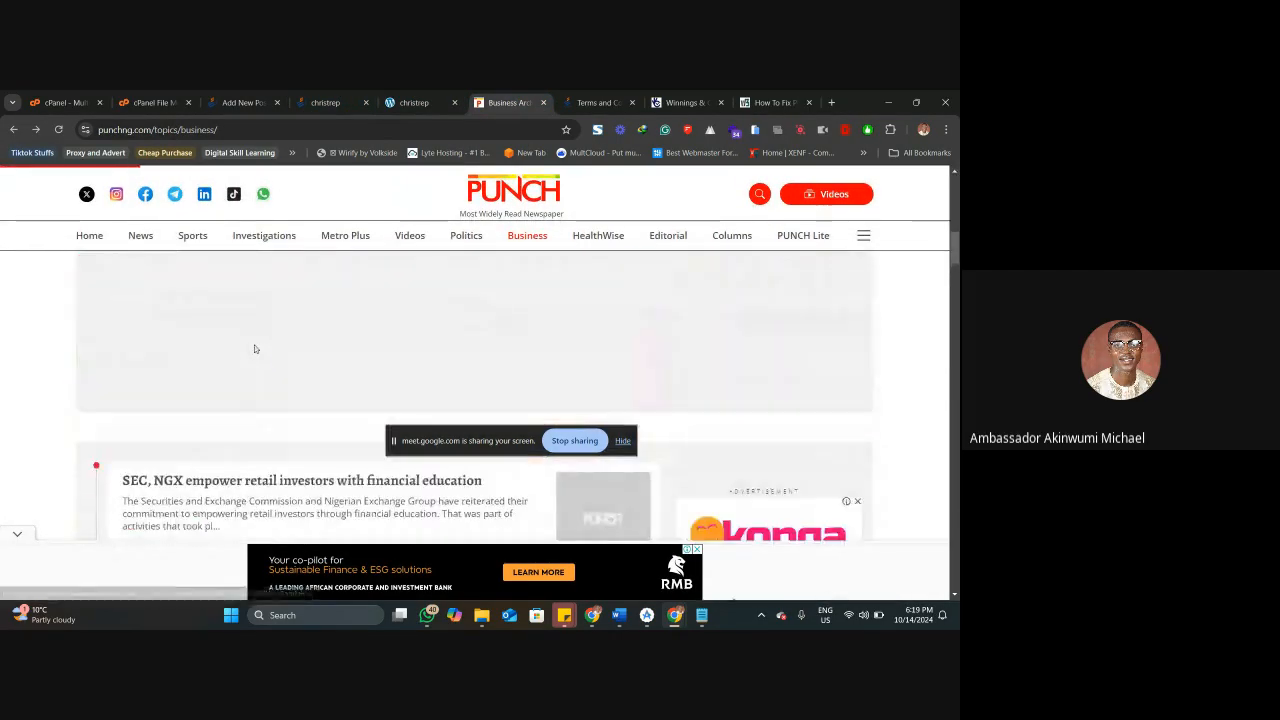
scroll(254, 349, "down", 1)
left_click(241, 365)
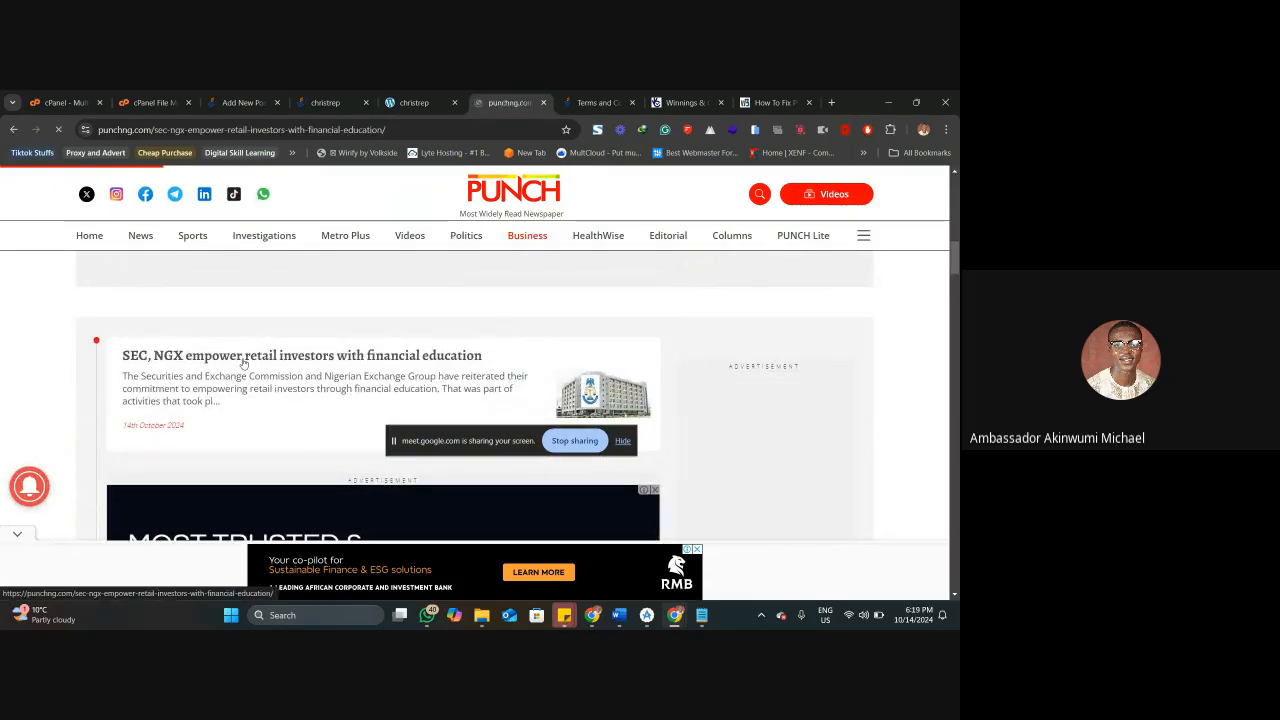
Copy the Punch article's headline into the new post's title.
left_click_drag(253, 315, 143, 281)
key("ctrl+c")
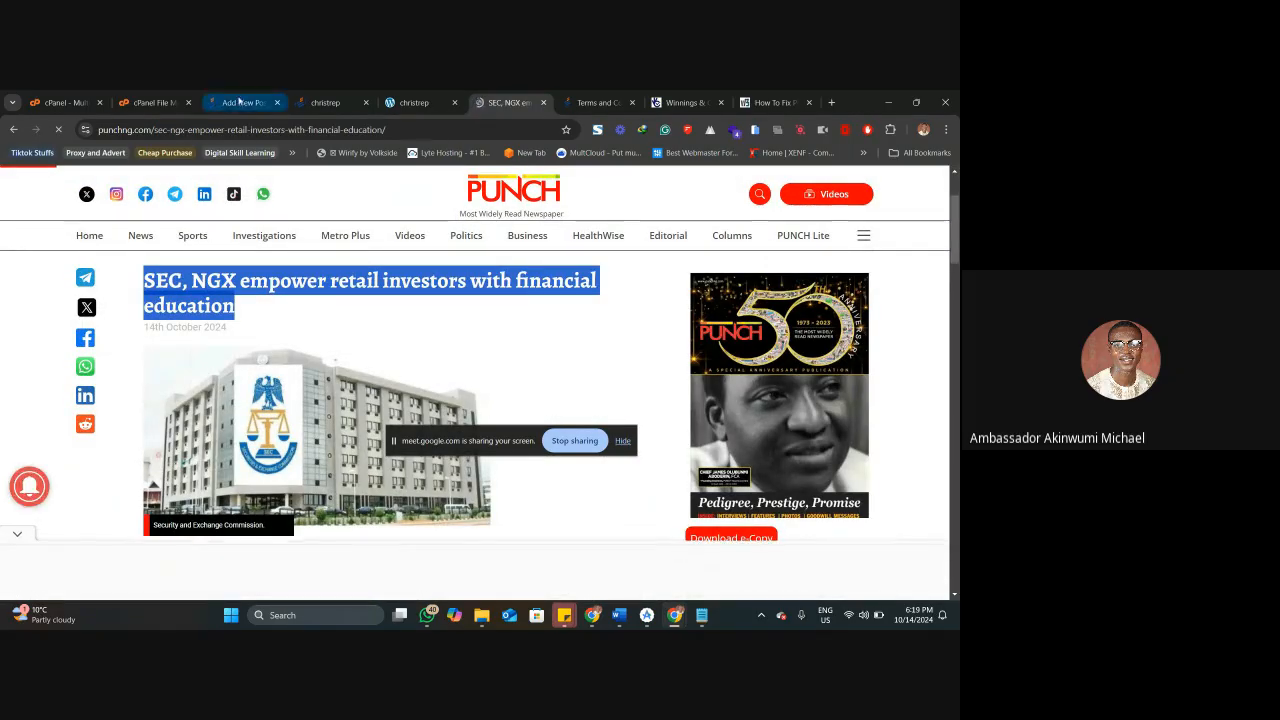
left_click(240, 102)
key("ctrl+v")
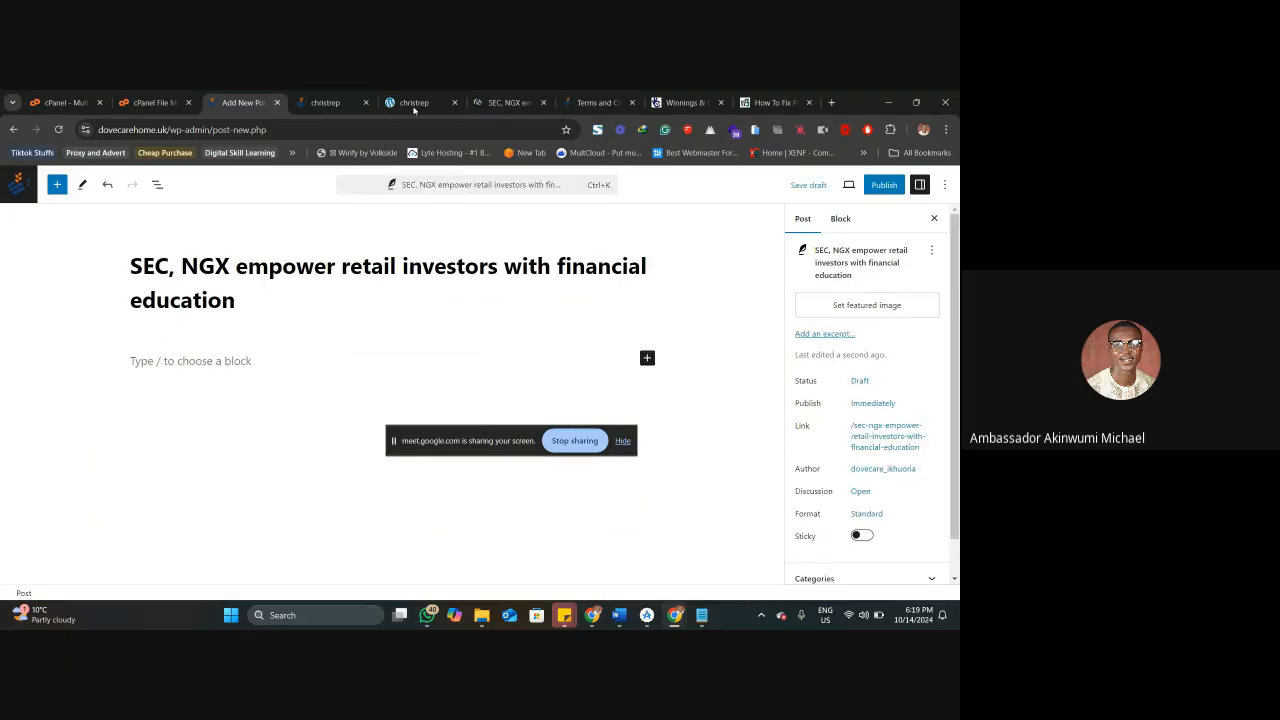
Copy the Punch article's full body text, from the first paragraph to the closing italic one, into the new post's content.
left_click(478, 98)
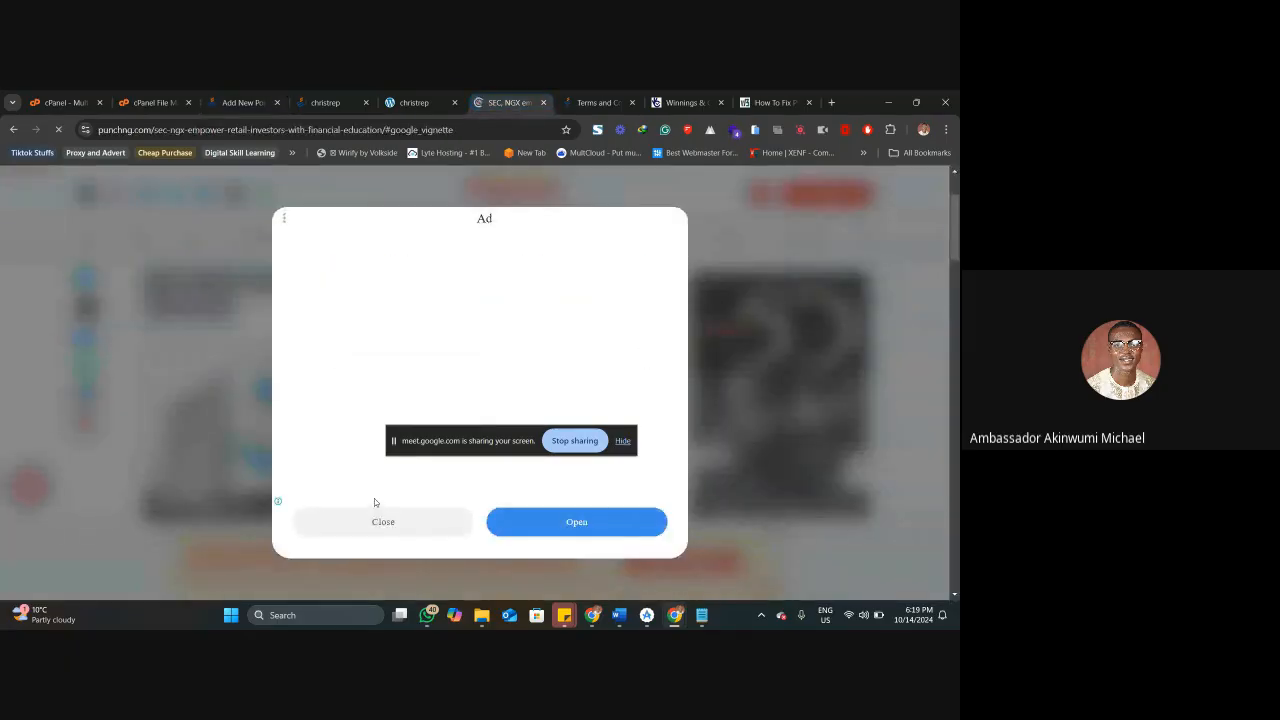
left_click(381, 522)
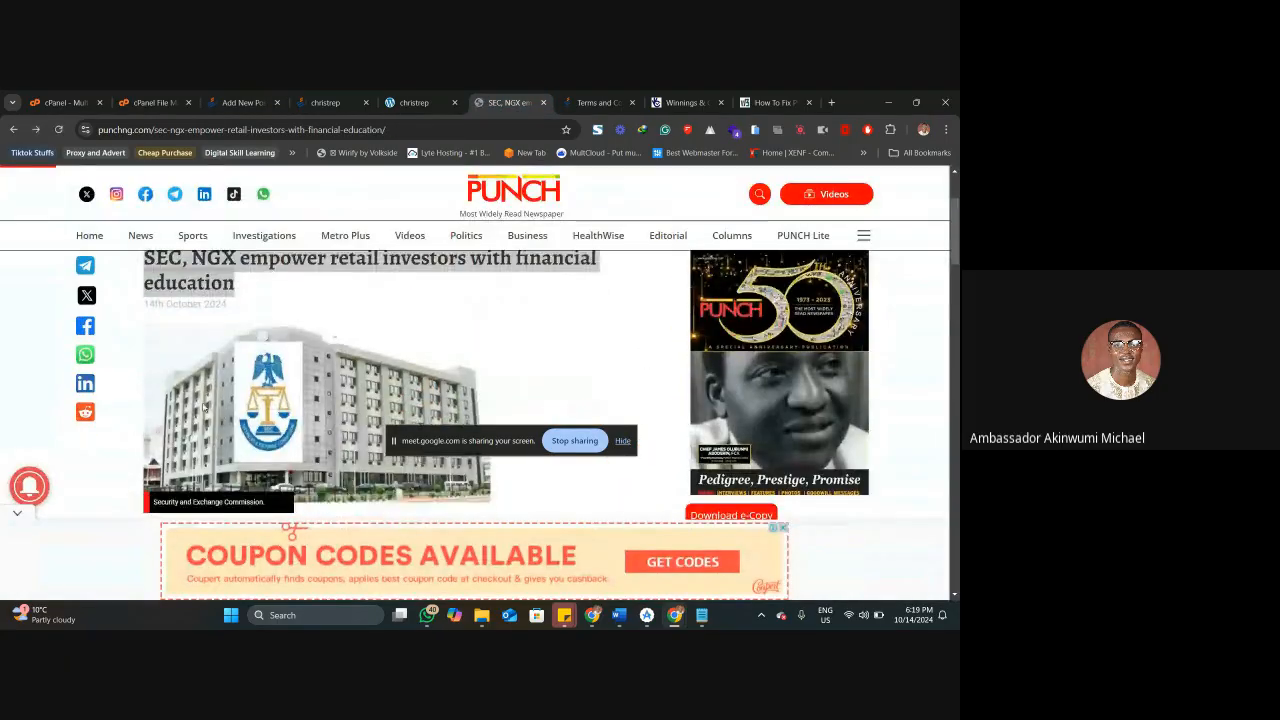
scroll(135, 311, "down", 5)
left_click_drag(135, 311, 243, 385)
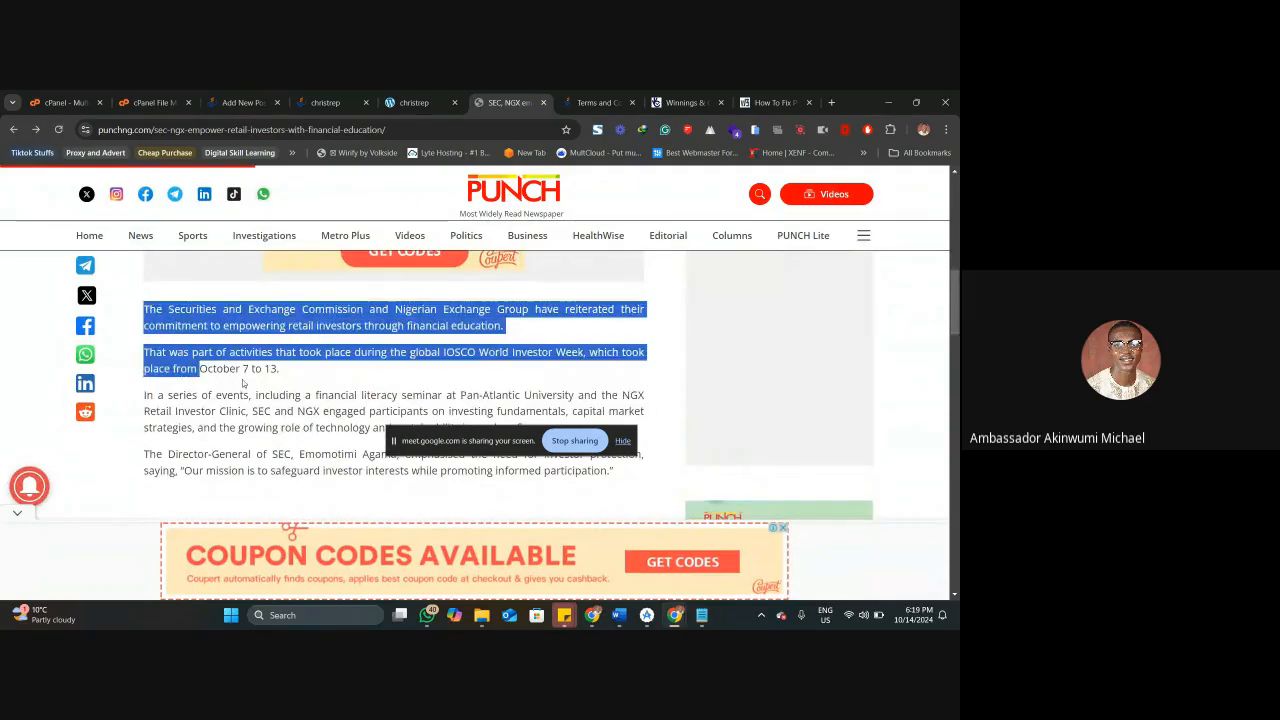
scroll(243, 387, "down", 20)
scroll(243, 386, "up", 10)
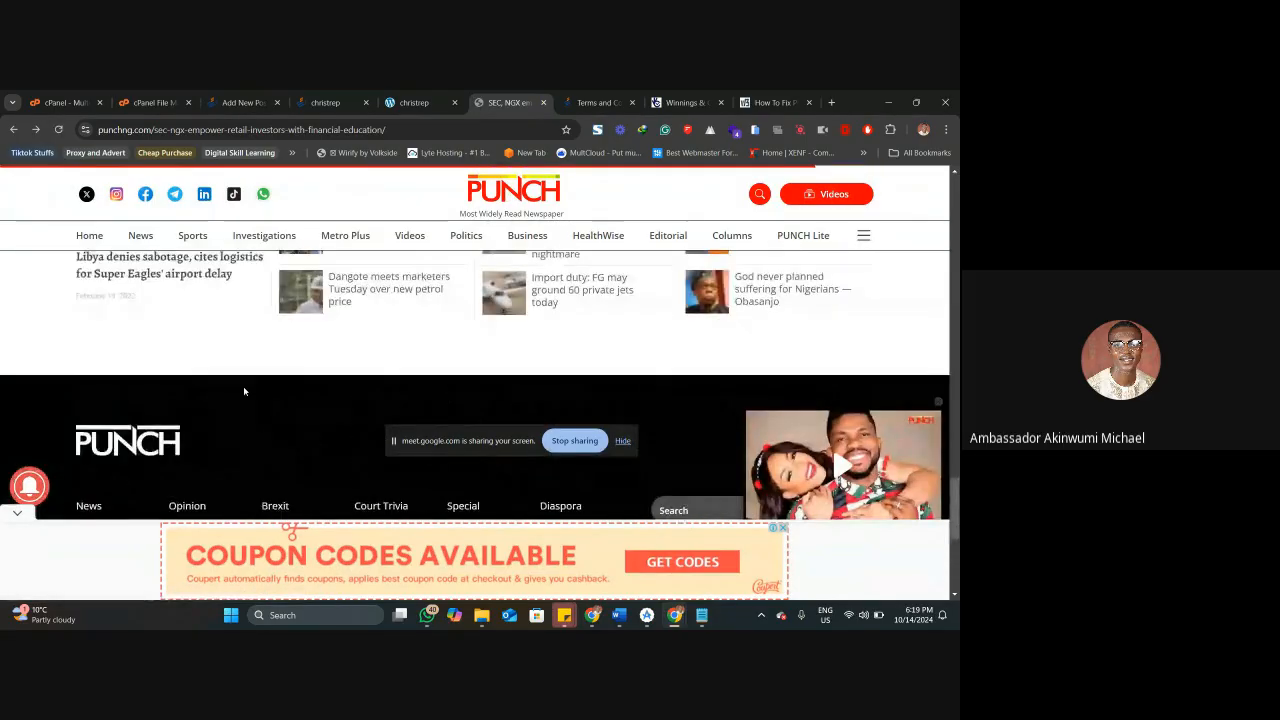
left_click(261, 291, "shift")
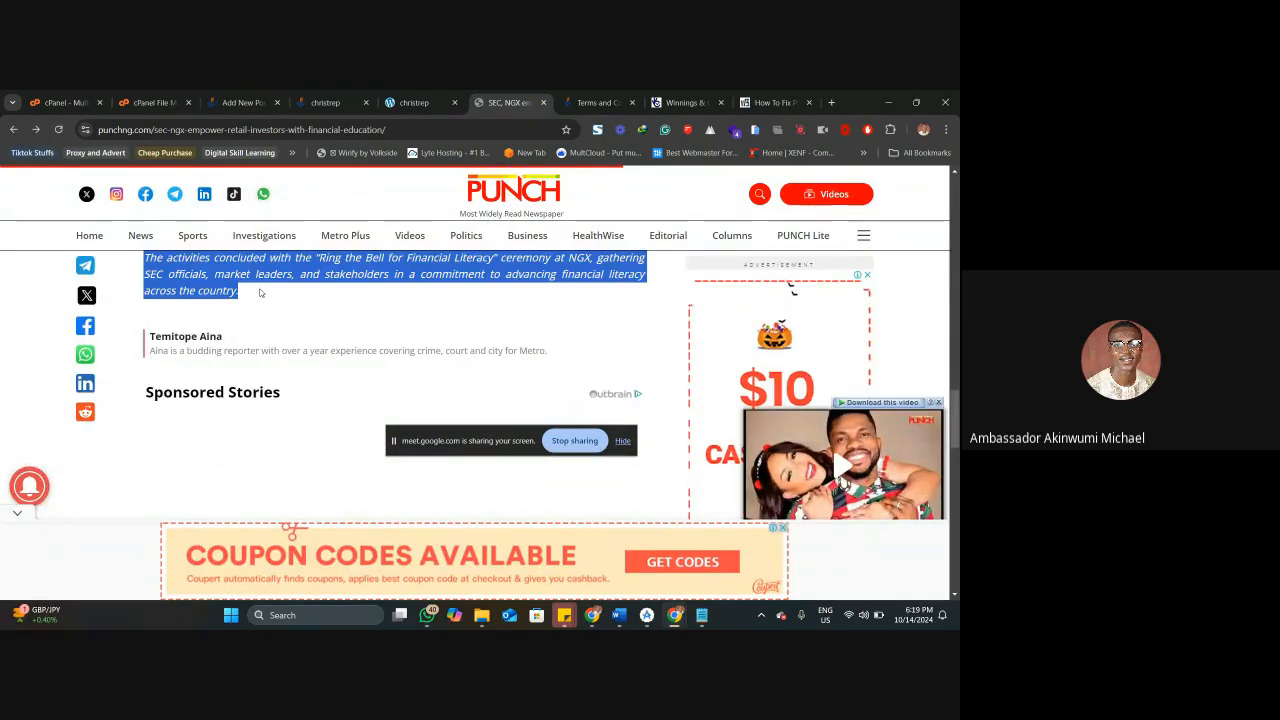
left_click(286, 102)
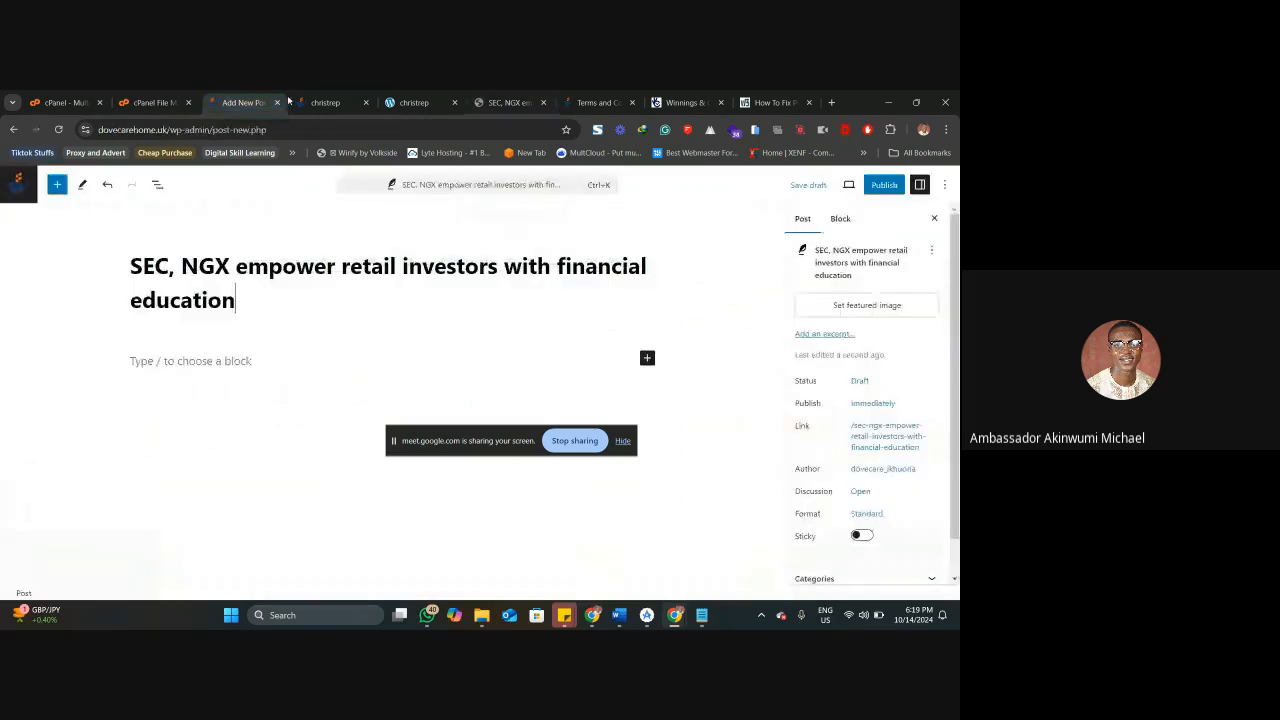
left_click(251, 358)
key("ctrl+v")
scroll(252, 399, "up", 15)
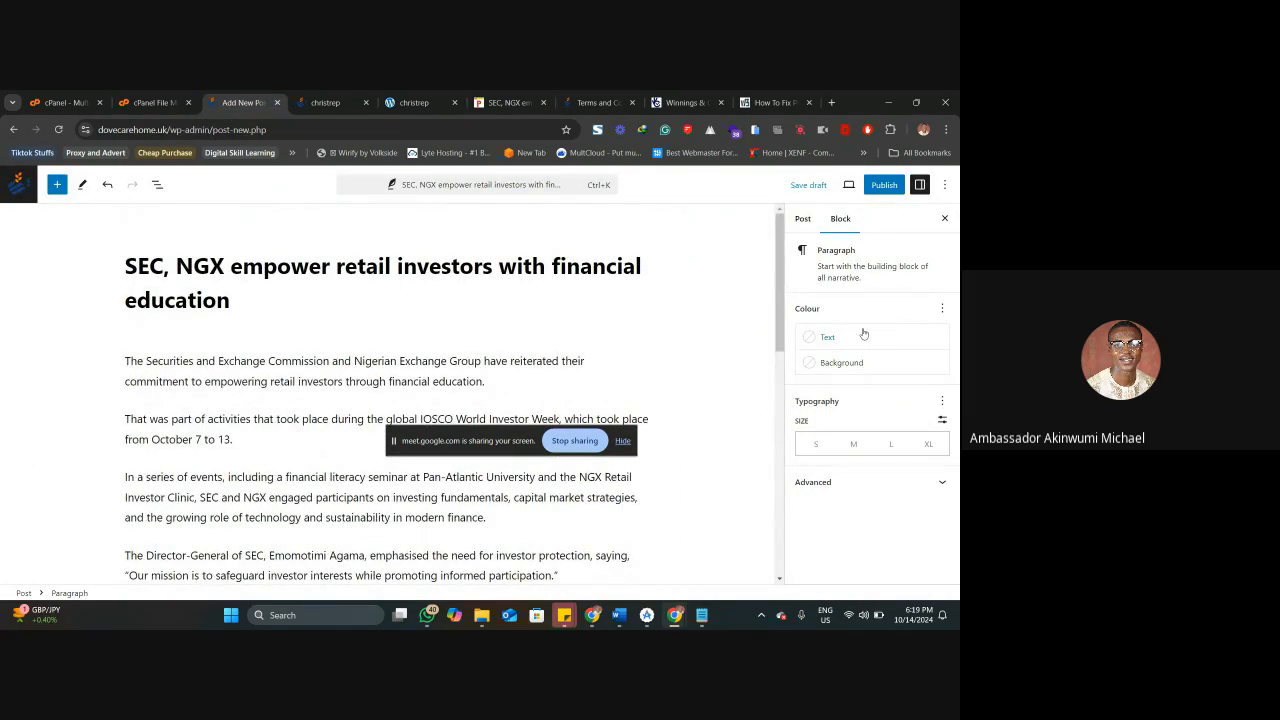
Set the media library image how-health-insurance-works-what-.jpg as the post's featured image.
left_click(803, 219)
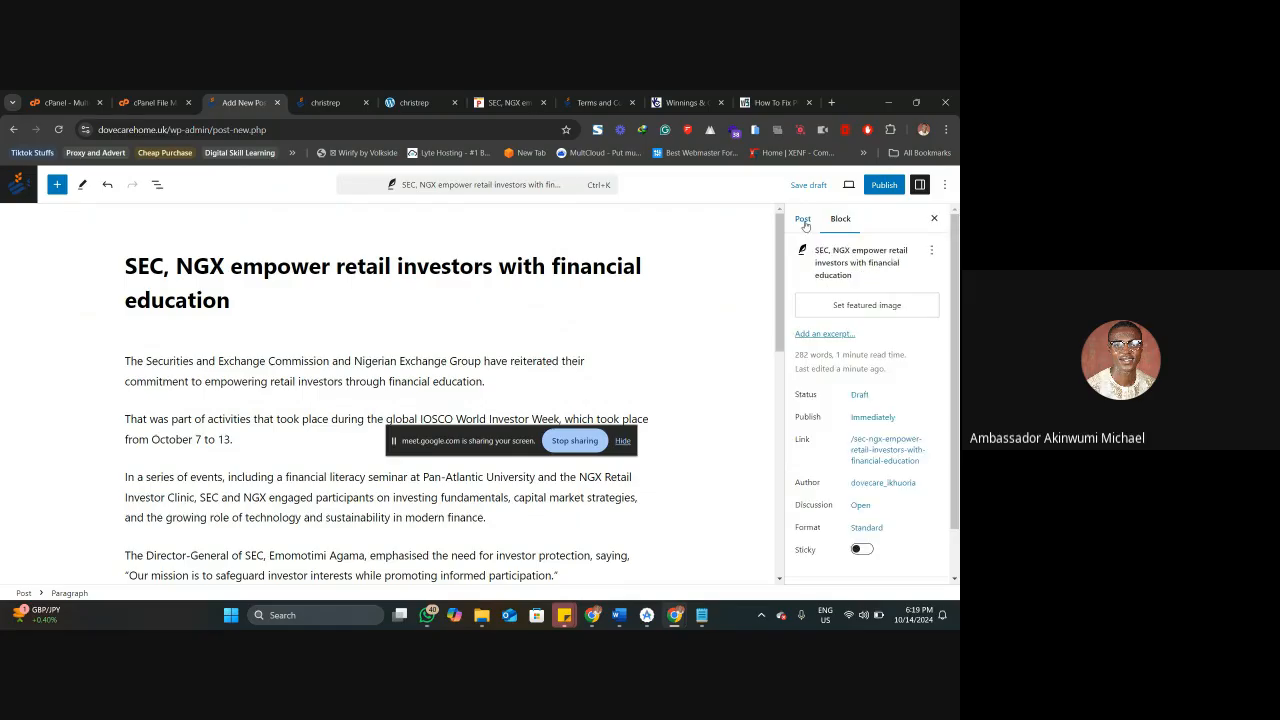
left_click(860, 306)
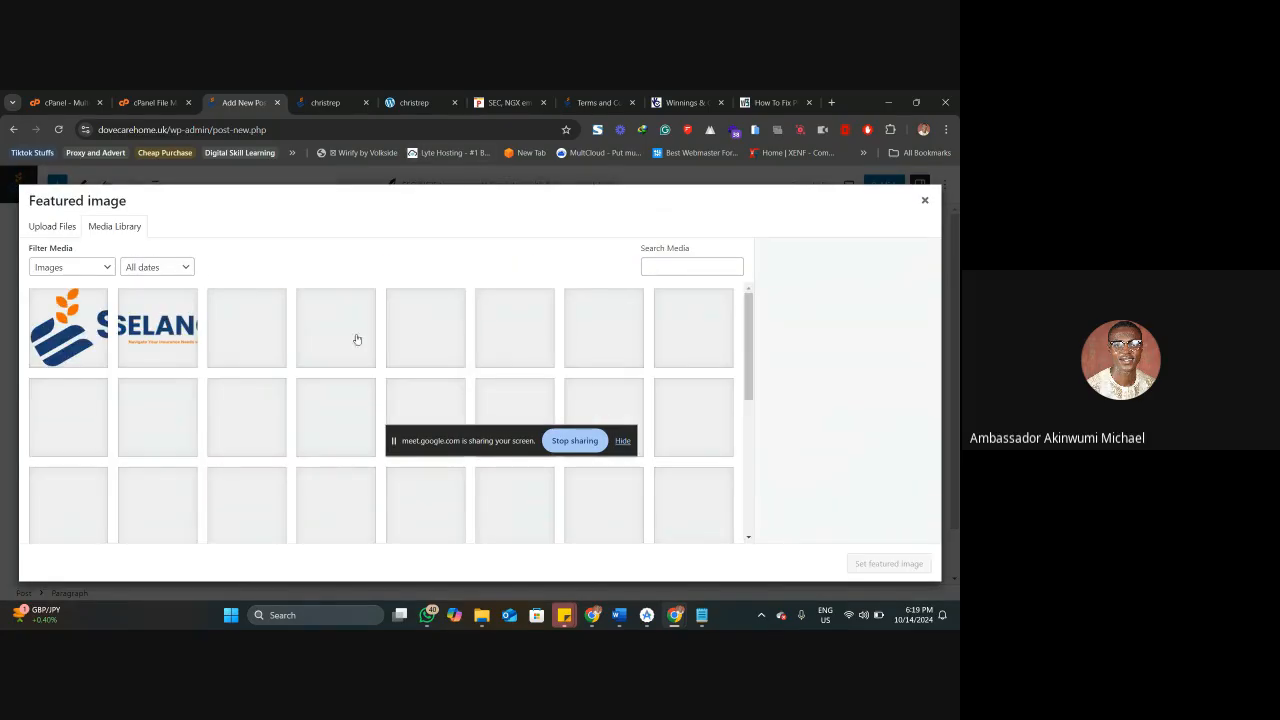
left_click(337, 352)
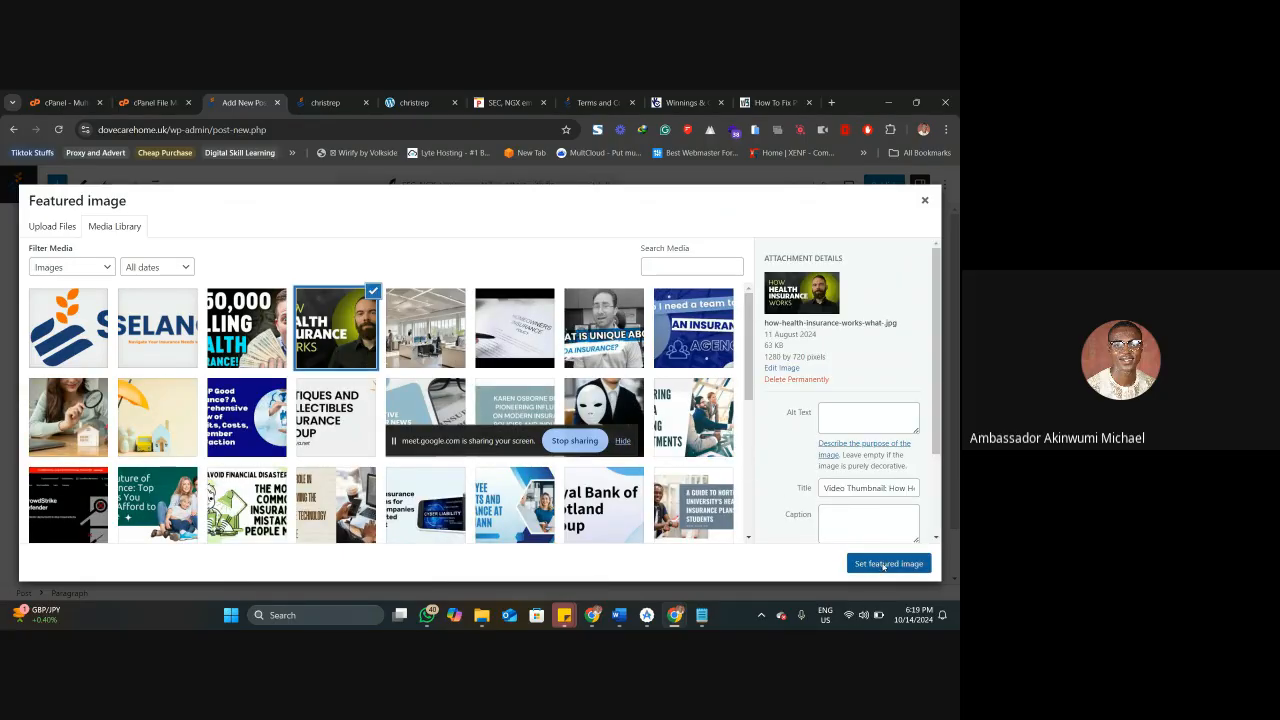
left_click(888, 563)
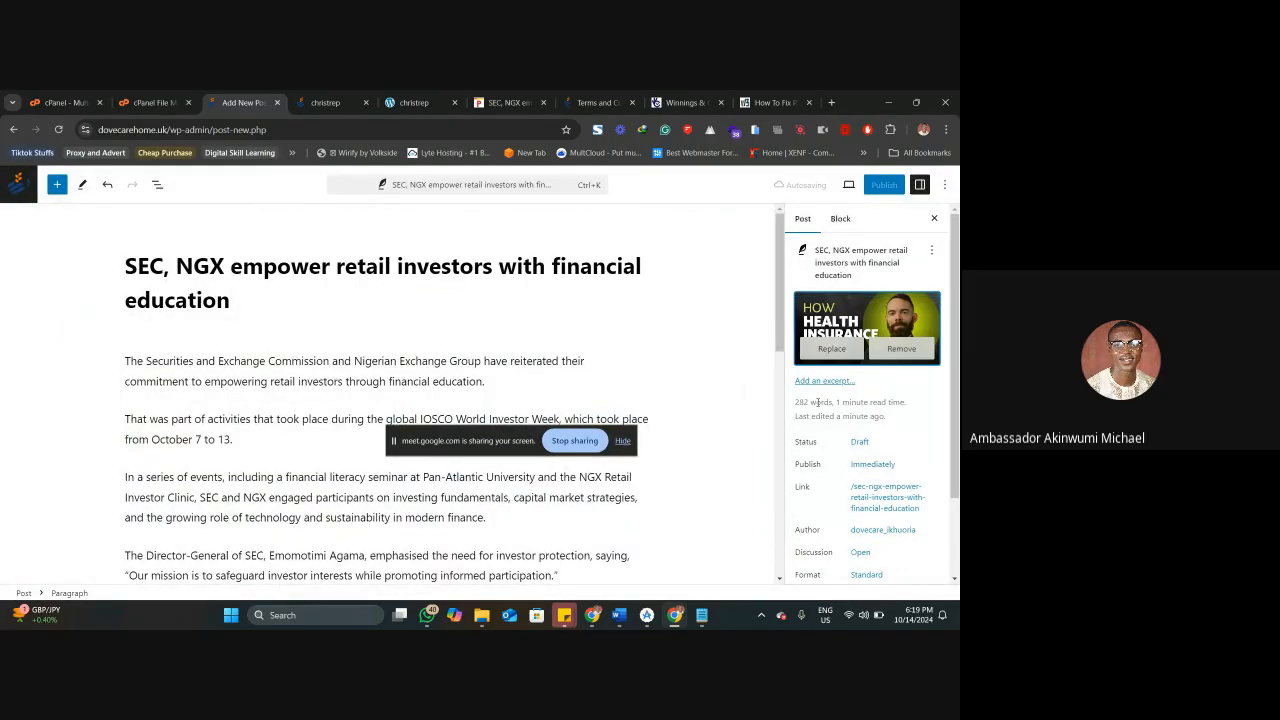
Review the post's publish date and time options and close them.
scroll(829, 440, "down", 1)
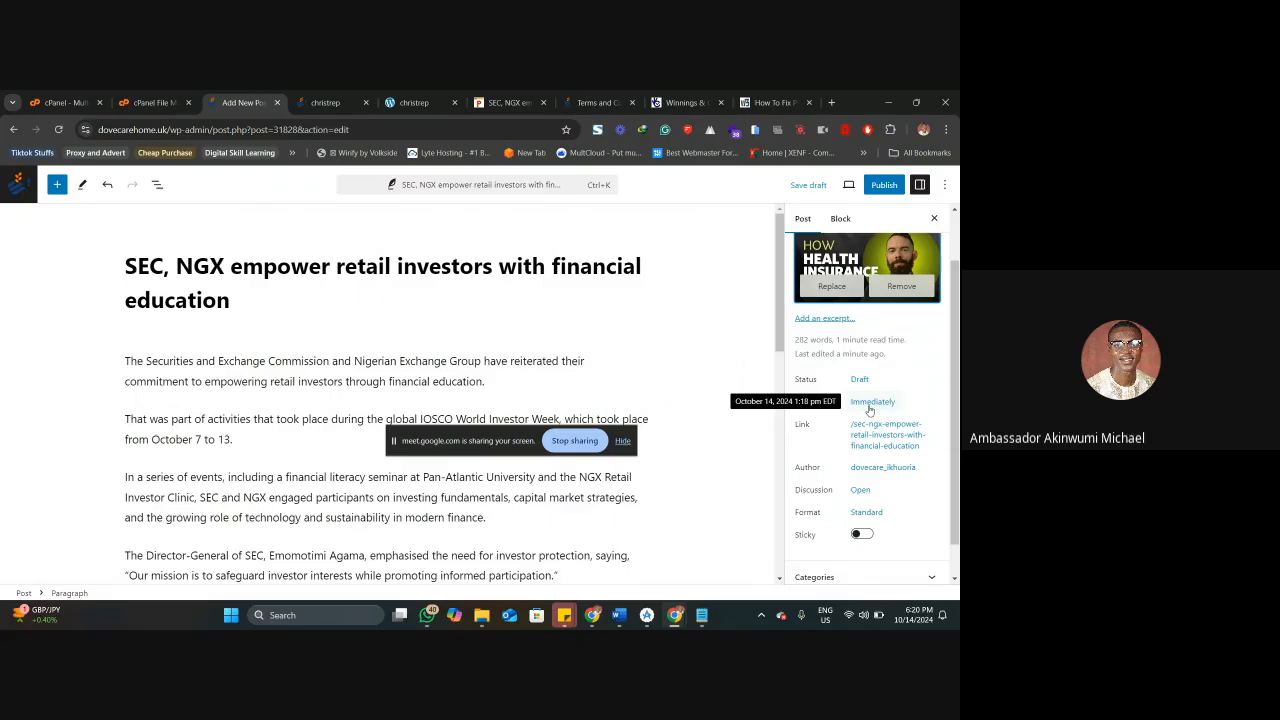
scroll(869, 409, "down", 1)
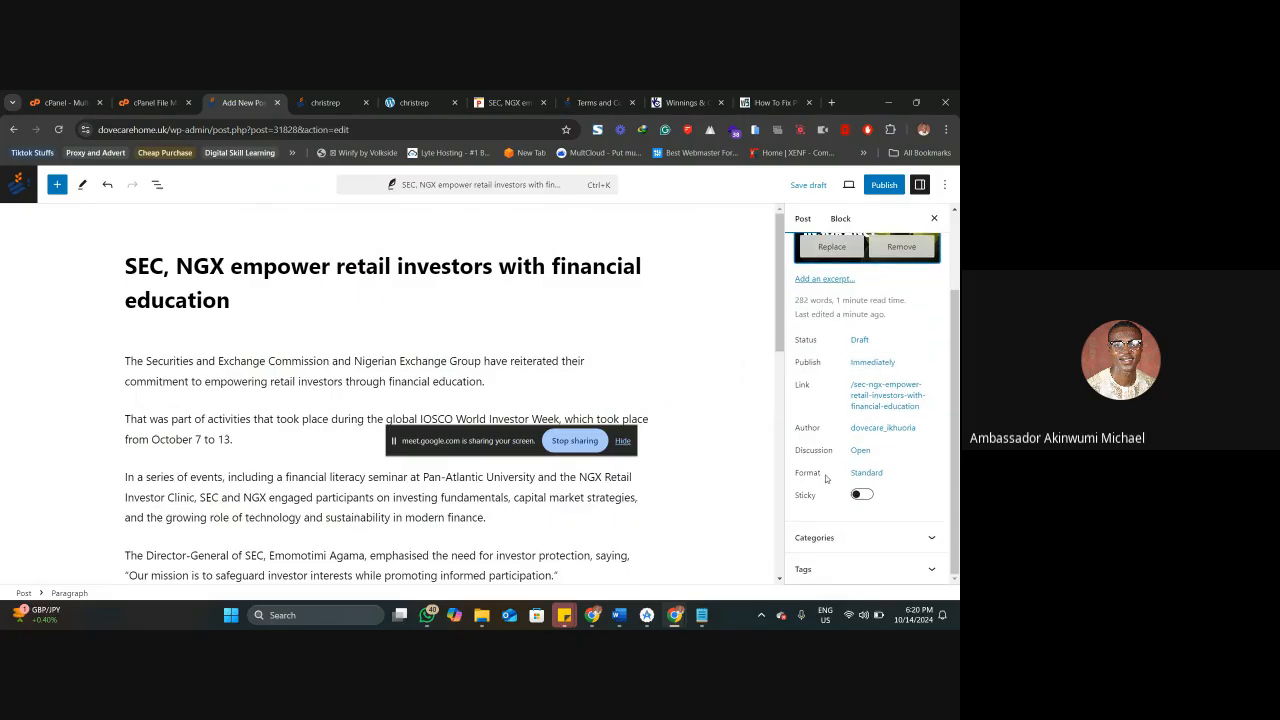
left_click(866, 366)
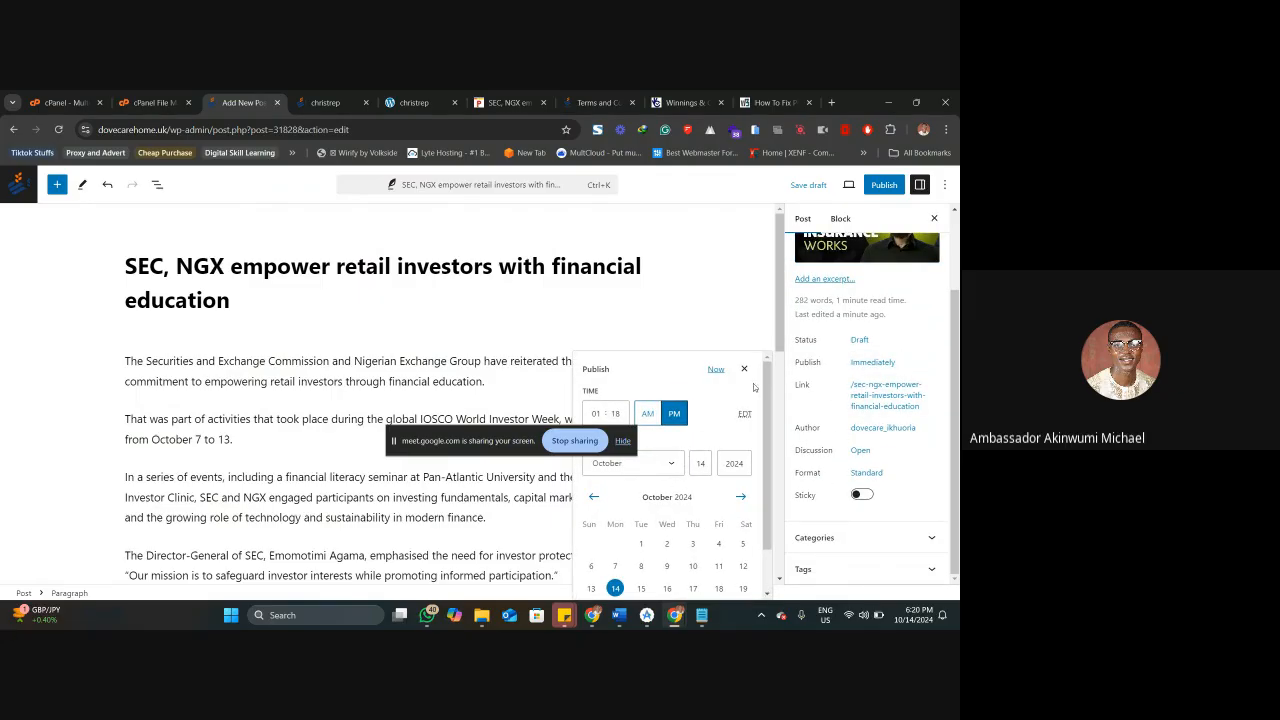
left_click(745, 370)
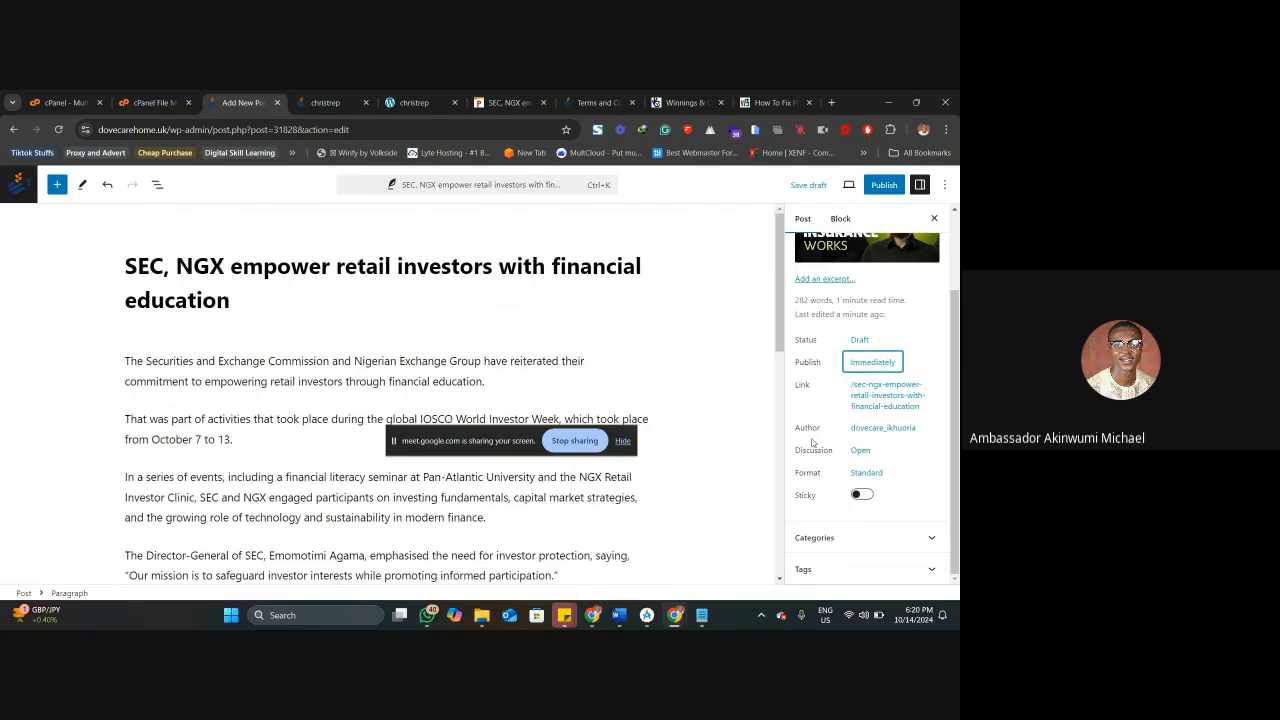
Add a new category named Finance and assign it to the post.
left_click(840, 537)
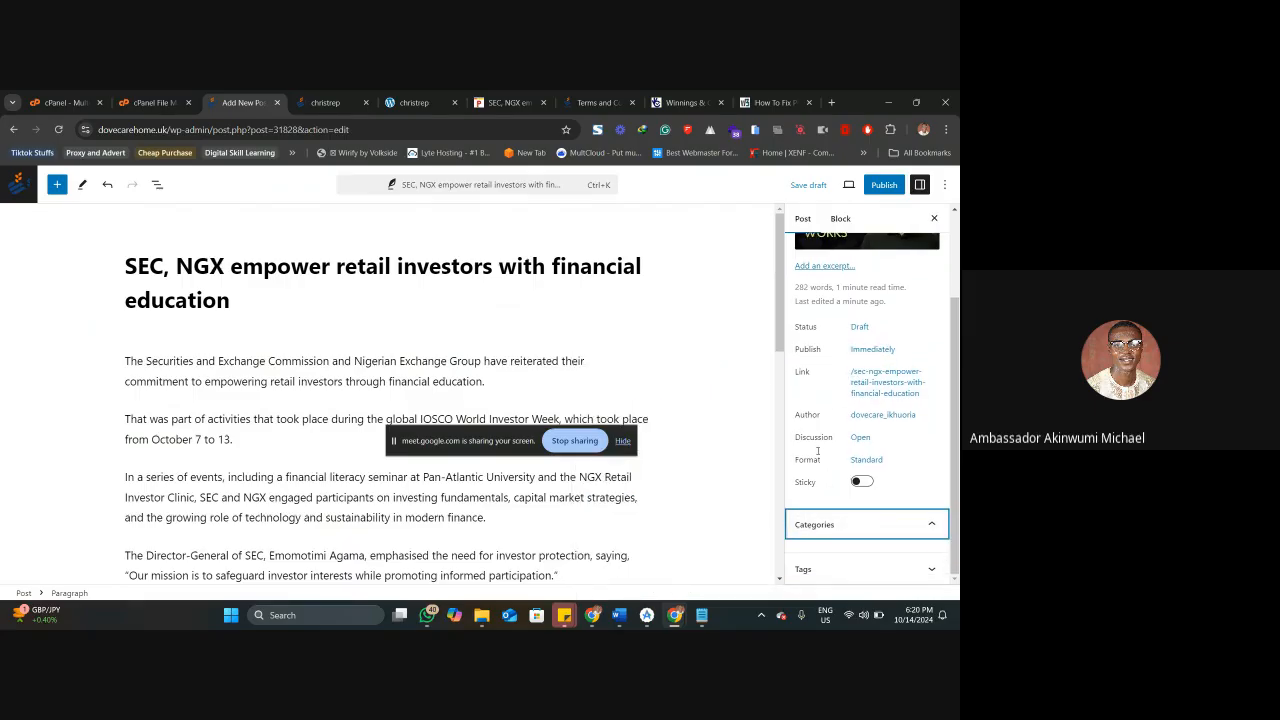
scroll(823, 482, "down", 1)
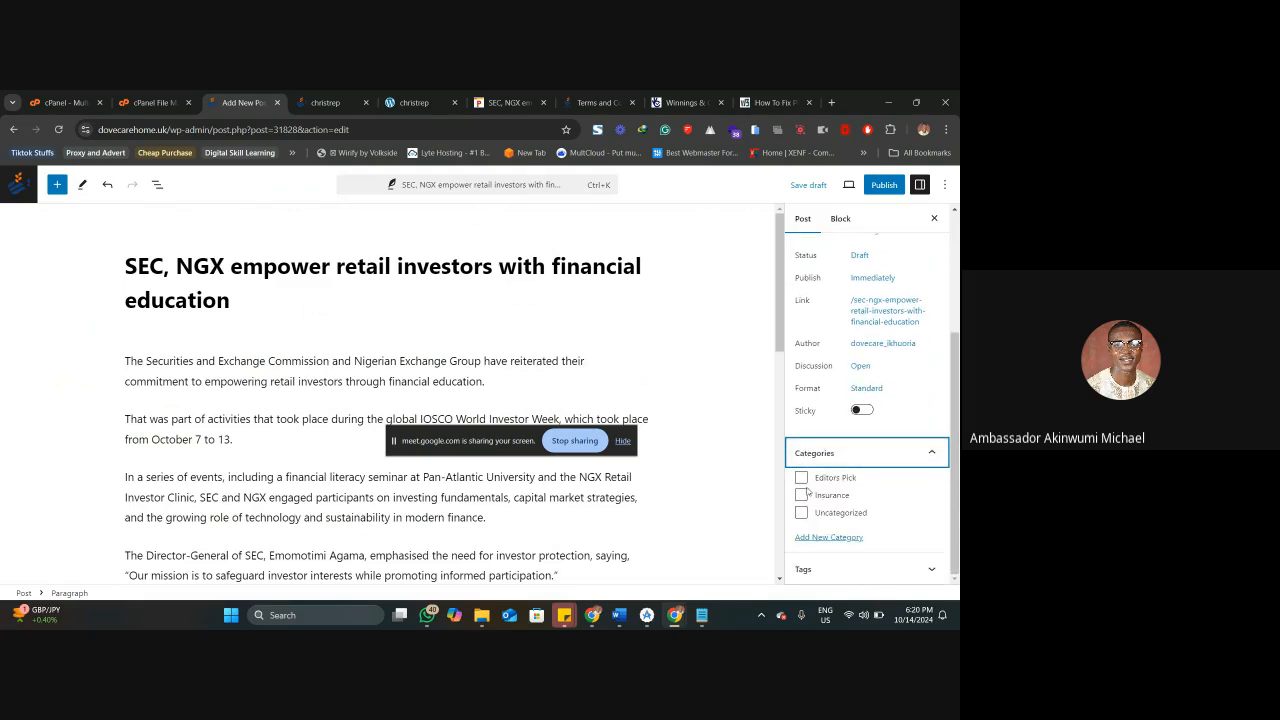
left_click(831, 538)
left_click(841, 455)
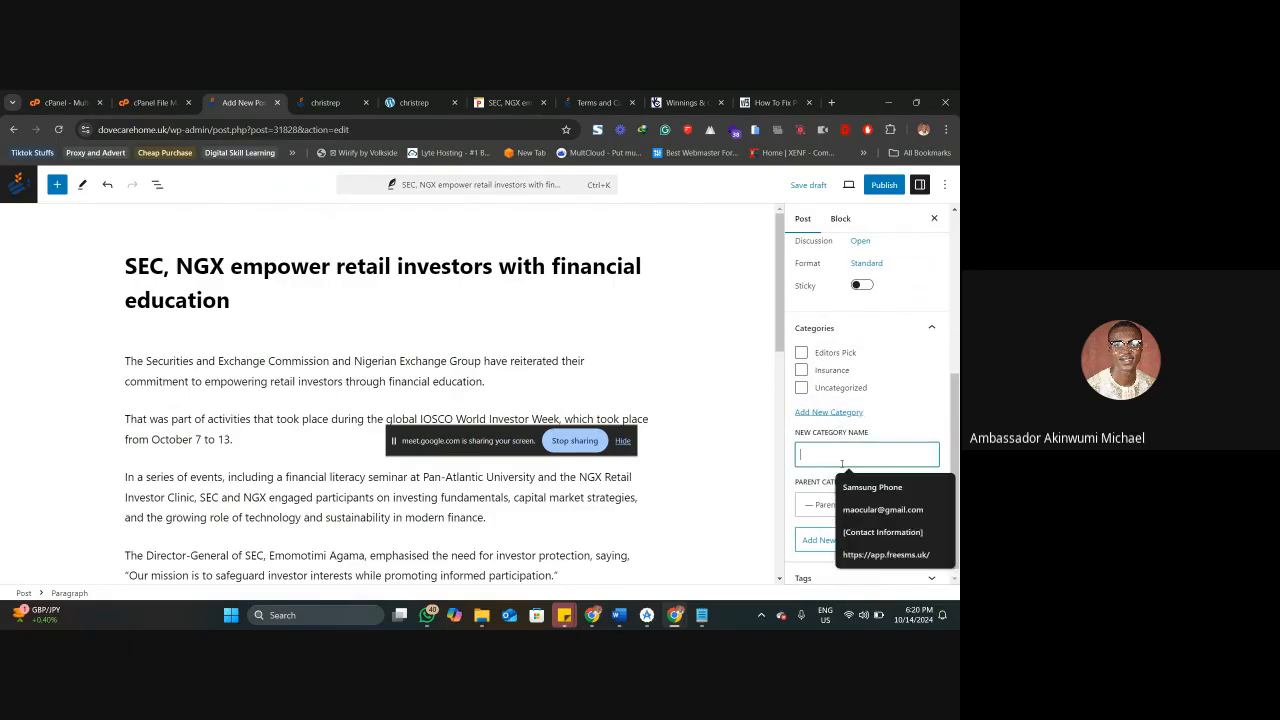
type("Di")
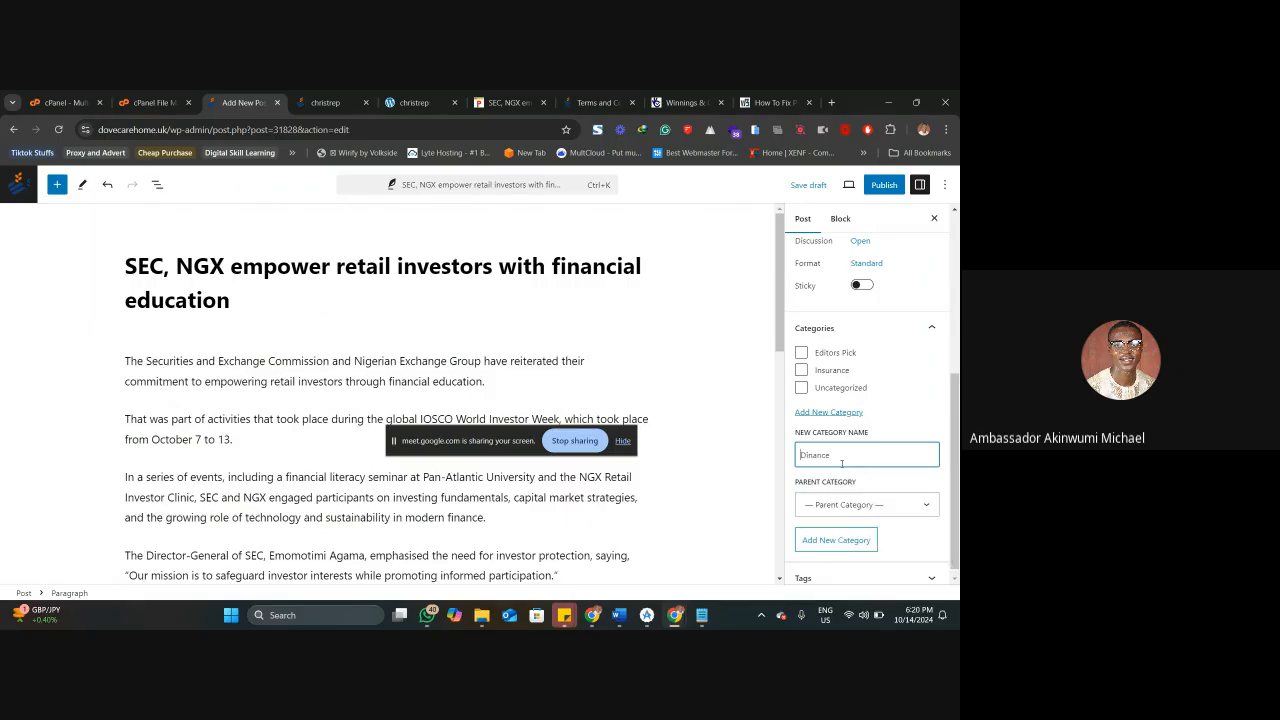
key("BackSpace")
type("F")
left_click(842, 538)
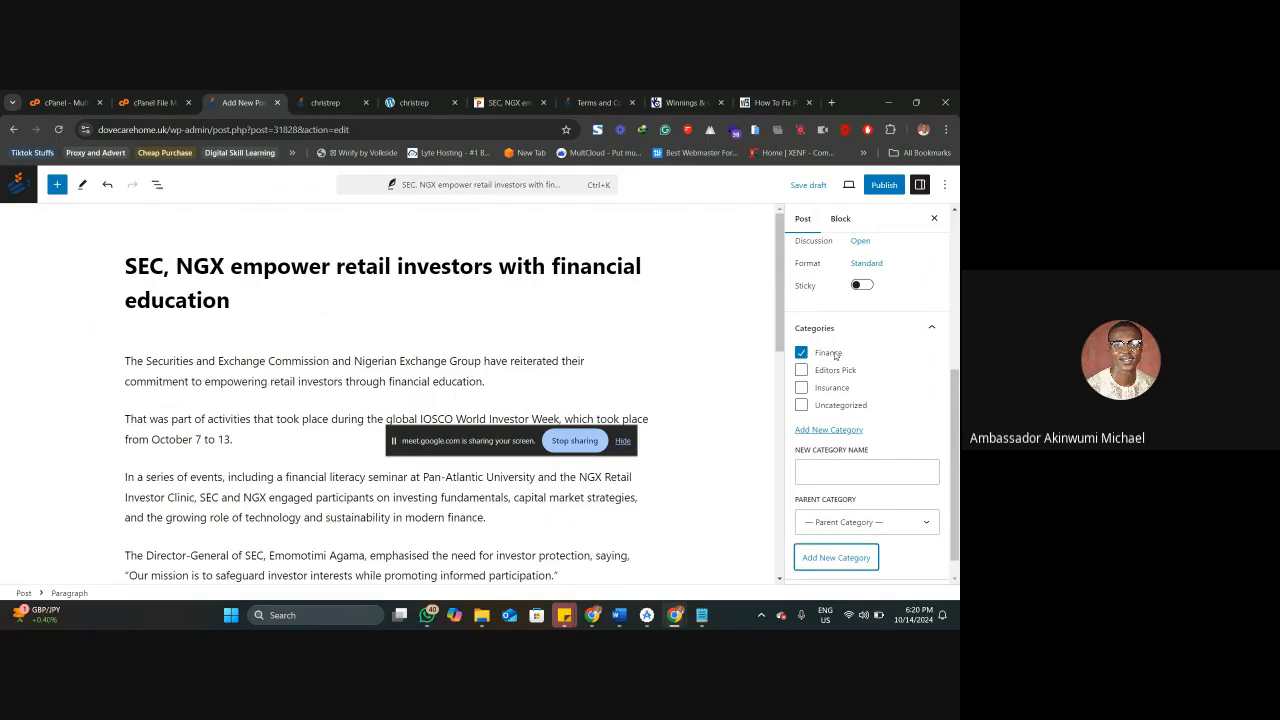
Add the words NGX and SEC from the post's title as tags of the post.
scroll(860, 400, "down", 3)
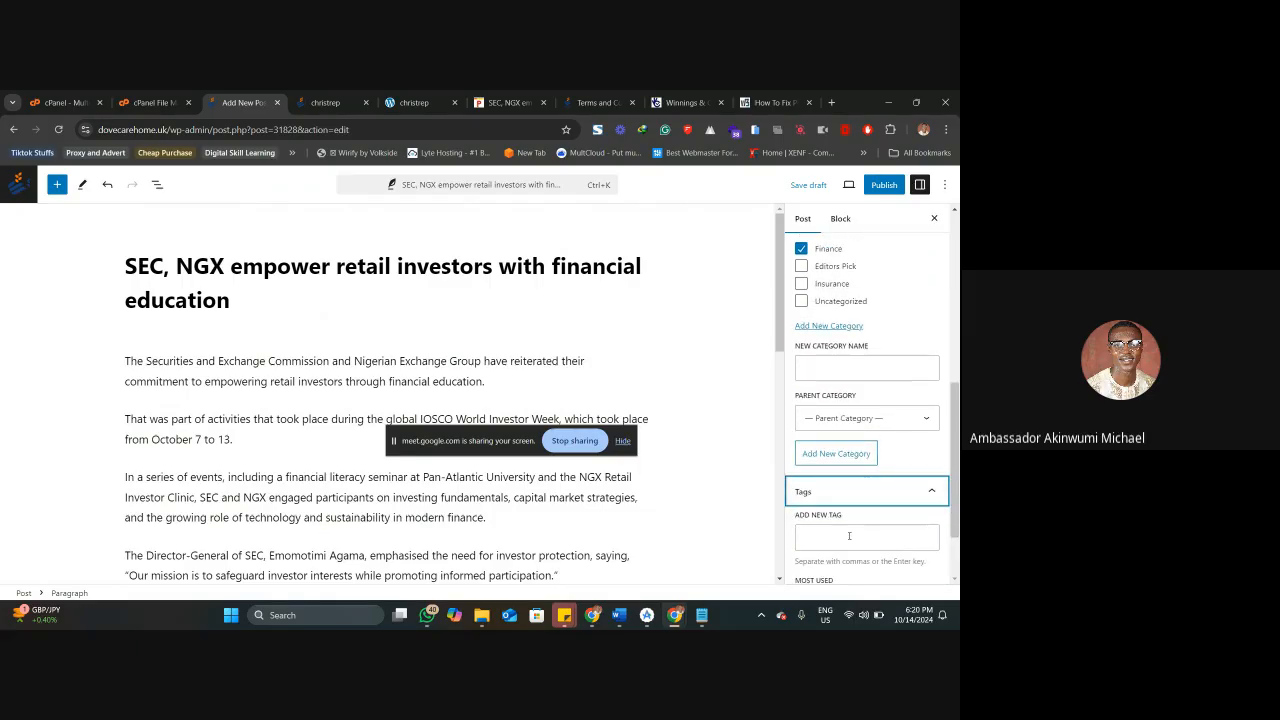
left_click(849, 536)
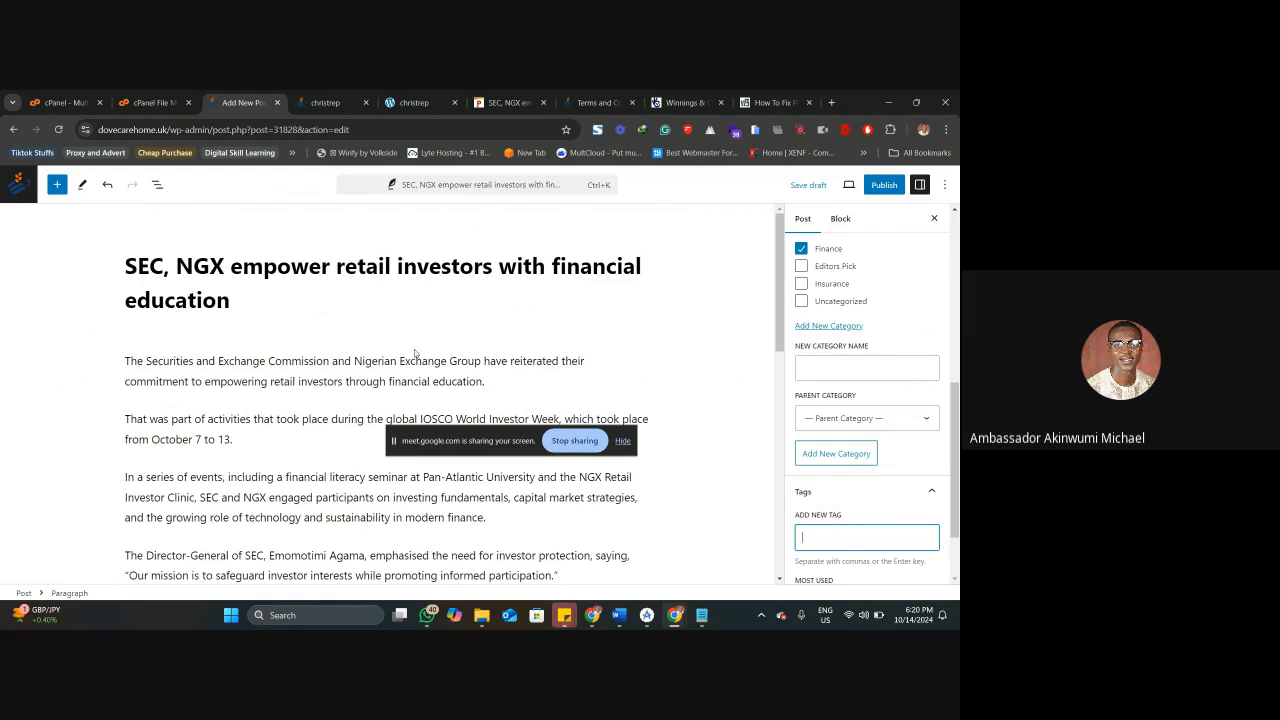
double_click(203, 267)
key("ctrl+c")
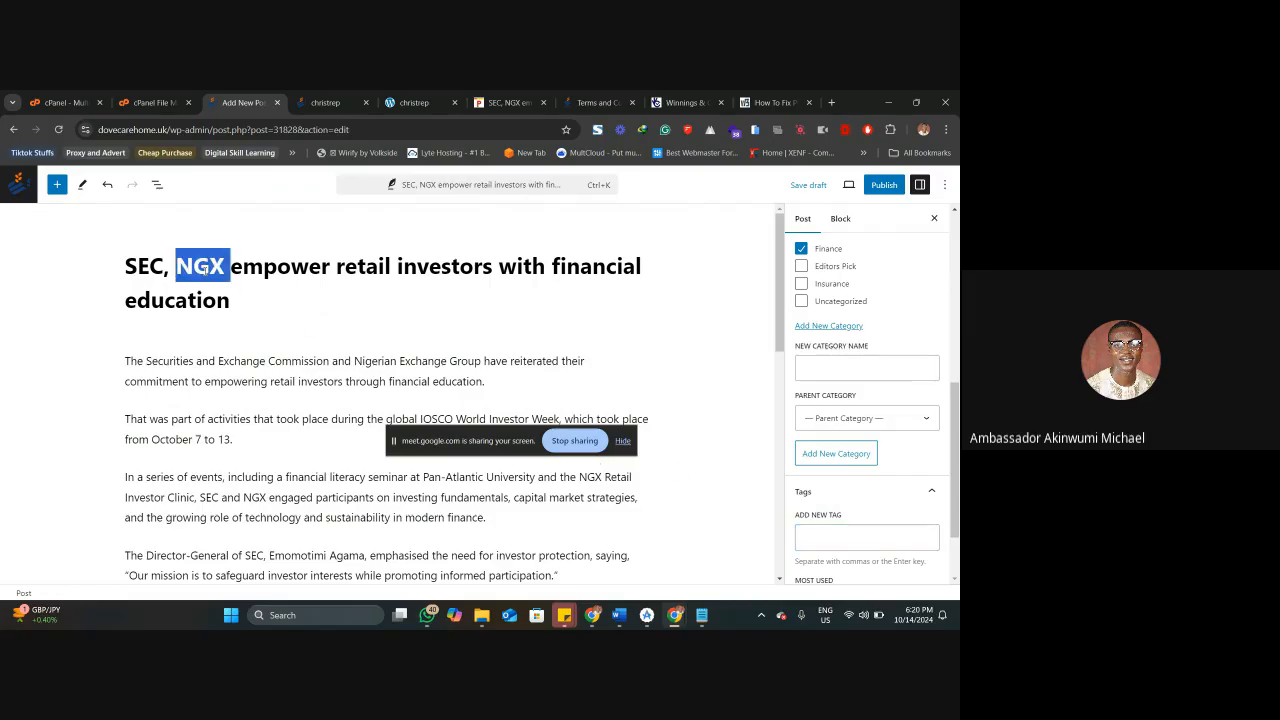
left_click(845, 538)
key("ctrl+v")
key("Return")
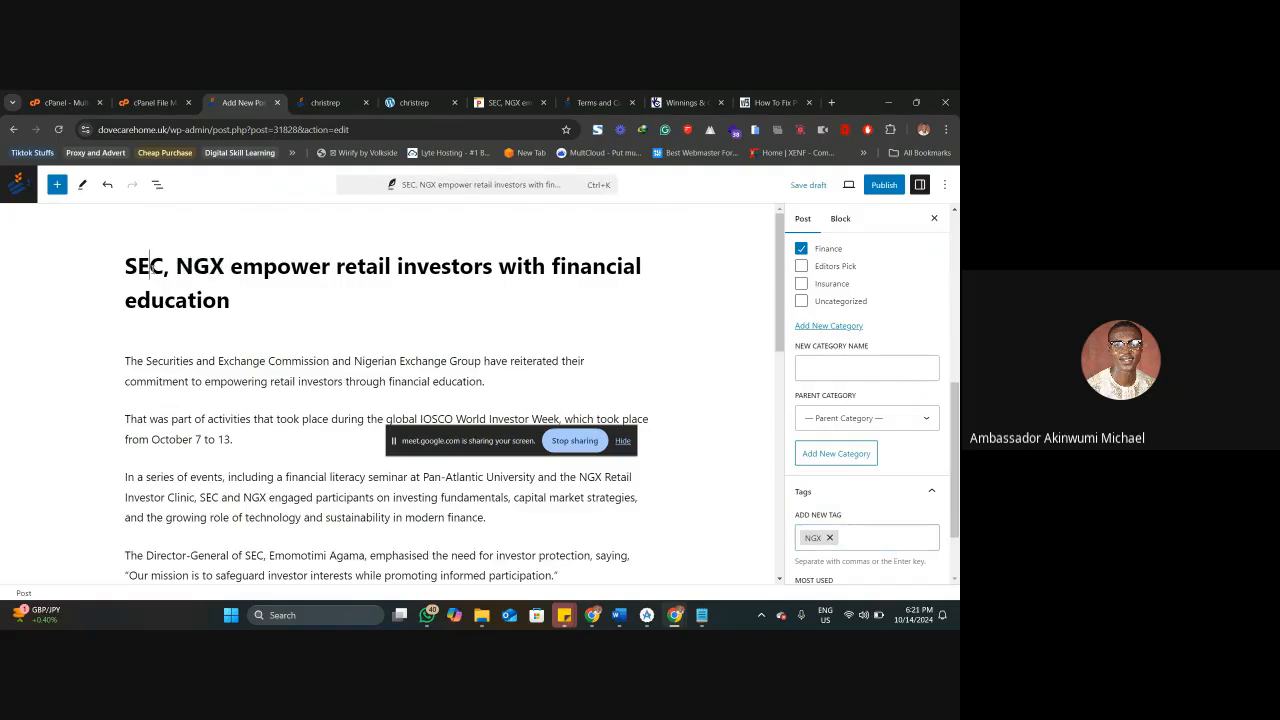
double_click(153, 269)
key("ctrl+c")
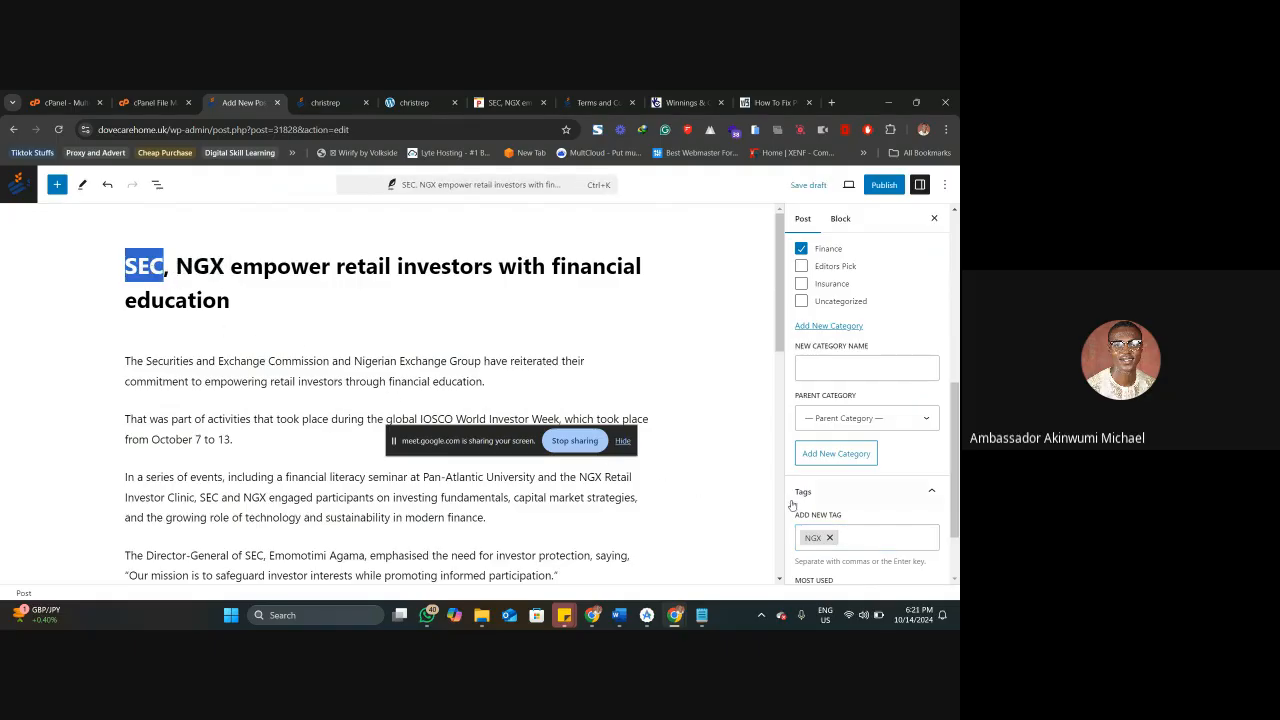
left_click(857, 540)
key("ctrl+v")
key("Return")
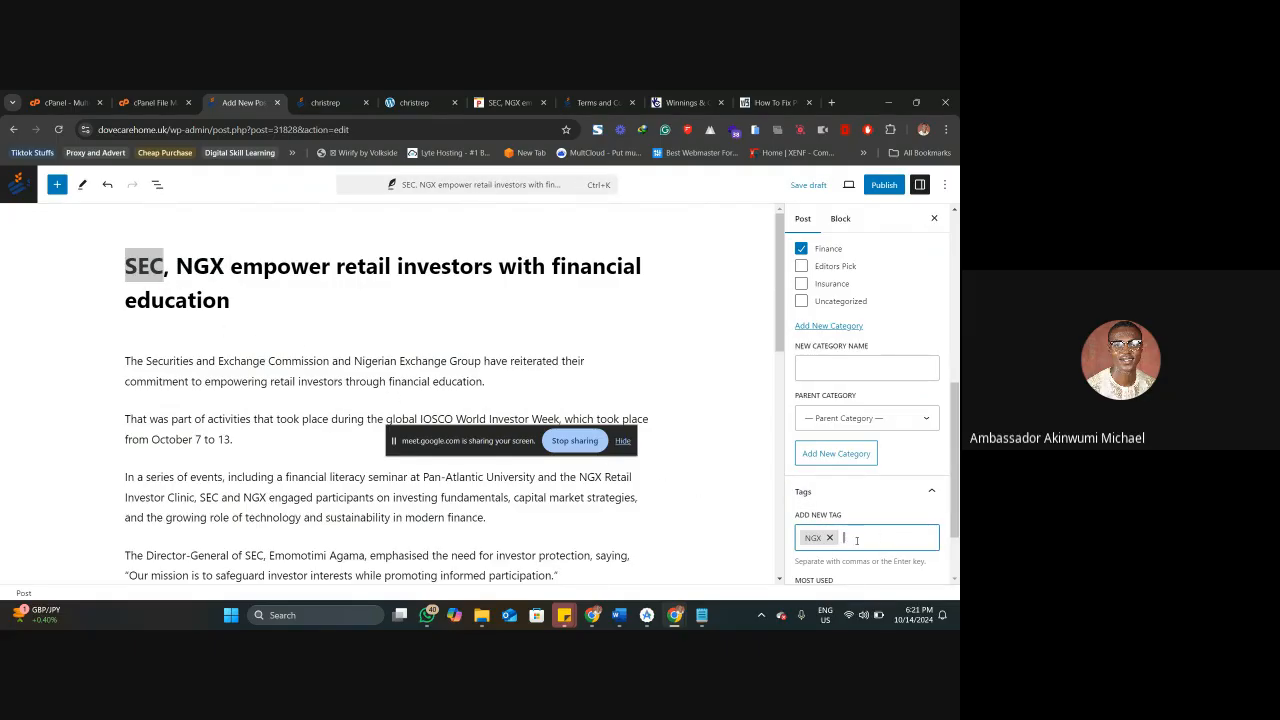
key("ctrl+v")
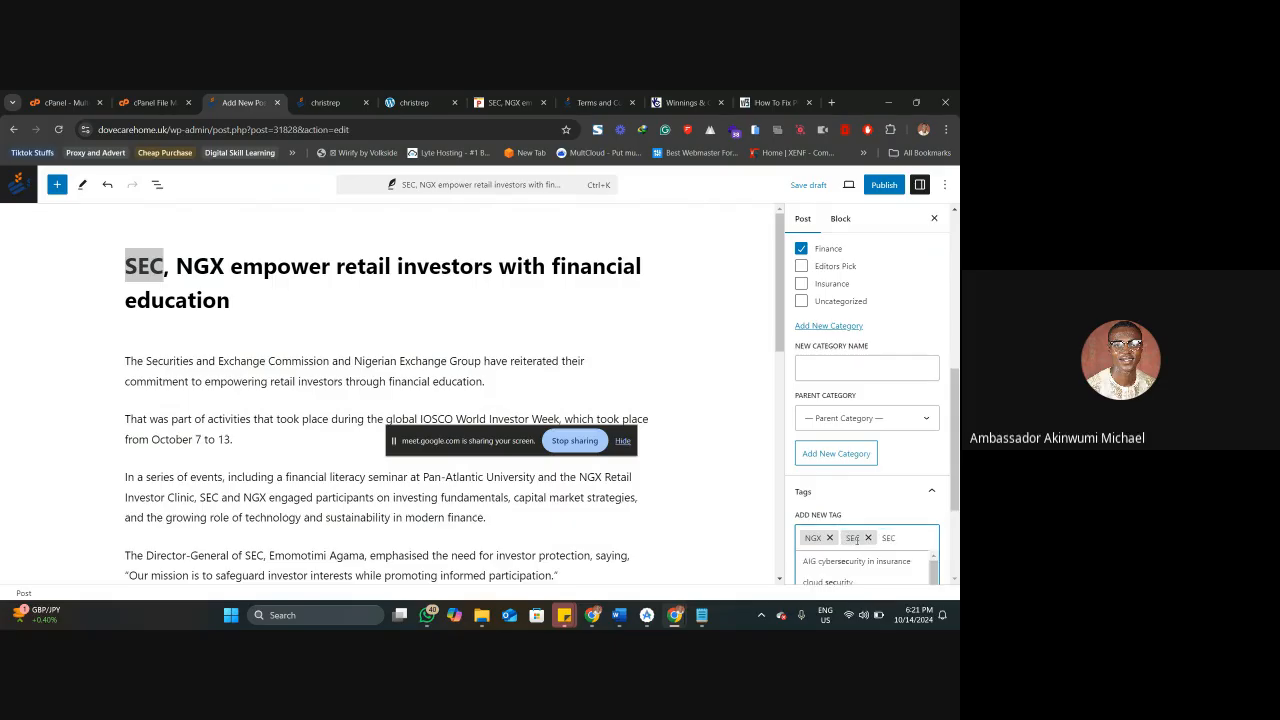
key("Return")
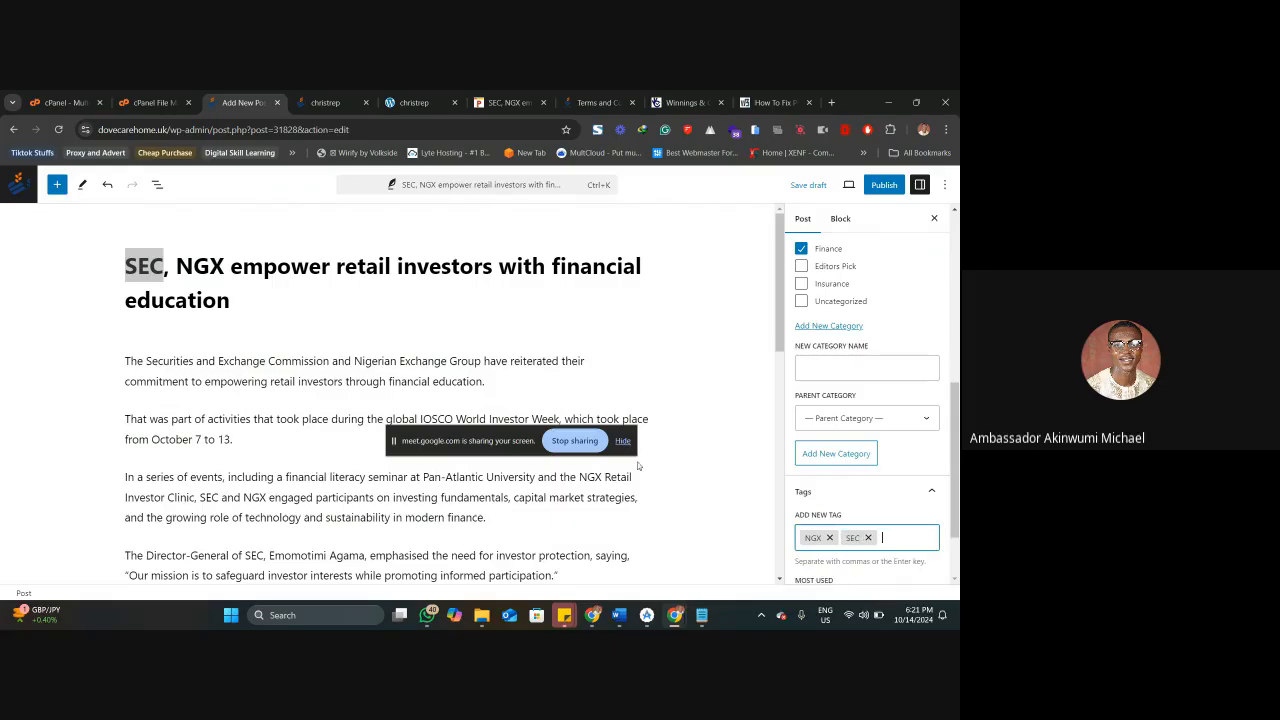
Add the title phrases "retail investors" and "financial education" as two more tags of the post.
left_click_drag(335, 266, 490, 264)
key("ctrl+c")
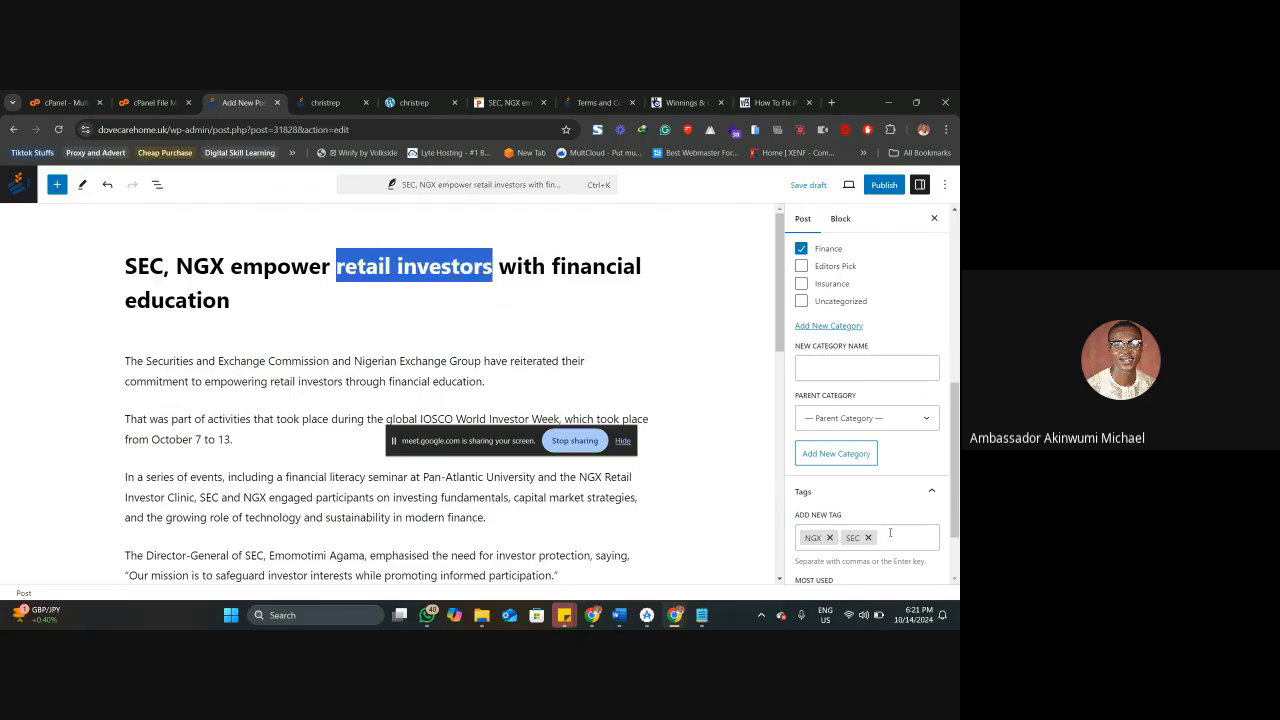
left_click(890, 537)
key("ctrl+v")
key("Return")
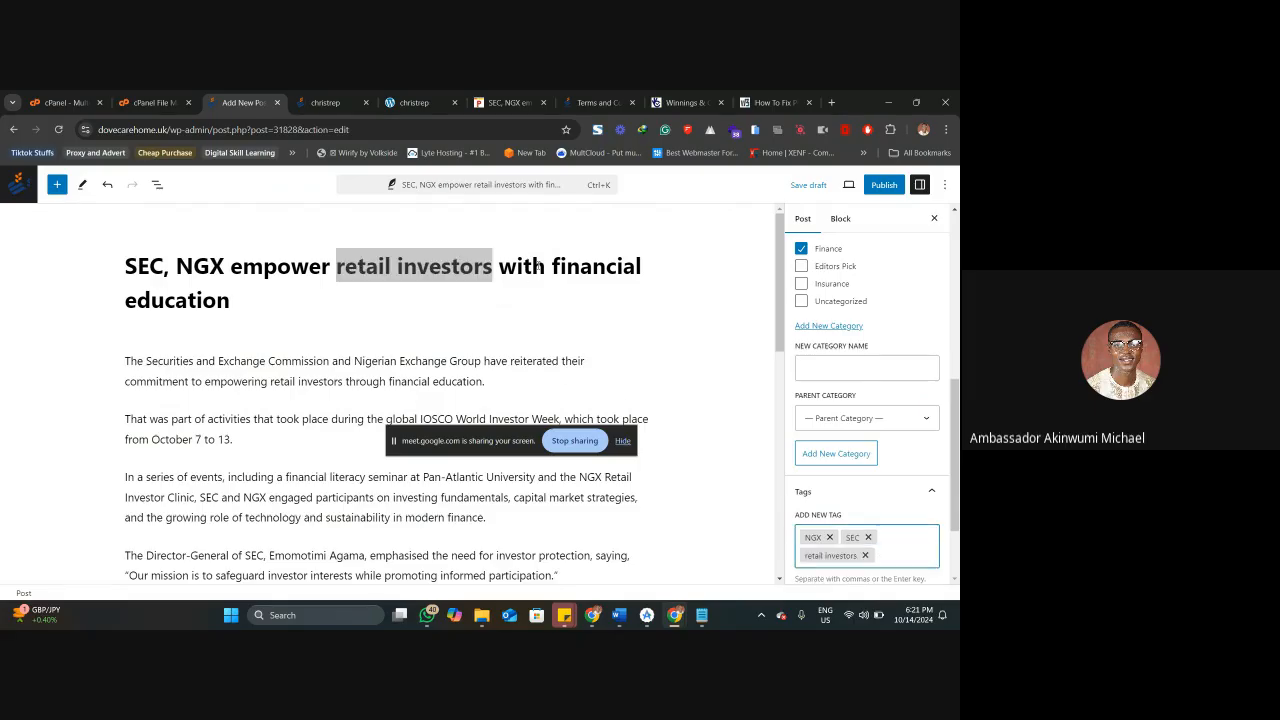
key("BackSpace")
left_click_drag(550, 266, 506, 298)
key("ctrl+c")
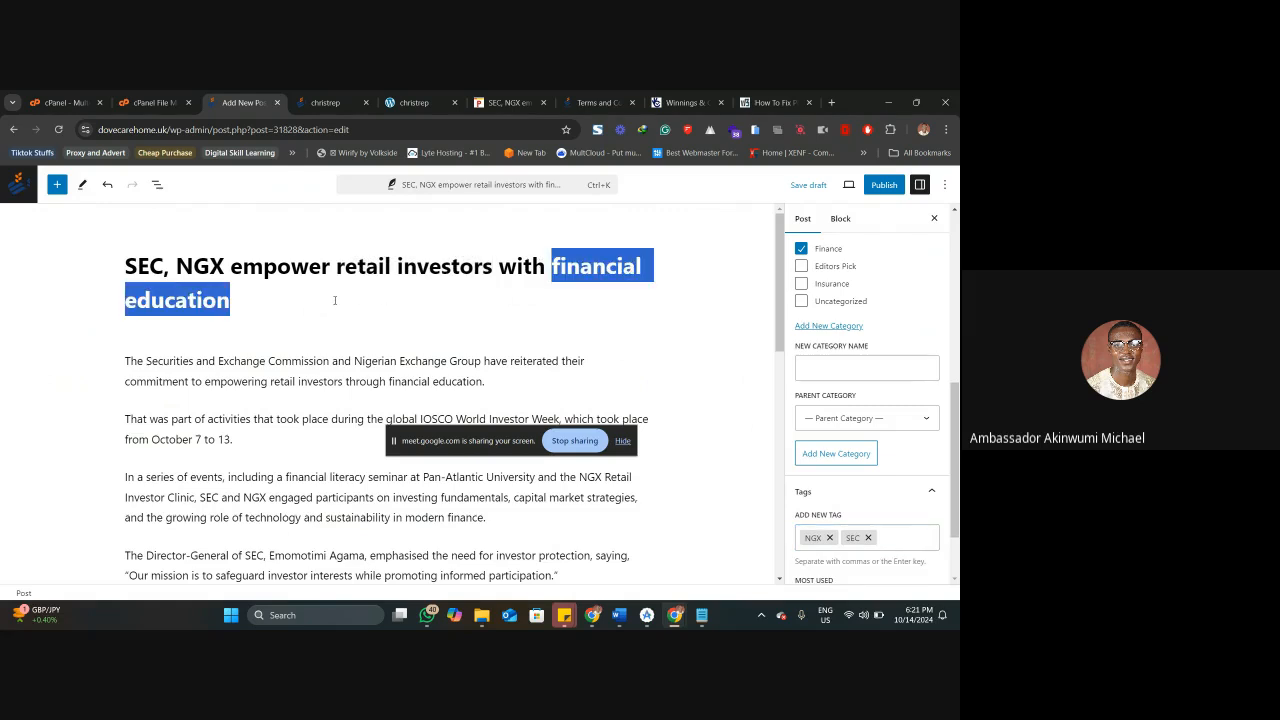
key("ctrl+z")
left_click(852, 559)
key("ctrl+v")
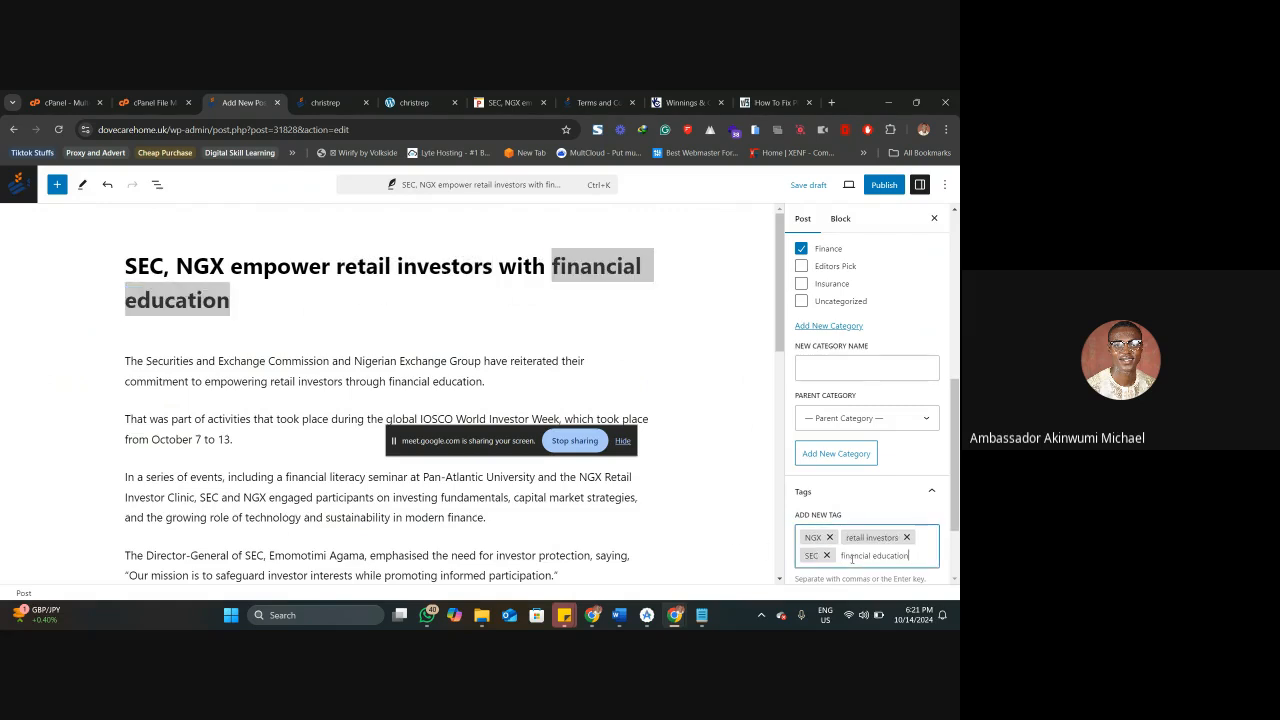
key("Return")
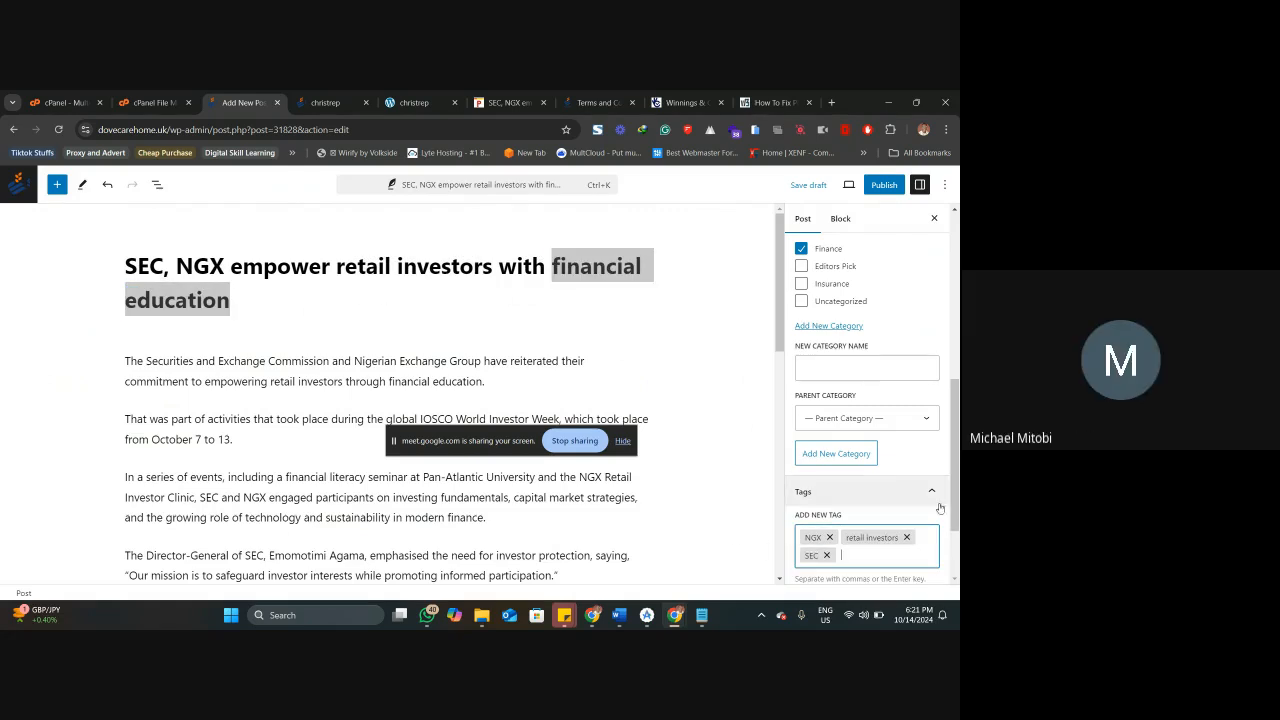
Publish the post "SEC, NGX empower retail investors with financial education" and confirm the publication.
scroll(891, 454, "up", 5)
scroll(891, 454, "up", 3)
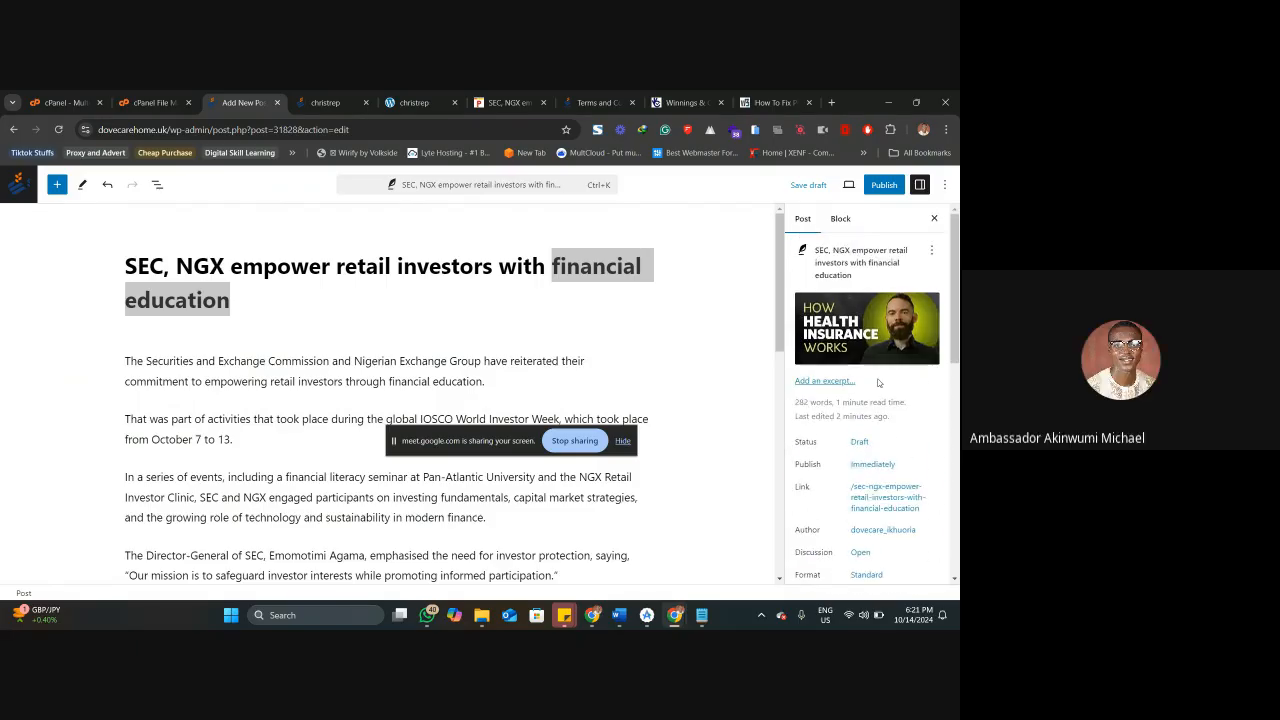
left_click(883, 189)
left_click(838, 189)
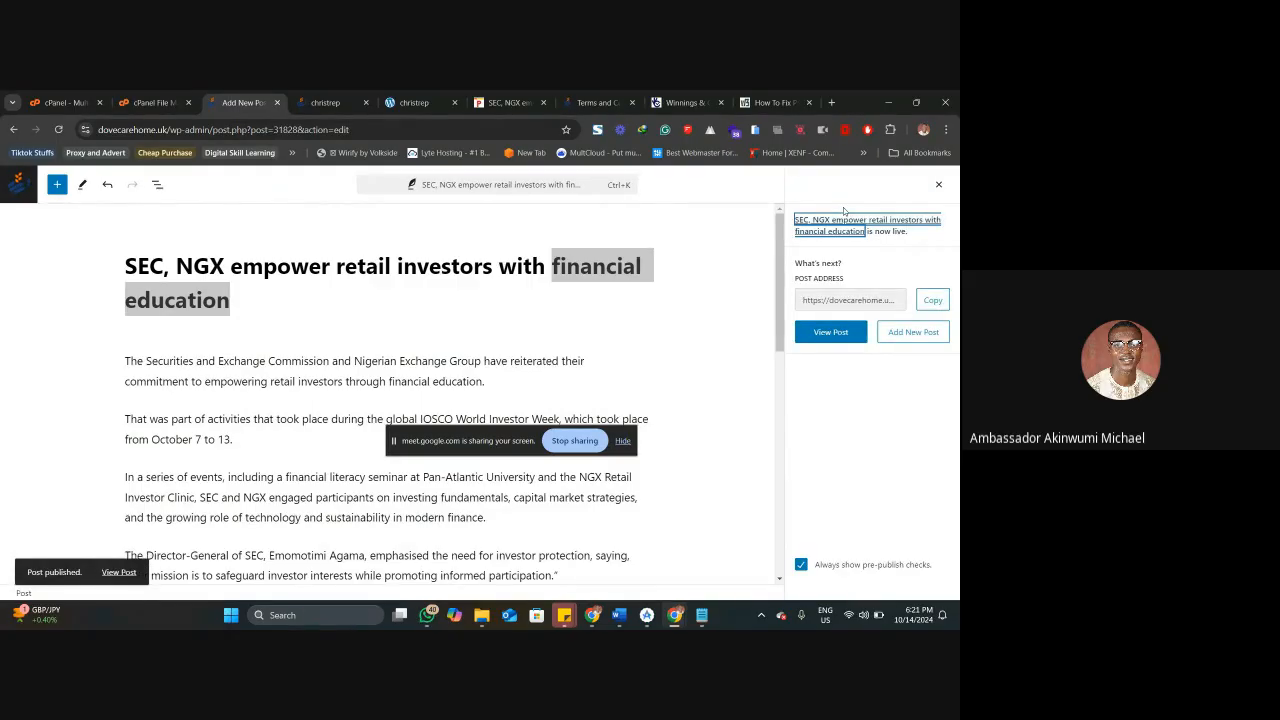
Open the live post, check its image, text and tags, and compare its web address with the Punch article's.
left_click(829, 236)
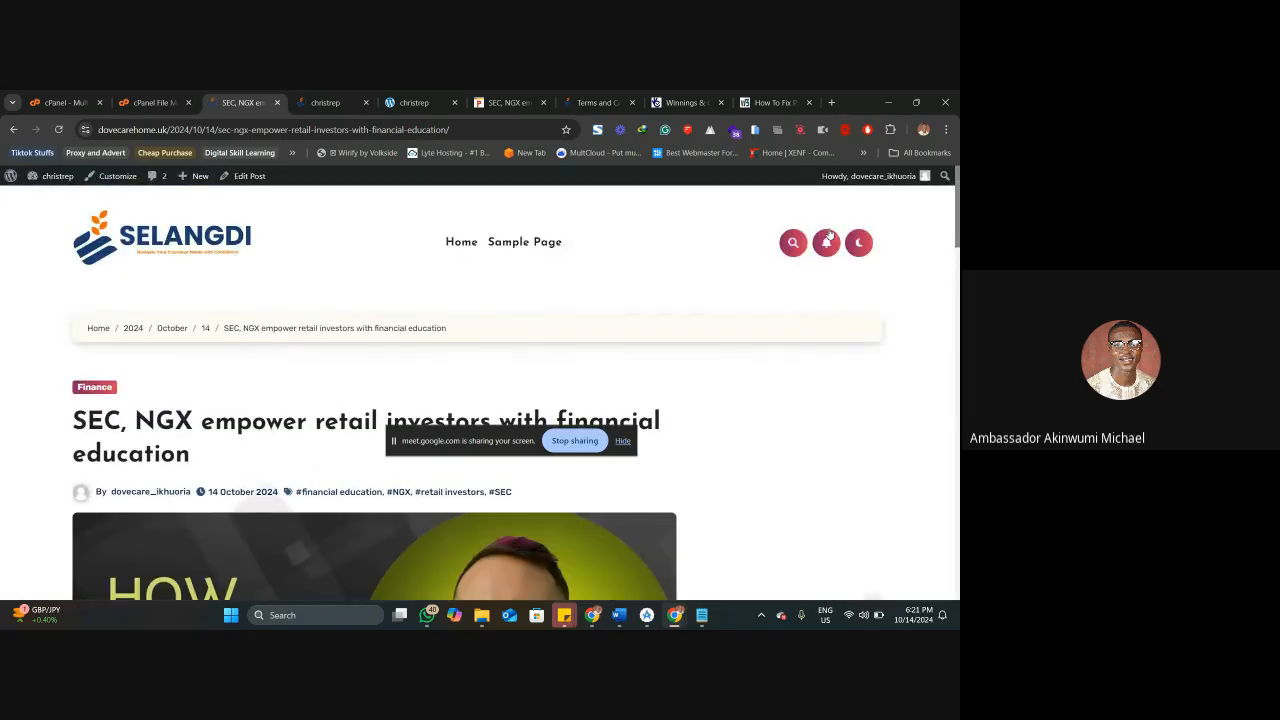
scroll(257, 330, "down", 4)
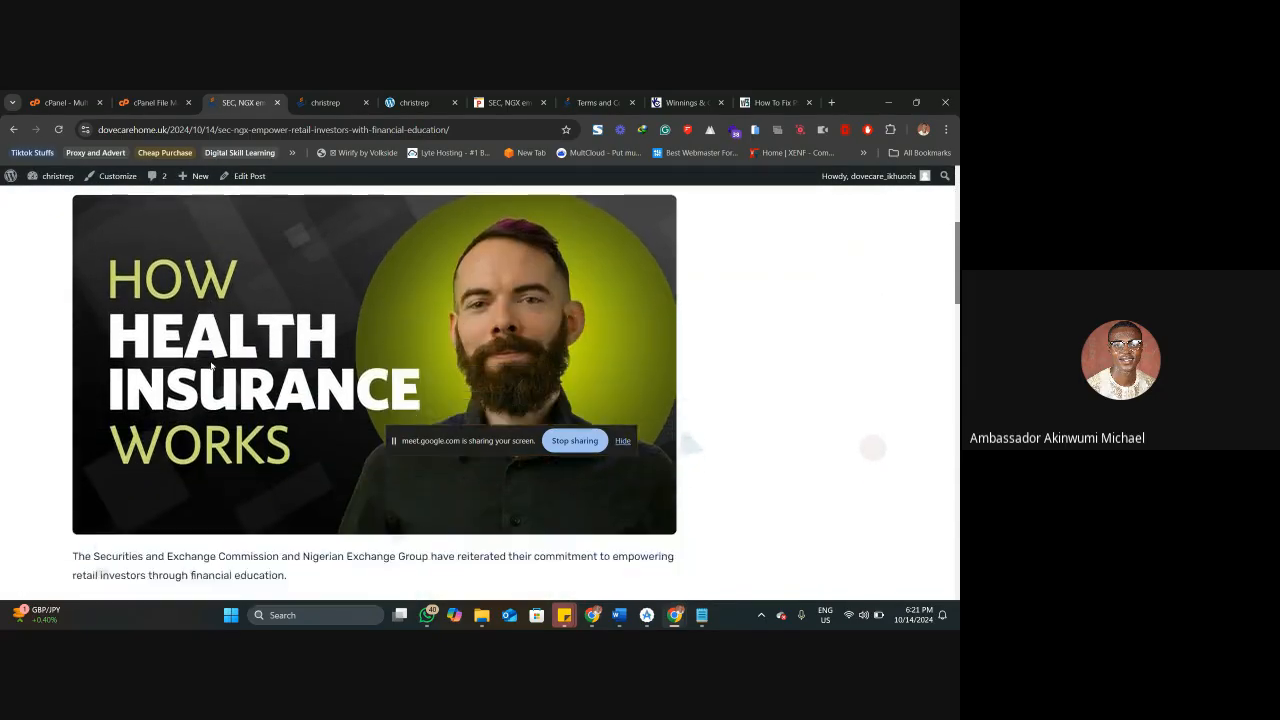
scroll(254, 300, "down", 10)
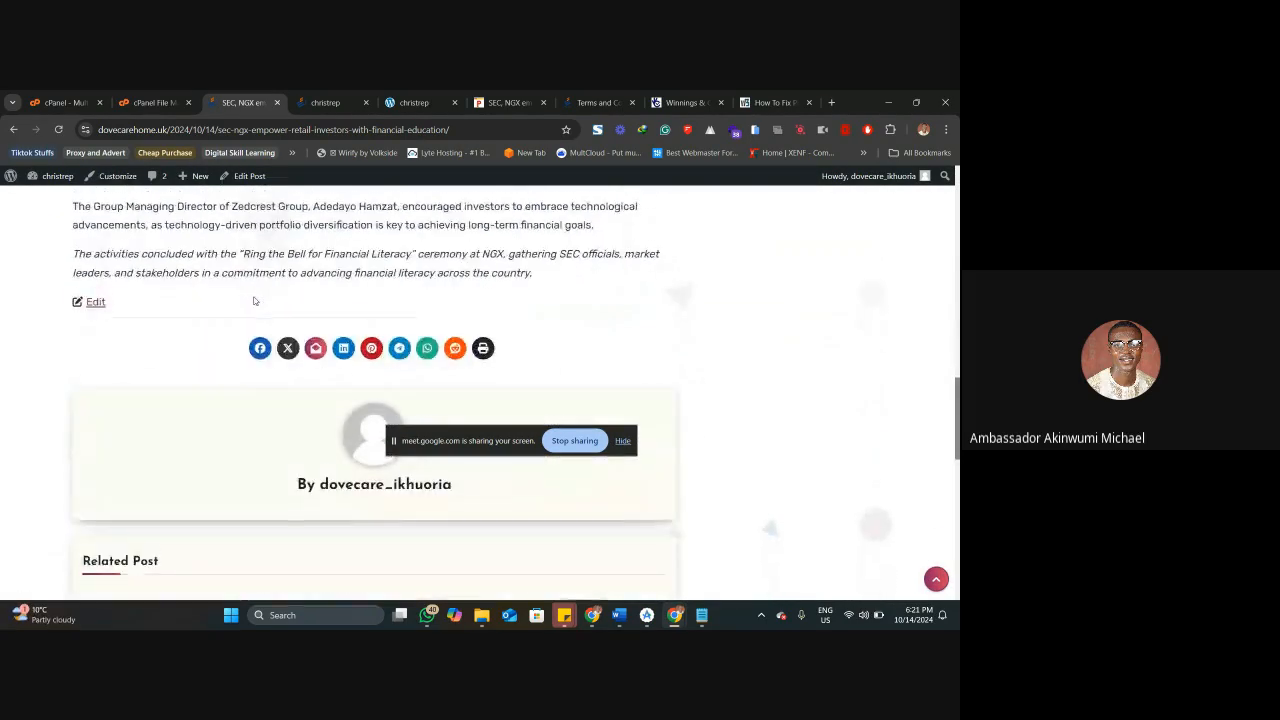
scroll(254, 300, "up", 15)
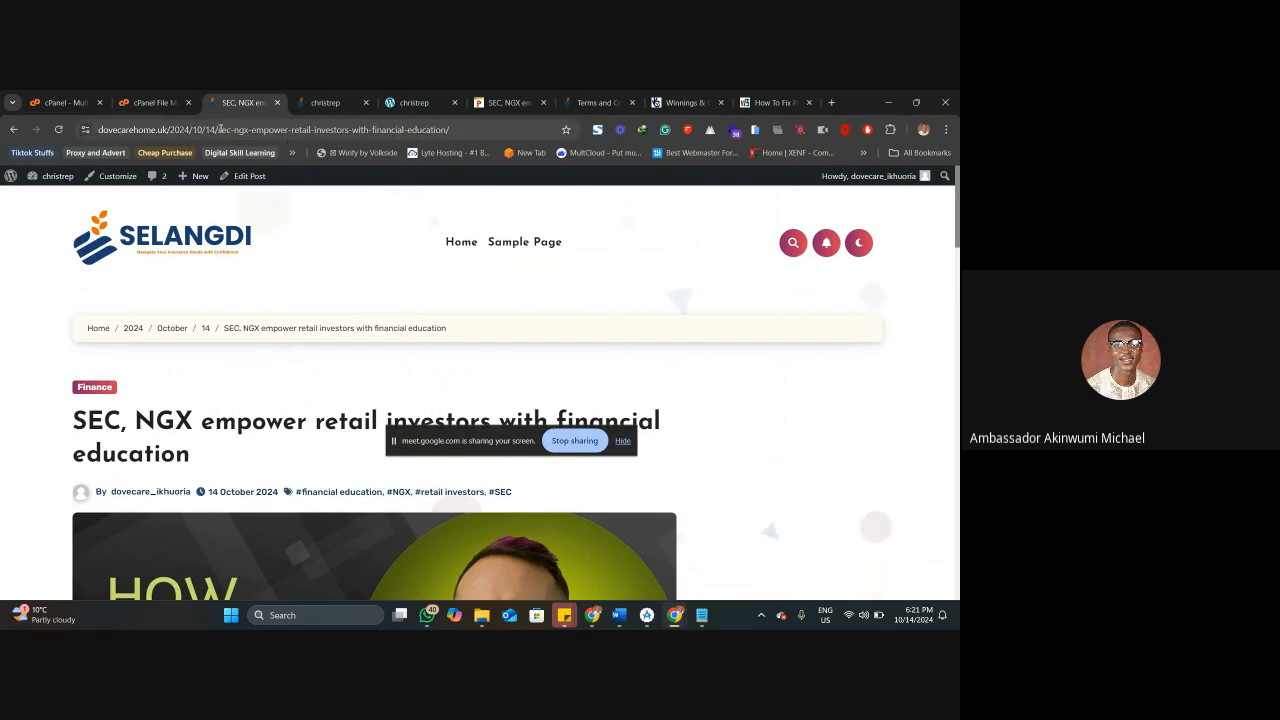
key("ctrl+Tab")
key("ctrl+Tab")
key("ctrl+Tab")
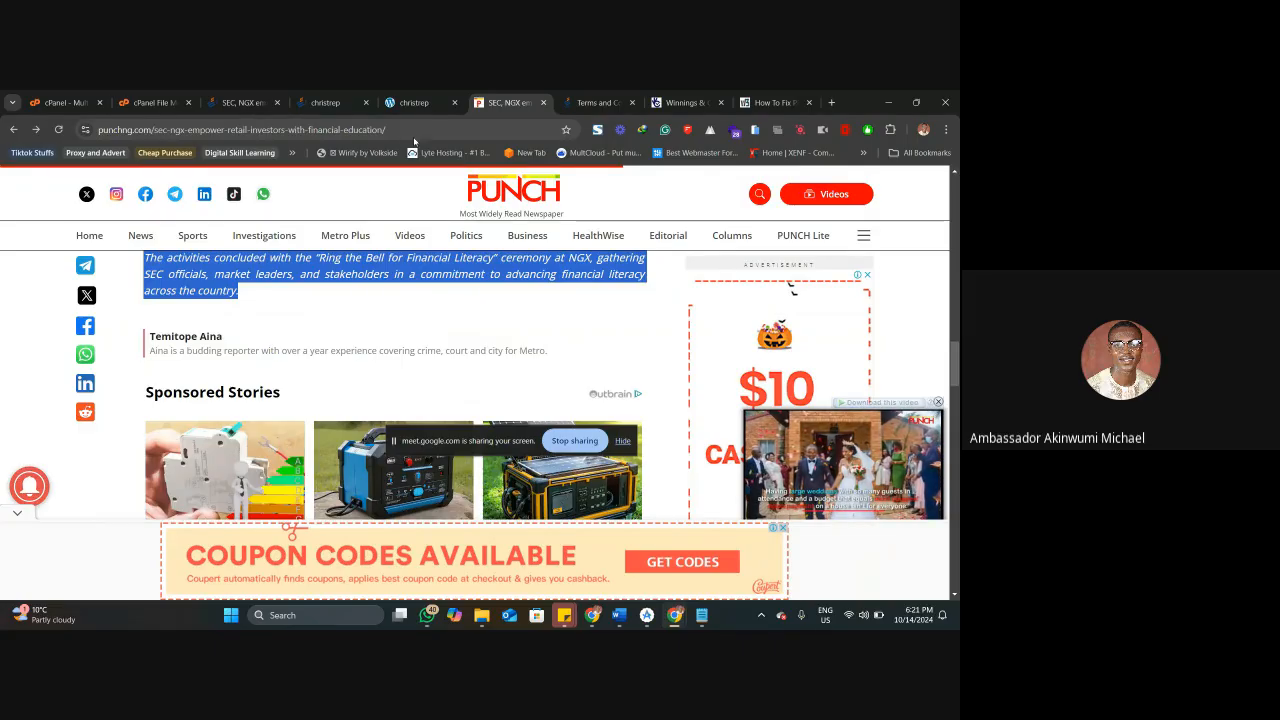
left_click(327, 100)
left_click(240, 102)
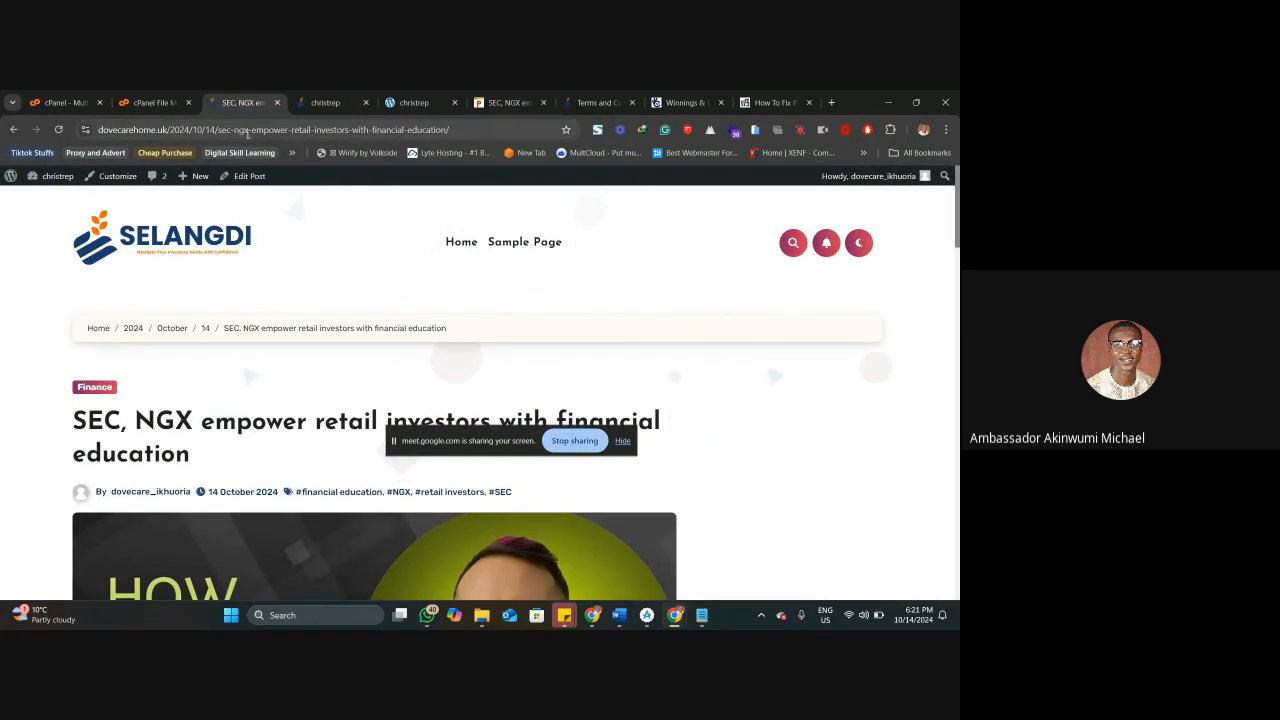
Set the site's permalink structure to Post name and save the change.
mouse_move(55, 178)
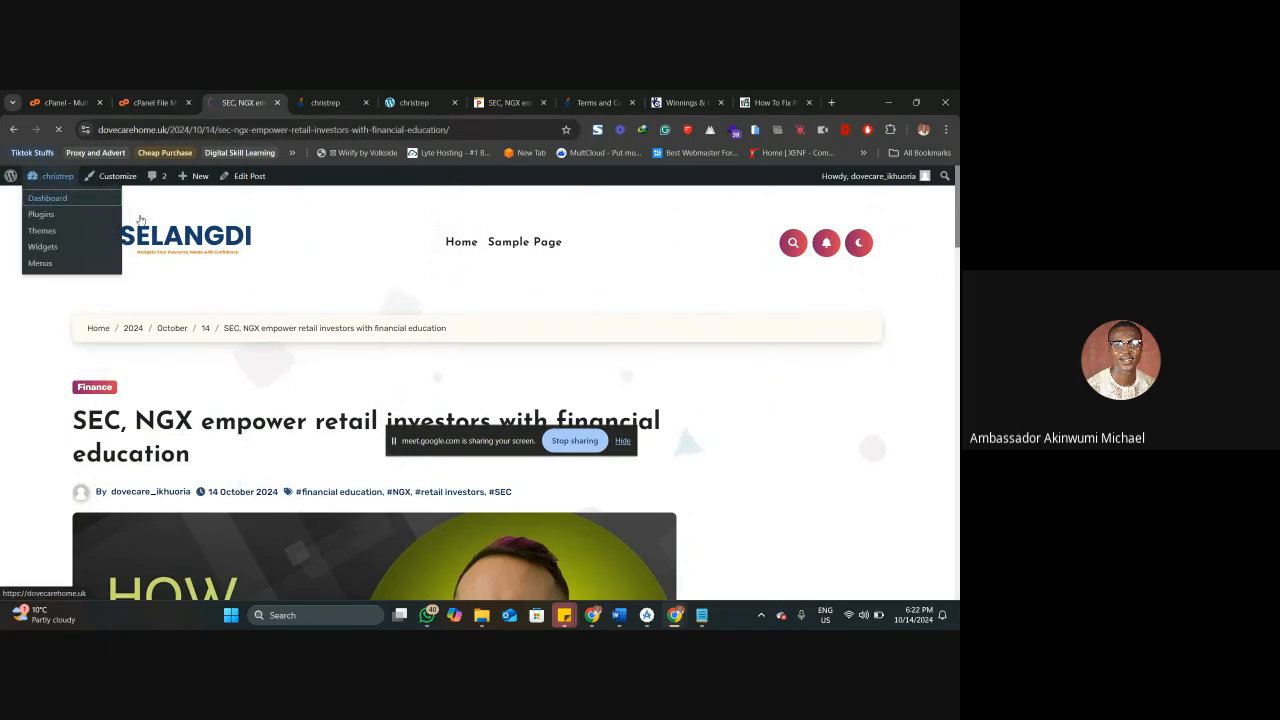
left_click(50, 198)
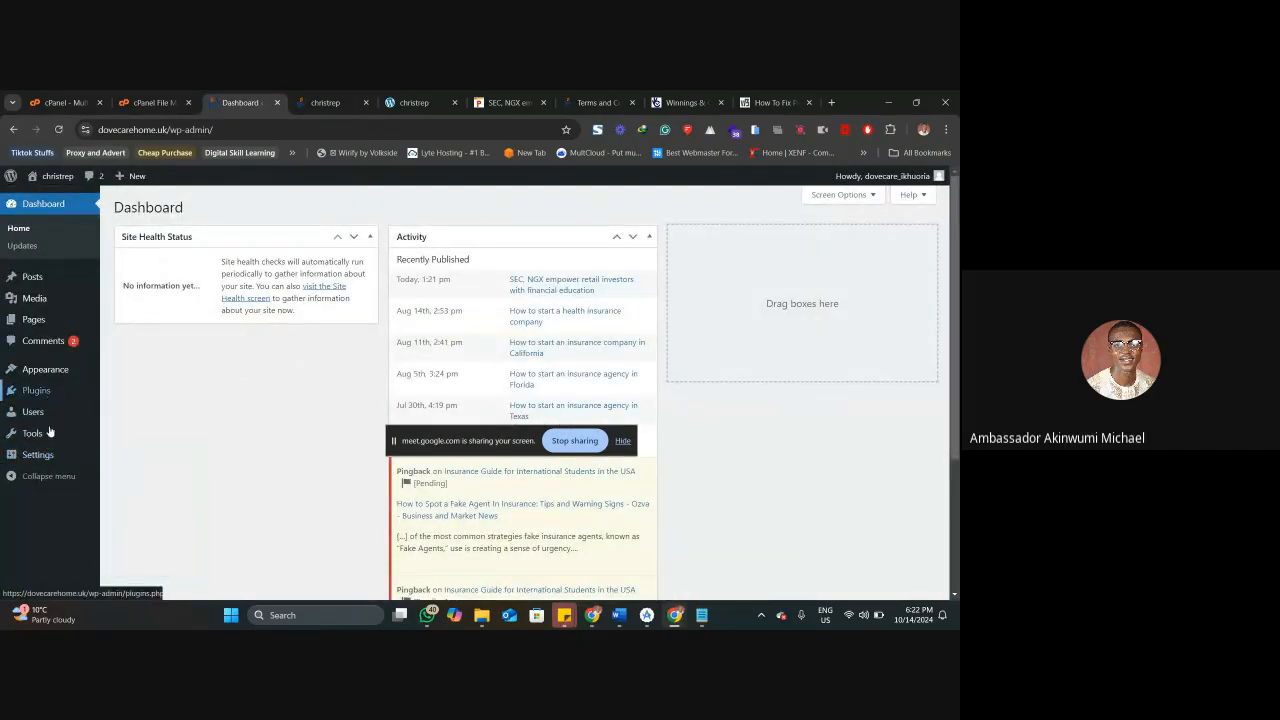
mouse_move(48, 455)
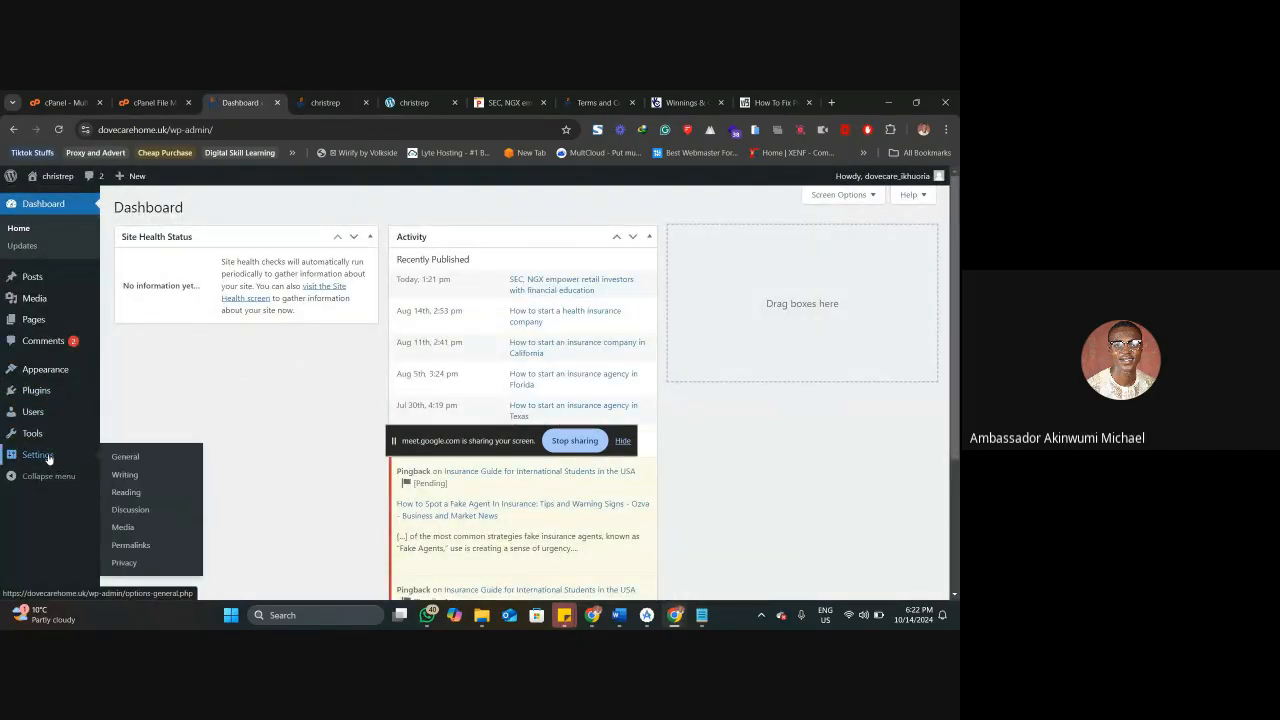
left_click(153, 496)
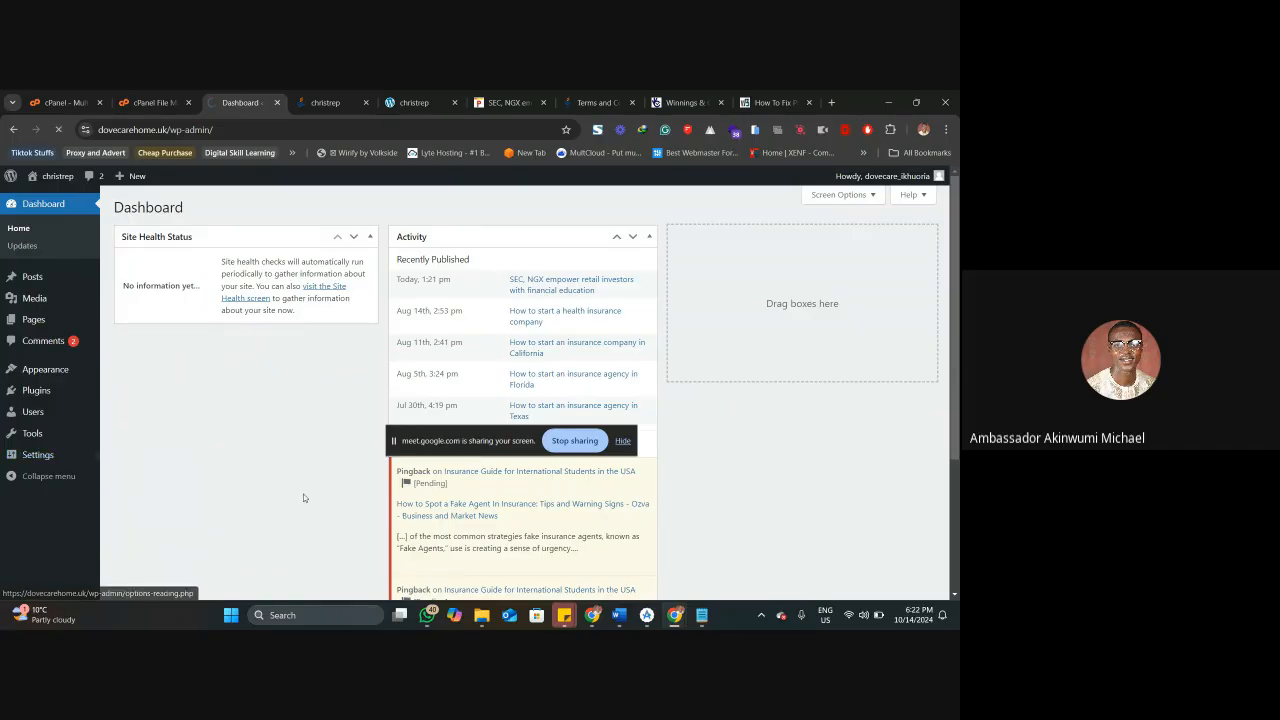
scroll(300, 490, "down", 3)
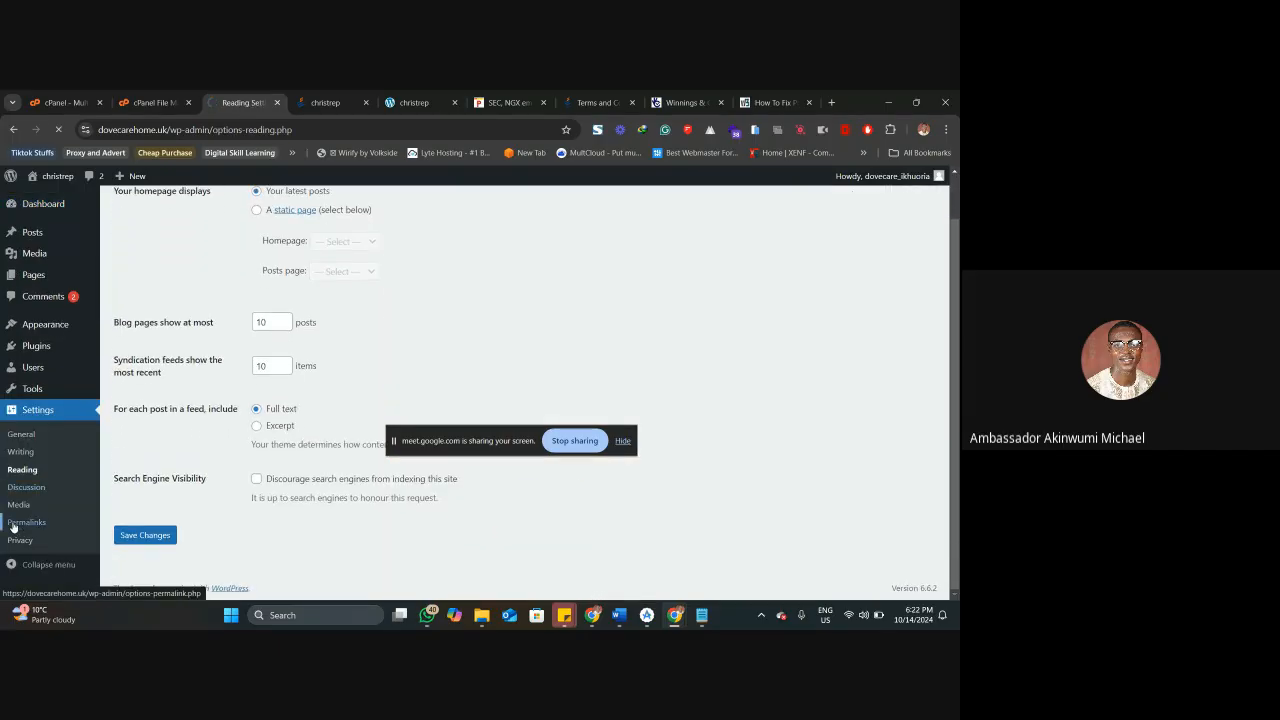
scroll(258, 395, "down", 2)
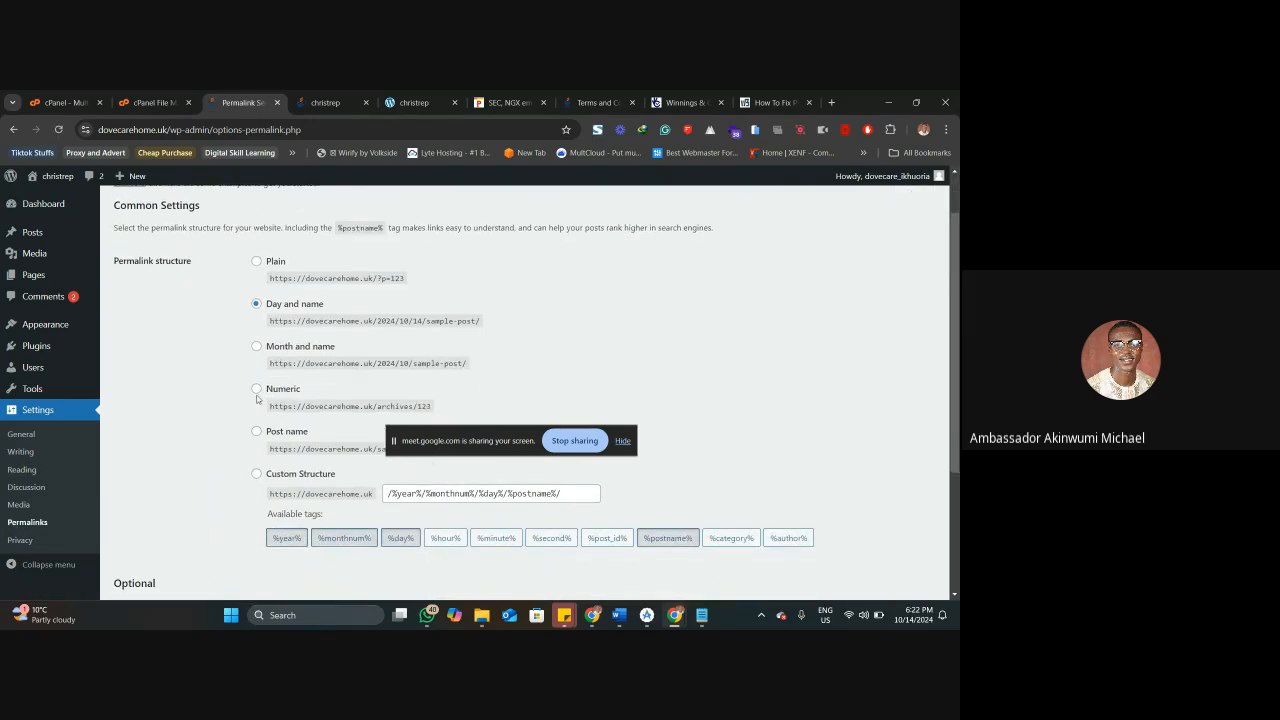
left_click(257, 432)
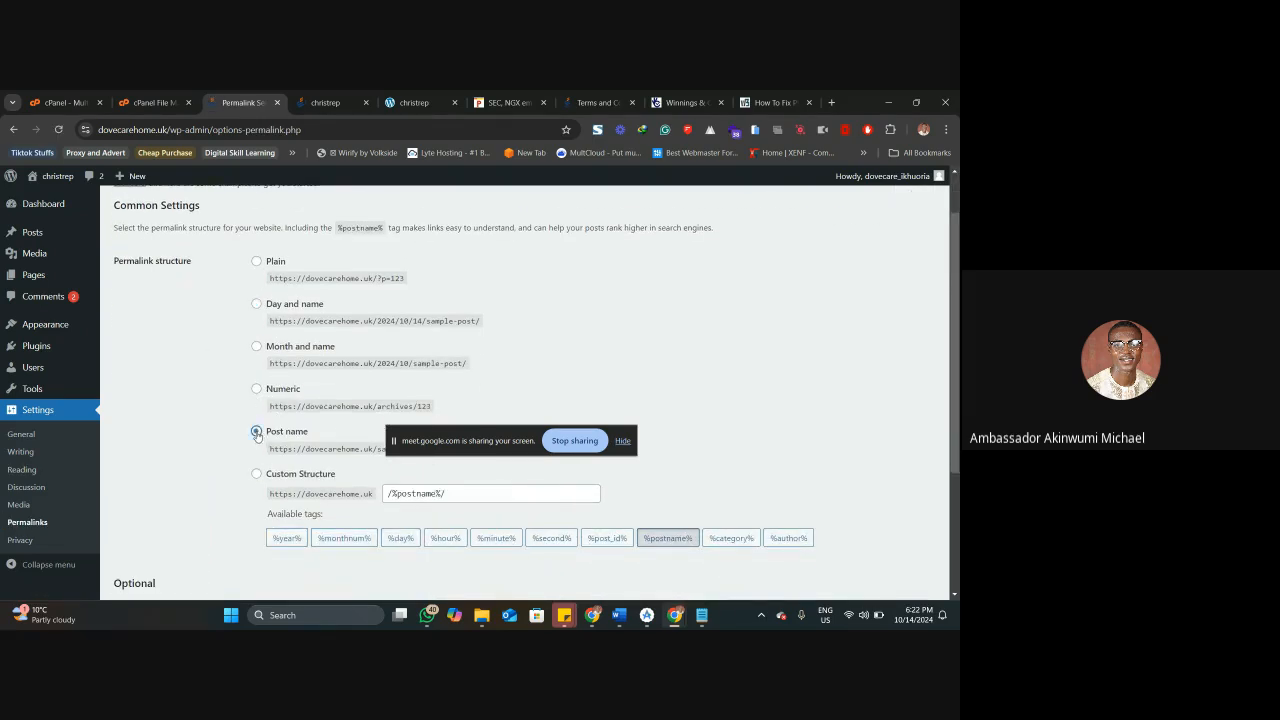
scroll(266, 390, "down", 2)
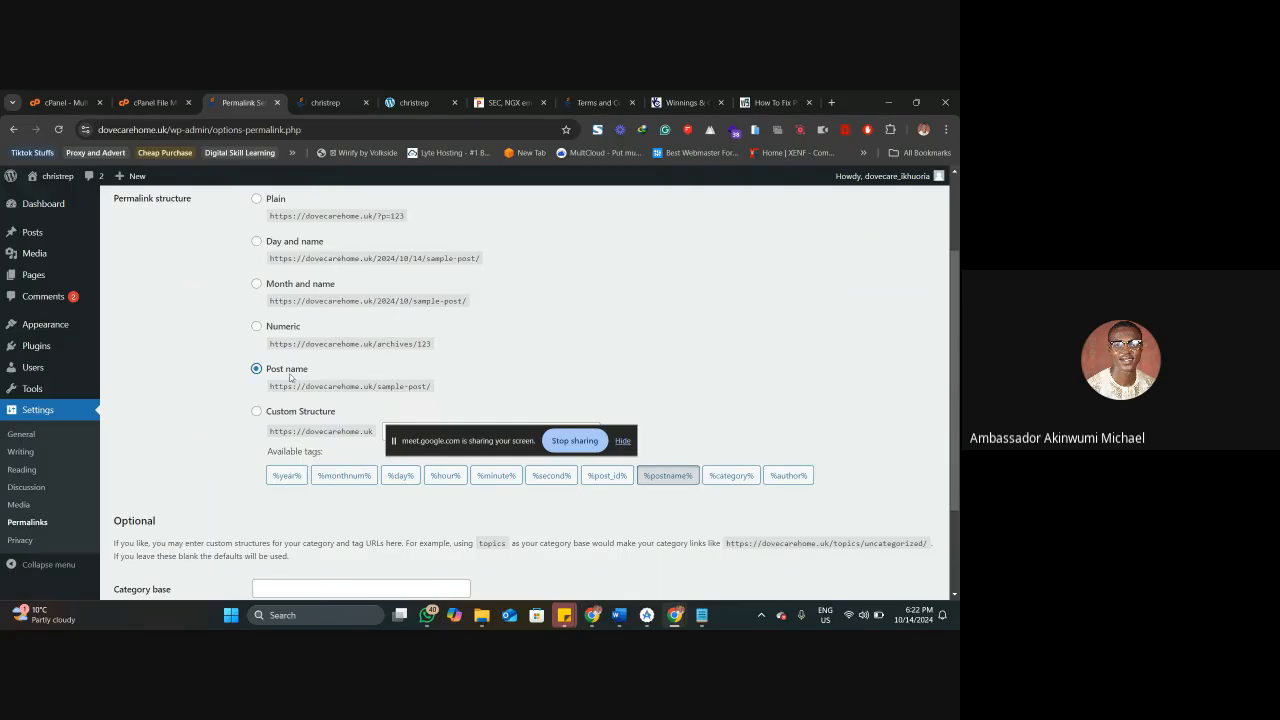
scroll(291, 376, "down", 3)
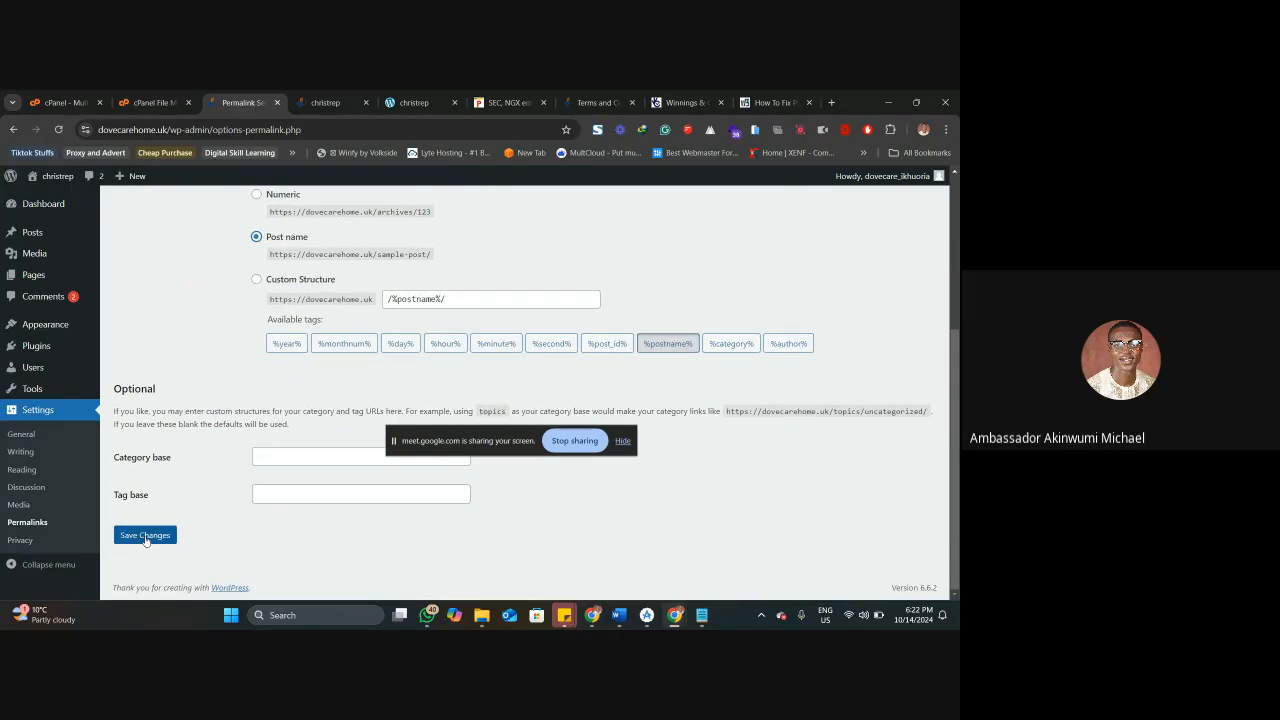
left_click(146, 536)
Reload the site's home page, open the SEC, NGX post from it, and check its web address and content.
left_click(325, 102)
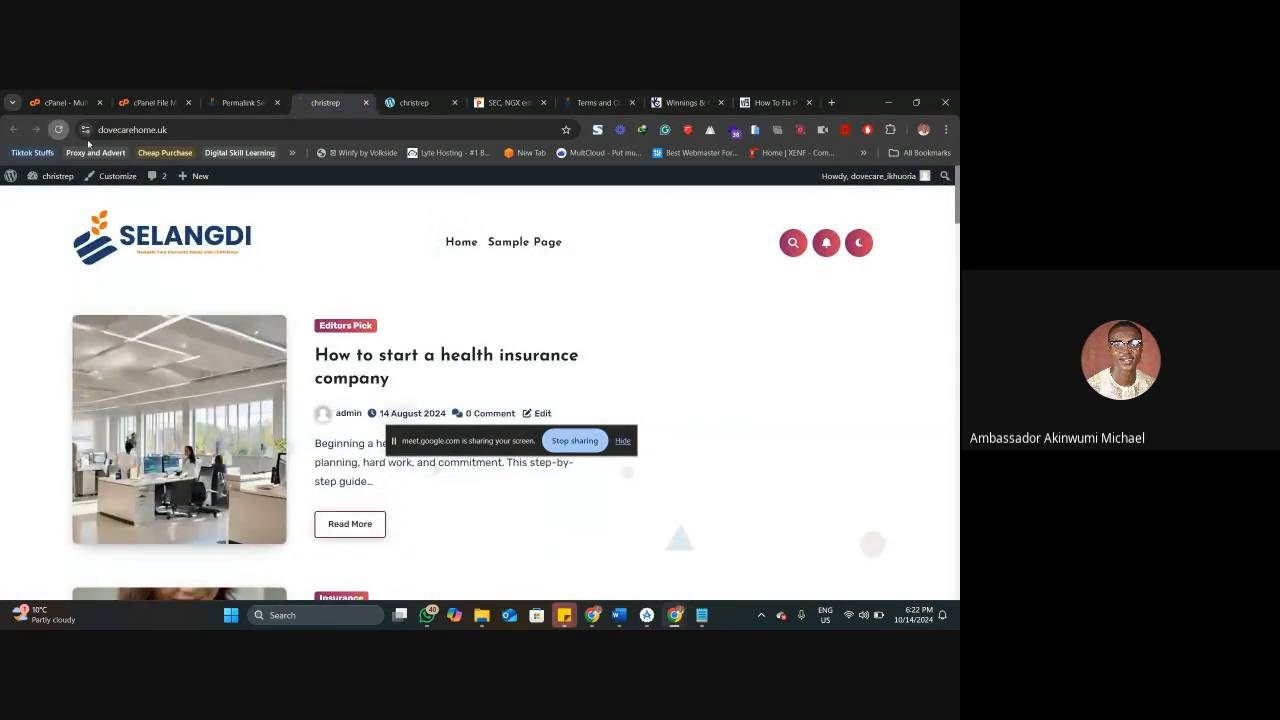
key("F5")
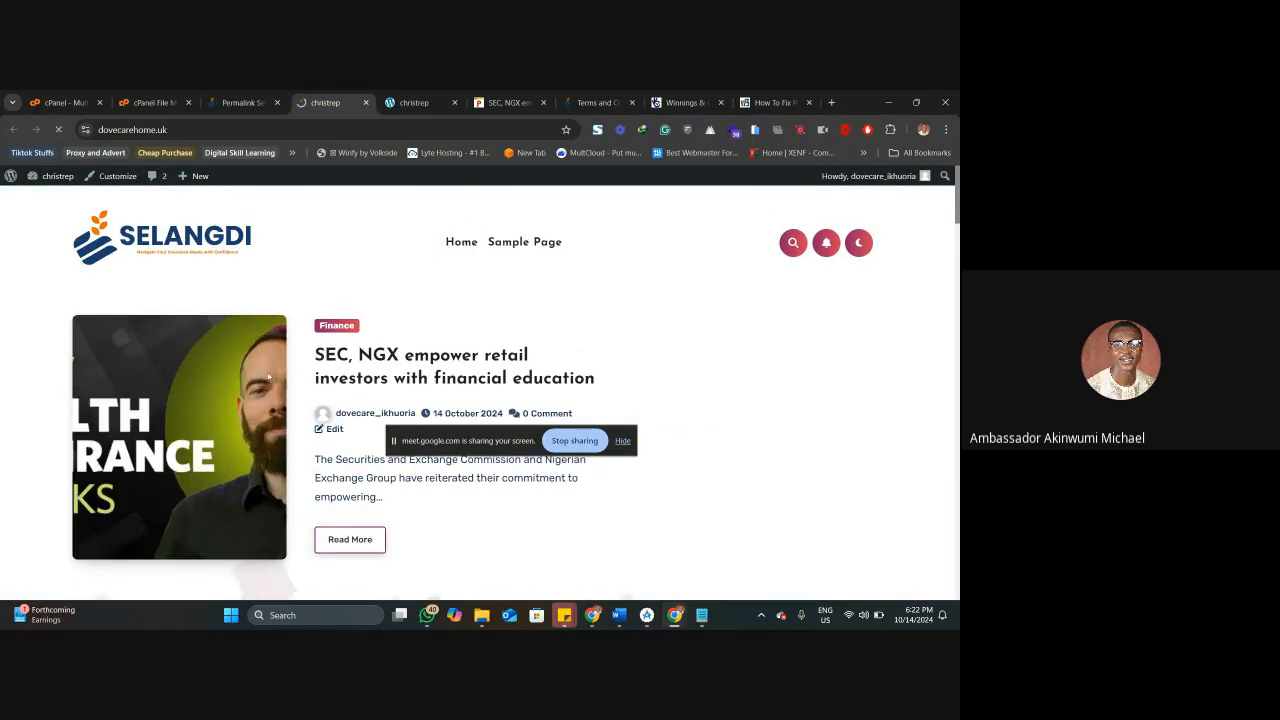
left_click(379, 362)
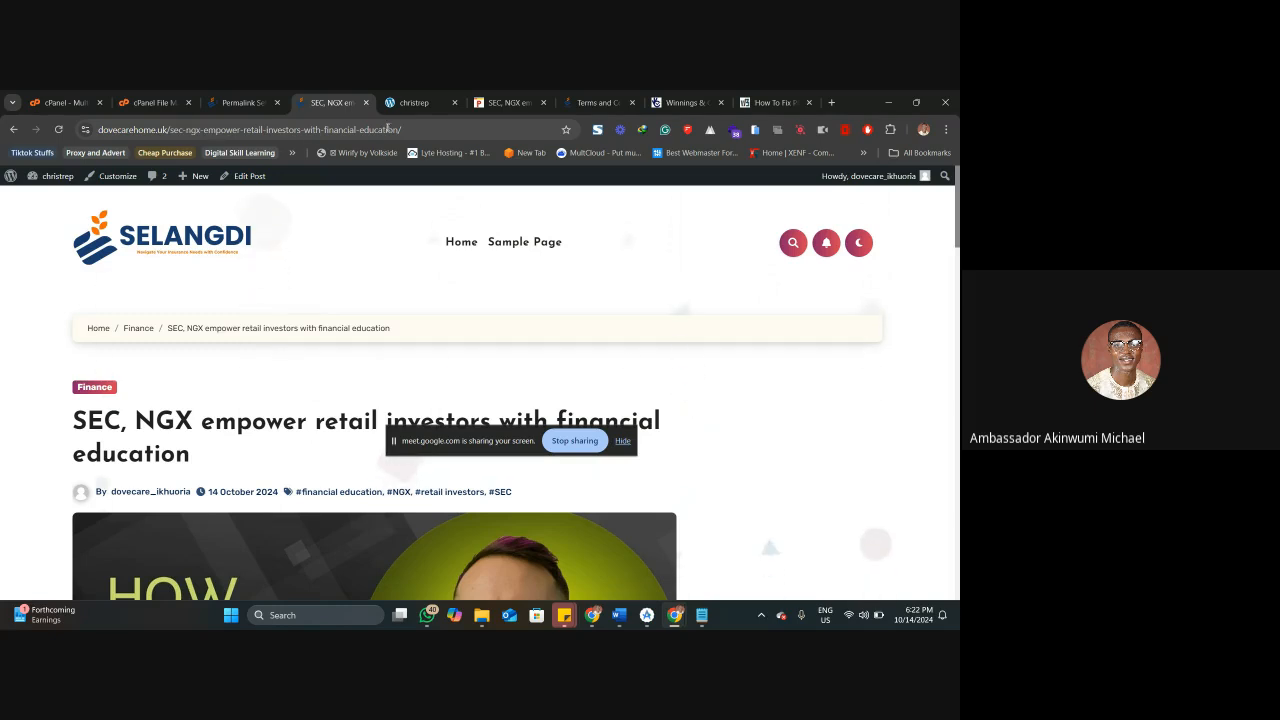
scroll(292, 284, "down", 4)
scroll(291, 288, "down", 15)
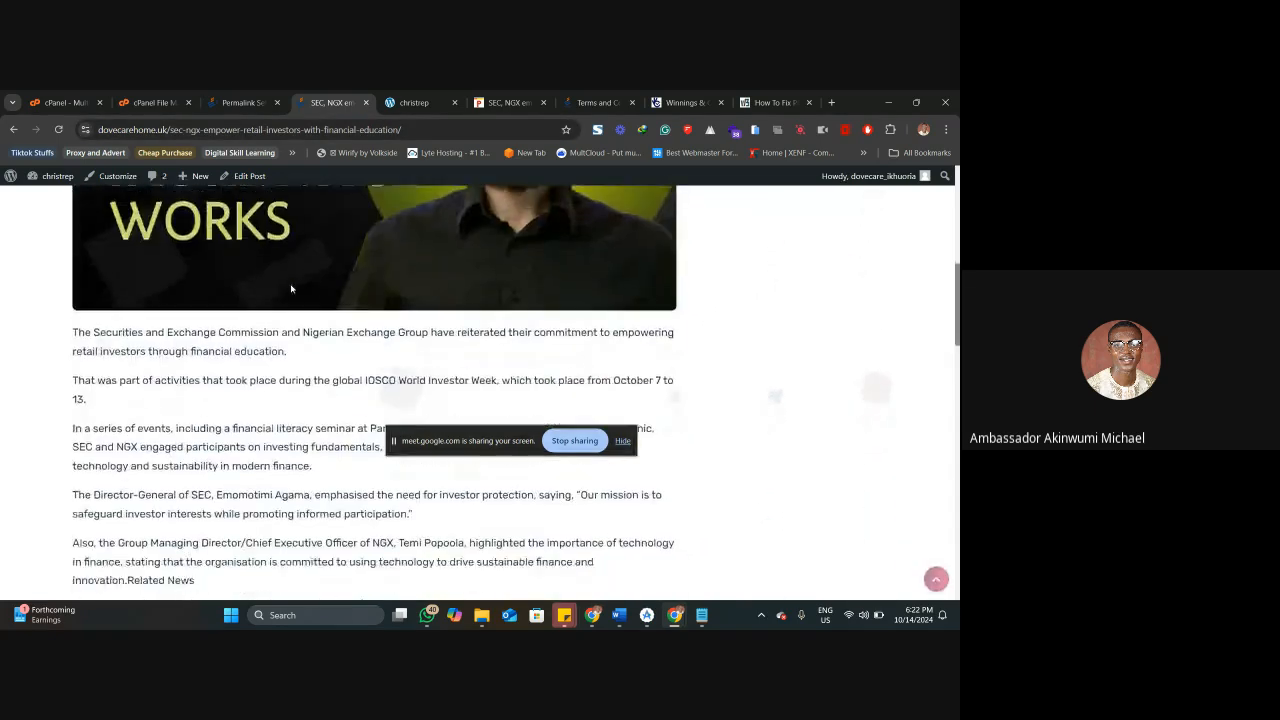
Look through the live SEC, NGX post down to its footer and examine the sidebar area beside the article.
scroll(291, 288, "down", 6)
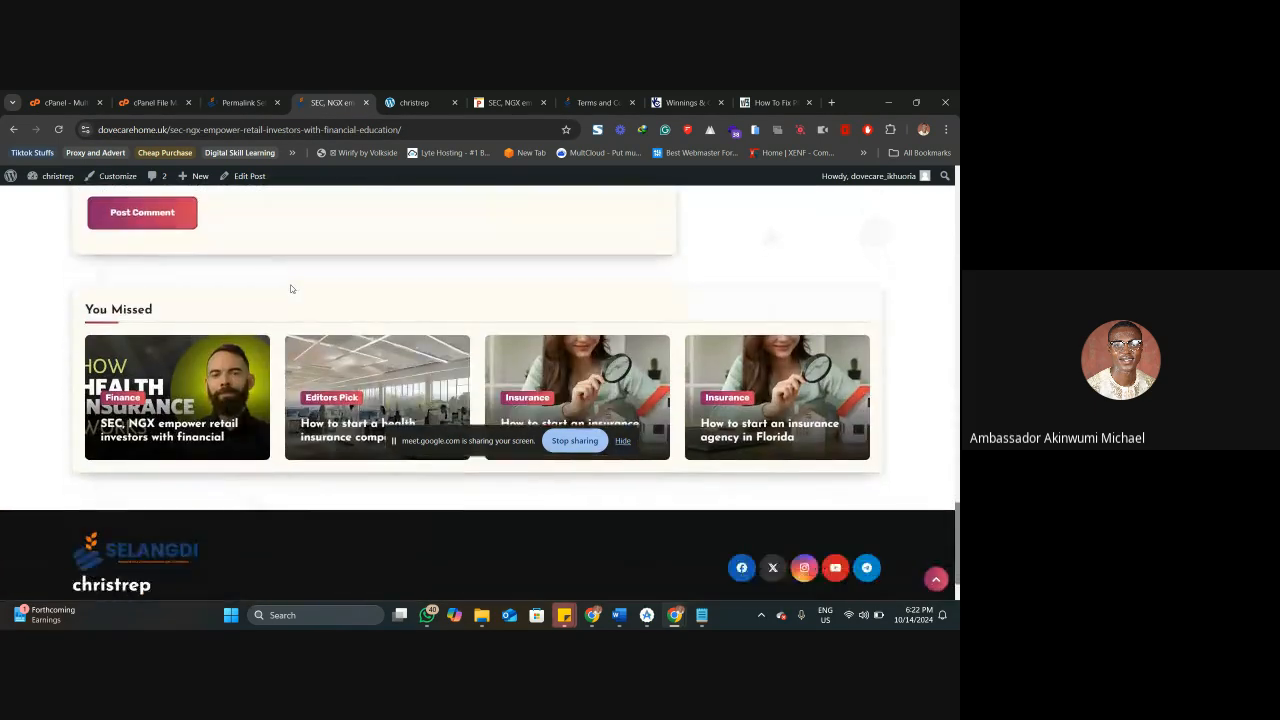
scroll(291, 288, "up", 10)
scroll(291, 288, "up", 10)
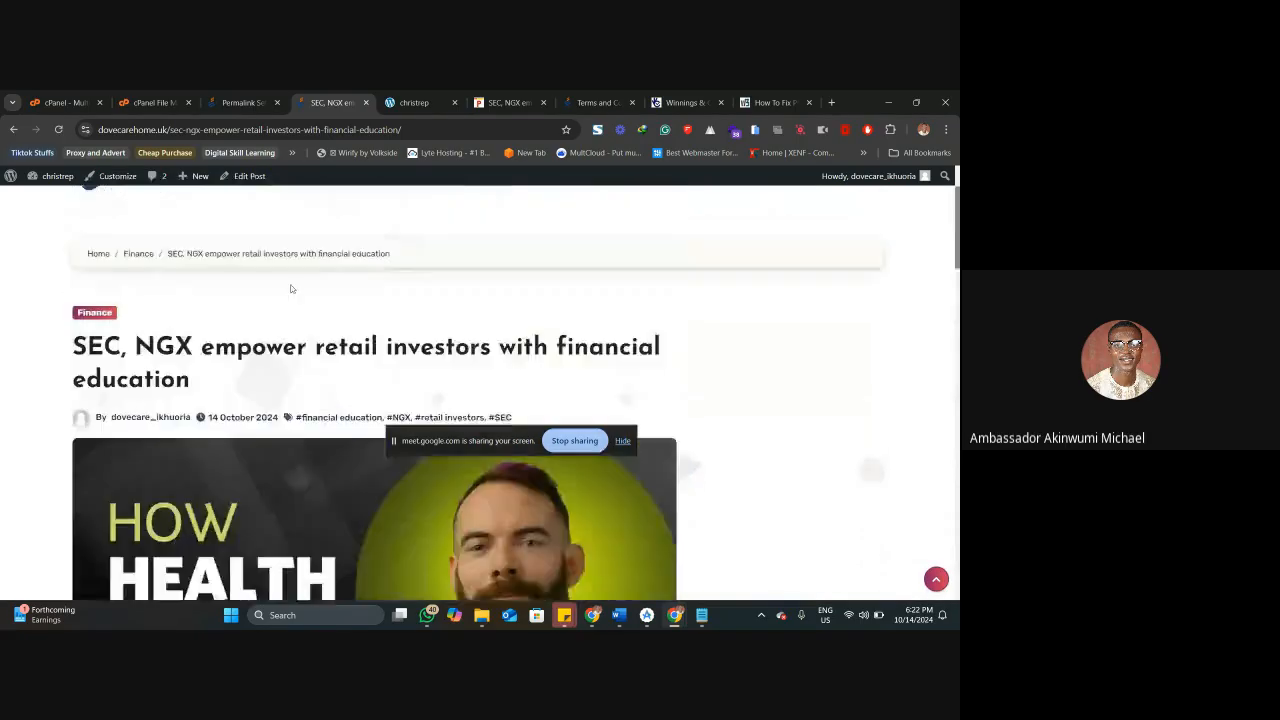
scroll(792, 424, "down", 2)
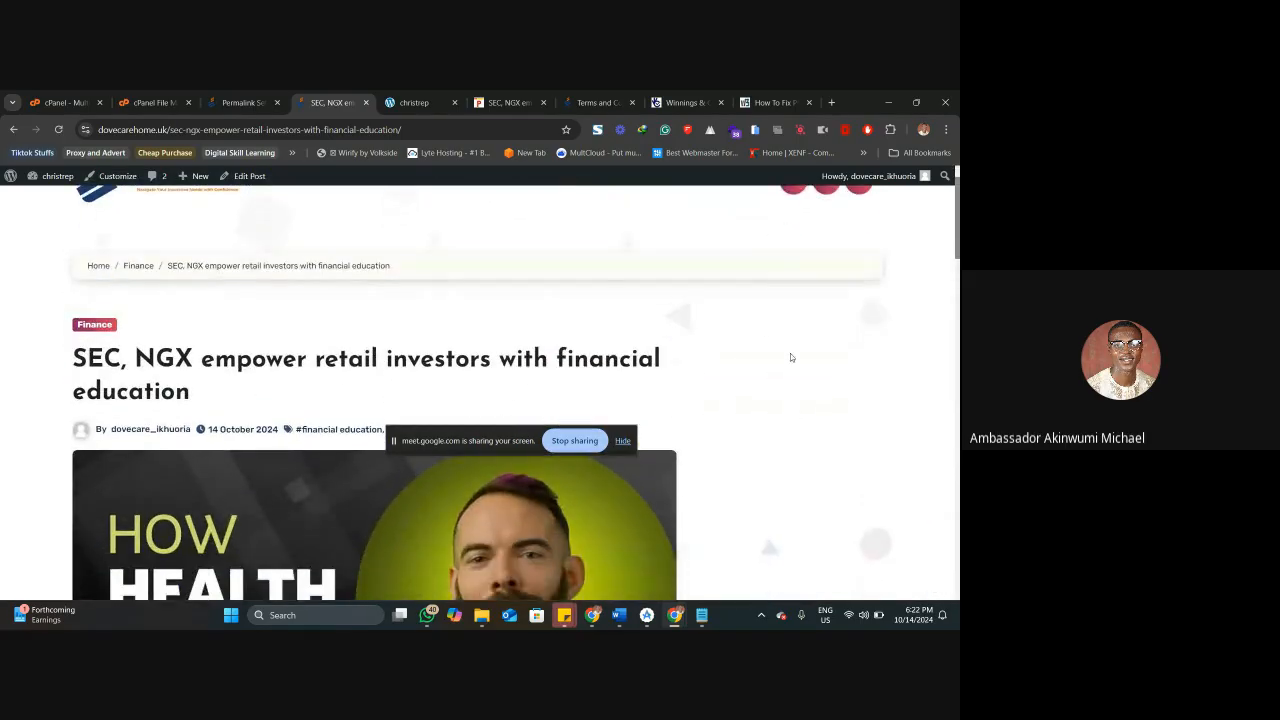
left_click_drag(791, 258, 786, 287)
left_click(763, 286)
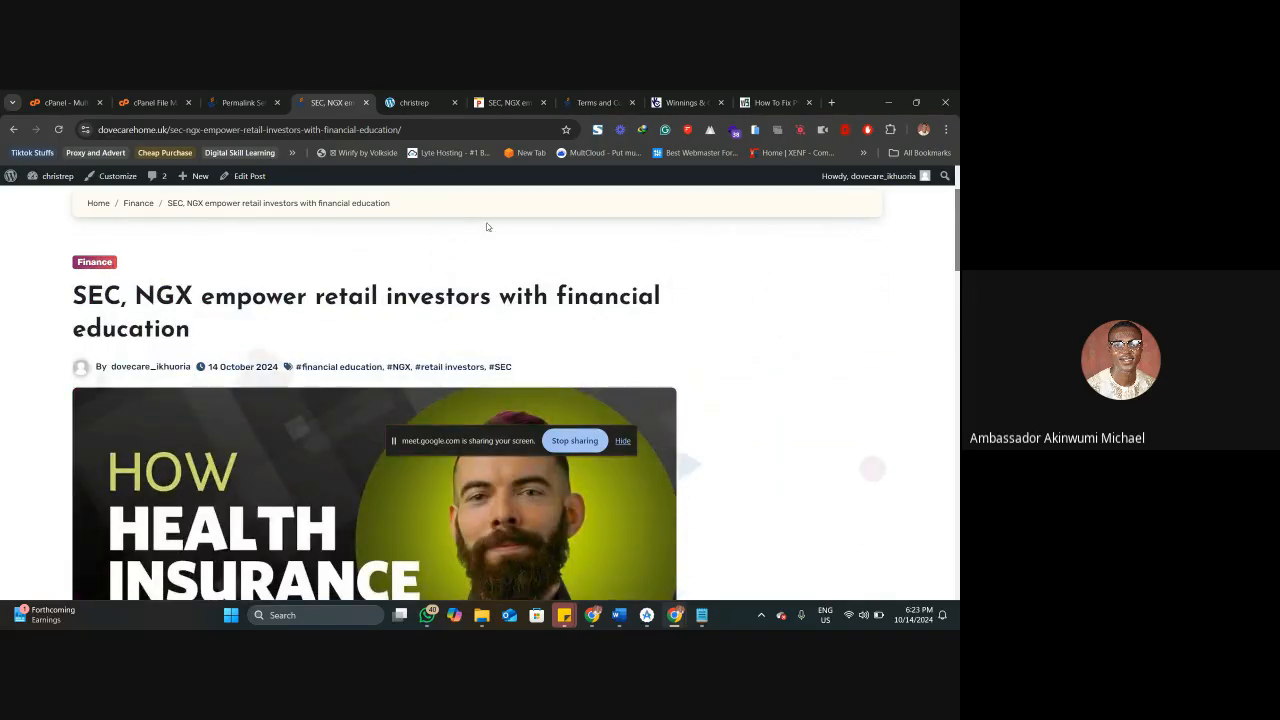
Open the site's Widgets settings, add a Search block to the Sidebar Widget Area, and save the widgets.
left_click(245, 102)
scroll(120, 371, "down", 2)
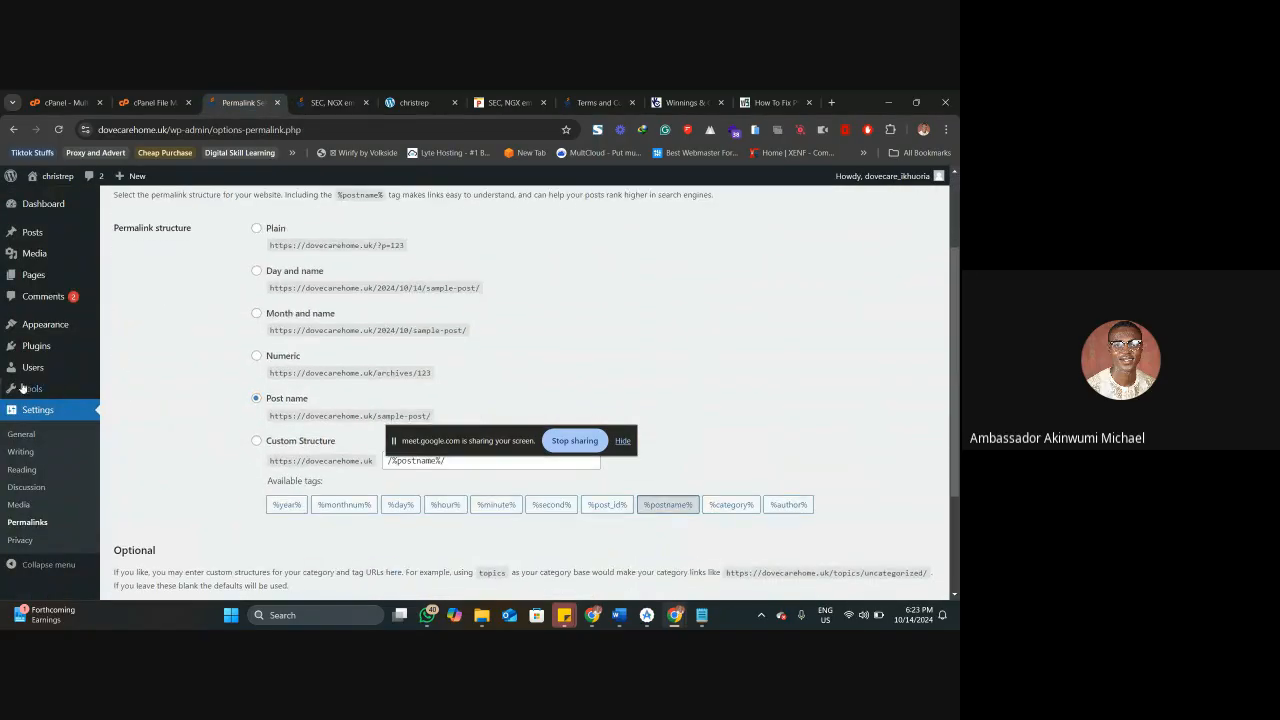
mouse_move(54, 331)
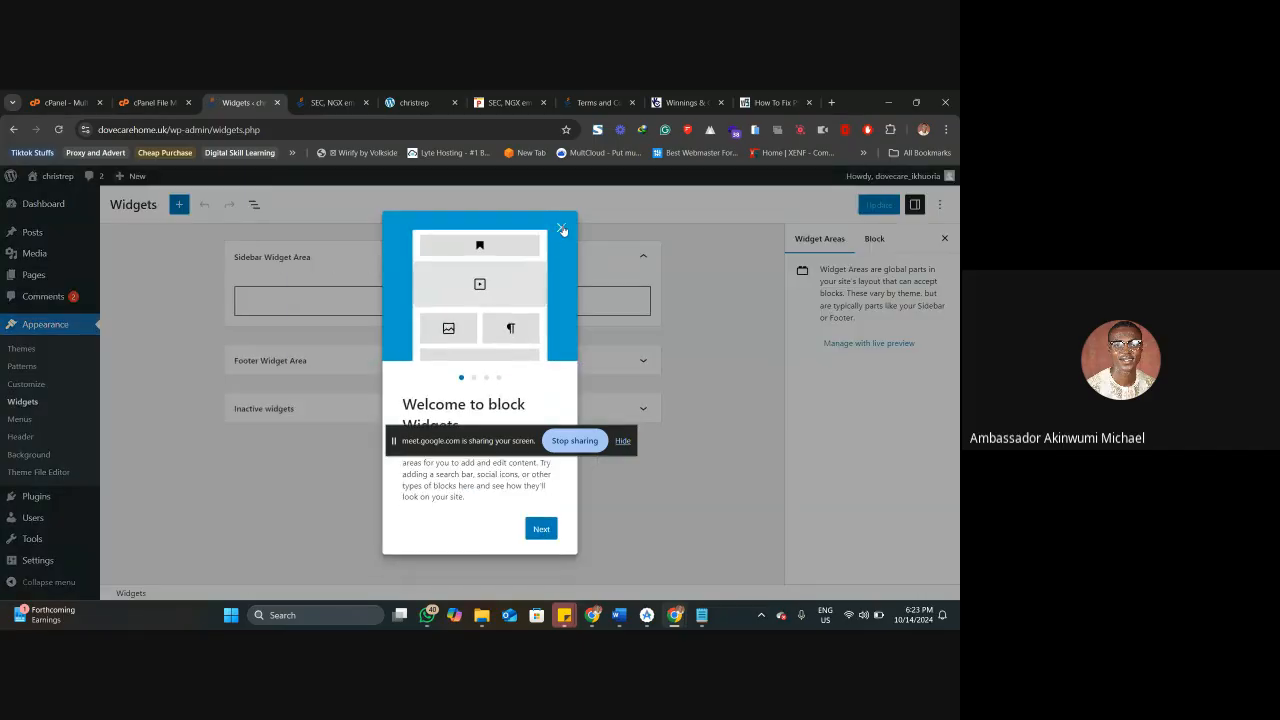
left_click(561, 228)
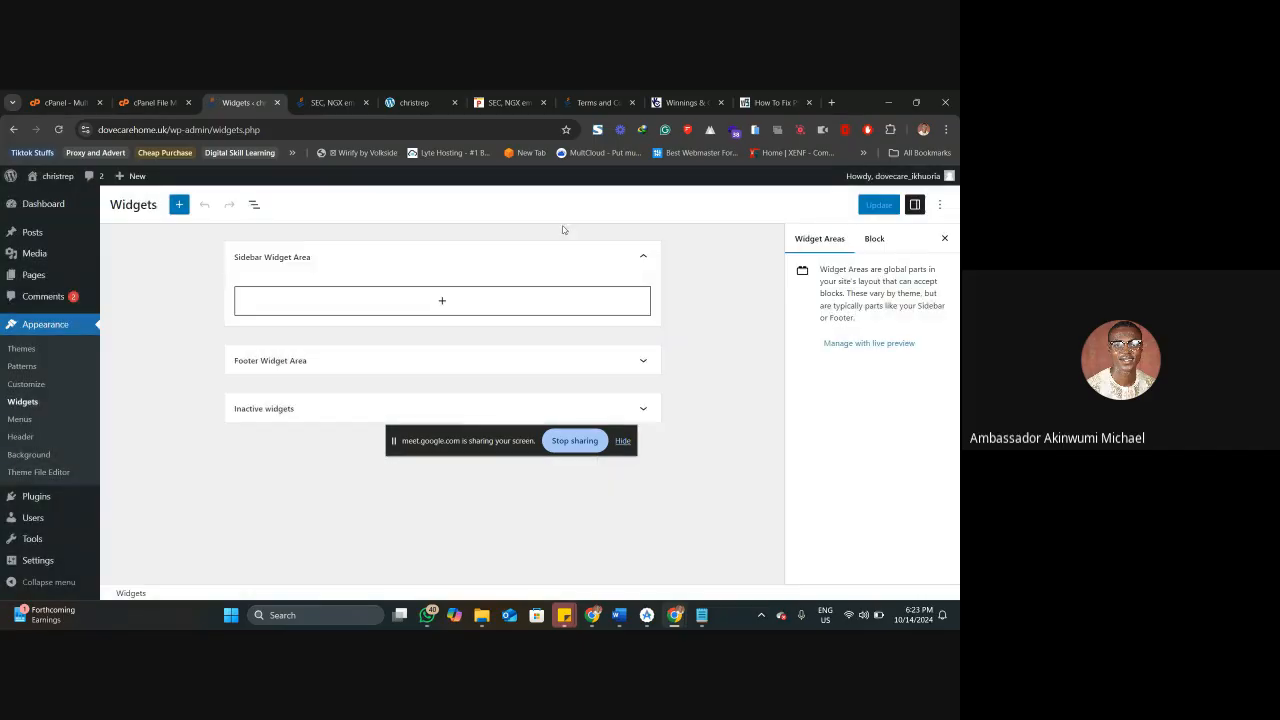
left_click(440, 303)
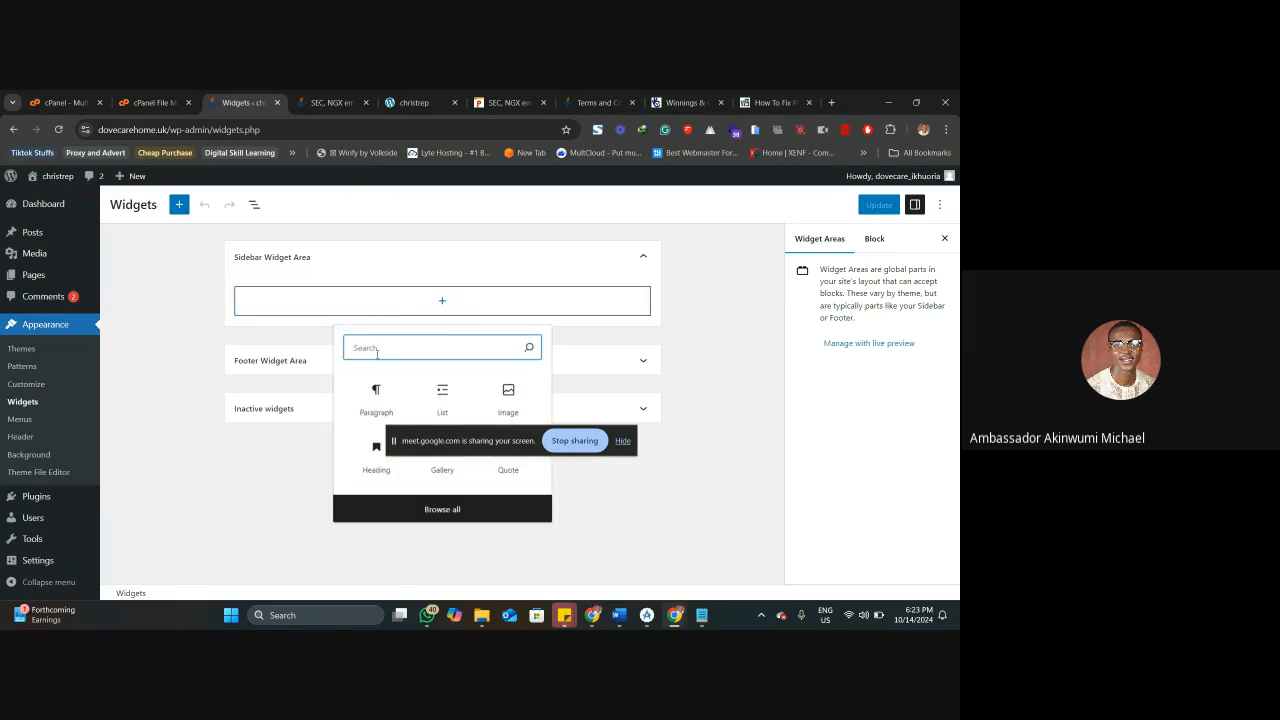
type("sea")
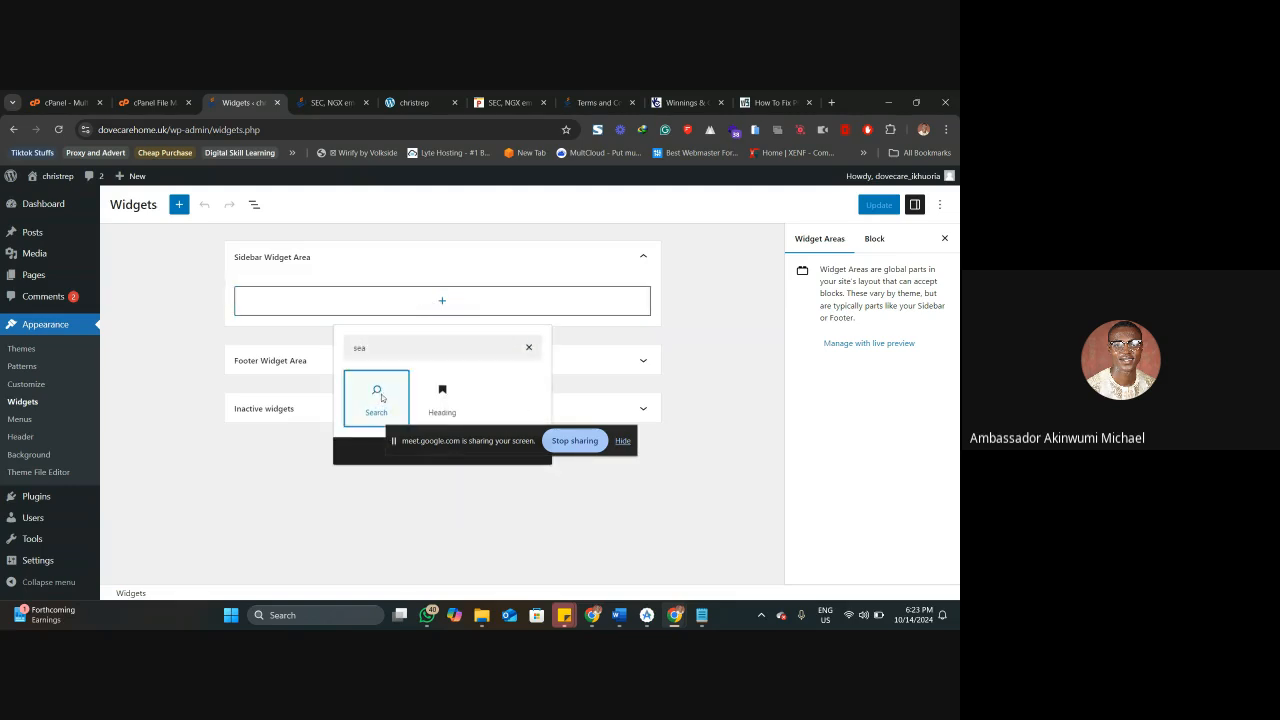
left_click(378, 396)
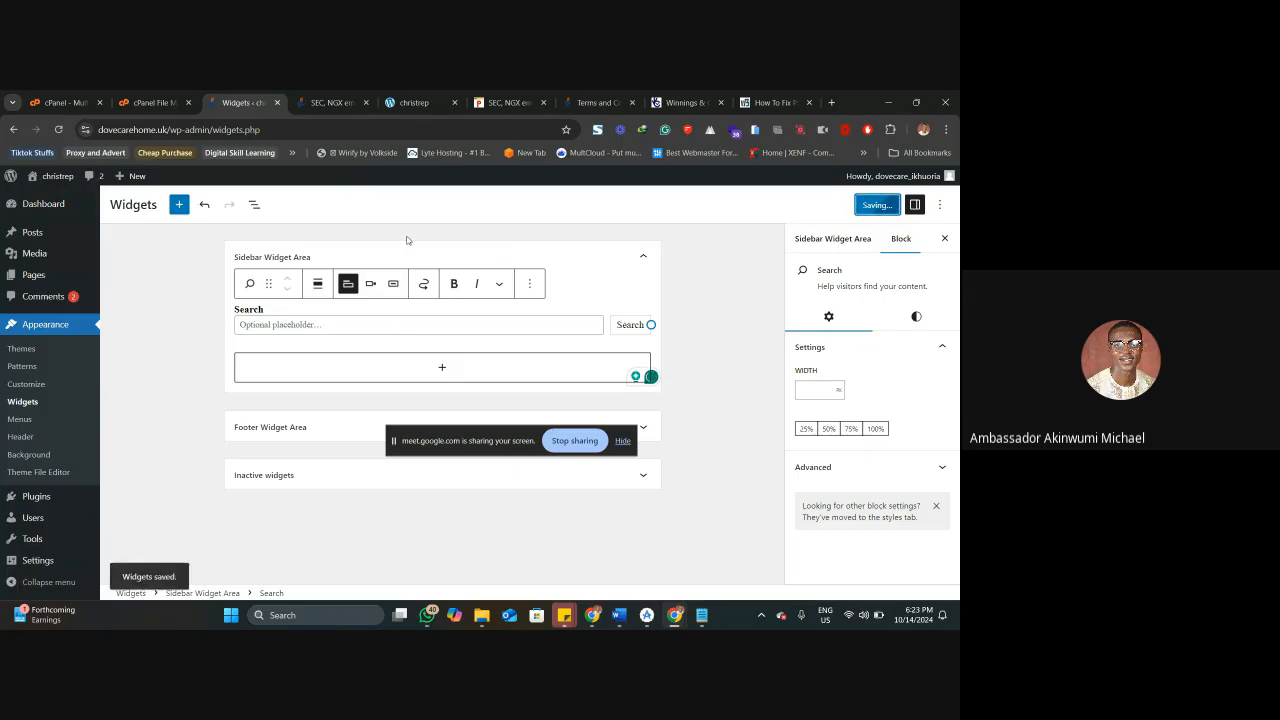
Reload the live SEC, NGX post and check the Search widget in its sidebar.
left_click(328, 102)
right_click(330, 102)
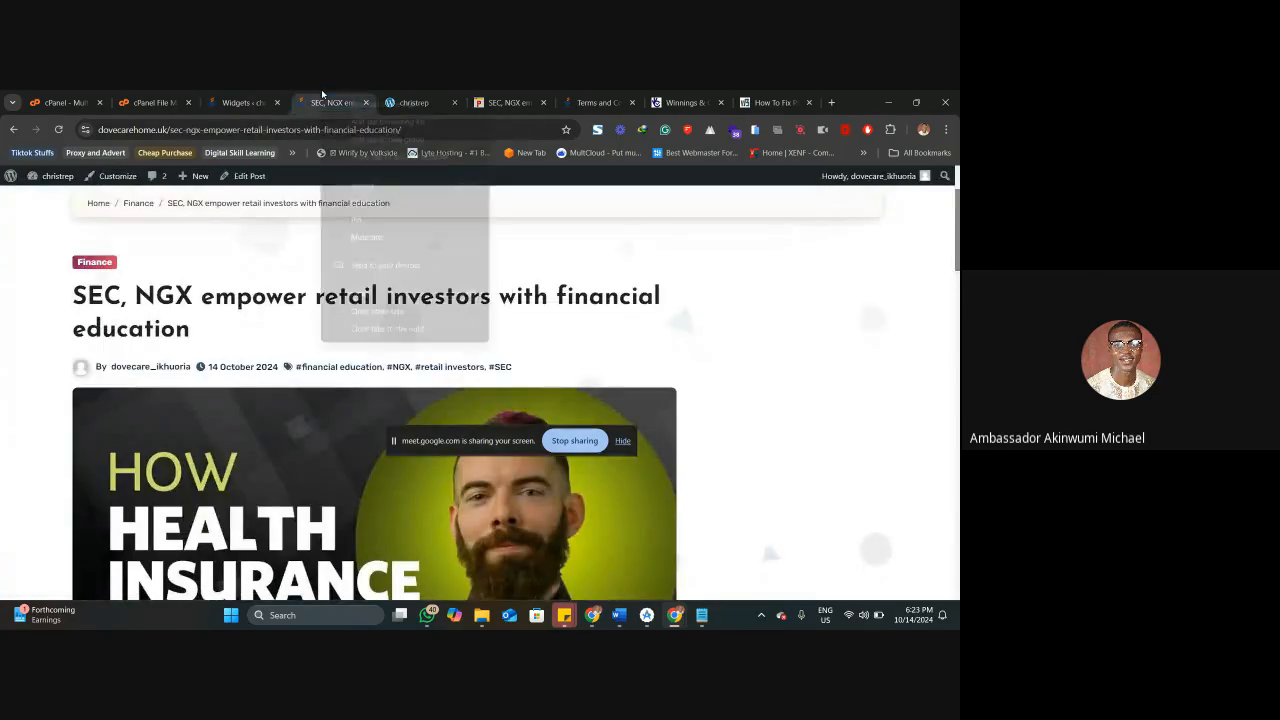
left_click(353, 180)
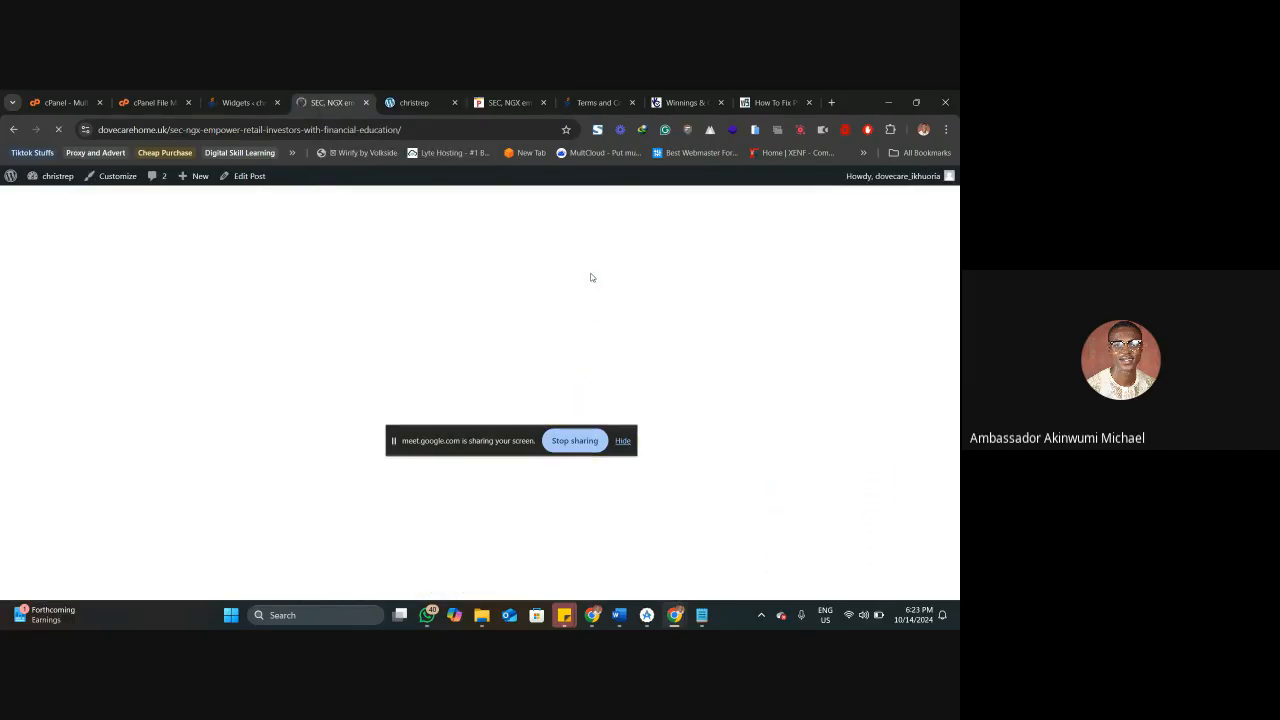
left_click(748, 313)
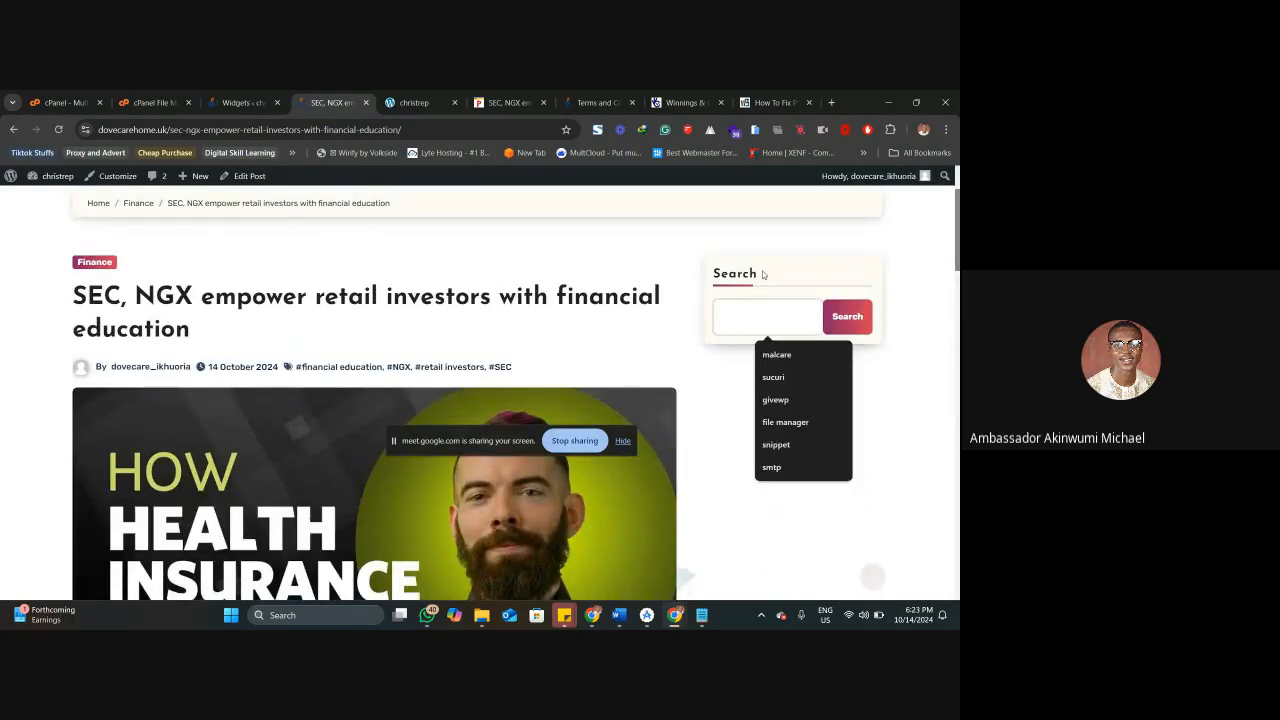
left_click(797, 284)
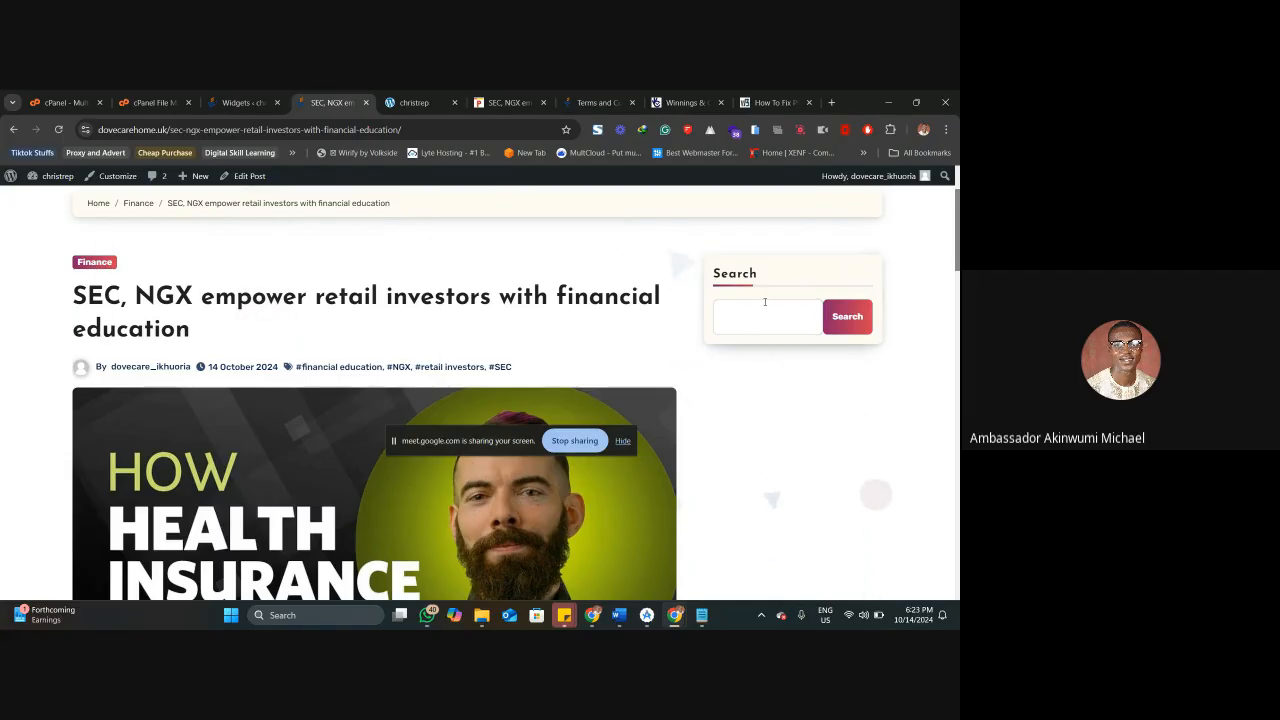
left_click(757, 315)
left_click(761, 287)
scroll(740, 344, "up", 2)
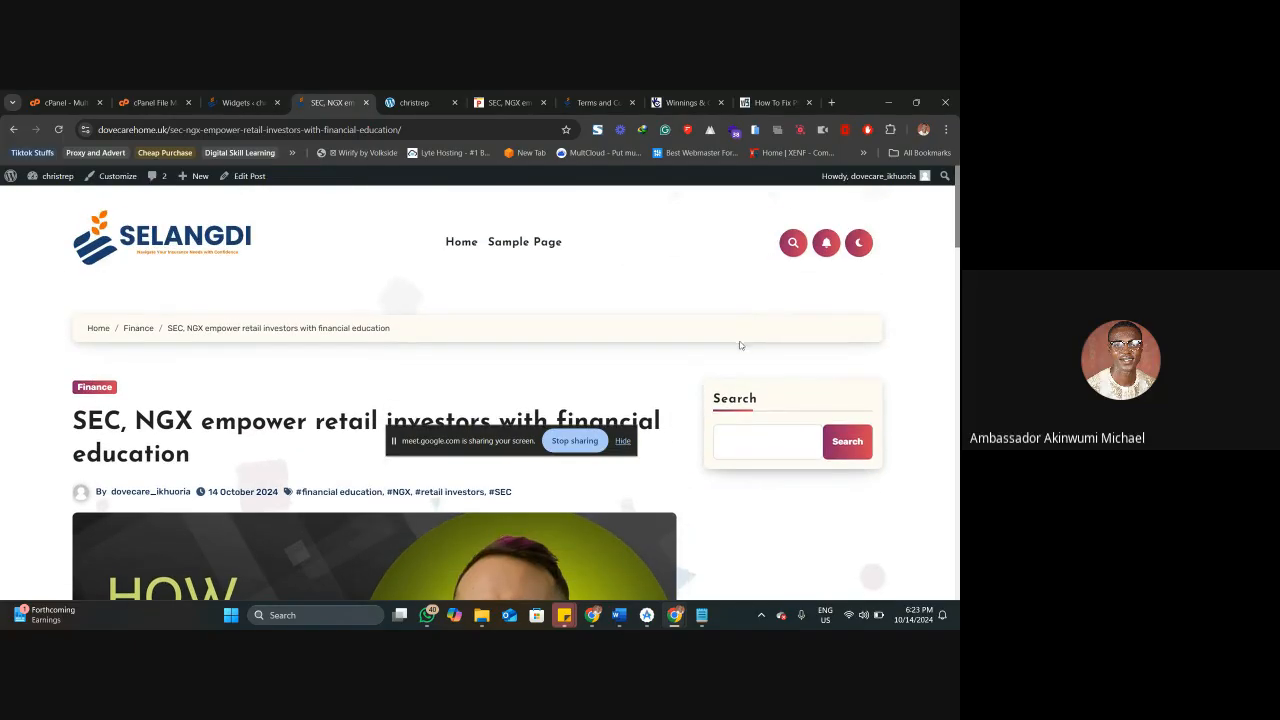
scroll(740, 344, "down", 4)
scroll(740, 350, "up", 4)
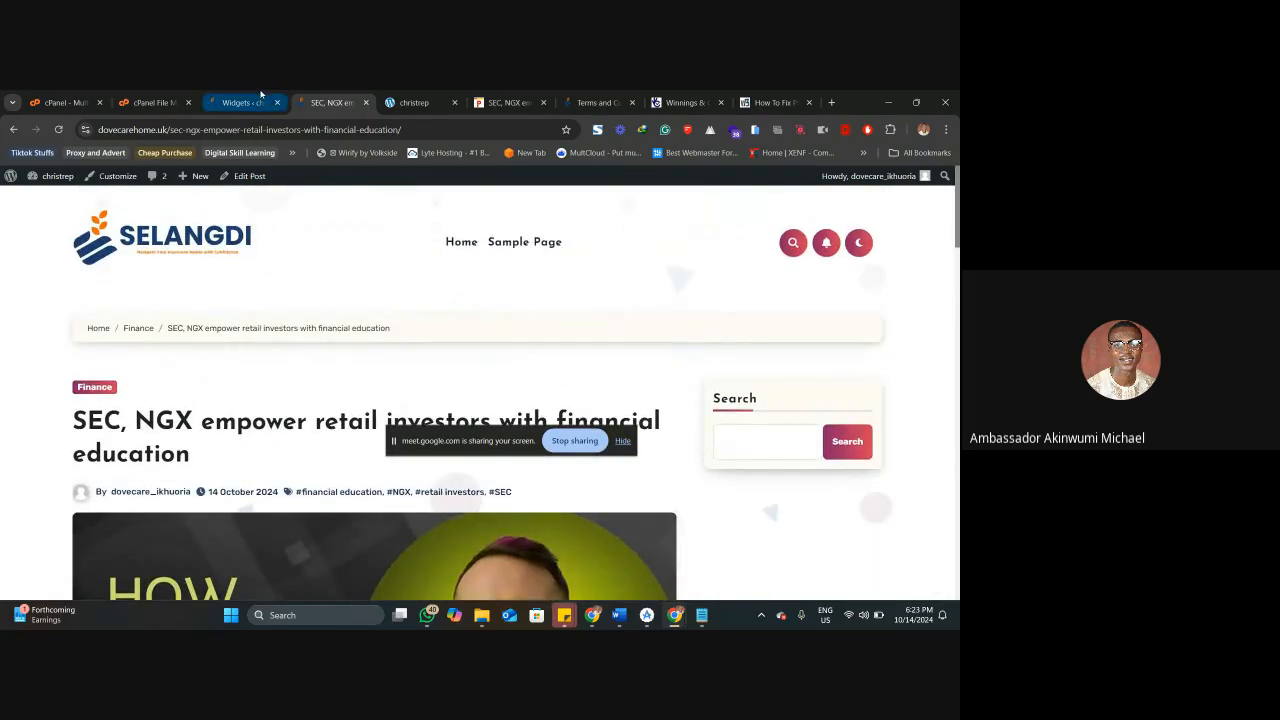
Add a Tag Cloud block below the Search block in the Sidebar Widget Area and save the widgets.
left_click(258, 101)
left_click(442, 366)
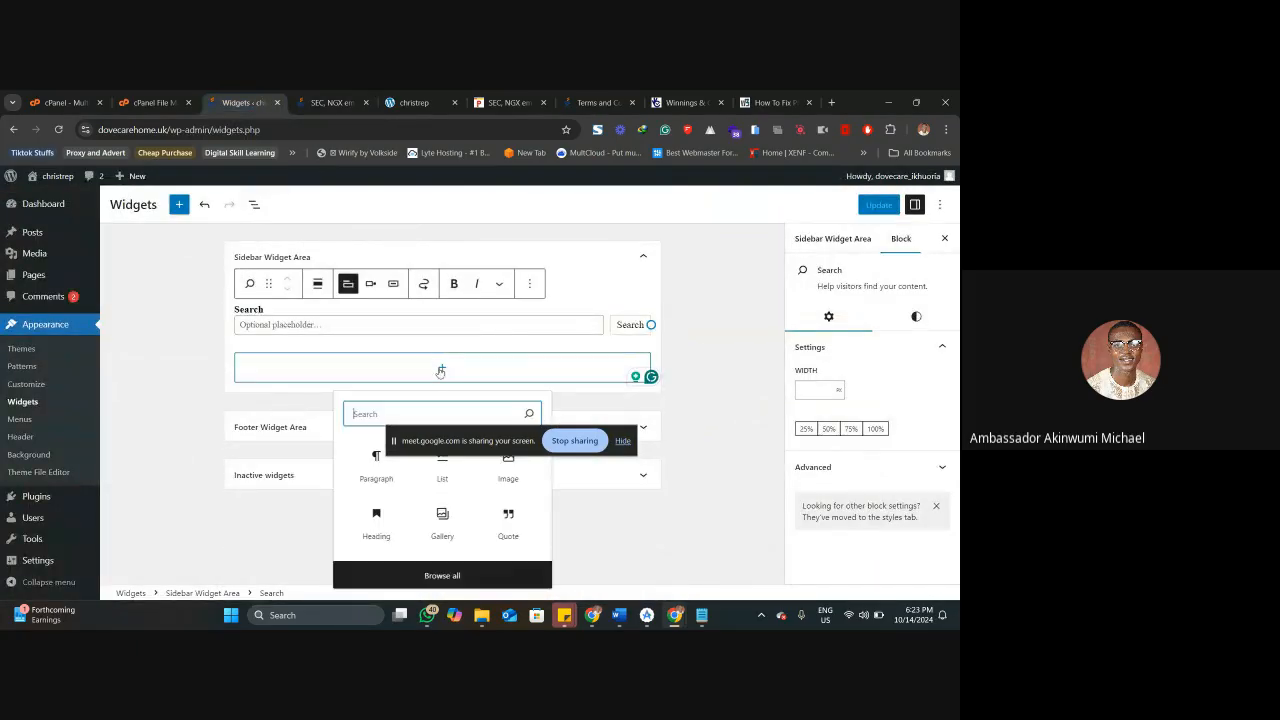
type("s")
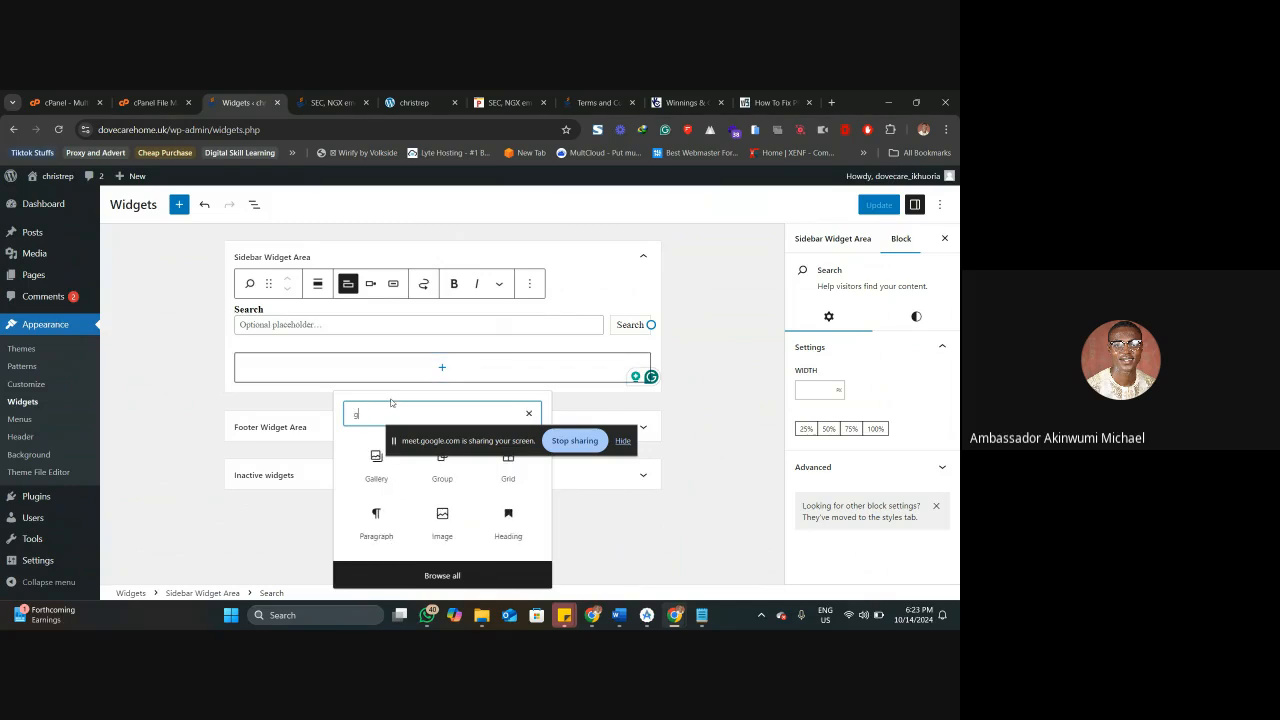
key("BackSpace")
type("tag")
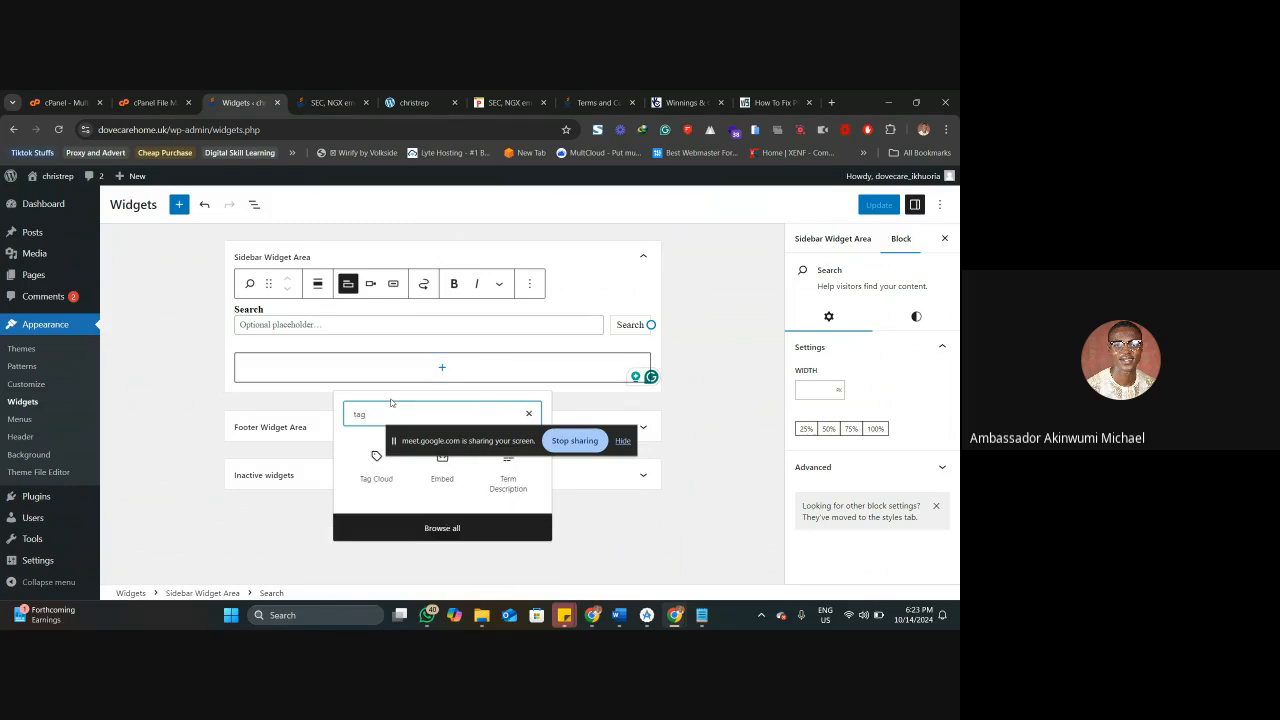
left_click(375, 470)
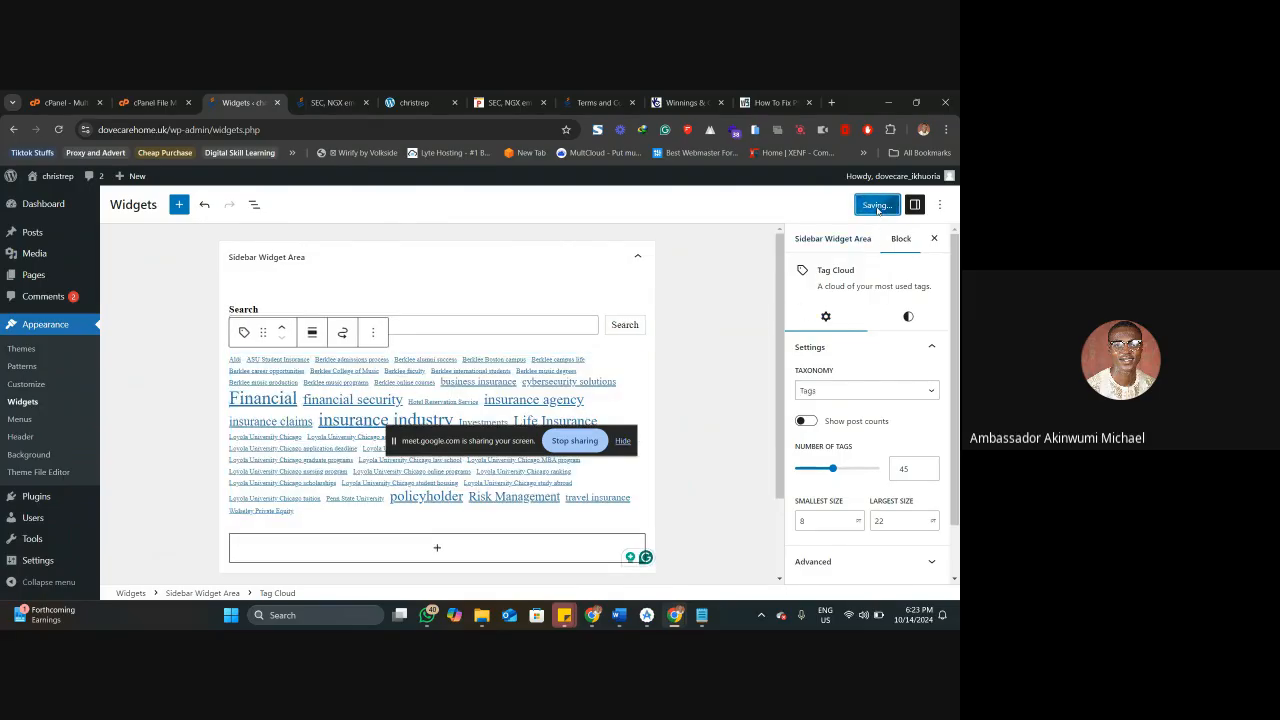
Reload the live SEC, NGX post and examine the tag links listed in its sidebar's tag cloud.
left_click(330, 102)
right_click(327, 102)
left_click(365, 190)
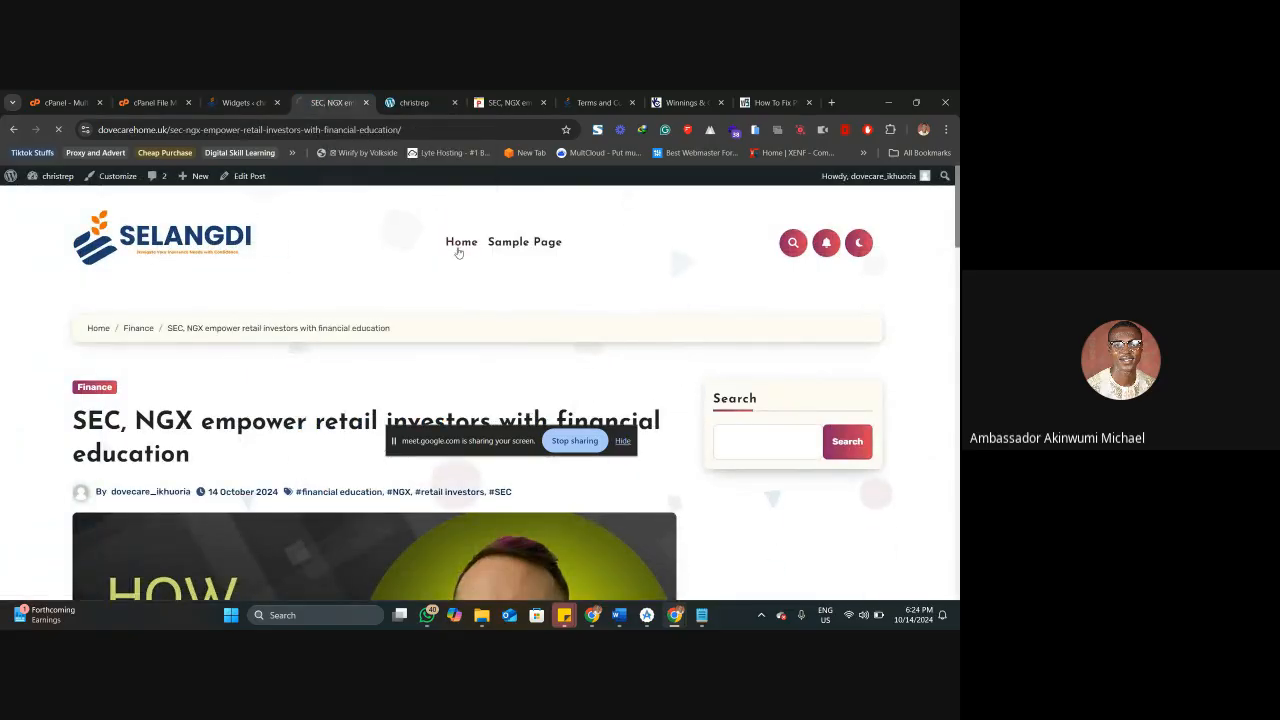
scroll(757, 397, "down", 15)
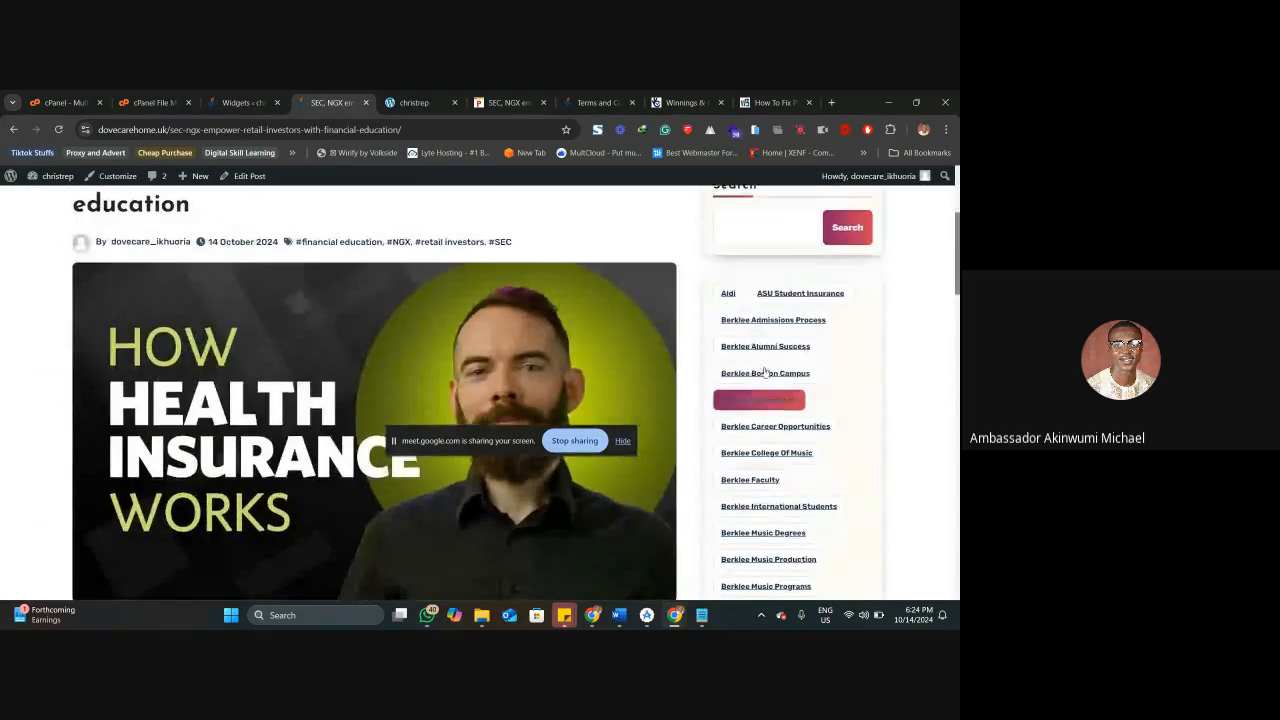
scroll(763, 355, "down", 7)
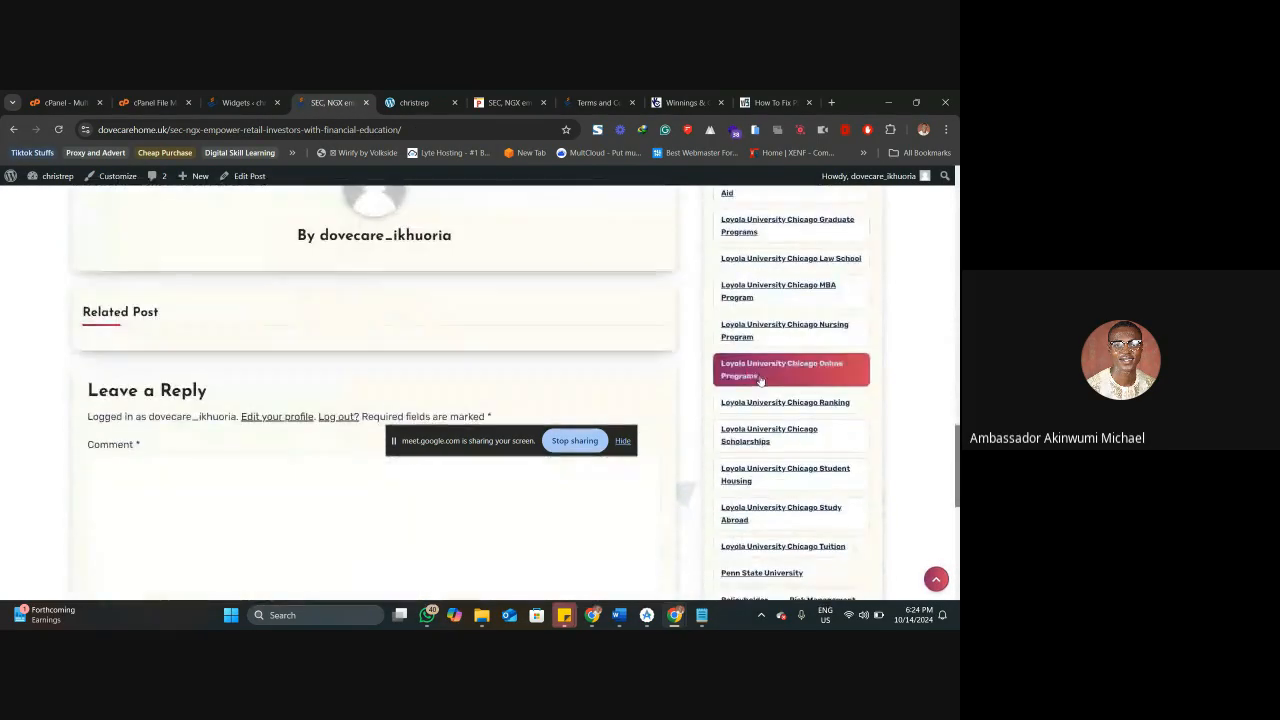
scroll(755, 300, "up", 2)
scroll(753, 295, "up", 3)
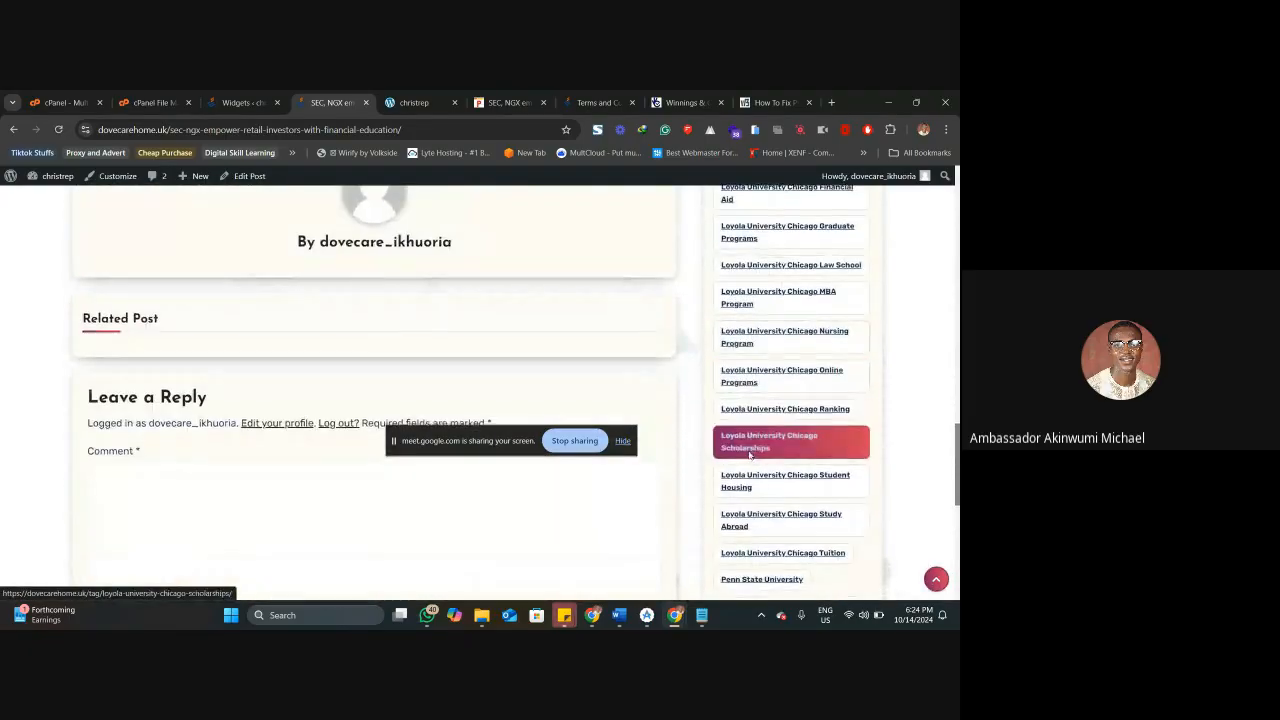
scroll(753, 298, "down", 2)
scroll(753, 300, "up", 2)
scroll(753, 300, "up", 10)
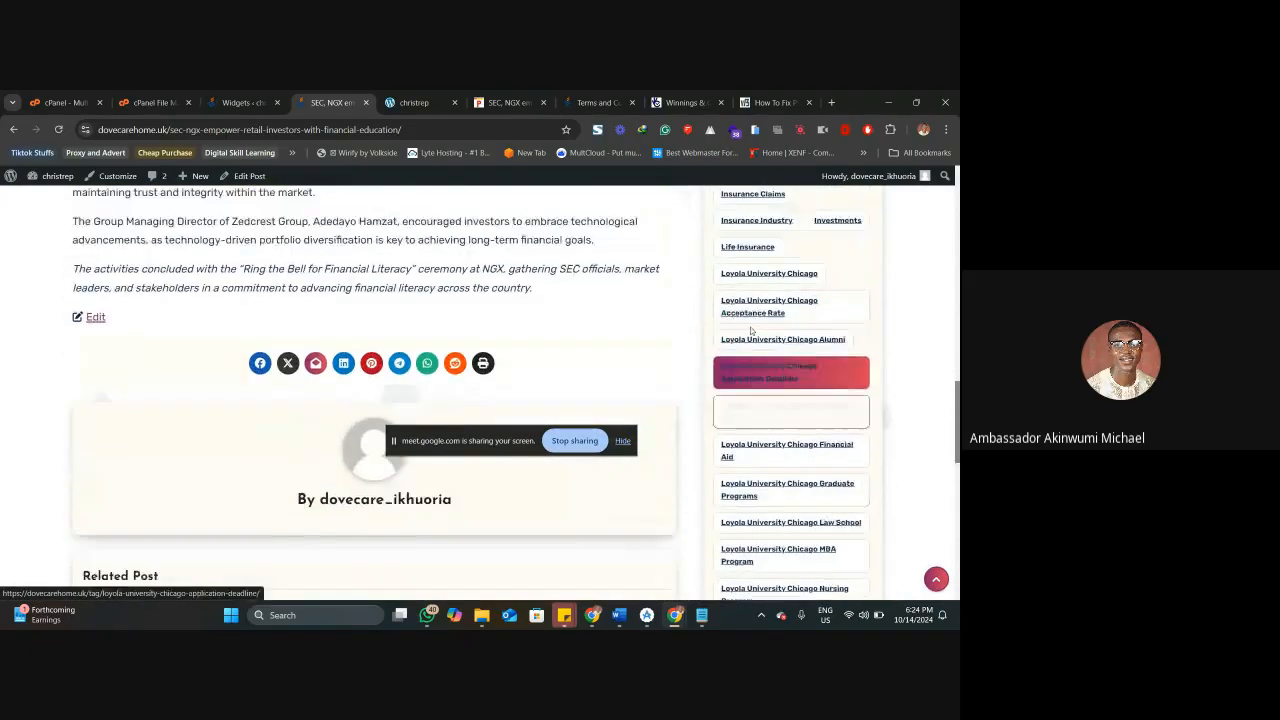
scroll(752, 330, "up", 5)
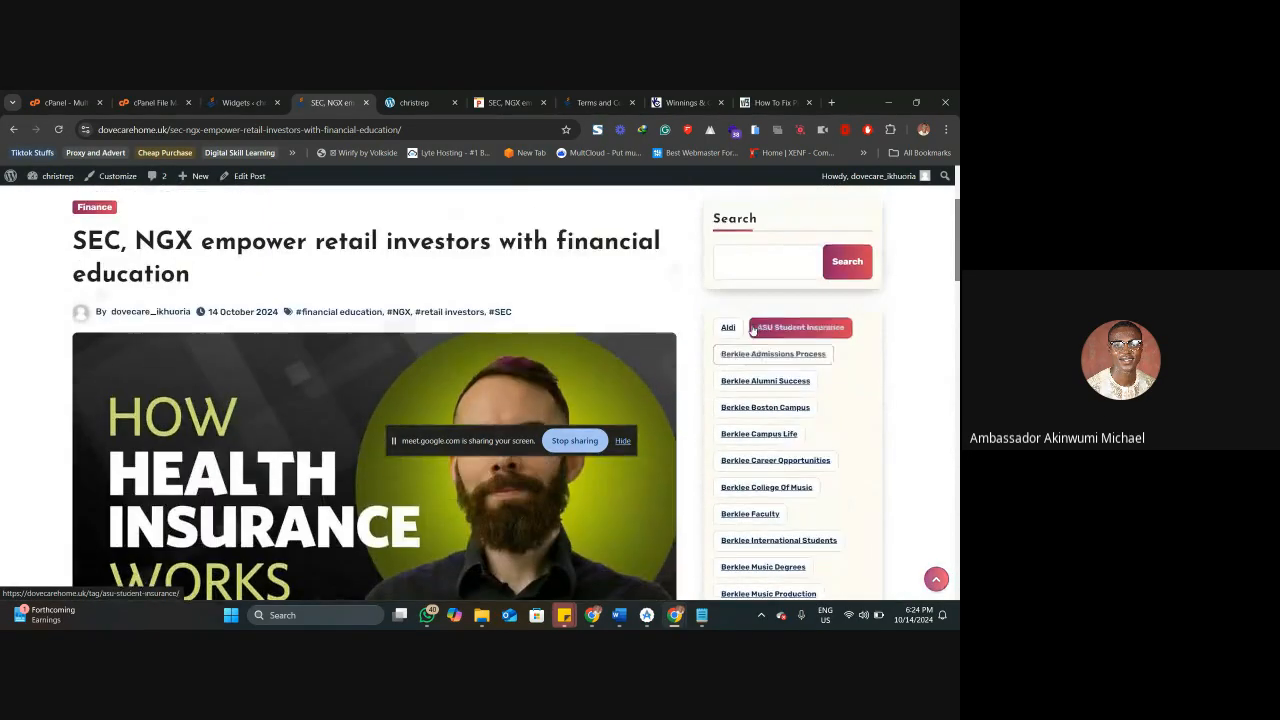
scroll(755, 340, "down", 3)
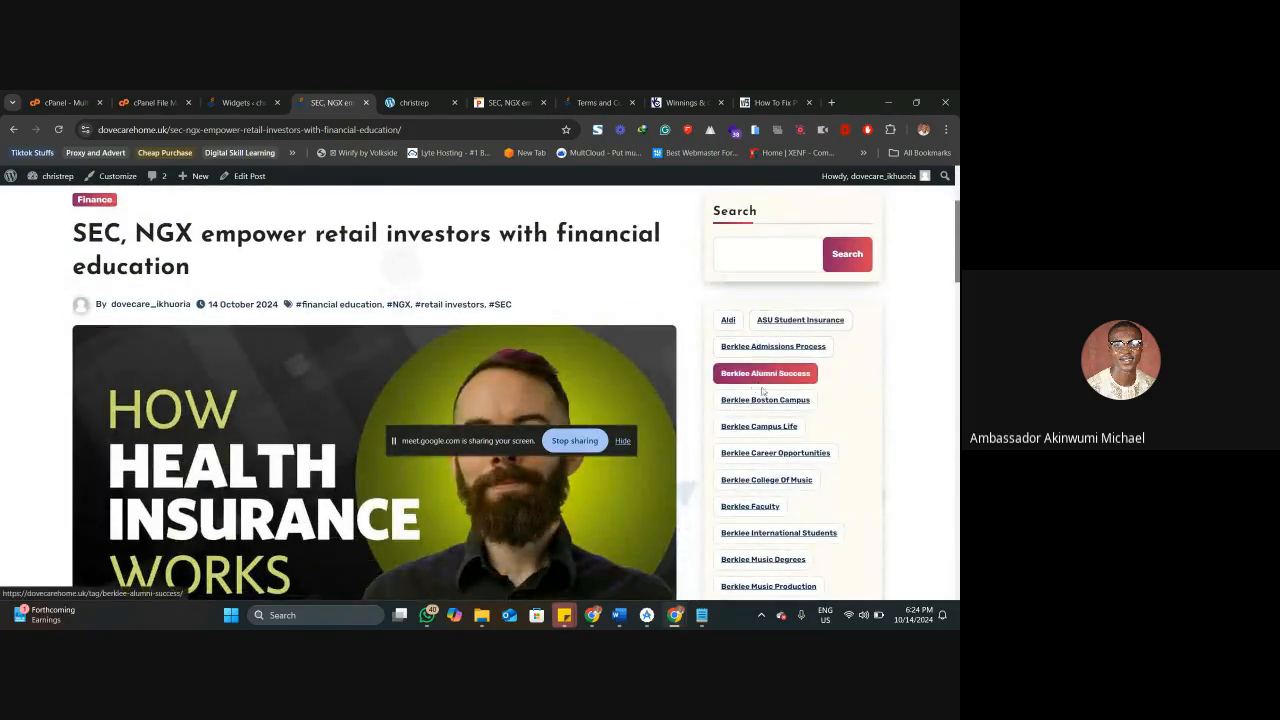
scroll(758, 390, "down", 2)
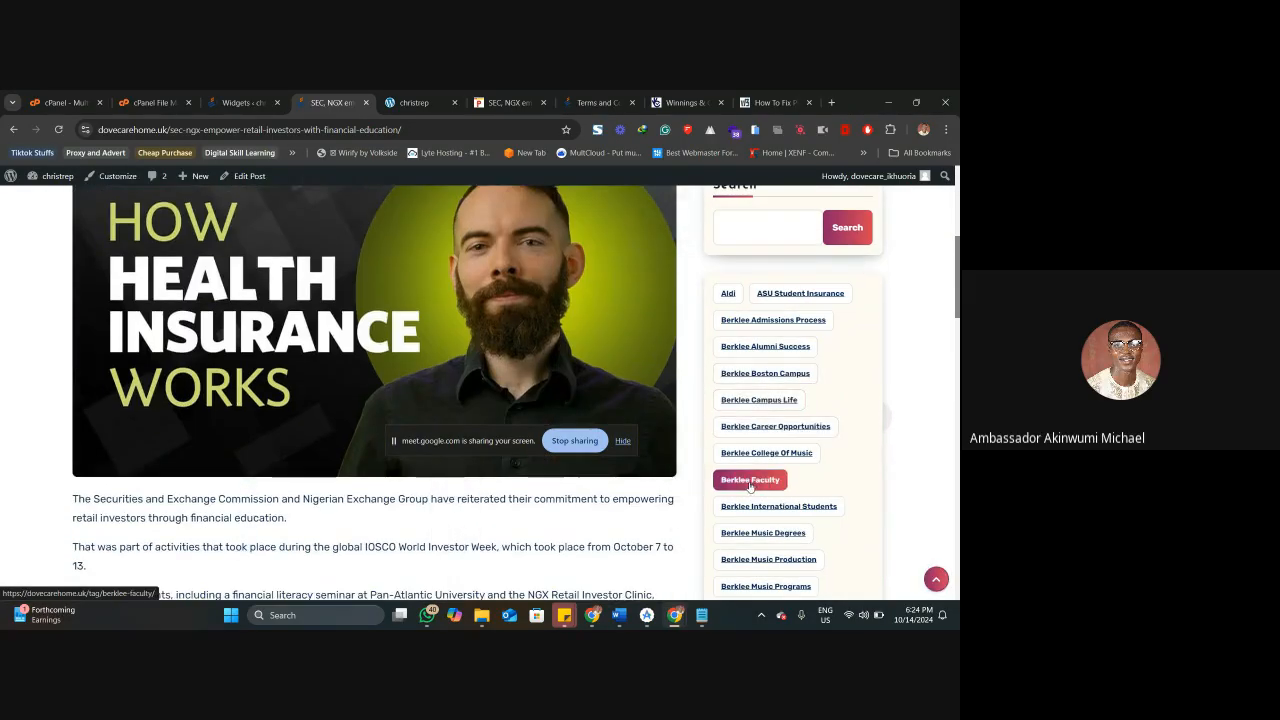
Open the Financial tag from the sidebar's tag cloud and look through the posts filed under it.
scroll(750, 485, "down", 10)
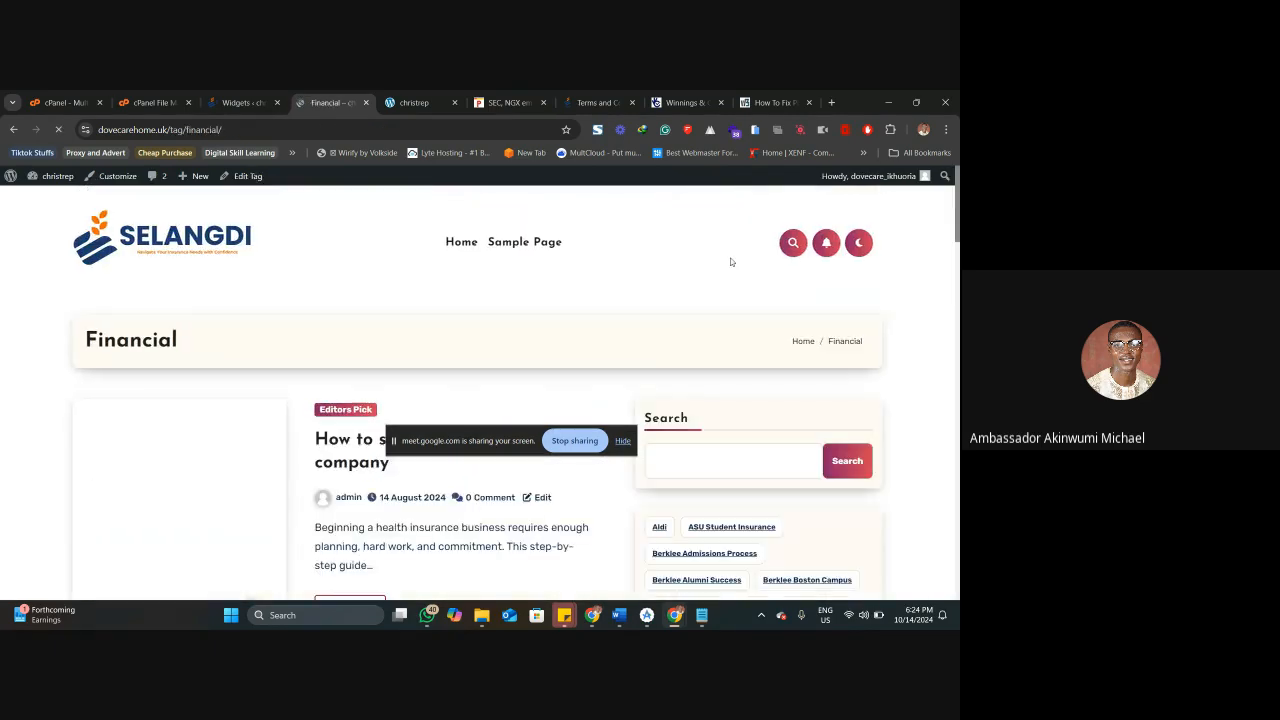
scroll(430, 353, "down", 1)
scroll(353, 404, "down", 3)
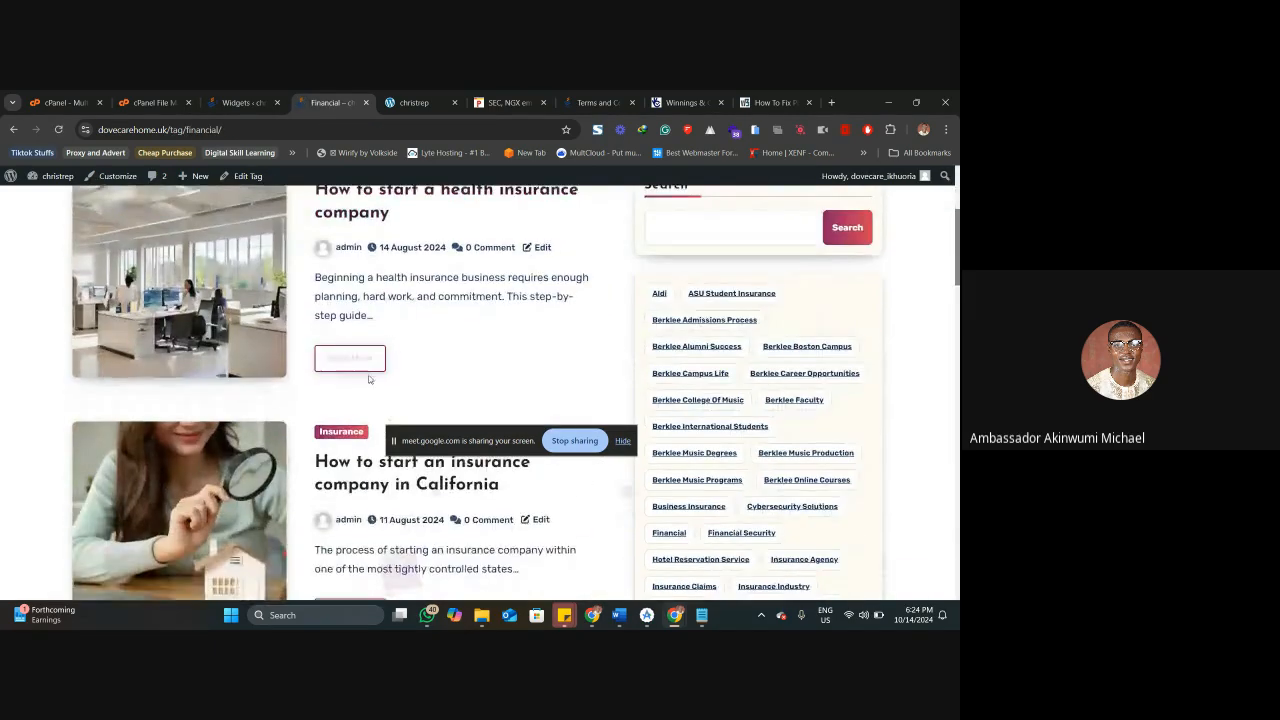
scroll(353, 404, "down", 15)
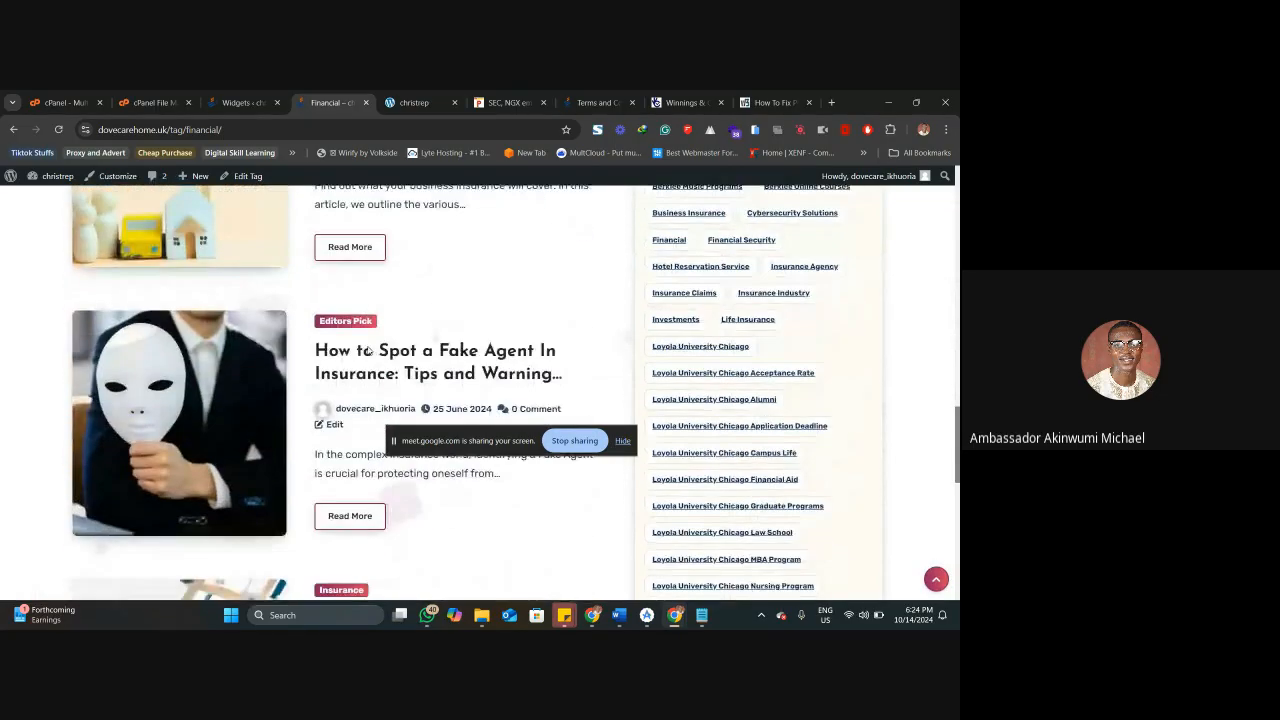
scroll(367, 349, "down", 3)
scroll(380, 320, "up", 3)
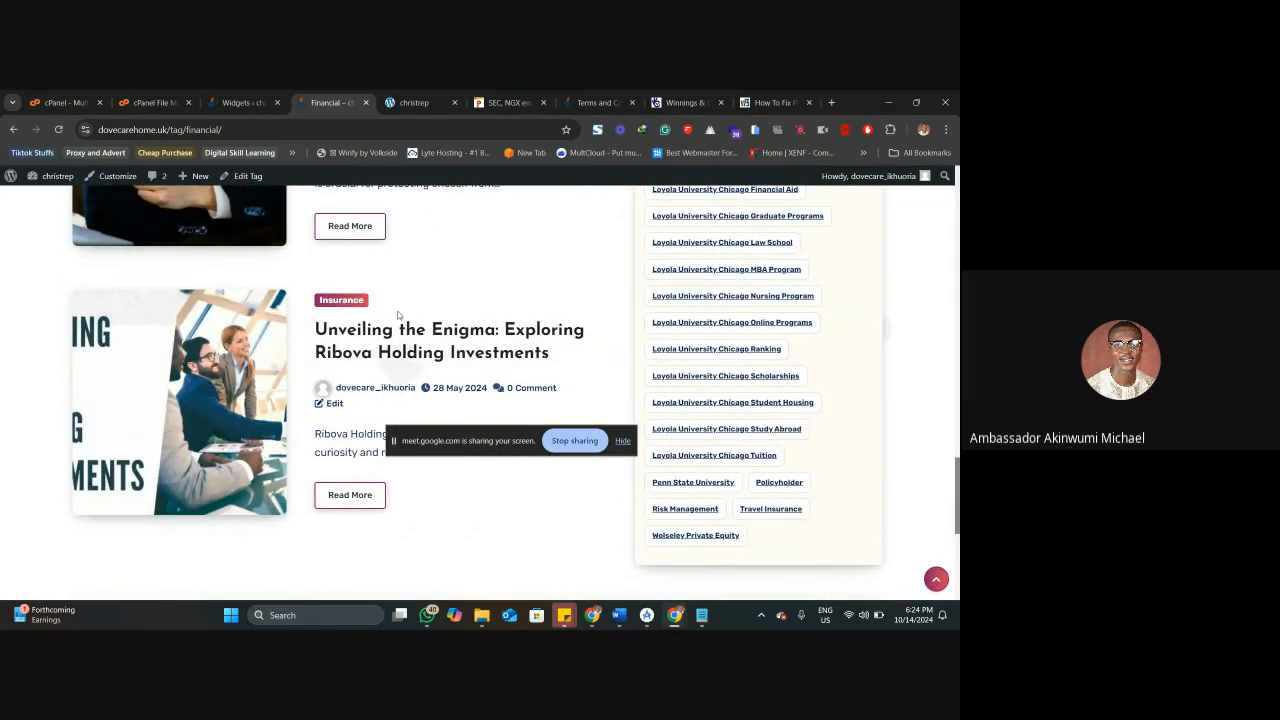
scroll(398, 316, "up", 12)
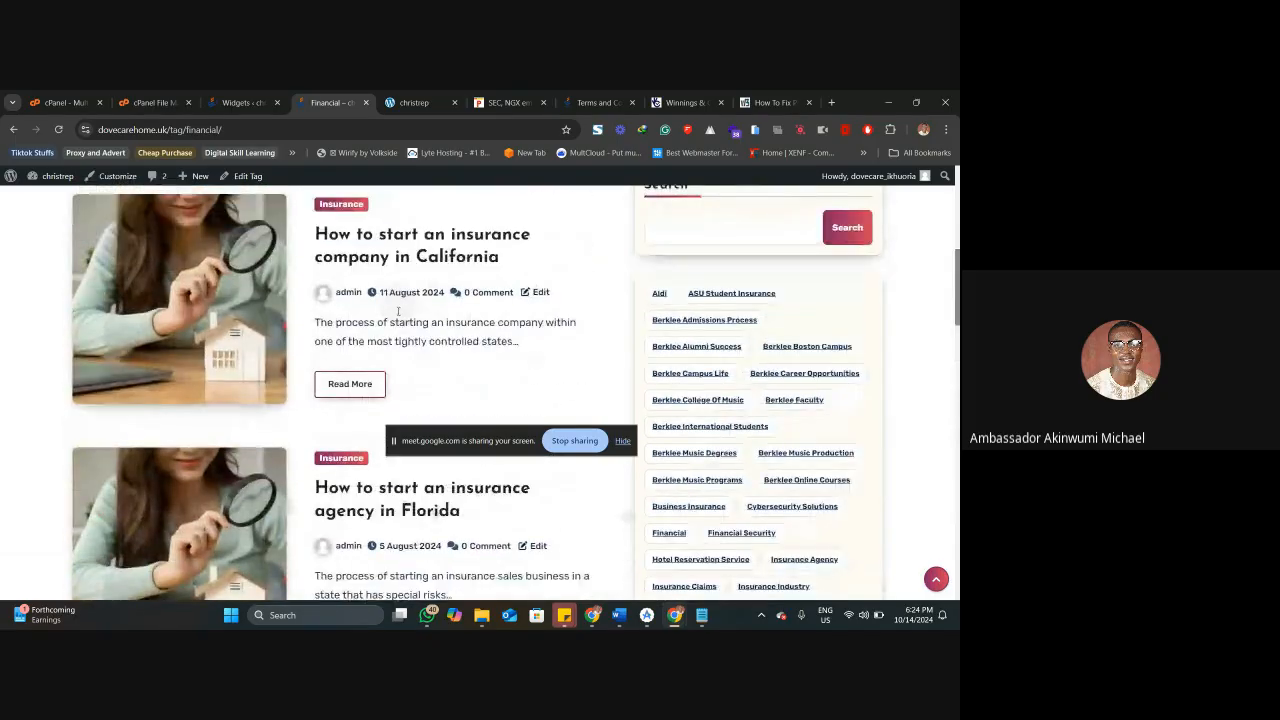
scroll(398, 311, "up", 5)
Return to the live site's home page and look through its post list, sidebar and footer.
left_click(237, 251)
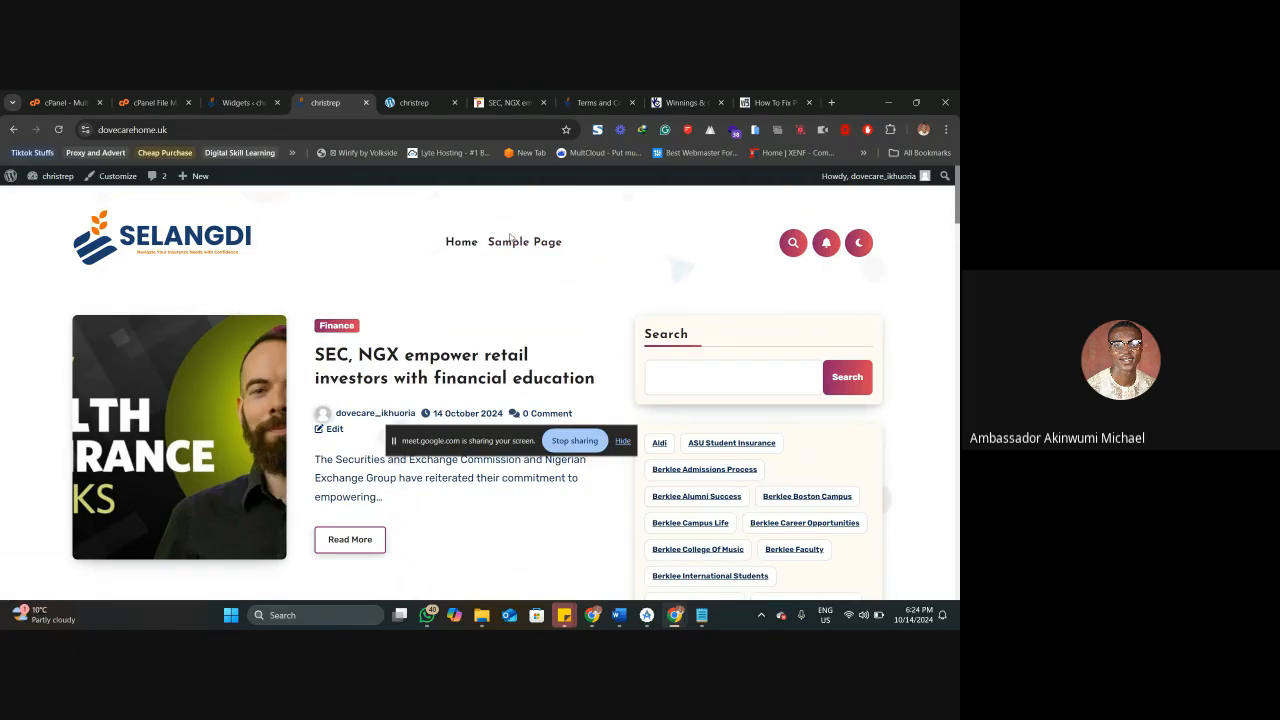
scroll(531, 291, "down", 6)
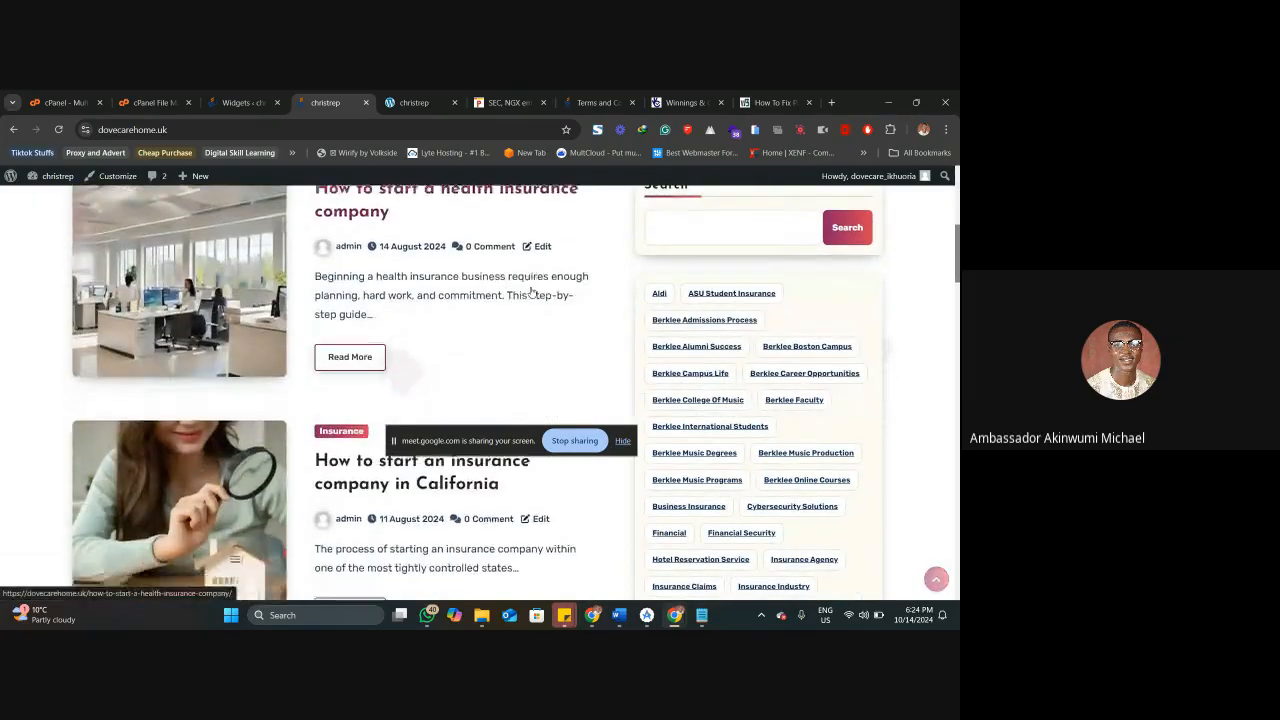
scroll(531, 291, "down", 14)
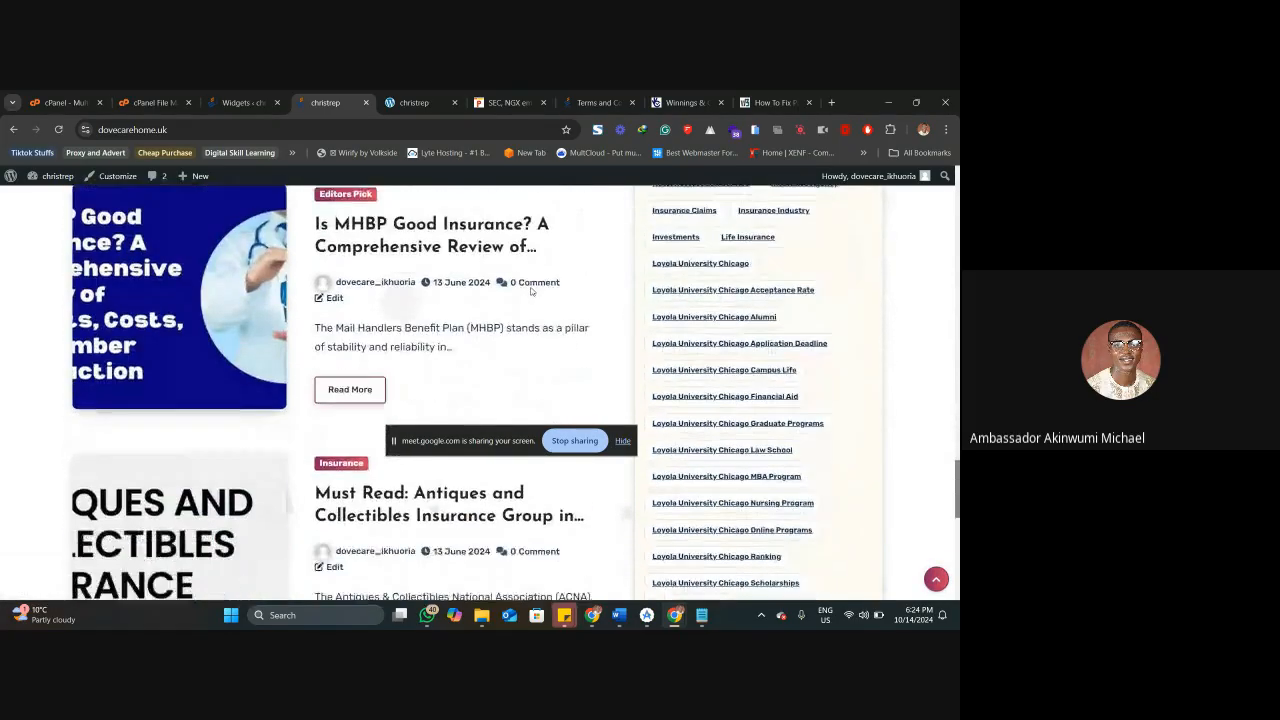
scroll(531, 291, "down", 3)
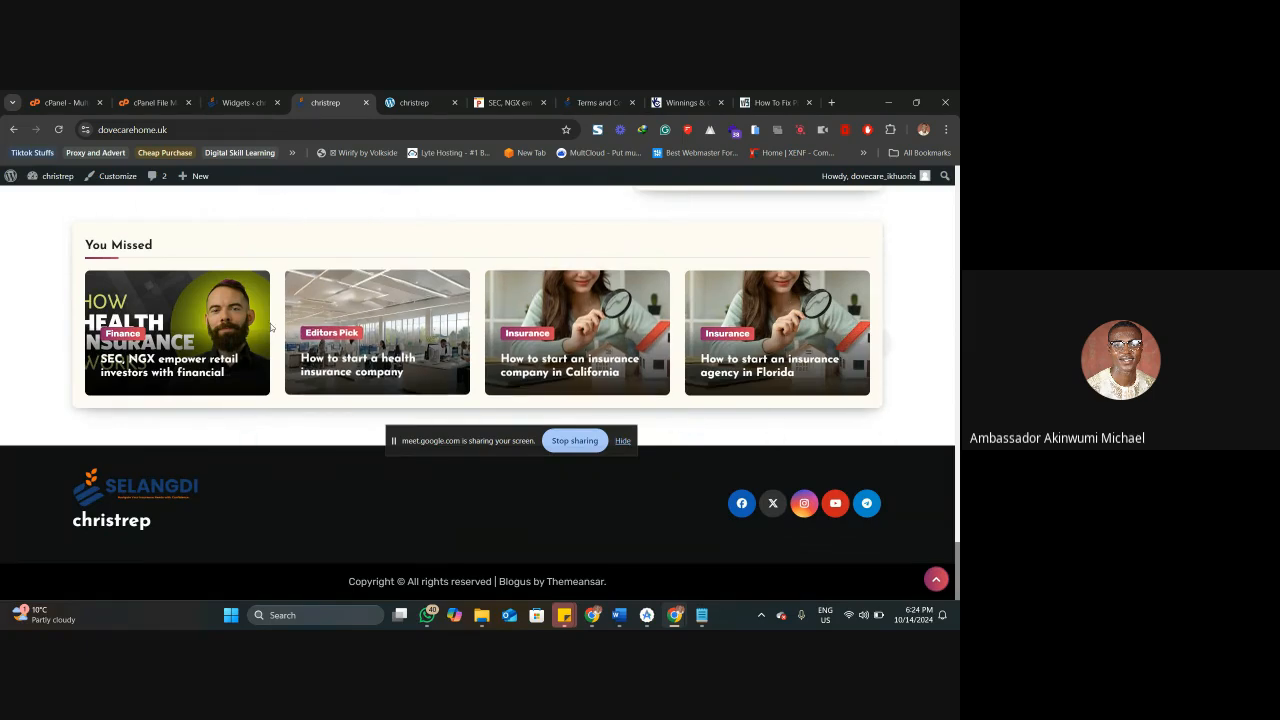
scroll(249, 254, "up", 15)
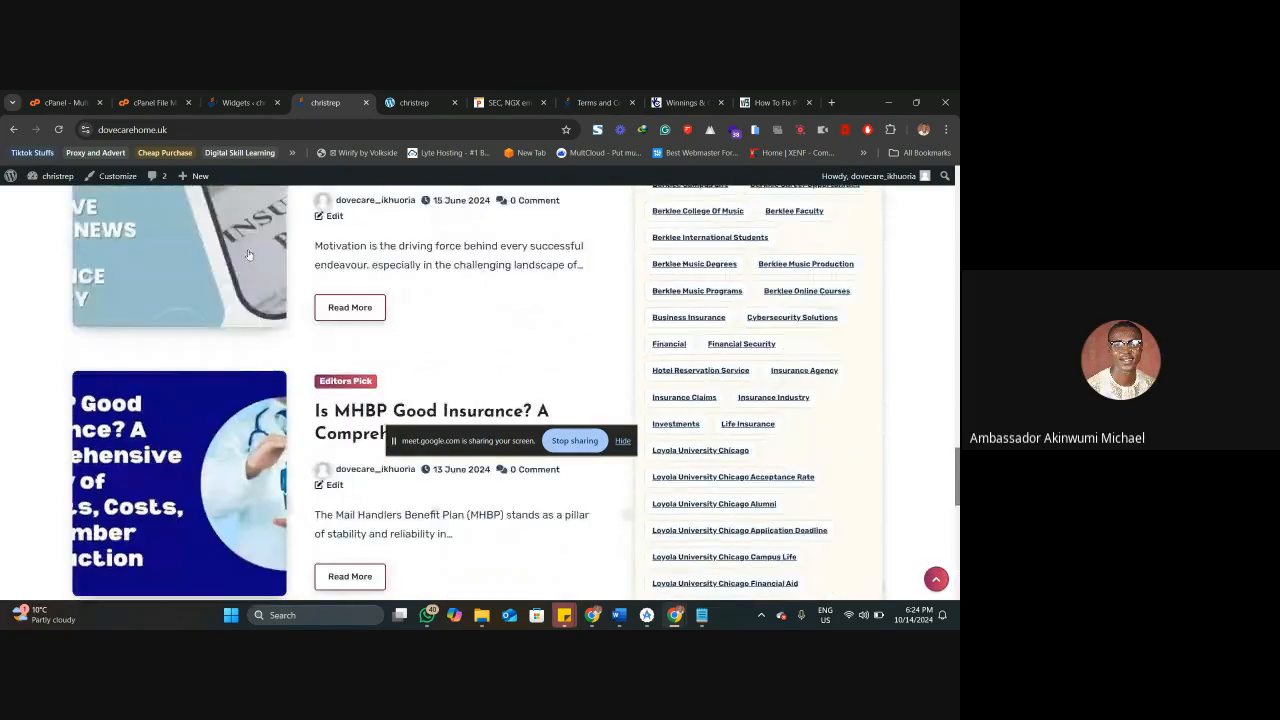
scroll(249, 254, "up", 10)
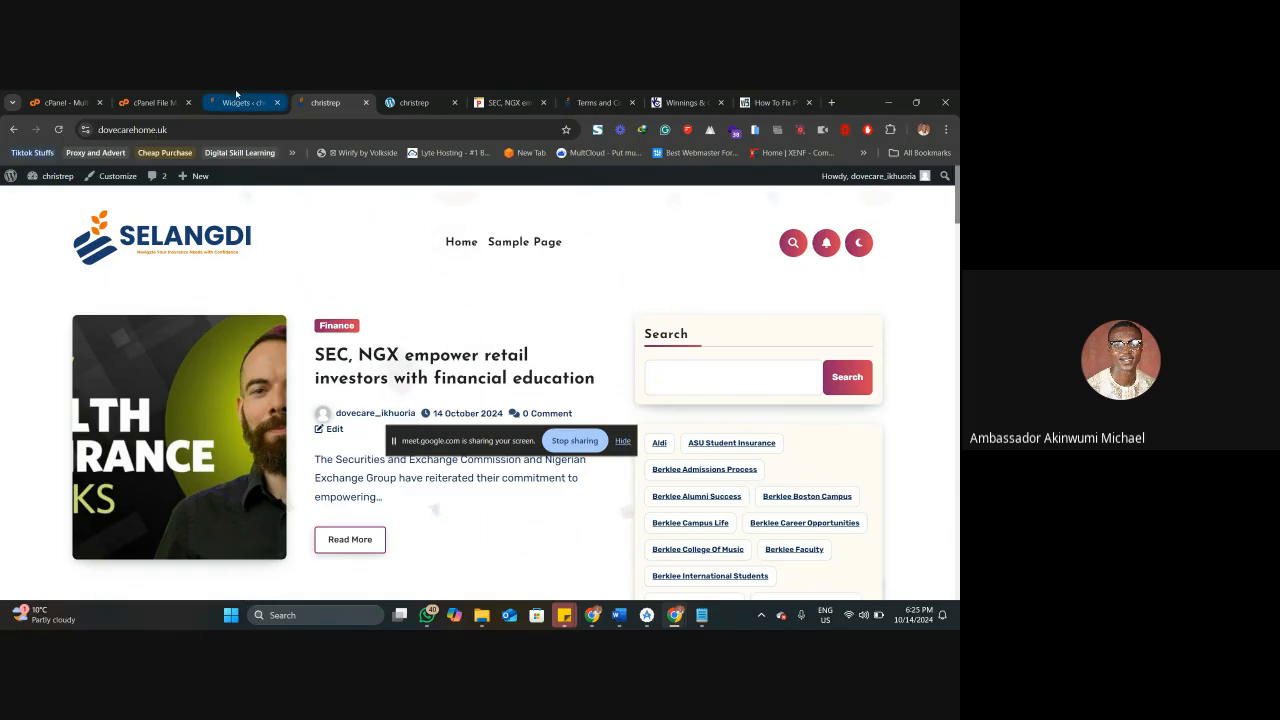
In cPanel's WP Toolkit, delete the dovecarehome.uk WordPress website together with its database, database user and WP Toolkit log file.
left_click(86, 96)
left_click(279, 271)
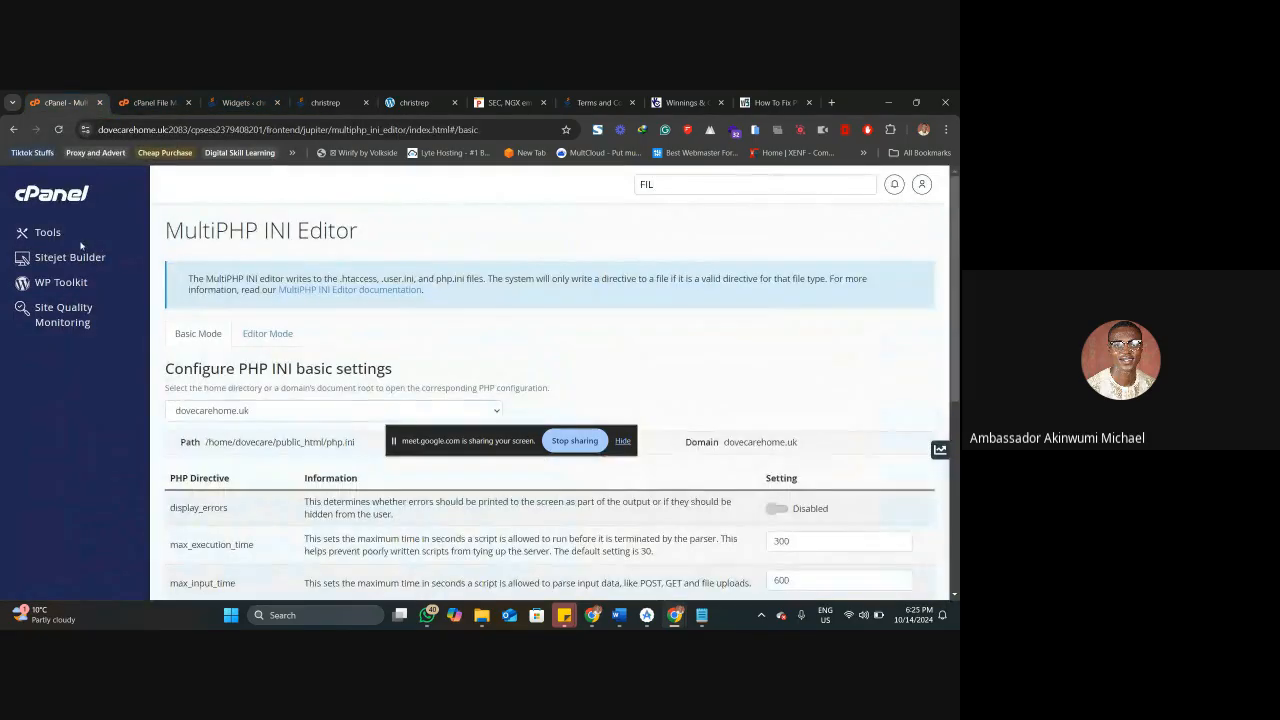
left_click(55, 281)
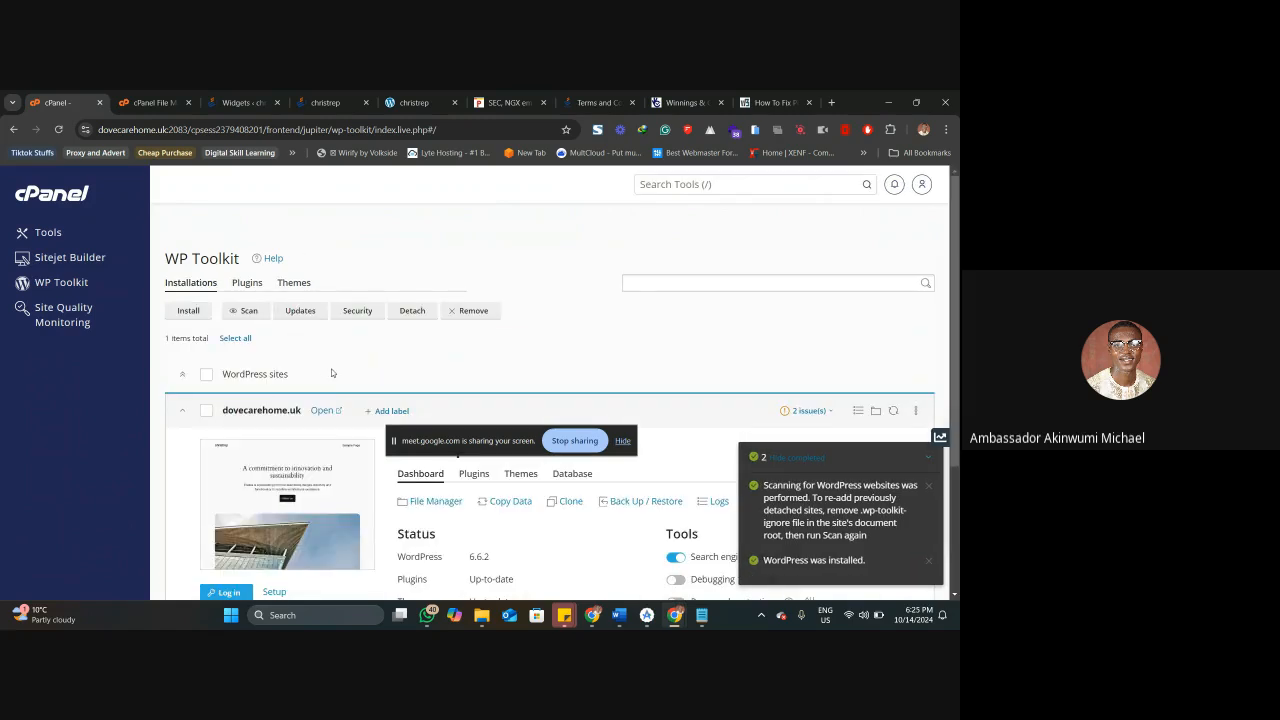
scroll(335, 370, "down", 2)
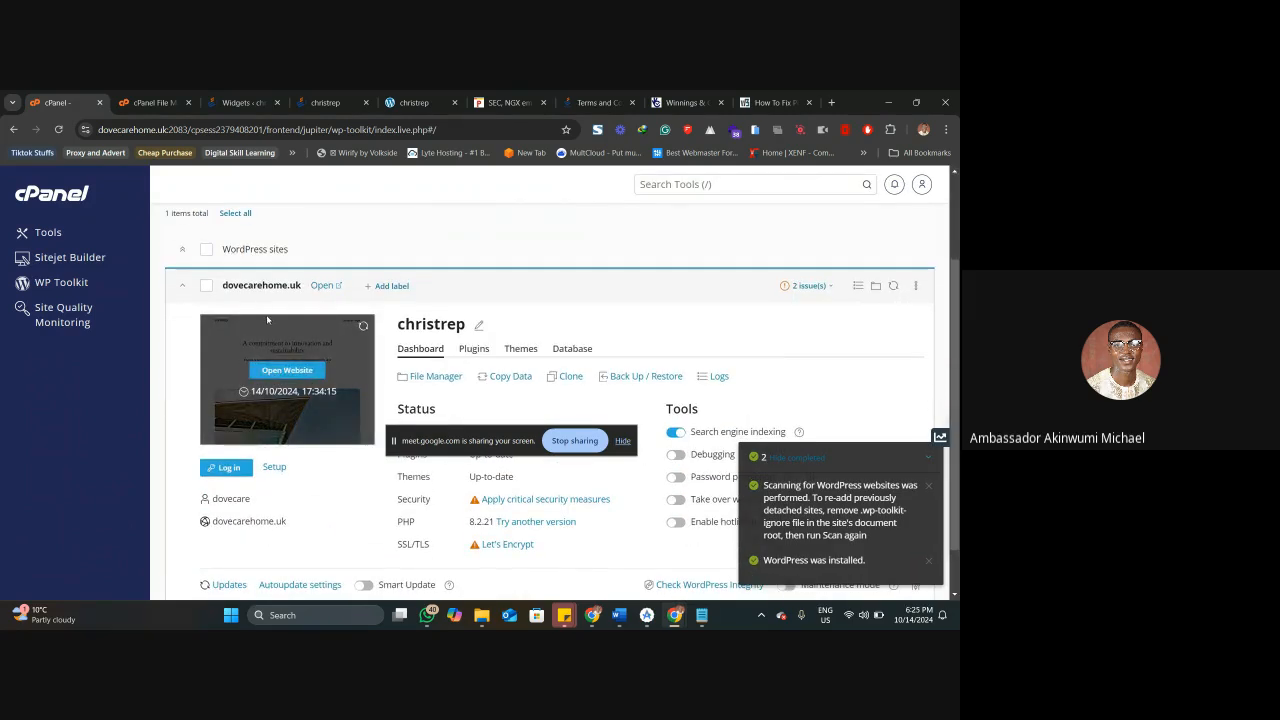
scroll(385, 370, "down", 1)
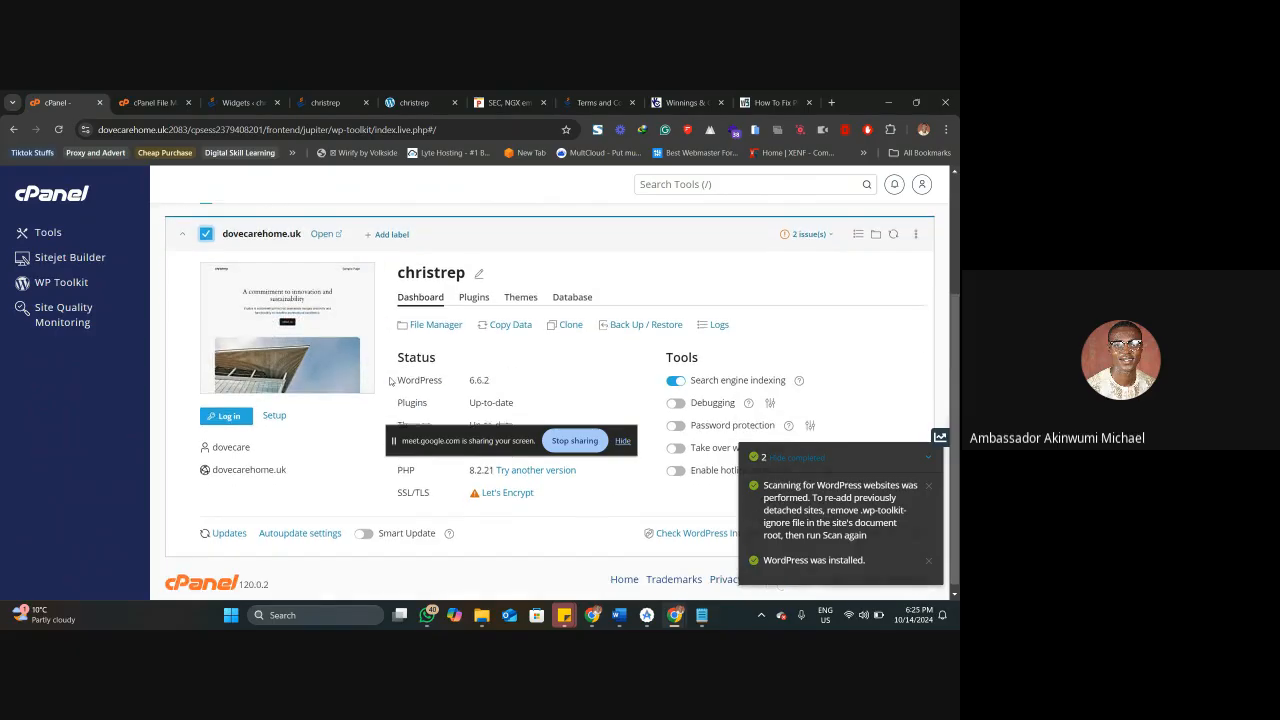
left_click(916, 228)
left_click(857, 347)
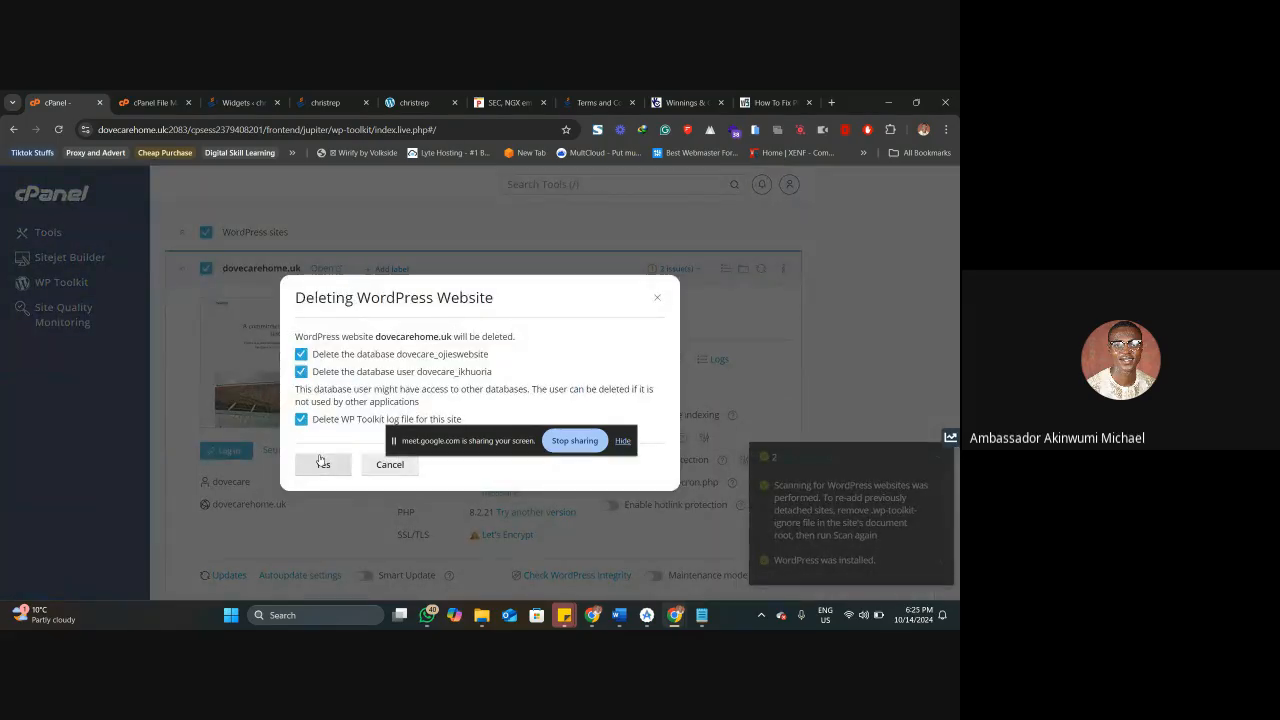
left_click(321, 465)
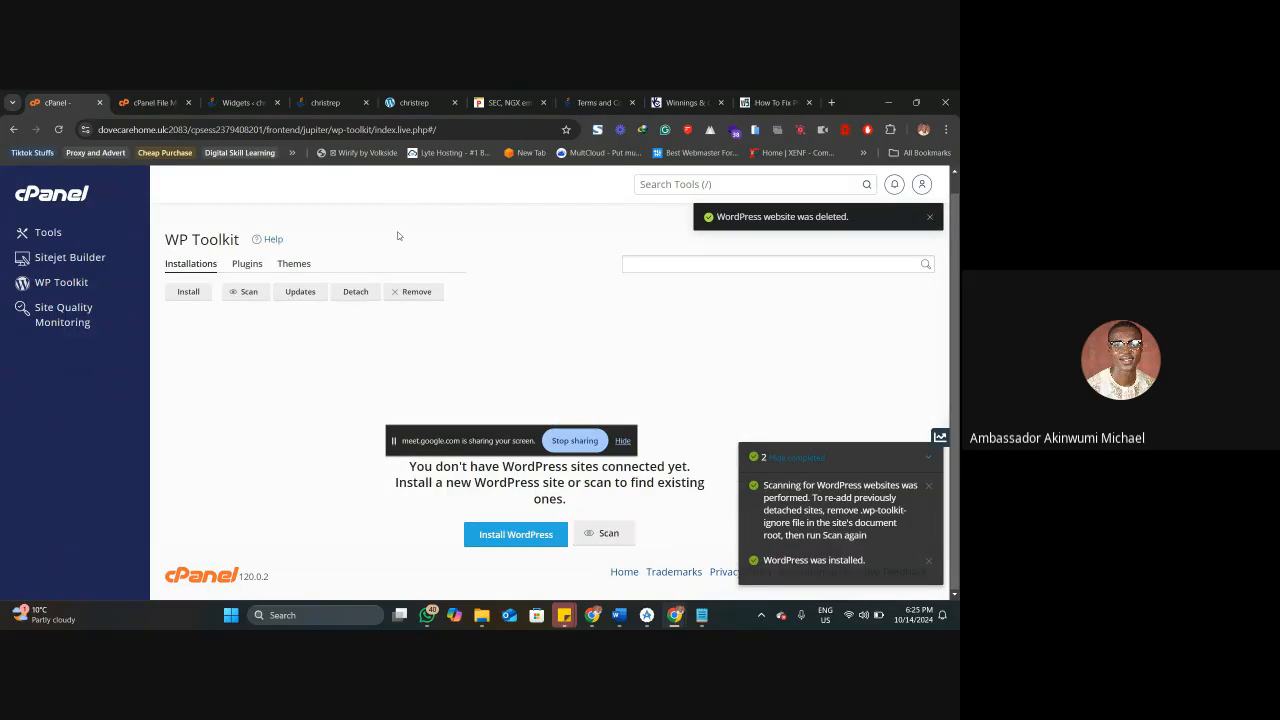
Reload the live dovecarehome.uk site and look inside the ojieswebsite and ojie.website.com folders of its directory index.
left_click(335, 100)
right_click(330, 100)
left_click(362, 188)
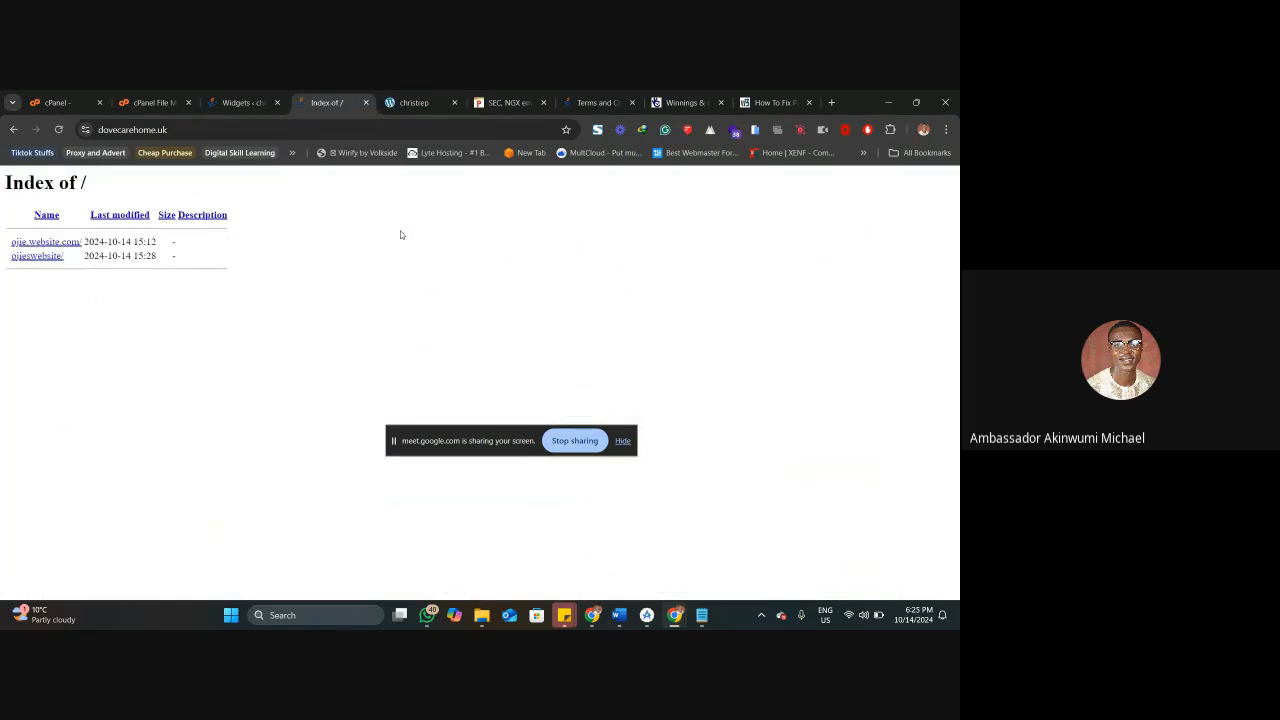
left_click(34, 258)
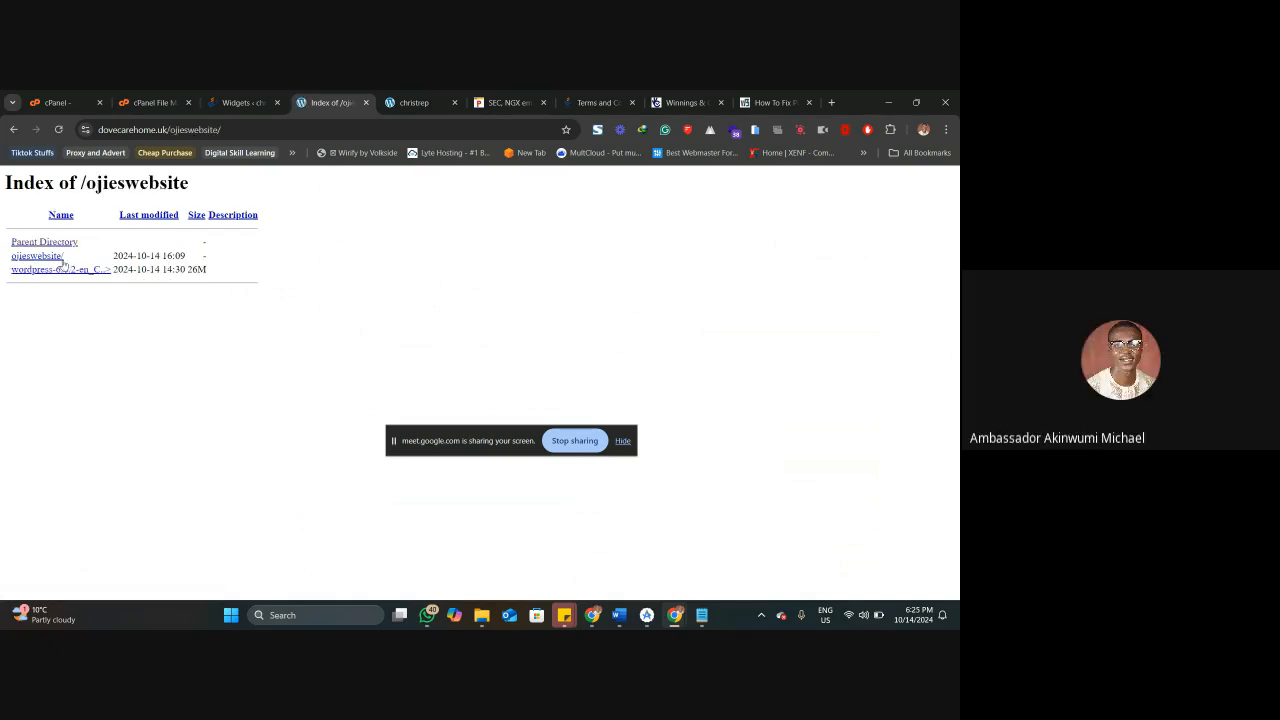
left_click(50, 256)
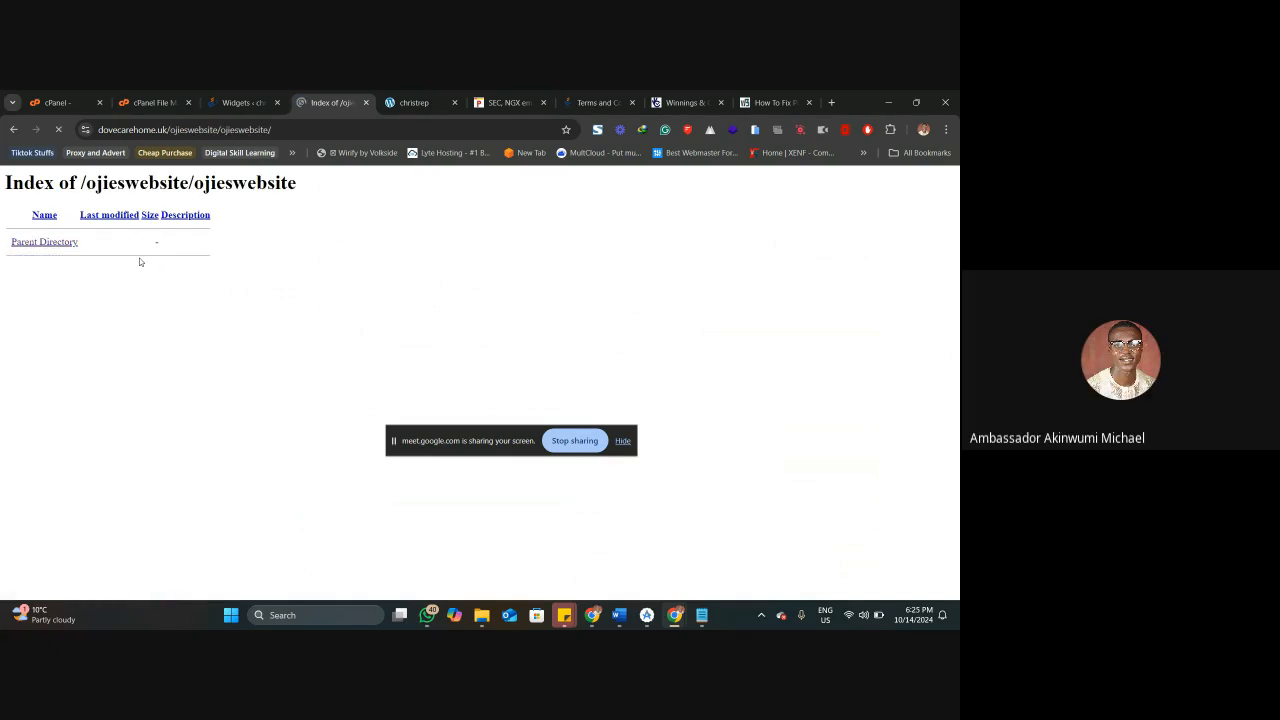
key("alt+Left")
key("alt+Left")
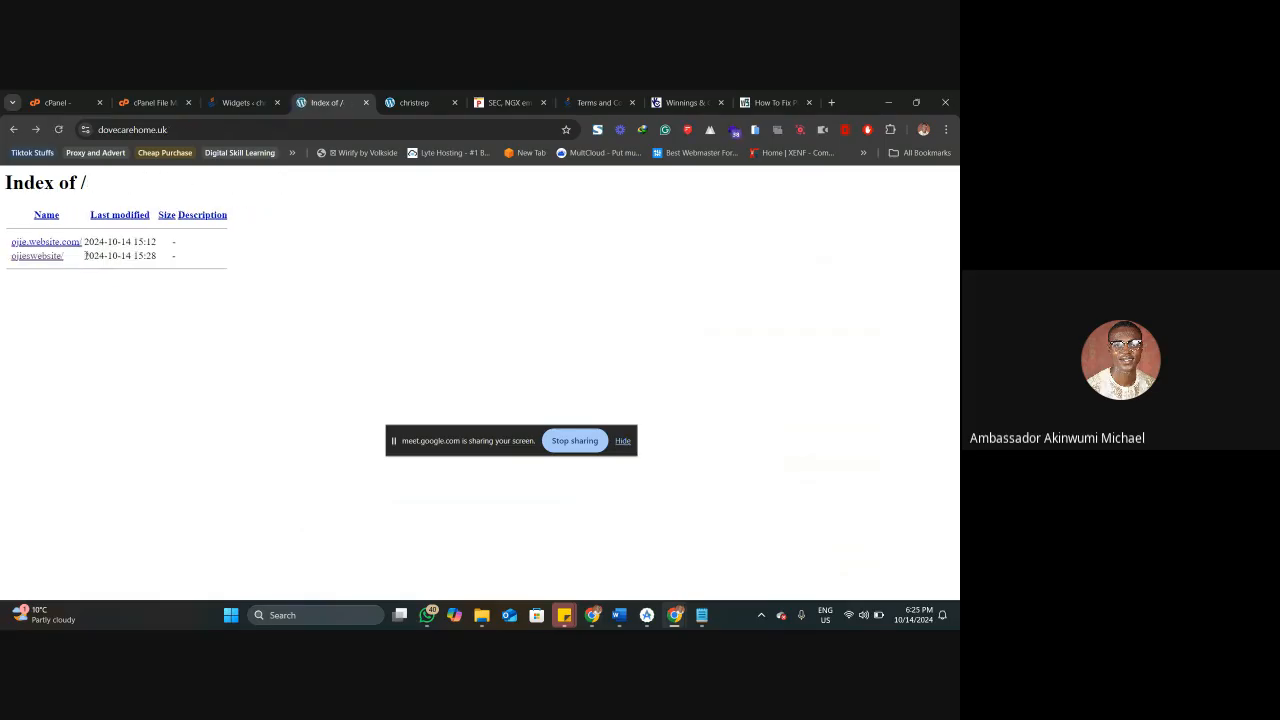
left_click(60, 245)
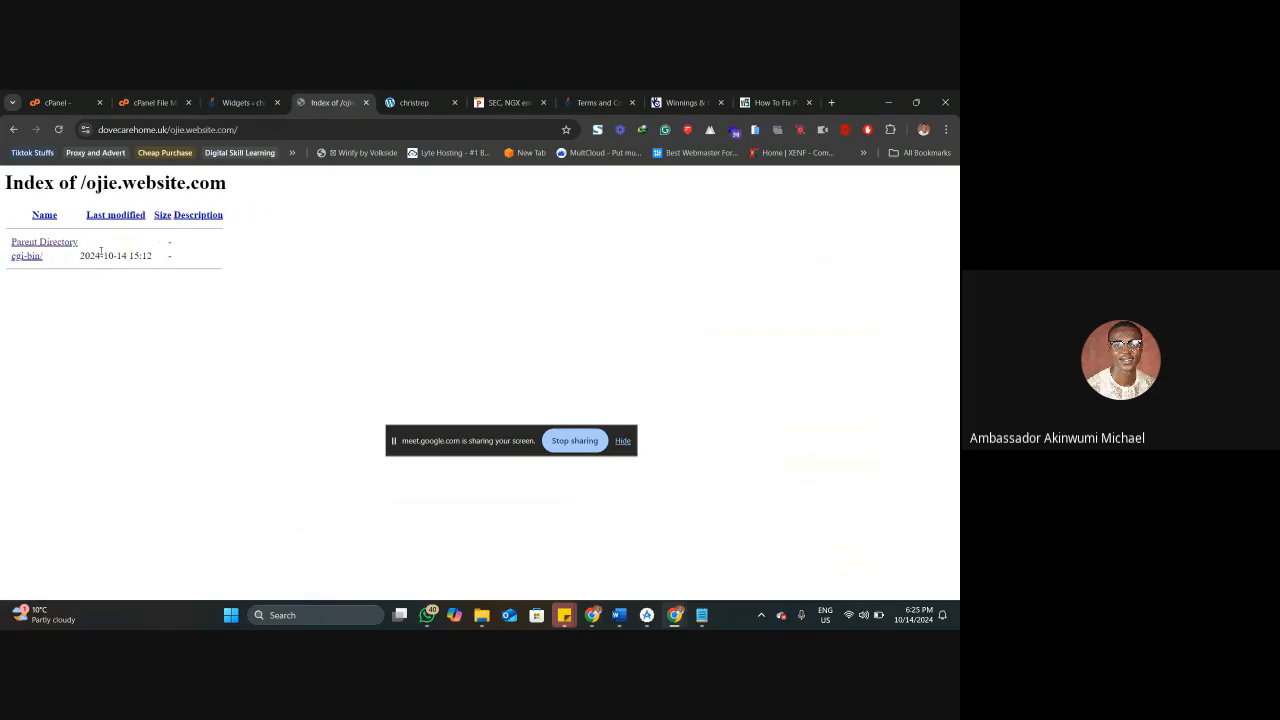
key("alt+Left")
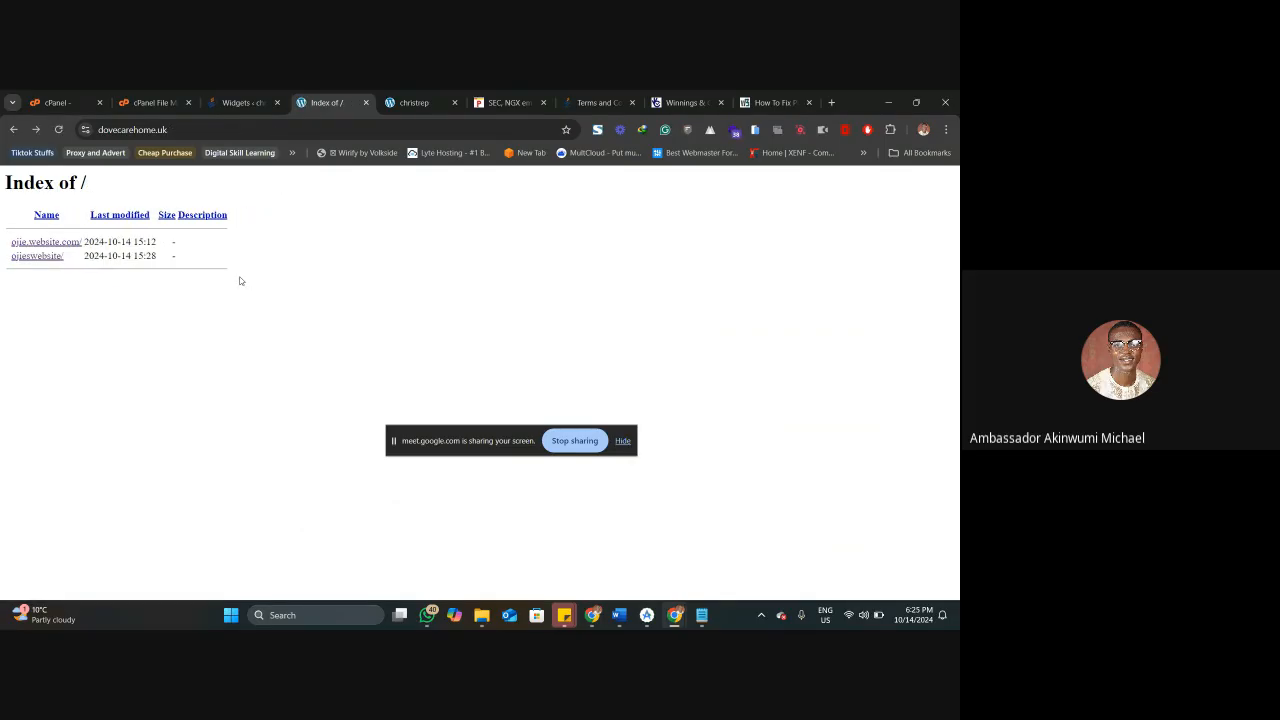
Close the leftover site and article tabs and the whole browser window, and switch to the Google Meet call.
left_click(367, 103)
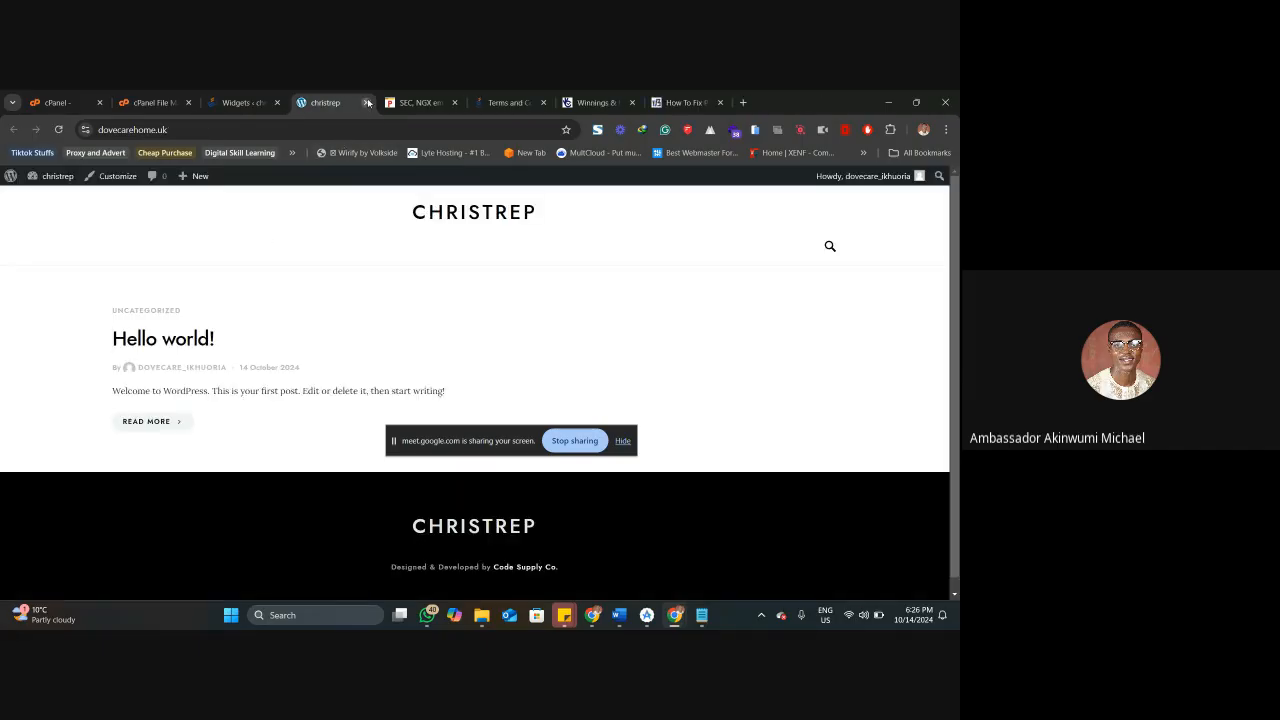
left_click(367, 103)
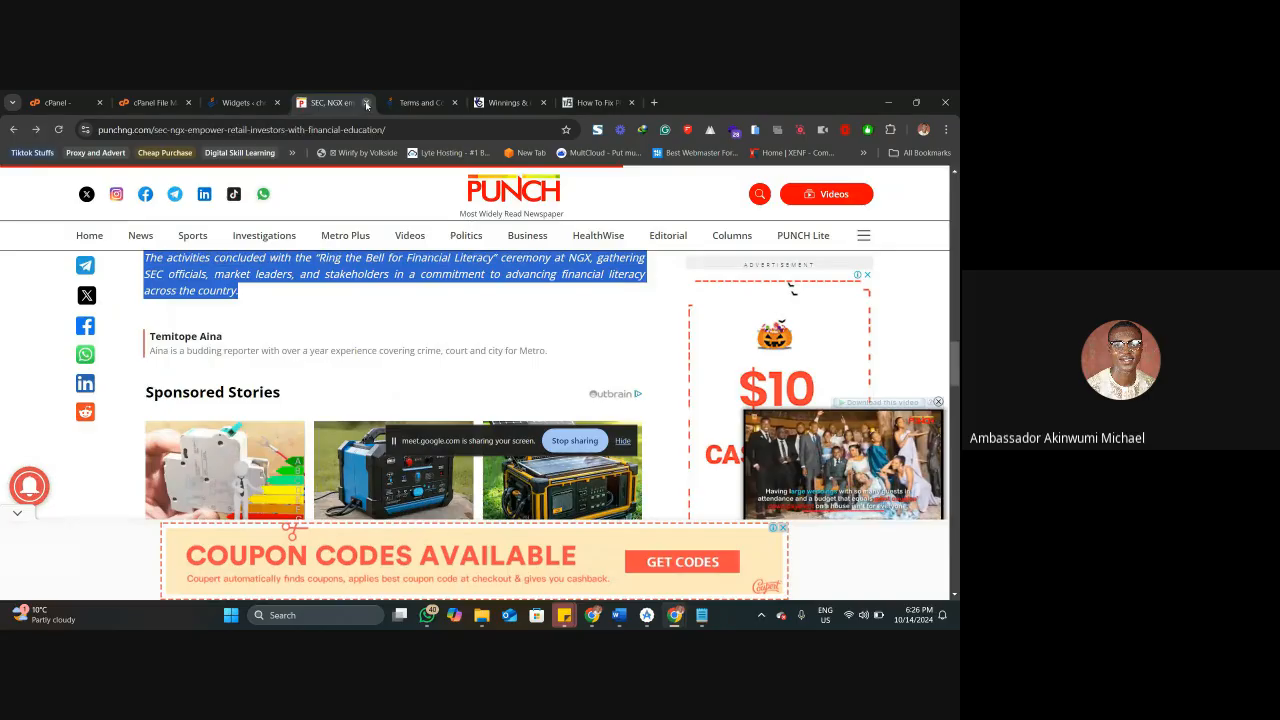
left_click(366, 104)
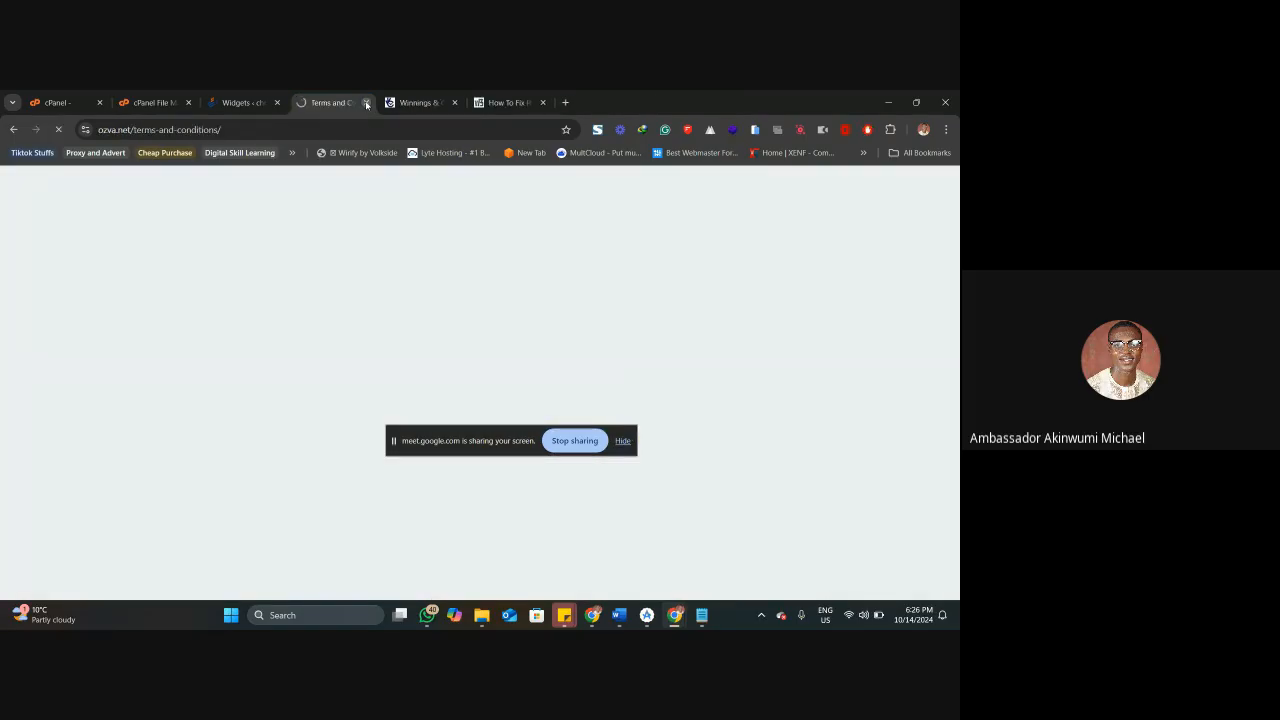
left_click(366, 104)
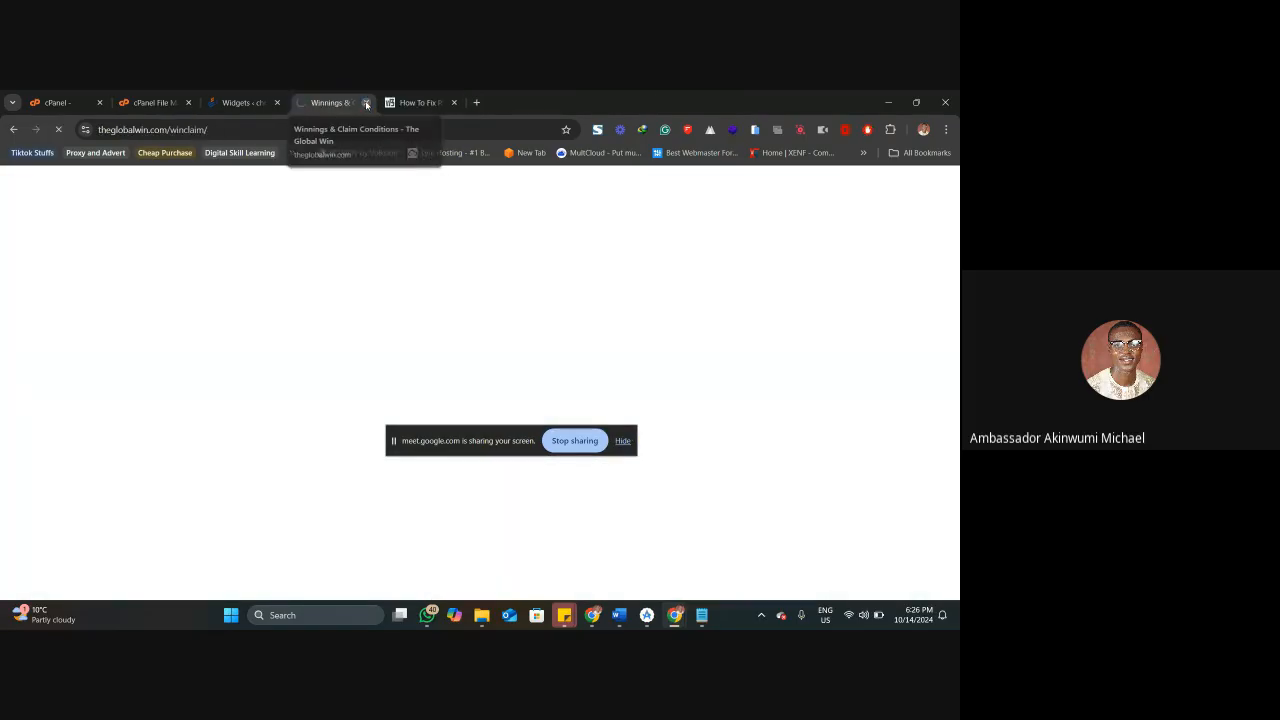
left_click(366, 104)
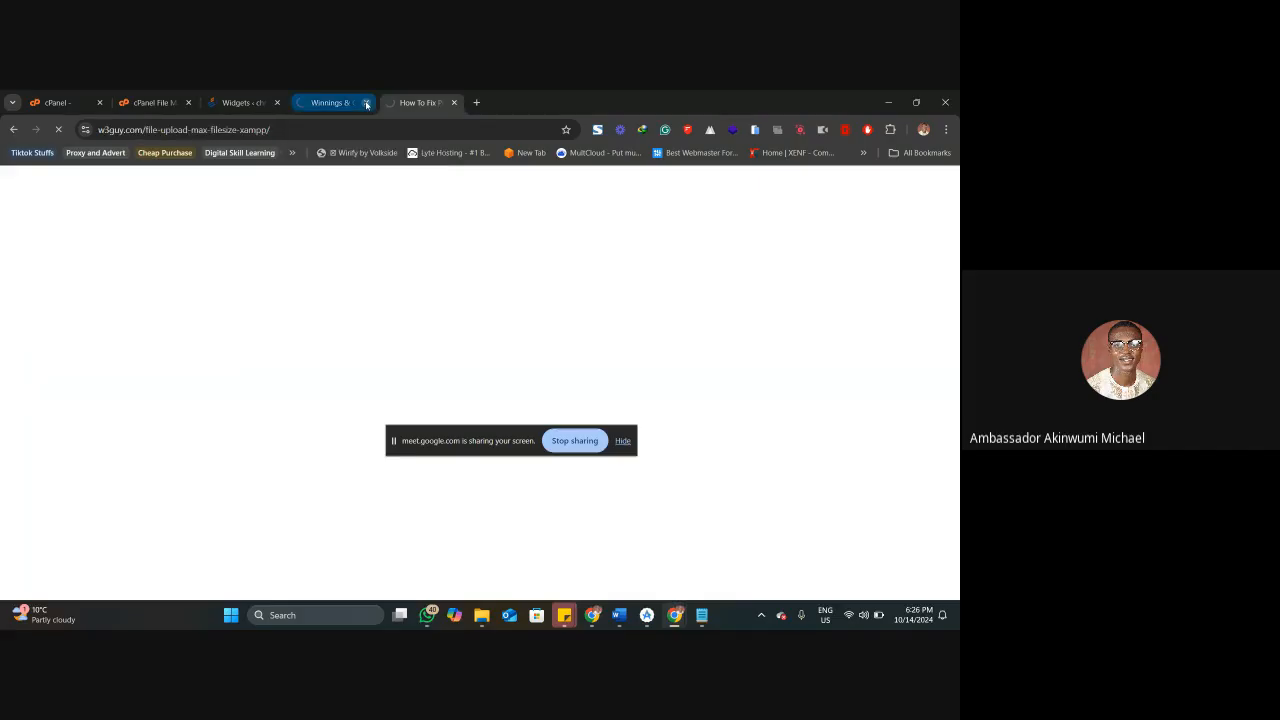
left_click(366, 104)
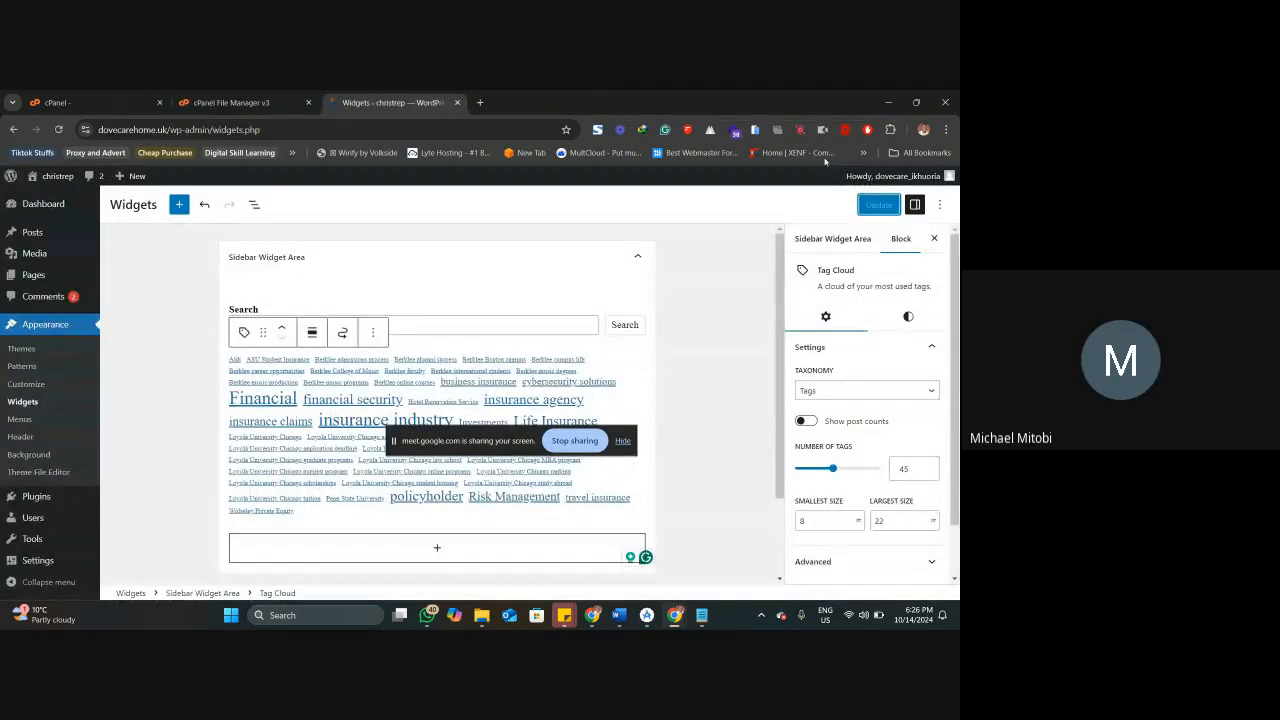
left_click(948, 102)
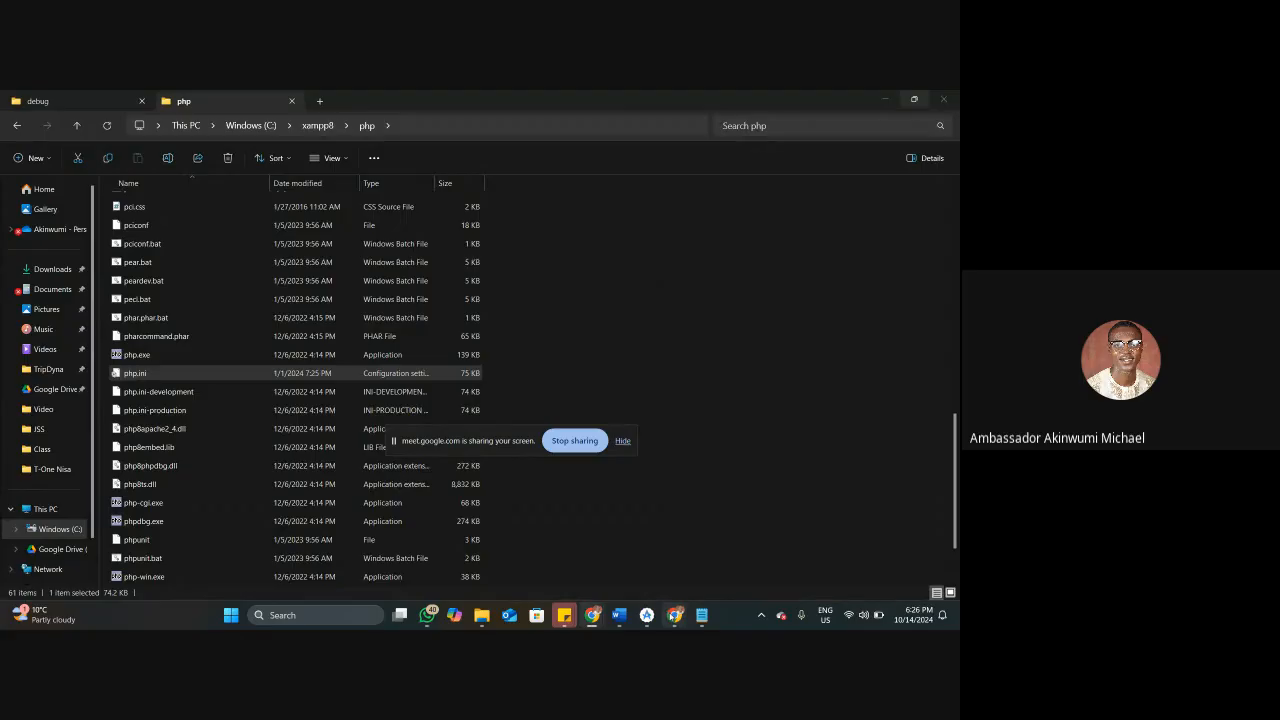
mouse_move(592, 616)
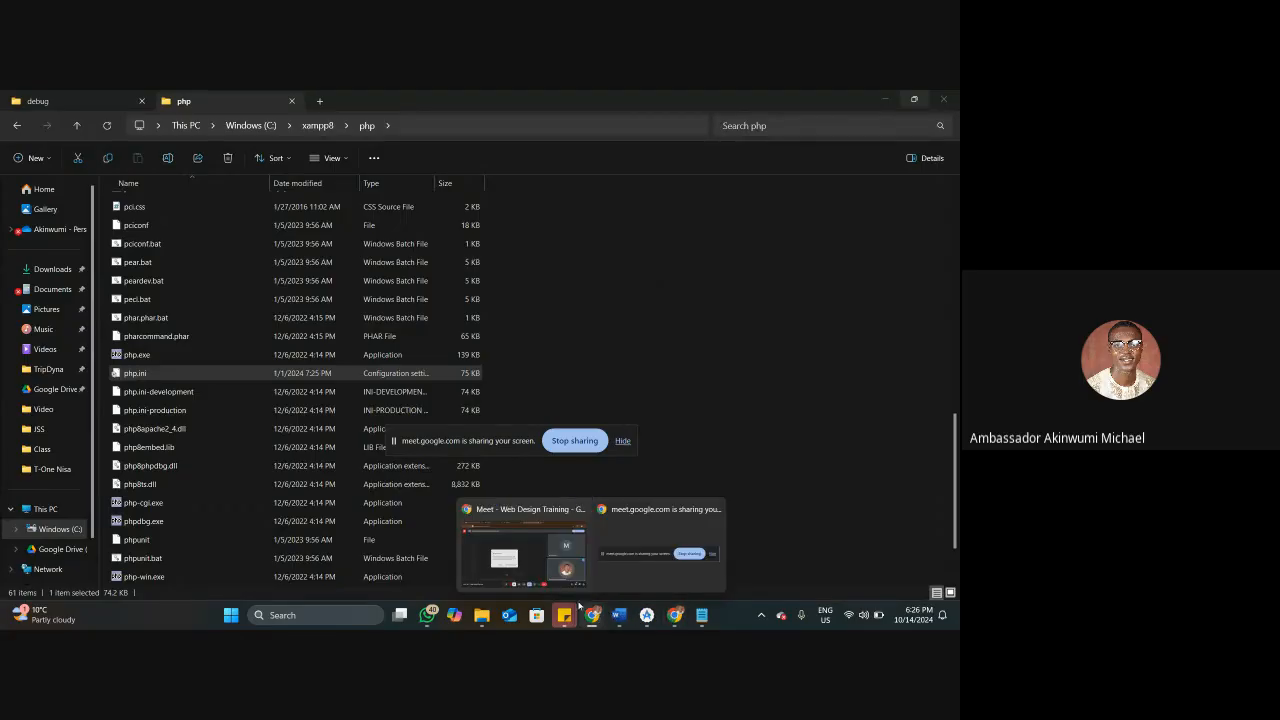
left_click(522, 550)
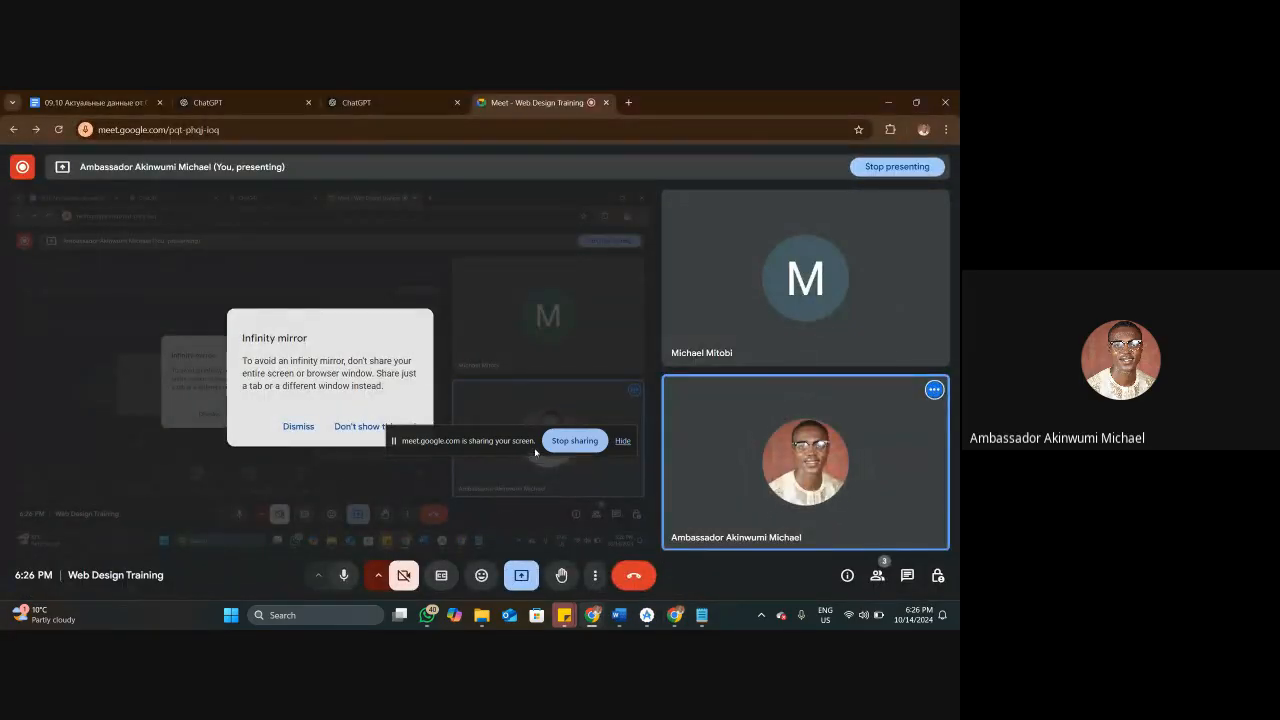